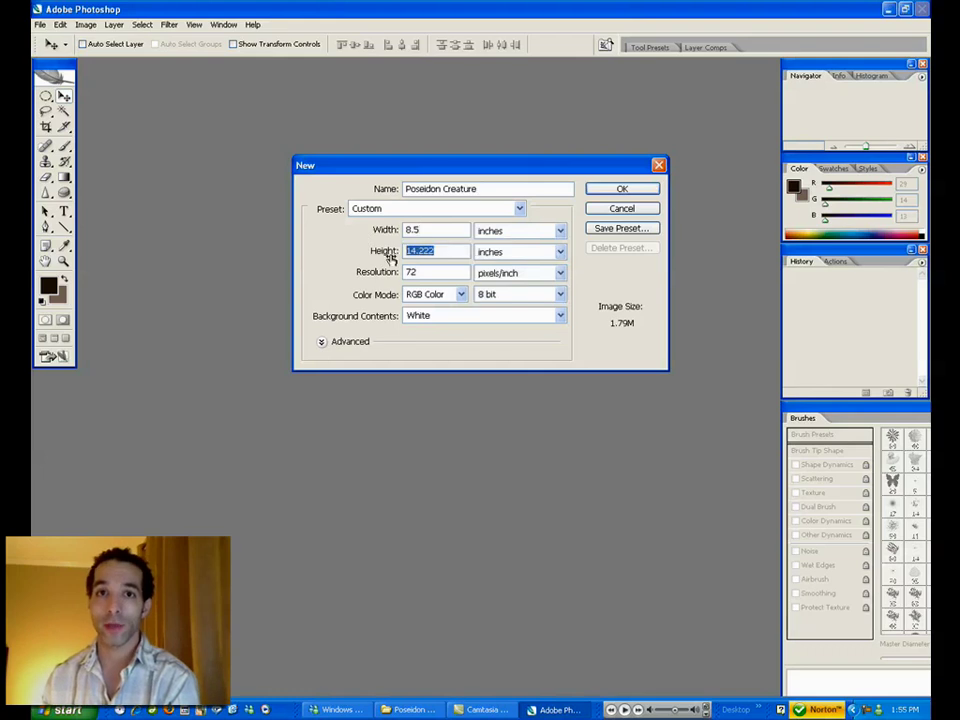
- Create the Poseidon Creature document, 8.5 inches wide at 200 pixels/inch, and enlarge its window around the canvas
text(200)
click(626, 192)
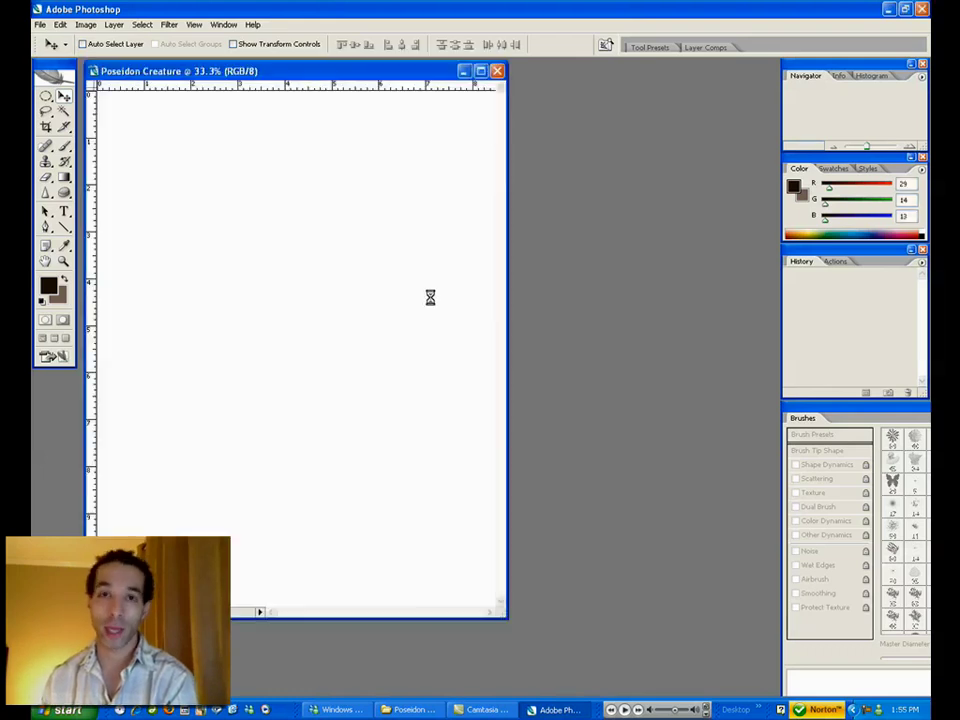
drag(538, 619, 764, 675)
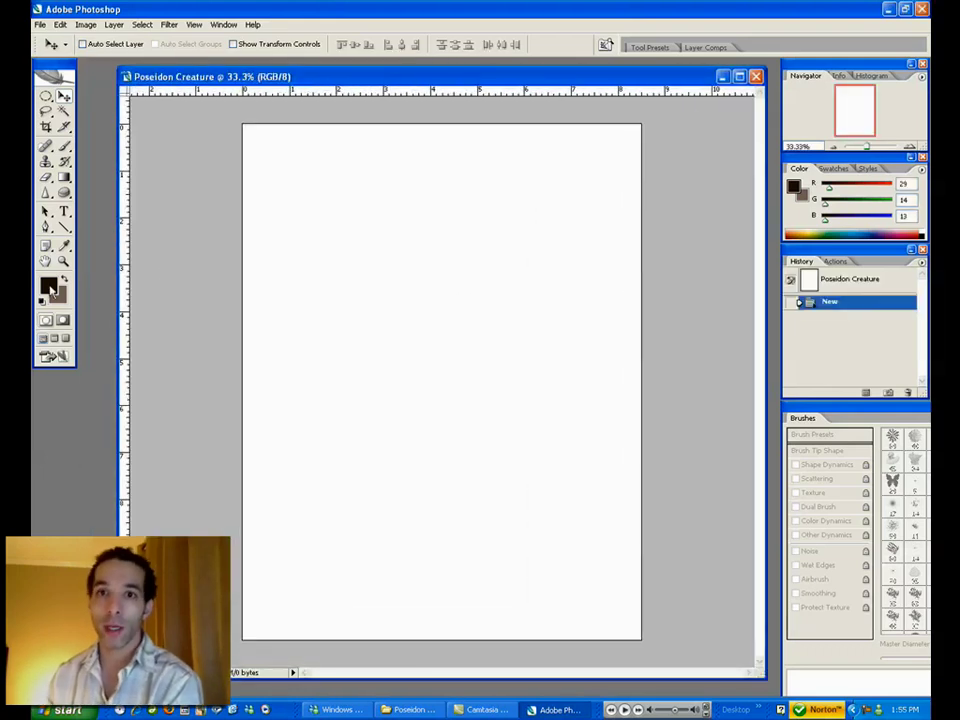
- Choose a muted blue-grey foreground colour (RGB 115, 140, 144) and fill the blank canvas with it using the Paint Bucket
click(51, 286)
drag(469, 580, 468, 546)
mouse_move(398, 563)
mouse_down()
mouse_move(407, 563)
mouse_move(341, 568)
mouse_up()
click(562, 452)
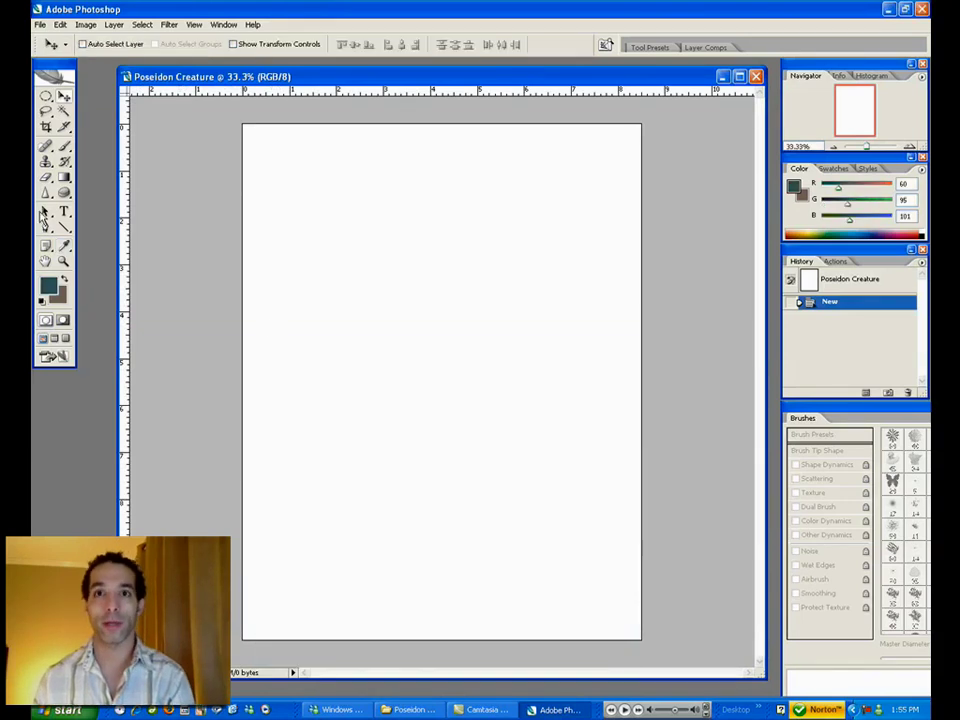
click(50, 286)
click(304, 536)
click(583, 452)
click(63, 177)
click(130, 189)
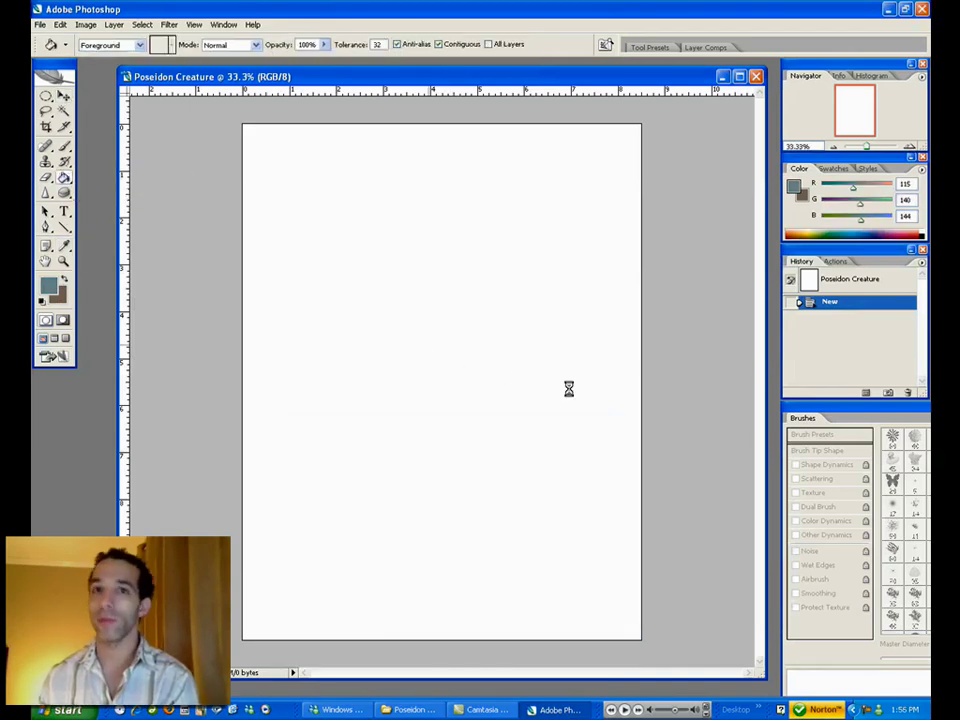
click(529, 370)
- Set the foreground to near-black teal (RGB 6, 16, 17) and apply a vertical gradient, dark at the top and blue-grey below
click(50, 286)
click(580, 471)
click(64, 280)
click(58, 285)
click(465, 545)
click(386, 628)
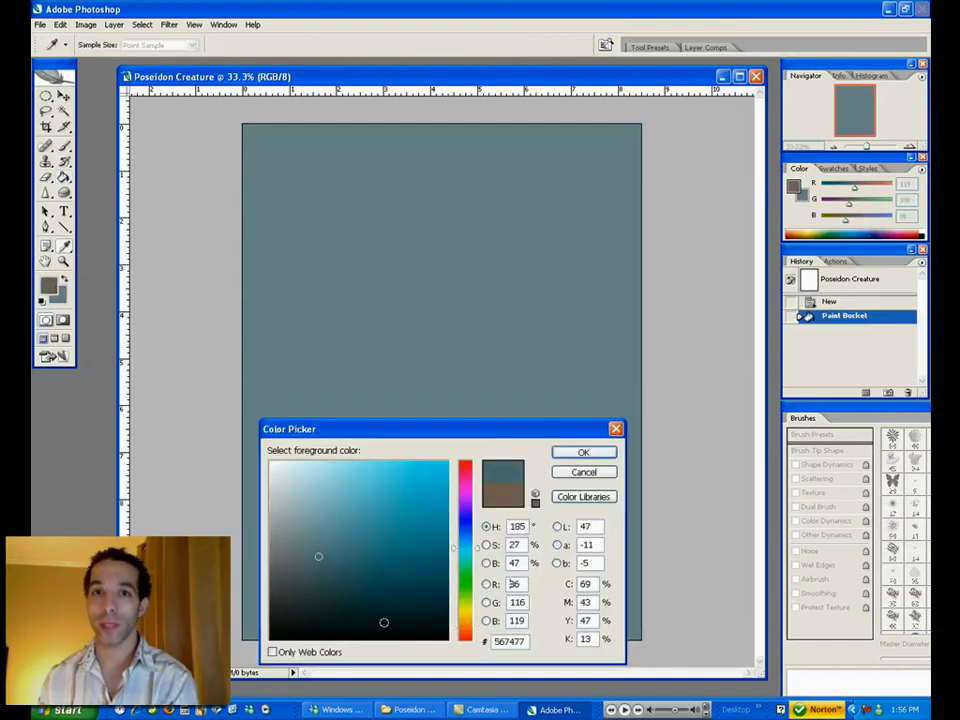
click(578, 454)
right_click(65, 178)
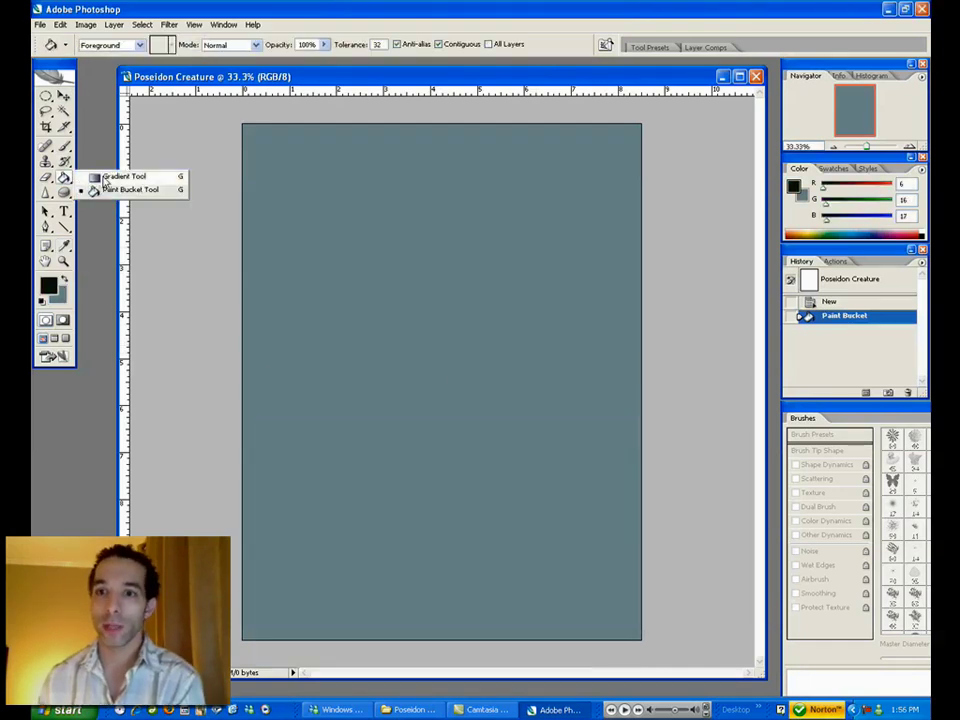
drag(97, 190, 115, 176)
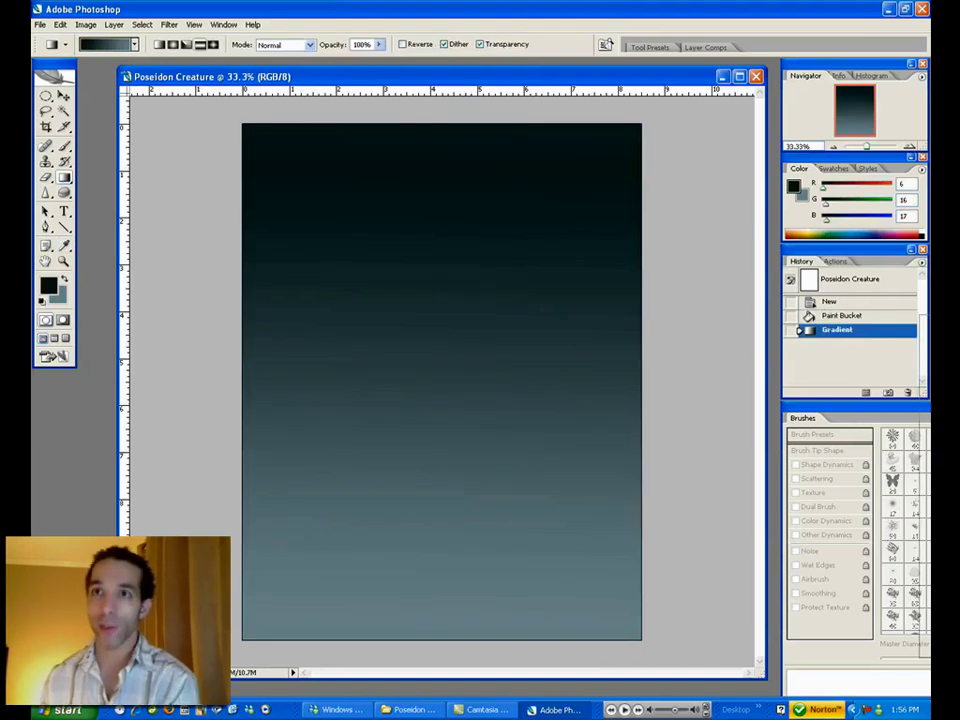
- Hide the Brushes palette and place the Layers palette in its spot beneath the History palette
key(F5)
key(F7)
drag(867, 408, 829, 409)
drag(744, 500, 780, 504)
mouse_move(870, 406)
mouse_down()
mouse_move(862, 335)
mouse_move(864, 447)
mouse_move(857, 344)
mouse_move(877, 409)
mouse_up()
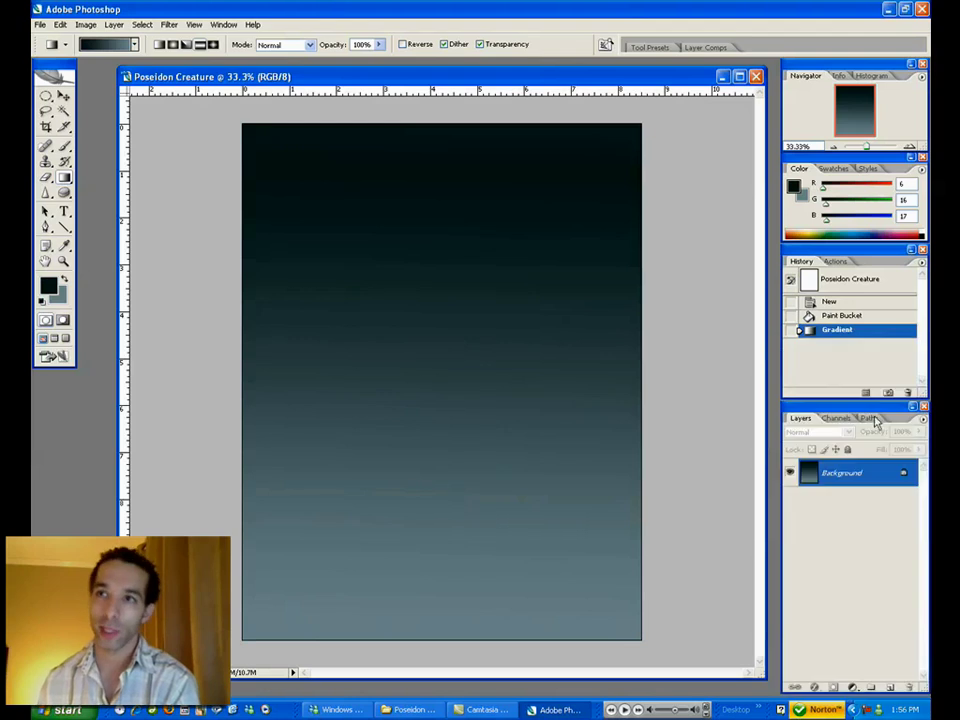
- Add a layer, apply a vertical gradient starting from dark teal (RGB 49, 83, 86), and set the layer's opacity to 50%
click(890, 688)
click(51, 286)
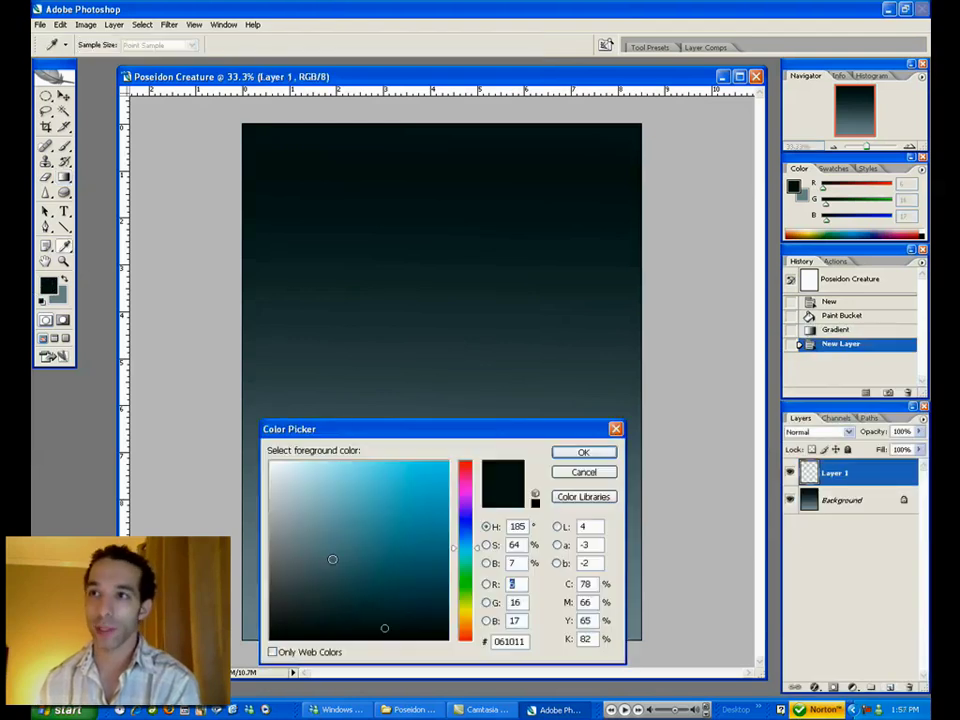
click(326, 555)
click(348, 579)
click(589, 455)
drag(450, 176, 435, 574)
drag(919, 432, 883, 450)
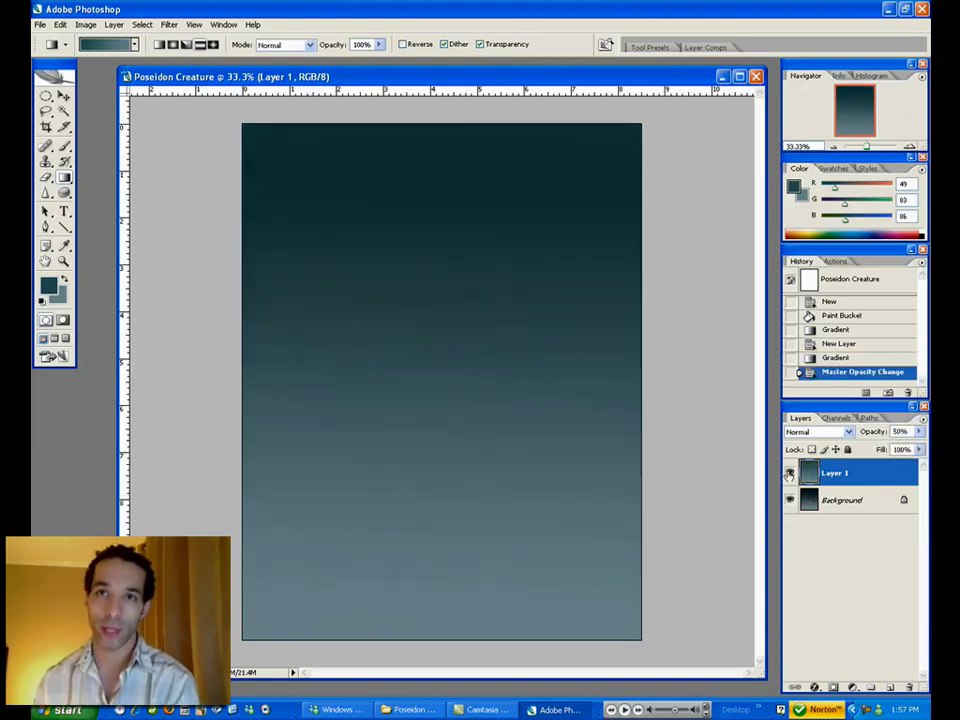
- Merge the gradient layer into the background and add a new empty layer for the sketch
key(ctrl+e)
click(889, 689)
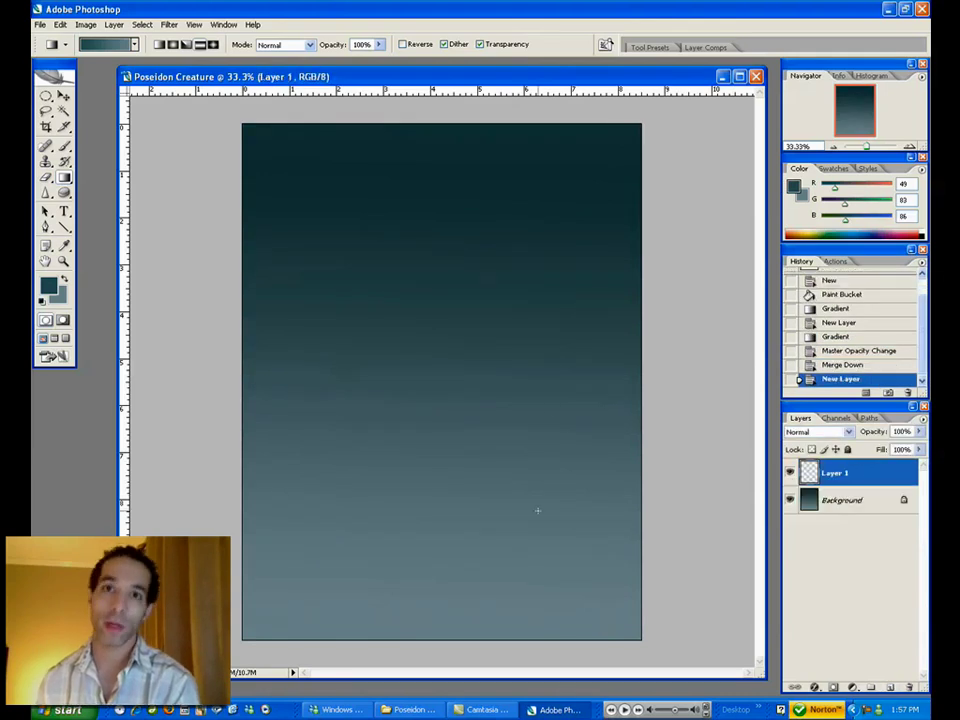
key(v)
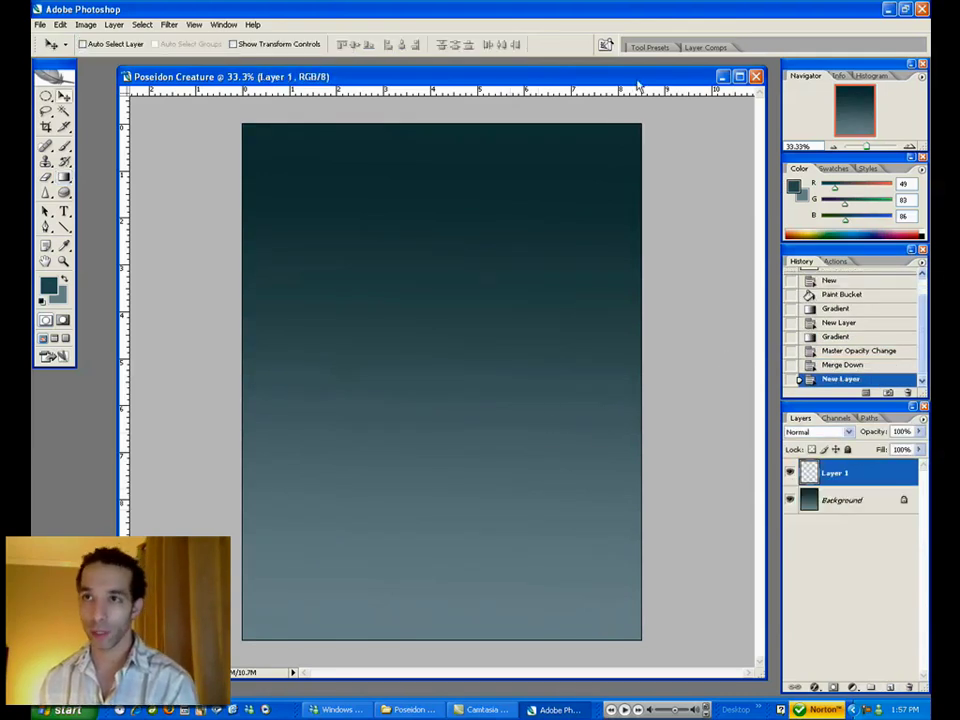
drag(637, 85, 620, 85)
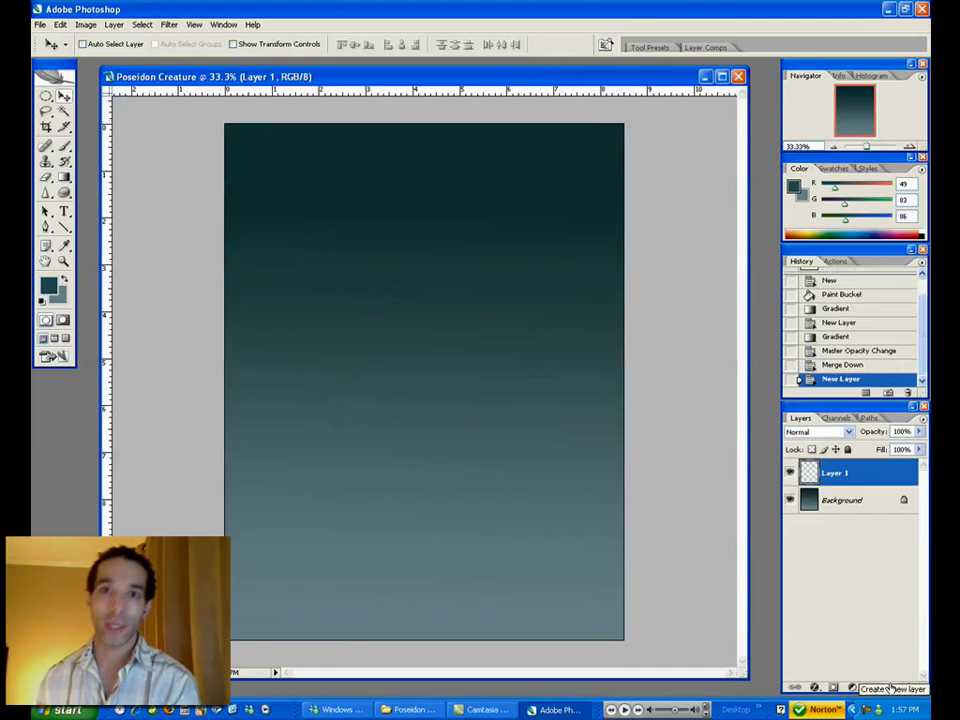
drag(427, 333, 214, 268)
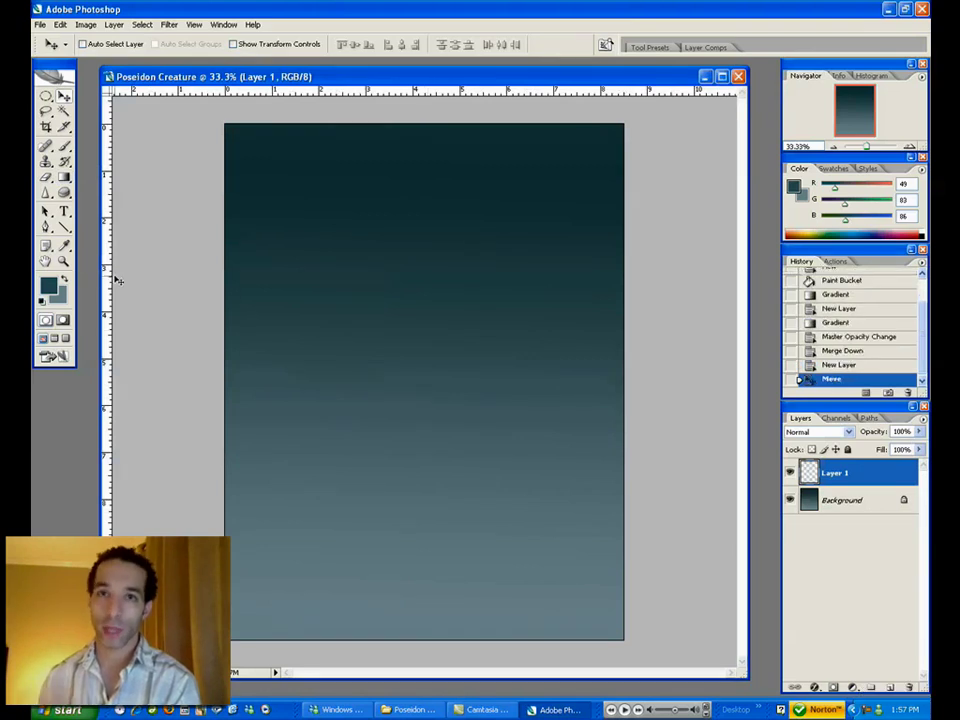
- Set the foreground to dark teal (RGB 20, 39, 41) and brush in the creature's head, torso, upper arms and hips mid-canvas
click(48, 286)
drag(329, 590, 358, 611)
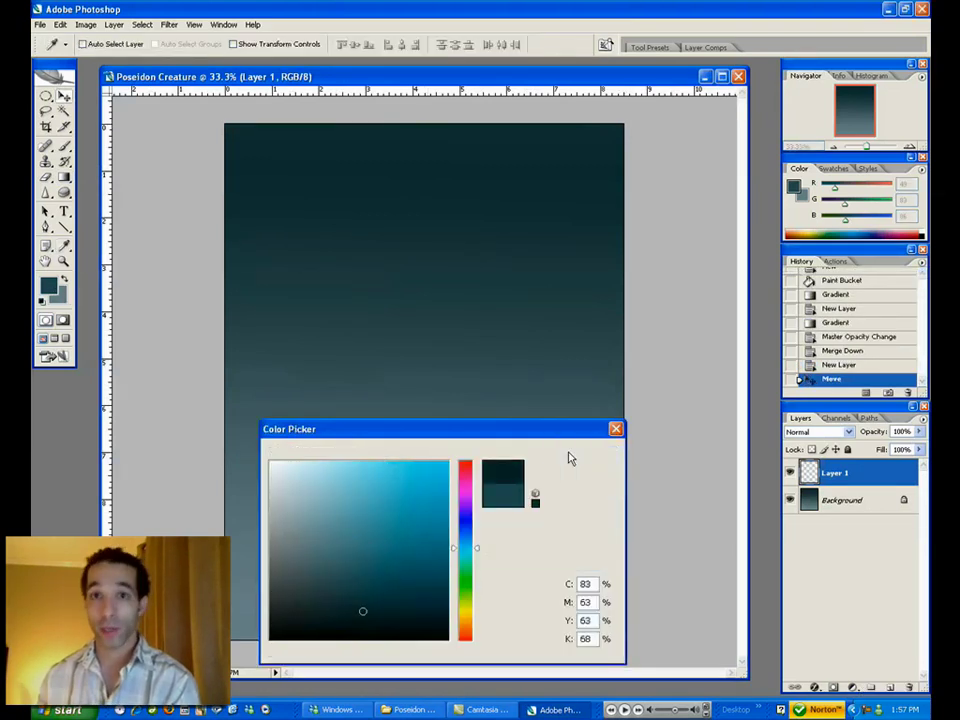
click(583, 453)
key(b)
mouse_move(425, 250)
mouse_down()
mouse_move(422, 275)
mouse_move(436, 278)
mouse_move(422, 262)
mouse_move(438, 281)
mouse_move(421, 341)
mouse_up()
mouse_move(438, 296)
mouse_down()
mouse_move(430, 346)
mouse_move(456, 306)
mouse_move(470, 310)
mouse_up()
mouse_move(420, 302)
mouse_down()
mouse_move(459, 323)
mouse_move(461, 348)
mouse_move(410, 367)
mouse_up()
drag(417, 338, 422, 379)
drag(459, 320, 484, 349)
mouse_move(436, 369)
mouse_down()
mouse_move(439, 395)
mouse_move(426, 405)
mouse_up()
- Sketch long curved lines flowing down from the hips to rough in the creature's legs and lower body
mouse_move(446, 381)
mouse_down()
mouse_move(448, 404)
mouse_move(388, 474)
mouse_move(366, 528)
mouse_up()
drag(418, 449, 381, 545)
drag(386, 473, 366, 530)
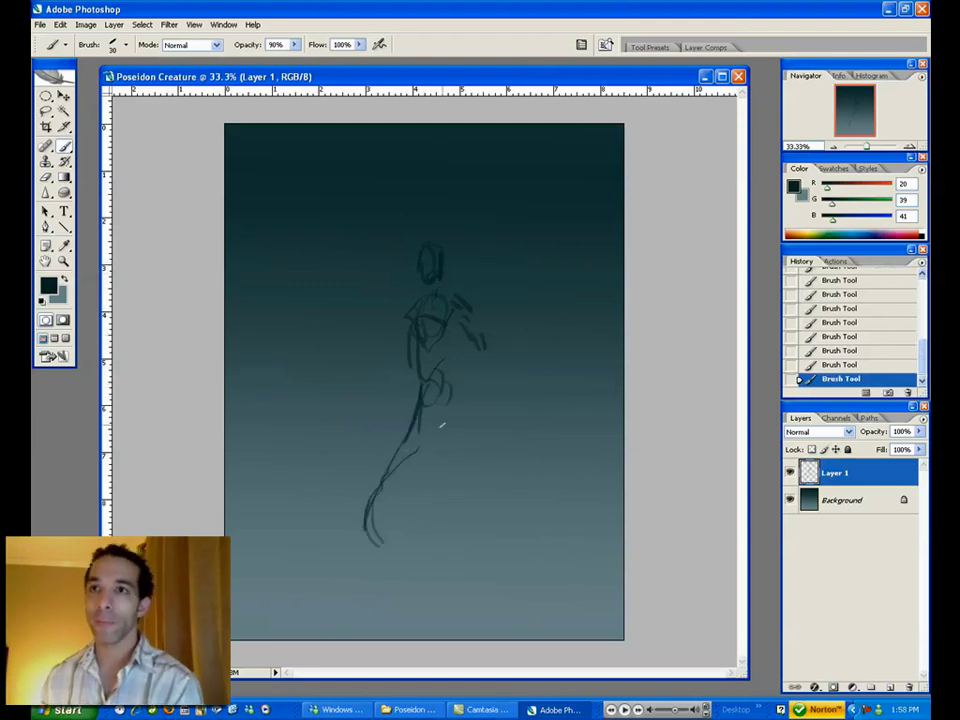
drag(434, 469, 434, 588)
drag(423, 583, 435, 622)
drag(422, 414, 424, 568)
mouse_move(445, 399)
mouse_down()
mouse_move(422, 560)
mouse_move(485, 552)
mouse_move(513, 586)
mouse_up()
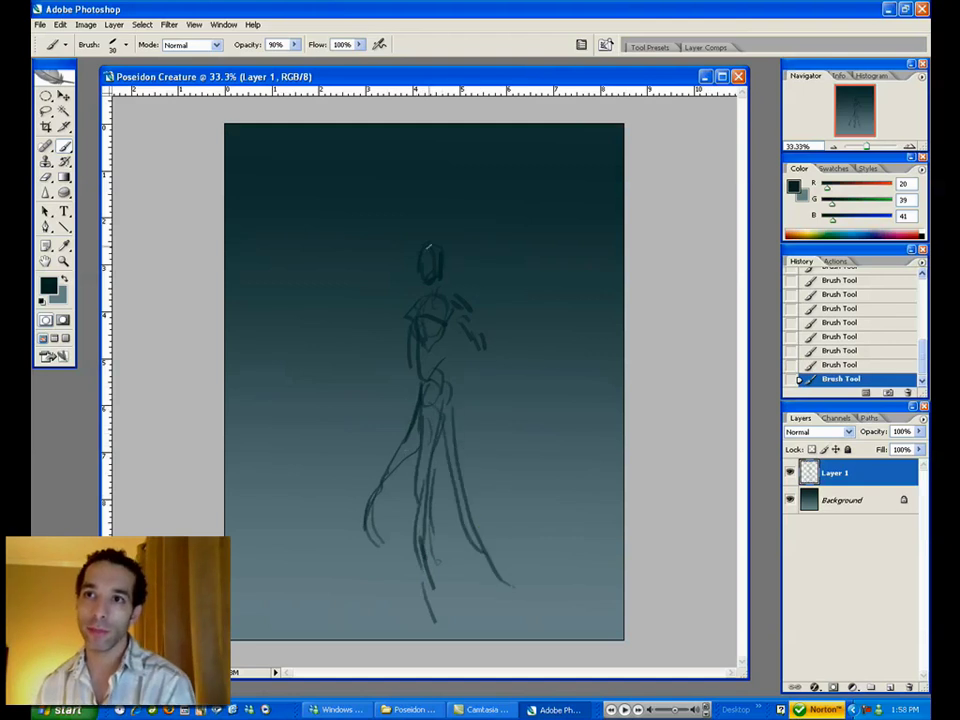
right_click(879, 709)
click(790, 609)
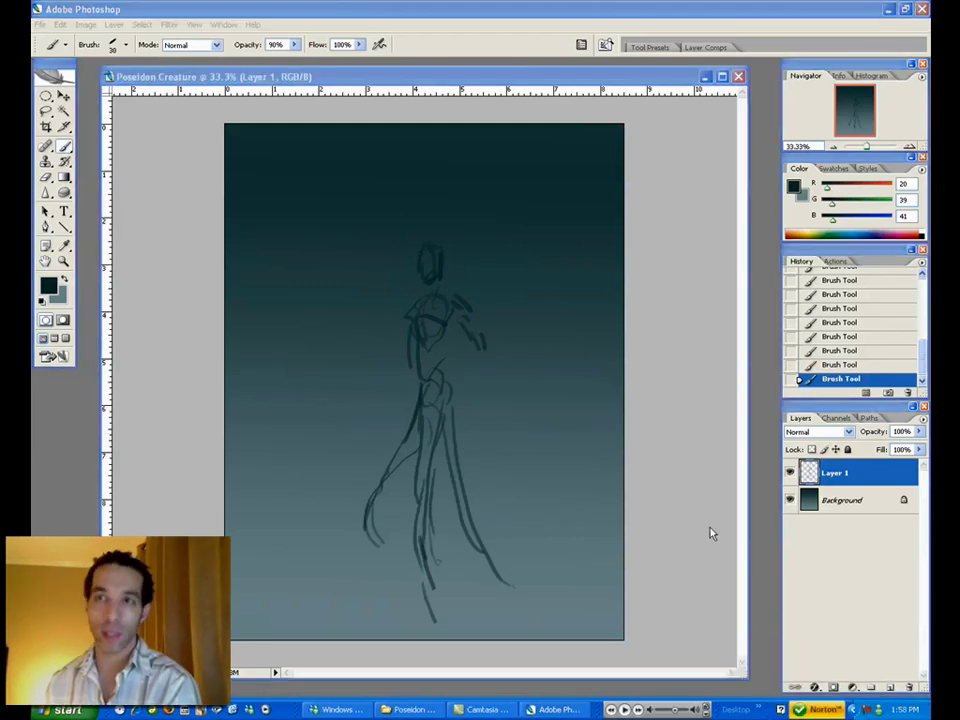
click(565, 331)
- Reduce the brush size to 20 and sketch more trailing lines sweeping from the hips toward the lower right
key(bracketleft)
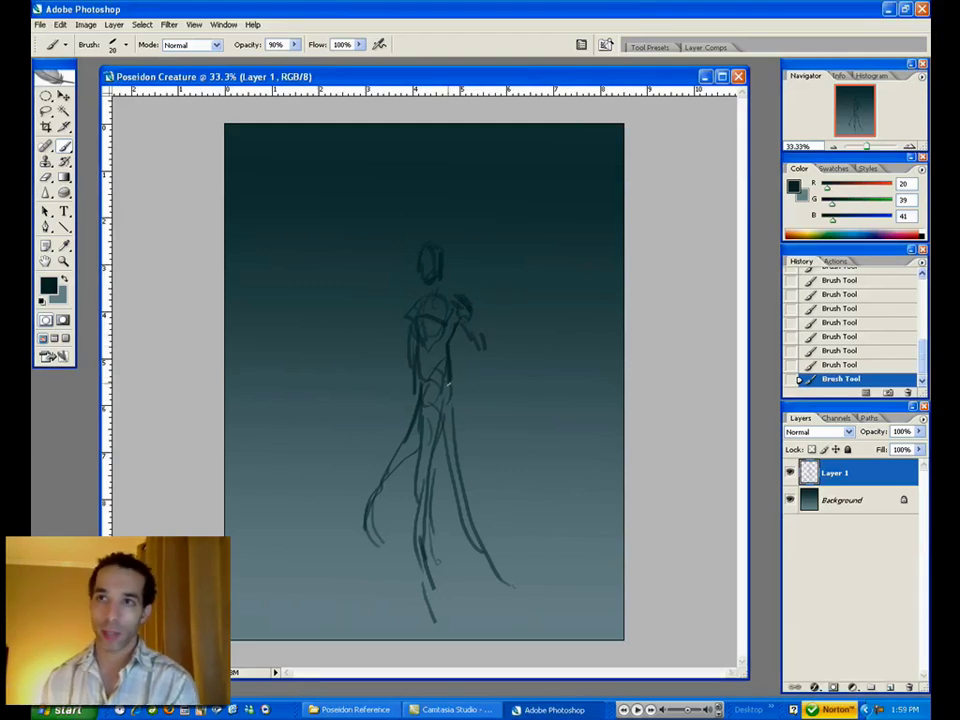
drag(456, 423, 536, 585)
drag(467, 447, 544, 606)
drag(437, 443, 463, 585)
drag(437, 472, 485, 629)
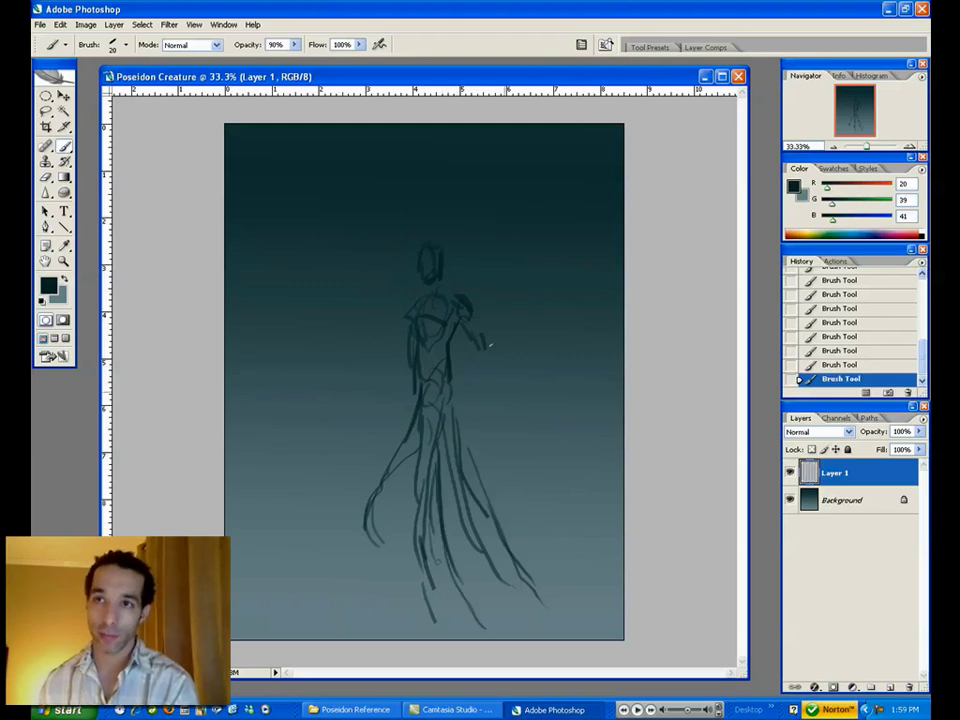
- Strengthen the sides of the waist and sketch both arms hanging from the shoulders
drag(411, 345, 418, 418)
drag(452, 381, 455, 416)
mouse_move(453, 291)
mouse_down()
mouse_move(477, 311)
mouse_move(479, 362)
mouse_up()
drag(481, 334, 469, 410)
drag(483, 364, 473, 396)
drag(391, 370, 383, 402)
drag(408, 345, 388, 375)
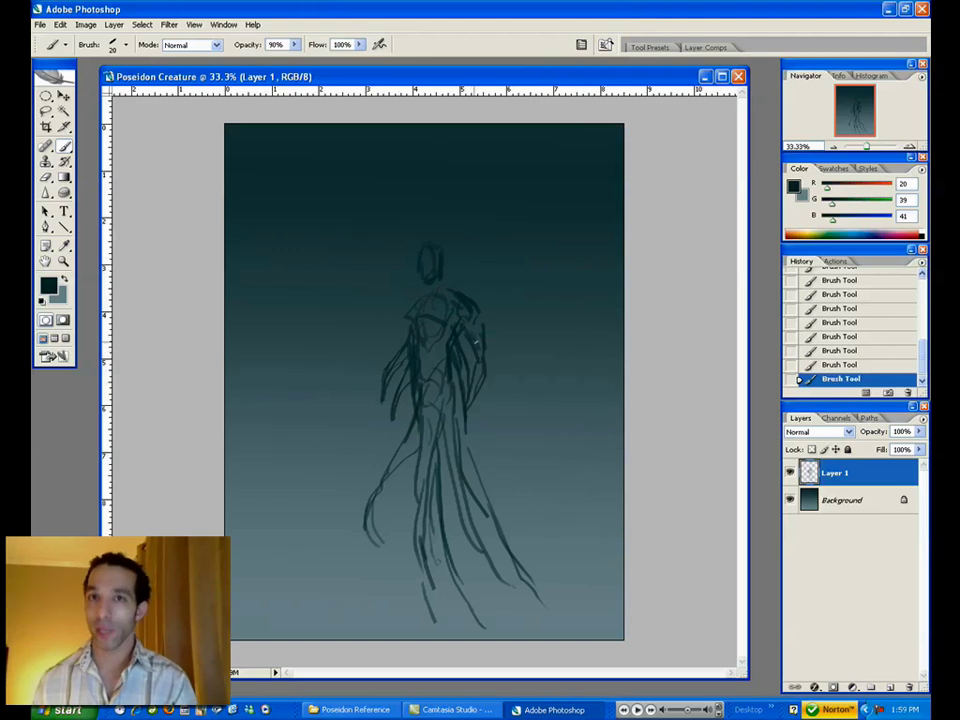
- Erase loose lines on the forearm at the figure's right side and redraw its outer contour
key(e)
drag(474, 366, 470, 392)
drag(480, 376, 474, 402)
mouse_move(482, 388)
mouse_down()
mouse_move(472, 418)
mouse_move(480, 396)
mouse_up()
key(b)
mouse_move(486, 356)
mouse_down()
mouse_move(477, 414)
mouse_move(482, 402)
mouse_up()
- Sketch facial features inside the head and add sloping lines joining the neck to the right-hand shoulder
drag(427, 266, 422, 276)
drag(421, 262, 426, 280)
drag(437, 258, 432, 282)
drag(439, 252, 439, 277)
drag(422, 272, 463, 291)
drag(447, 272, 461, 295)
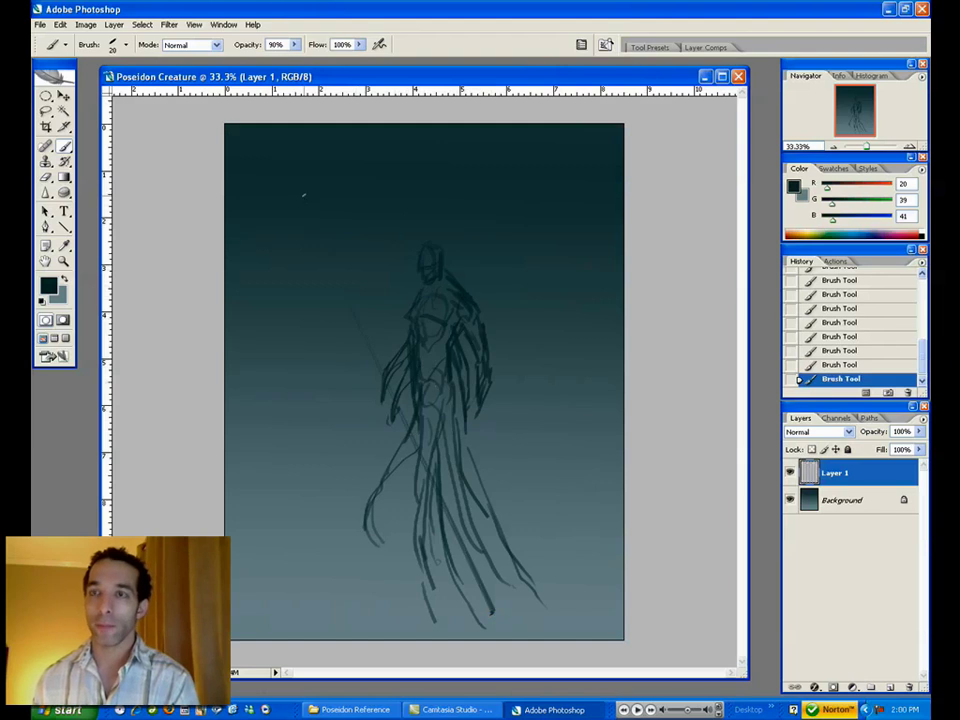
- Draw a straight diagonal staff from the lower right to the upper left, and soften it with the eraser enlarged to 70
shift+click(303, 197)
key(w)
key(e)
key(bracketright)
key(bracketright)
key(bracketright)
key(bracketright)
mouse_move(348, 299)
mouse_down()
mouse_move(325, 224)
mouse_move(306, 202)
mouse_up()
drag(312, 212, 407, 416)
drag(407, 416, 490, 606)
- Sketch the three prongs of a trident head at the upper end of the staff
key(b)
mouse_move(305, 200)
mouse_down()
mouse_move(338, 272)
mouse_move(321, 269)
mouse_up()
drag(308, 242, 340, 288)
drag(321, 274, 341, 287)
mouse_move(328, 220)
mouse_down()
mouse_move(350, 262)
mouse_move(345, 286)
mouse_up()
drag(296, 170, 320, 227)
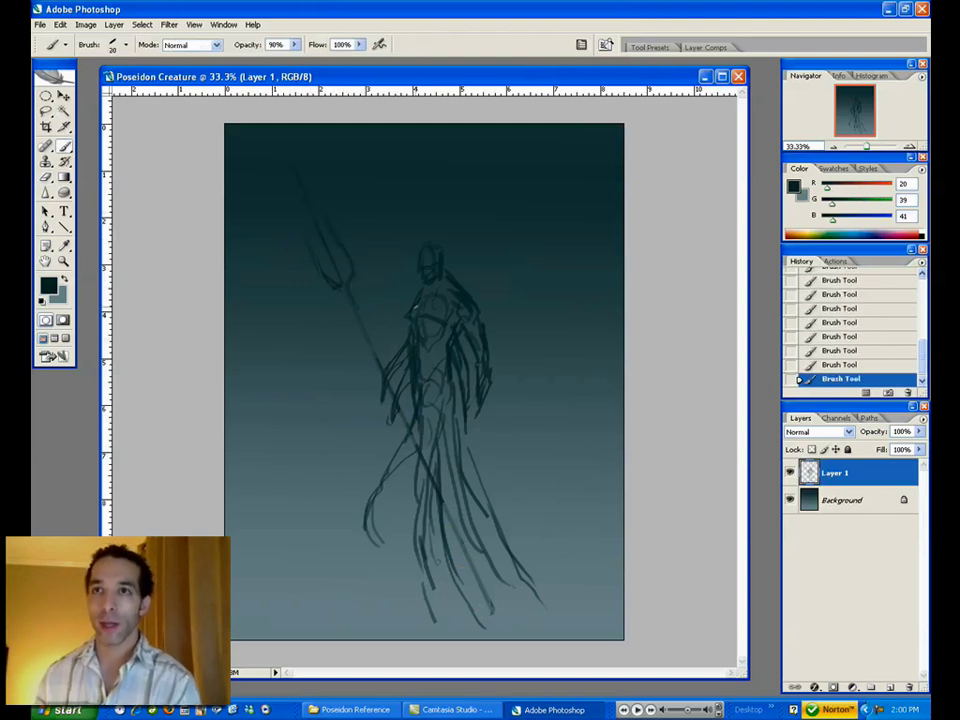
- Define the chest and upper abdomen with short brush strokes below the collar line
key(e)
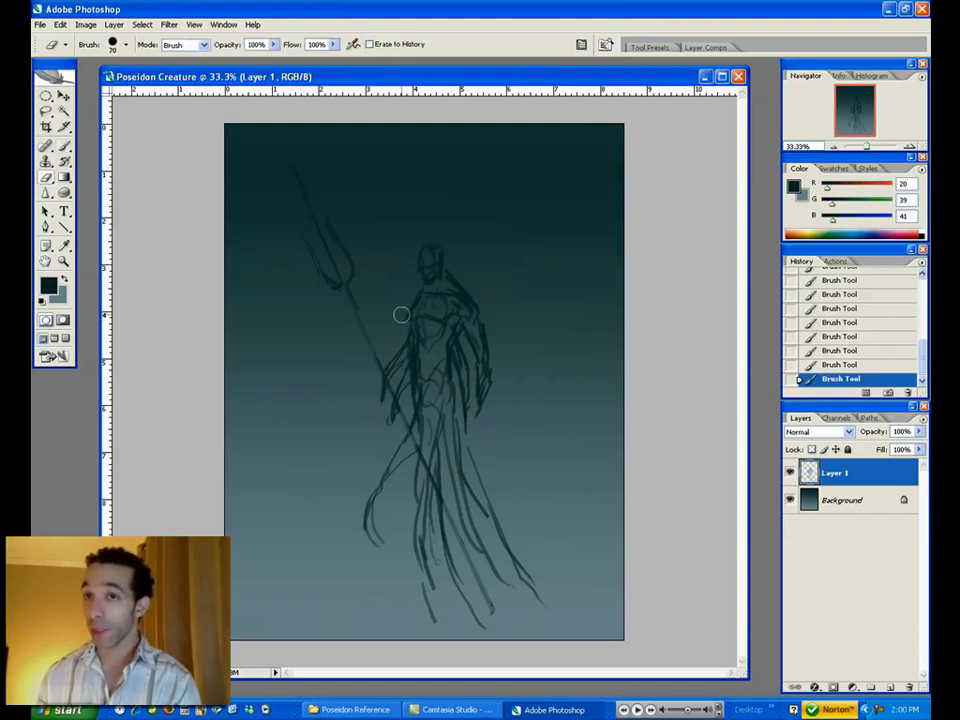
key(b)
mouse_move(413, 311)
mouse_down()
mouse_move(430, 294)
mouse_move(433, 346)
mouse_up()
drag(424, 326, 430, 340)
drag(426, 328, 432, 342)
drag(436, 328, 434, 341)
drag(420, 330, 429, 368)
- Refine the abdomen, waist and right hip contours, erasing loose lines and redrawing them
key(e)
key(b)
drag(440, 345, 434, 362)
drag(437, 342, 430, 368)
mouse_move(440, 352)
mouse_down()
mouse_move(433, 366)
mouse_move(458, 394)
mouse_move(453, 381)
mouse_up()
key(e)
drag(452, 364, 457, 386)
key(b)
drag(453, 368, 459, 385)
drag(455, 366, 460, 426)
drag(456, 378, 462, 405)
- Redraw the lower body with long, bold tentacle-like curves sweeping from the hips to the bottom of the canvas
drag(396, 396, 375, 494)
drag(378, 473, 404, 559)
mouse_move(418, 405)
mouse_down()
mouse_move(427, 565)
mouse_move(480, 628)
mouse_up()
mouse_move(464, 621)
mouse_down()
mouse_move(415, 550)
mouse_move(432, 483)
mouse_up()
mouse_move(445, 393)
mouse_down()
mouse_move(430, 479)
mouse_move(537, 639)
mouse_up()
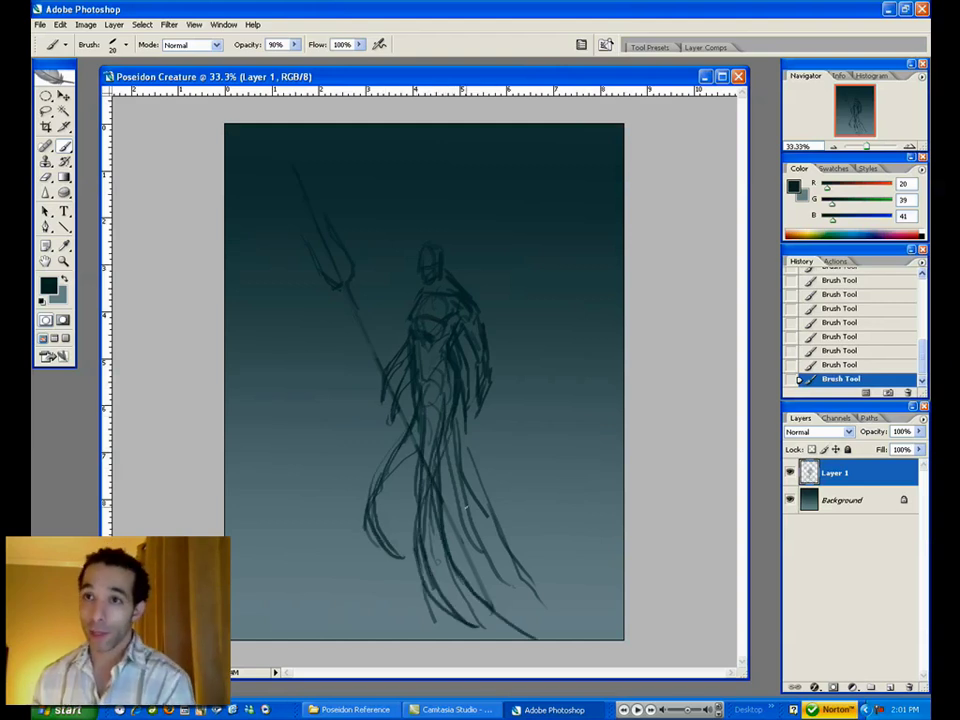
drag(465, 521, 530, 602)
drag(470, 544, 570, 633)
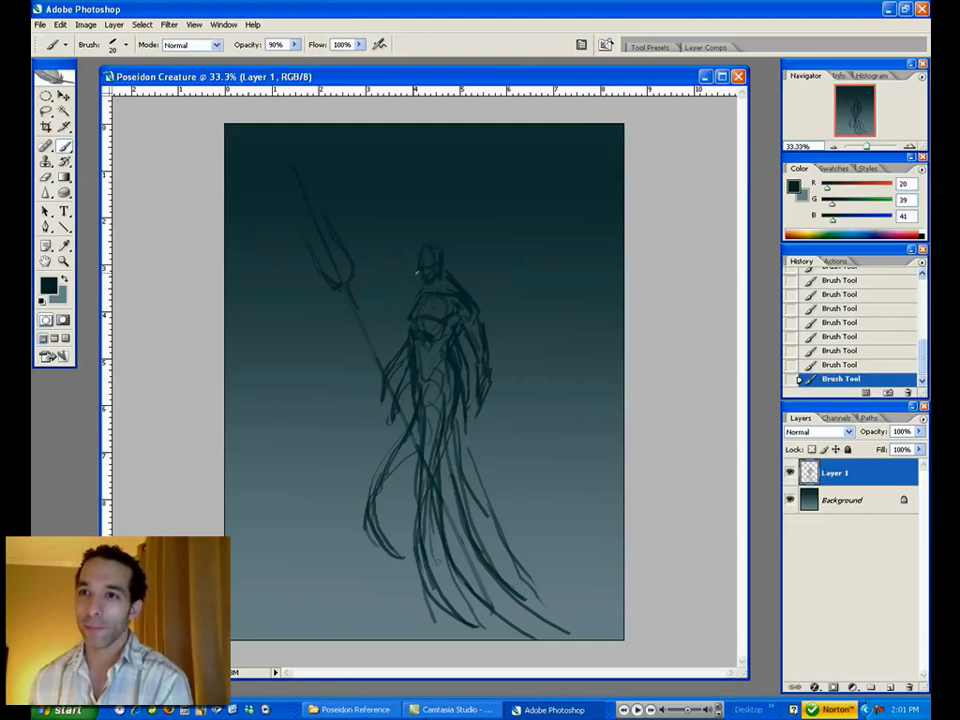
- Lasso the creature's head, move it forward to the left and slightly down, and deselect it
key(l)
mouse_move(452, 231)
mouse_down()
mouse_move(407, 272)
mouse_move(455, 279)
mouse_up()
key(v)
key(ctrl+d)
- Draw a hunched back from the moved head to the right shoulder and refine the left shoulder line
key(b)
drag(446, 273, 478, 308)
drag(419, 290, 409, 312)
drag(416, 294, 406, 322)
drag(454, 278, 480, 304)
drag(460, 284, 486, 315)
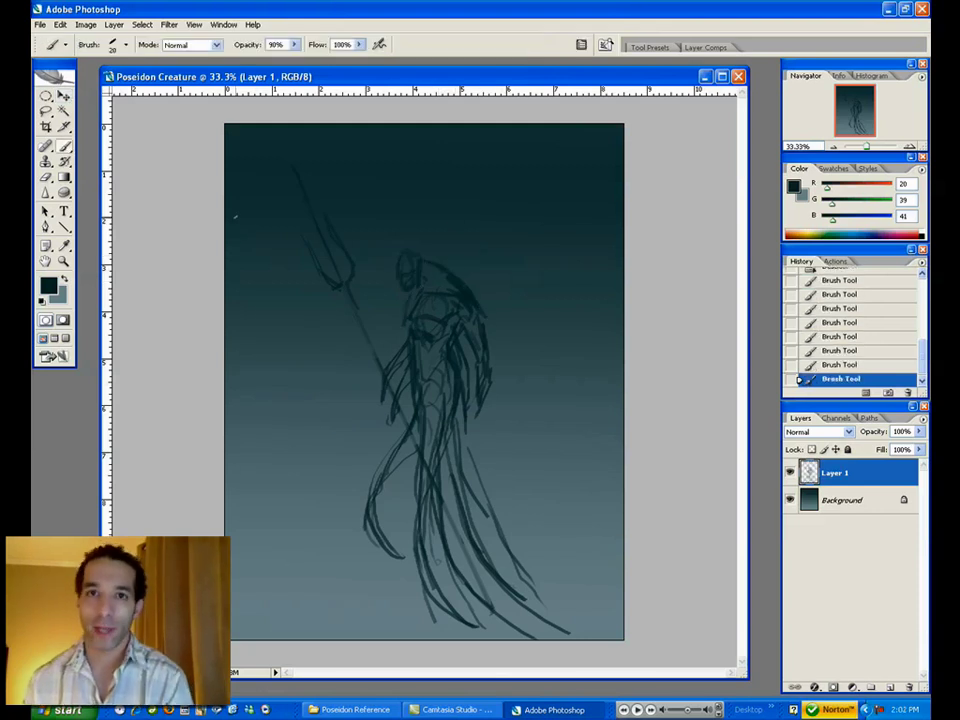
- Lasso the head again, shift it slightly back toward the torso, and deselect it
key(l)
drag(416, 232, 410, 312)
key(v)
key(ctrl+d)
- Redraw the back and upper chest lines to meet the repositioned head, and erase the overlap at the right shoulder
key(b)
drag(432, 264, 468, 290)
drag(448, 276, 482, 304)
mouse_move(460, 286)
mouse_down()
mouse_move(483, 312)
mouse_move(454, 300)
mouse_move(408, 310)
mouse_up()
key(e)
mouse_move(470, 300)
mouse_down()
mouse_move(476, 306)
mouse_move(456, 300)
mouse_up()
- Strengthen the outer contours of both shoulders and upper arms, and erase the stray mark beside the neck
key(b)
drag(414, 298, 406, 312)
drag(410, 304, 410, 332)
drag(476, 304, 486, 328)
drag(484, 318, 490, 346)
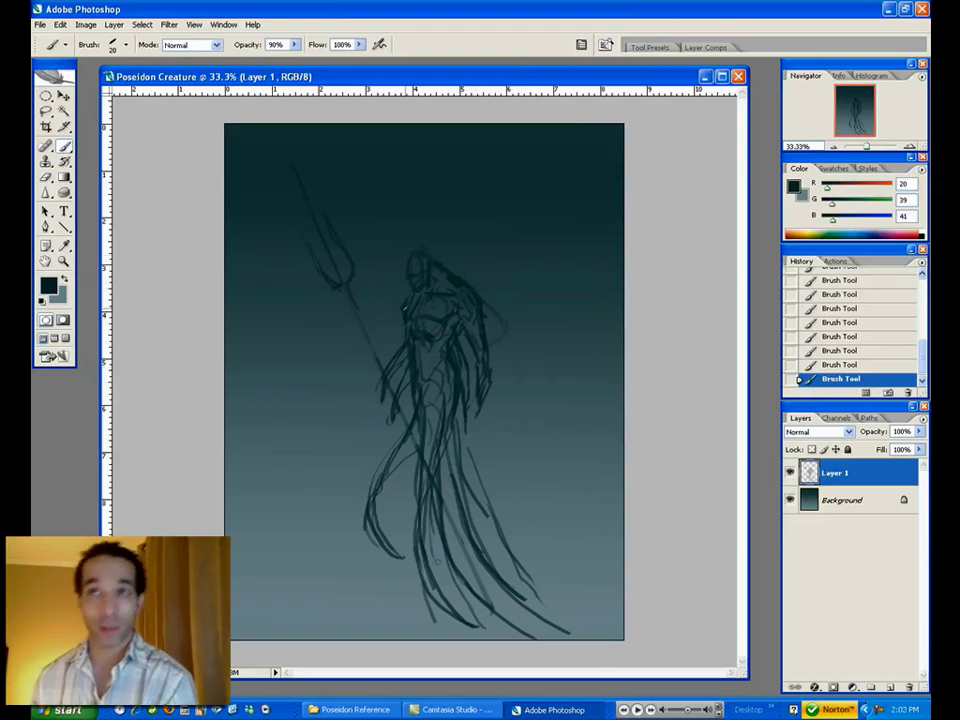
key(e)
click(408, 296)
key(b)
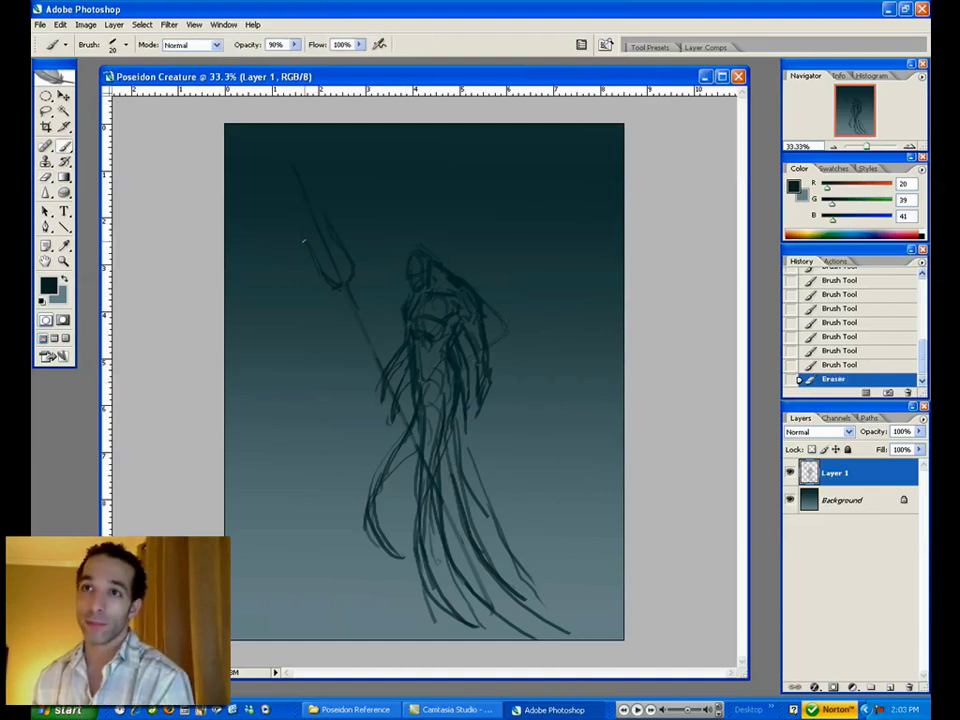
- Redraw the trident's left outer prong, stepping back and forward through the recent strokes to compare
drag(298, 221, 333, 287)
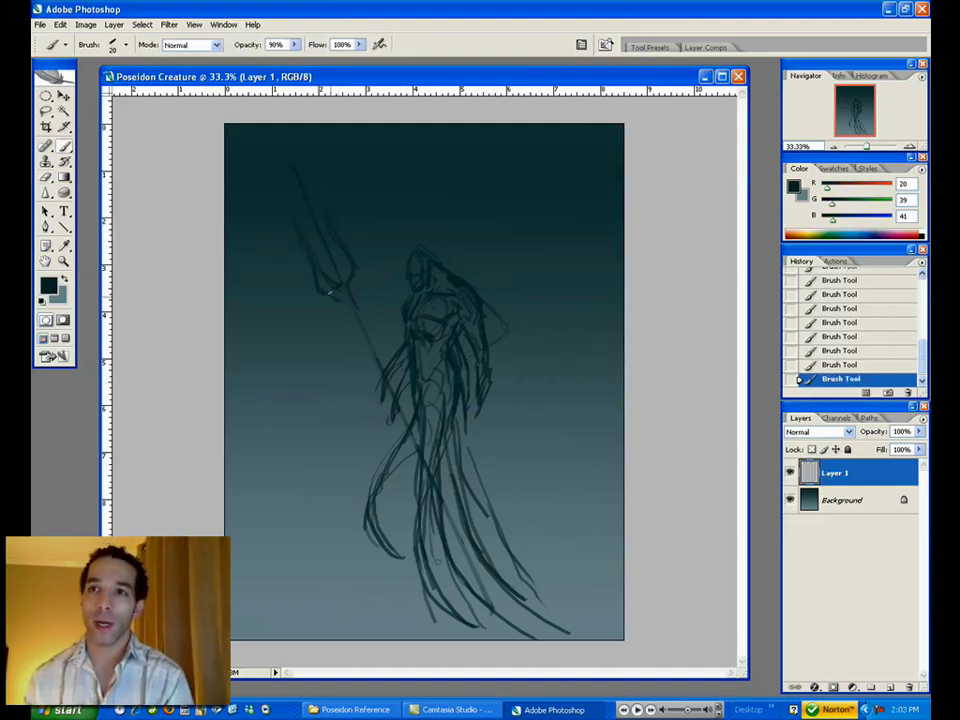
key(ctrl+z)
key(ctrl+alt+z)
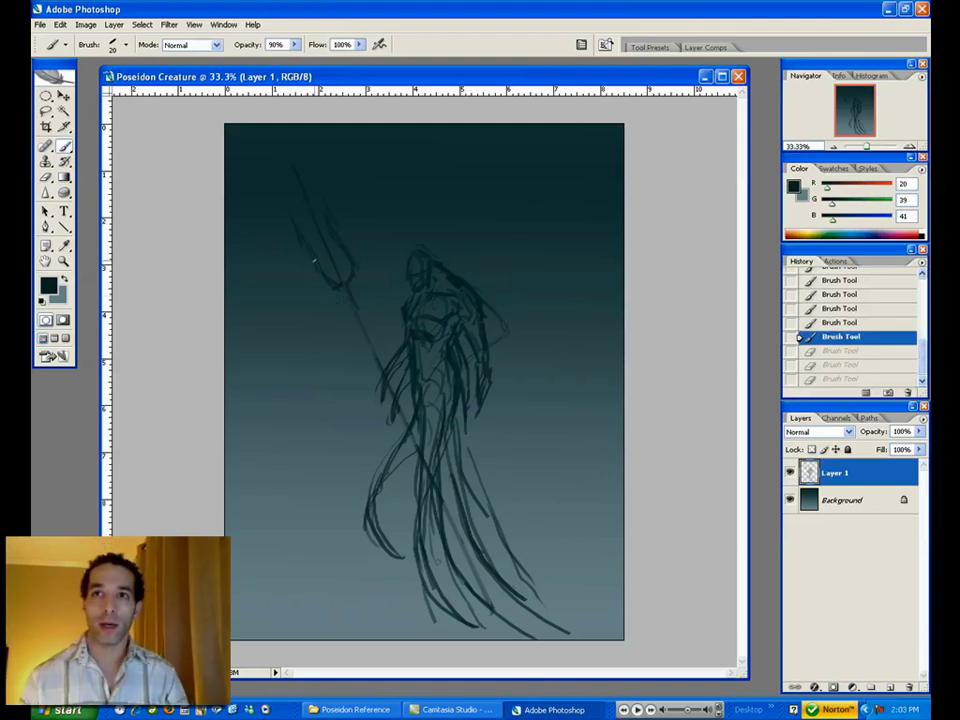
key(ctrl+shift+z)
key(ctrl+shift+z)
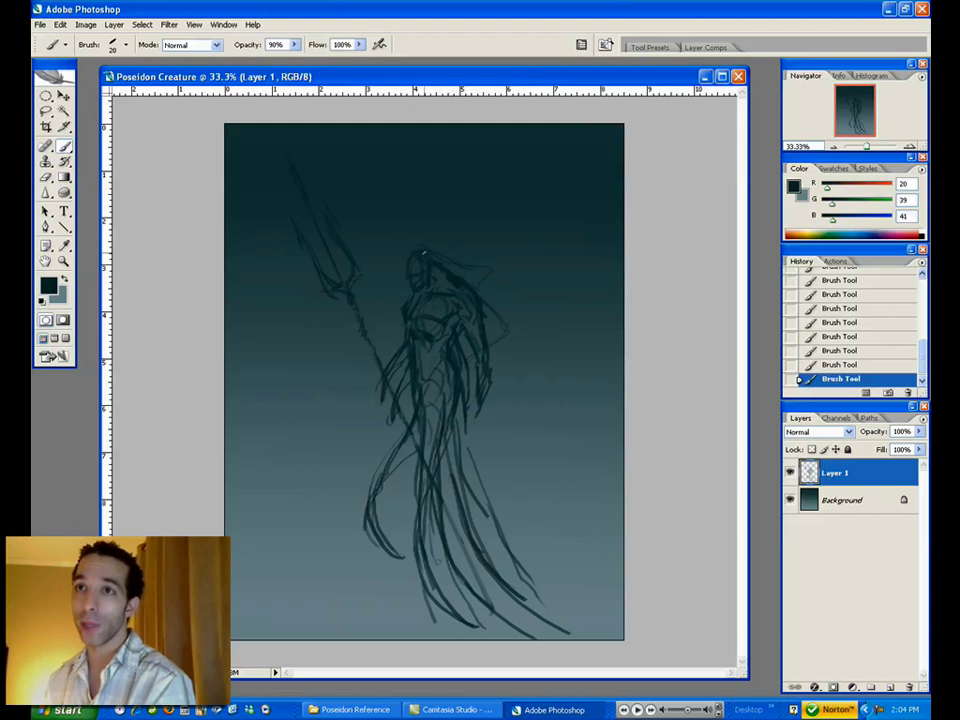
- Set the brush colour to black and draw the two round eyes on the head with a fine brush
click(64, 262)
click(418, 316)
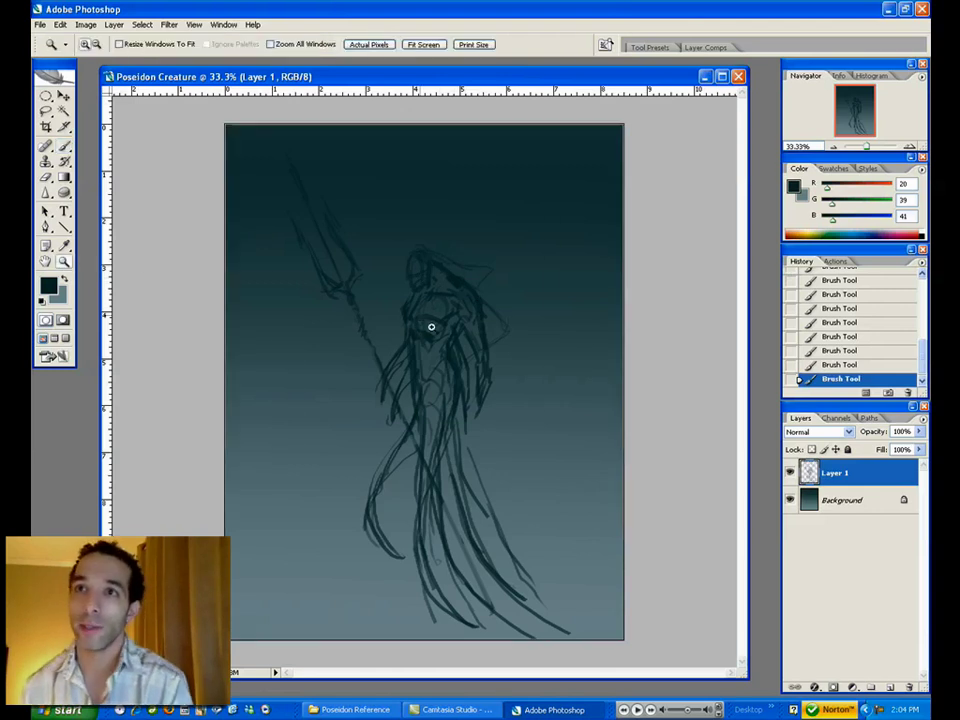
click(418, 350)
click(417, 403)
click(417, 403)
key(b)
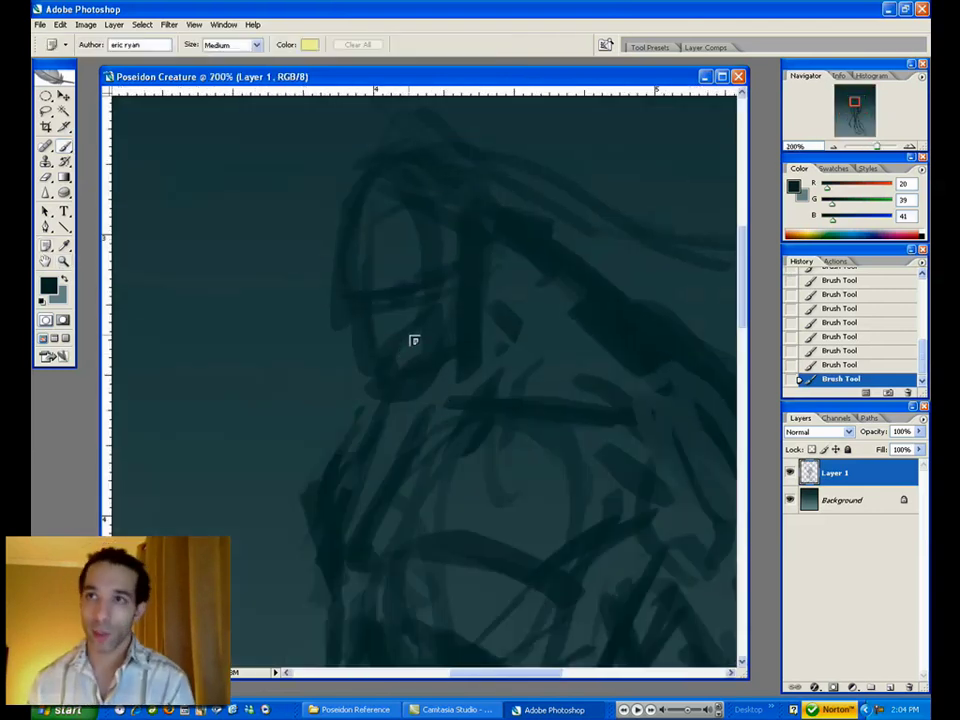
key(bracketleft)
key(bracketleft)
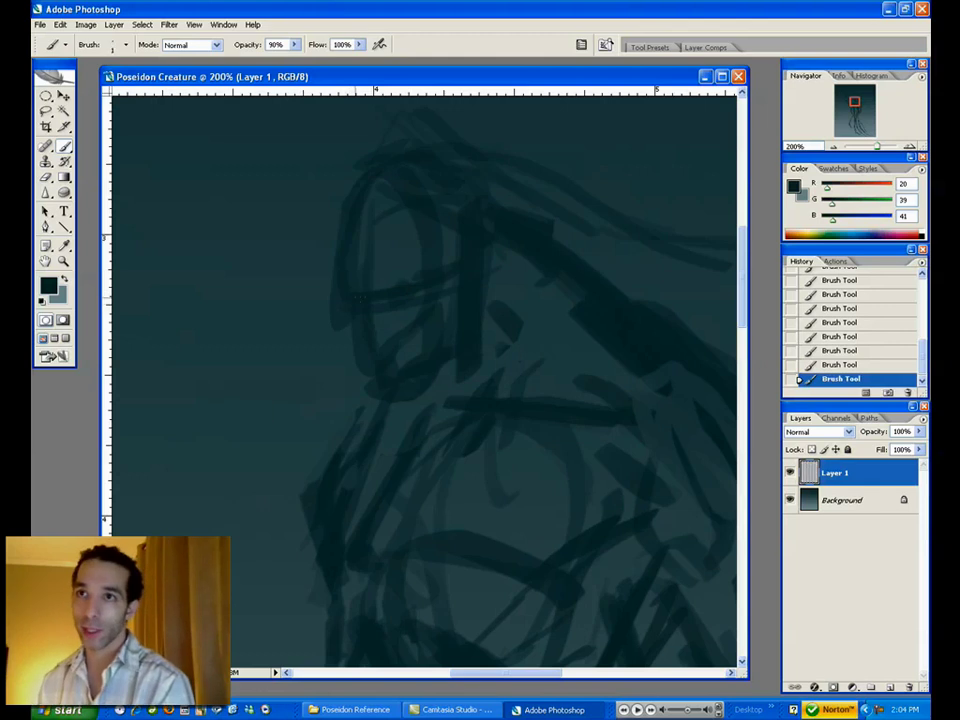
click(47, 288)
click(417, 642)
click(581, 452)
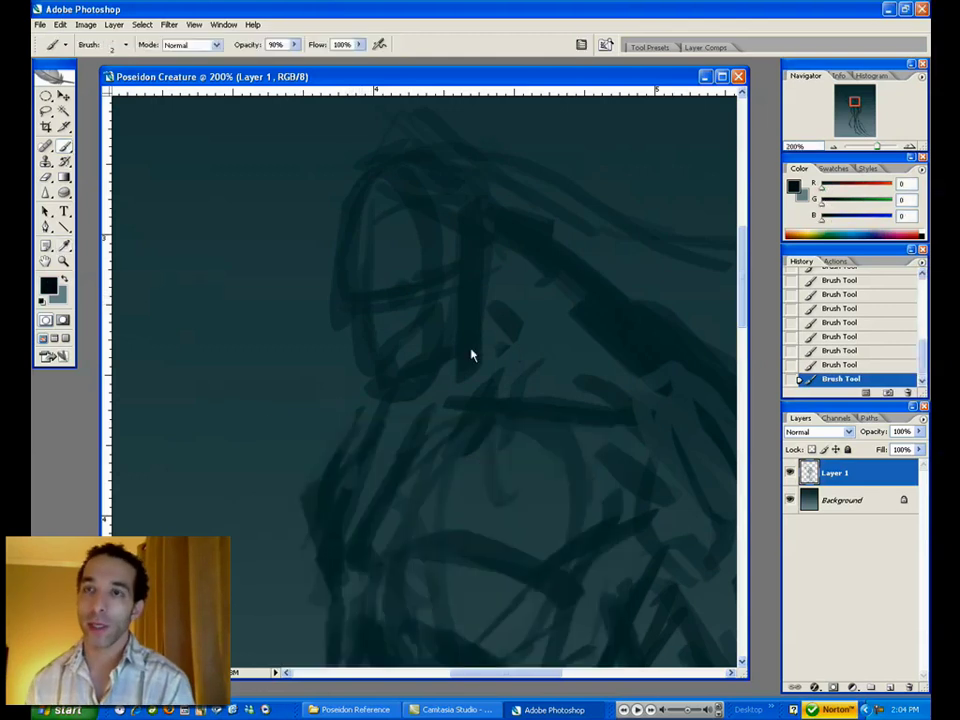
drag(391, 302, 392, 292)
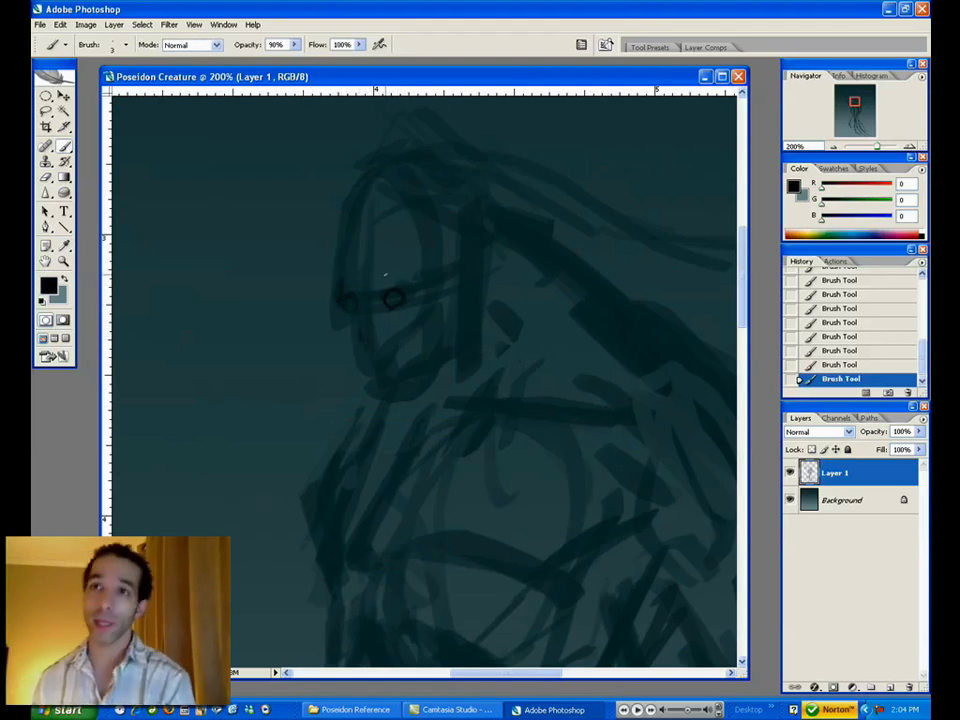
- Undo the recent head contour strokes and redraw the skull outline and cheek curve on a new layer
key(ctrl+z)
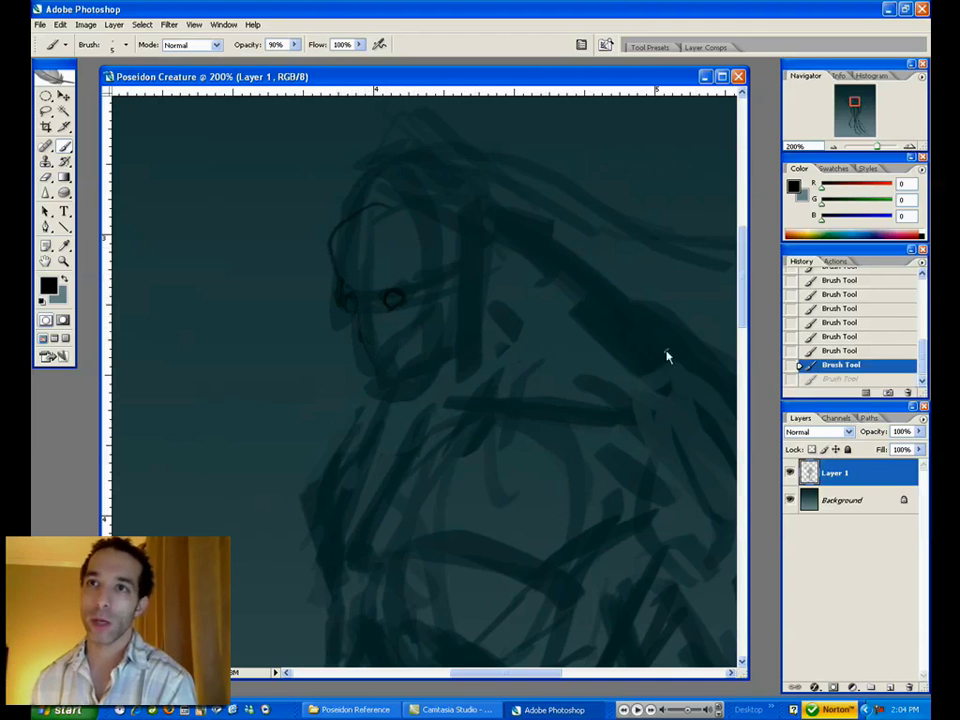
click(839, 355)
click(838, 368)
click(845, 353)
key(ctrl+shift+alt+n)
mouse_move(358, 203)
mouse_down()
mouse_move(440, 197)
mouse_move(446, 306)
mouse_move(398, 306)
mouse_move(400, 324)
mouse_up()
drag(378, 319, 420, 320)
drag(400, 324, 425, 315)
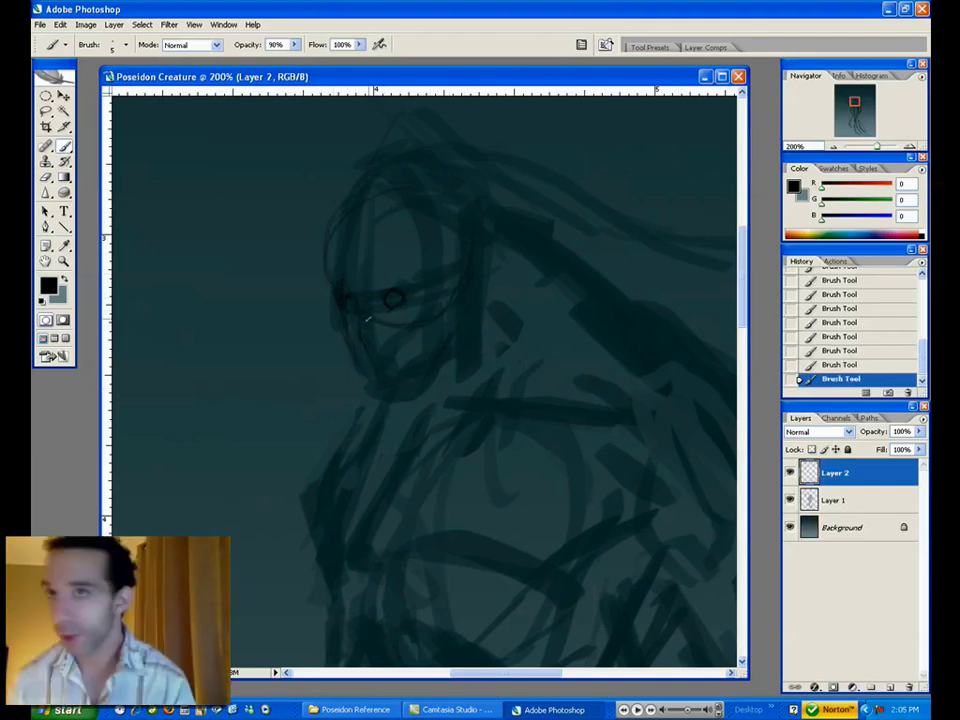
- Refine the forehead and jaw outline, erase the cheek curve under the eye, and sketch the nose
drag(328, 240, 375, 182)
key(b)
key(e)
drag(433, 321, 390, 322)
key(b)
mouse_move(335, 268)
mouse_down()
mouse_move(337, 290)
mouse_move(398, 300)
mouse_move(364, 348)
mouse_up()
mouse_move(362, 322)
mouse_down()
mouse_move(370, 335)
mouse_move(357, 353)
mouse_move(381, 329)
mouse_up()
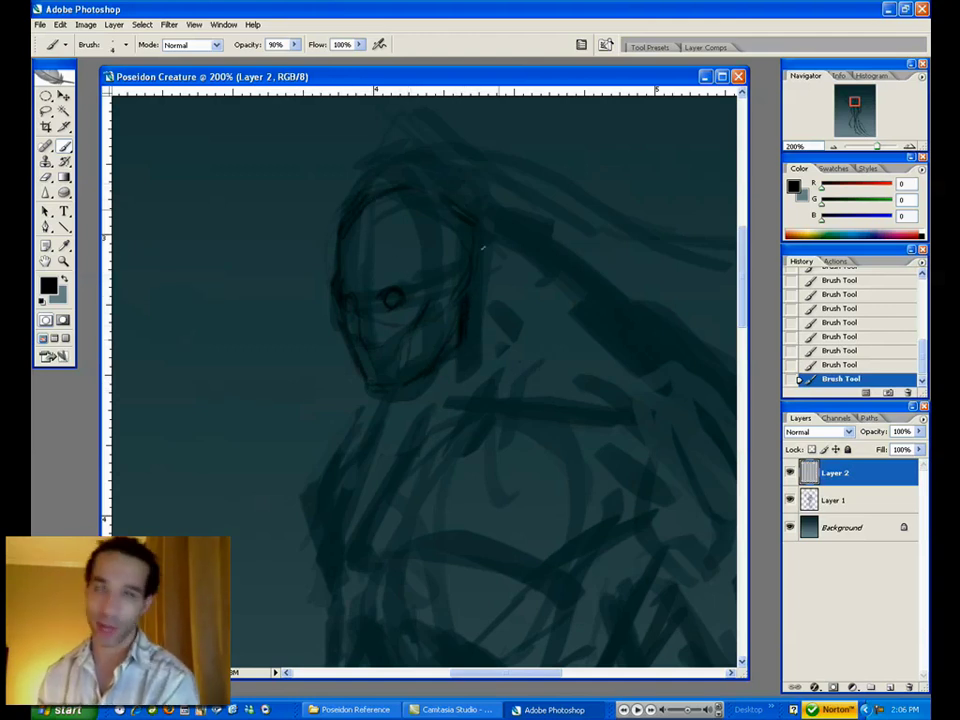
- Sample a dark tone from the eye area and sketch the neck, the hair behind the head and the shoulder contours
alt+click(393, 298)
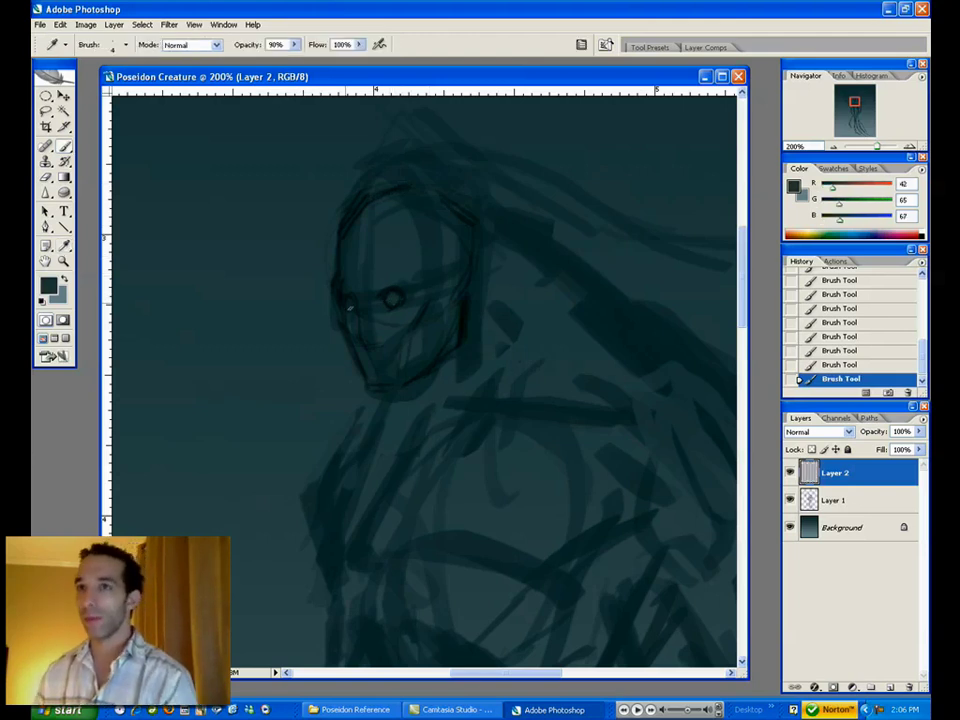
alt+click(354, 300)
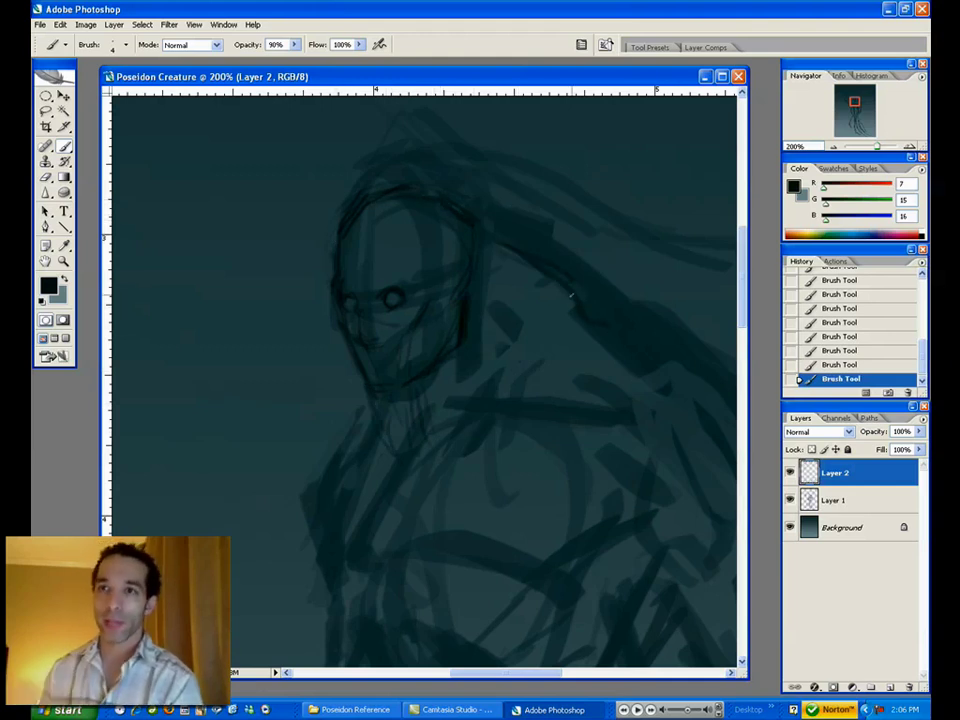
mouse_move(493, 412)
mouse_down()
mouse_move(450, 345)
mouse_move(484, 338)
mouse_up()
drag(384, 452, 425, 468)
mouse_move(455, 325)
mouse_down()
mouse_move(423, 344)
mouse_move(564, 317)
mouse_up()
drag(527, 490, 621, 445)
mouse_move(362, 336)
mouse_down()
mouse_move(332, 388)
mouse_move(322, 452)
mouse_up()
mouse_move(312, 458)
mouse_down()
mouse_move(352, 476)
mouse_move(387, 452)
mouse_up()
drag(516, 331, 469, 369)
mouse_move(588, 335)
mouse_down()
mouse_move(553, 356)
mouse_move(590, 337)
mouse_up()
mouse_move(592, 416)
mouse_down()
mouse_move(570, 401)
mouse_move(558, 458)
mouse_up()
- Erase a small overlap at the upper chest and merge Layer 2 down into Layer 1
key(z)
alt+click(474, 388)
alt+click(501, 420)
alt+click(420, 388)
alt+click(413, 374)
click(413, 374)
key(b)
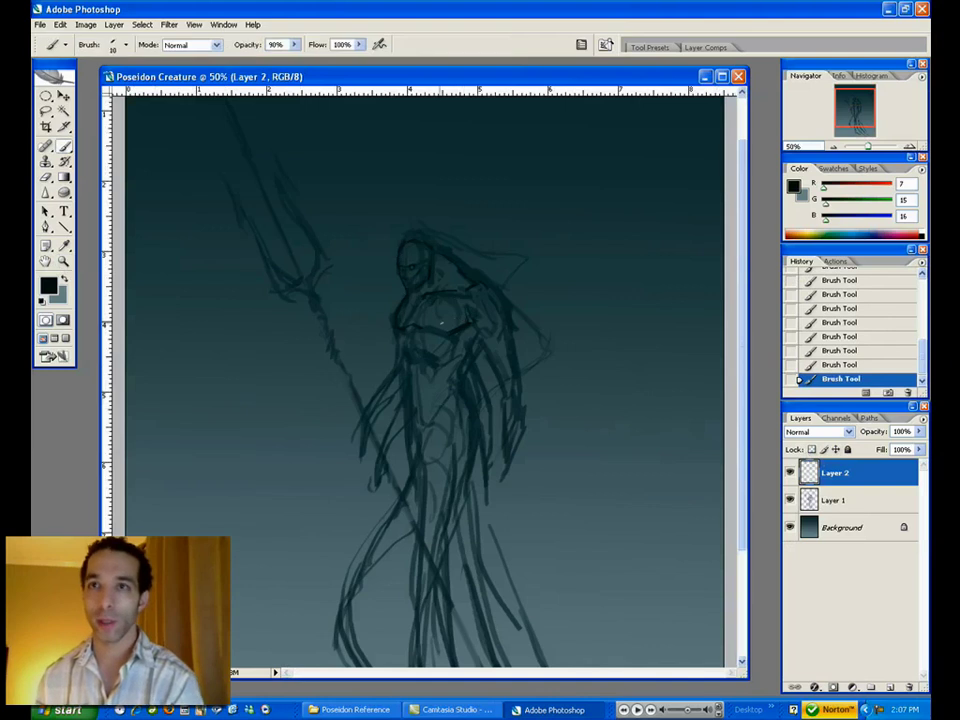
key(e)
key(bracketleft)
click(410, 312)
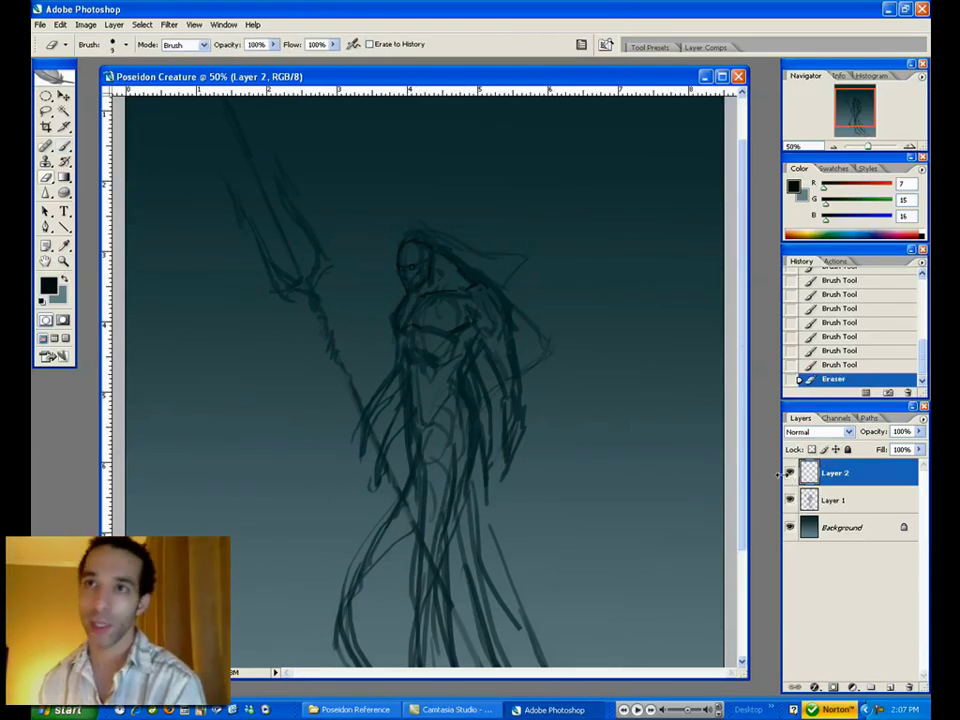
key(ctrl+e)
- Erase the old lower edge of the chest and redraw the pectoral line with darker strokes
mouse_move(408, 318)
mouse_down()
mouse_move(452, 297)
mouse_move(470, 324)
mouse_up()
key(bracketright)
key(bracketright)
key(bracketright)
key(bracketright)
key(b)
drag(448, 329, 468, 324)
mouse_move(464, 325)
mouse_down()
mouse_move(443, 327)
mouse_move(467, 325)
mouse_up()
drag(440, 330, 418, 327)
mouse_move(420, 327)
mouse_down()
mouse_move(404, 327)
mouse_move(432, 330)
mouse_up()
drag(418, 327, 438, 331)
key(bracketright)
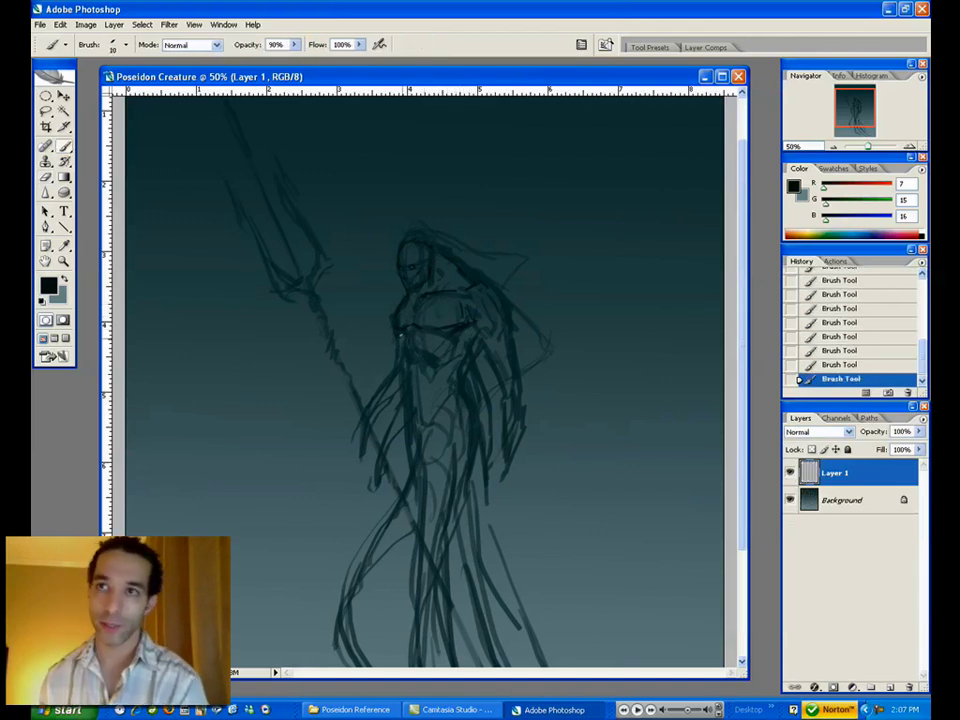
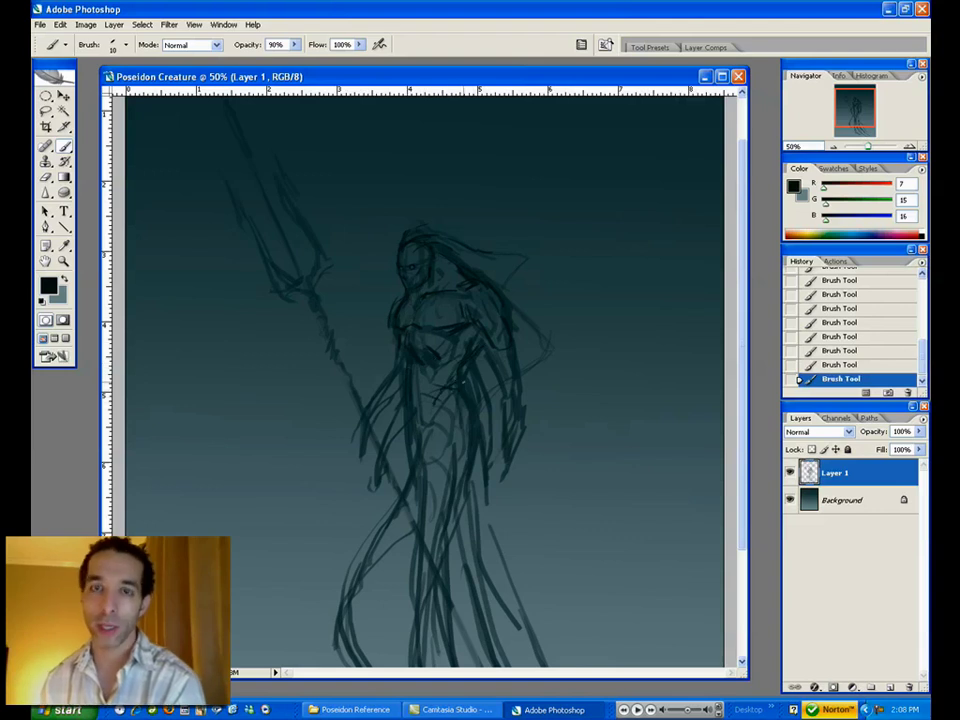
- Add darker contour strokes to the waist, the sweeping upper legs and the right arm
key(z)
alt+click(453, 373)
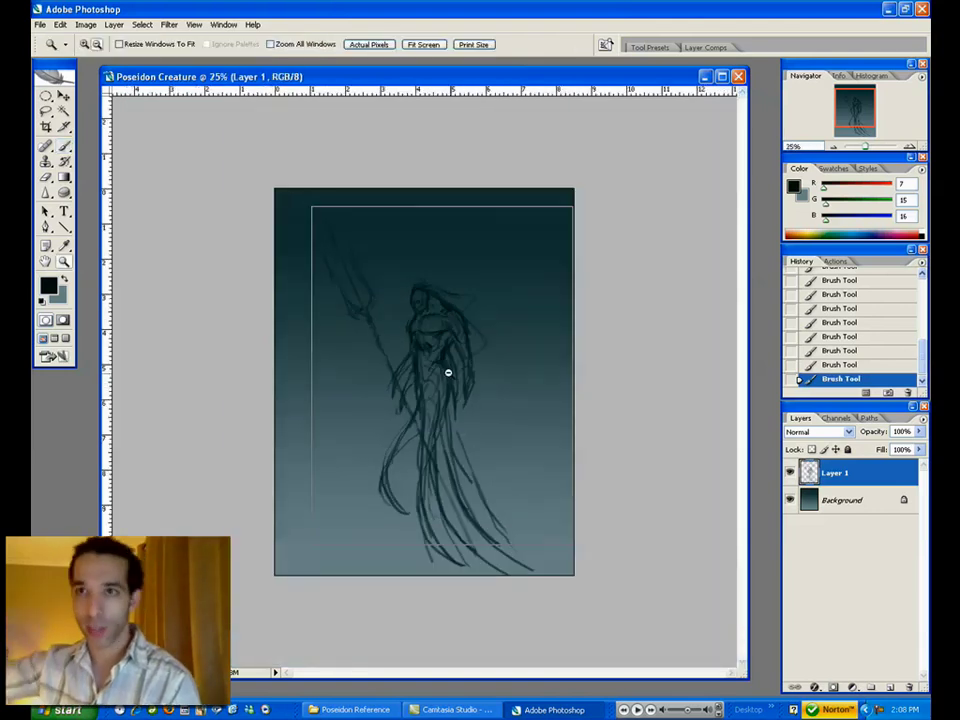
click(438, 366)
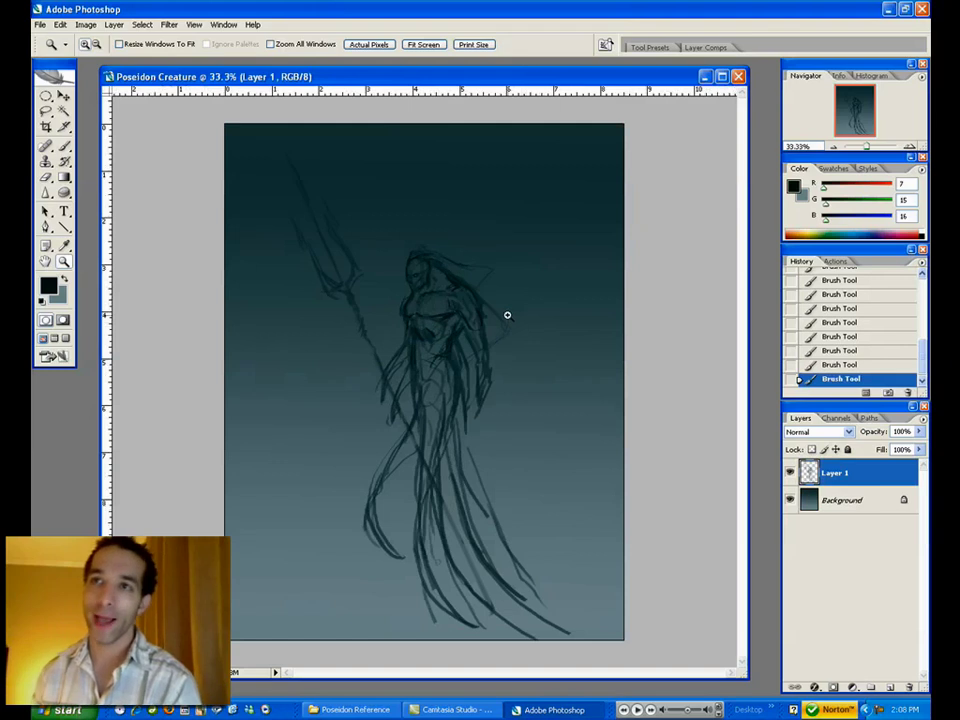
click(416, 346)
key(b)
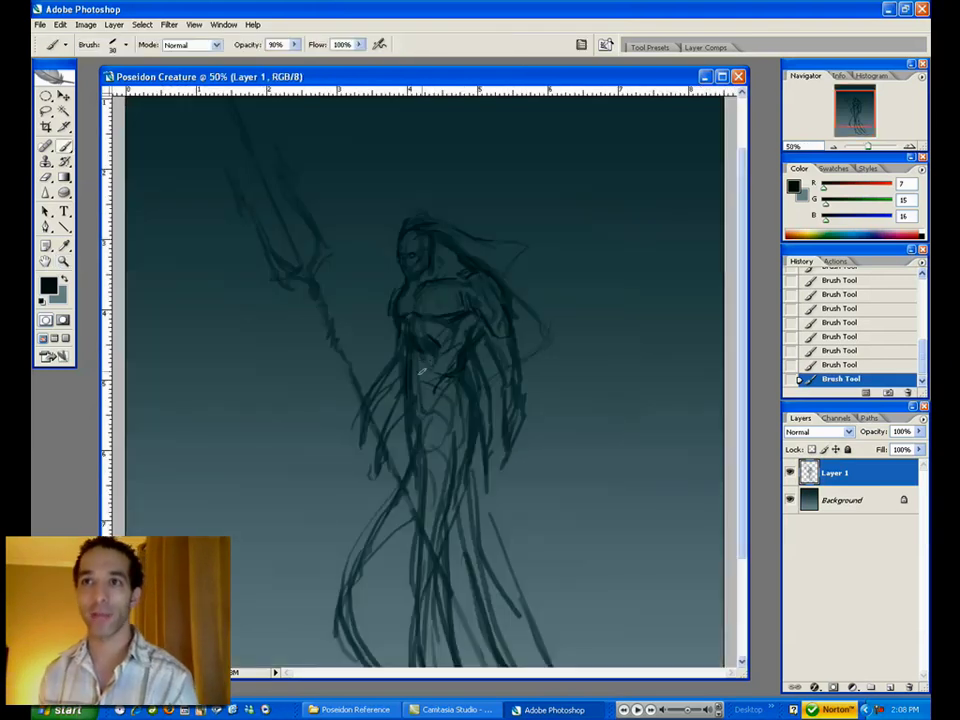
drag(474, 376, 466, 384)
mouse_move(409, 418)
mouse_down()
mouse_move(398, 458)
mouse_move(357, 512)
mouse_up()
drag(401, 474, 348, 549)
key(])
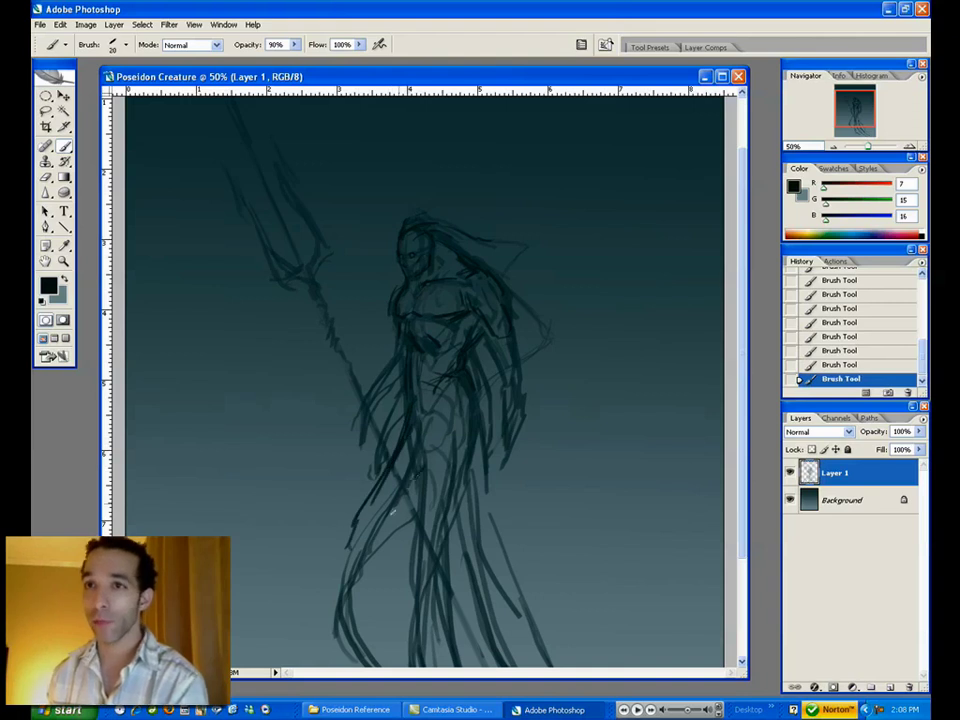
drag(438, 453, 386, 532)
drag(498, 289, 497, 299)
key(n)
key(b)
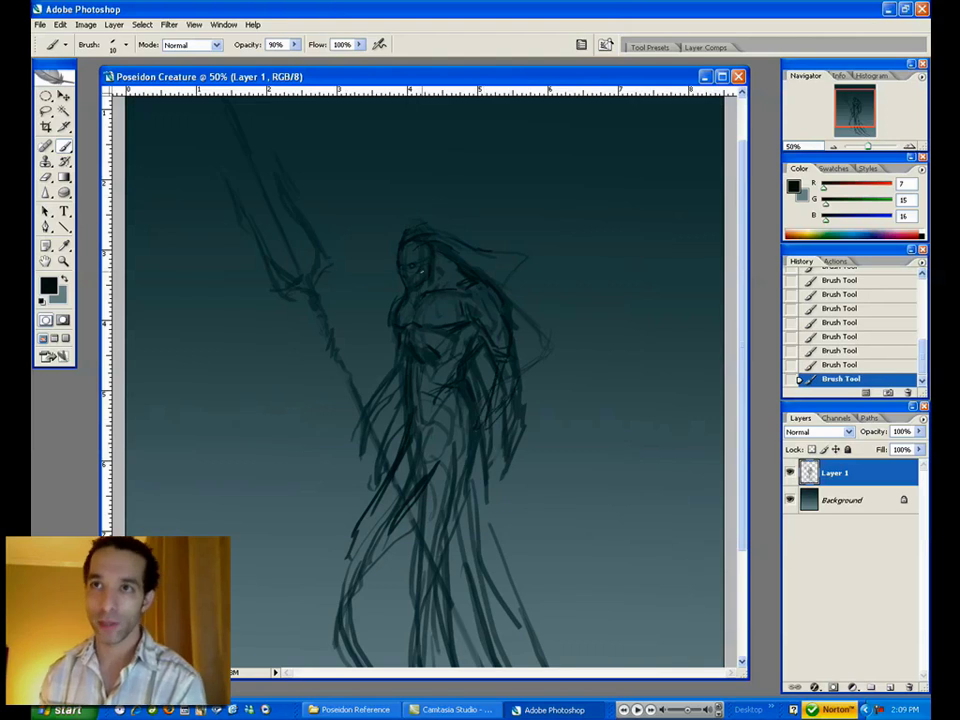
- Erase the facial features and redraw the head's inner lines for a more front-facing view
key(e)
mouse_move(409, 276)
mouse_down()
mouse_move(420, 270)
mouse_move(402, 250)
mouse_up()
key(b)
mouse_move(403, 245)
mouse_down()
mouse_move(419, 296)
mouse_move(408, 244)
mouse_up()
drag(418, 239, 412, 247)
drag(421, 240, 420, 250)
mouse_move(426, 242)
mouse_down()
mouse_move(407, 286)
mouse_move(427, 252)
mouse_up()
drag(426, 240, 430, 246)
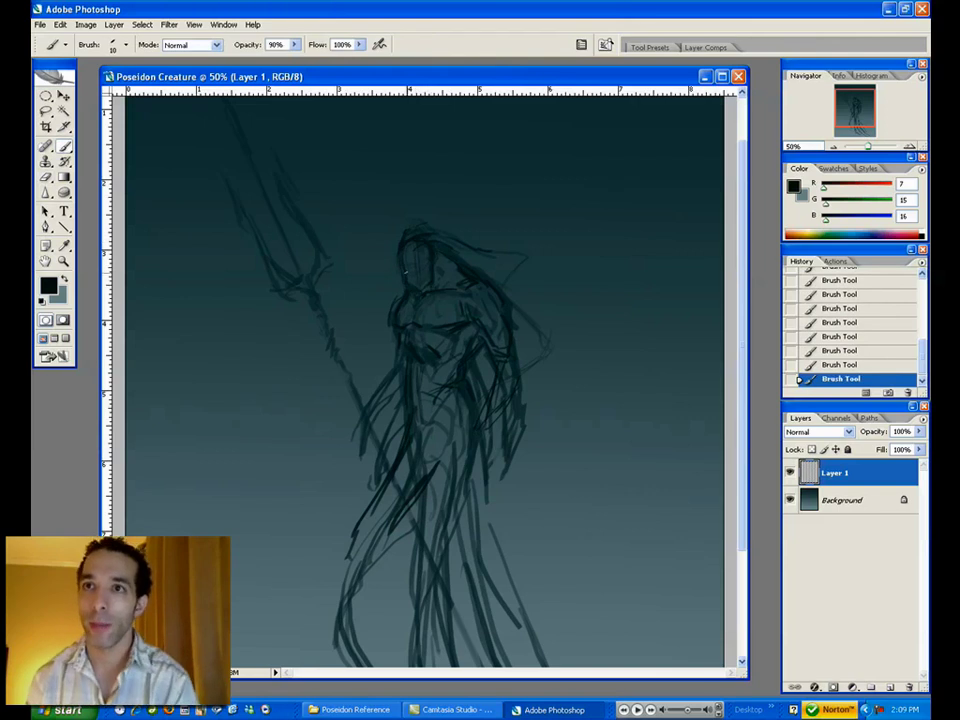
- Lasso the head, nudge it slightly up, and deselect it
key(l)
mouse_move(447, 221)
mouse_down()
mouse_move(409, 281)
mouse_move(446, 226)
mouse_up()
key(v)
key(Up)
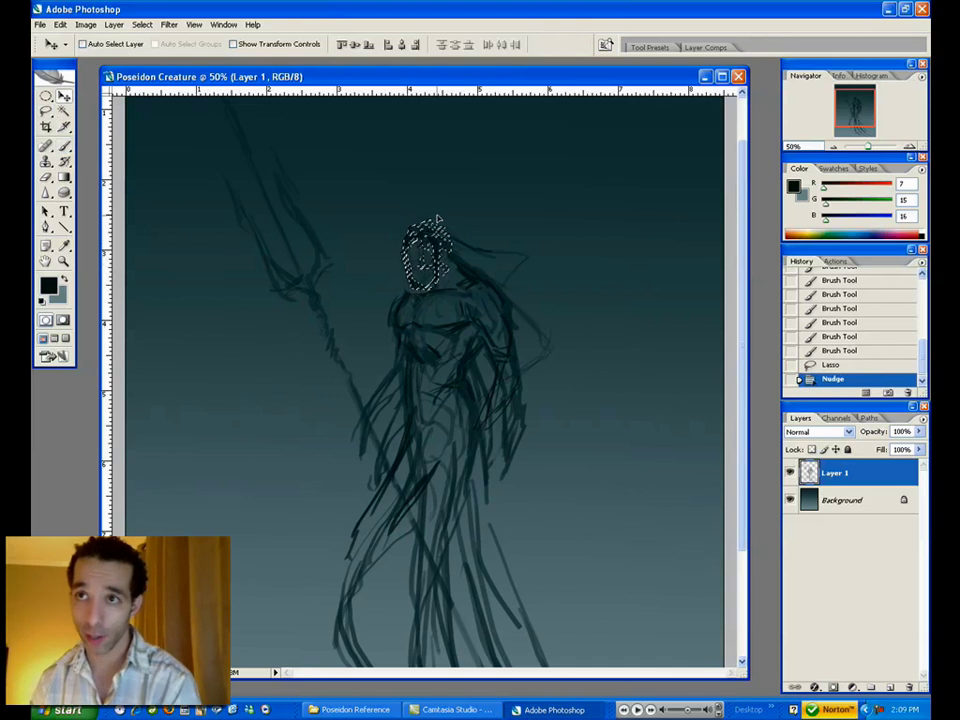
key(ctrl+d)
- Redraw the neck and upper back line so it joins the moved head to the right shoulder
key(b)
drag(444, 250, 462, 268)
drag(447, 253, 469, 273)
drag(452, 258, 507, 301)
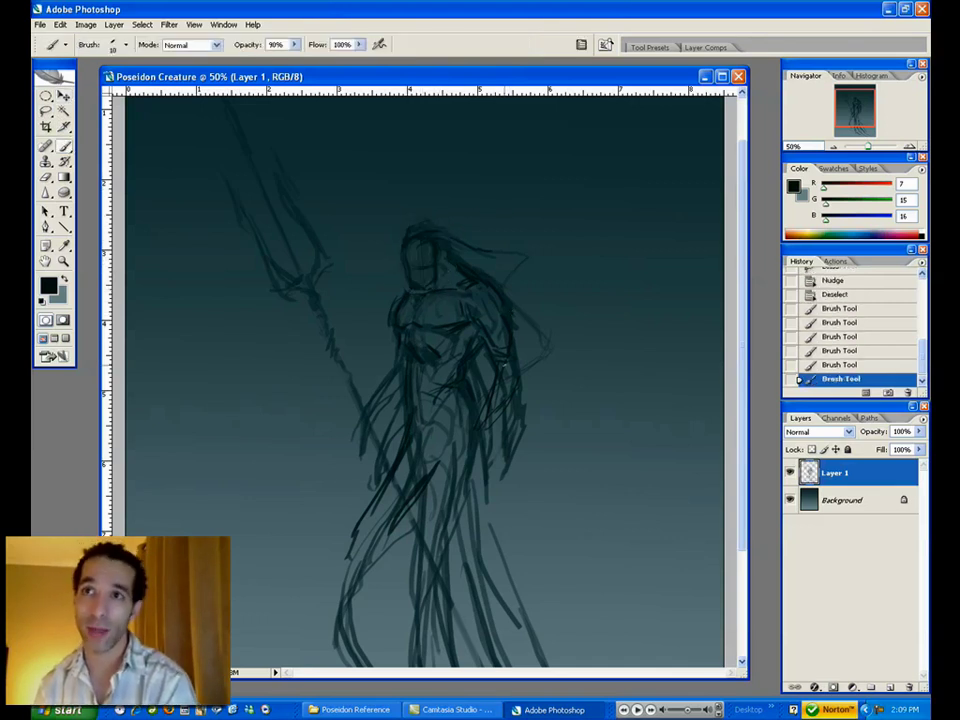
- Draw two round eyes on the face's horizontal guide line with a smaller brush
key(ctrl+space)
ctrl+click(440, 328)
ctrl+click(440, 328)
ctrl+click(440, 328)
drag(401, 369, 540, 392)
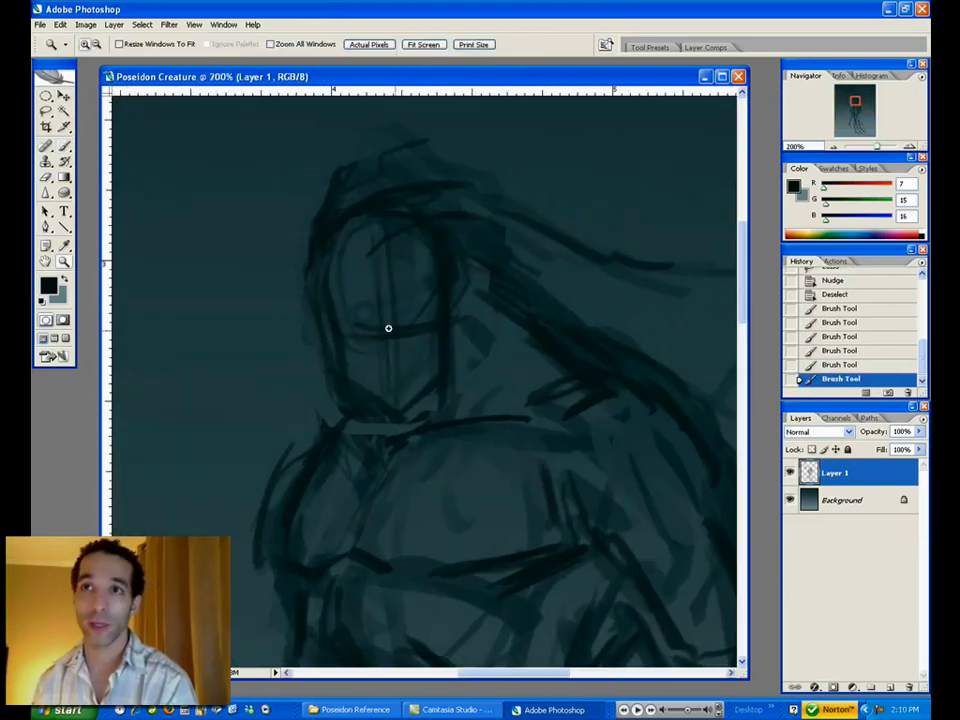
key([)
key([)
key([)
key([)
key([)
mouse_move(350, 328)
mouse_down()
mouse_move(368, 341)
mouse_move(350, 330)
mouse_move(372, 330)
mouse_up()
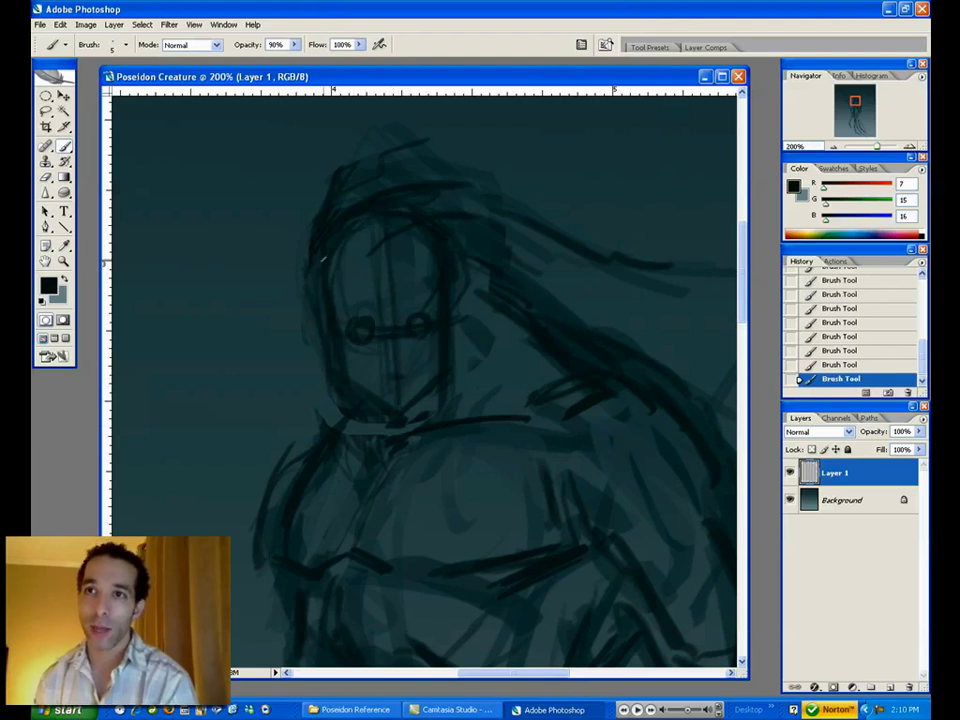
- Erase the overlapping dark strokes along the top of the forehead with a small eraser
key(e)
key(bracketleft)
key(bracketleft)
key(bracketleft)
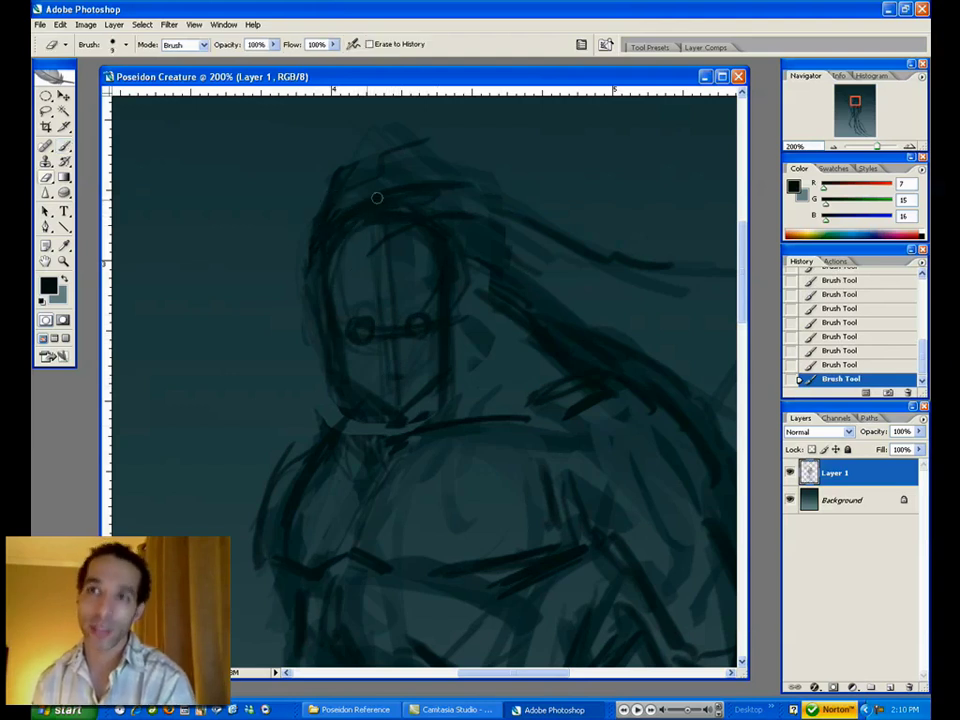
drag(464, 209, 418, 229)
mouse_move(360, 208)
mouse_down()
mouse_move(441, 186)
mouse_move(392, 182)
mouse_move(456, 213)
mouse_up()
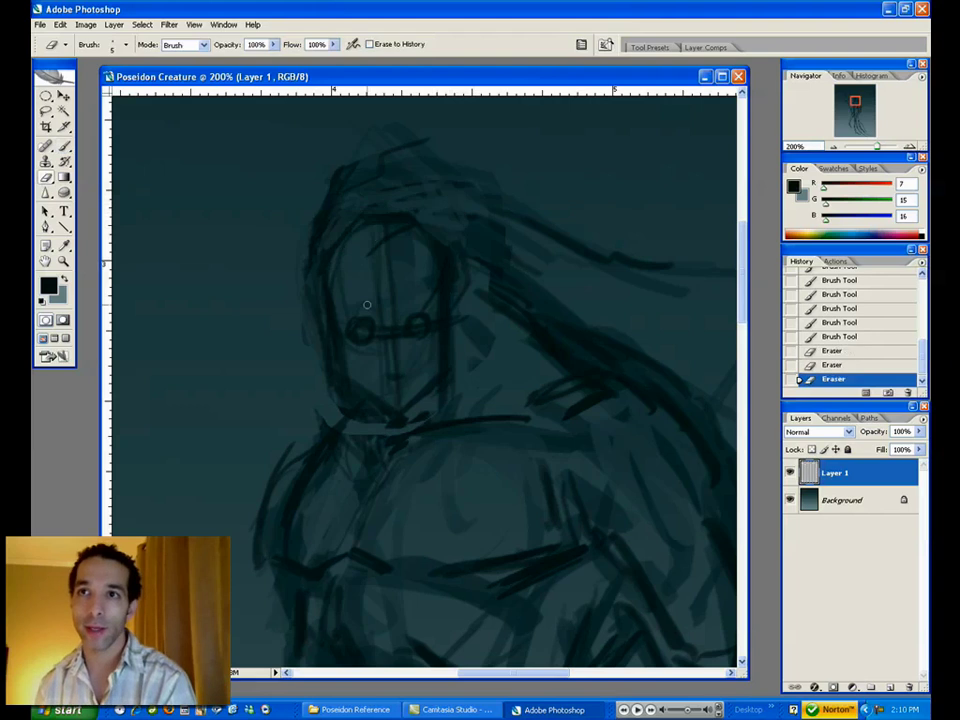
- Darken the left eye, then sketch the nose, mouth and cheek lines on the face
key(b)
drag(368, 325, 364, 330)
key(e)
key(b)
drag(386, 370, 391, 376)
drag(389, 372, 393, 377)
drag(390, 378, 389, 377)
drag(387, 372, 392, 378)
drag(396, 374, 355, 383)
drag(342, 376, 354, 392)
drag(422, 390, 432, 380)
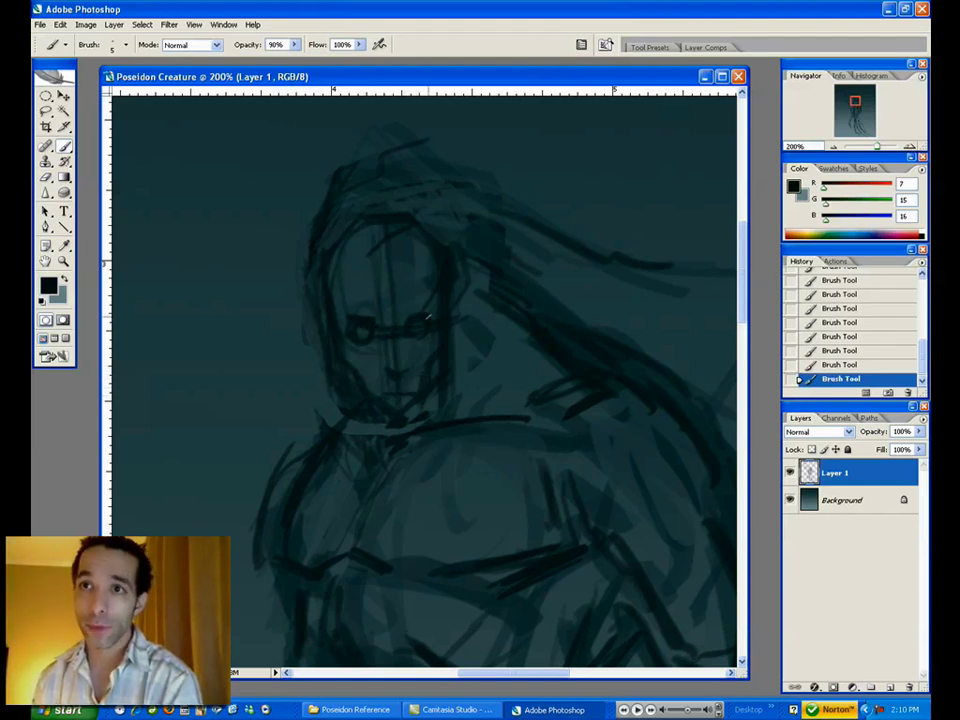
- Erase the rough circles around the eyes and redraw the eyes and brow with darker strokes
key(e)
drag(414, 319, 358, 328)
key(b)
drag(356, 325, 365, 329)
drag(358, 328, 368, 326)
drag(357, 323, 366, 331)
drag(360, 330, 420, 326)
key(e)
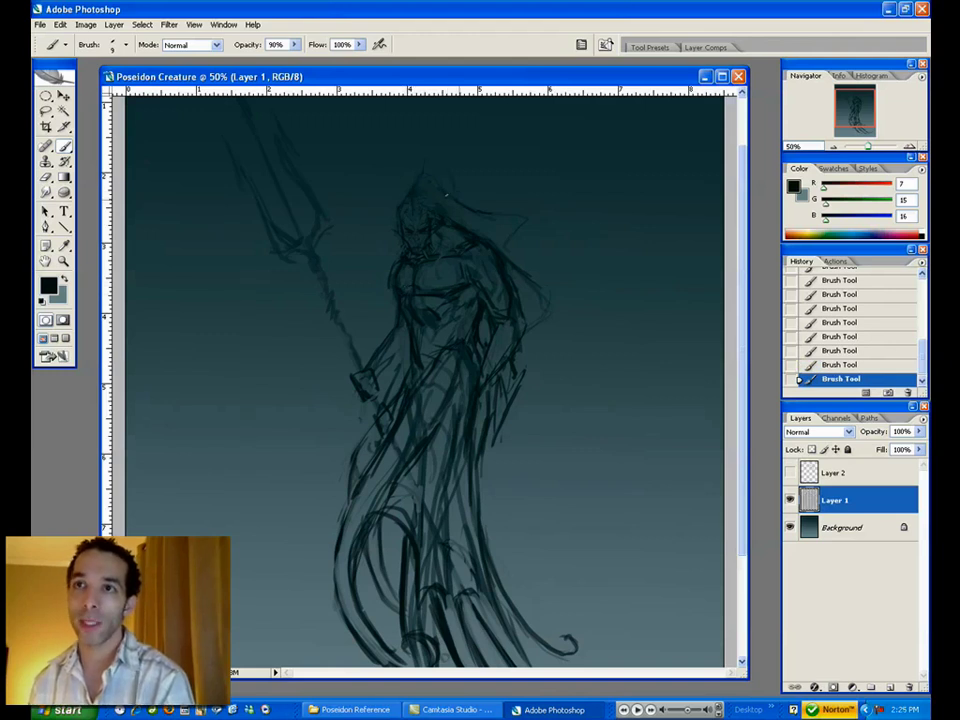
- Extend the flowing back fin to a rounded tip beyond the right arm, and erase the hair line behind the head
drag(568, 313, 611, 317)
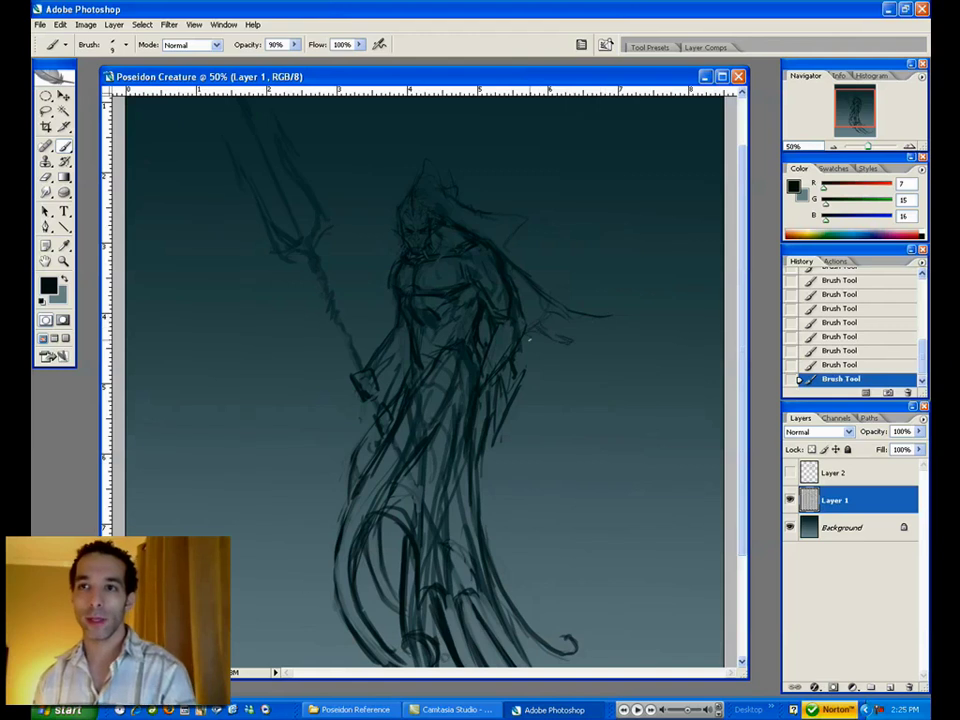
drag(578, 320, 612, 313)
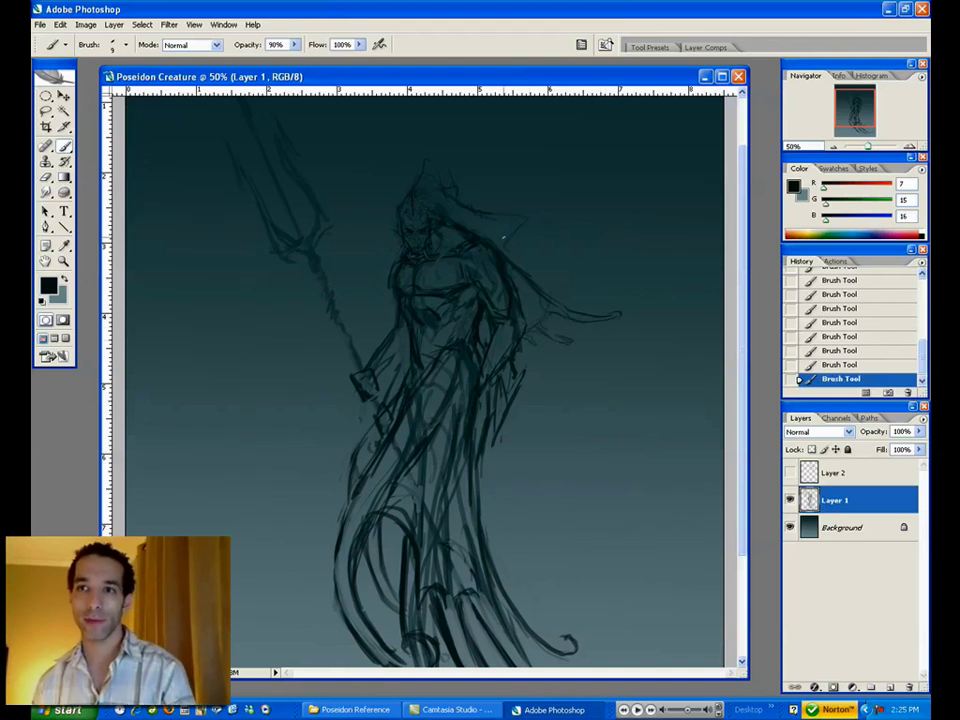
key(e)
mouse_move(452, 183)
mouse_down()
mouse_move(426, 168)
mouse_move(538, 218)
mouse_up()
- Draw a tall, narrow spike on top of the head and a thin hair line sweeping down the back
key(bracketright)
key(bracketright)
key(bracketright)
key(b)
drag(414, 160, 411, 184)
drag(416, 156, 411, 184)
drag(417, 155, 412, 183)
drag(416, 154, 412, 182)
mouse_move(416, 154)
mouse_down()
mouse_move(452, 207)
mouse_move(460, 170)
mouse_move(460, 188)
mouse_move(436, 192)
mouse_move(474, 221)
mouse_up()
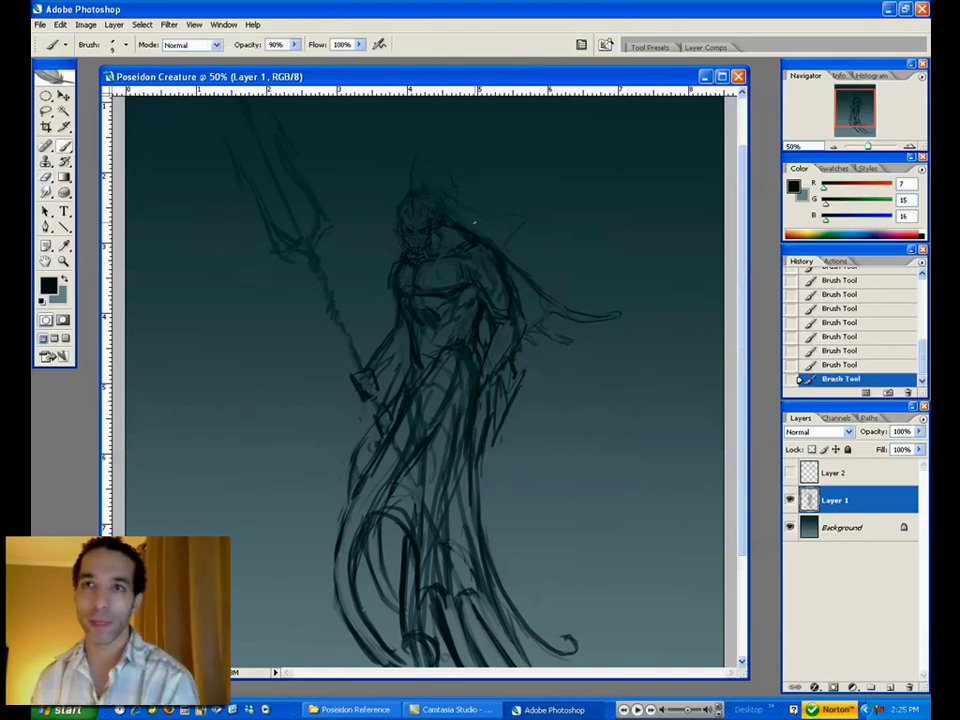
- Trim and redraw the crest behind the head, and add small fin strokes beside the left jaw
key(e)
drag(440, 169, 450, 182)
mouse_move(452, 178)
mouse_down()
mouse_move(521, 217)
mouse_move(552, 217)
mouse_move(445, 228)
mouse_move(453, 196)
mouse_up()
key(b)
drag(449, 178, 446, 196)
drag(412, 228, 402, 243)
drag(404, 232, 397, 240)
drag(400, 234, 394, 242)
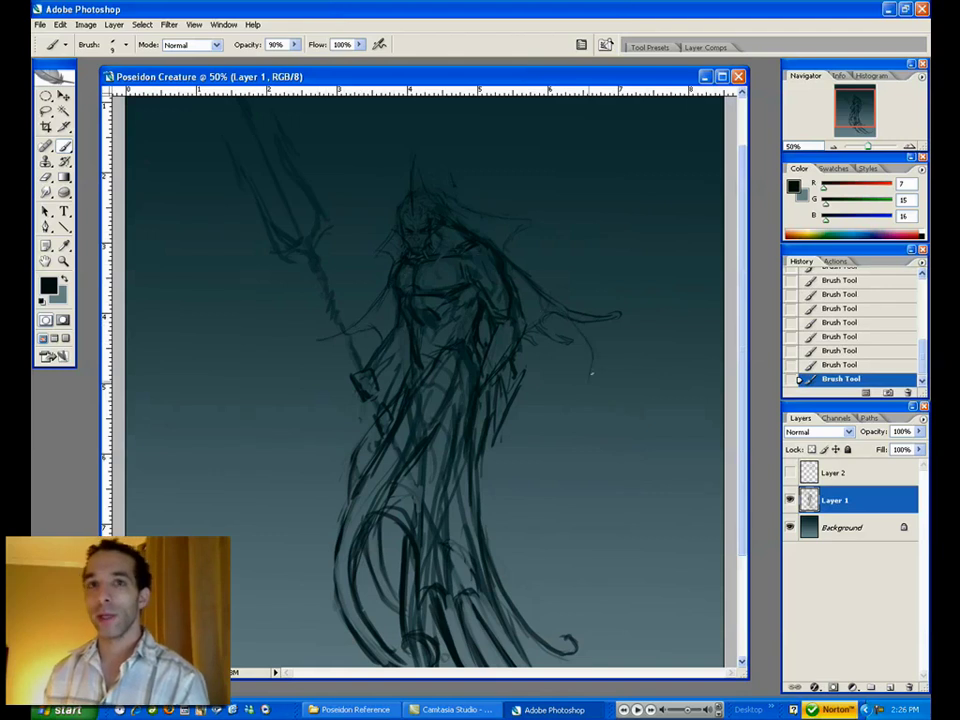
- Erase the outstretched tip of the back fin and redraw it as thin strands drooping behind the right arm
key(e)
mouse_move(578, 319)
mouse_down()
mouse_move(568, 304)
mouse_move(618, 316)
mouse_up()
mouse_move(570, 335)
mouse_down()
mouse_move(551, 321)
mouse_move(558, 306)
mouse_up()
key(b)
drag(556, 309, 591, 350)
mouse_move(549, 344)
mouse_down()
mouse_move(557, 388)
mouse_move(544, 346)
mouse_up()
mouse_move(576, 344)
mouse_down()
mouse_move(589, 386)
mouse_move(599, 383)
mouse_up()
drag(599, 383, 590, 346)
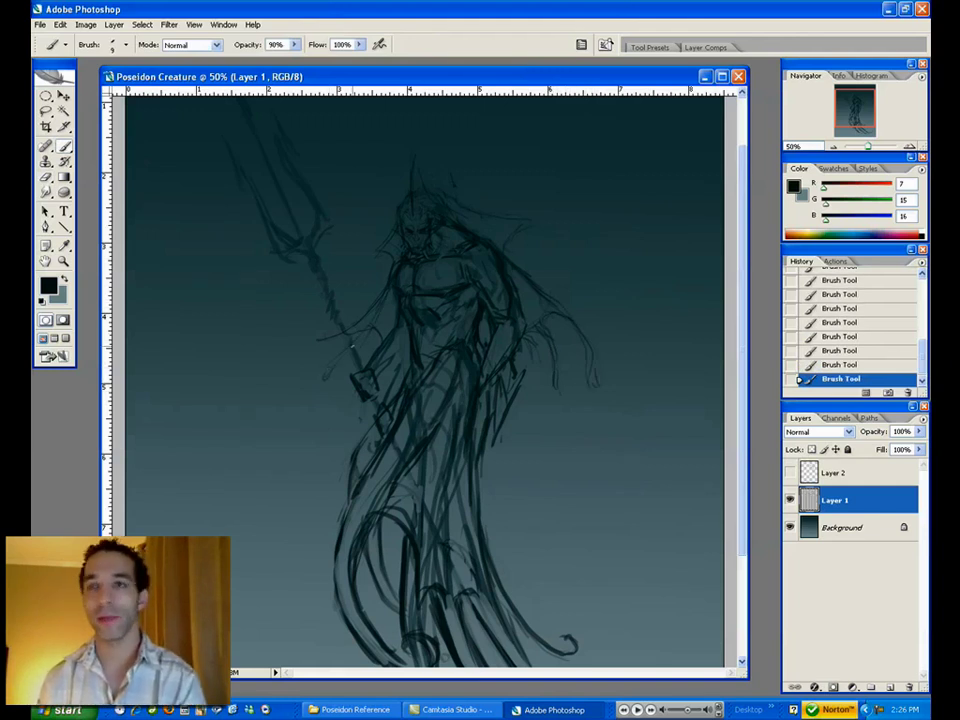
- Erase the excess strand lines crossing the trident shaft beside the left arm
key(e)
drag(328, 332, 355, 328)
drag(371, 313, 379, 288)
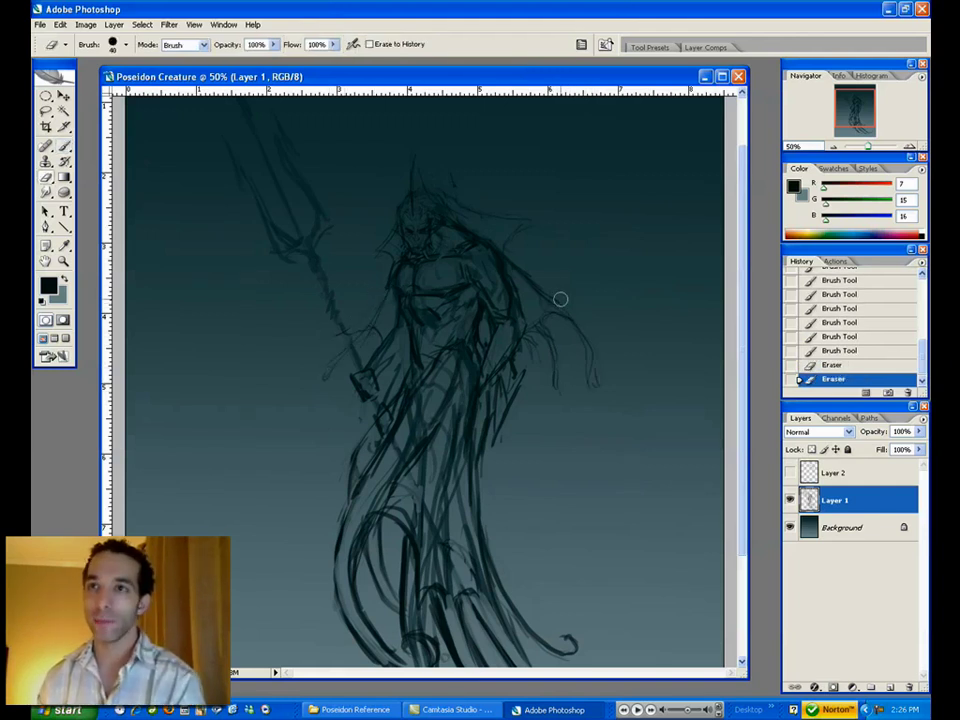
key(b)
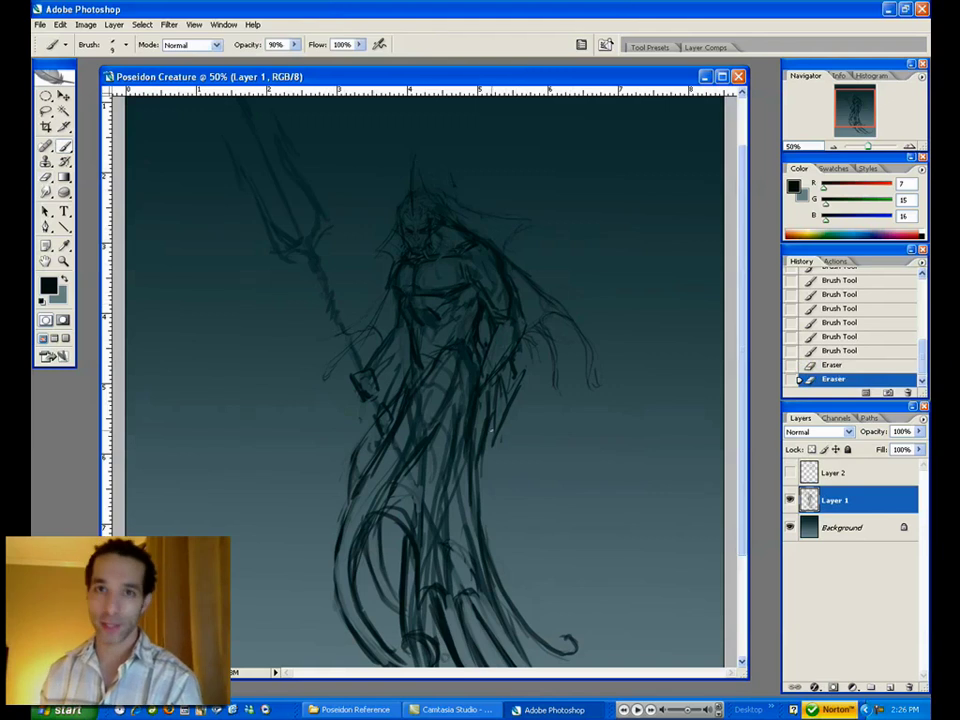
- Draw a series of short fold strokes down the upper robe below the waist
drag(445, 407, 438, 424)
drag(447, 415, 441, 432)
drag(449, 423, 445, 447)
drag(453, 436, 450, 466)
mouse_move(460, 462)
mouse_down()
mouse_move(455, 478)
mouse_move(466, 490)
mouse_up()
- Erase loose lines around the crown of the head and add fresh strokes beside the tall spike
key(e)
drag(404, 203, 410, 212)
drag(413, 205, 427, 214)
drag(428, 208, 435, 214)
drag(436, 211, 444, 200)
mouse_move(446, 196)
mouse_down()
mouse_move(452, 176)
mouse_move(420, 168)
mouse_move(424, 182)
mouse_up()
key(b)
mouse_move(418, 166)
mouse_down()
mouse_move(428, 188)
mouse_move(424, 176)
mouse_up()
drag(417, 160, 426, 184)
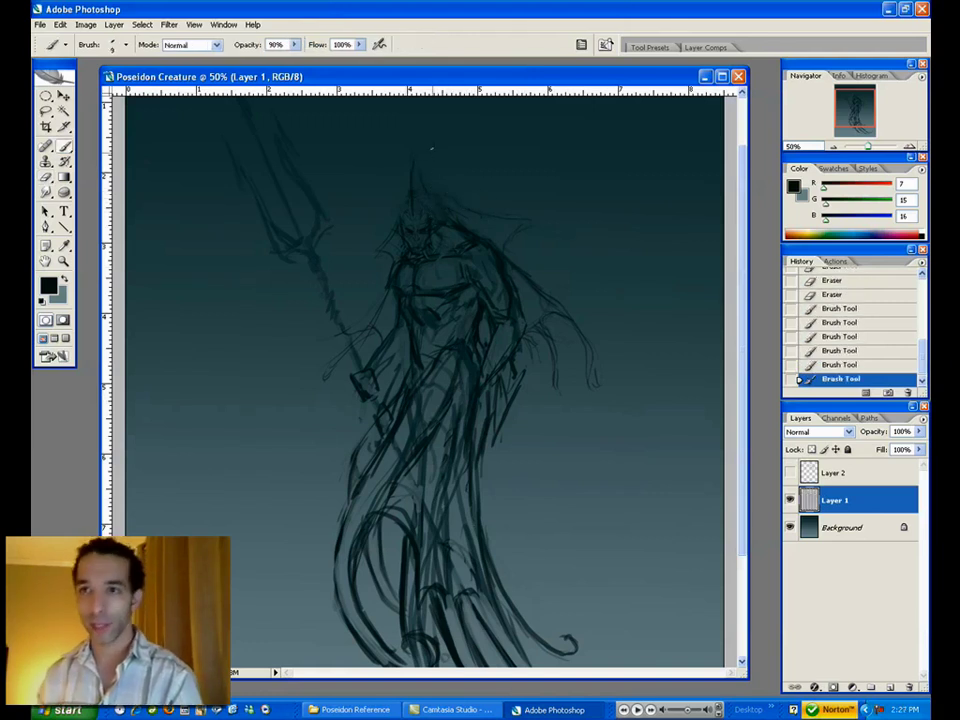
- Erase the old head spike and redraw the crest as a backward-leaning spike with small points behind it
key(e)
click(414, 171)
click(417, 184)
click(418, 192)
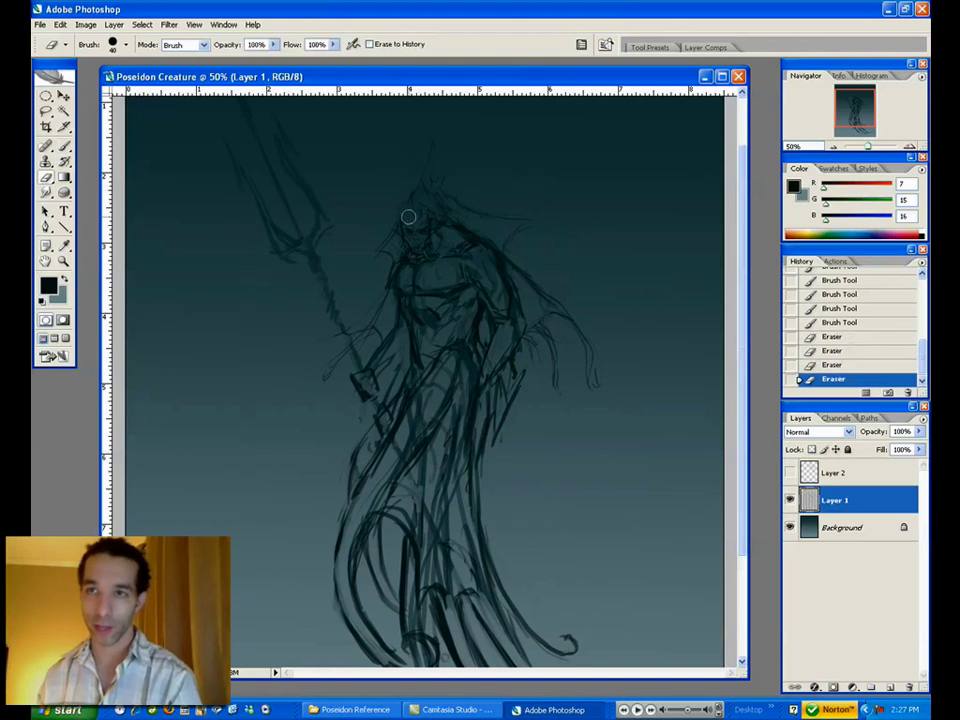
click(418, 194)
click(418, 203)
key(b)
drag(414, 206, 427, 170)
mouse_move(422, 180)
mouse_down()
mouse_move(431, 145)
mouse_move(426, 178)
mouse_up()
drag(424, 184, 430, 175)
click(430, 176)
click(450, 174)
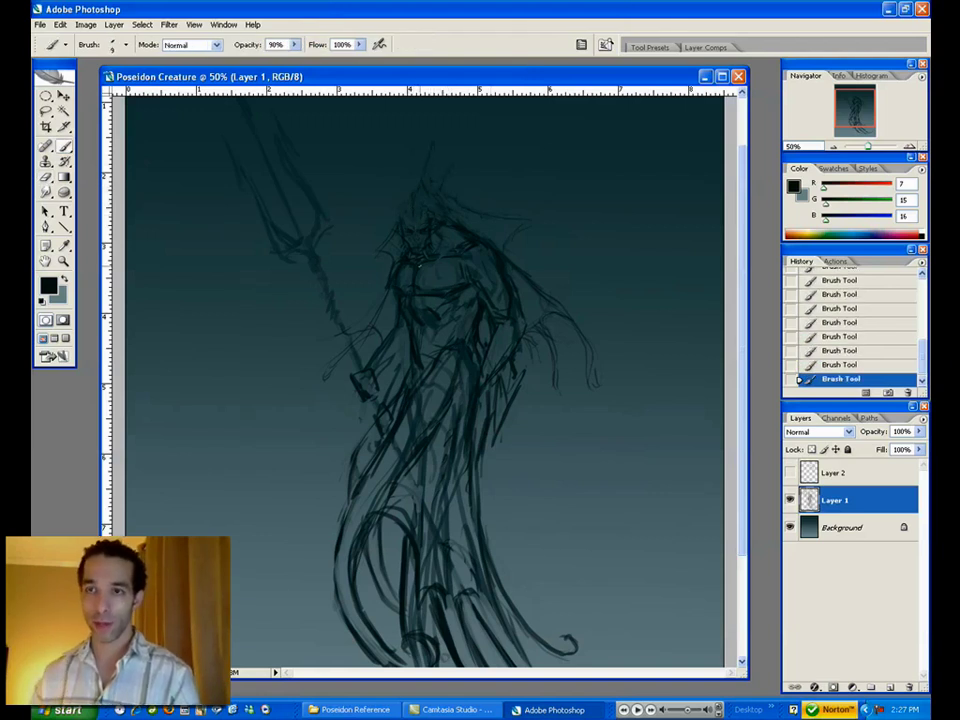
- Erase the stray lines beneath the chin and down the centre of the upper chest
key(e)
drag(413, 278, 422, 266)
drag(422, 268, 420, 264)
drag(420, 264, 415, 278)
drag(415, 278, 416, 290)
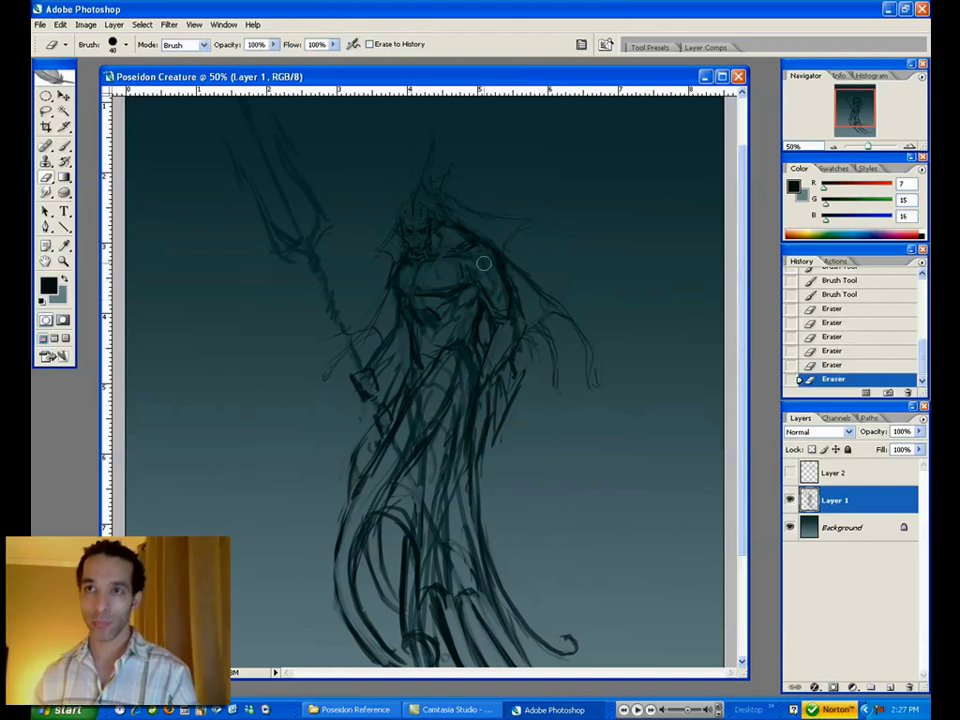
- Sketch short muscle strokes where the right shoulder meets the chest
key(b)
drag(462, 264, 468, 278)
drag(464, 266, 471, 280)
mouse_move(467, 268)
mouse_down()
mouse_move(474, 284)
mouse_move(480, 278)
mouse_up()
drag(472, 268, 482, 284)
drag(476, 266, 492, 270)
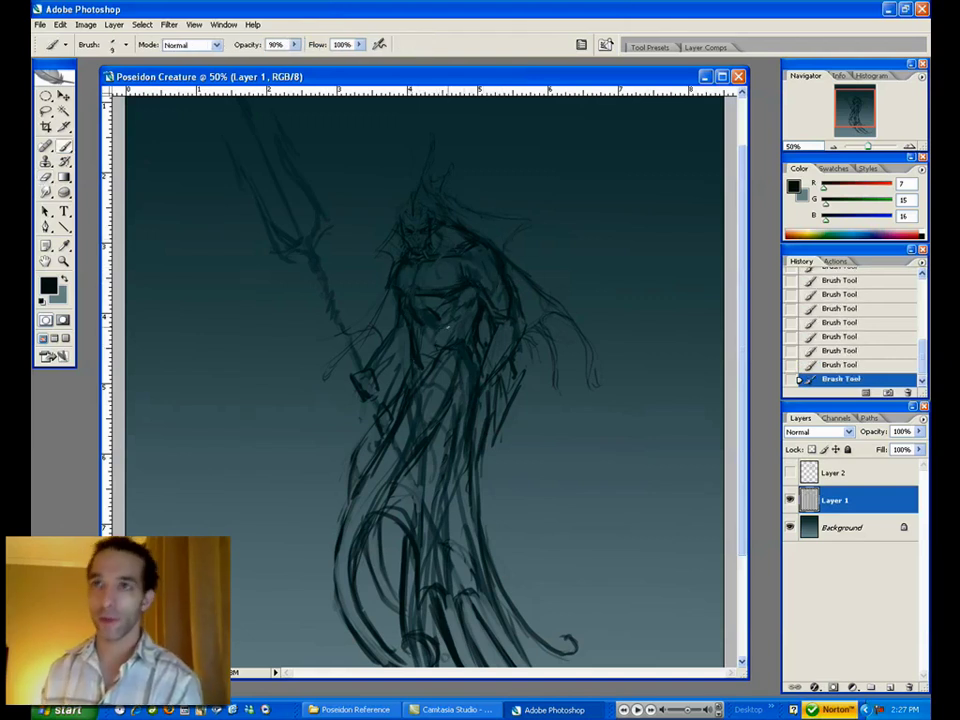
- Erase a bit of the left waistline and redraw the abdomen's contour down toward the hip
key(e)
drag(413, 346, 412, 338)
mouse_move(414, 344)
mouse_down()
mouse_move(411, 335)
mouse_move(413, 344)
mouse_up()
key(b)
drag(410, 335, 412, 346)
drag(410, 334, 413, 348)
drag(412, 345, 417, 361)
drag(416, 358, 419, 366)
drag(417, 362, 421, 370)
drag(419, 366, 422, 373)
- Erase the excess lines running down from the lower abdomen into the robe
key(e)
click(418, 372)
click(420, 380)
click(422, 387)
click(424, 393)
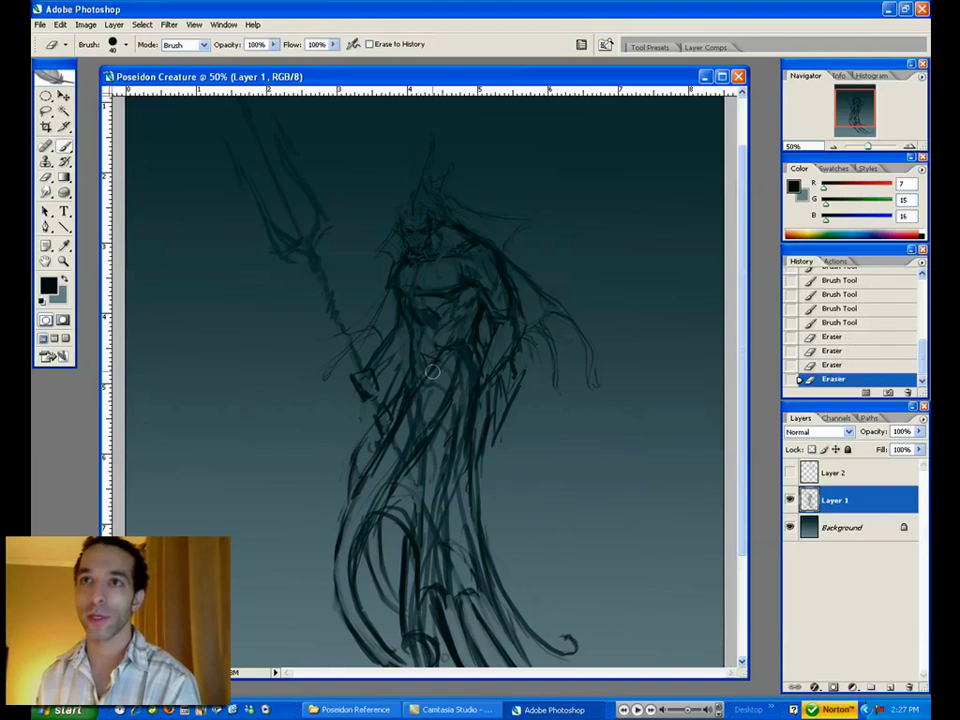
- Add small dark accents on the chest and a short stroke under the chin
key(b)
click(440, 283)
click(441, 281)
click(442, 280)
click(442, 280)
drag(410, 254, 406, 260)
- Erase the robe lines running through the right hand beside the hip
click(63, 261)
alt+click(525, 378)
alt+click(515, 377)
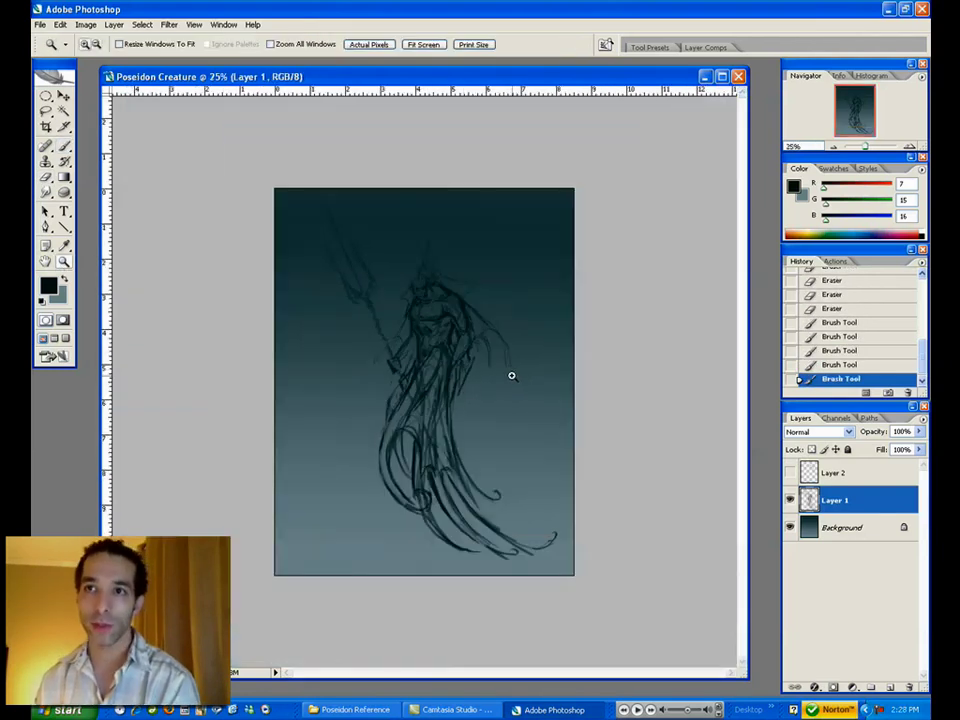
click(467, 329)
click(469, 347)
click(455, 353)
key(b)
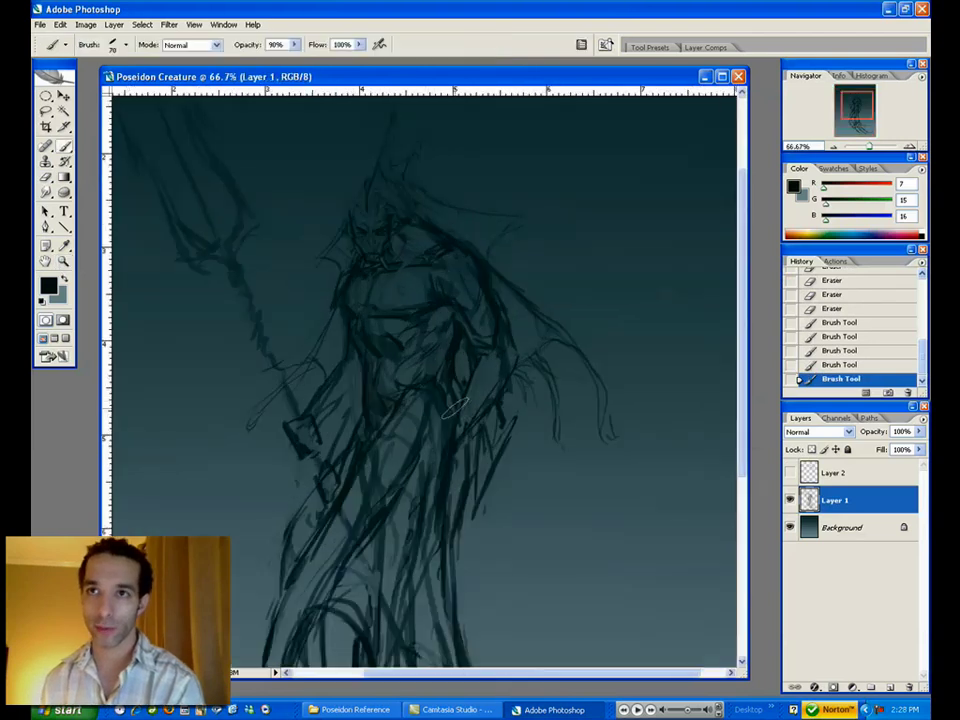
key(e)
click(452, 440)
click(455, 455)
click(461, 449)
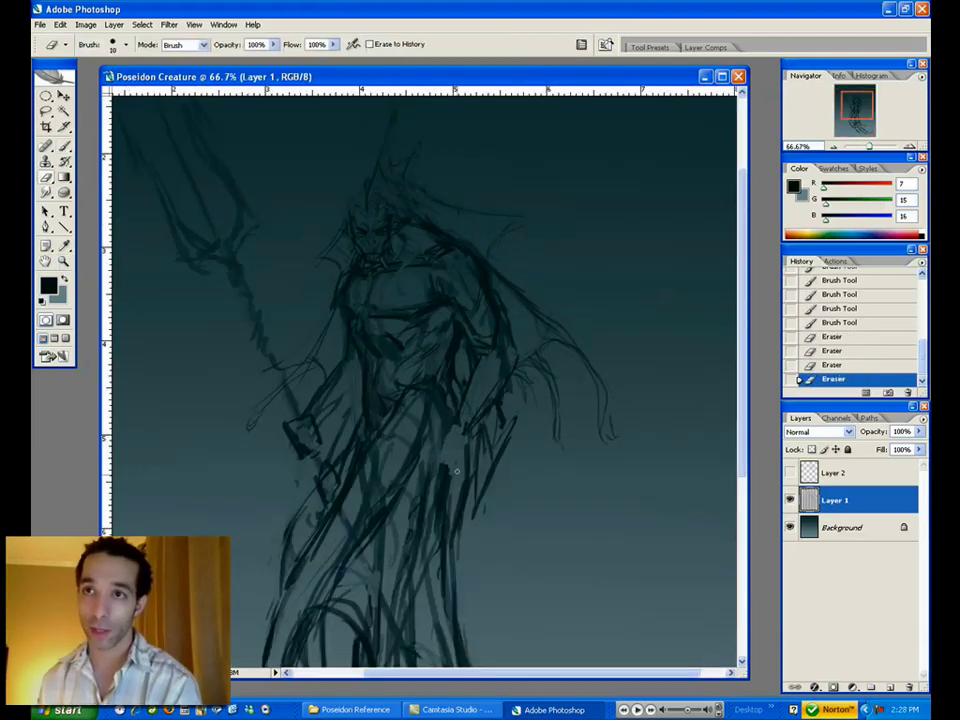
click(442, 438)
- Outline the right hand with a smaller brush and add contour strokes to the right arm
key(b)
key([)
key([)
key([)
key([)
drag(444, 434, 439, 450)
drag(439, 448, 442, 467)
drag(442, 466, 464, 460)
drag(447, 428, 462, 433)
drag(498, 312, 508, 340)
drag(511, 350, 509, 338)
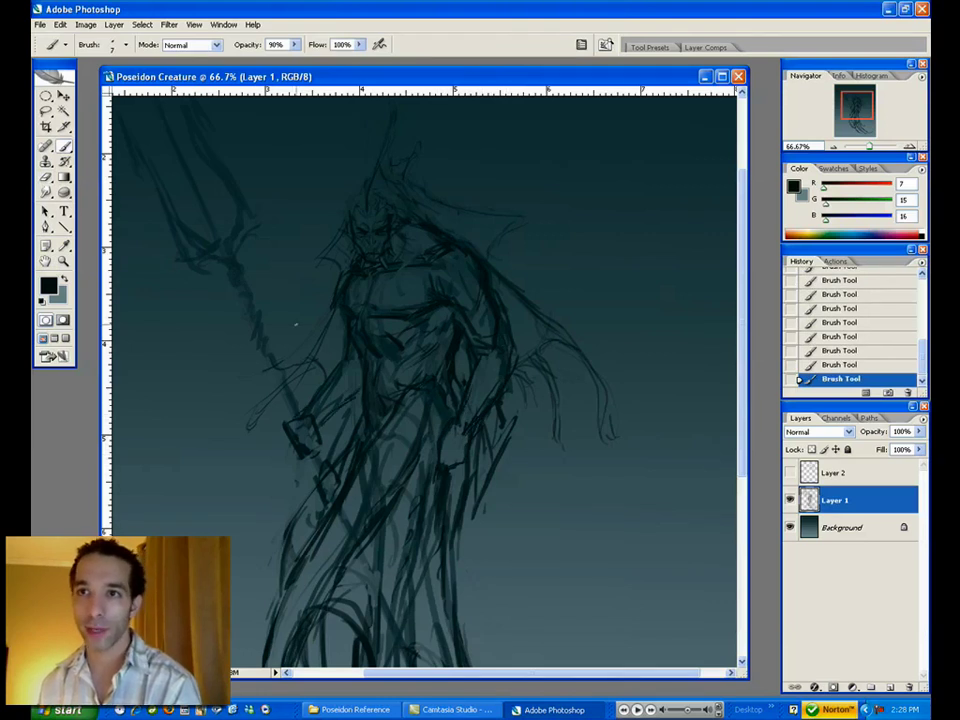
- Examine the whole figure's proportions, then inspect the face up close
click(68, 263)
alt+click(443, 407)
alt+click(446, 403)
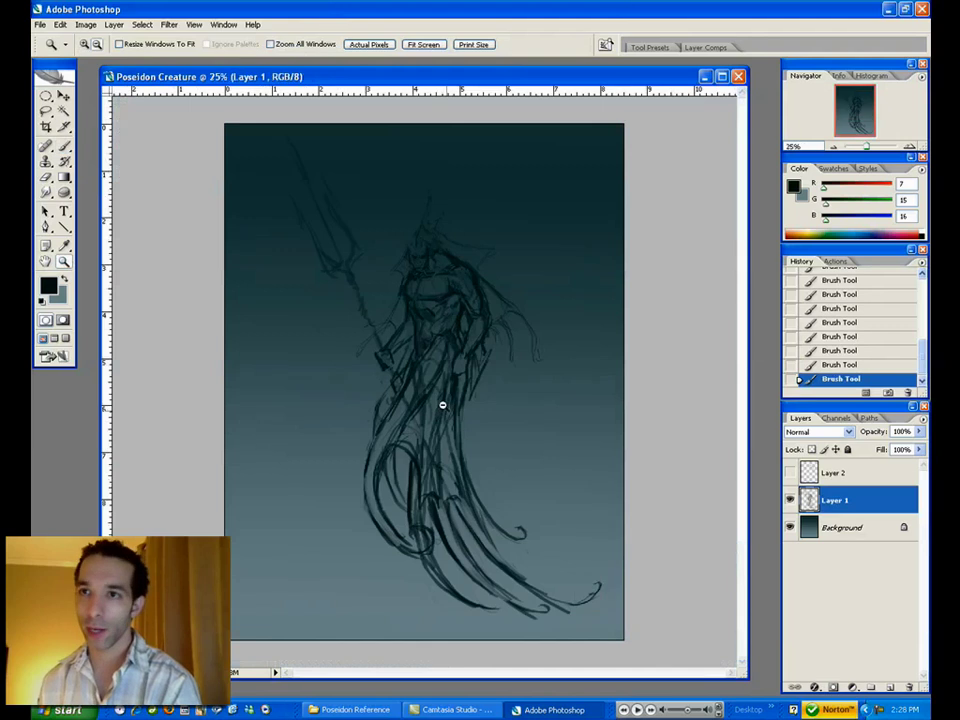
click(441, 282)
click(440, 290)
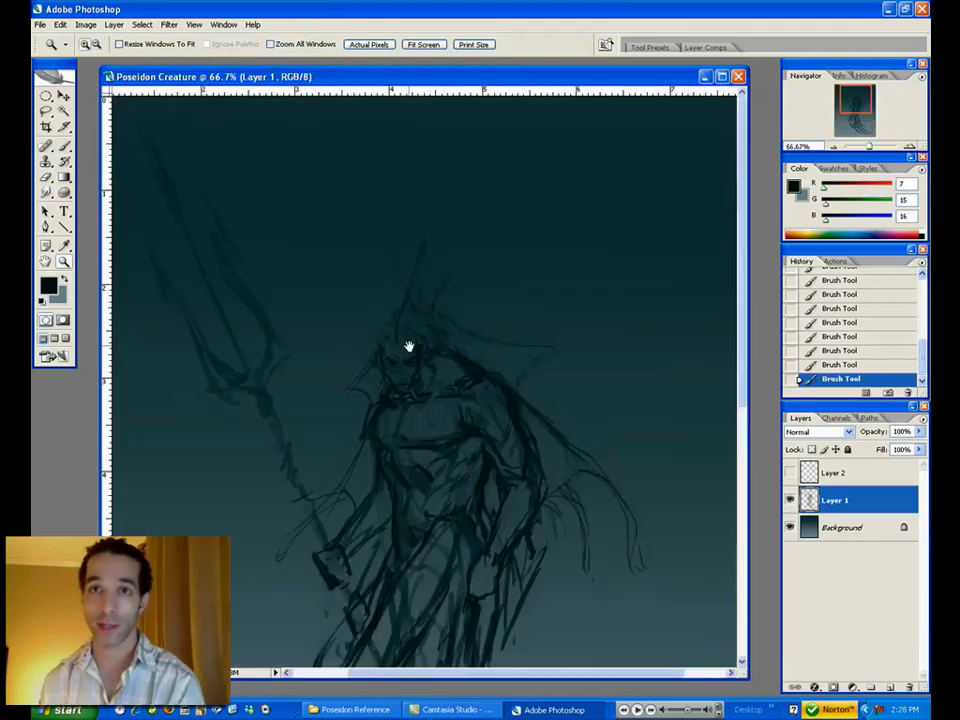
click(412, 352)
click(410, 350)
click(406, 349)
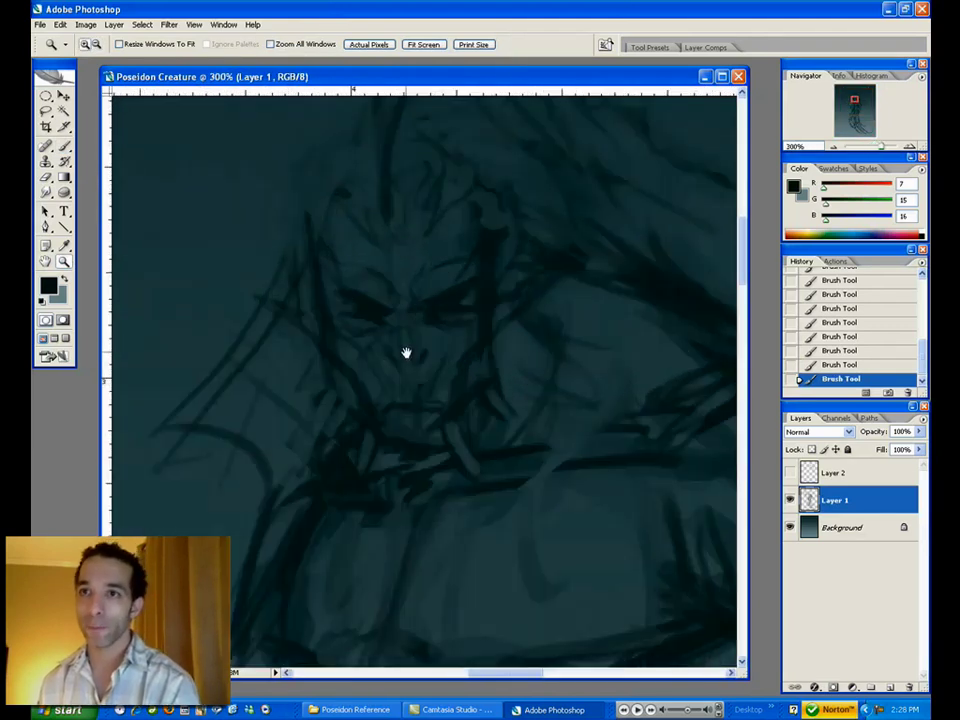
alt+click(407, 373)
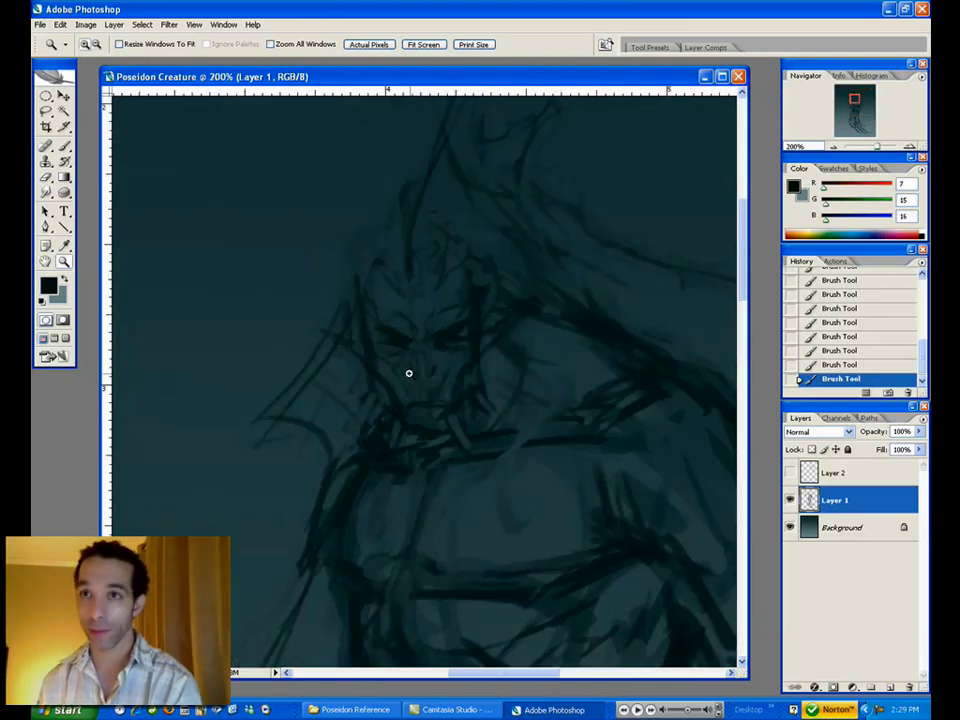
key(b)
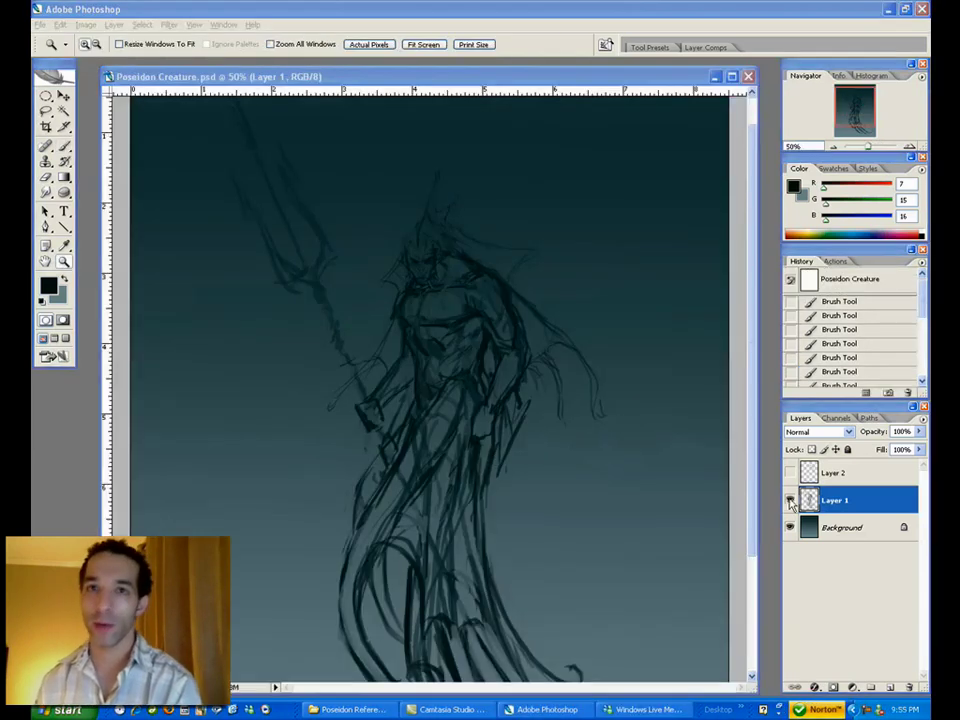
drag(527, 78, 532, 70)
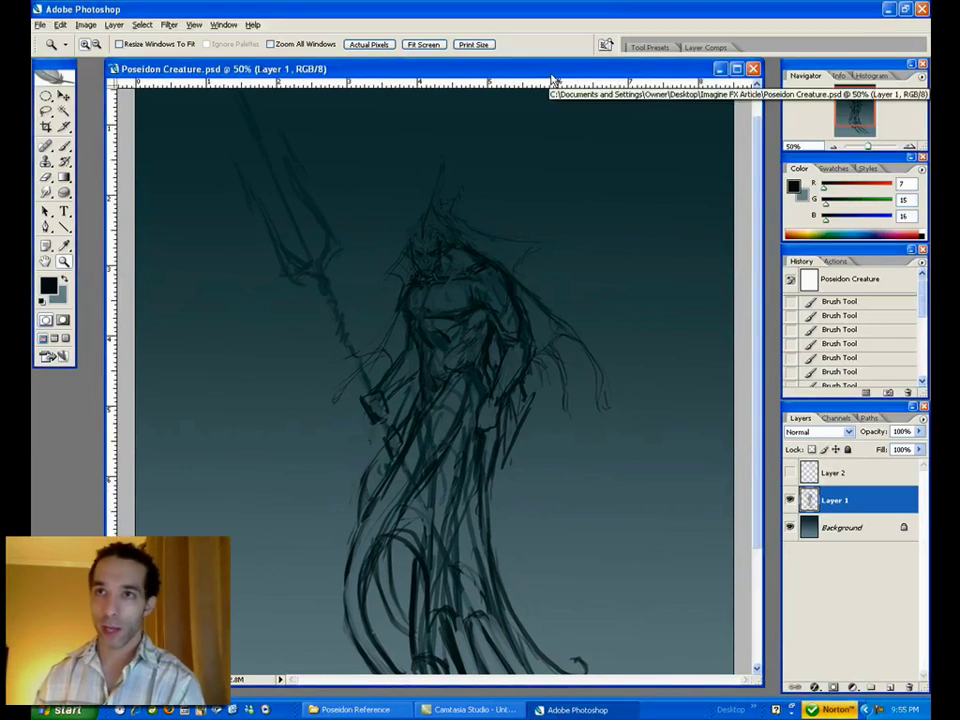
key(n)
key(i)
click(436, 287)
key(b)
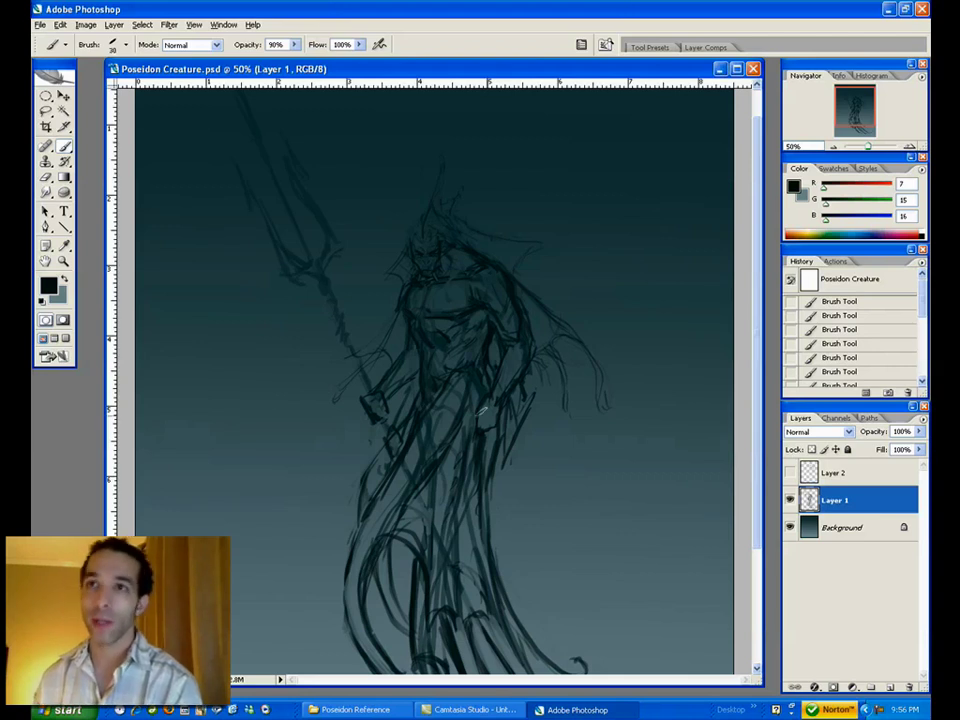
key(z)
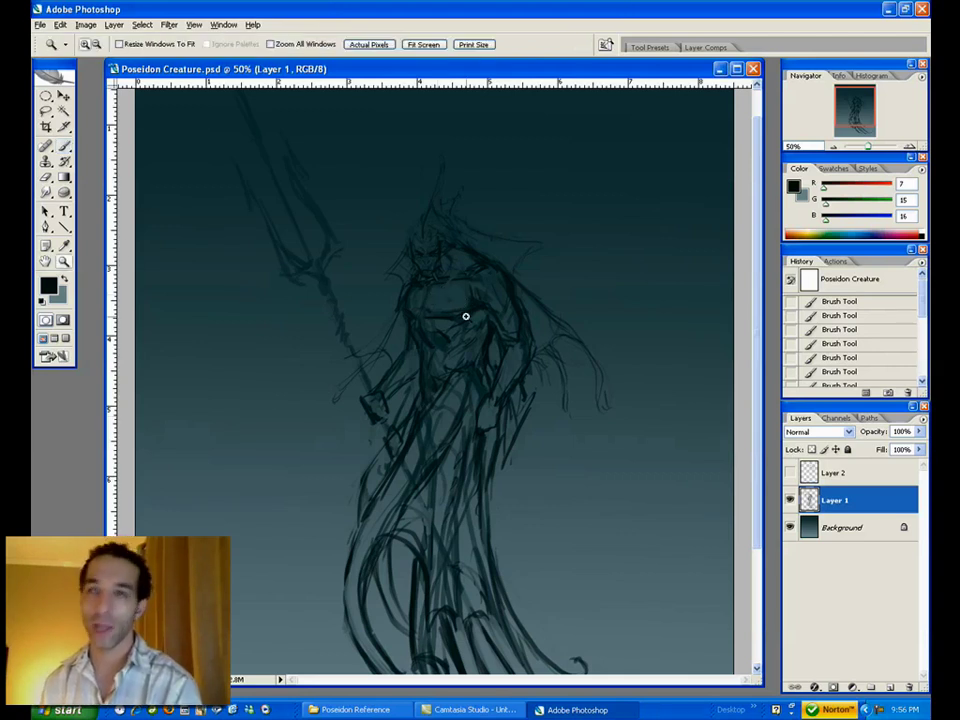
- Select the head with the Lasso and rotate it slightly
drag(507, 365, 506, 349)
click(46, 111)
mouse_move(438, 211)
mouse_down()
mouse_move(403, 226)
mouse_move(453, 247)
mouse_up()
click(60, 24)
click(250, 281)
mouse_move(489, 195)
mouse_down()
mouse_move(466, 240)
mouse_move(480, 219)
mouse_up()
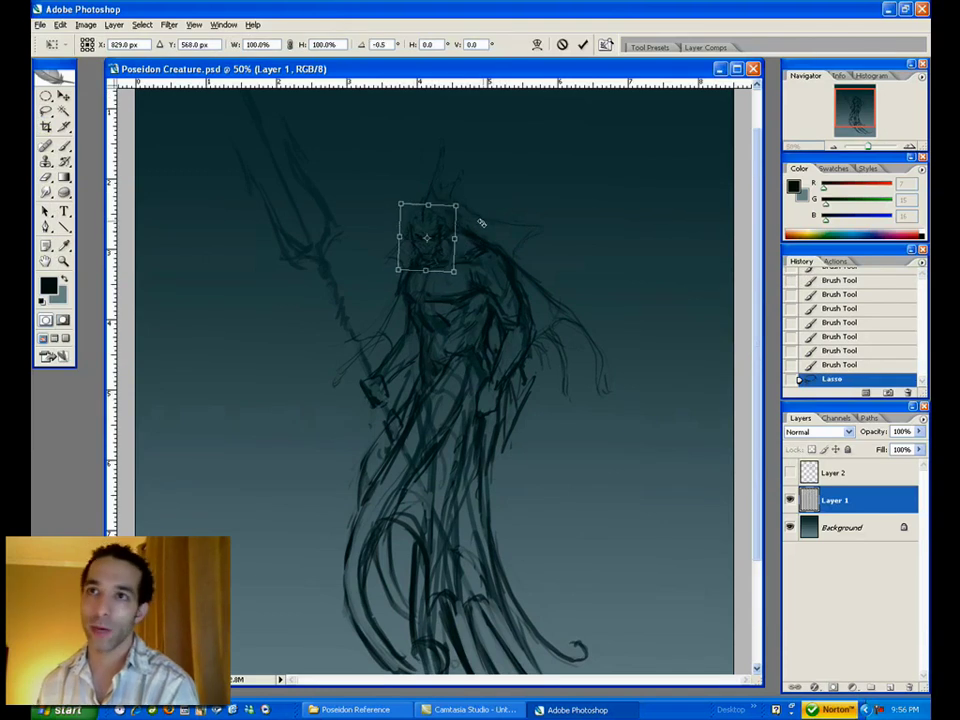
key(Return)
- Reposition the selected head above the neck and apply another transform to it
key(v)
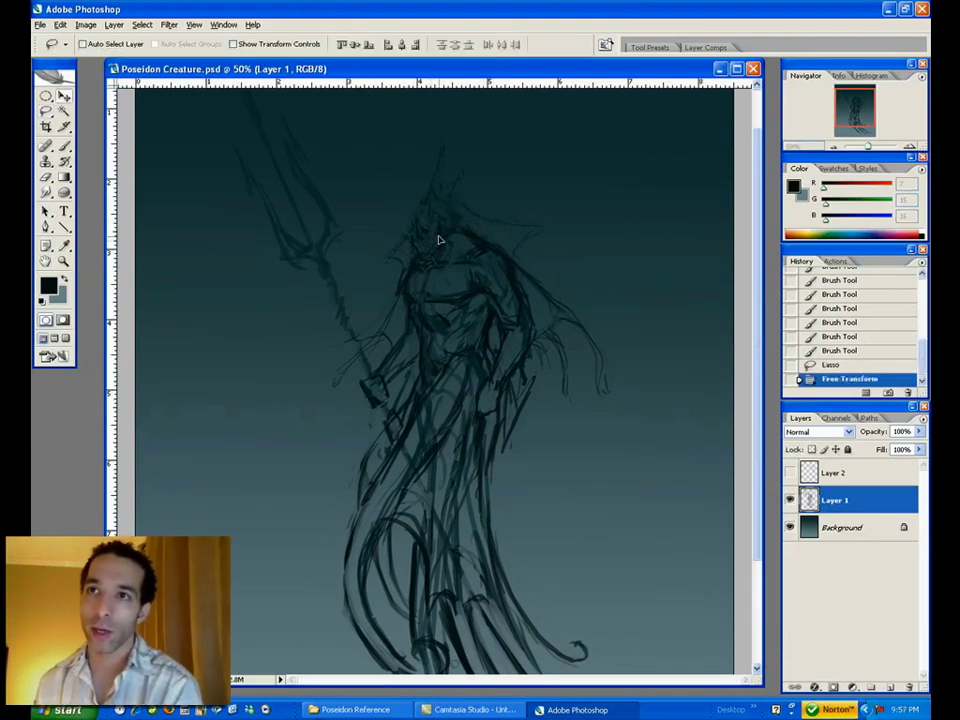
drag(439, 240, 424, 214)
click(60, 24)
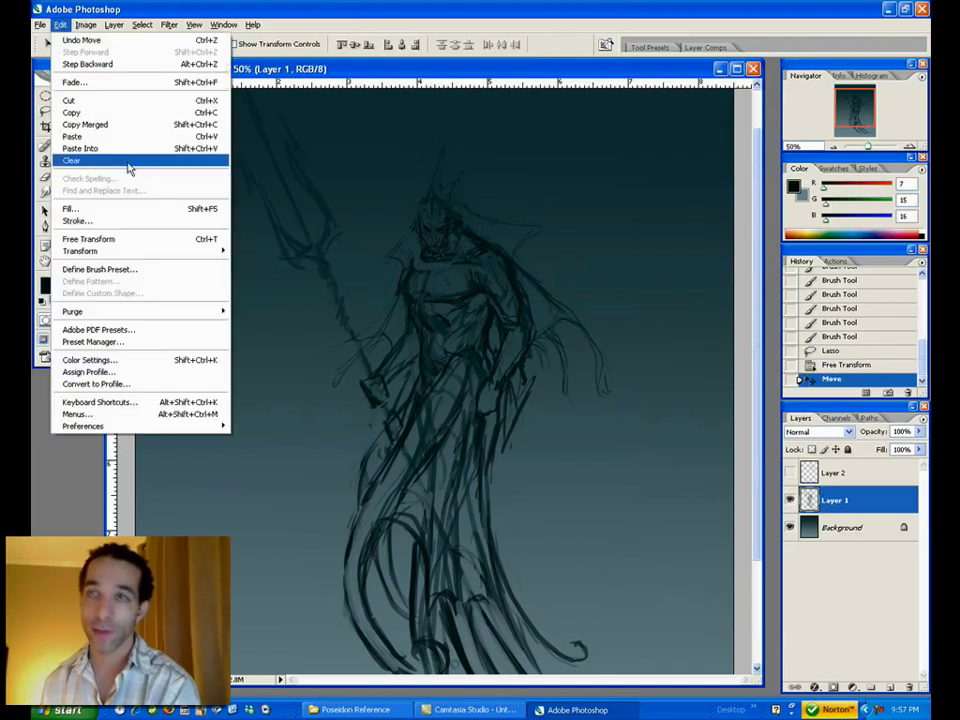
mouse_move(160, 251)
click(277, 284)
key(Return)
- Nudge the head up slightly and deselect it
key(z)
click(459, 294)
drag(410, 334, 408, 302)
key(v)
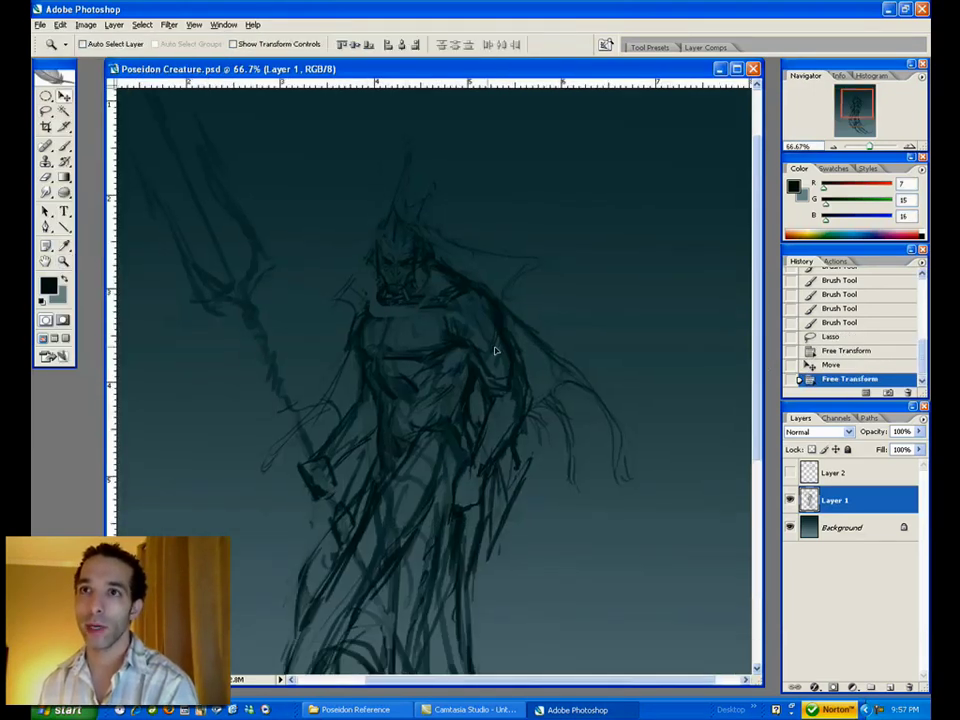
key(Up)
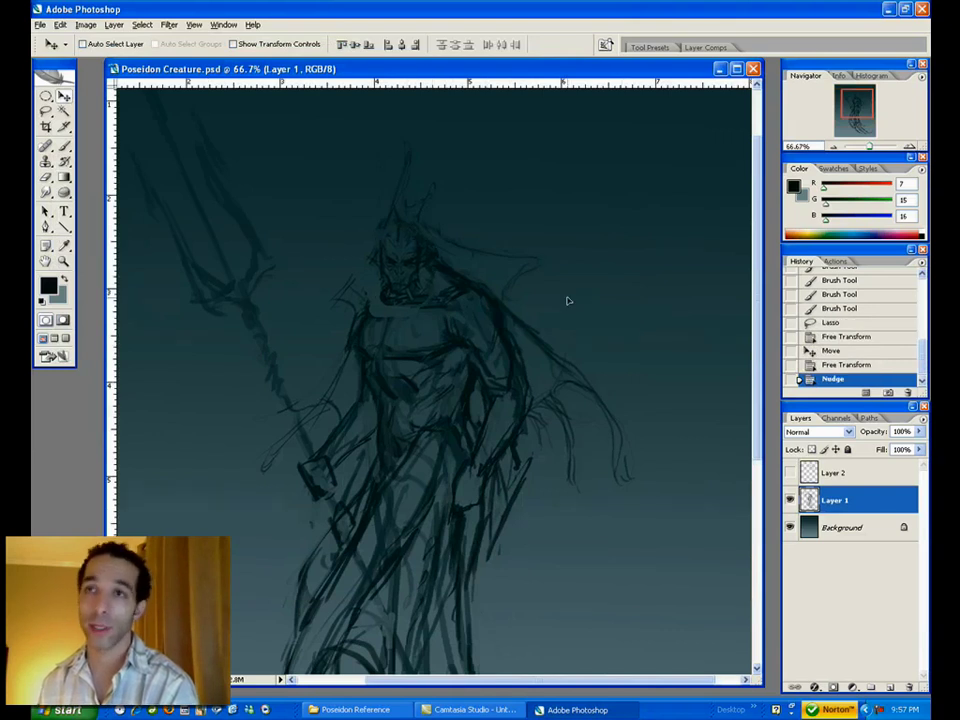
key(ctrl+d)
- Redraw the missing chin, collar and upper chest lines beneath the repositioned head
key(b)
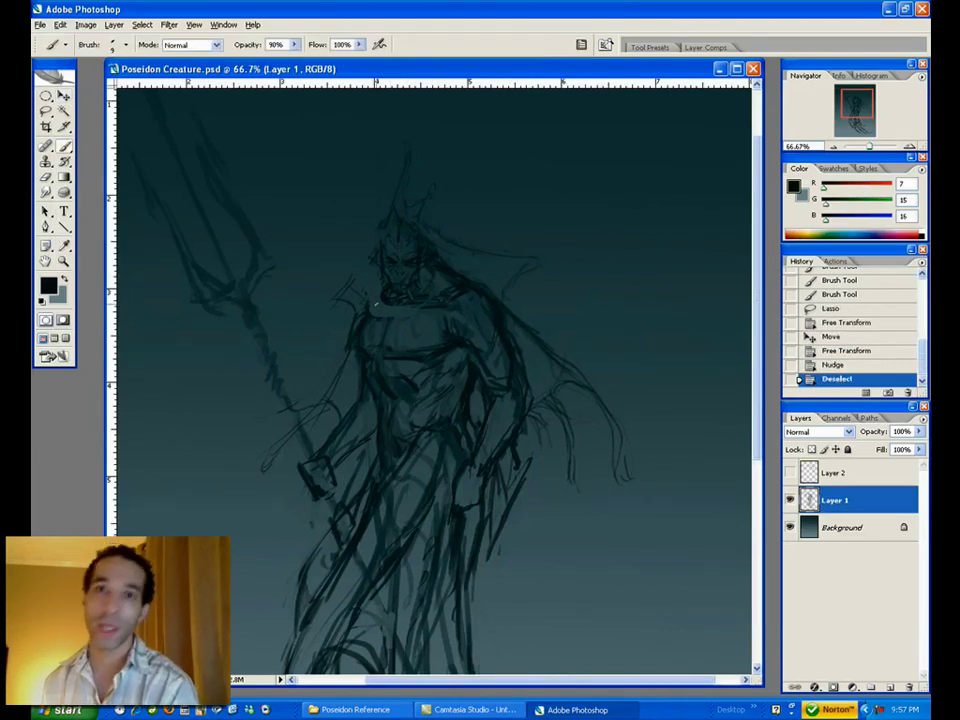
drag(388, 298, 420, 290)
drag(366, 314, 392, 306)
drag(374, 317, 402, 308)
mouse_move(384, 318)
mouse_down()
mouse_move(410, 308)
mouse_move(454, 346)
mouse_up()
drag(393, 358, 422, 370)
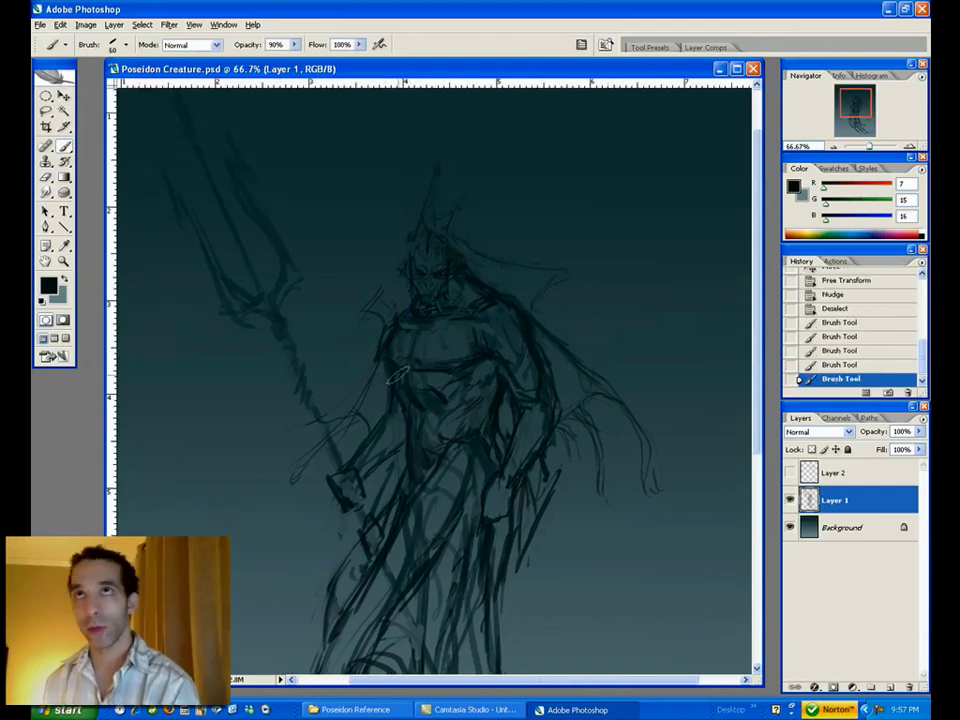
- Shade the left forearm with a few diagonal strokes
drag(358, 426, 368, 412)
drag(366, 430, 382, 400)
drag(366, 422, 379, 393)
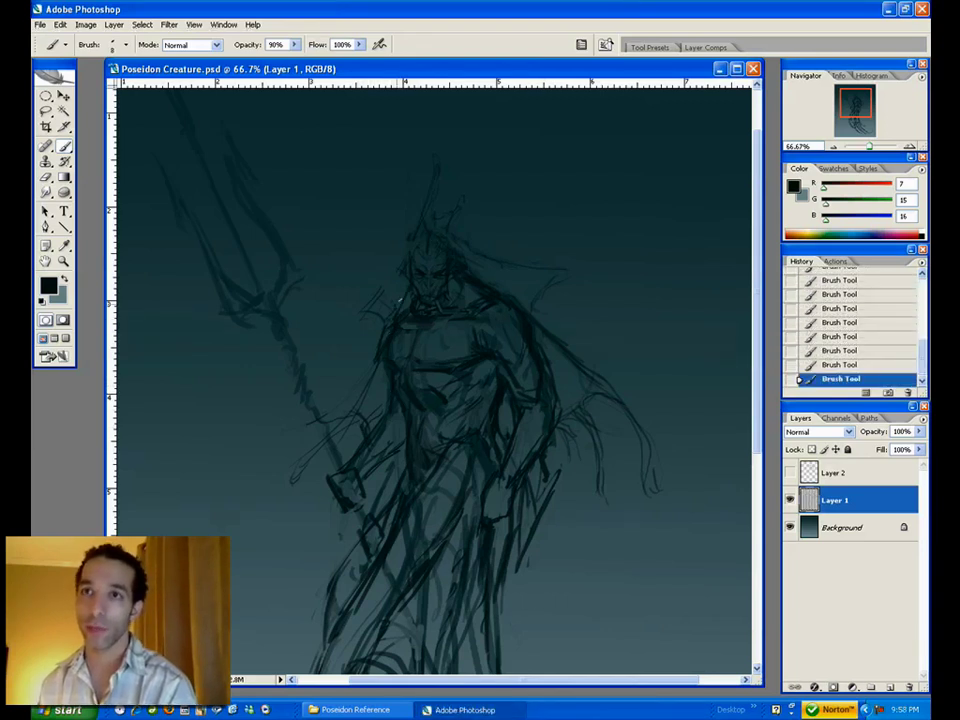
- Erase the leftover fin strokes beside the left jaw with a larger eraser
key(e)
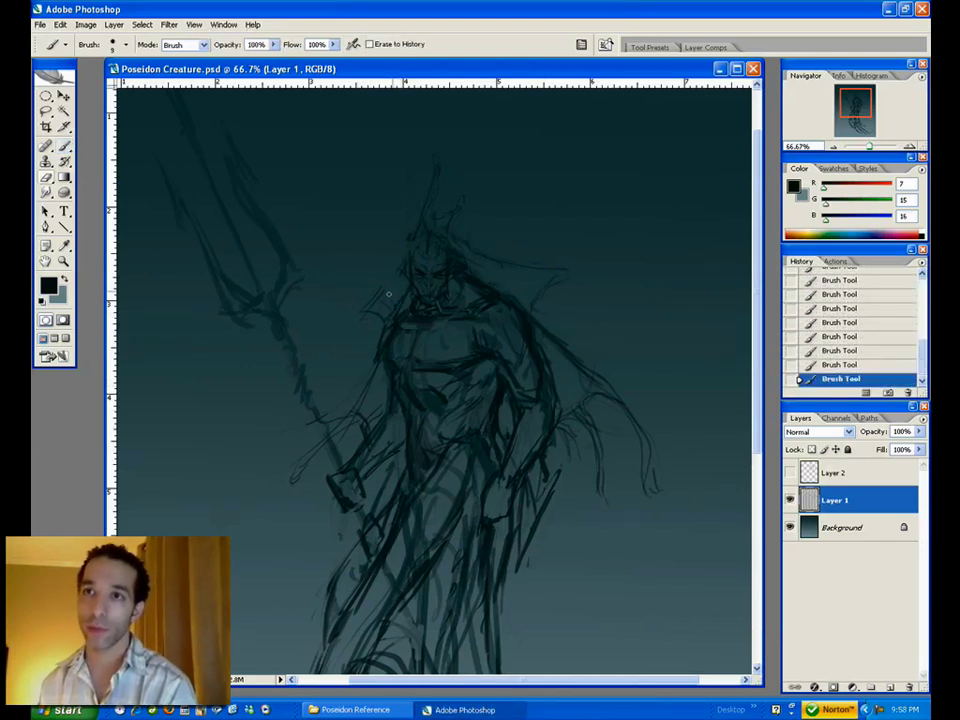
key(bracketright)
key(bracketright)
drag(382, 288, 366, 312)
- Add short brush strokes to the centre of the chest
key(b)
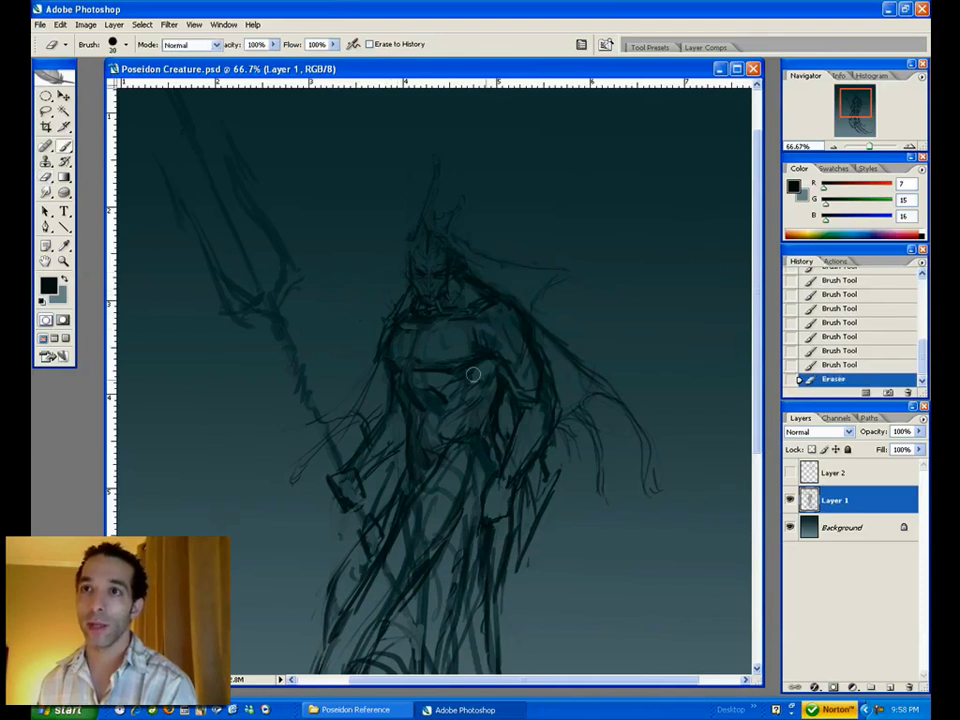
mouse_move(437, 337)
mouse_down()
mouse_move(424, 346)
mouse_move(428, 356)
mouse_up()
drag(420, 346, 432, 354)
drag(424, 344, 436, 352)
drag(422, 348, 434, 358)
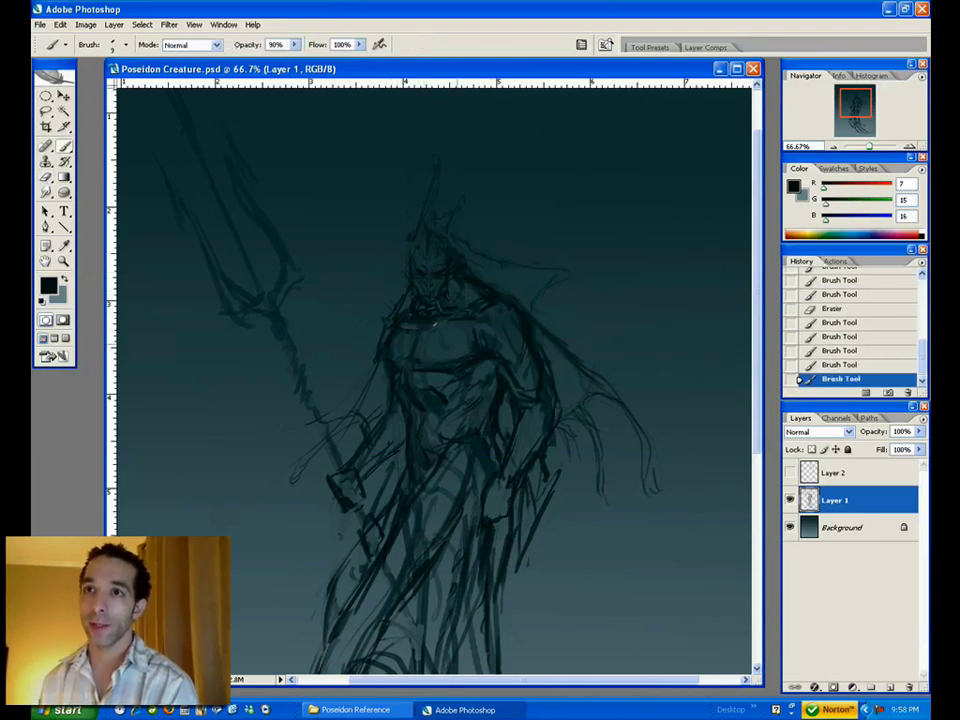
- Preview the ribbed shell variation on Layer 2 and hide it again
click(843, 472)
click(790, 472)
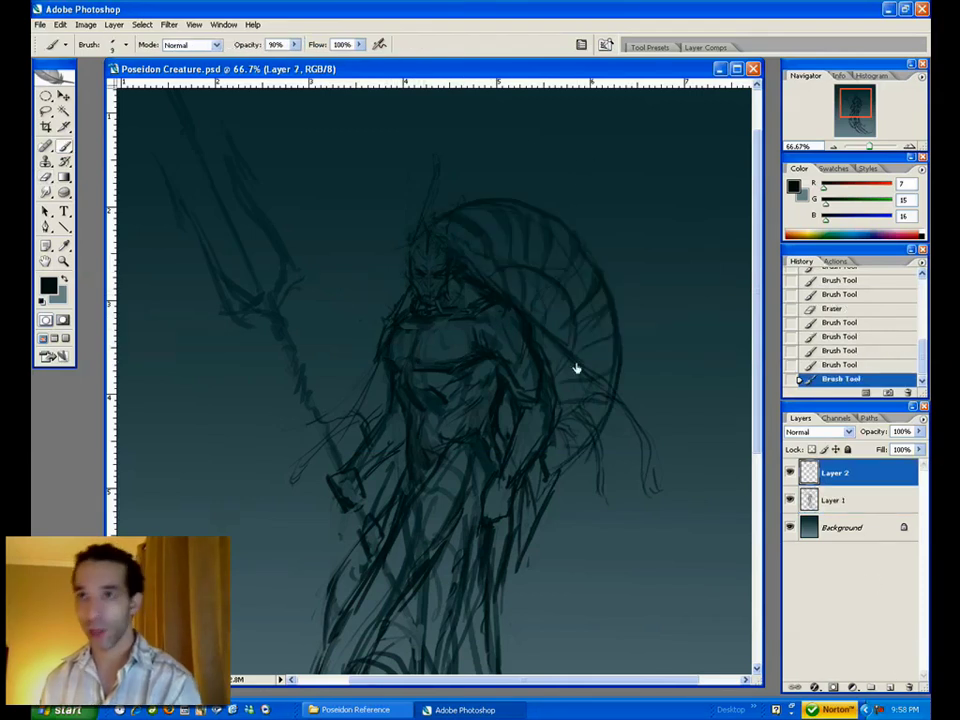
click(790, 472)
- Add a new layer between Layer 1 and Layer 2
click(838, 500)
click(884, 664)
key(ctrl+shift+alt+n)
key(ctrl+bracketleft)
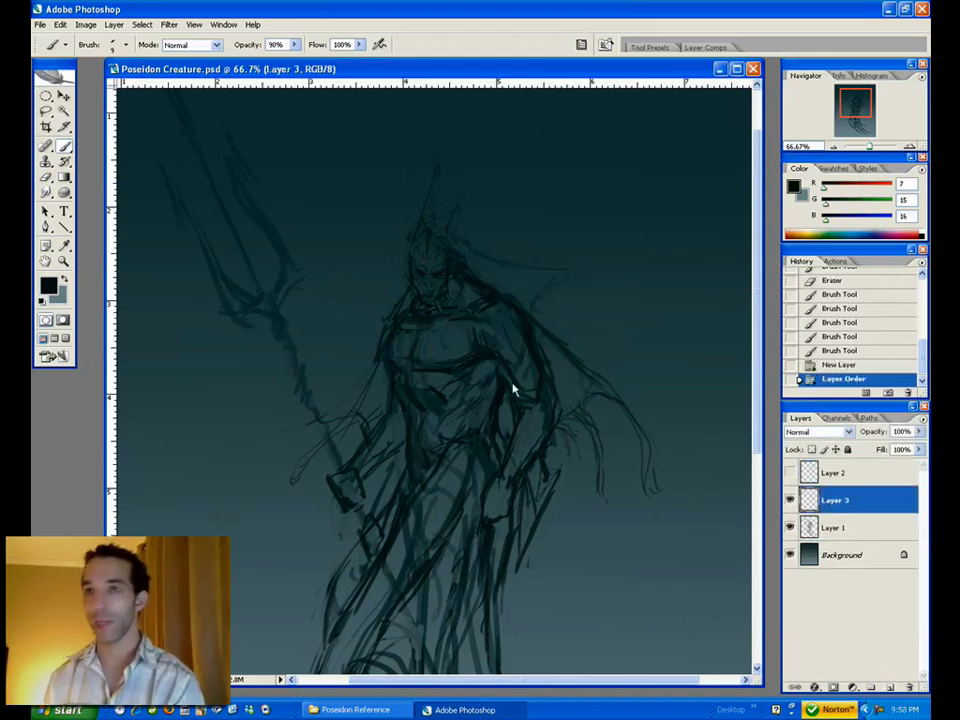
- Sketch the right arm on Layer 3 reaching across the chest toward the trident shaft
drag(619, 285, 648, 272)
drag(463, 351, 440, 372)
drag(440, 374, 498, 350)
drag(398, 378, 368, 407)
drag(478, 322, 484, 346)
drag(486, 258, 562, 272)
drag(564, 273, 534, 302)
drag(448, 218, 463, 200)
drag(364, 404, 361, 437)
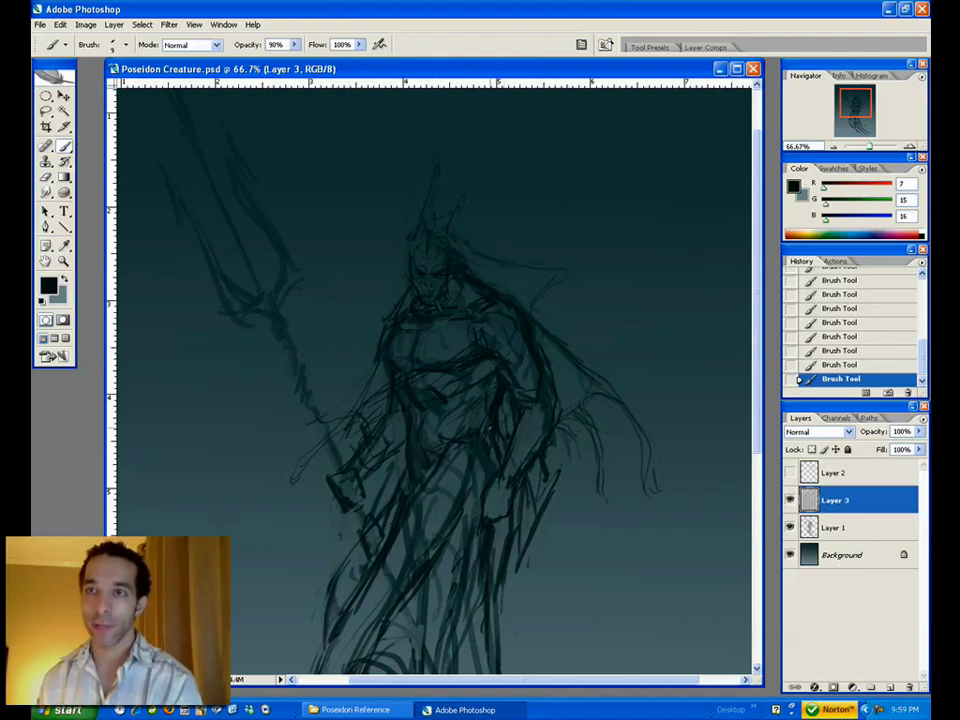
- Paint out the old lines inside the crossing arm with sampled teal and reinforce its outline in near-black
key(u)
key(b)
key(u)
key(b)
key(i)
alt+click(533, 422)
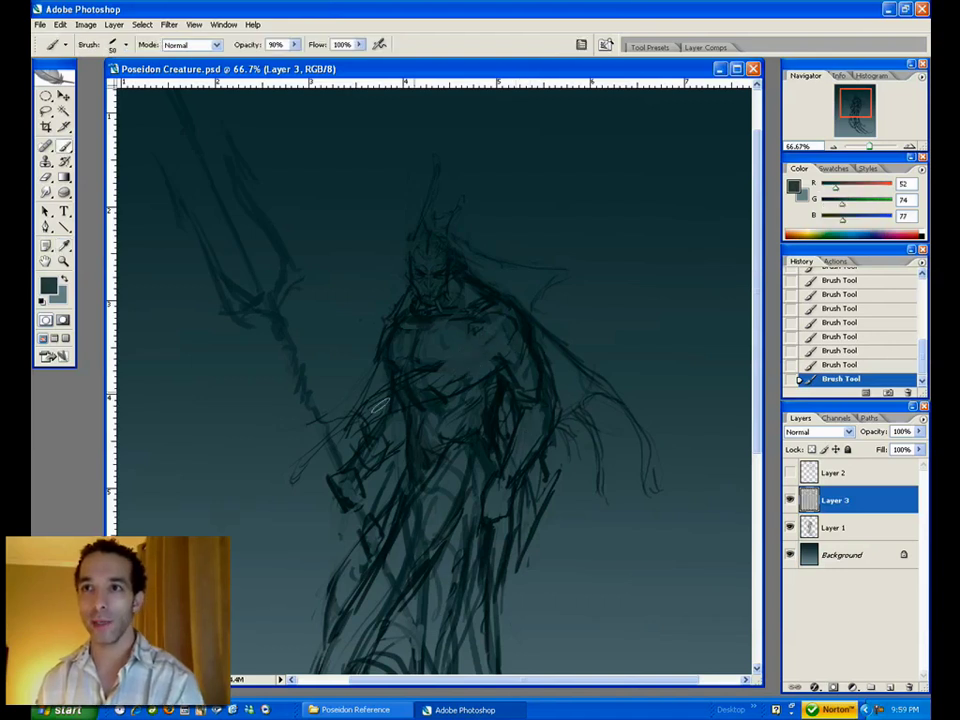
alt+click(464, 330)
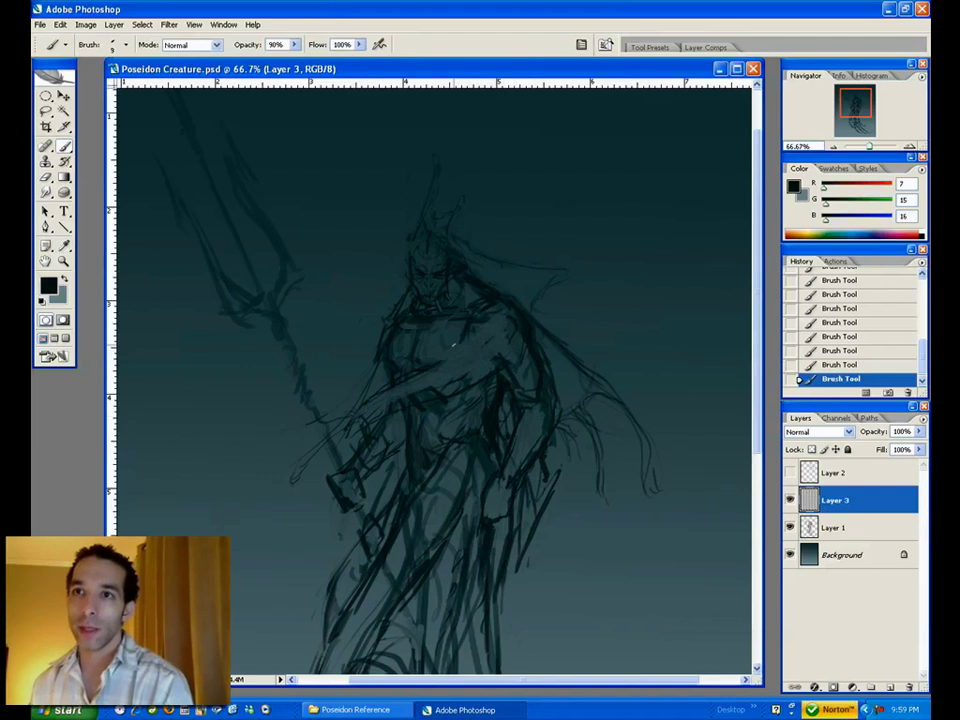
drag(409, 380, 368, 430)
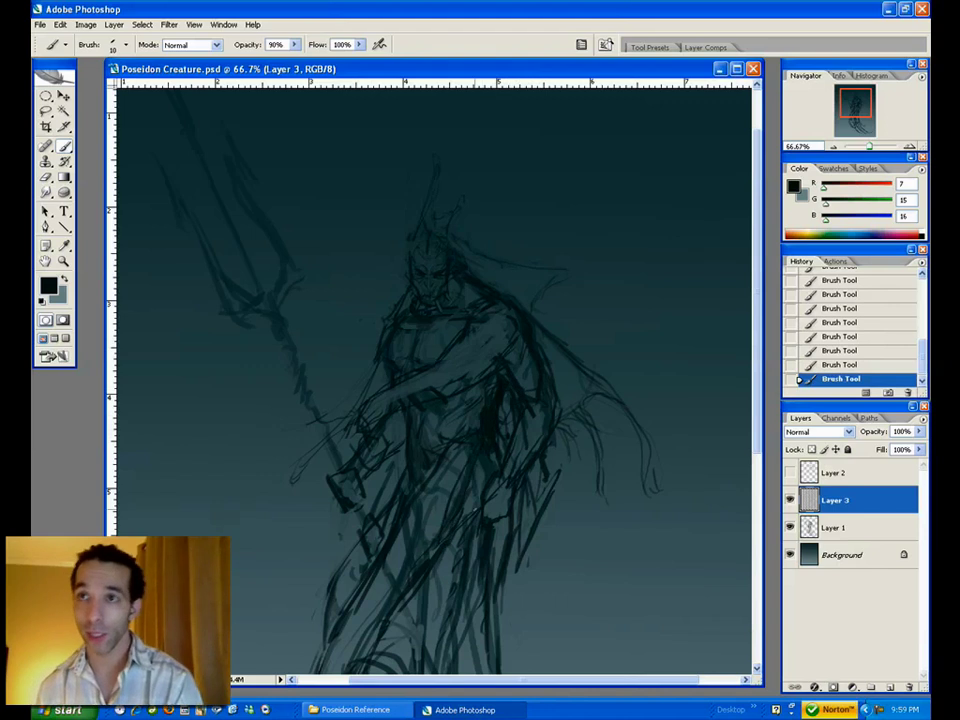
- Try to paint out the hanging arm, hip and cape lines on Layer 3 with teal tones sampled from the surroundings
drag(446, 544, 475, 509)
alt+click(508, 415)
key(])
key(])
key(])
mouse_move(500, 390)
mouse_down()
mouse_move(503, 448)
mouse_move(492, 447)
mouse_up()
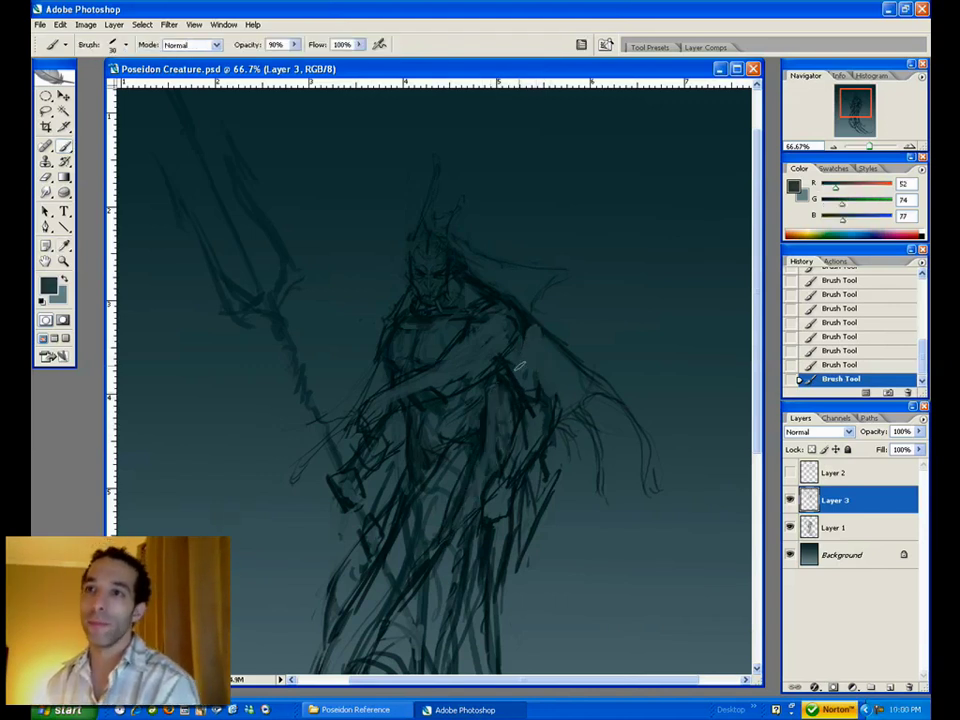
scroll(525, 300, down, 3)
alt+click(550, 282)
mouse_move(522, 254)
mouse_down()
mouse_move(500, 312)
mouse_move(506, 351)
mouse_move(495, 394)
mouse_up()
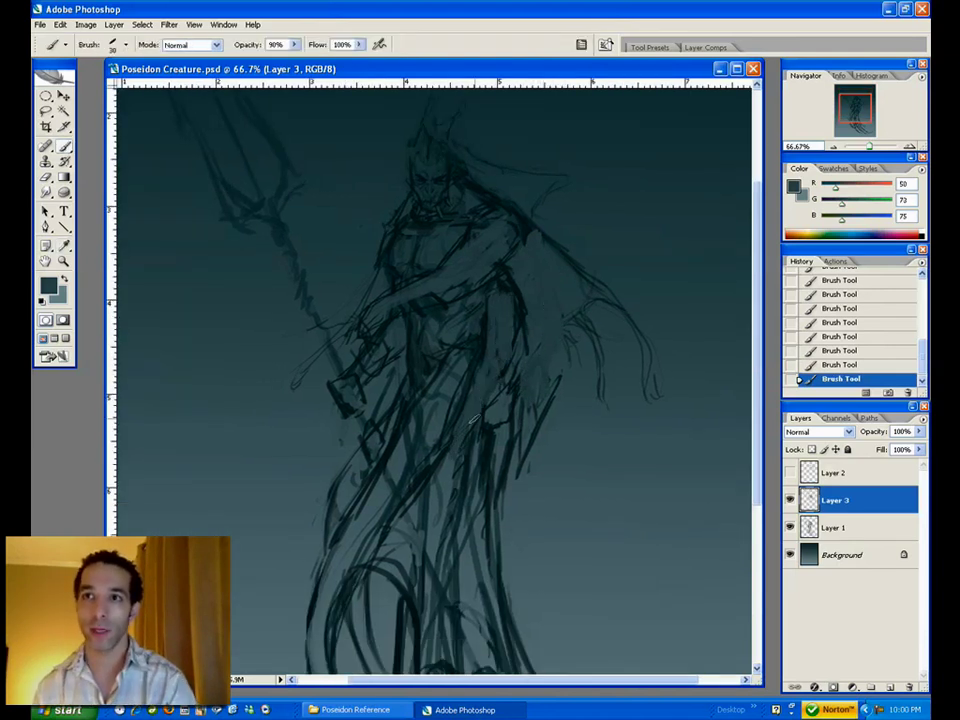
alt+click(502, 306)
mouse_move(516, 326)
mouse_down()
mouse_move(523, 377)
mouse_move(488, 421)
mouse_up()
- Toggle Layer 3 off and on to compare the crossing-arm pose with the original pose
click(790, 500)
click(790, 500)
click(790, 500)
click(790, 500)
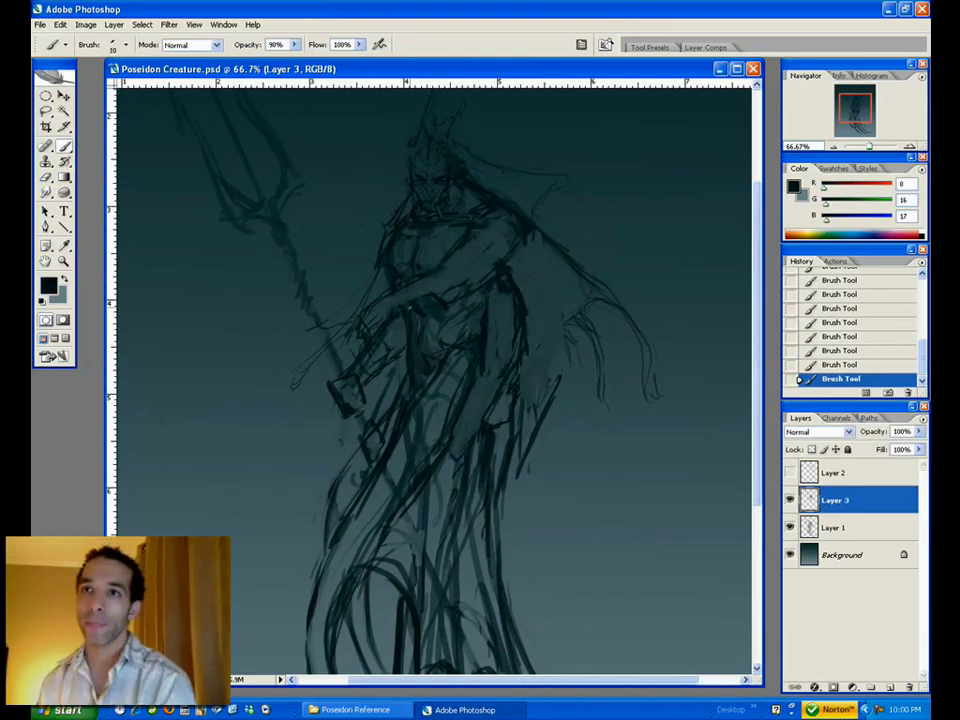
- Delete the crossing-arm Layer 3 and add a fresh empty layer above Layer 1
drag(835, 499, 908, 687)
click(890, 687)
drag(556, 318, 558, 384)
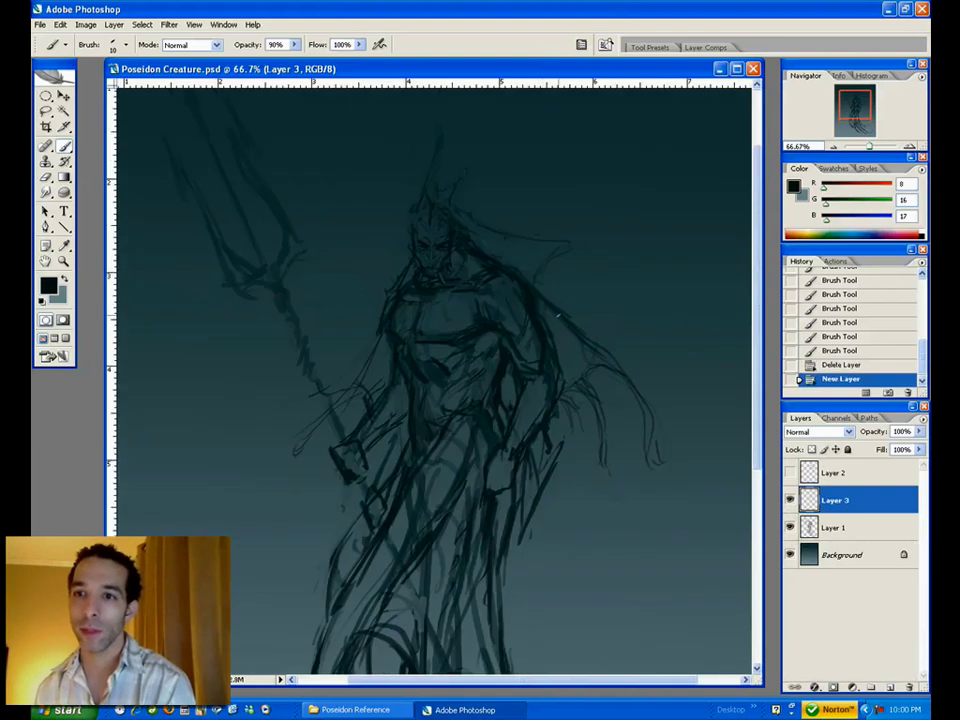
- Try short near-black strokes along the side of the head on Layer 3 using a sampled color
alt+click(474, 245)
drag(460, 232, 457, 248)
drag(462, 234, 460, 250)
drag(464, 238, 462, 252)
- Erase a spot at the crest on Layer 1, duplicate the layer and hide the original
key(e)
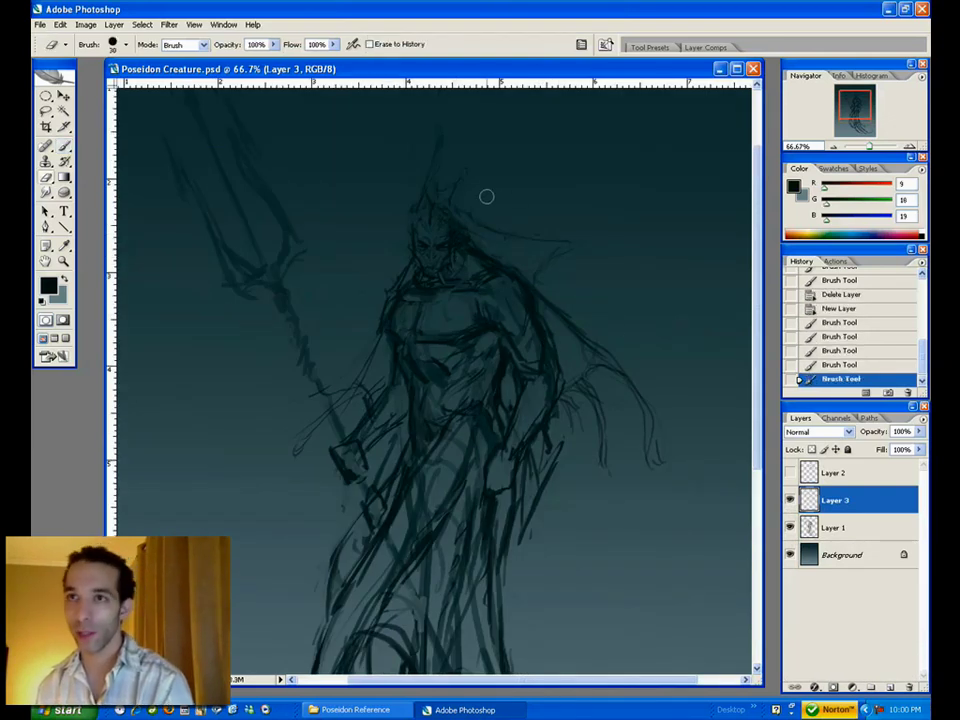
click(842, 526)
key(bracketleft)
key(bracketleft)
key(bracketright)
key(bracketright)
click(451, 163)
drag(860, 531, 890, 687)
click(790, 555)
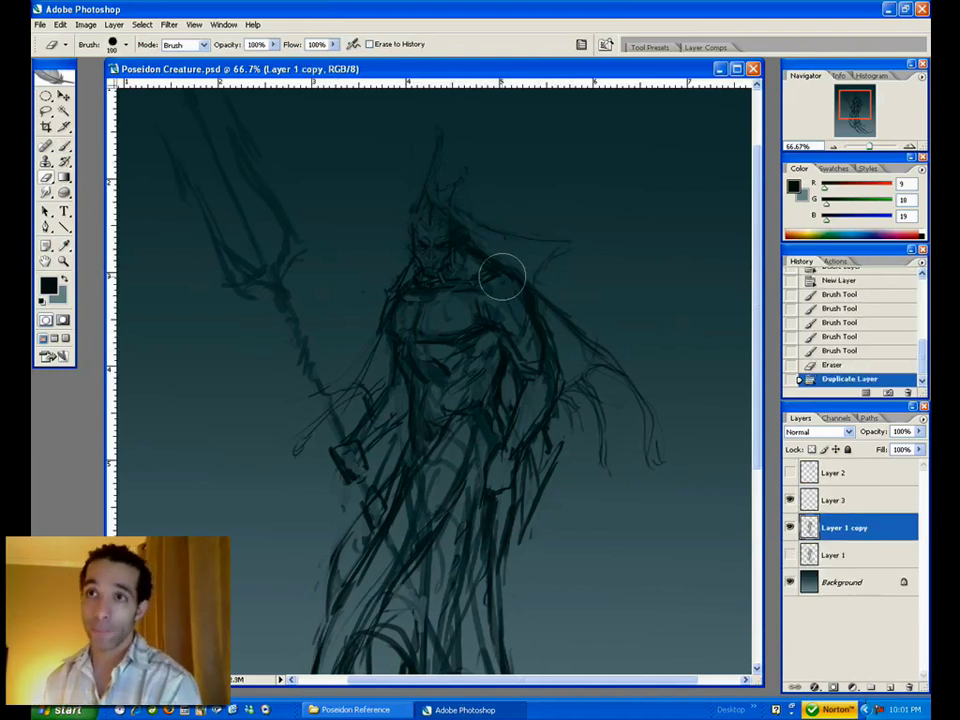
- Erase the tall head crest, its trailing fin and the loose fin lines beside the trident arm on Layer 1 copy
drag(454, 167, 595, 267)
key(bracketleft)
key(bracketleft)
key(bracketleft)
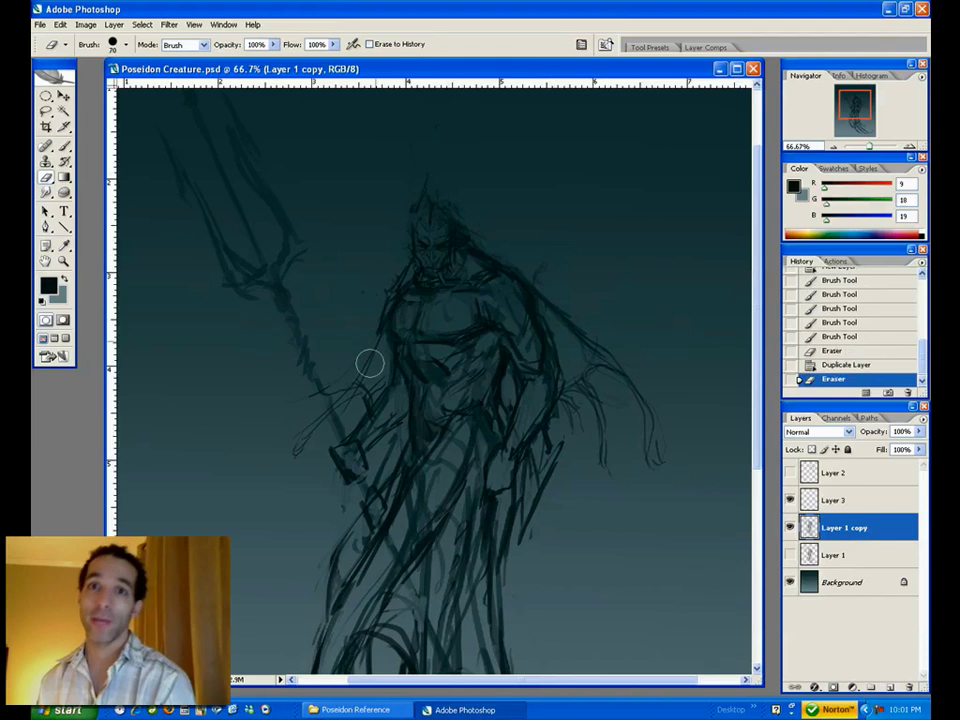
drag(371, 358, 360, 378)
key(bracketleft)
key(bracketleft)
key(bracketleft)
key(bracketleft)
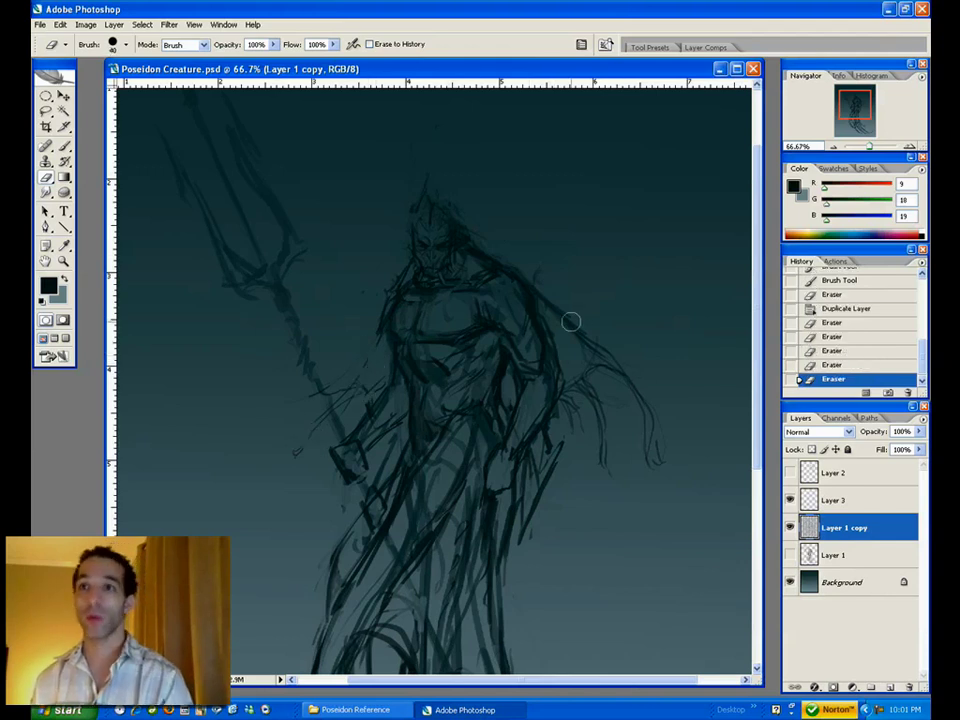
- Erase the cape lines behind the hanging arm and the remaining stray lines around the trident arm
key(bracketright)
key(bracketright)
mouse_move(560, 309)
mouse_down()
mouse_move(627, 370)
mouse_move(596, 382)
mouse_up()
key(bracketleft)
key(bracketleft)
drag(351, 400, 373, 375)
drag(375, 307, 401, 336)
- Lasso the head area on Layer 1 copy and start a transform on the selection
key(l)
mouse_move(487, 180)
mouse_down()
mouse_move(360, 319)
mouse_move(398, 430)
mouse_move(522, 505)
mouse_move(490, 178)
mouse_up()
click(60, 24)
mouse_move(203, 262)
click(248, 269)
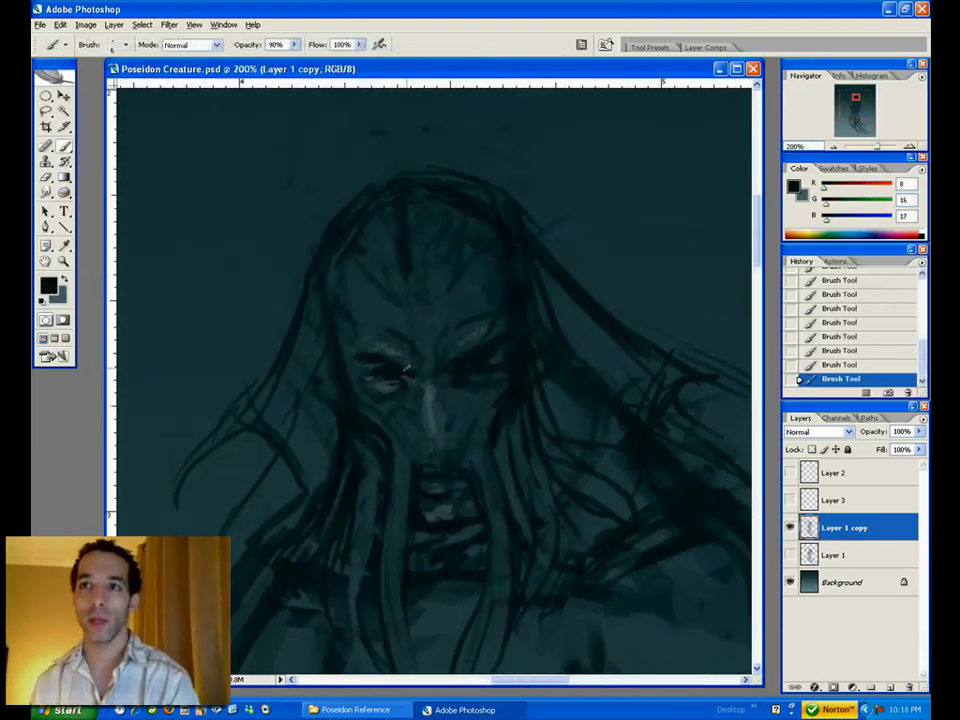
- Refine the eyes, nose and mouth with light and near-black tones sampled from the face
alt+click(365, 367)
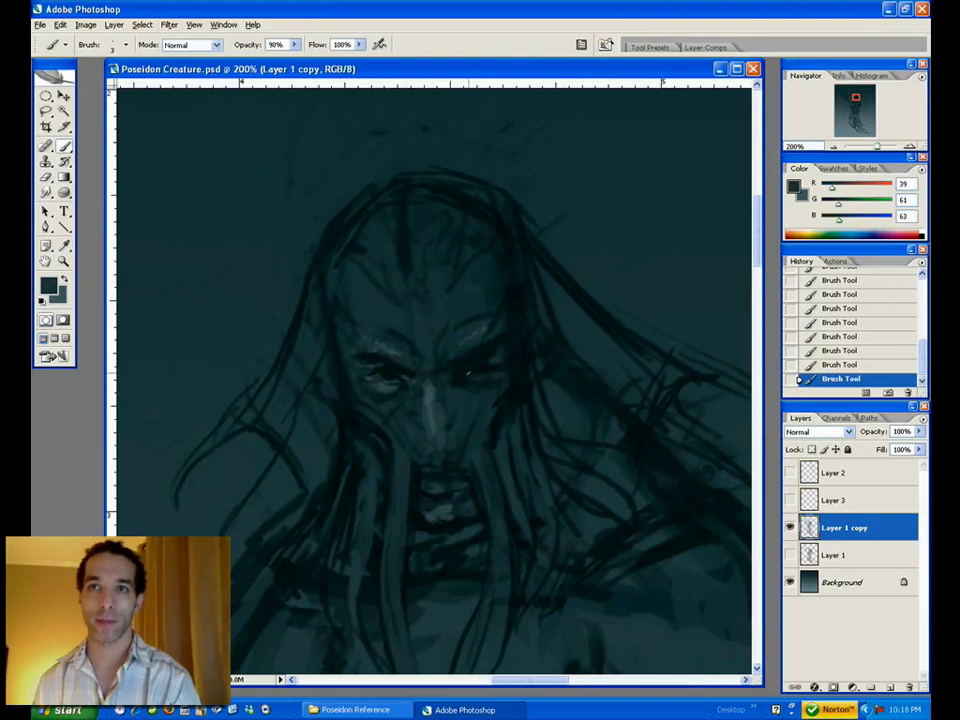
alt+click(353, 357)
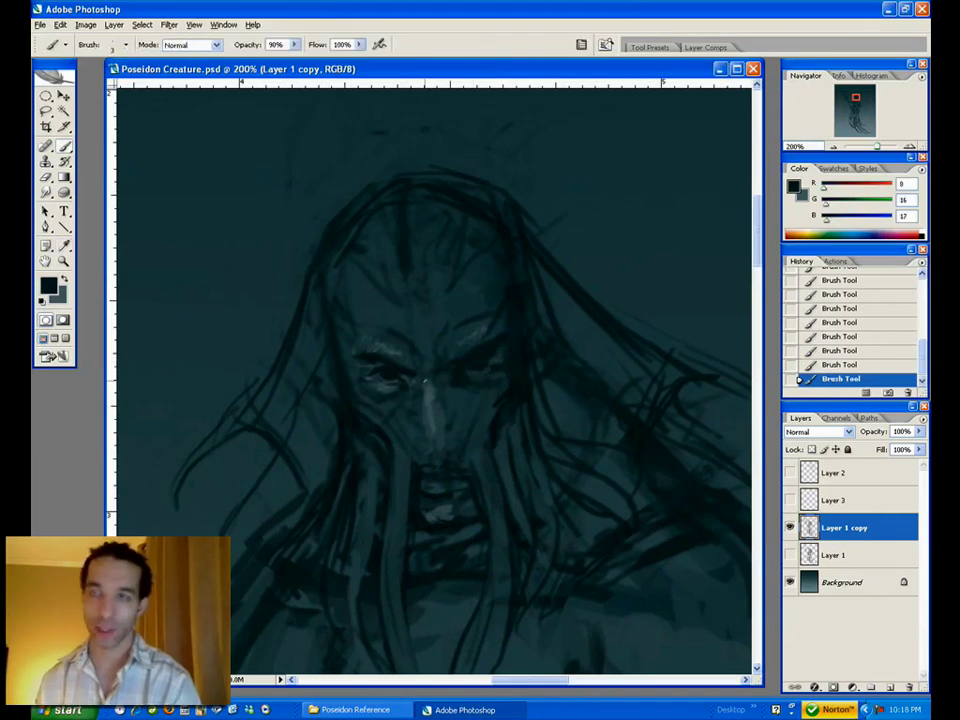
alt+click(437, 480)
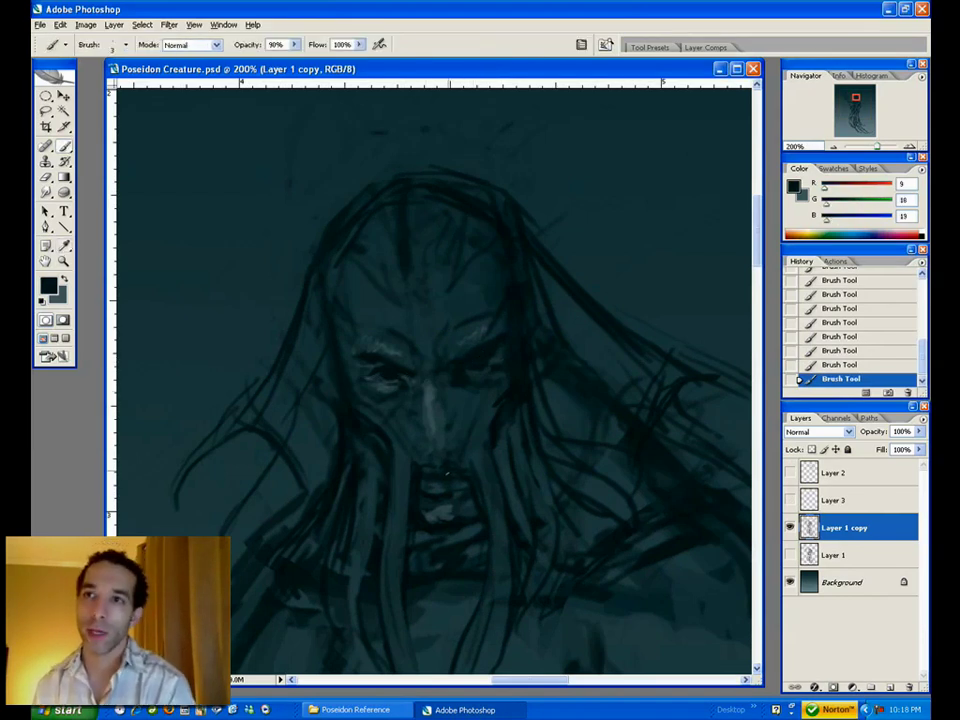
- Set the foreground color to RGB 2, 8, 9, deepen the mouth and tentacle beard lines, and touch up the brow with sampled teal
click(48, 286)
click(410, 633)
click(582, 453)
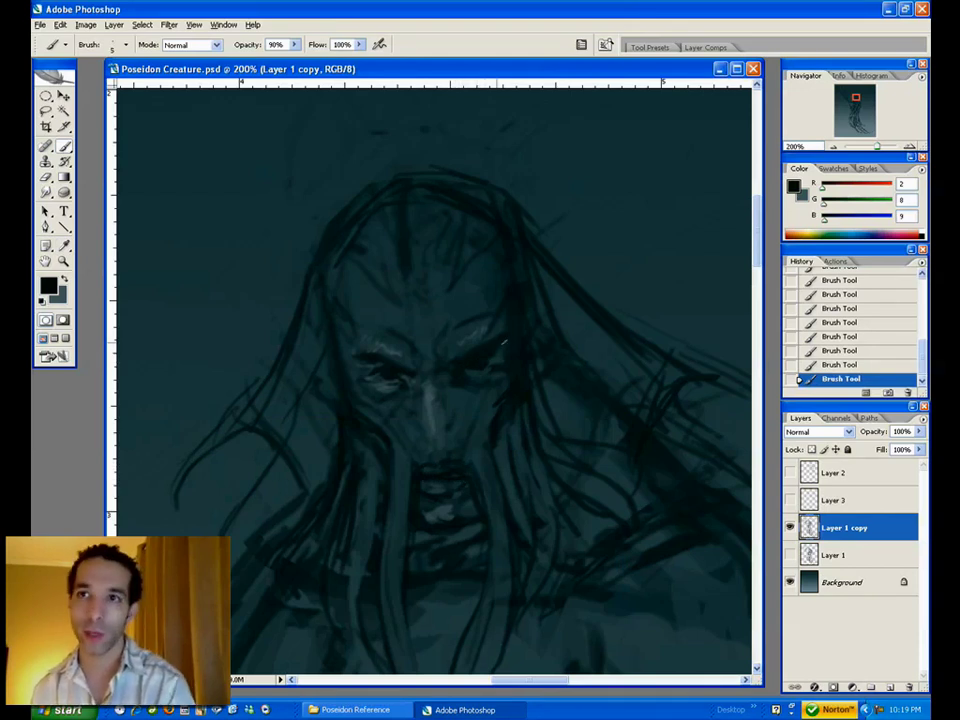
alt+click(493, 334)
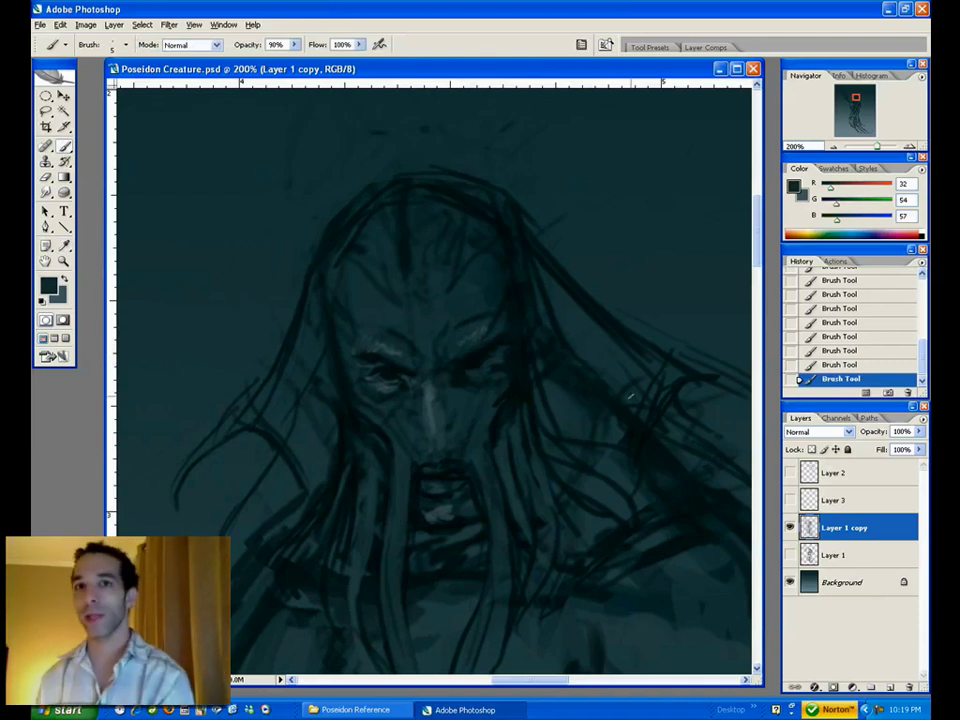
- Try a thin near-black spike rising from the crown of the head and check it against the whole figure
alt+click(411, 369)
scroll(406, 201, up, 1)
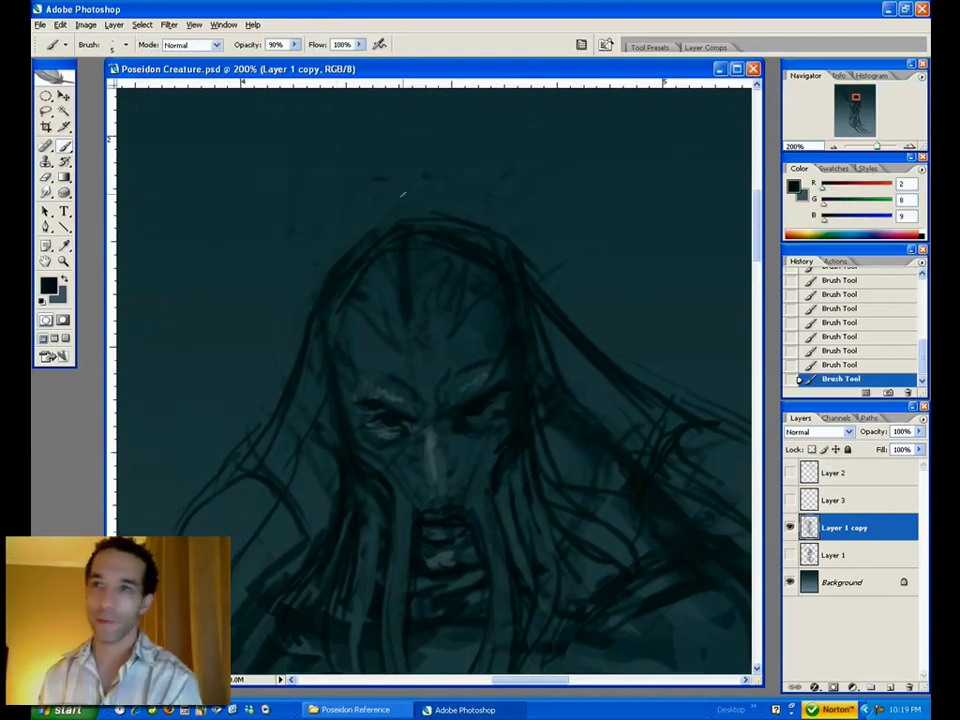
mouse_move(414, 150)
mouse_down()
mouse_move(397, 207)
mouse_move(419, 129)
mouse_up()
click(63, 261)
alt+click(439, 422)
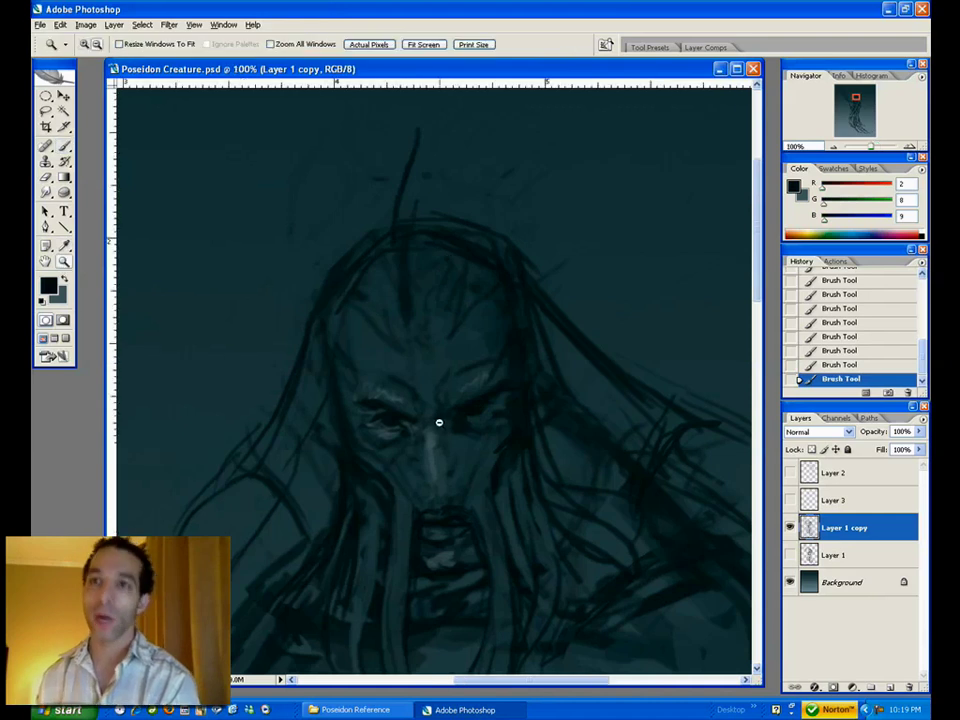
alt+click(437, 419)
alt+click(433, 414)
alt+space+click(432, 413)
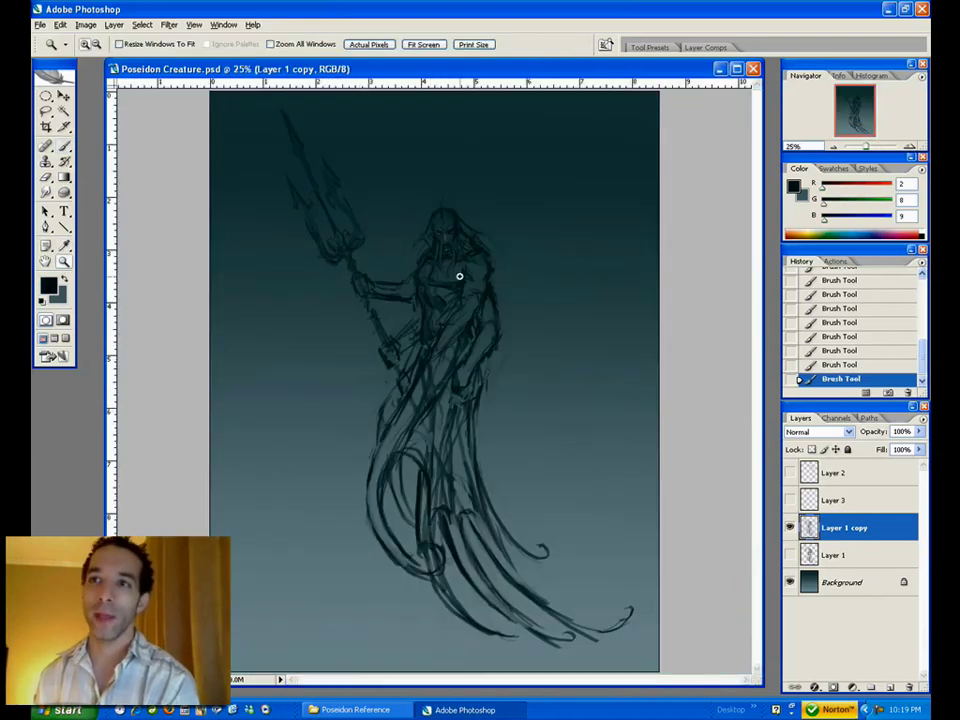
key(ctrl+plus)
key(b)
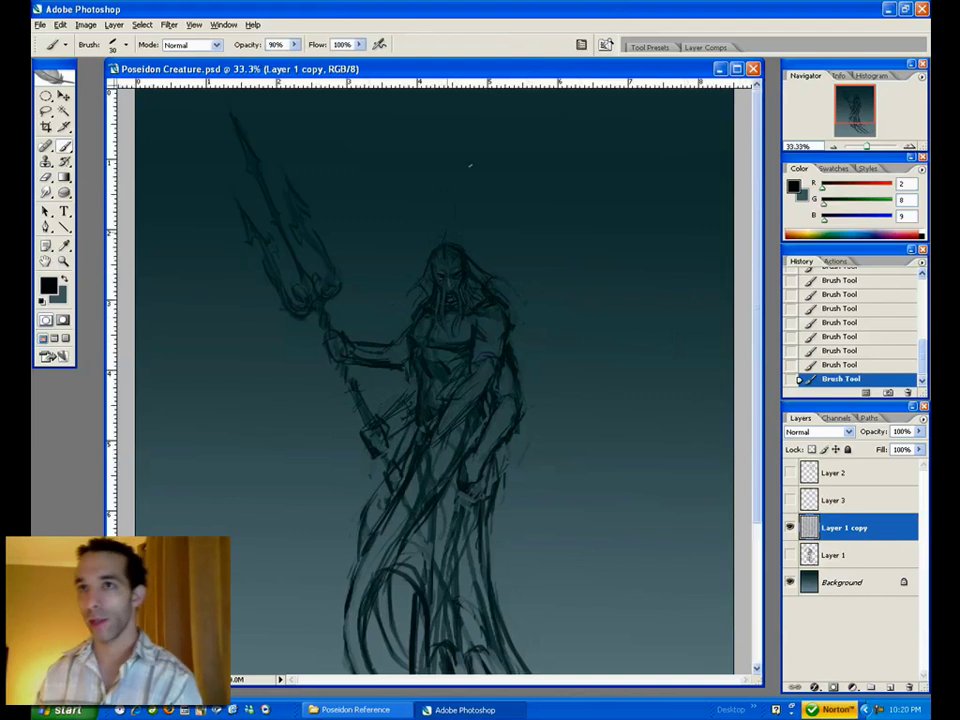
- Try further strokes above the head and erase them together with the crown spike
key(e)
key(b)
mouse_move(425, 227)
mouse_down()
mouse_move(425, 250)
mouse_move(430, 236)
mouse_up()
key(e)
key(bracketright)
key(bracketright)
click(423, 244)
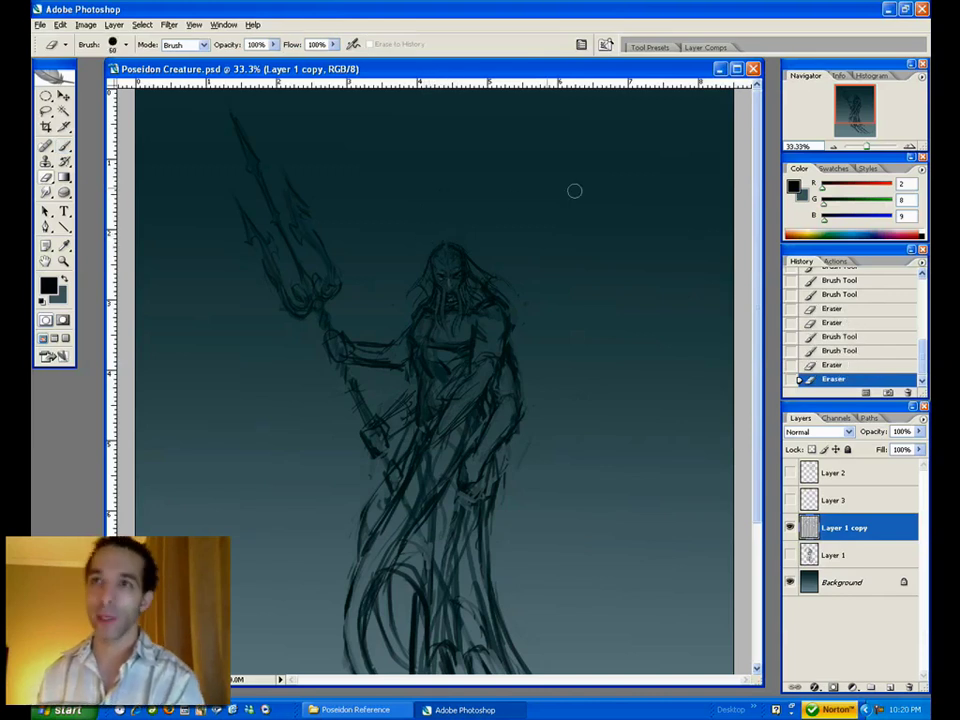
- Delete Layer 3, preview the ribbed shell on Layer 2 and hide it again
key(b)
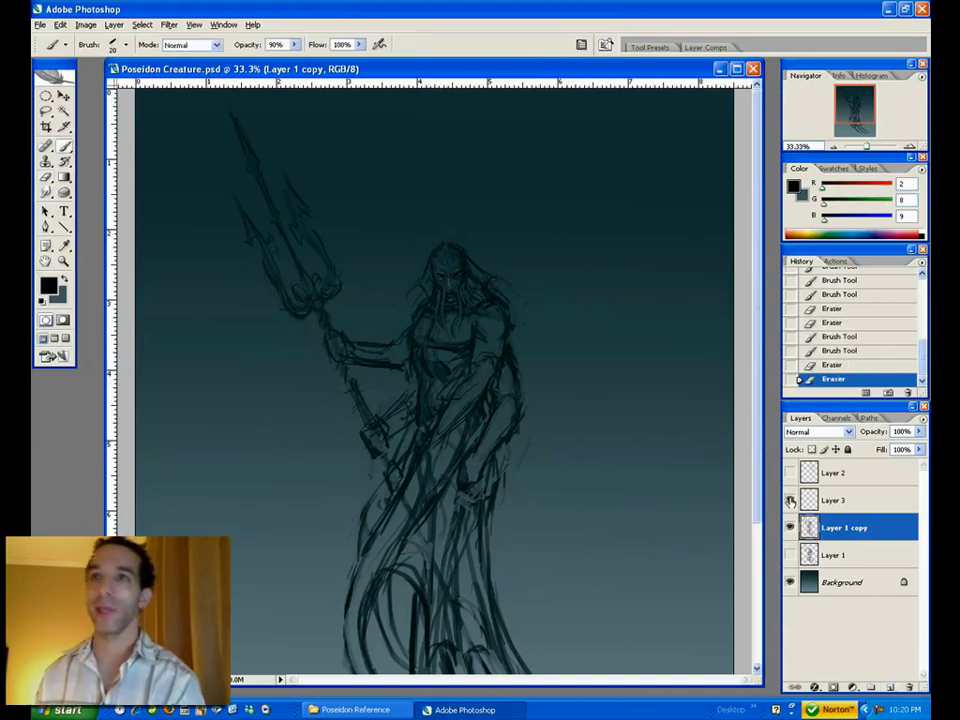
drag(848, 497, 909, 687)
click(833, 474)
click(790, 473)
click(790, 473)
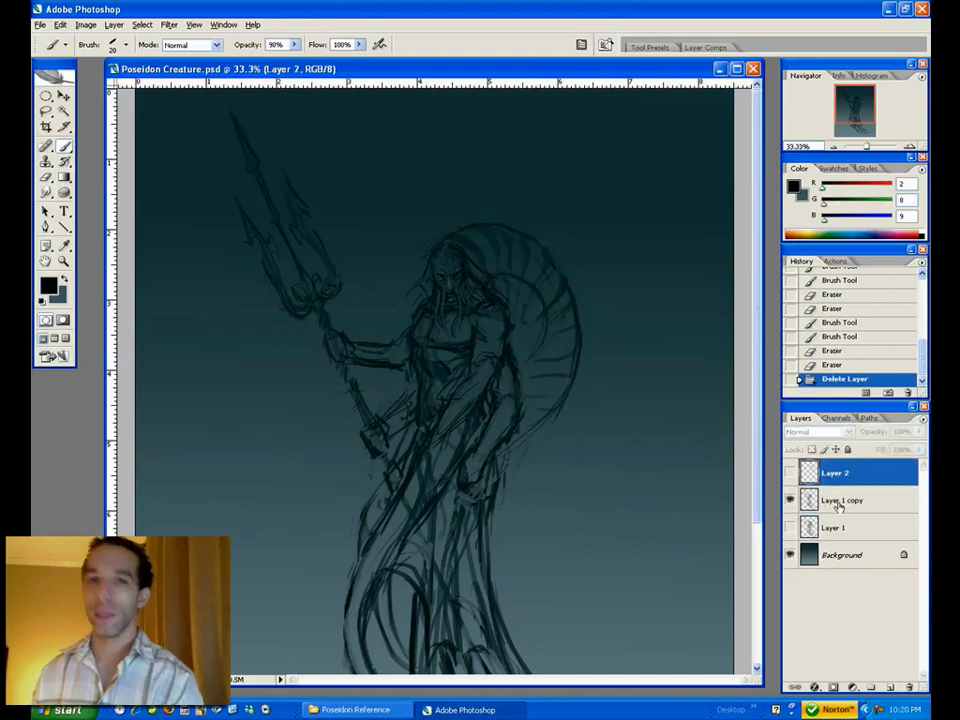
- Add a new layer above Layer 1 copy and sketch a curved shell outline behind the hanging-arm shoulder, trimming its edges
click(811, 495)
click(890, 687)
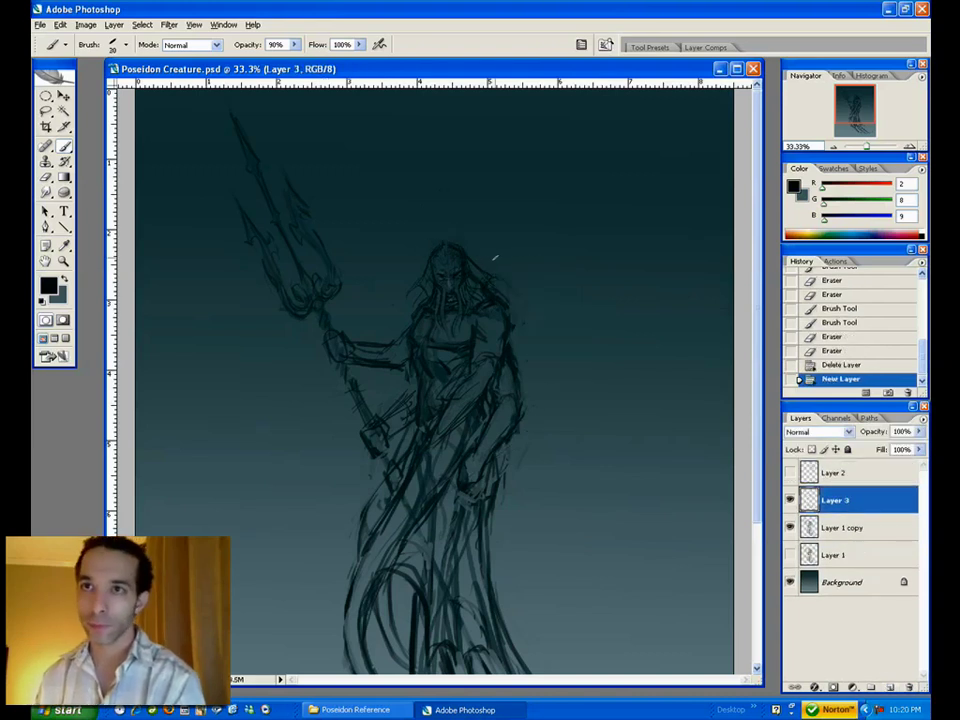
drag(503, 266, 548, 284)
drag(482, 259, 554, 290)
mouse_move(556, 292)
mouse_down()
mouse_move(527, 366)
mouse_move(518, 345)
mouse_up()
drag(564, 313, 527, 367)
key(])
mouse_move(496, 267)
mouse_down()
mouse_move(556, 292)
mouse_move(498, 368)
mouse_move(520, 266)
mouse_up()
key(e)
mouse_move(496, 264)
mouse_down()
mouse_move(484, 257)
mouse_move(510, 262)
mouse_up()
drag(556, 320, 534, 357)
- Sketch the matching shell curve behind the trident-arm shoulder and reinforce the outline on the opposite side
key(b)
drag(411, 283, 398, 306)
mouse_move(424, 274)
mouse_down()
mouse_move(400, 292)
mouse_move(406, 318)
mouse_up()
drag(420, 284, 408, 312)
drag(472, 256, 508, 268)
mouse_move(484, 262)
mouse_down()
mouse_move(553, 284)
mouse_move(524, 334)
mouse_up()
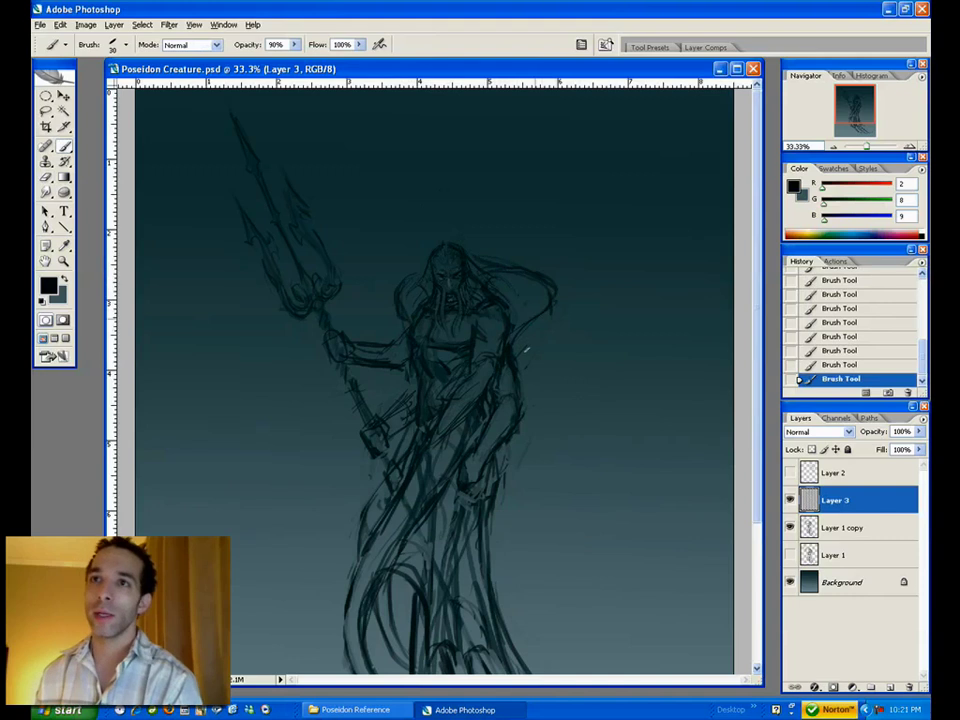
- Erase the rough outer edges of the shell outline on both sides of the head
key(e)
drag(398, 308, 400, 319)
drag(520, 260, 534, 266)
drag(528, 262, 554, 300)
drag(395, 292, 404, 277)
- Redraw the shell's upper contour and add pointed spikes sweeping outward on both sides
key(b)
mouse_move(510, 306)
mouse_down()
mouse_move(537, 276)
mouse_move(512, 267)
mouse_up()
drag(496, 262, 530, 268)
mouse_move(546, 262)
mouse_down()
mouse_move(526, 264)
mouse_move(600, 258)
mouse_up()
drag(408, 276, 388, 258)
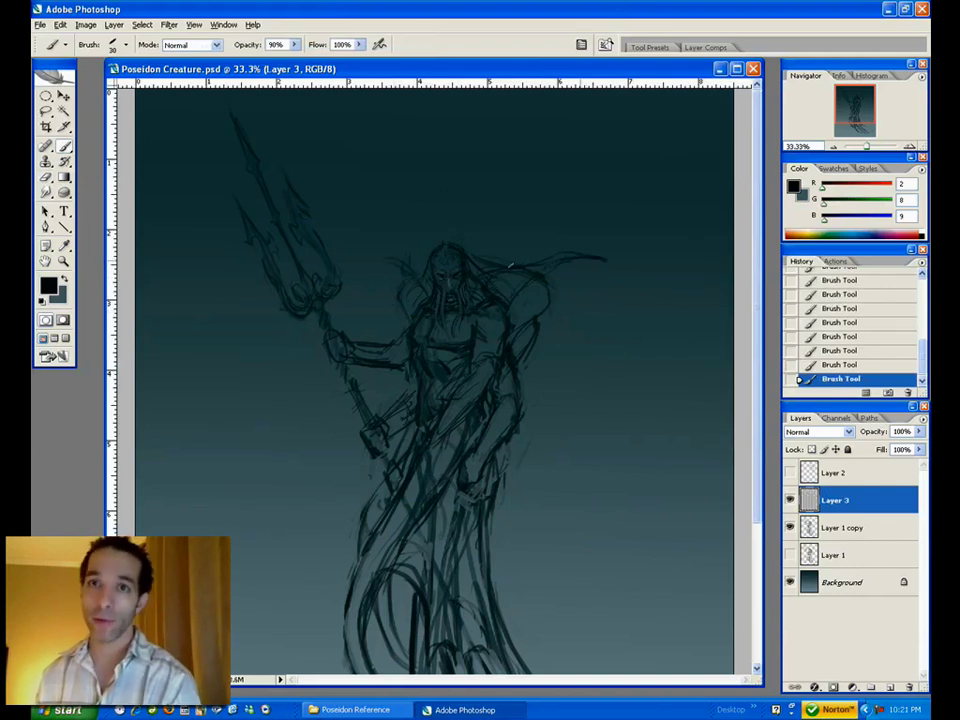
- Trim the shell spikes with the eraser and check the design on the full figure
key(e)
drag(392, 259, 558, 242)
alt+click(467, 392)
alt+click(468, 388)
ctrl+click(471, 353)
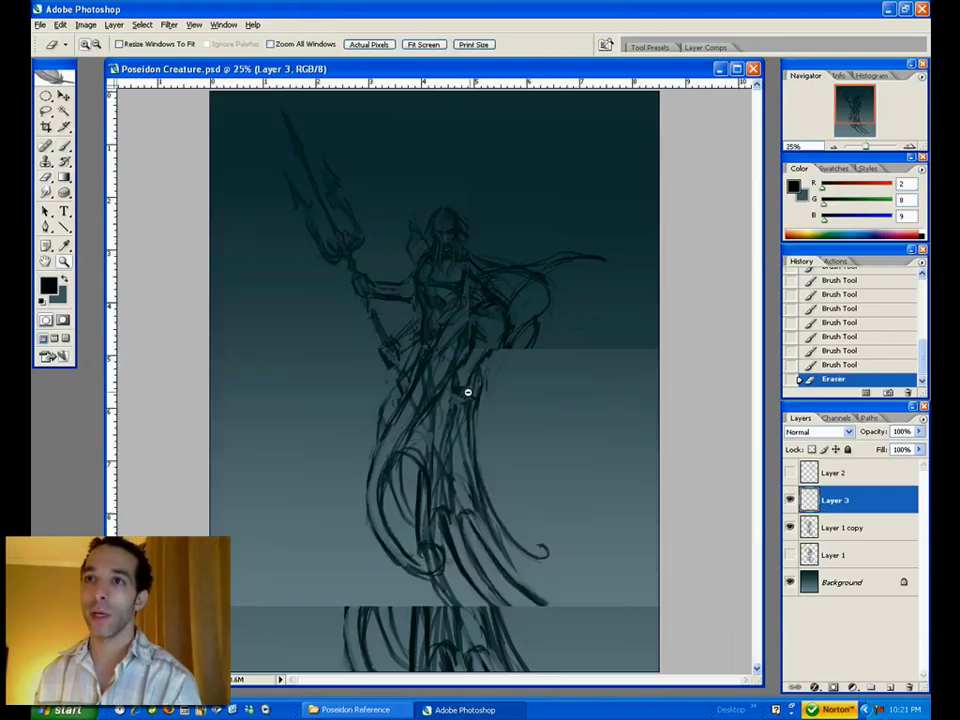
ctrl+click(471, 366)
- Sketch curved ribs inside the shell behind both shoulders on Layer 3
key(b)
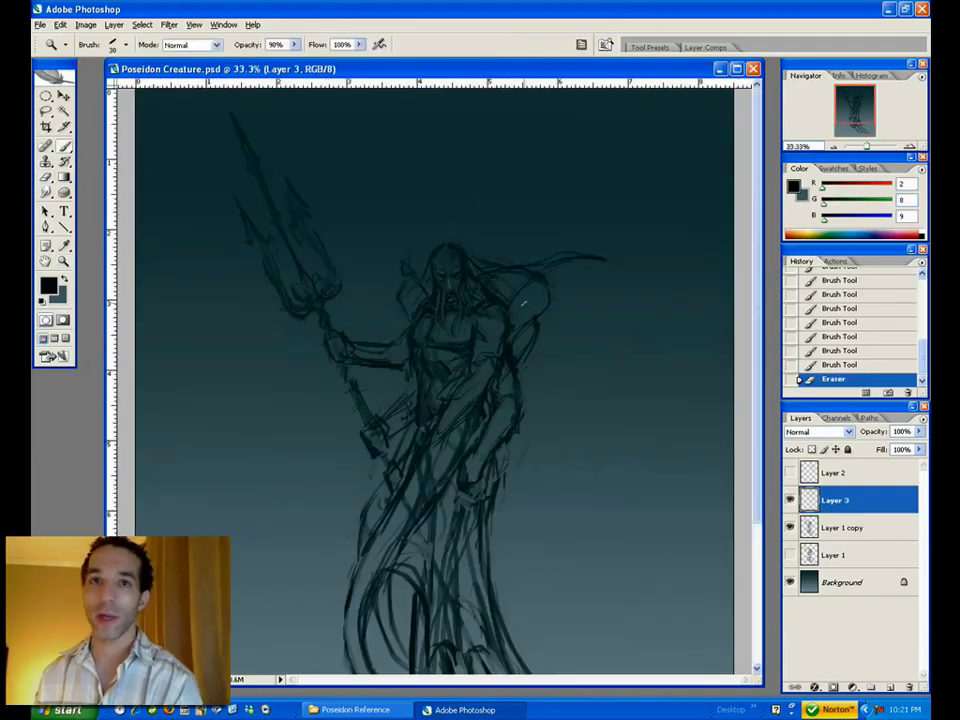
drag(502, 298, 514, 318)
mouse_move(508, 300)
mouse_down()
mouse_move(517, 319)
mouse_move(521, 286)
mouse_up()
drag(426, 300, 412, 314)
drag(424, 304, 411, 318)
drag(424, 304, 412, 318)
mouse_move(511, 298)
mouse_down()
mouse_move(521, 316)
mouse_move(524, 280)
mouse_up()
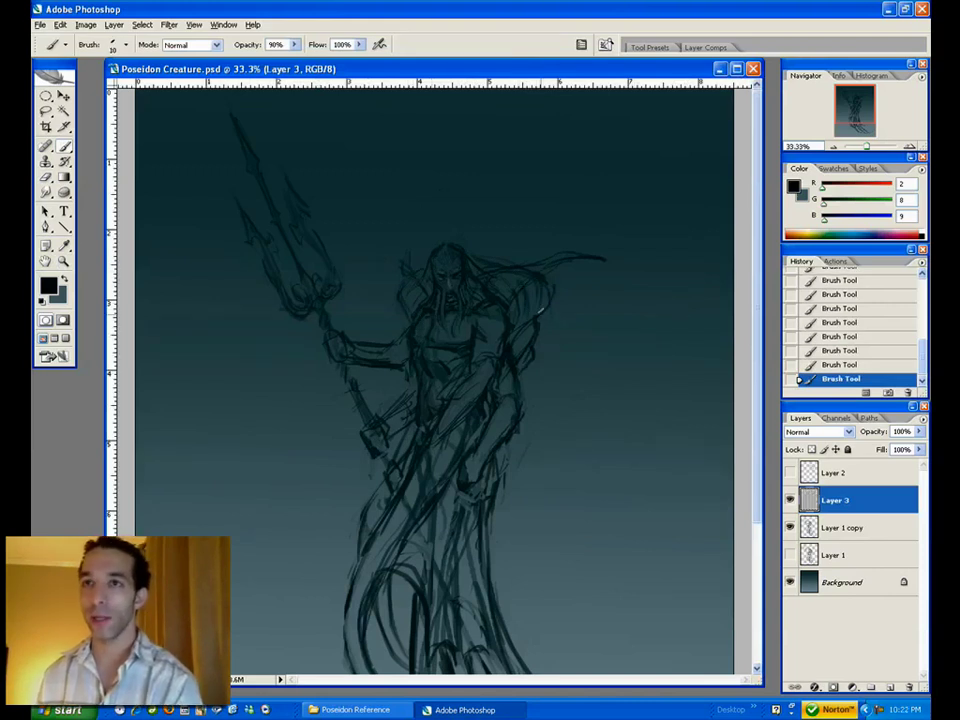
- Build up the shell's outer edge behind the hanging arm with heavier near-black strokes
mouse_move(557, 298)
mouse_down()
mouse_move(540, 340)
mouse_move(557, 284)
mouse_move(531, 351)
mouse_up()
key(e)
key(b)
mouse_move(538, 342)
mouse_down()
mouse_move(522, 352)
mouse_move(538, 346)
mouse_up()
mouse_move(554, 314)
mouse_down()
mouse_move(540, 342)
mouse_move(547, 333)
mouse_up()
drag(558, 292, 541, 341)
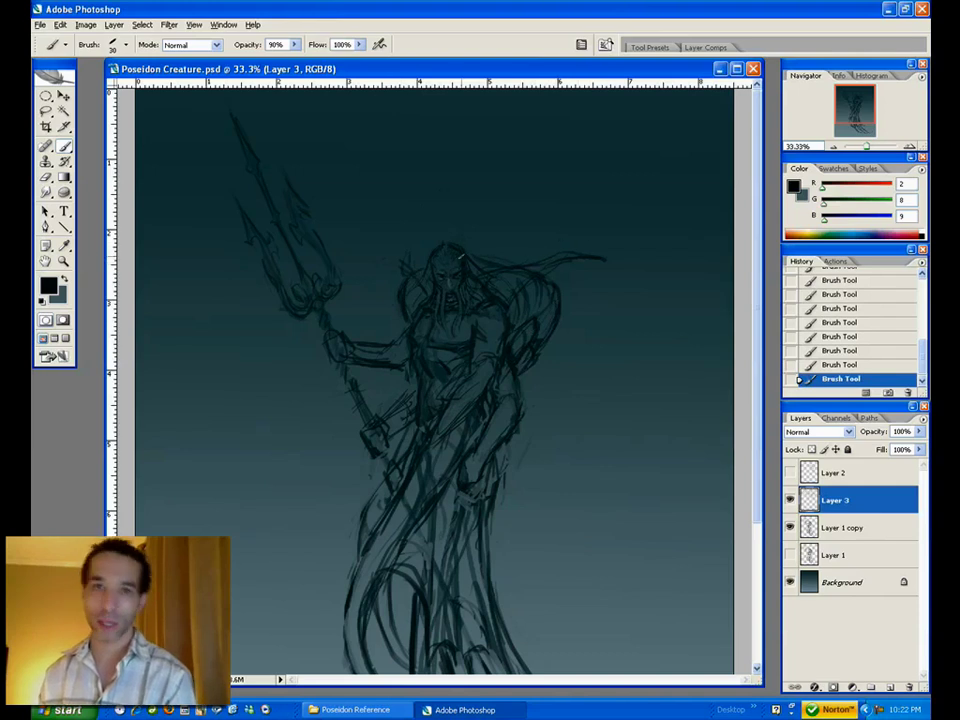
- Erase the long outward-sweeping spike and trim the small spike beside the trident-arm shoulder
key(e)
mouse_move(405, 259)
mouse_down()
mouse_move(415, 280)
mouse_move(406, 265)
mouse_up()
mouse_move(573, 262)
mouse_down()
mouse_move(555, 270)
mouse_move(580, 259)
mouse_up()
drag(573, 257, 606, 259)
drag(608, 262, 580, 261)
- Sketch a row of jagged spikes along the upper rim of the shell
drag(611, 323, 609, 278)
key(b)
drag(474, 207, 520, 217)
drag(484, 208, 526, 219)
drag(478, 209, 516, 216)
drag(486, 210, 530, 221)
mouse_move(476, 208)
mouse_down()
mouse_move(510, 214)
mouse_move(492, 248)
mouse_move(514, 206)
mouse_move(527, 221)
mouse_move(516, 214)
mouse_move(526, 212)
mouse_up()
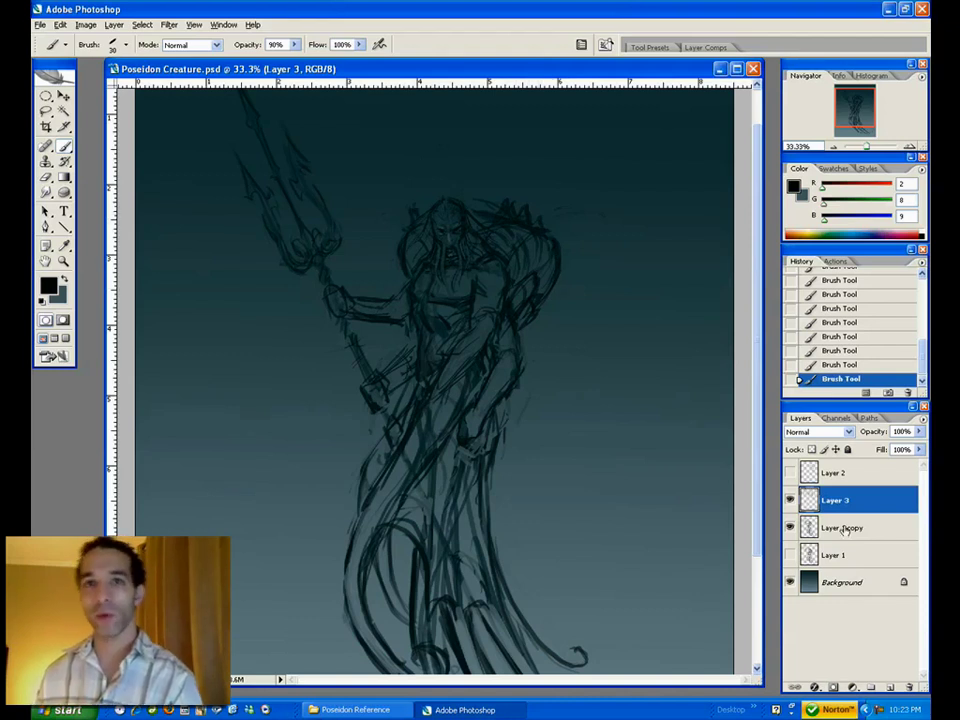
- Duplicate Layer 1 copy and hide the source layer for a new face variation
click(64, 261)
click(444, 321)
click(444, 321)
click(444, 321)
drag(448, 362, 440, 333)
mouse_move(862, 531)
mouse_down()
mouse_move(896, 660)
mouse_move(890, 687)
mouse_up()
click(790, 555)
- Erase the tentacle beard hanging from the face over the chest on Layer 1 copy 2
key(e)
drag(412, 328, 410, 390)
drag(424, 345, 421, 405)
mouse_move(415, 370)
mouse_down()
mouse_move(433, 441)
mouse_move(476, 311)
mouse_move(457, 343)
mouse_up()
- Sketch the cheek and jaw contours around the open mouth with a smaller brush on Layer 1 copy 2
key(b)
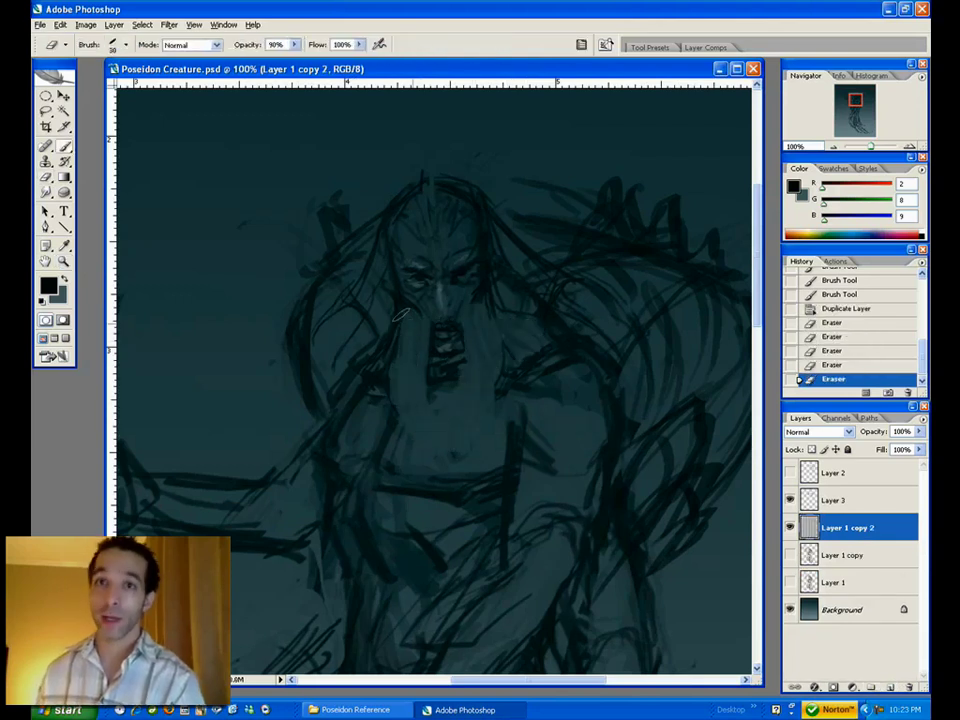
key(bracketleft)
key(bracketleft)
key(bracketleft)
drag(404, 307, 406, 318)
drag(405, 310, 414, 328)
drag(407, 318, 420, 336)
drag(409, 322, 428, 345)
drag(408, 322, 417, 337)
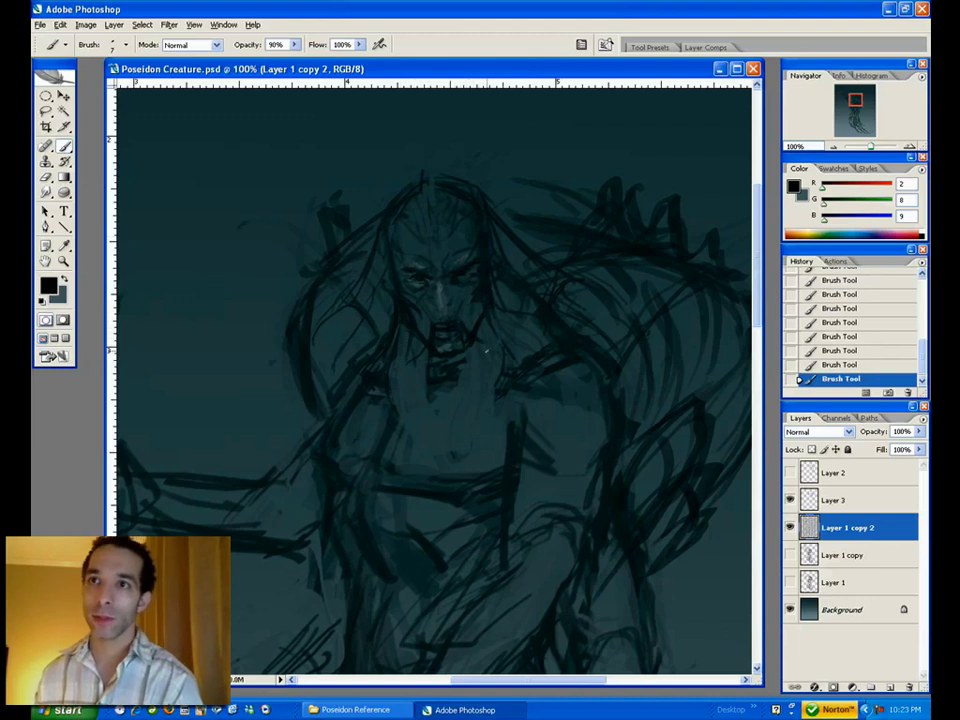
- Trim the jaw strokes with the eraser, then add short whisker strokes beside the mouth and a collarbone line below it
key(e)
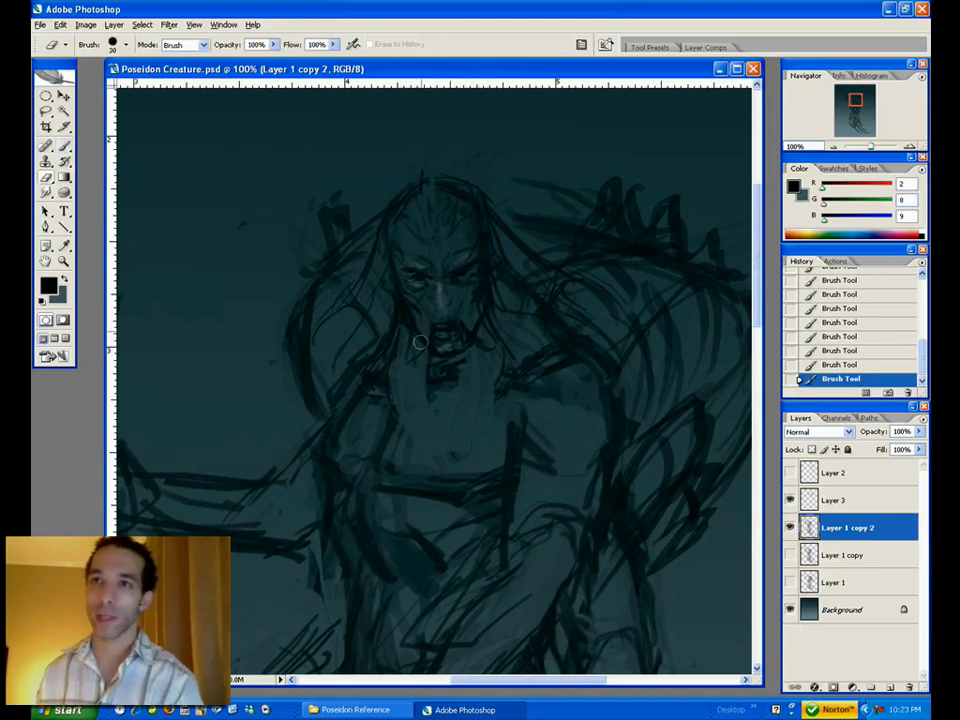
drag(514, 272, 508, 294)
drag(515, 276, 509, 295)
drag(516, 278, 509, 295)
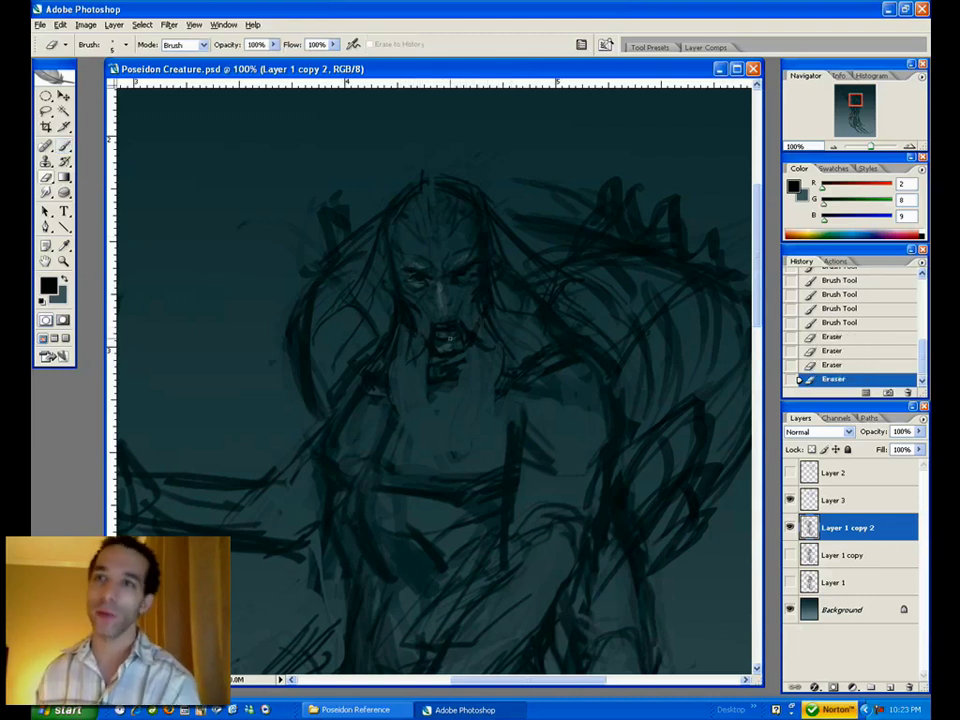
key(b)
mouse_move(424, 386)
mouse_down()
mouse_move(502, 376)
mouse_move(414, 364)
mouse_up()
drag(472, 322, 484, 334)
mouse_move(474, 318)
mouse_down()
mouse_move(490, 334)
mouse_move(556, 336)
mouse_move(592, 357)
mouse_up()
- Erase stray lines along both outer sides of the shell on Layer 1 copy 2
key(z)
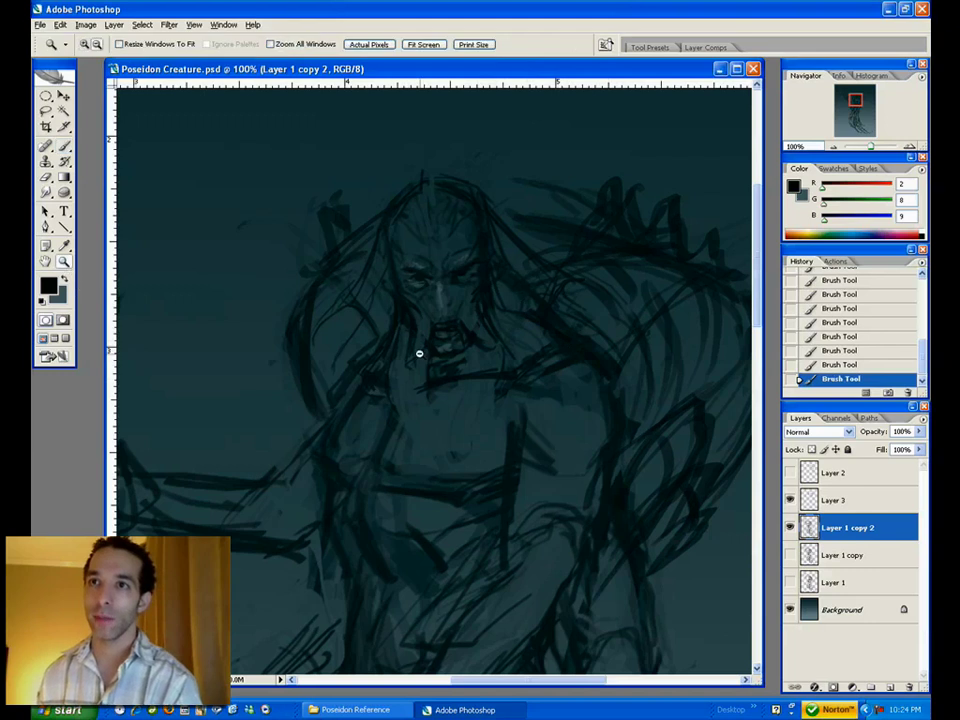
alt+click(422, 358)
alt+click(452, 366)
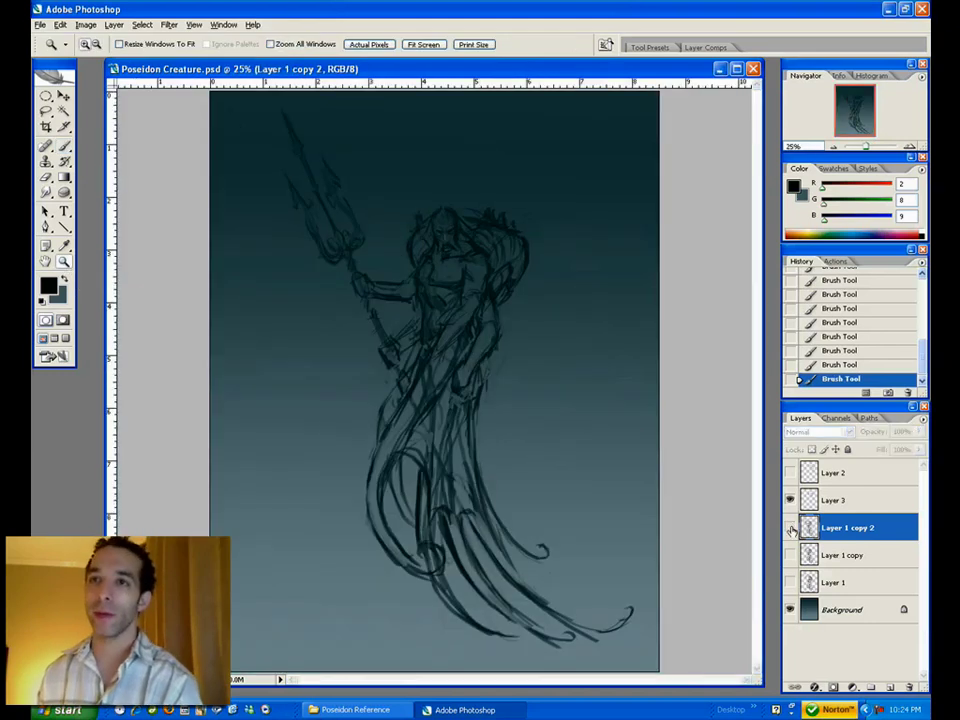
click(452, 271)
key(e)
drag(408, 270, 397, 300)
drag(402, 279, 398, 305)
drag(398, 292, 401, 312)
drag(560, 276, 565, 306)
drag(565, 292, 564, 318)
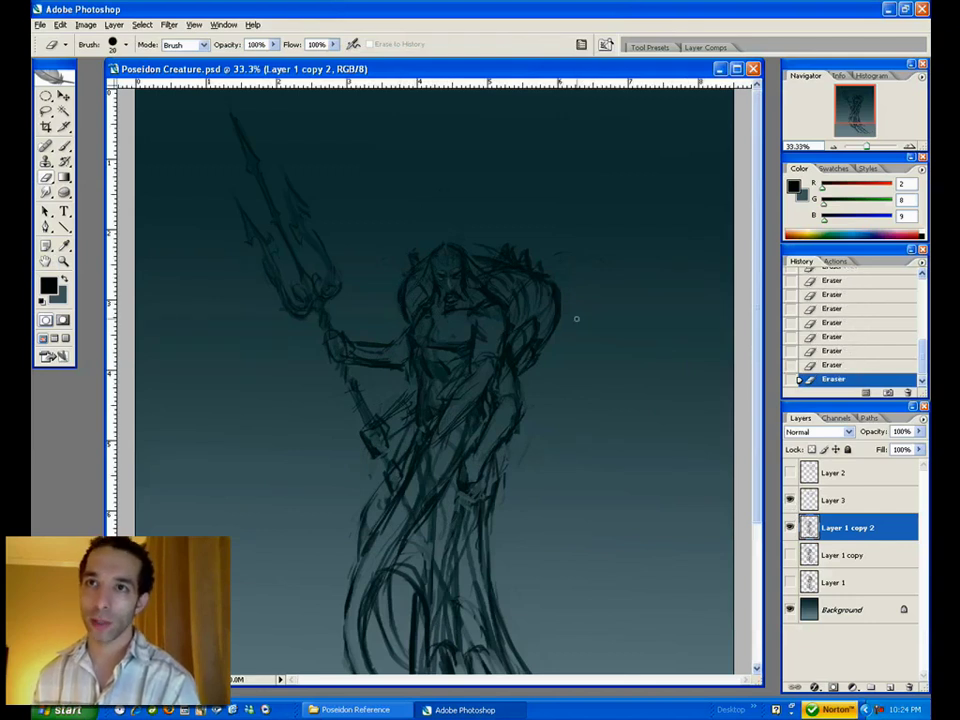
- Thin the shell's upper rim lines beneath the spikes with an eraser reduced to size 10
key(b)
key(e)
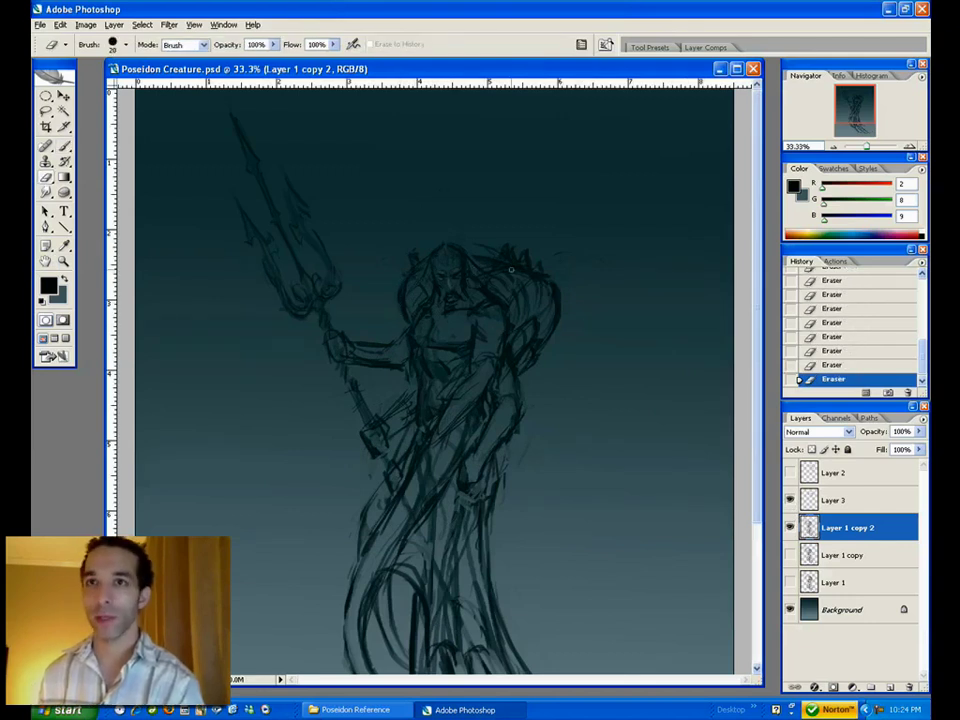
key([)
key([)
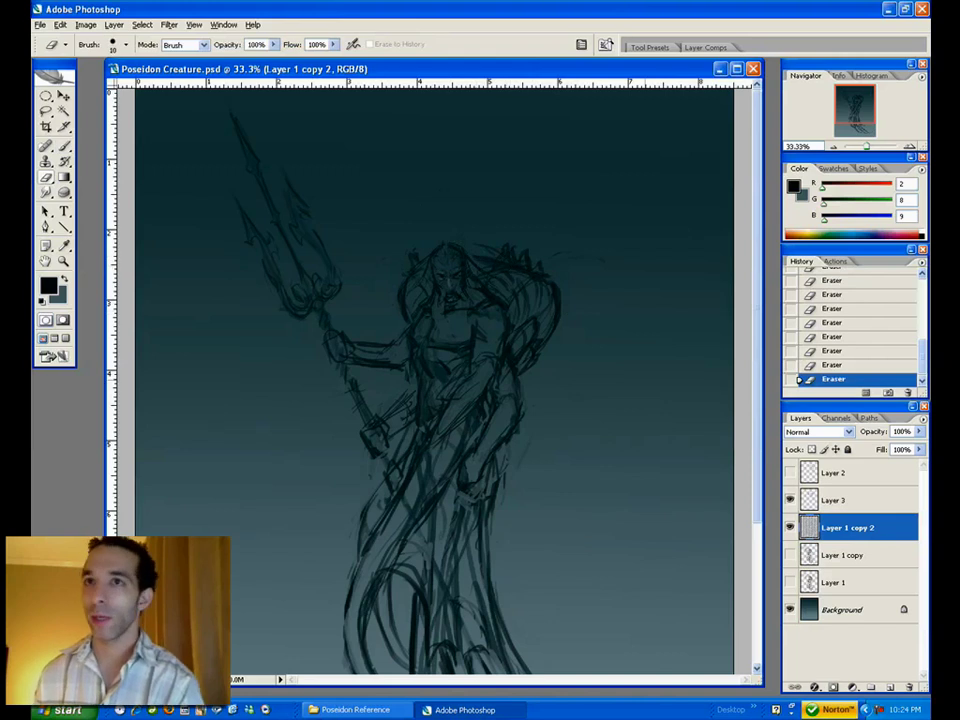
- Switch to Layer 3 and redraw the outermost spikes on the shell's upper rim
key(alt+bracketright)
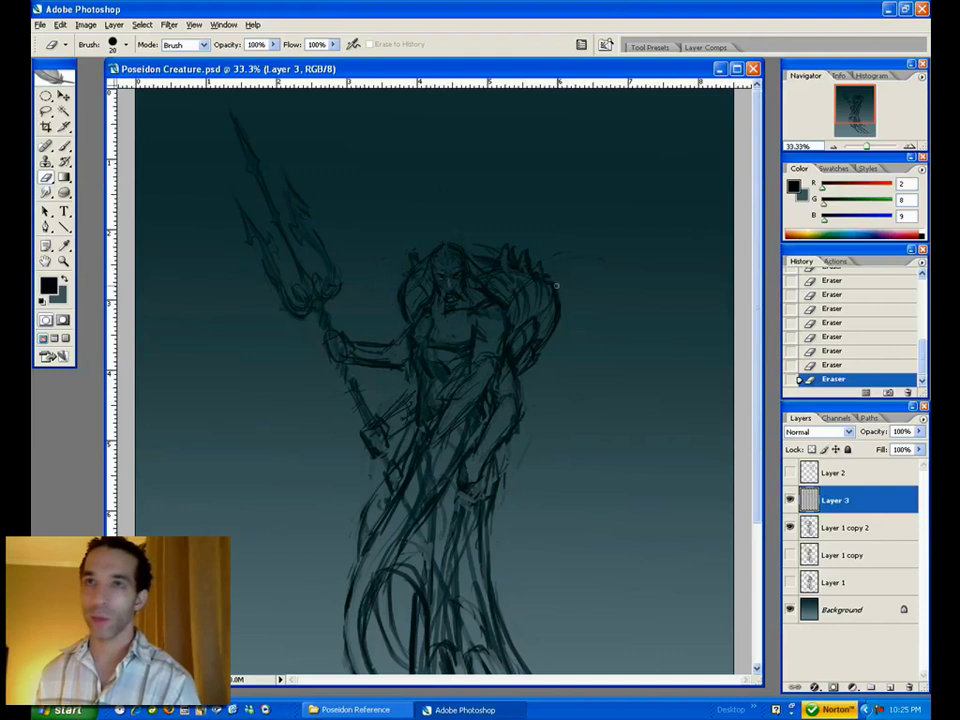
key(b)
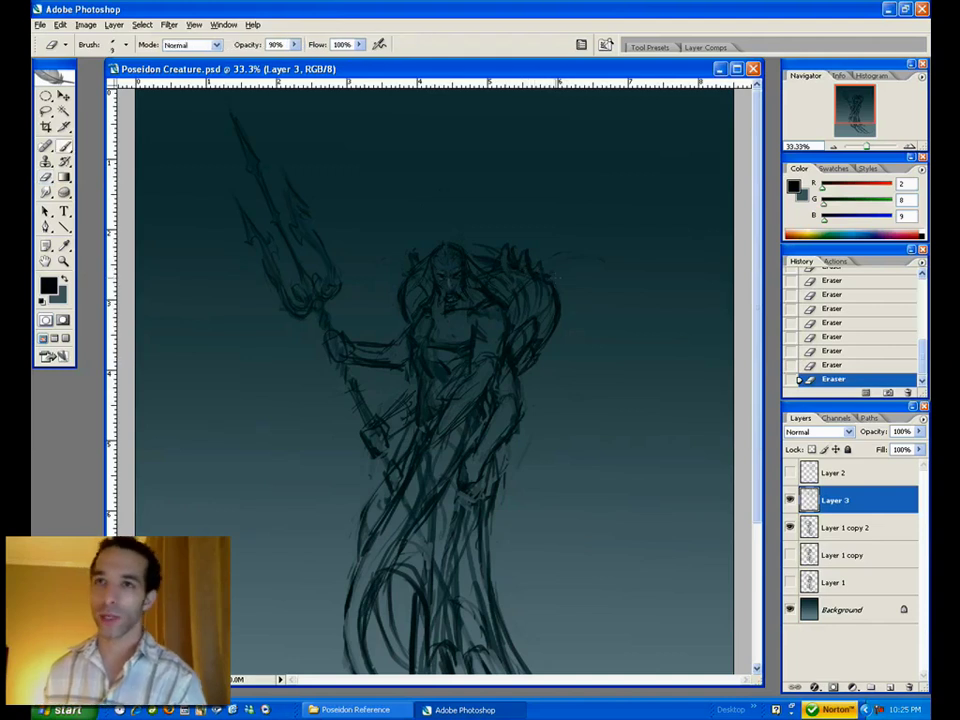
drag(538, 266, 552, 276)
drag(540, 272, 551, 277)
- Erase the excess strokes at the base of the shell spikes nearest the head on Layer 3
key(e)
mouse_move(493, 268)
mouse_down()
mouse_move(484, 262)
mouse_move(496, 268)
mouse_up()
drag(490, 264, 499, 269)
drag(492, 262, 503, 269)
drag(496, 262, 505, 267)
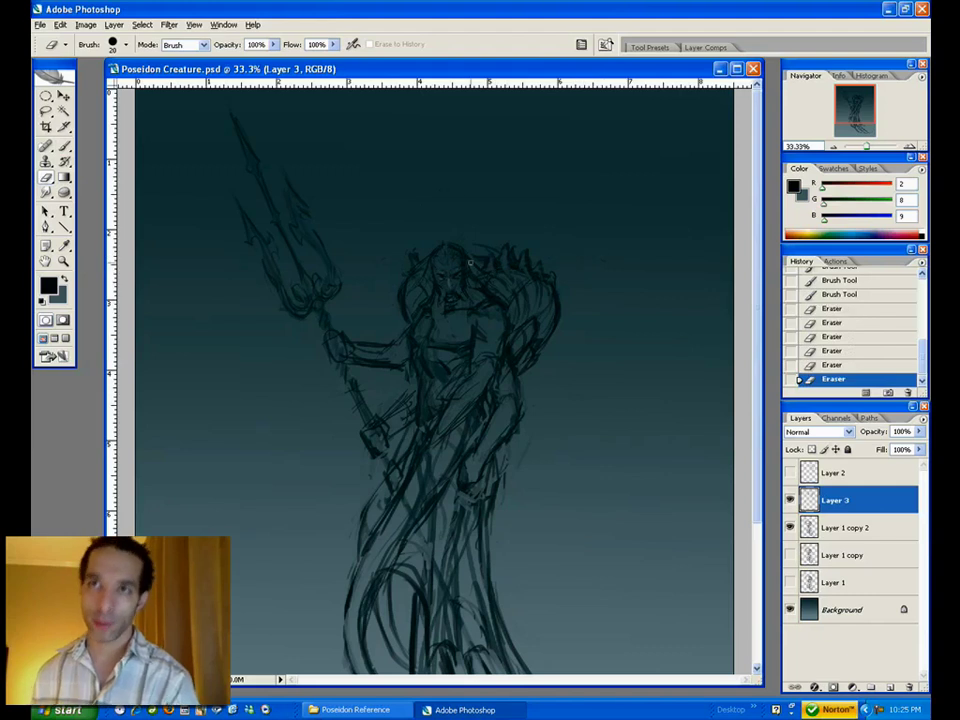
- Sketch hair strands down the trident-arm side of the face with a slightly larger brush
key(b)
key(bracketright)
drag(430, 266, 427, 278)
drag(432, 270, 430, 282)
drag(436, 273, 433, 283)
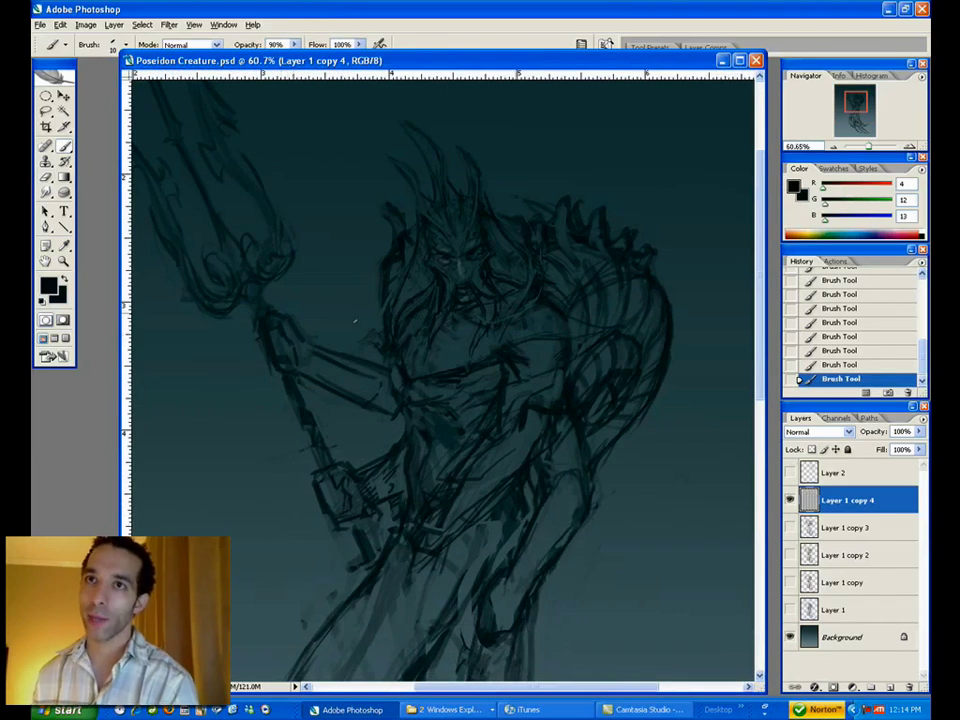
- Erase rough lines around the trident-holding hand and wrist on Layer 1 copy 4
key(e)
click(264, 336)
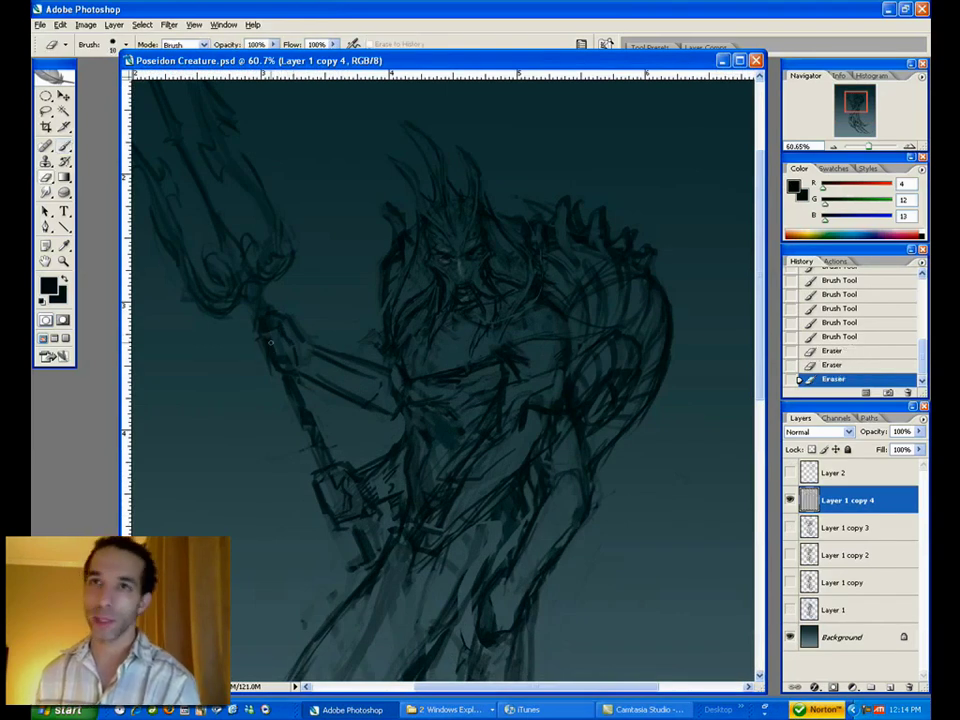
drag(273, 369, 358, 349)
drag(300, 322, 289, 378)
- Redraw the forearm contour of the trident arm between the wrist and the elbow
key(b)
mouse_move(345, 361)
mouse_down()
mouse_move(318, 347)
mouse_move(355, 367)
mouse_up()
drag(325, 352, 358, 367)
drag(335, 358, 382, 375)
drag(350, 364, 388, 377)
- Erase stray lines beside the lower chest and the lowered arm with a larger eraser
drag(522, 312, 492, 246)
key(e)
mouse_move(345, 282)
mouse_down()
mouse_move(315, 318)
mouse_move(366, 328)
mouse_up()
drag(501, 333, 495, 361)
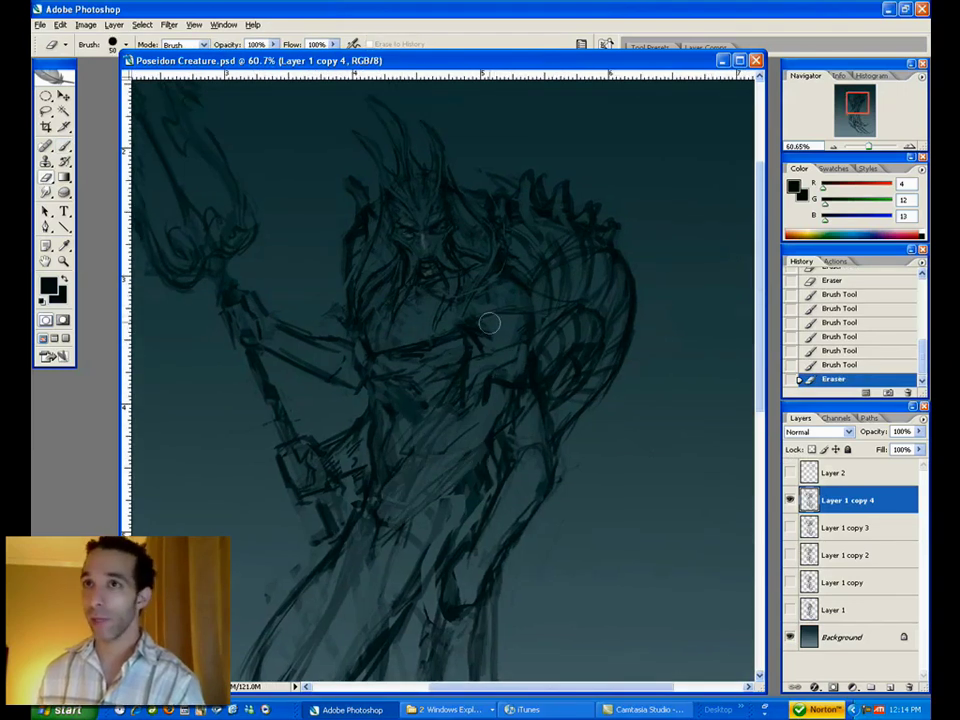
drag(530, 460, 505, 430)
- Lasso the lowered arm and rotate it outward, away from the hip
key(l)
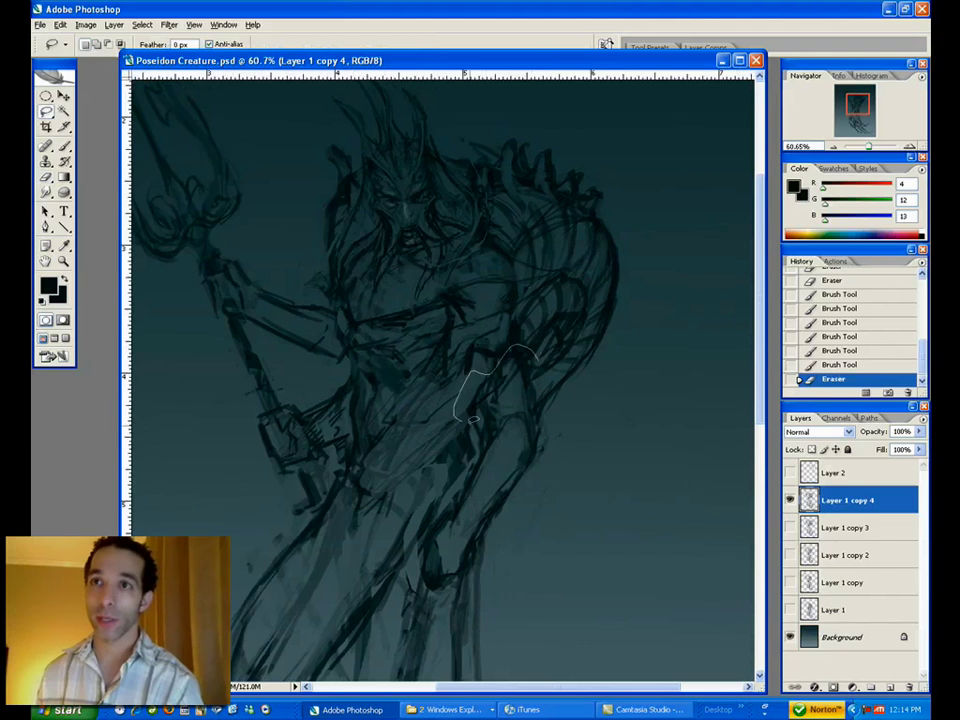
drag(457, 402, 476, 242)
click(60, 24)
mouse_move(110, 251)
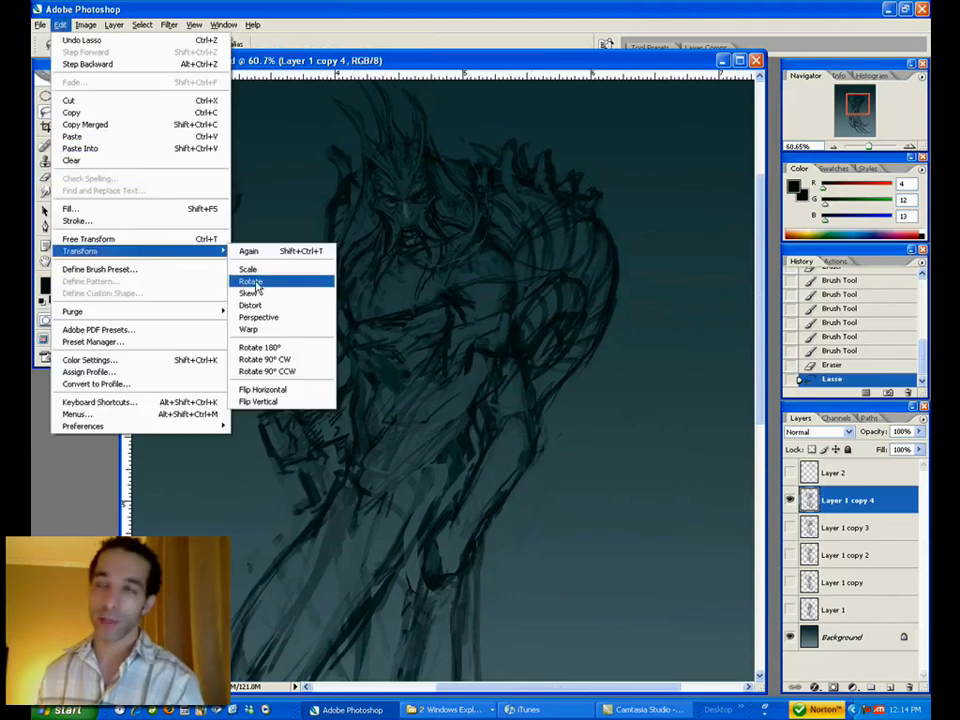
click(250, 274)
drag(350, 355, 362, 394)
key(Return)
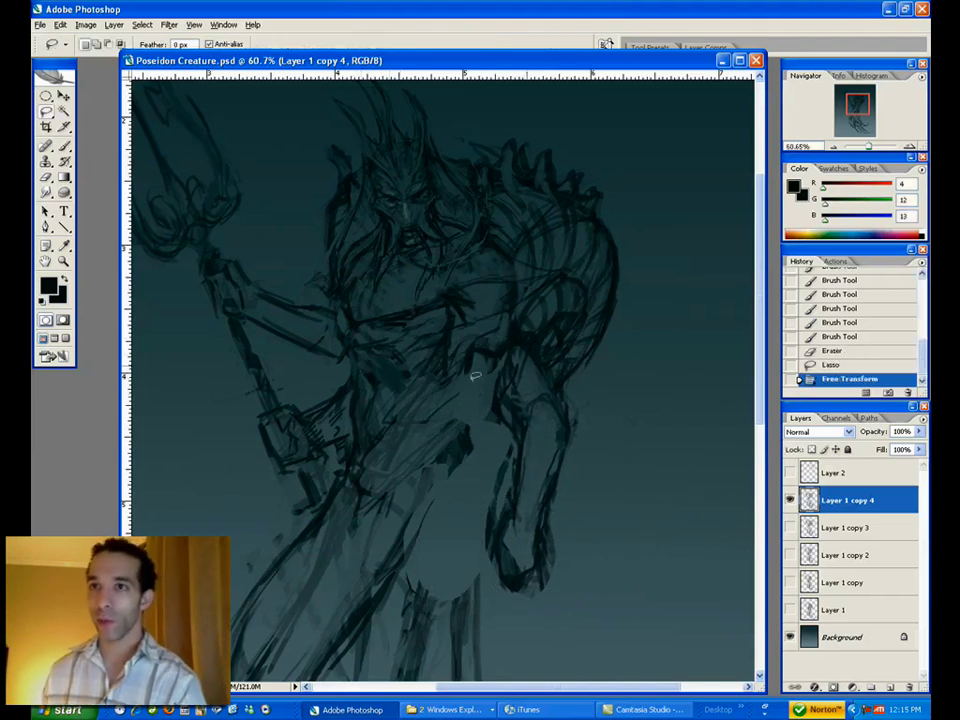
- Lasso only the lowered forearm and hand, swing them further outward with Free Transform, and deselect
drag(522, 390, 482, 500)
click(60, 24)
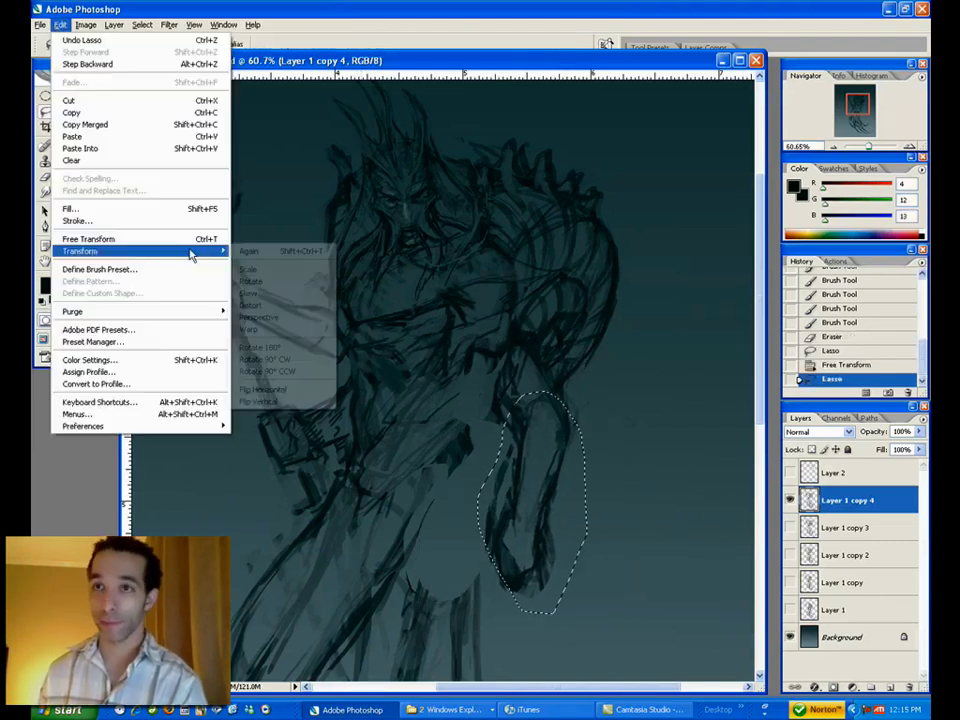
click(190, 238)
drag(446, 411, 431, 440)
key(Return)
key(ctrl+d)
- Redraw the inner contour of the lowered forearm and the outline of its hand
key(b)
drag(544, 538, 530, 490)
drag(527, 485, 534, 535)
drag(528, 505, 556, 570)
drag(528, 450, 546, 525)
mouse_move(540, 505)
mouse_down()
mouse_move(549, 545)
mouse_move(540, 550)
mouse_up()
drag(537, 540, 538, 575)
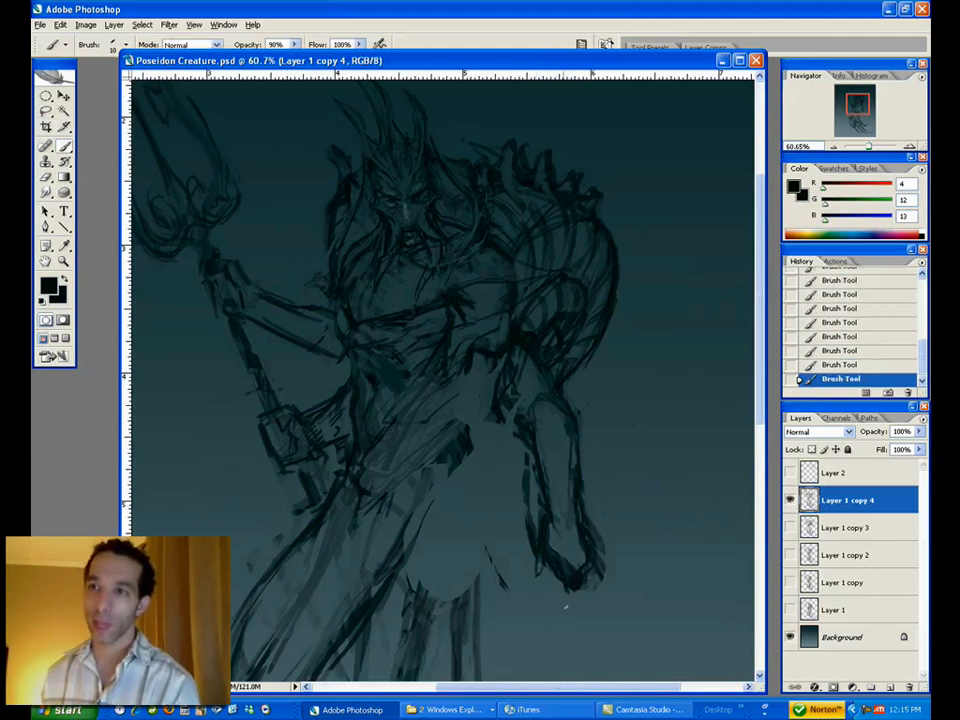
- Erase excess strokes around the lowered hand and along the inner edge of the forearm
key(e)
drag(606, 561, 602, 530)
drag(602, 532, 606, 574)
drag(606, 562, 604, 581)
mouse_move(571, 537)
mouse_down()
mouse_move(523, 491)
mouse_move(517, 460)
mouse_move(526, 508)
mouse_up()
drag(525, 500, 531, 549)
drag(530, 545, 532, 516)
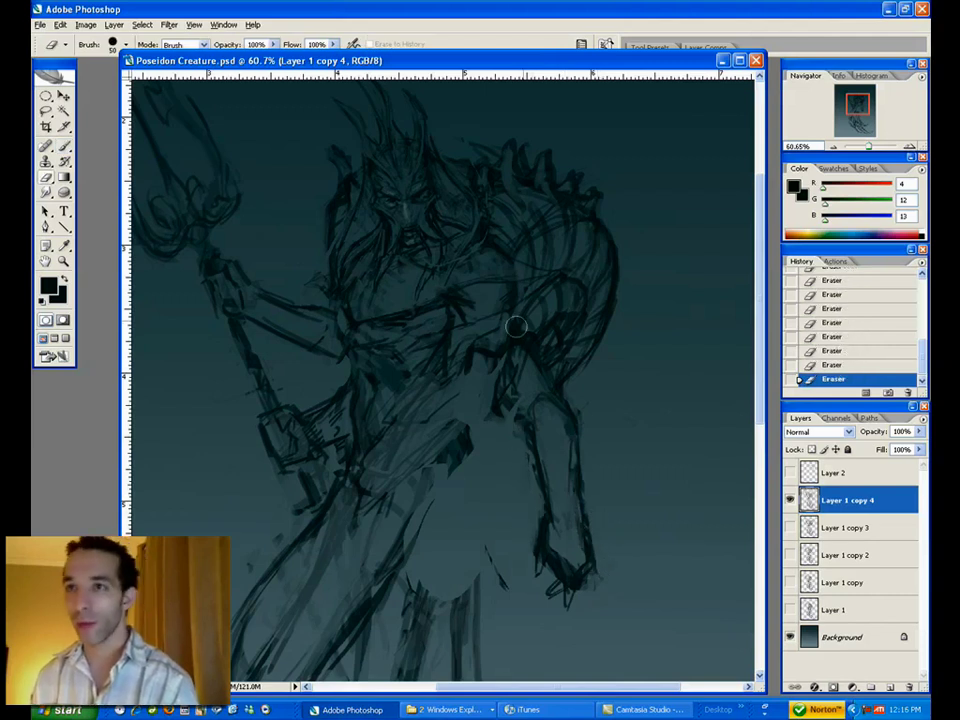
- Draw the side contour of the torso from below the chest over the hip and down into the upper tentacles
scroll(560, 438, down, 2)
key(b)
drag(486, 318, 484, 372)
drag(484, 312, 483, 360)
drag(484, 328, 487, 378)
drag(491, 372, 492, 430)
drag(491, 382, 482, 455)
drag(493, 410, 457, 521)
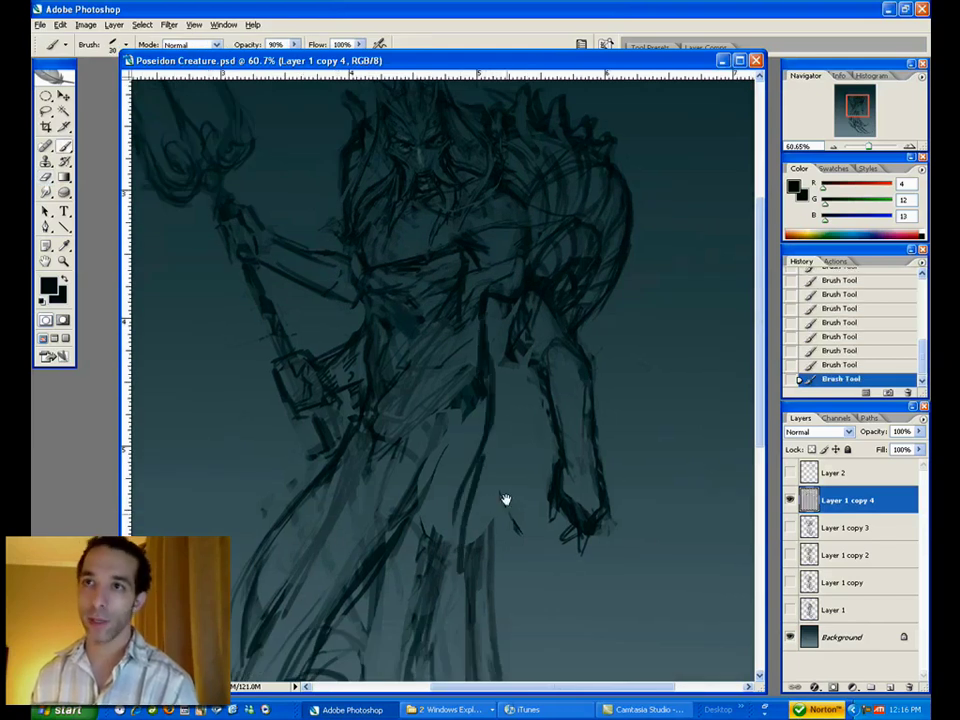
scroll(490, 480, down, 3)
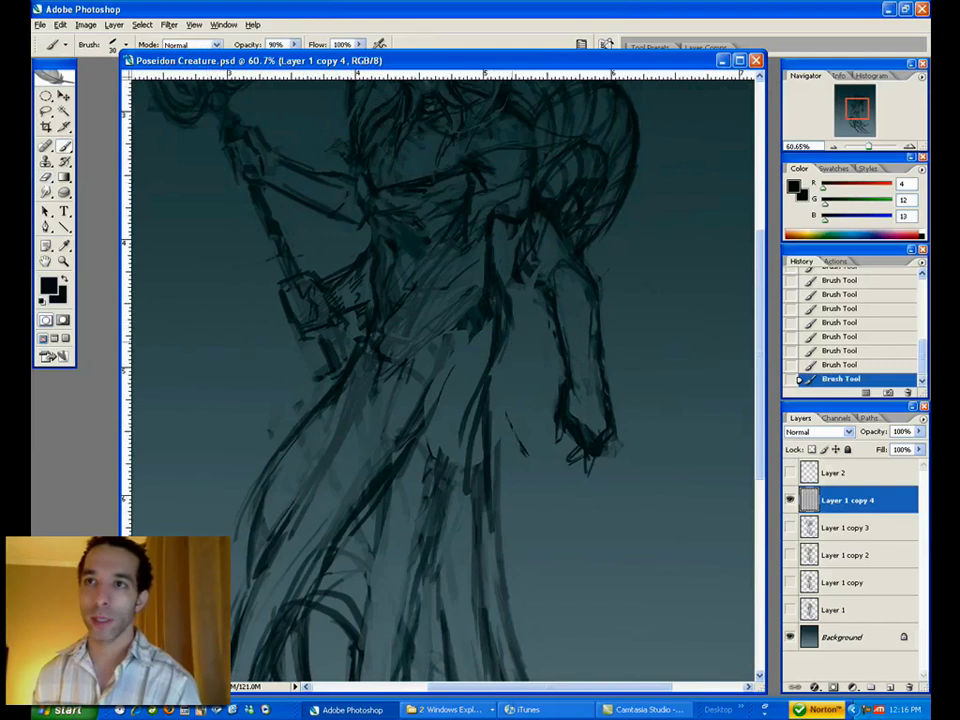
- Erase the upper part of the torso's side contour just below the chest
drag(529, 360, 504, 500)
key(z)
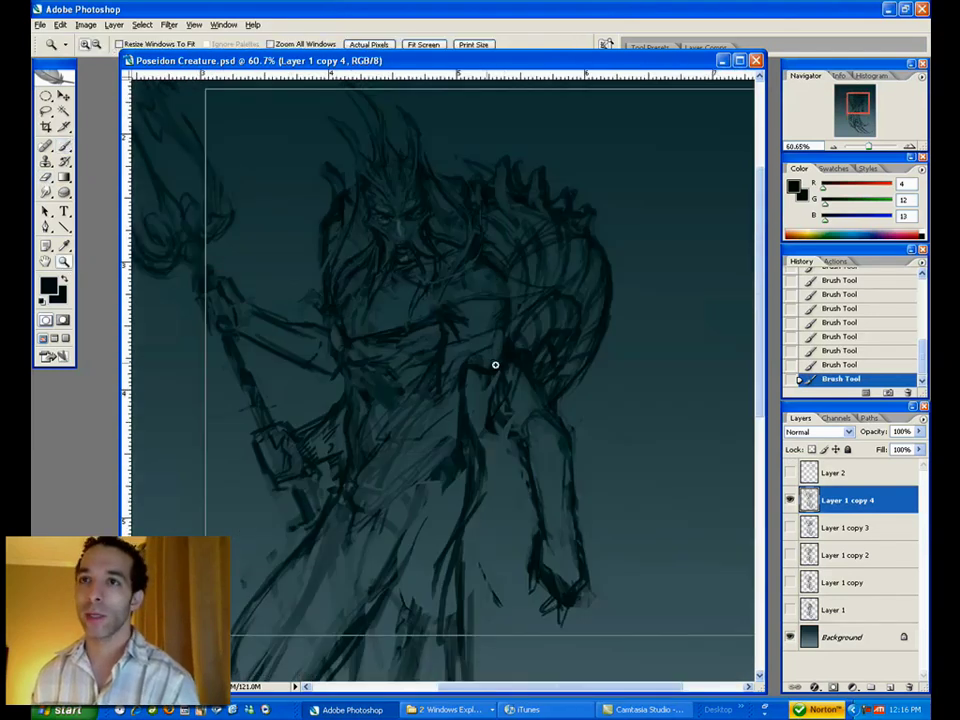
click(484, 363)
drag(474, 366, 524, 370)
key(e)
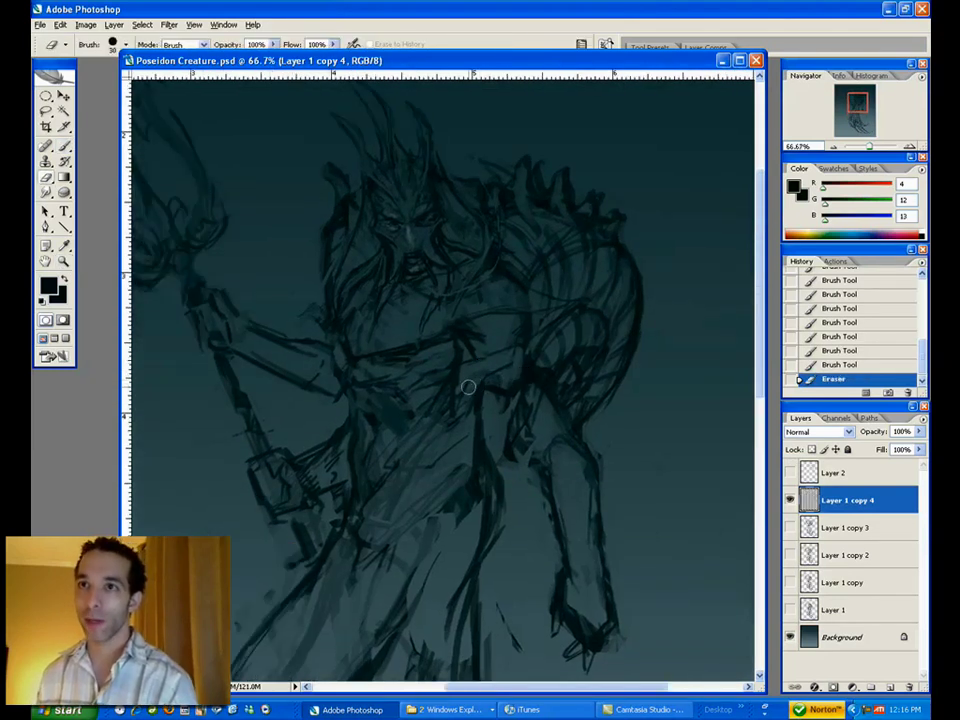
mouse_move(466, 380)
mouse_down()
mouse_move(448, 413)
mouse_move(481, 418)
mouse_up()
- Sketch the side of the ribcage and a chest line running toward the lowered arm's shoulder
key(b)
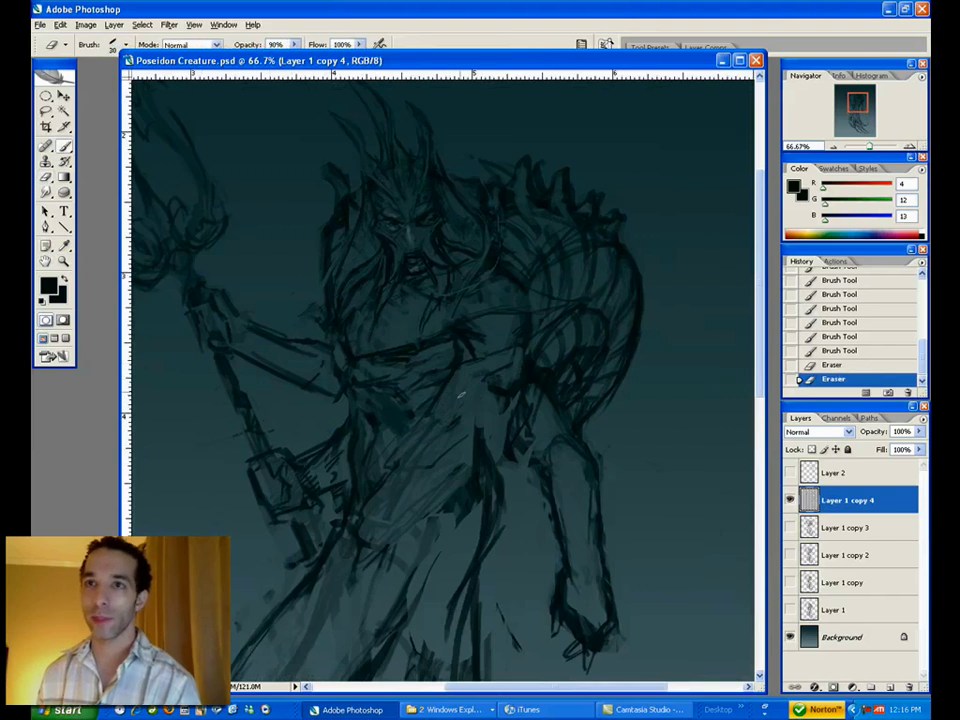
drag(479, 367, 499, 367)
drag(484, 374, 502, 360)
drag(482, 372, 504, 372)
mouse_move(464, 326)
mouse_down()
mouse_move(515, 327)
mouse_move(524, 308)
mouse_up()
- Draw the upper-arm contour below the shoulder on the shell side with short overlapping strokes
key(e)
key(b)
drag(519, 297, 528, 320)
drag(525, 310, 528, 328)
drag(527, 316, 526, 340)
drag(528, 328, 525, 345)
drag(545, 328, 538, 342)
- Clean up the upper-arm line with the eraser and extend it with darker strokes toward the elbow
key(e)
mouse_move(522, 326)
mouse_down()
mouse_move(541, 343)
mouse_move(538, 332)
mouse_up()
key(b)
drag(531, 323, 542, 340)
drag(535, 330, 547, 349)
drag(533, 332, 541, 348)
mouse_move(531, 334)
mouse_down()
mouse_move(542, 350)
mouse_move(532, 377)
mouse_move(543, 370)
mouse_up()
- Sketch the side of the waist and a line from the lower ribs across toward the elbow
key(e)
key(b)
mouse_move(484, 376)
mouse_down()
mouse_move(470, 380)
mouse_move(504, 390)
mouse_up()
mouse_move(470, 392)
mouse_down()
mouse_move(508, 396)
mouse_move(476, 370)
mouse_up()
drag(456, 380, 480, 367)
mouse_move(464, 372)
mouse_down()
mouse_move(496, 368)
mouse_move(482, 406)
mouse_move(523, 388)
mouse_move(532, 368)
mouse_move(566, 370)
mouse_up()
- Add short shading strokes to the abdomen just below the ribs
key(e)
key(b)
drag(462, 402, 450, 394)
drag(456, 386, 440, 404)
drag(458, 392, 450, 412)
drag(460, 396, 446, 411)
drag(466, 396, 452, 410)
drag(462, 400, 451, 412)
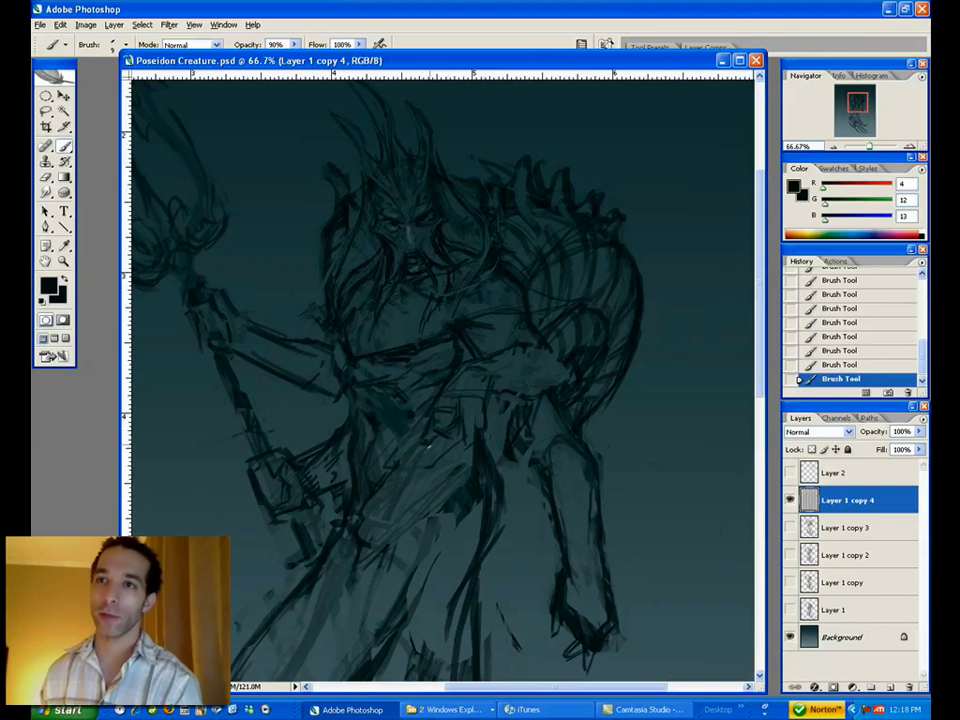
- Sketch the waist below the ribs and refine the abdomen lines toward the opposite hip
mouse_move(465, 413)
mouse_down()
mouse_move(496, 329)
mouse_move(532, 402)
mouse_move(530, 436)
mouse_up()
key(e)
mouse_move(382, 431)
mouse_down()
mouse_move(421, 410)
mouse_move(398, 440)
mouse_up()
key(b)
mouse_move(387, 452)
mouse_down()
mouse_move(322, 522)
mouse_move(345, 495)
mouse_up()
- Erase the rough lines at the elbow and redraw the lowered arm's inner contour from upper arm to elbow
key(e)
mouse_move(561, 378)
mouse_down()
mouse_move(546, 465)
mouse_move(556, 426)
mouse_up()
key(b)
drag(546, 350, 536, 380)
drag(543, 376, 539, 410)
mouse_move(544, 390)
mouse_down()
mouse_move(535, 433)
mouse_move(531, 420)
mouse_up()
drag(541, 400, 530, 446)
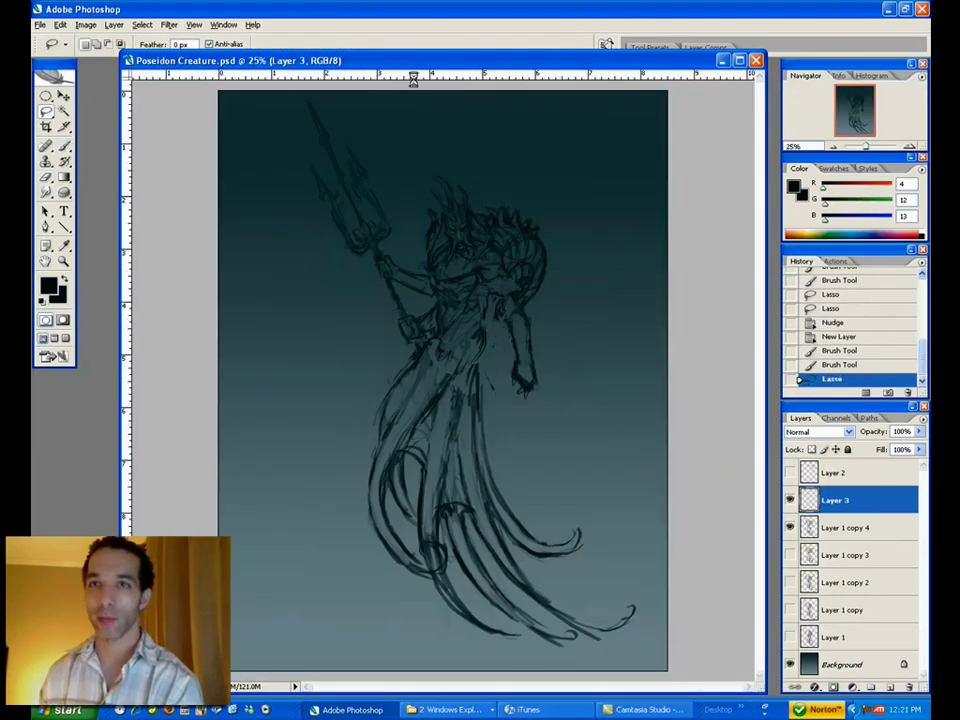
- Lasso the figure's upper body together with the trident and try to free-transform the selection on Layer 3
drag(256, 98, 264, 93)
click(60, 24)
click(260, 268)
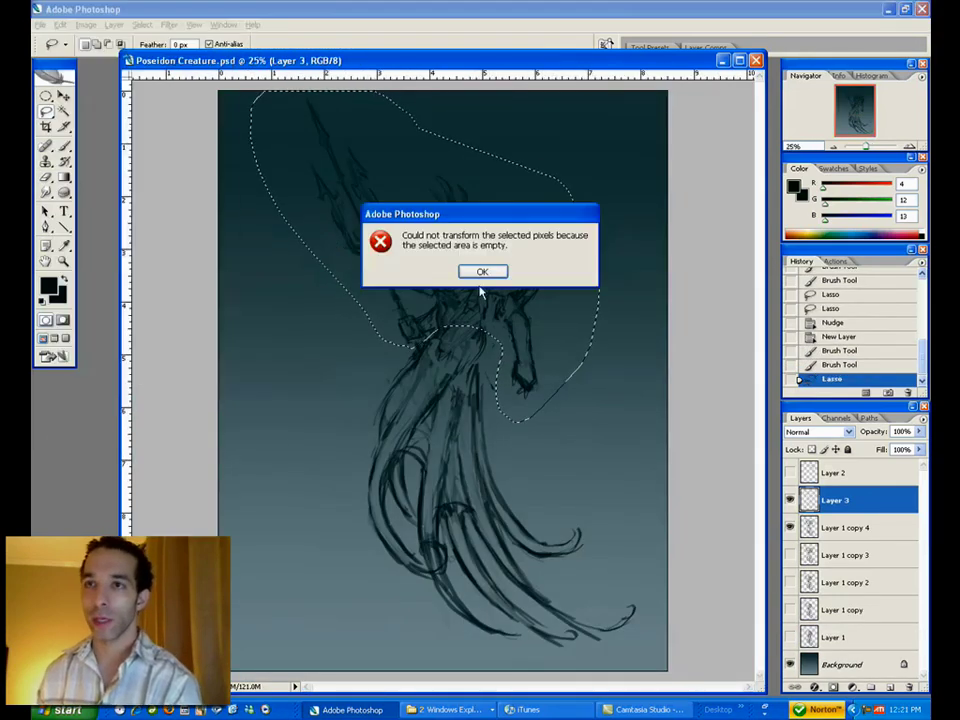
click(481, 271)
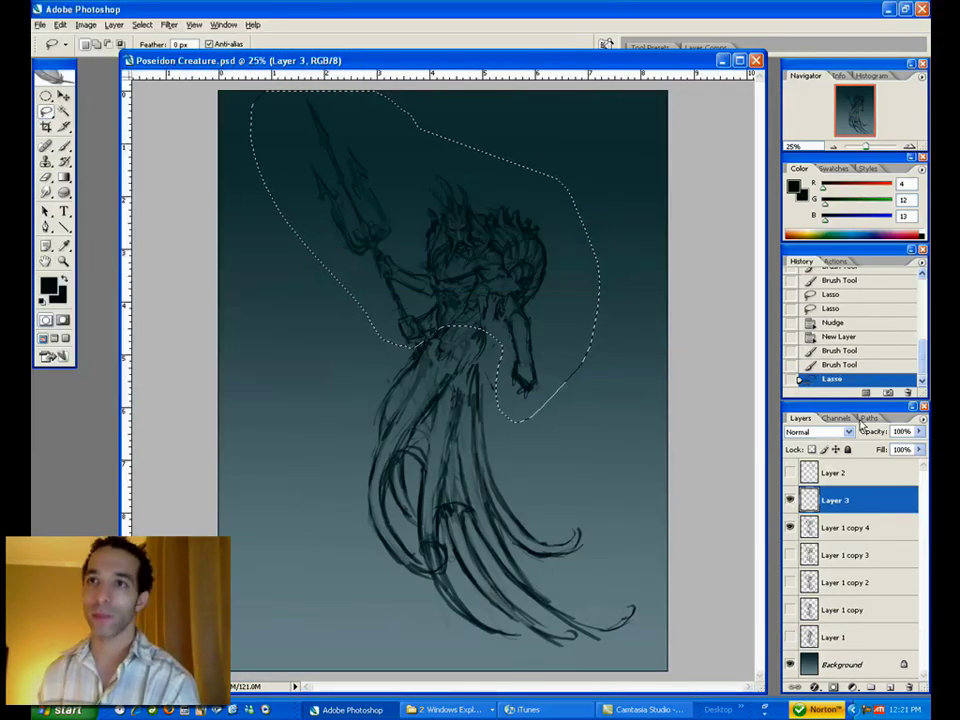
- Merge Layer 3 down into Layer 1 copy 4
key(ctrl+e)
click(790, 501)
click(790, 501)
- Rotate the selected upper body and trident about 7.1° clockwise around the waist, apply the transform and deselect
click(60, 24)
mouse_move(85, 251)
click(280, 281)
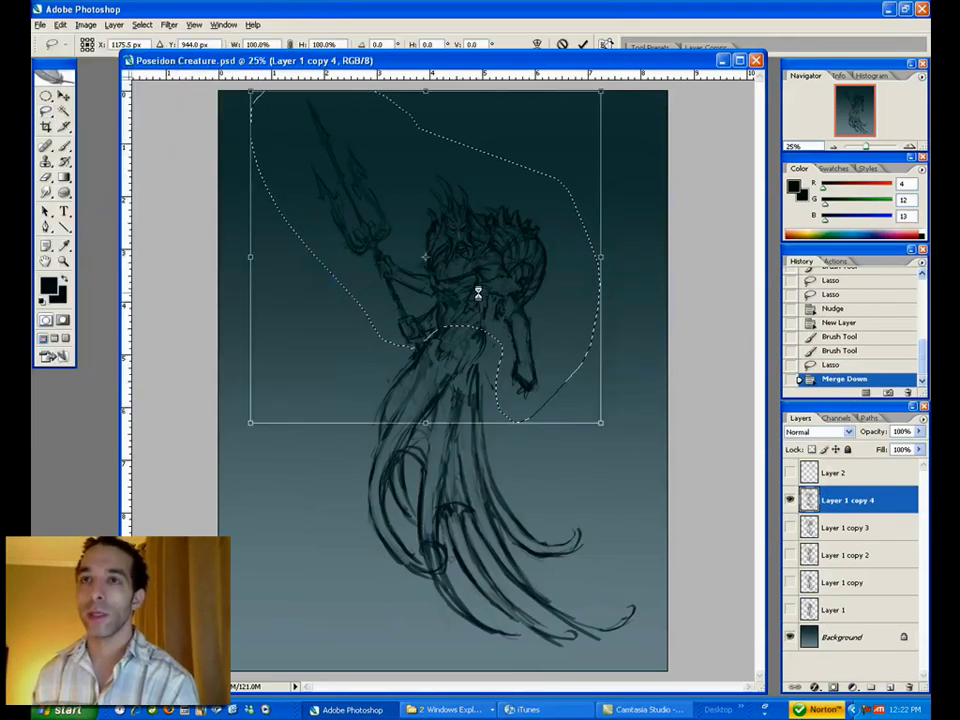
drag(653, 341, 654, 344)
key(ctrl+h)
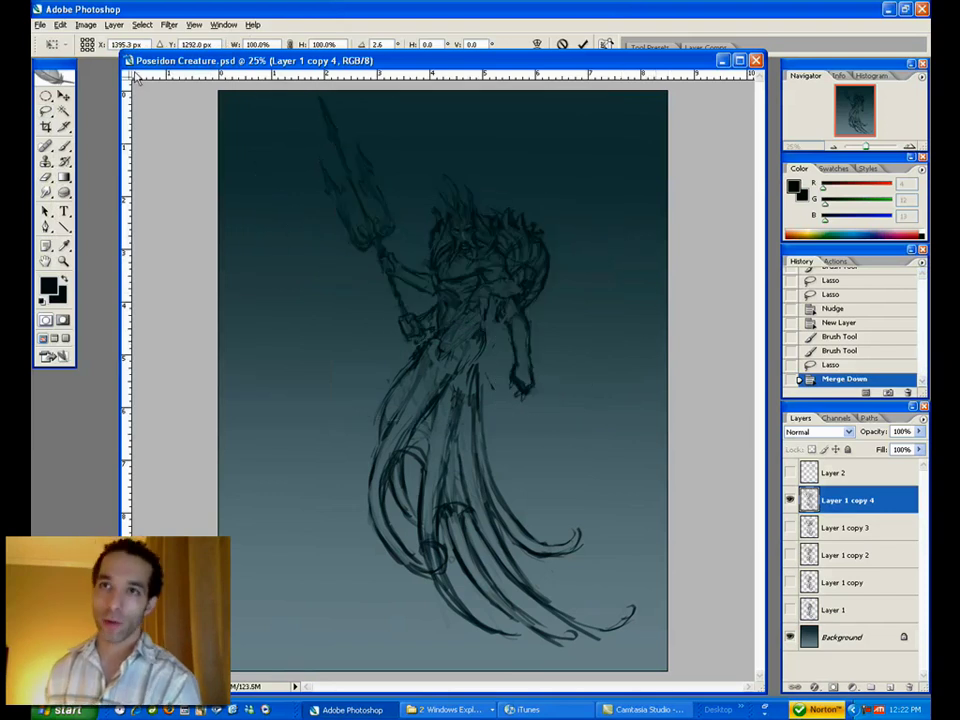
click(60, 24)
mouse_move(166, 253)
click(246, 281)
drag(614, 287, 615, 298)
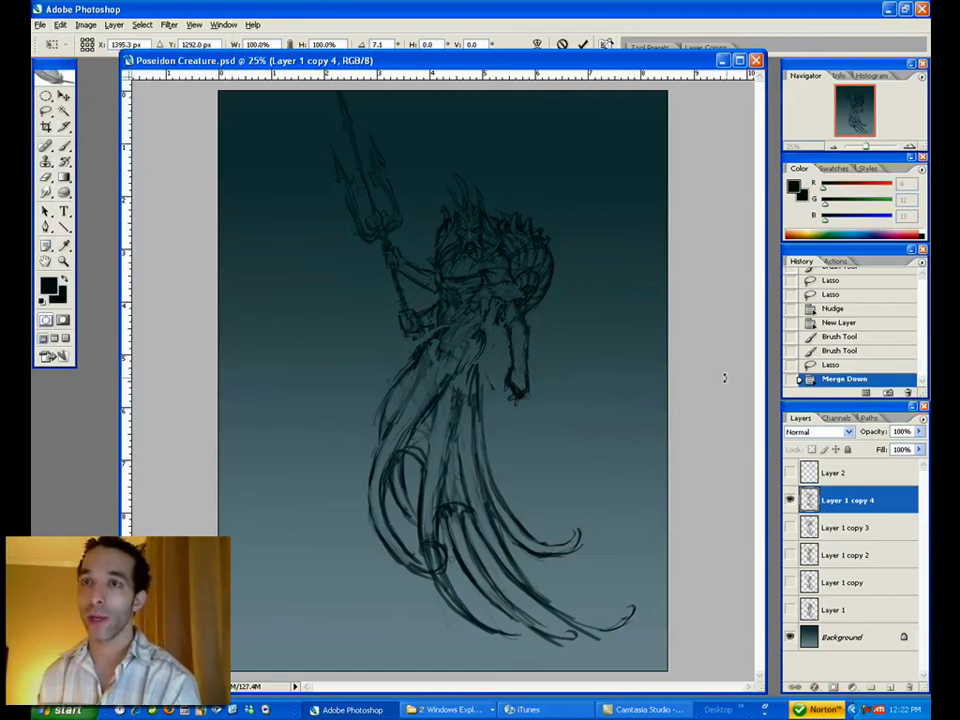
key(Return)
key(ctrl+d)
- Compare the figure before and after the upper body rotation by switching between history states
click(848, 354)
click(848, 381)
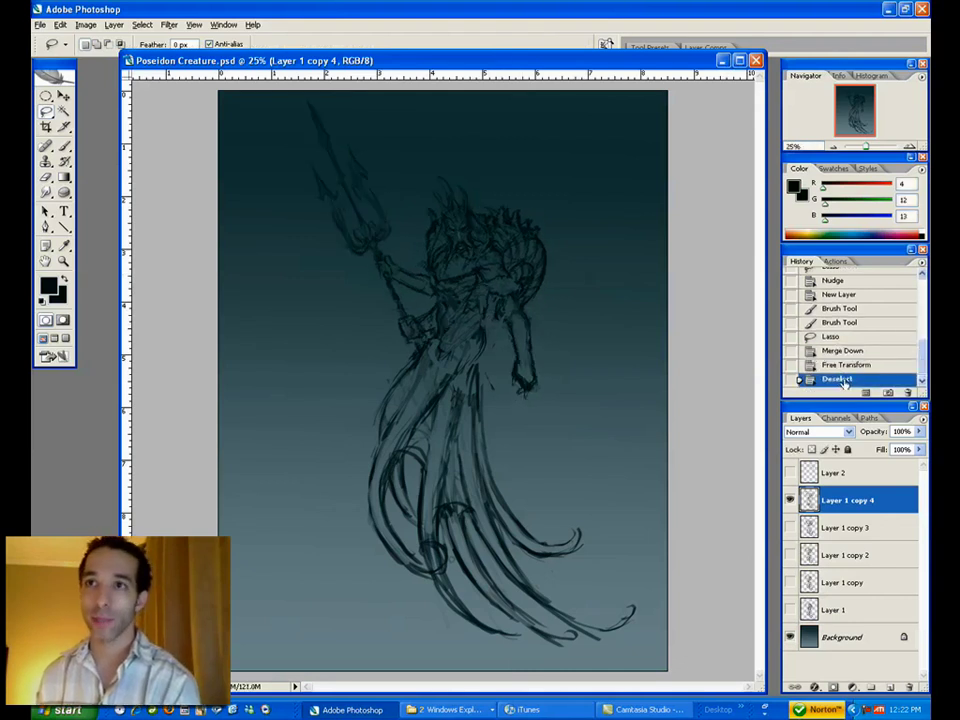
click(845, 365)
click(850, 351)
click(855, 380)
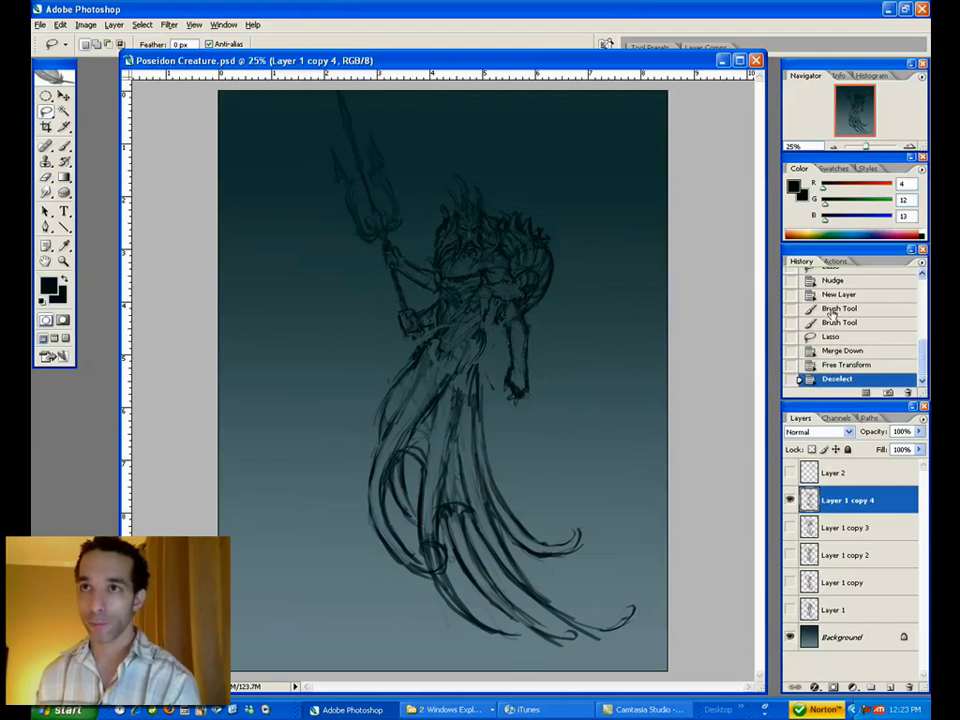
click(845, 351)
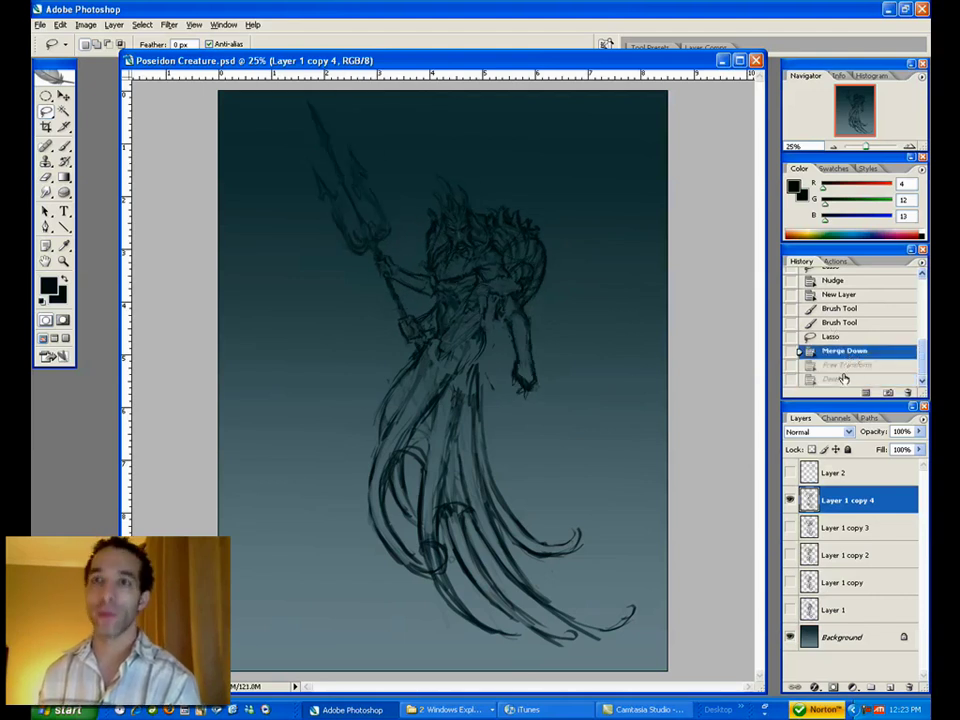
click(840, 380)
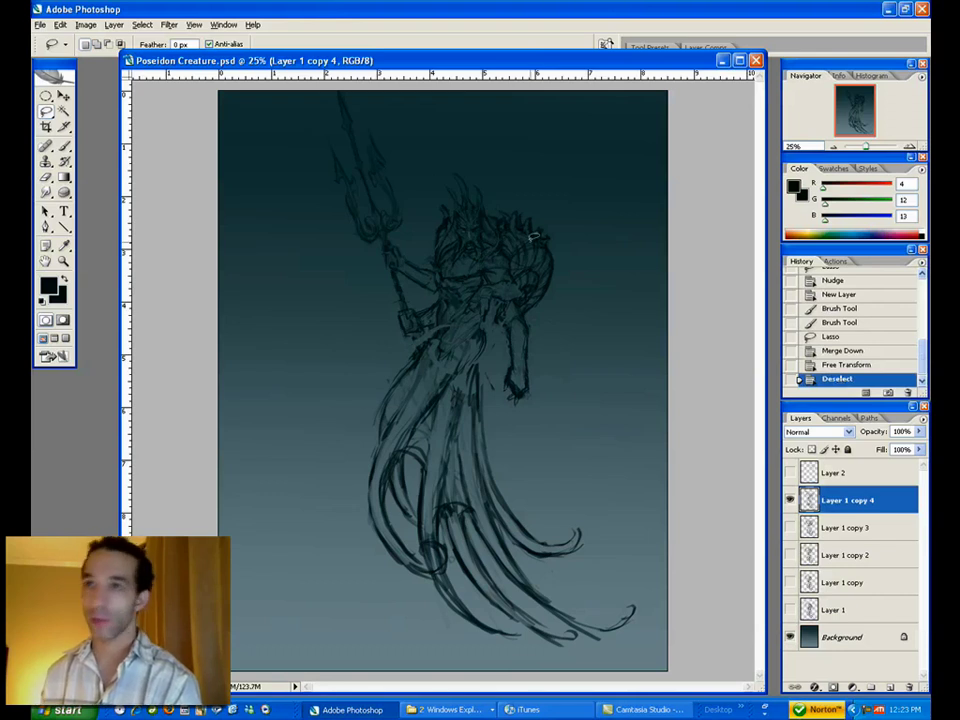
- Lasso the trident with the arms holding it and rotate them about 4.3° counterclockwise
drag(393, 100, 410, 343)
drag(437, 295, 400, 110)
click(60, 24)
click(263, 283)
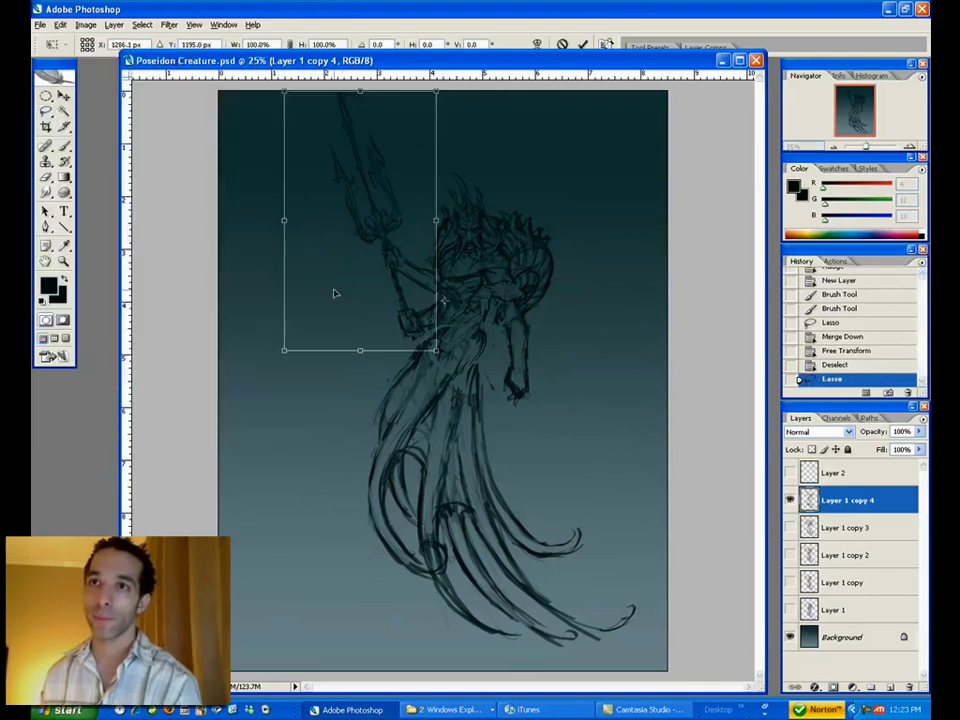
drag(257, 339, 259, 343)
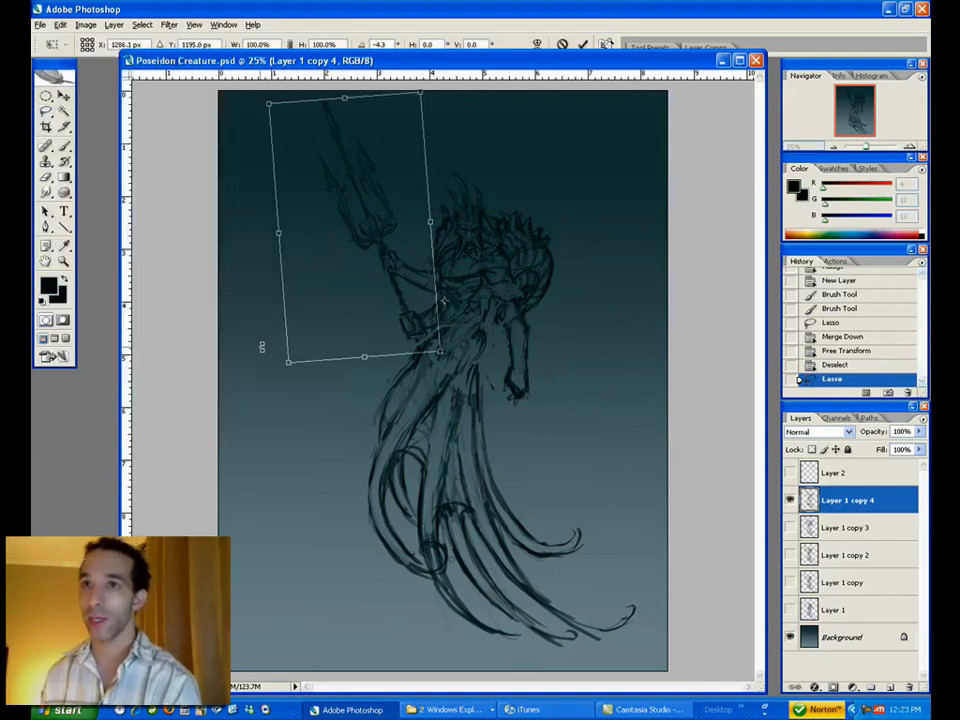
key(Return)
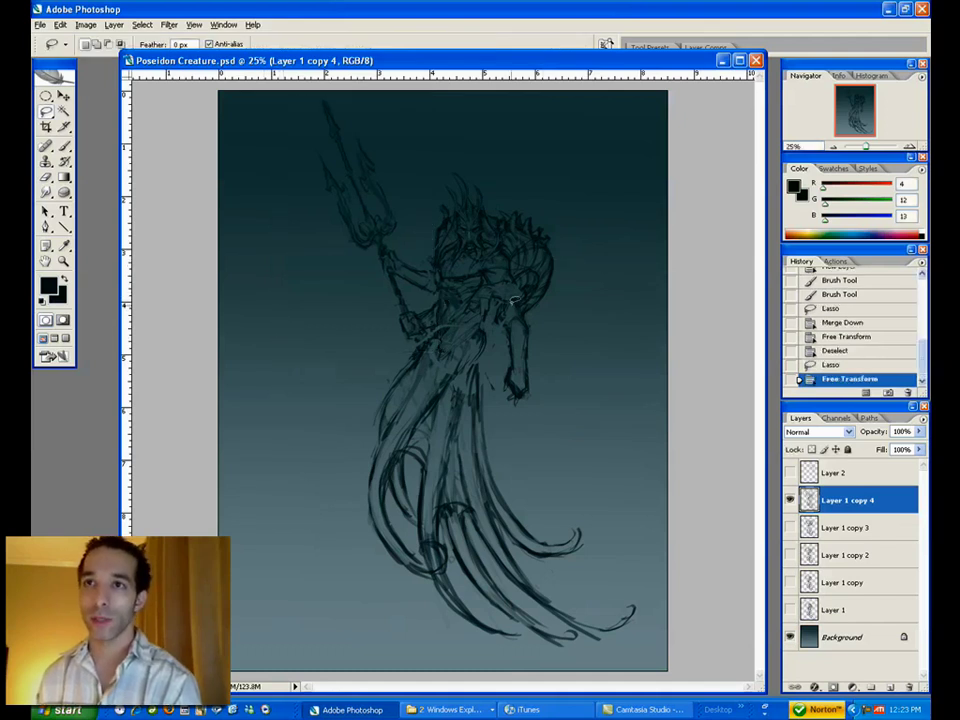
- Compare the adjusted figure with the earlier version on Layer 1 copy 3
click(791, 528)
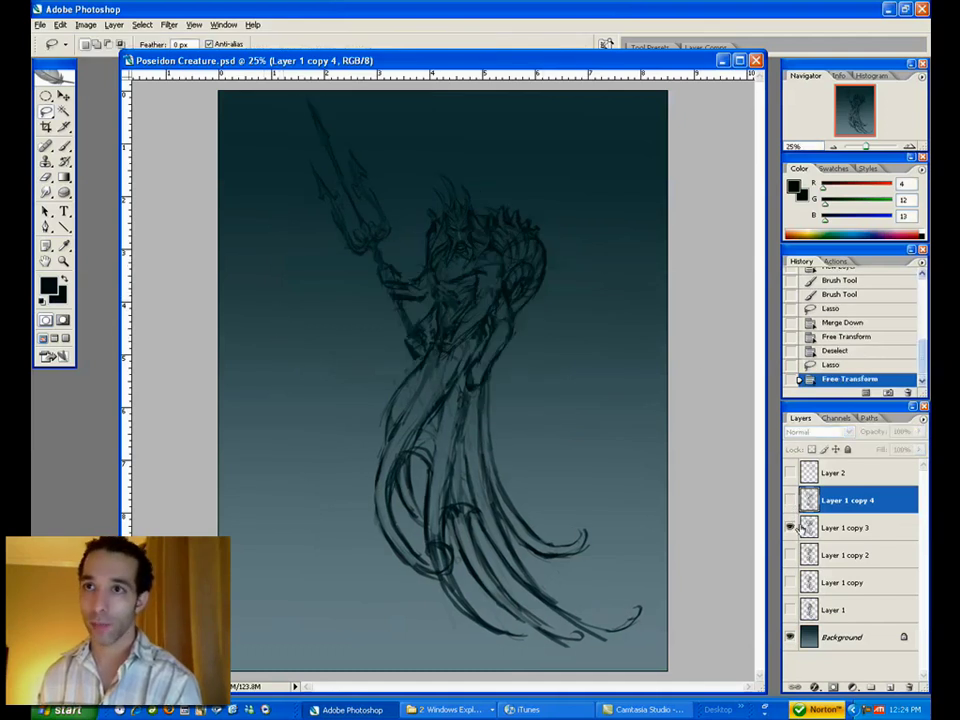
click(791, 526)
click(790, 502)
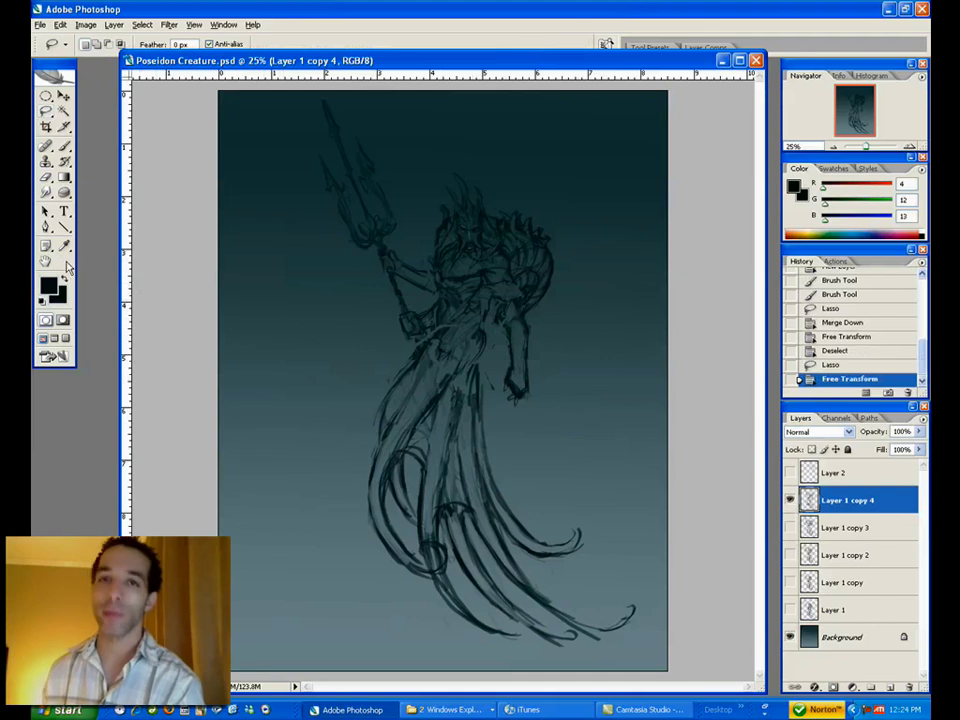
- Add brush strokes around the hip beside the lowered arm
click(62, 263)
click(426, 364)
click(491, 369)
mouse_move(491, 369)
mouse_down()
mouse_move(474, 340)
mouse_move(485, 341)
mouse_up()
key(b)
drag(489, 435, 485, 390)
click(66, 262)
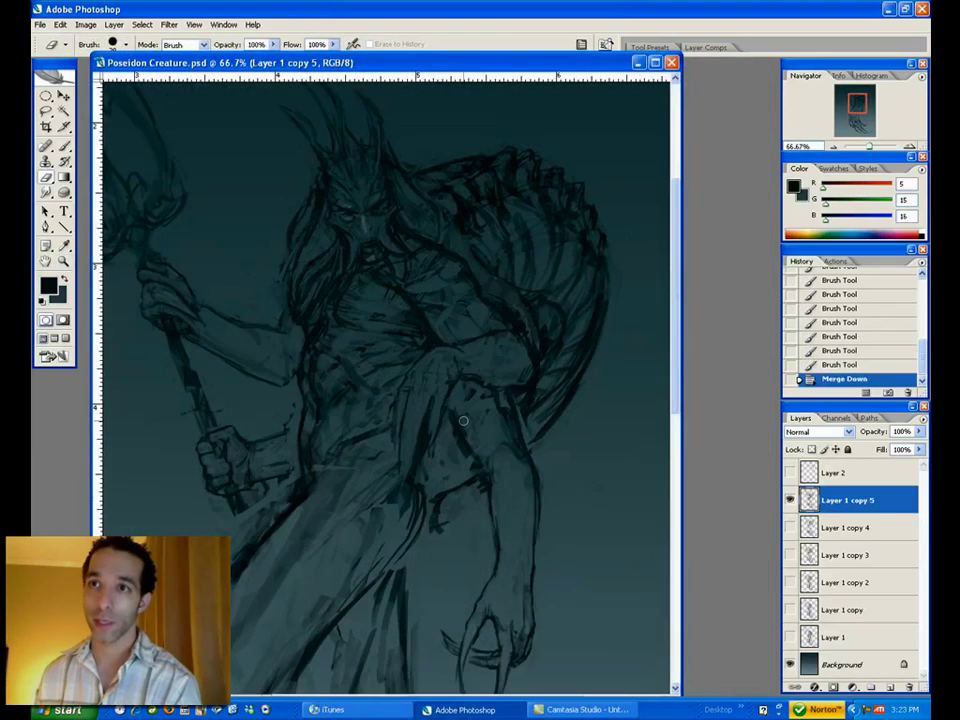
- Erase the rough dark marks inside the upper part of the lowered arm
drag(465, 419, 464, 426)
mouse_move(464, 424)
mouse_down()
mouse_move(457, 439)
mouse_move(477, 464)
mouse_move(471, 438)
mouse_up()
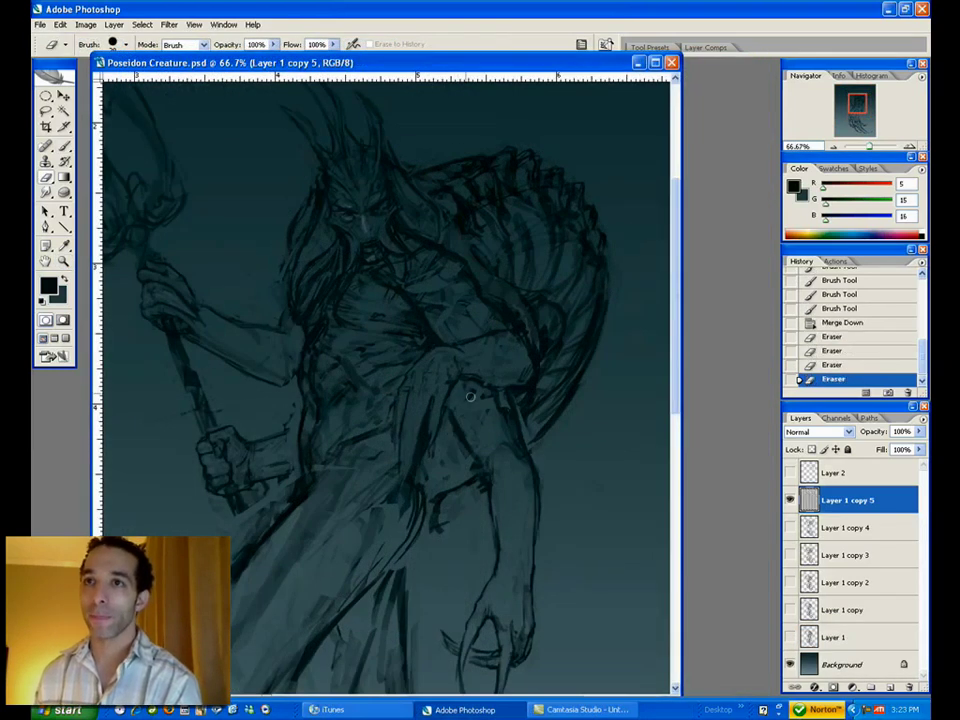
mouse_move(488, 394)
mouse_down()
mouse_move(508, 412)
mouse_move(522, 500)
mouse_up()
- Shade the lowered arm down to its clawed hand and the folded forearm with a sampled dark teal and larger brush
key(b)
alt+click(505, 424)
key(bracketright)
key(bracketright)
key(bracketright)
drag(522, 490, 528, 560)
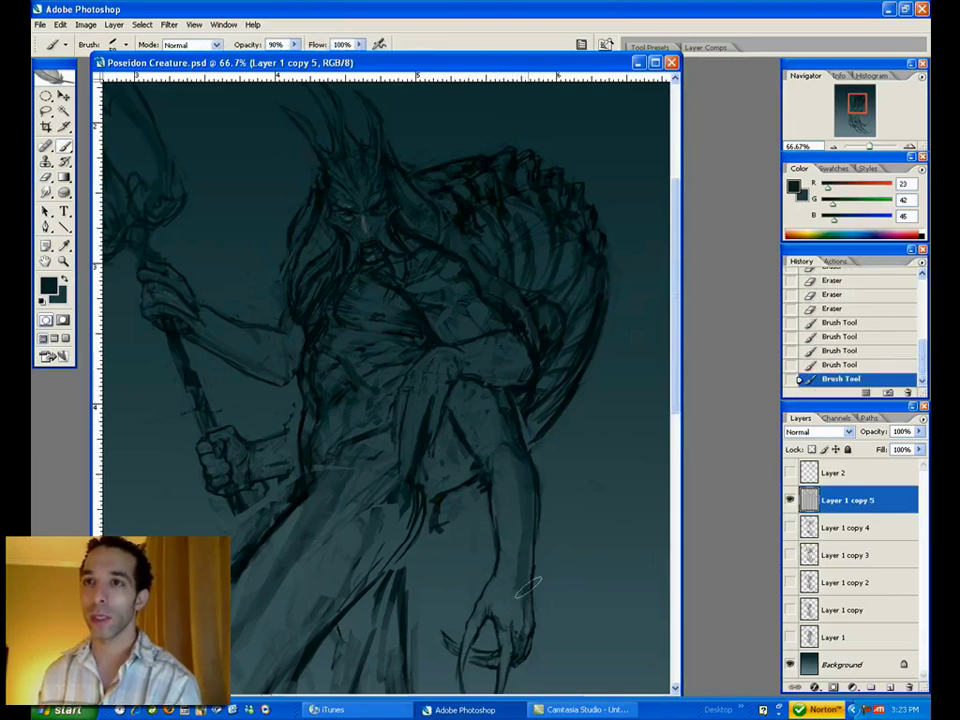
drag(526, 618, 522, 636)
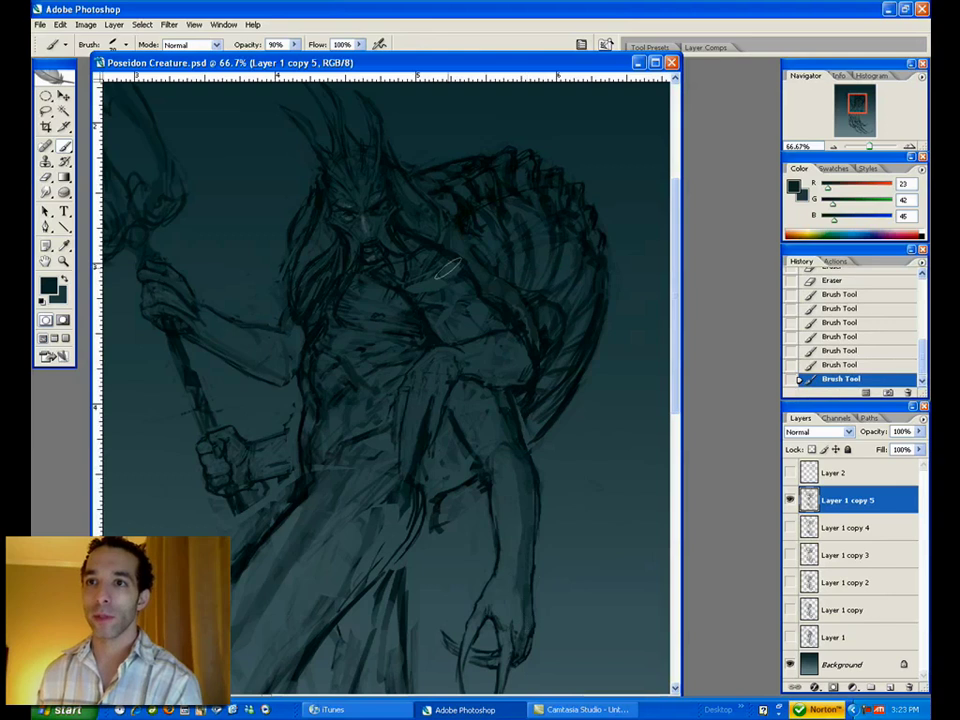
drag(468, 356, 523, 377)
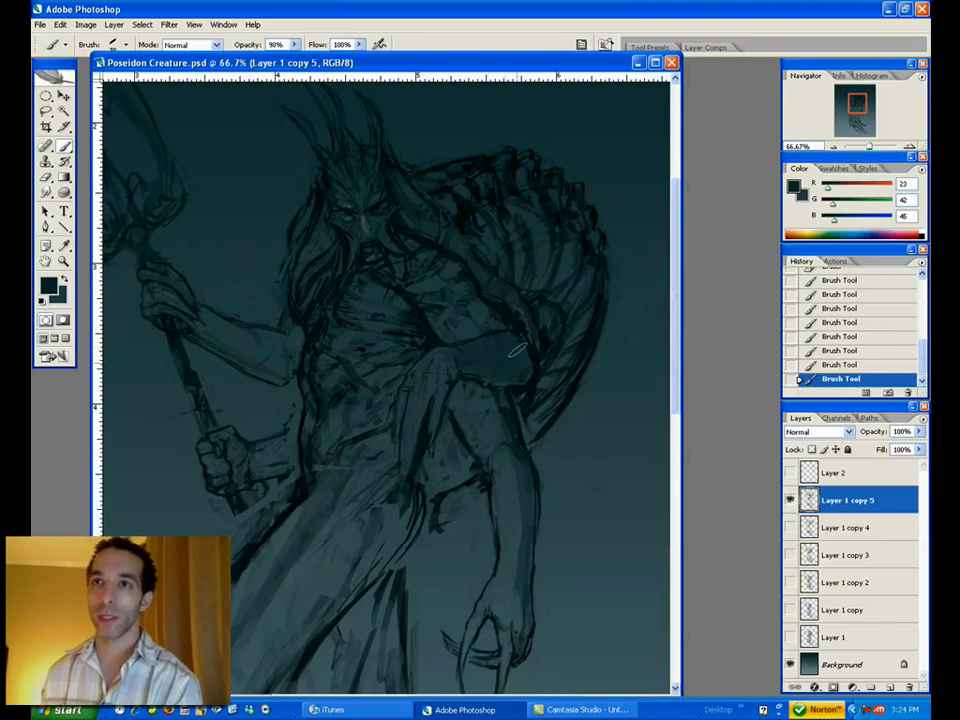
- Erase the rough lines on the chest and upper arm just below the shoulder with a smaller eraser
mouse_move(451, 486)
mouse_down()
mouse_move(489, 416)
mouse_move(493, 477)
mouse_up()
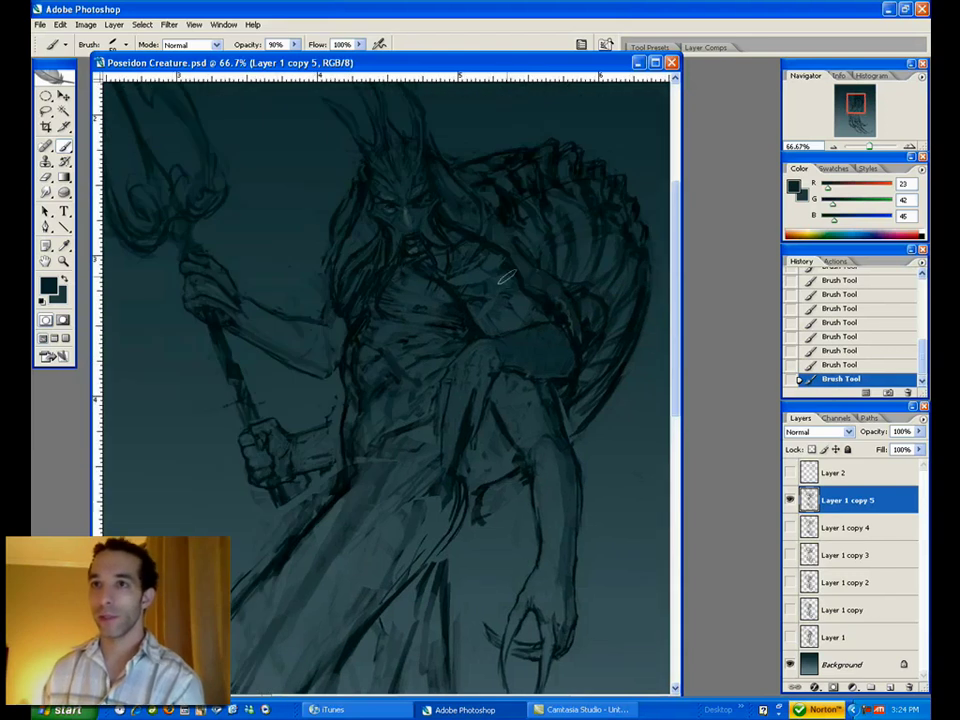
key(e)
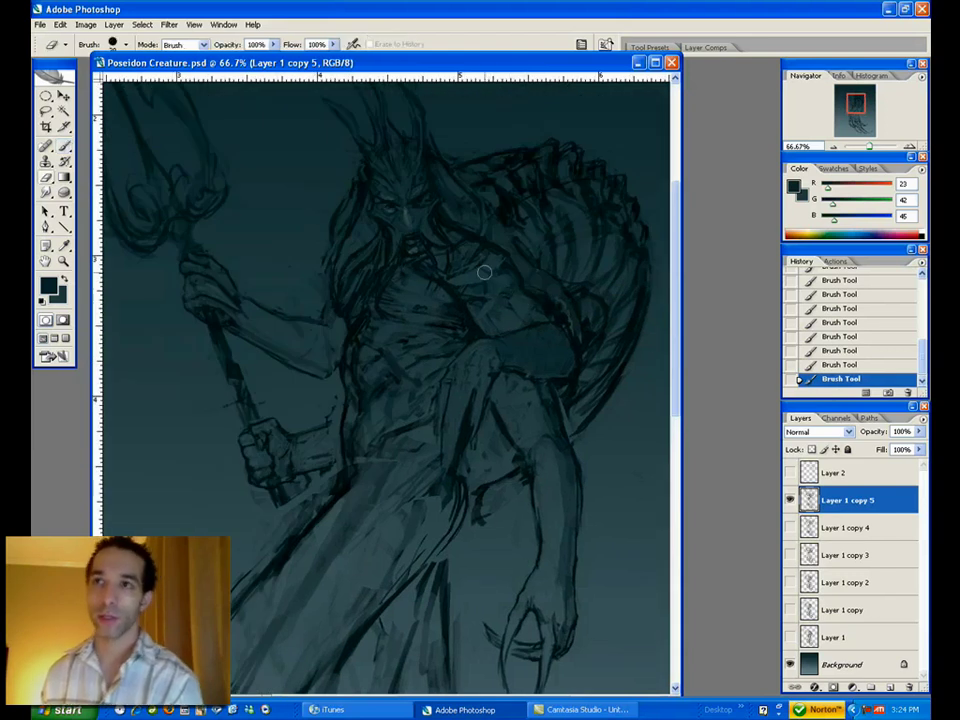
click(485, 265)
key([)
mouse_move(480, 272)
mouse_down()
mouse_move(437, 278)
mouse_move(478, 281)
mouse_move(463, 249)
mouse_move(476, 255)
mouse_move(506, 281)
mouse_move(491, 313)
mouse_move(472, 297)
mouse_up()
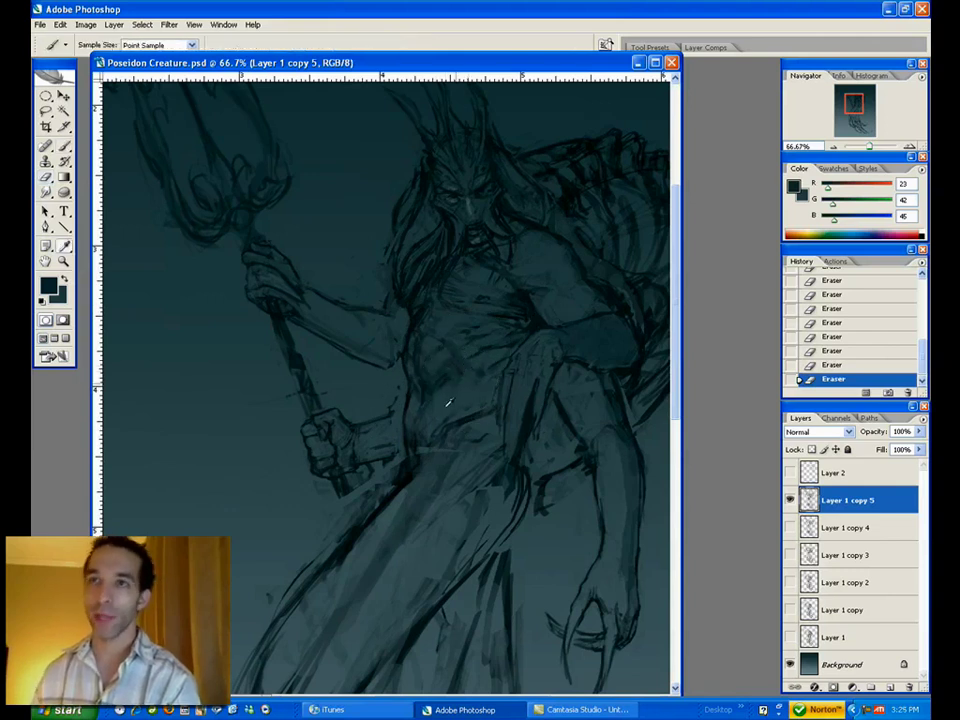
- Shade the lower abdomen toward the hip with short strokes in a tone sampled from the torso
alt+click(455, 390)
drag(436, 434, 455, 415)
drag(440, 430, 459, 415)
drag(442, 427, 467, 414)
drag(449, 427, 471, 414)
mouse_move(470, 416)
mouse_down()
mouse_move(450, 435)
mouse_move(480, 409)
mouse_move(495, 422)
mouse_up()
- Sample the dark line colour near the raised elbow and erase stray marks around the forearm, trident shaft and lower wrist
drag(406, 322, 371, 335)
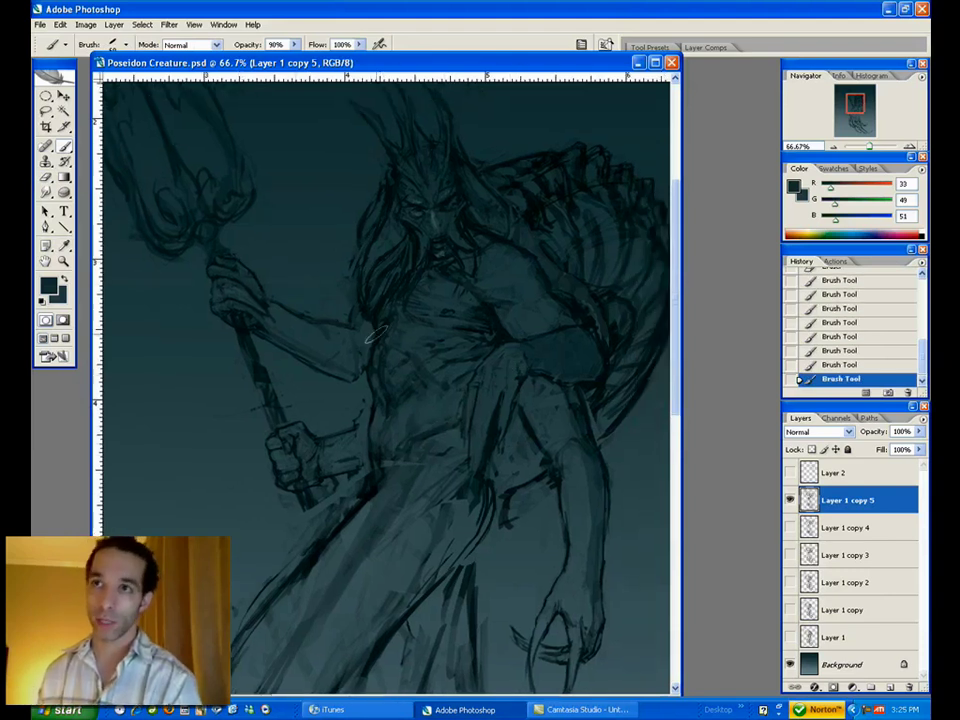
alt+click(358, 308)
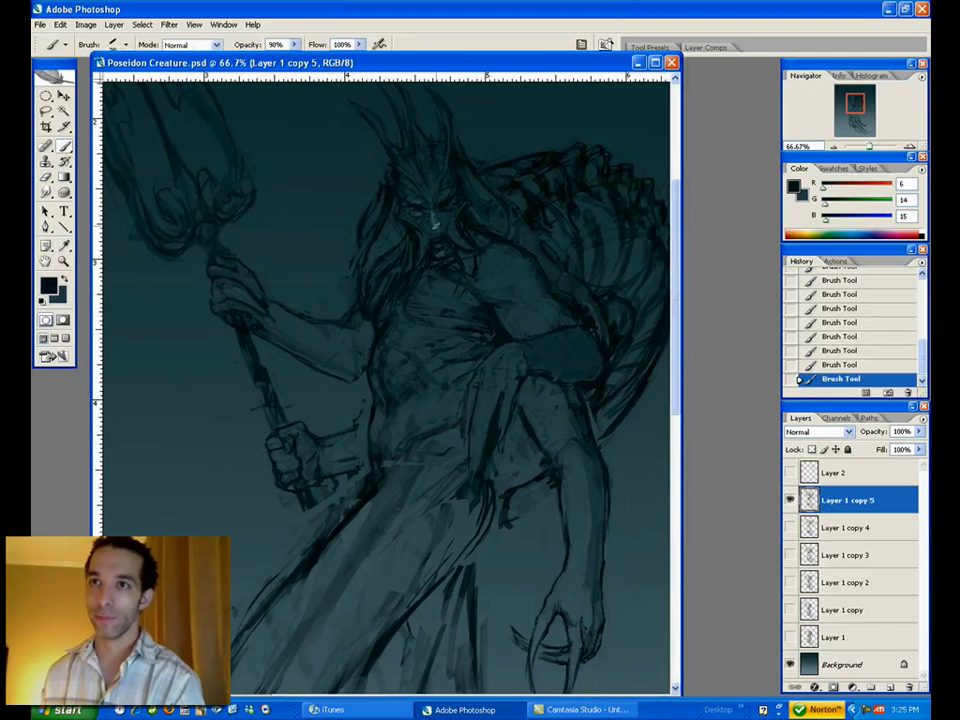
key(e)
mouse_move(358, 342)
mouse_down()
mouse_move(344, 284)
mouse_move(320, 276)
mouse_move(323, 291)
mouse_move(316, 274)
mouse_move(337, 278)
mouse_move(309, 304)
mouse_up()
drag(244, 404, 233, 363)
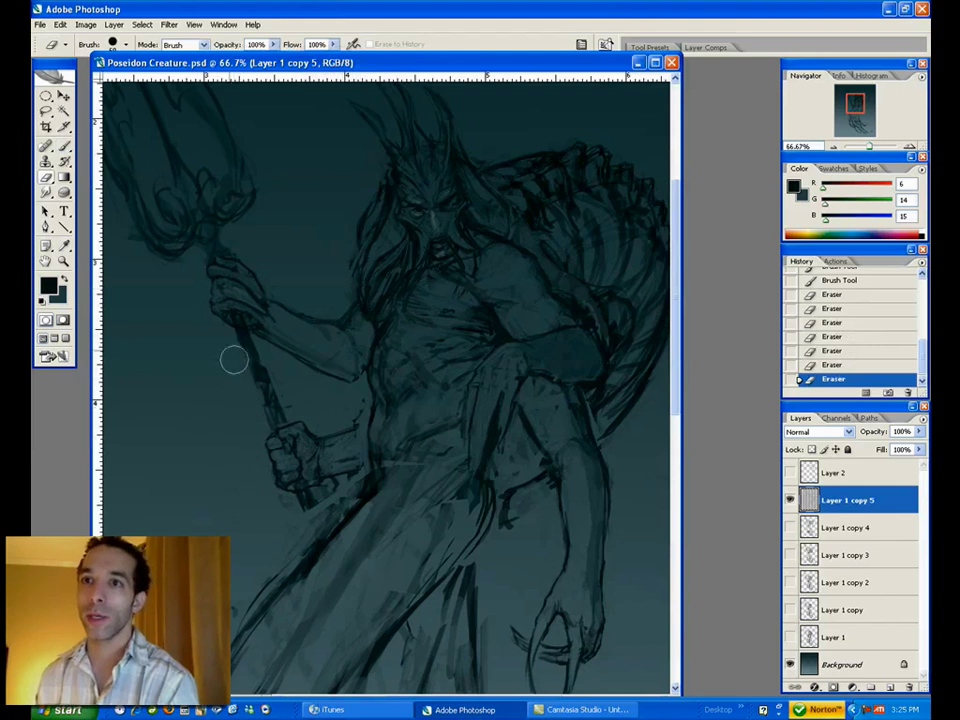
key(bracketleft)
key(bracketleft)
drag(351, 422, 363, 395)
- Extend the trident shaft below the lower fist with dark parallel strokes
drag(227, 614, 207, 516)
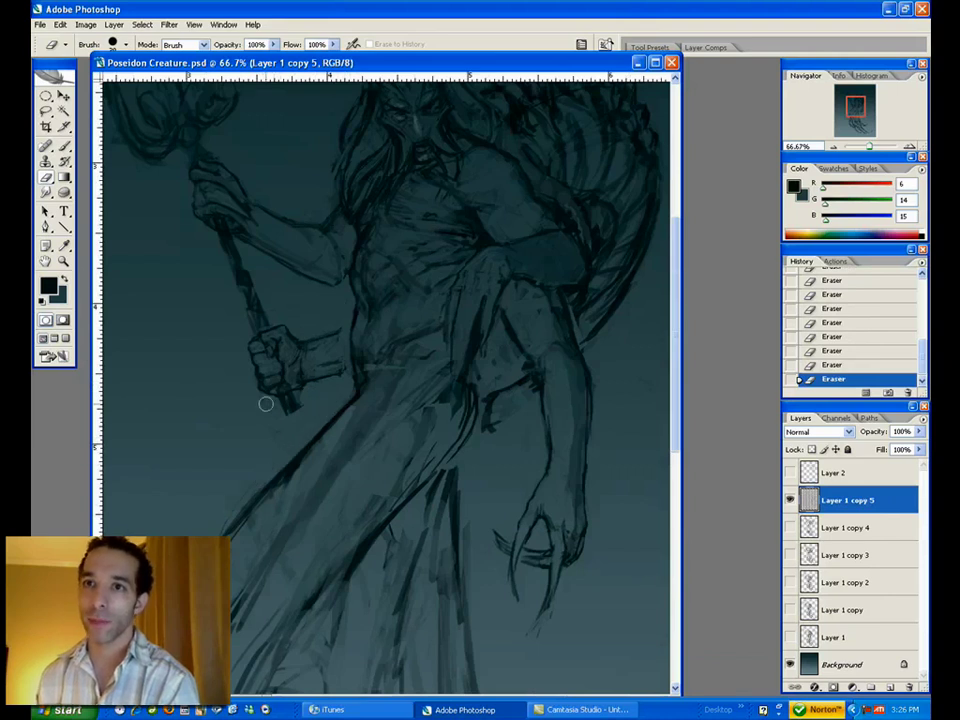
key(b)
drag(292, 403, 308, 440)
drag(295, 410, 309, 442)
drag(287, 418, 300, 445)
drag(290, 420, 299, 451)
key(e)
- Sample a dark outline tone from the folded arm and add a new layer above Layer 1 copy 5
click(64, 261)
alt+click(384, 388)
alt+click(380, 382)
alt+click(372, 373)
alt+click(368, 369)
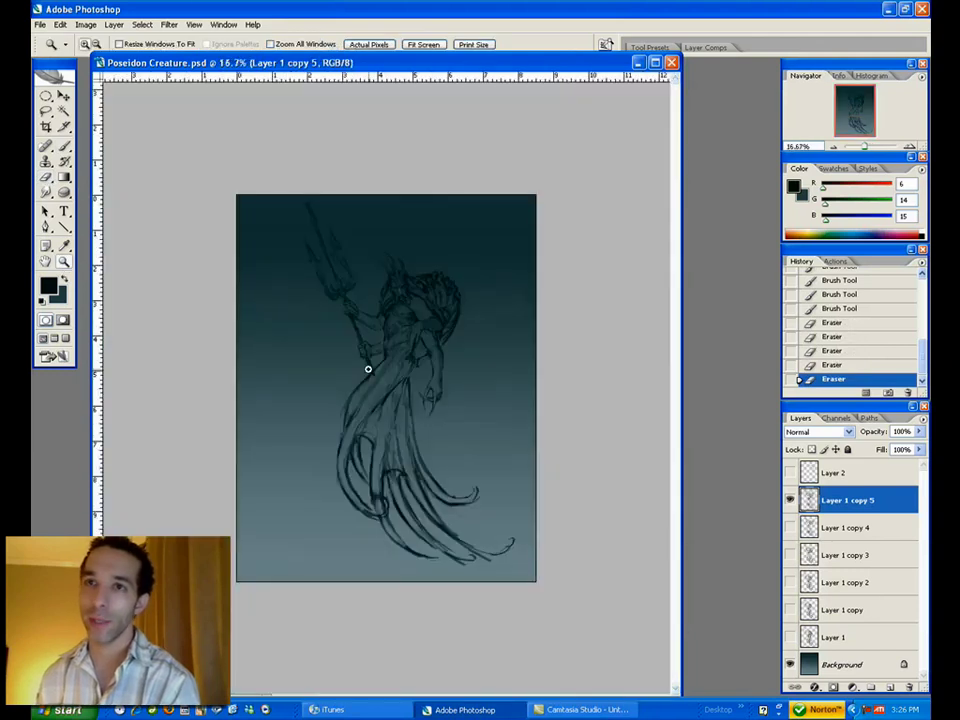
click(368, 369)
click(379, 328)
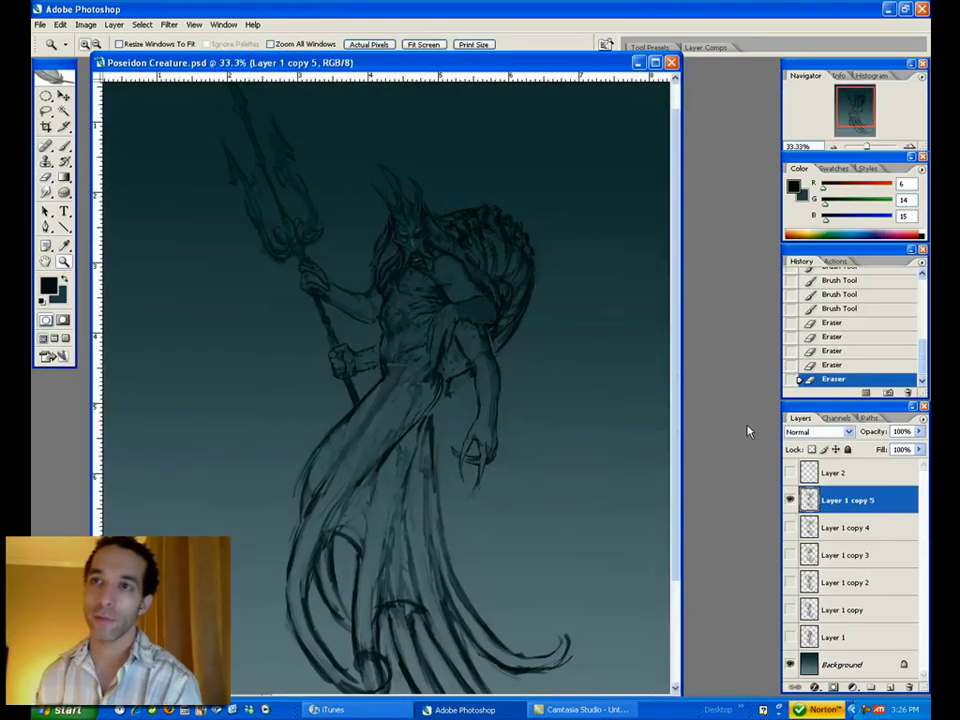
key(b)
alt+click(486, 310)
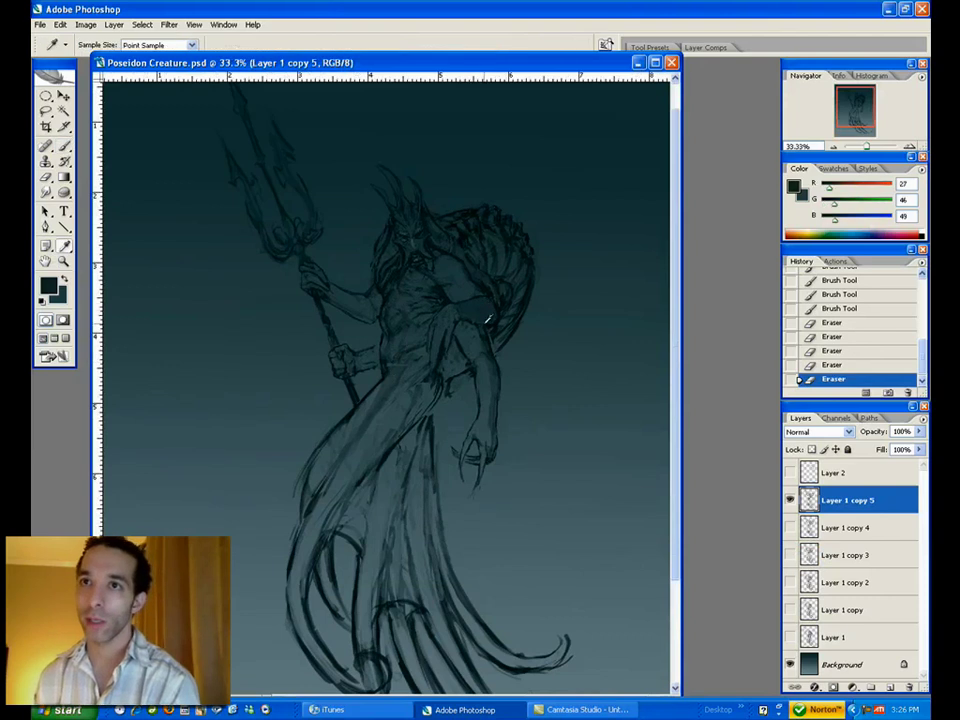
alt+click(494, 286)
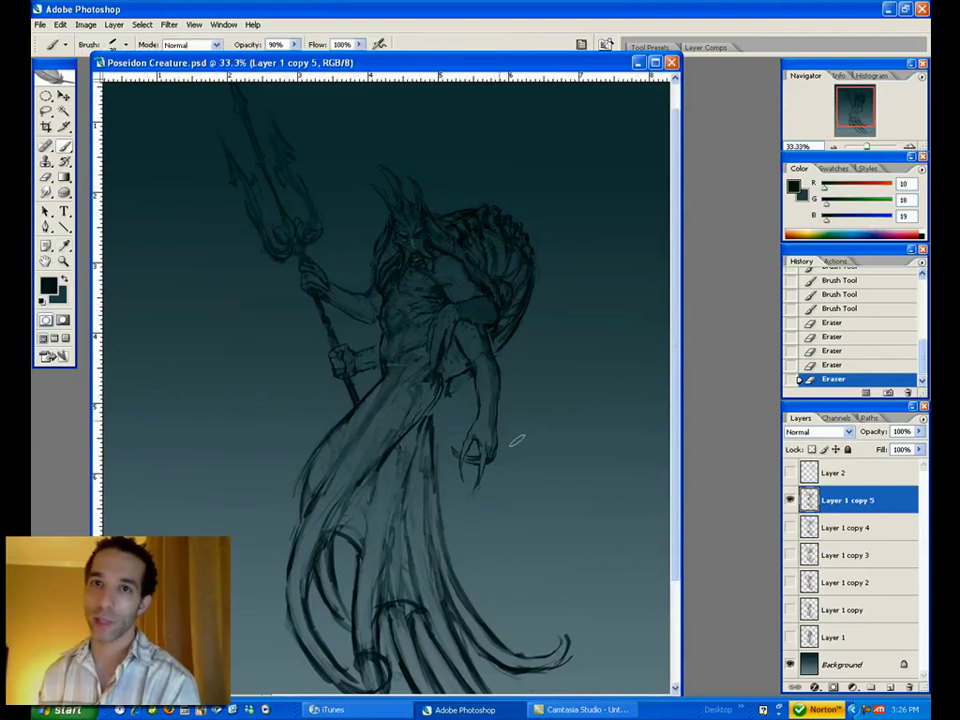
click(887, 685)
- Block in broad dark shading from the hip down the upper tail with an enlarged brush
key(bracketright)
key(bracketright)
key(bracketright)
key(bracketright)
key(bracketright)
mouse_move(423, 406)
mouse_down()
mouse_move(428, 367)
mouse_move(426, 395)
mouse_move(355, 481)
mouse_up()
drag(424, 374, 354, 486)
- Soften the shading on the hip and upper tail with a large eraser
key(e)
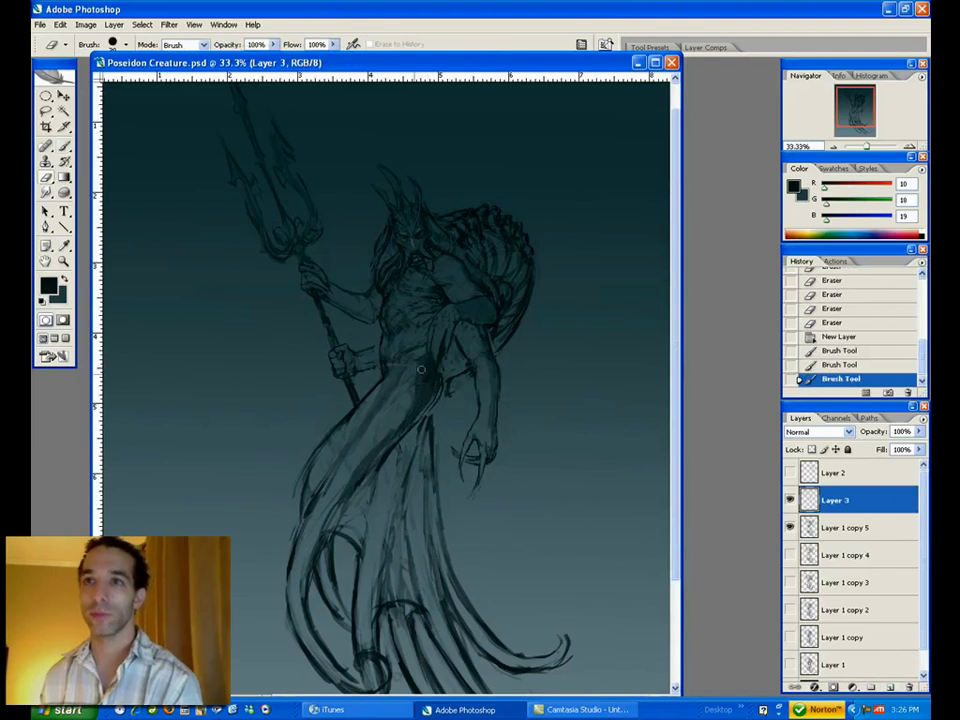
mouse_move(413, 396)
mouse_down()
mouse_move(418, 356)
mouse_move(411, 364)
mouse_up()
key(ctrl+z)
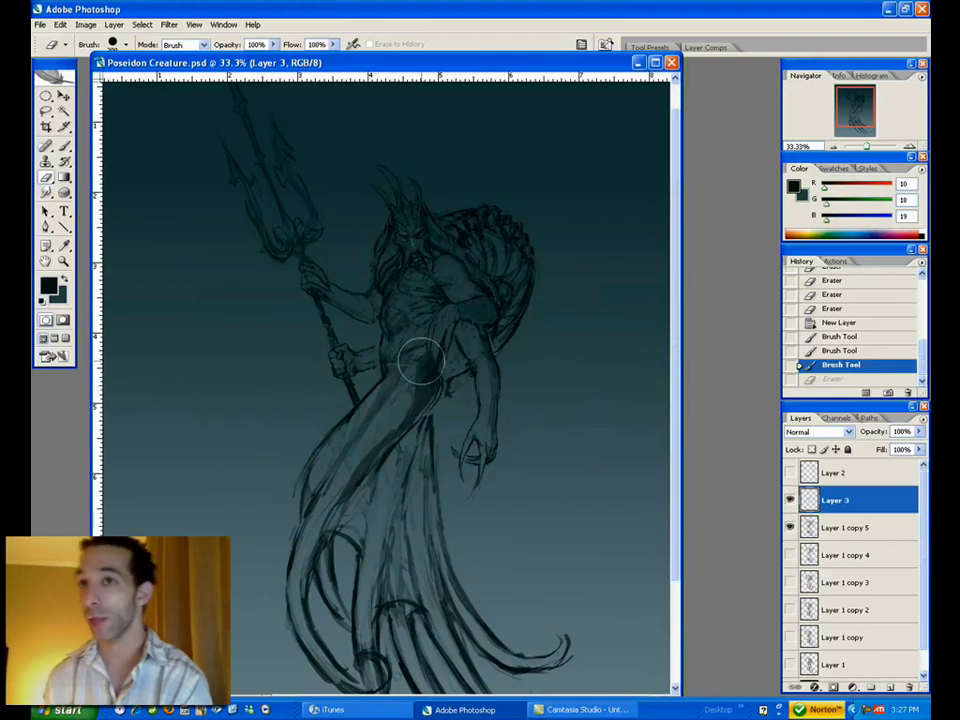
key(ctrl+z)
mouse_move(394, 409)
mouse_down()
mouse_move(336, 500)
mouse_move(371, 446)
mouse_up()
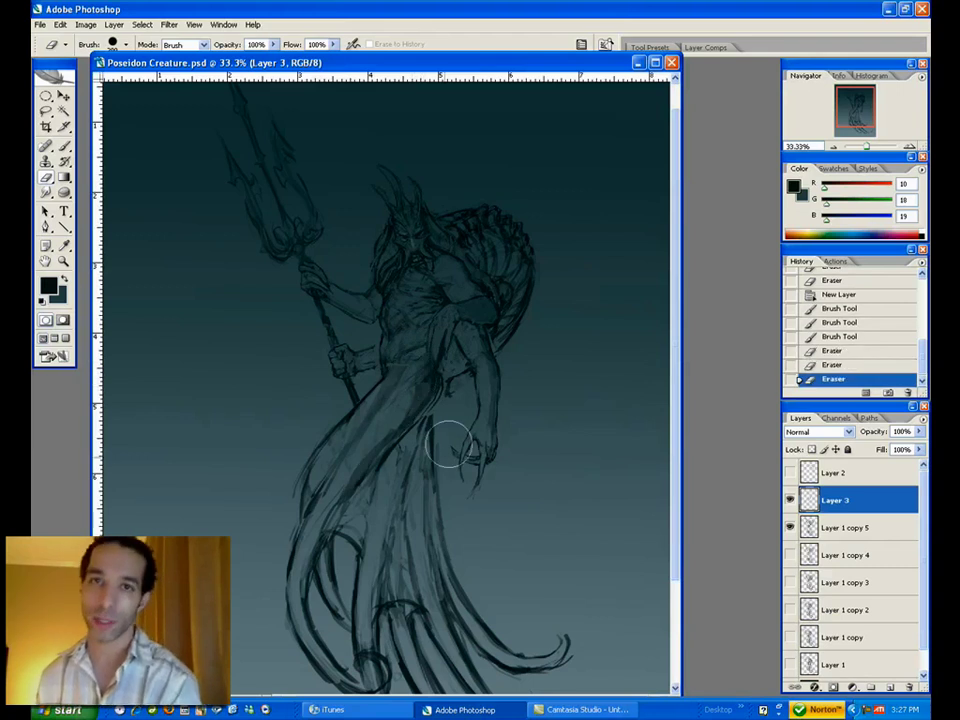
- Shade the inner tail between the tentacles with broad dark strokes and erase the excess along the edges
key(b)
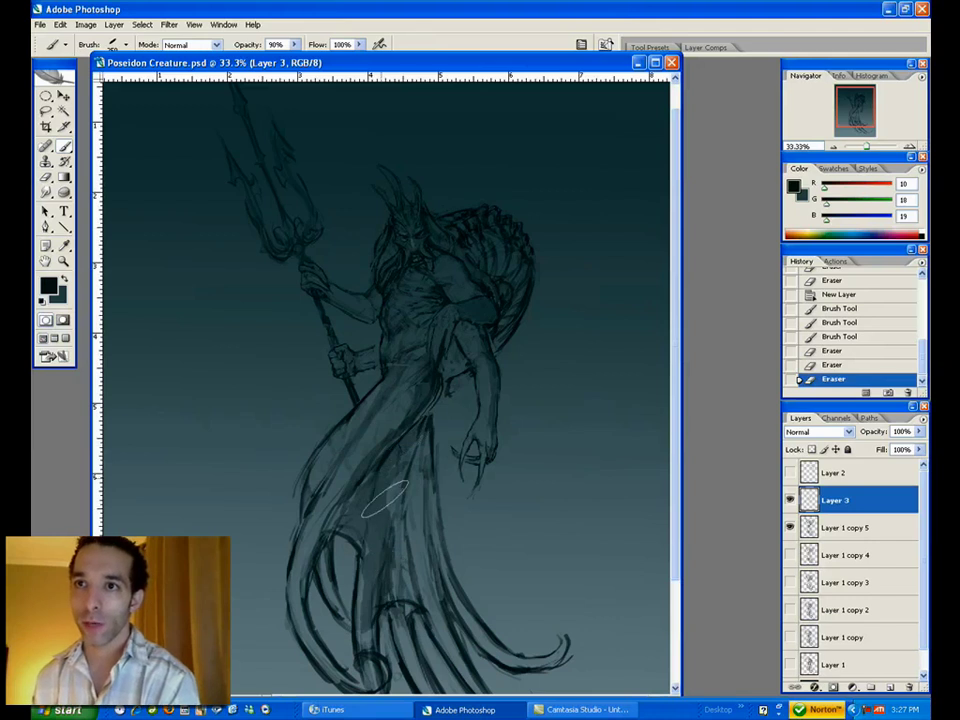
mouse_move(427, 437)
mouse_down()
mouse_move(372, 474)
mouse_move(359, 528)
mouse_move(434, 563)
mouse_move(421, 509)
mouse_move(426, 409)
mouse_move(374, 463)
mouse_move(413, 420)
mouse_up()
key(e)
drag(490, 548, 476, 418)
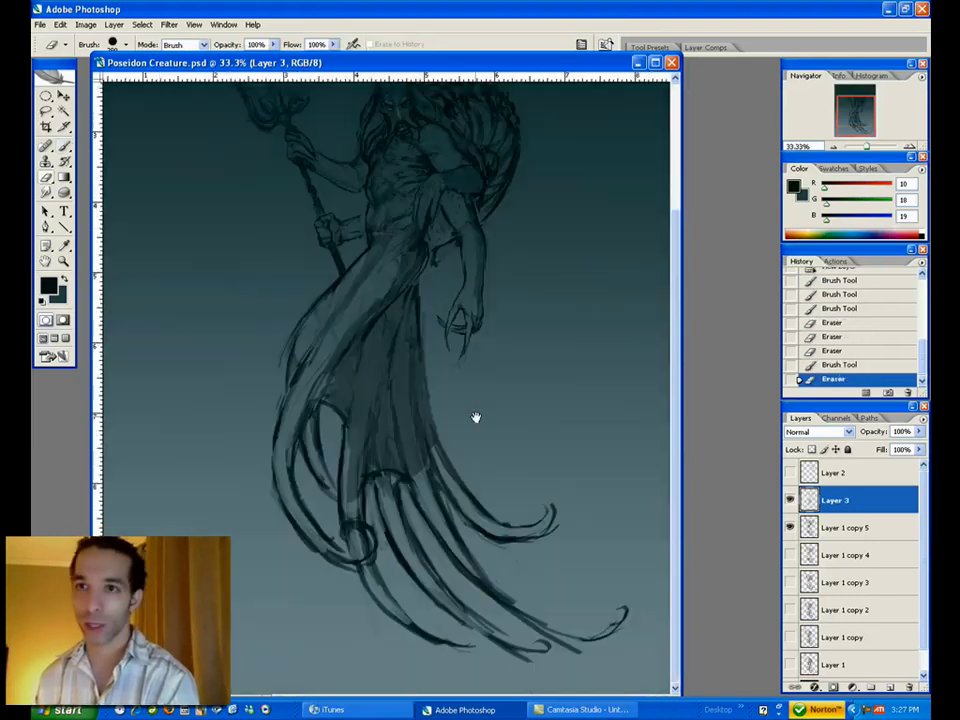
- Shade the lower tentacles with dark strokes from a smaller brush and erase the excess at the inner tentacle
key(b)
key([)
key([)
key([)
mouse_move(425, 480)
mouse_down()
mouse_move(443, 533)
mouse_move(480, 572)
mouse_up()
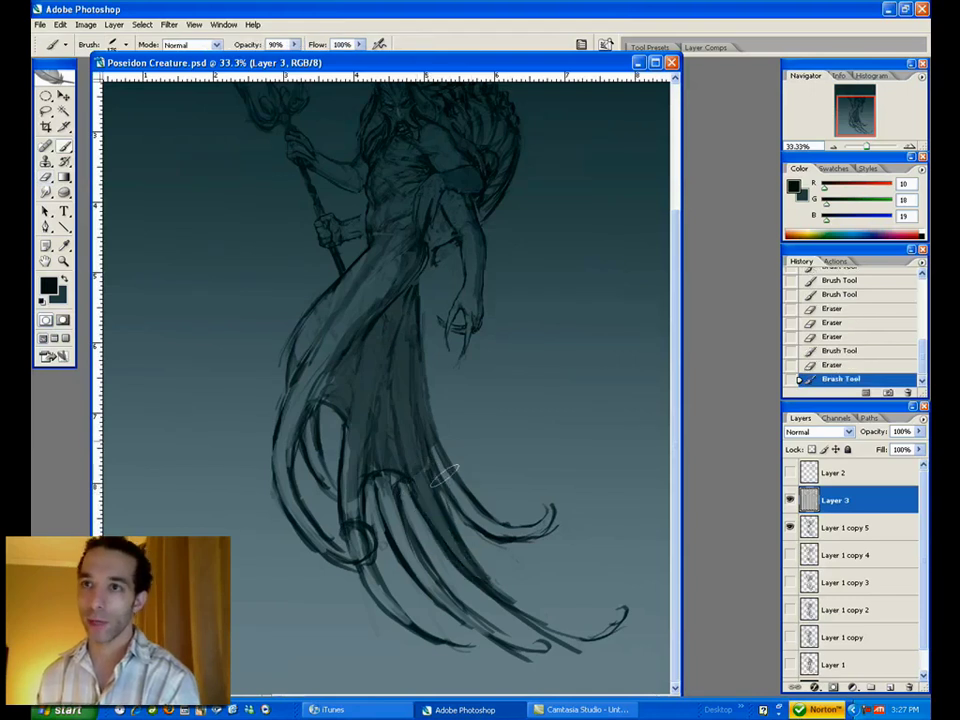
drag(427, 439, 555, 494)
drag(381, 491, 480, 616)
mouse_move(351, 470)
mouse_down()
mouse_move(353, 530)
mouse_move(399, 619)
mouse_up()
key(e)
mouse_move(345, 455)
mouse_down()
mouse_move(405, 642)
mouse_move(418, 651)
mouse_move(412, 408)
mouse_move(358, 426)
mouse_move(352, 479)
mouse_up()
- Shade the arms, the waist and the shell on the back with dark tones sampled from the figure
scroll(268, 358, up, 3)
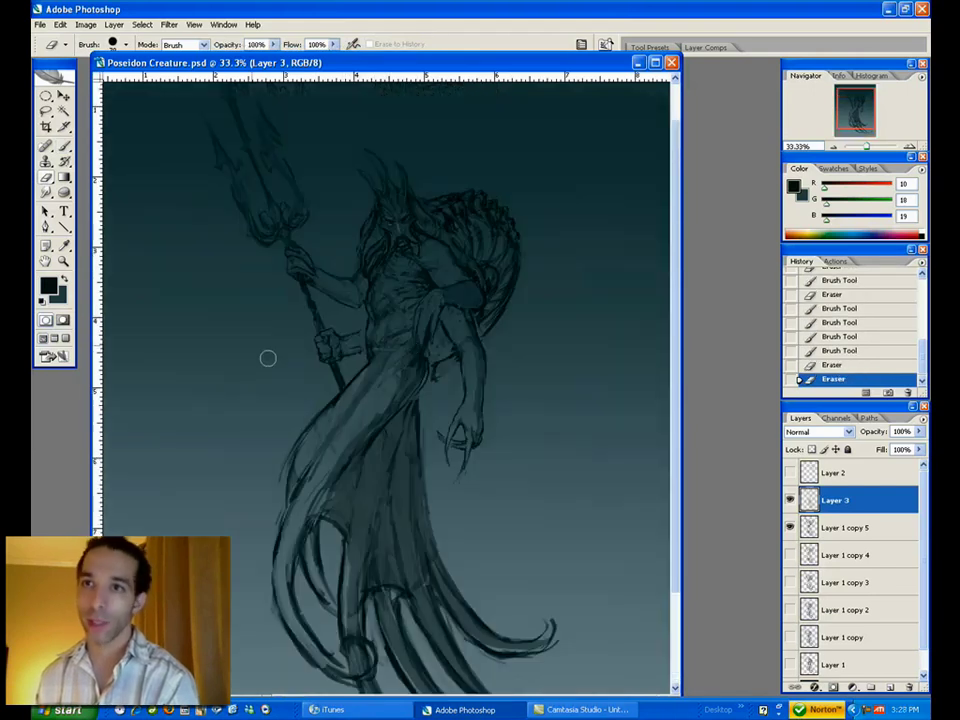
key(b)
mouse_move(462, 334)
mouse_down()
mouse_move(480, 348)
mouse_move(456, 315)
mouse_move(463, 338)
mouse_up()
alt+click(470, 351)
drag(340, 293, 355, 285)
alt+click(450, 377)
mouse_move(456, 386)
mouse_down()
mouse_move(465, 360)
mouse_move(468, 376)
mouse_move(514, 342)
mouse_up()
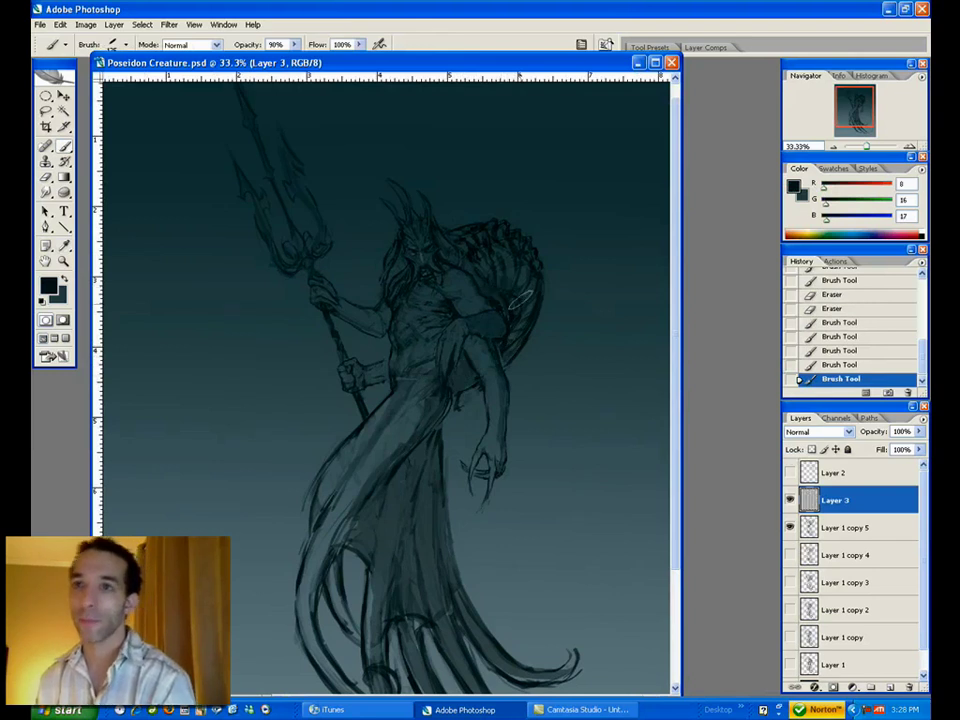
mouse_move(475, 263)
mouse_down()
mouse_move(516, 270)
mouse_move(546, 265)
mouse_up()
- Sample a muted teal from the upper tail and blend it over the thigh area below the waist
alt+click(394, 438)
drag(388, 443, 352, 467)
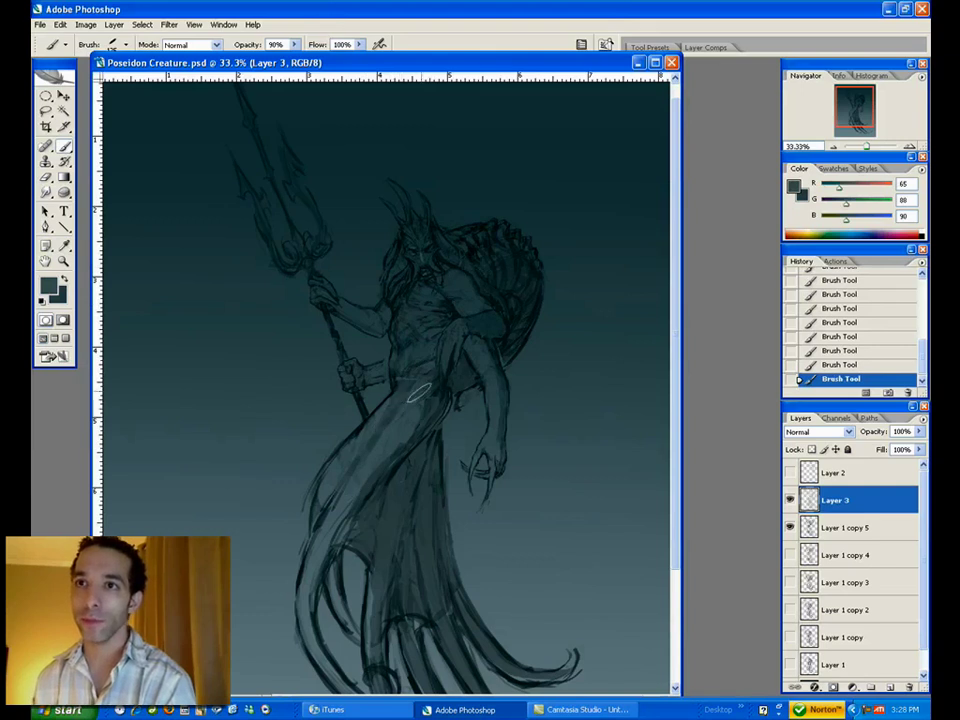
key(alt)
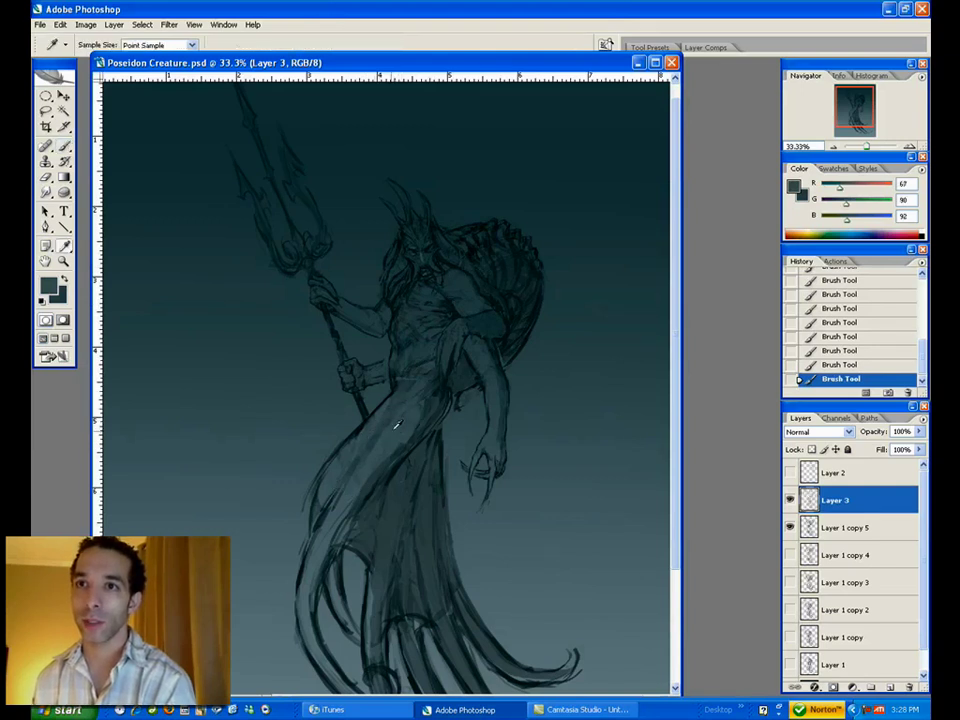
- Step back through the last eight strokes and reapply them to compare the shading before and after
key(ctrl+alt+z)
key(ctrl+alt+z)
key(ctrl+alt+z)
key(ctrl+alt+z)
key(ctrl+alt+z)
key(ctrl+alt+z)
key(ctrl+alt+z)
key(ctrl+alt+z)
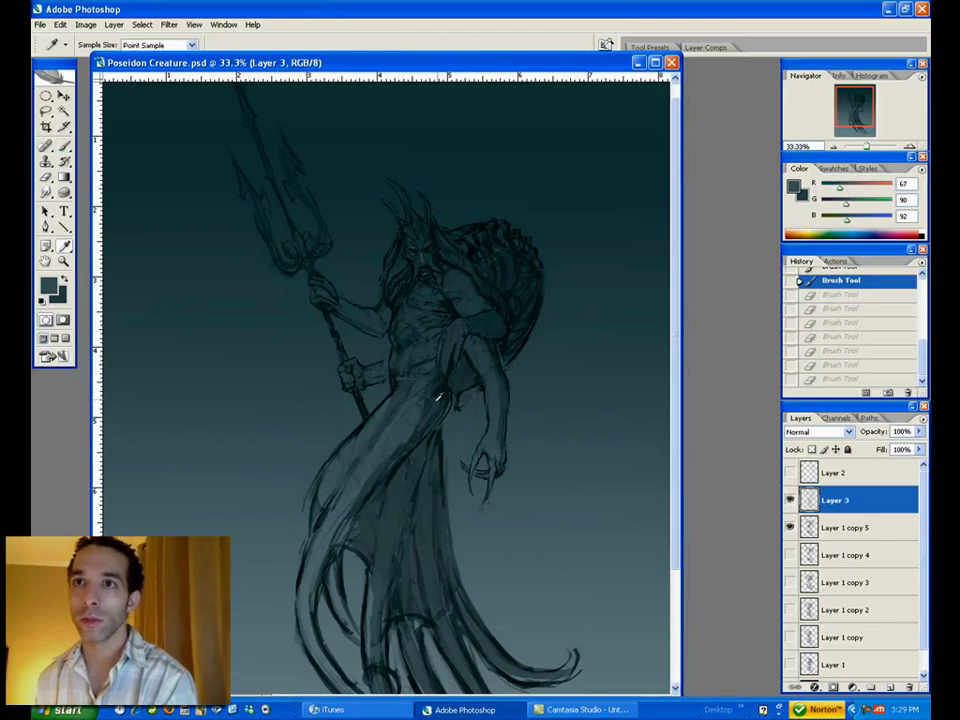
key(alt)
key(ctrl+shift+z)
key(ctrl+shift+z)
key(ctrl+shift+z)
key(ctrl+shift+z)
key(ctrl+shift+z)
key(ctrl+shift+z)
key(ctrl+shift+z)
key(ctrl+shift+z)
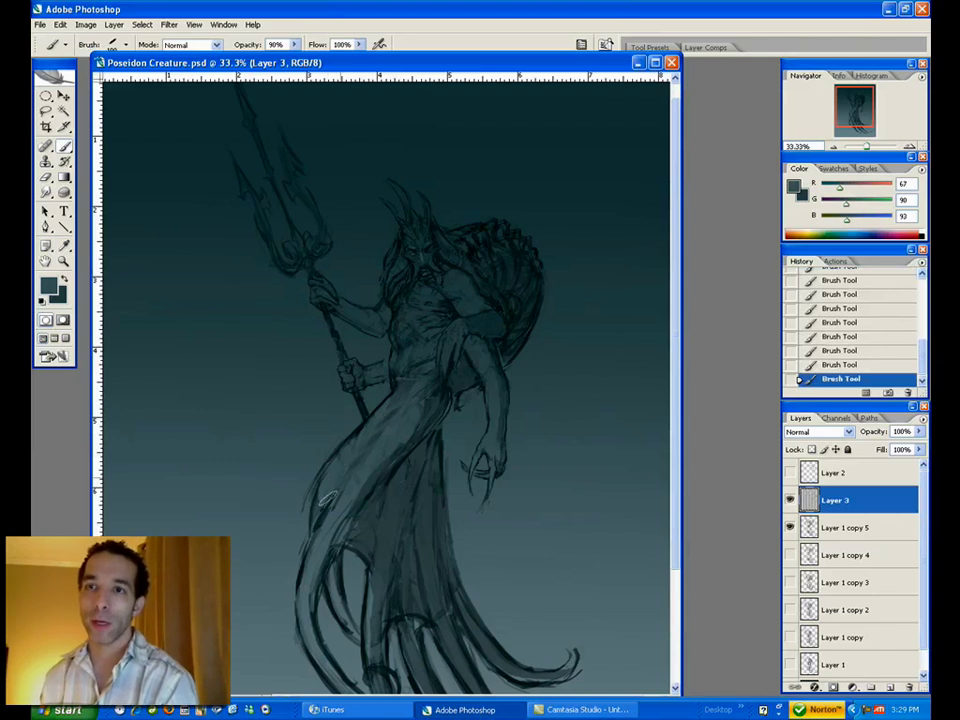
- Soften the outlines of the tail's outer edge and upper tentacles with lighter teal tones sampled nearby
alt+click(326, 407)
mouse_move(359, 428)
mouse_down()
mouse_move(338, 452)
mouse_move(346, 526)
mouse_up()
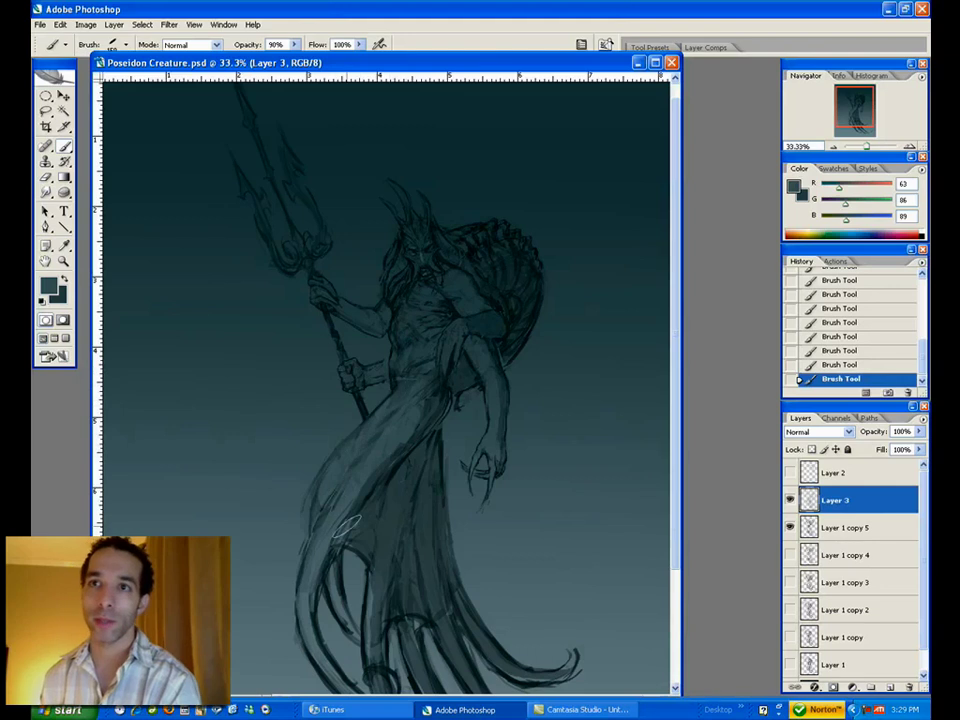
drag(458, 519, 466, 395)
alt+click(311, 500)
mouse_move(311, 439)
mouse_down()
mouse_move(303, 471)
mouse_move(318, 545)
mouse_move(313, 509)
mouse_move(355, 567)
mouse_up()
drag(346, 468, 366, 516)
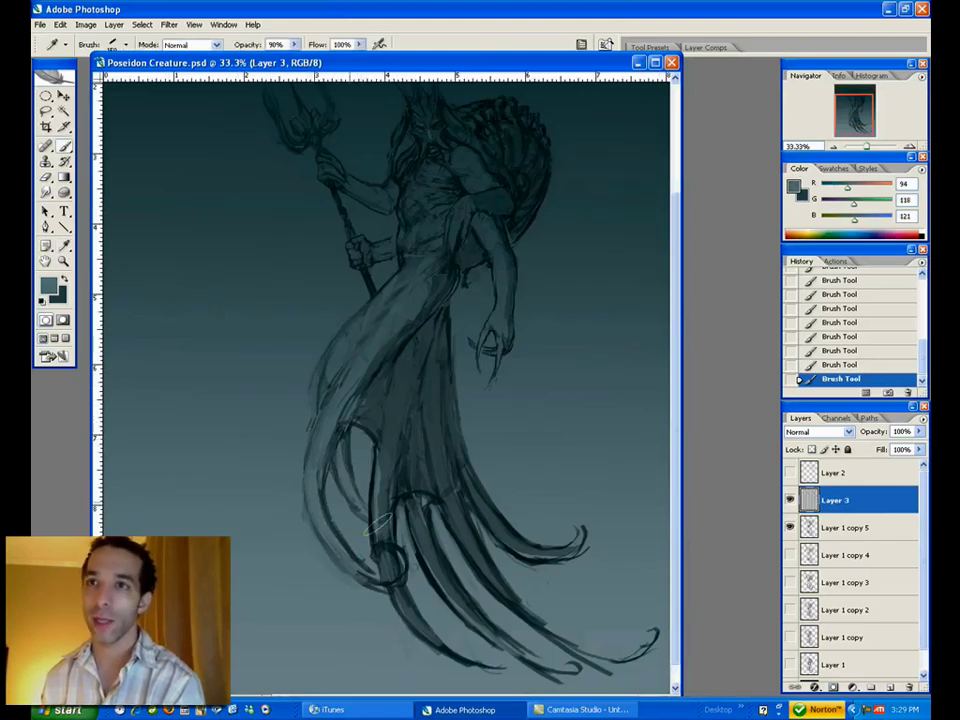
alt+click(425, 560)
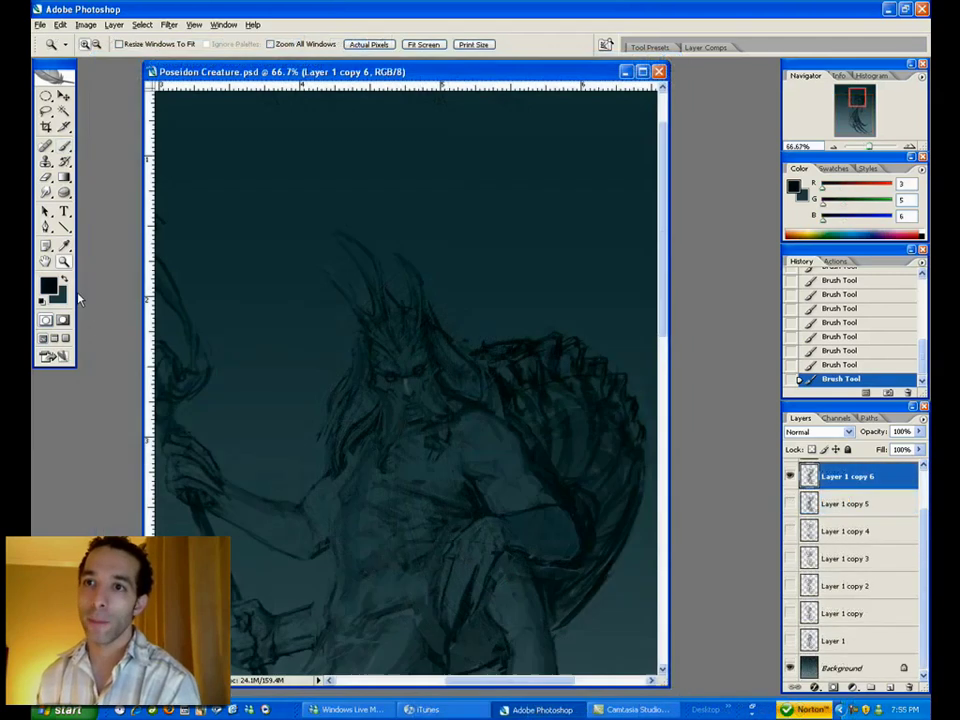
- Sample a near-black tone and draw spiky branching horns on both sides of the head on Layer 1 copy 6
click(382, 638)
click(582, 453)
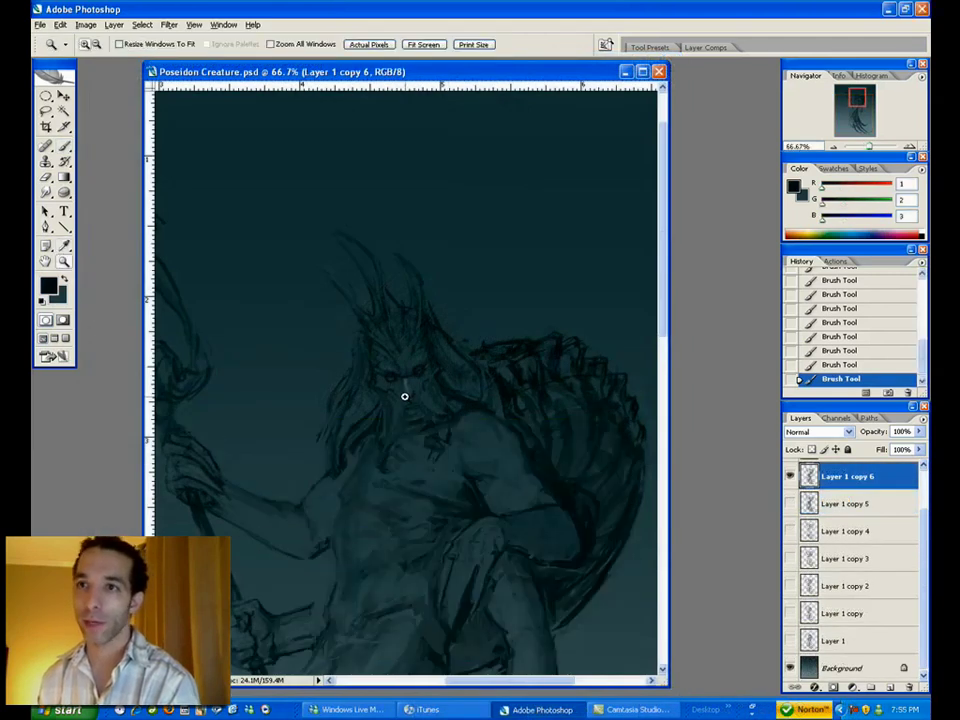
click(414, 432)
alt+click(414, 433)
key(b)
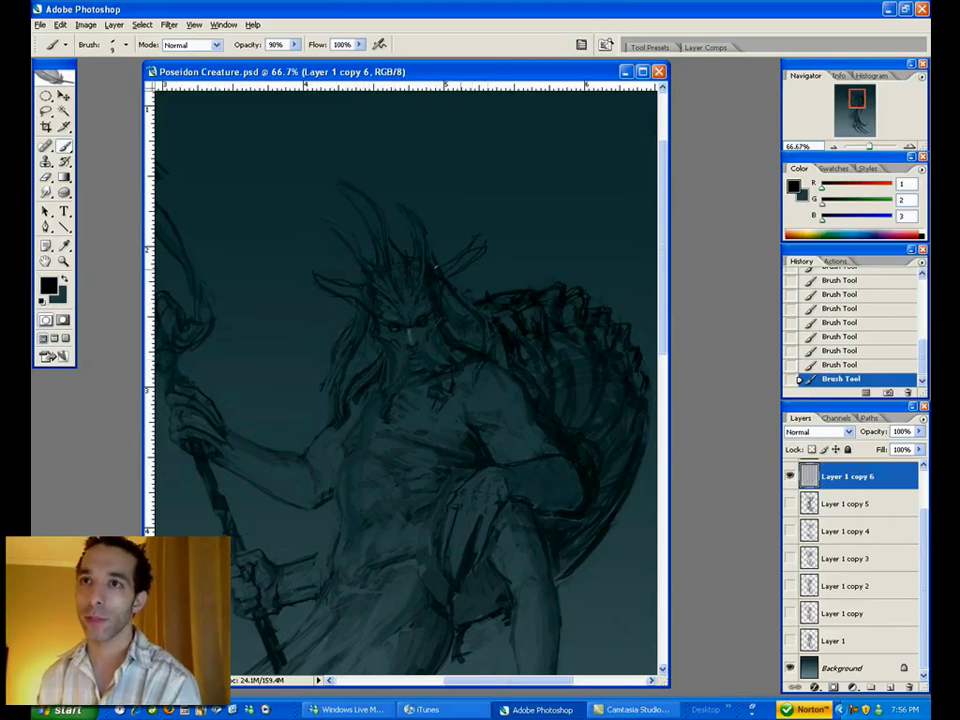
- Refine the hair strands beside the face with sampled mid and dark tones, checking Layer 1 copy 6 on and off
key(i)
click(363, 361)
key(b)
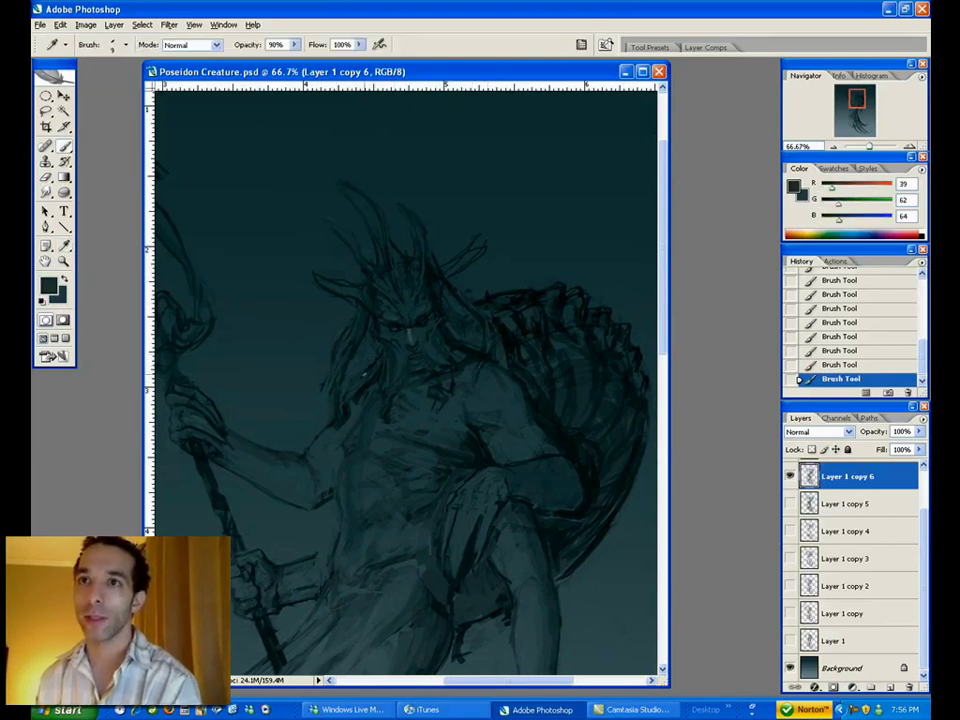
alt+click(400, 333)
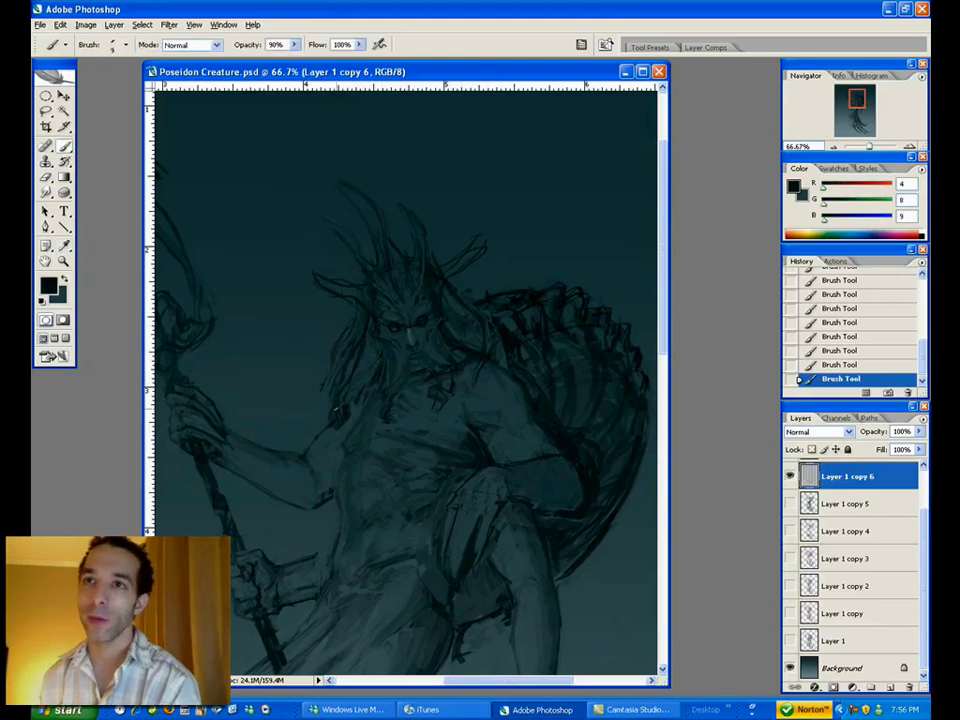
alt+click(355, 361)
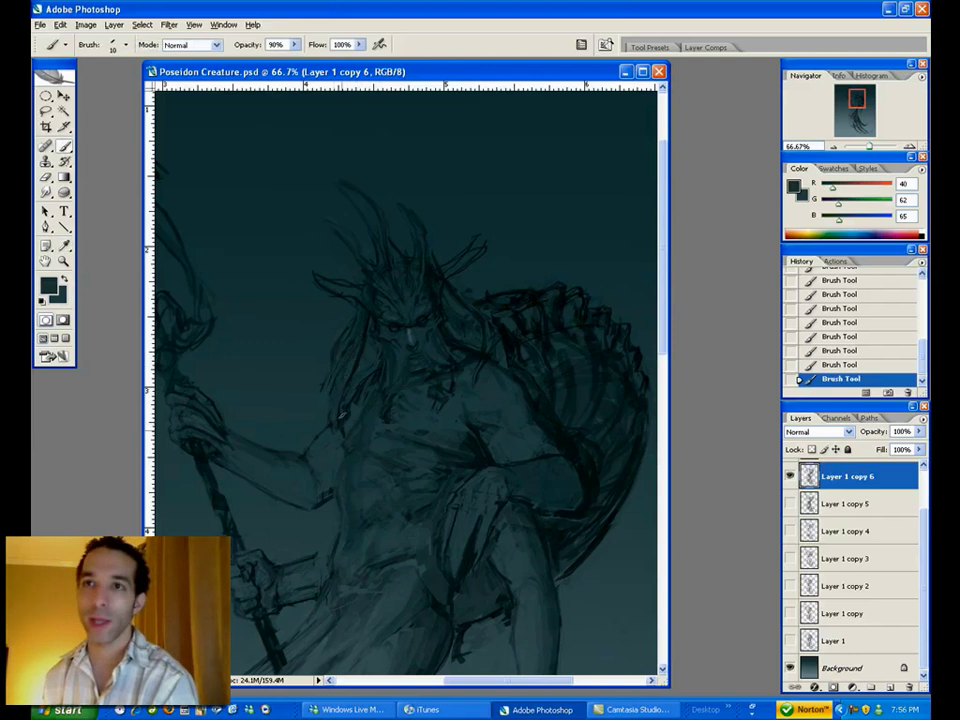
key(bracketright)
click(789, 476)
click(789, 476)
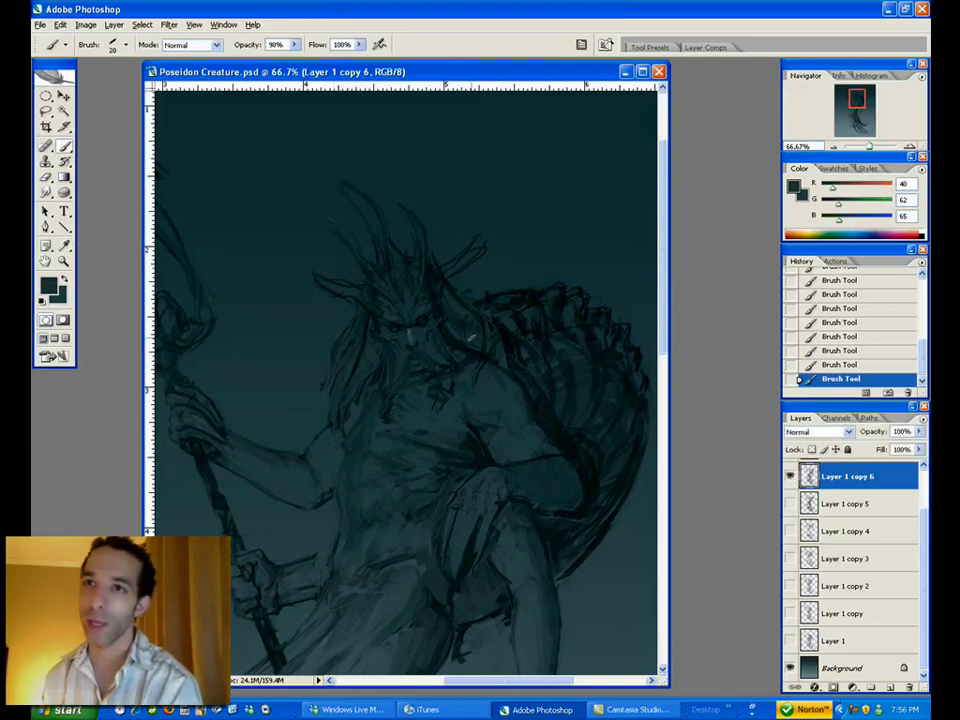
- Compare the face with and without Layer 3, and leave Layer 3 selected and visible
scroll(832, 512, up, 1)
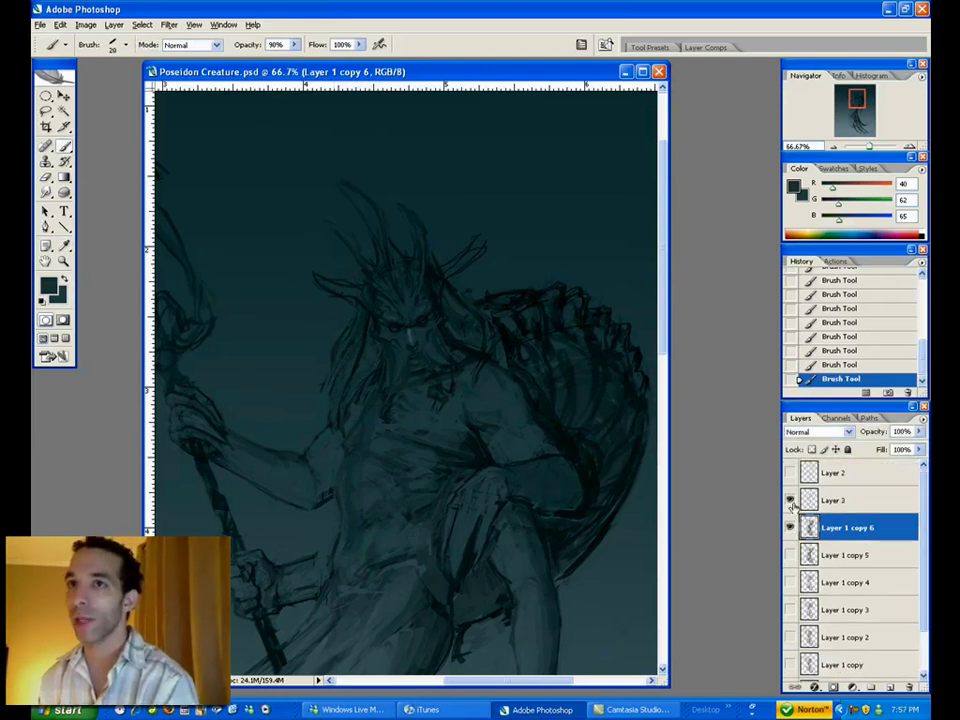
click(790, 501)
click(790, 501)
click(790, 501)
click(790, 501)
click(790, 500)
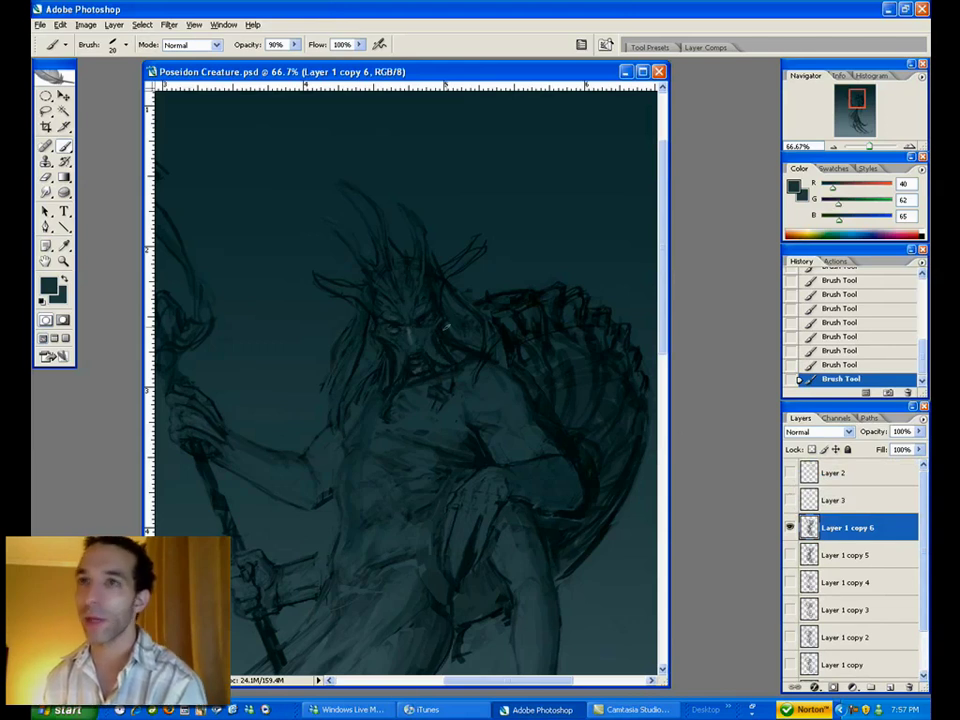
click(843, 503)
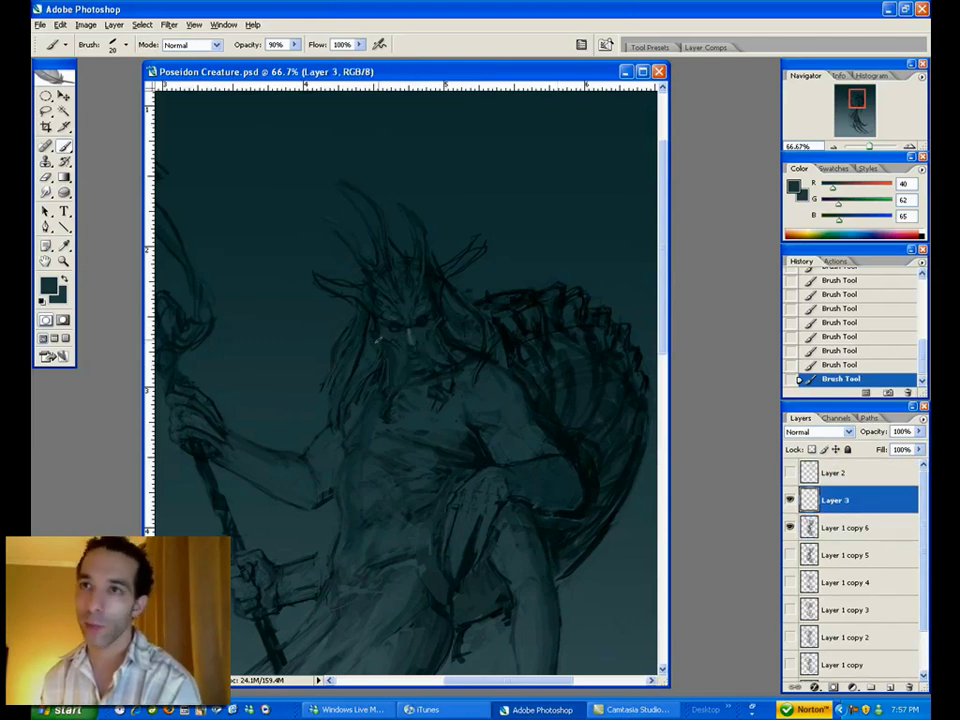
click(789, 502)
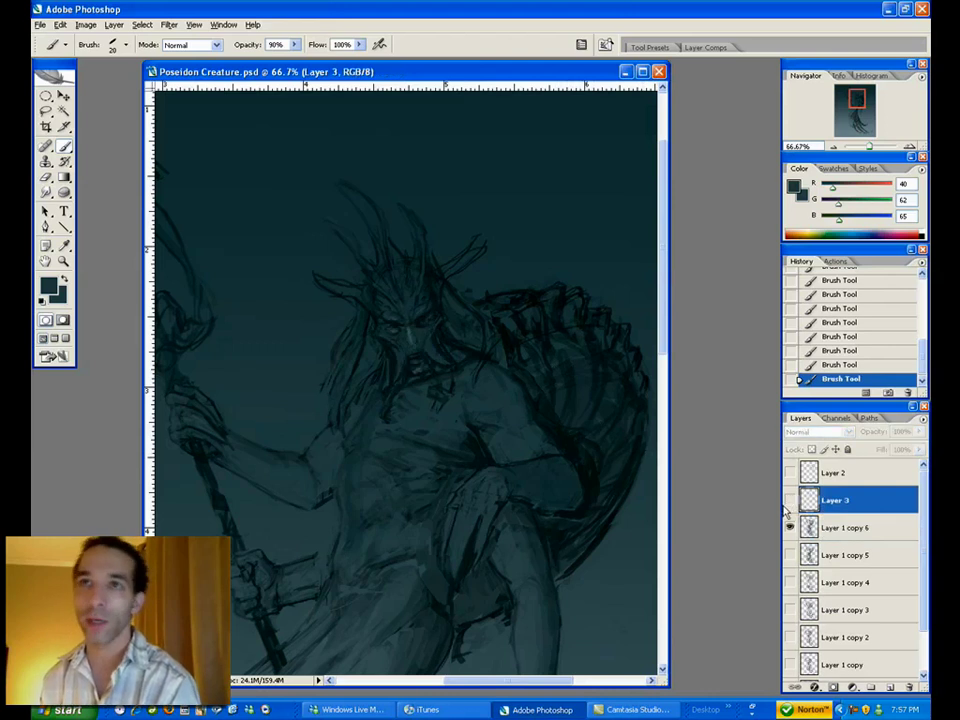
click(789, 502)
- Sample a dark tone from the face and sketch the underside of the nose with a fine brush
click(65, 248)
click(64, 261)
click(424, 371)
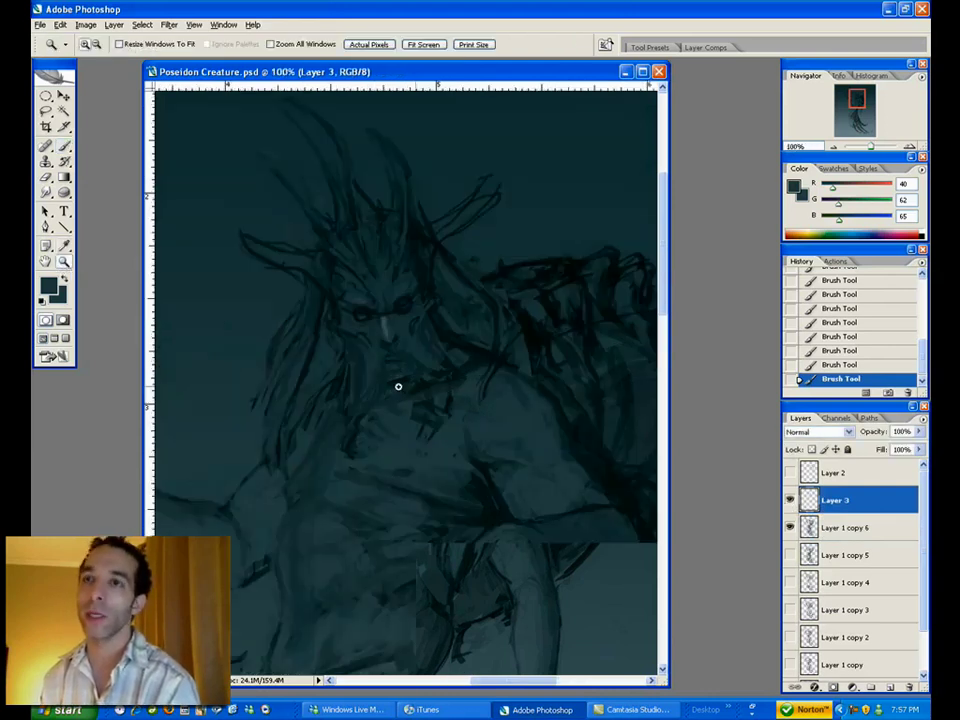
click(398, 386)
key(i)
click(384, 311)
key(b)
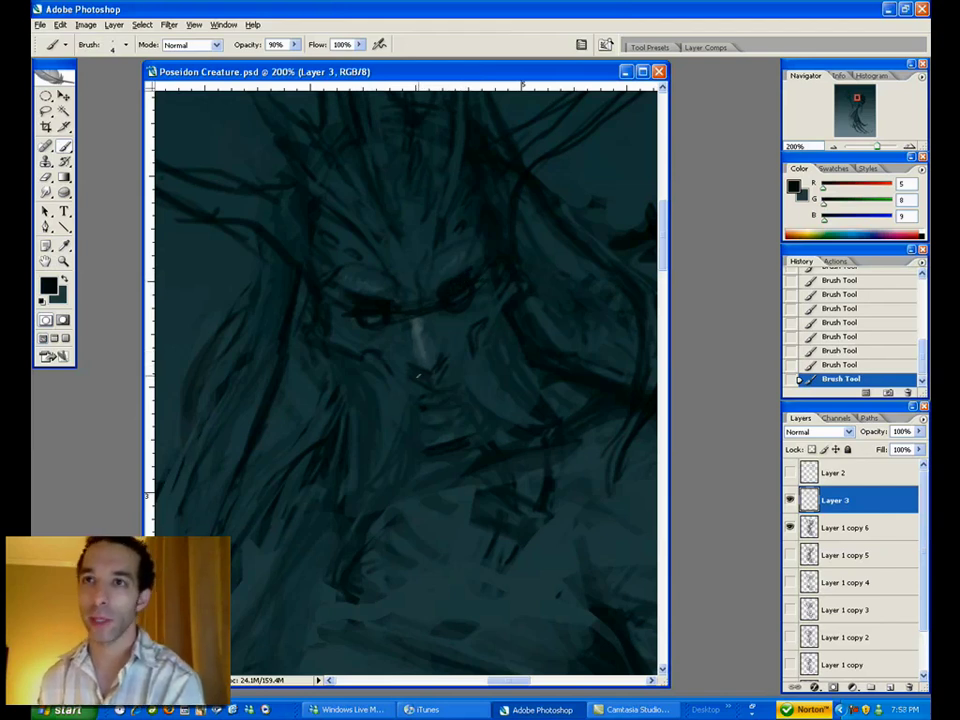
- Erase the dark strokes beneath the nose with a much smaller eraser
key(e)
key(bracketleft)
key(bracketleft)
key(bracketleft)
key(bracketleft)
key(bracketleft)
key(bracketleft)
key(bracketleft)
key(bracketleft)
key(bracketleft)
key(bracketleft)
key(bracketleft)
key(bracketleft)
- Sample light and dark tones around the nose, retouch its side and erase stray marks beside the bridge
key(b)
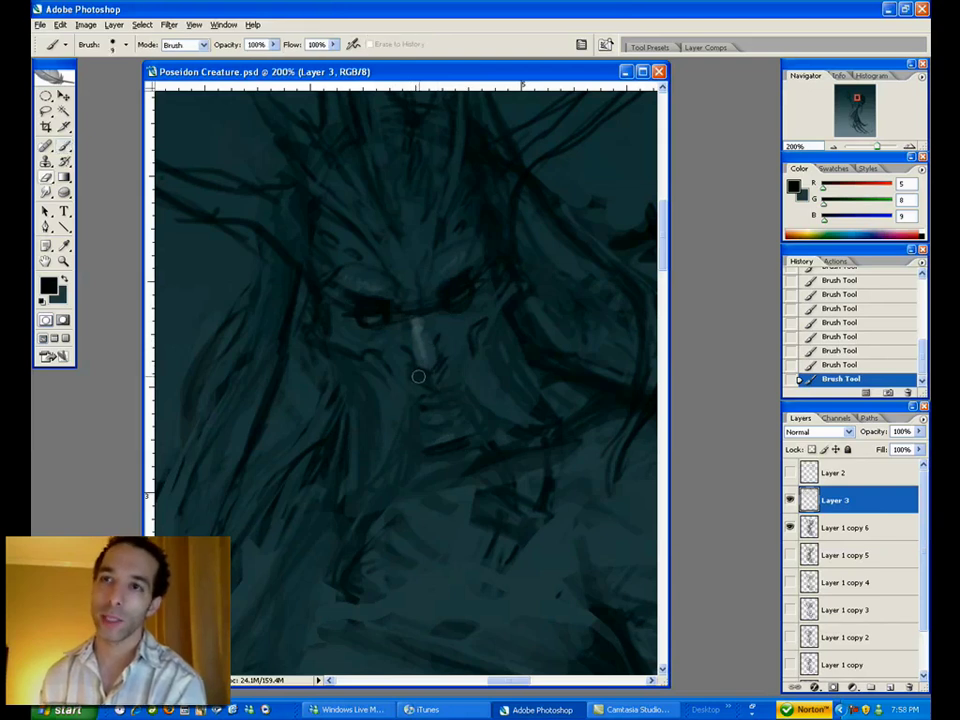
alt+click(461, 343)
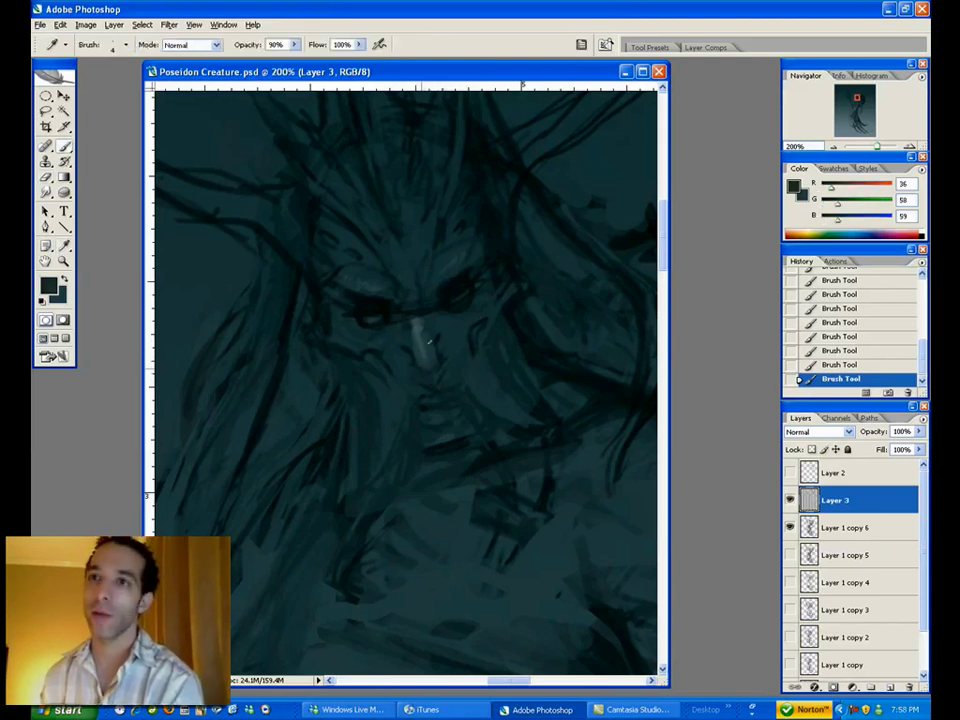
alt+click(446, 335)
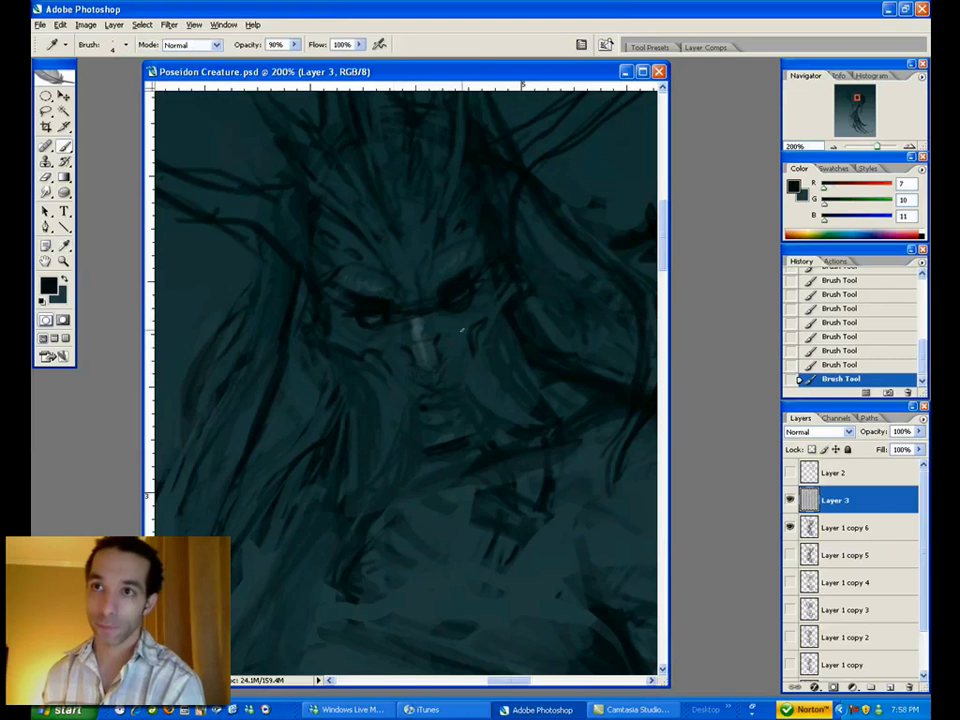
key(e)
click(438, 330)
click(439, 330)
click(440, 333)
click(440, 334)
- Draw the dark nostrils on both sides of the nose tip with short fine strokes
key(n)
key(b)
drag(442, 344, 411, 353)
click(446, 378)
drag(406, 348, 412, 352)
drag(408, 348, 413, 353)
drag(410, 349, 436, 355)
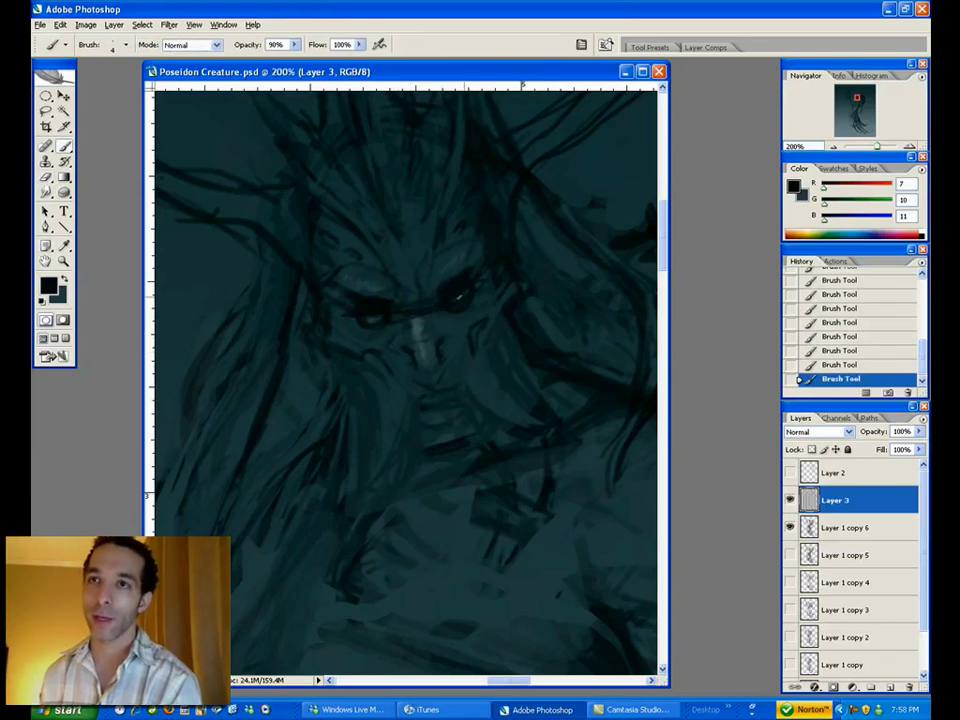
- Erase the stray marks under the nose and retouch the nostril with small dark dabs
key(e)
click(425, 387)
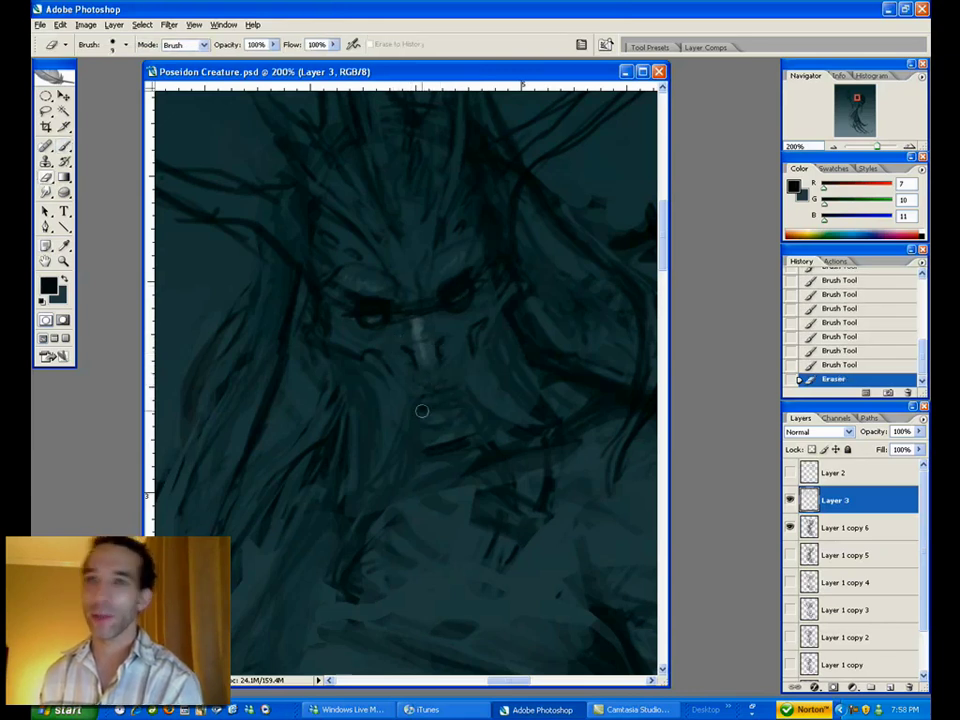
key(b)
click(412, 358)
click(421, 376)
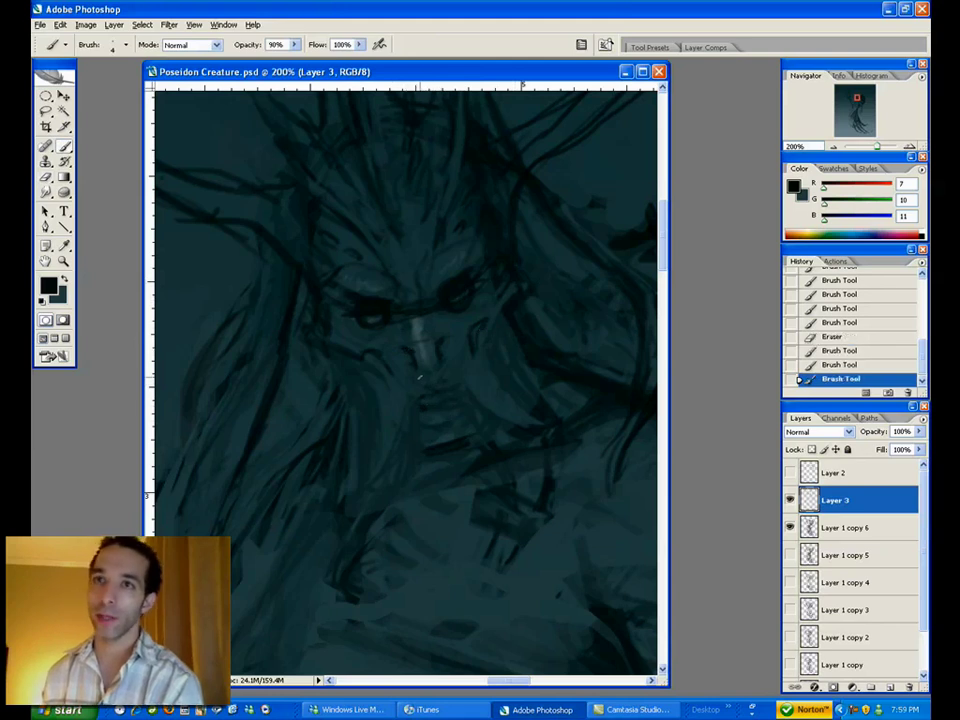
- Draw the dark outline of the upper lip below the nose with short fine strokes
mouse_move(428, 394)
mouse_down()
mouse_move(442, 393)
mouse_move(417, 402)
mouse_up()
mouse_move(417, 400)
mouse_down()
mouse_move(414, 415)
mouse_move(432, 402)
mouse_up()
drag(423, 404, 432, 404)
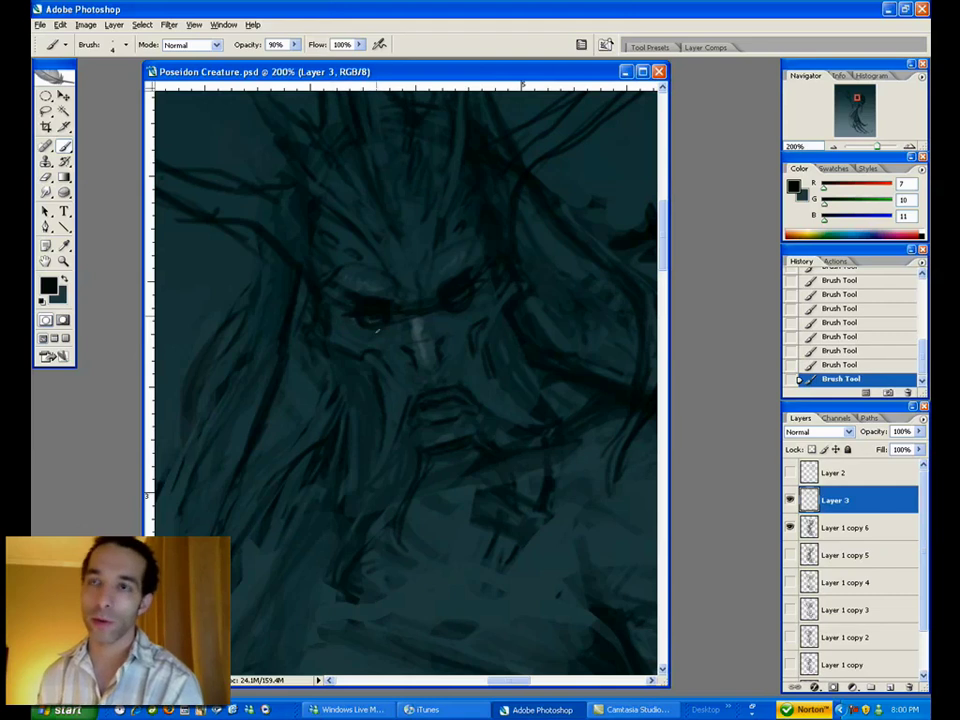
- Erase small areas of the dark shading under both eyes to bring out the lower eyelids
key(e)
drag(368, 326, 362, 322)
drag(364, 322, 373, 327)
drag(370, 324, 379, 326)
drag(374, 322, 374, 326)
drag(463, 300, 461, 304)
drag(463, 302, 469, 297)
- Resize the image to a document width of 10.5 inches with proportions constrained
click(85, 24)
click(100, 118)
double_click(619, 363)
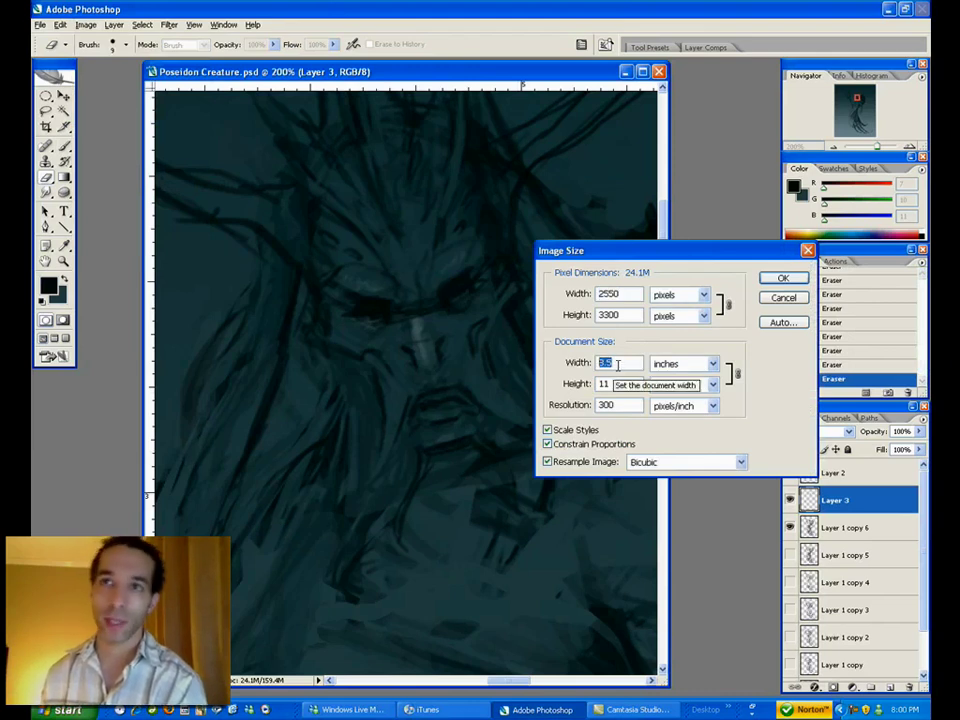
text(10.5)
key(Return)
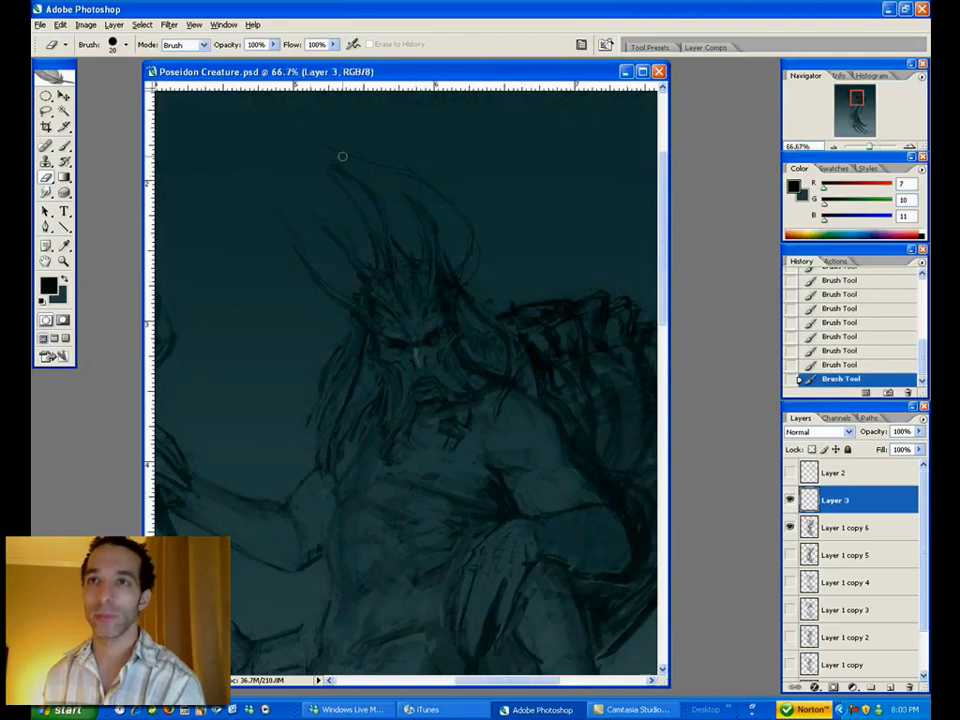
- Erase excess lines beside the crown and redraw the head's horns with longer, sharper dark tips
drag(429, 170, 514, 248)
key(b)
drag(317, 157, 350, 188)
drag(308, 148, 343, 180)
drag(312, 153, 362, 198)
drag(290, 206, 348, 240)
drag(322, 222, 364, 260)
drag(328, 224, 356, 250)
drag(387, 188, 387, 171)
- Paint dark moustache and beard strands beside the mouth and down the chin with a fine brush
key(z)
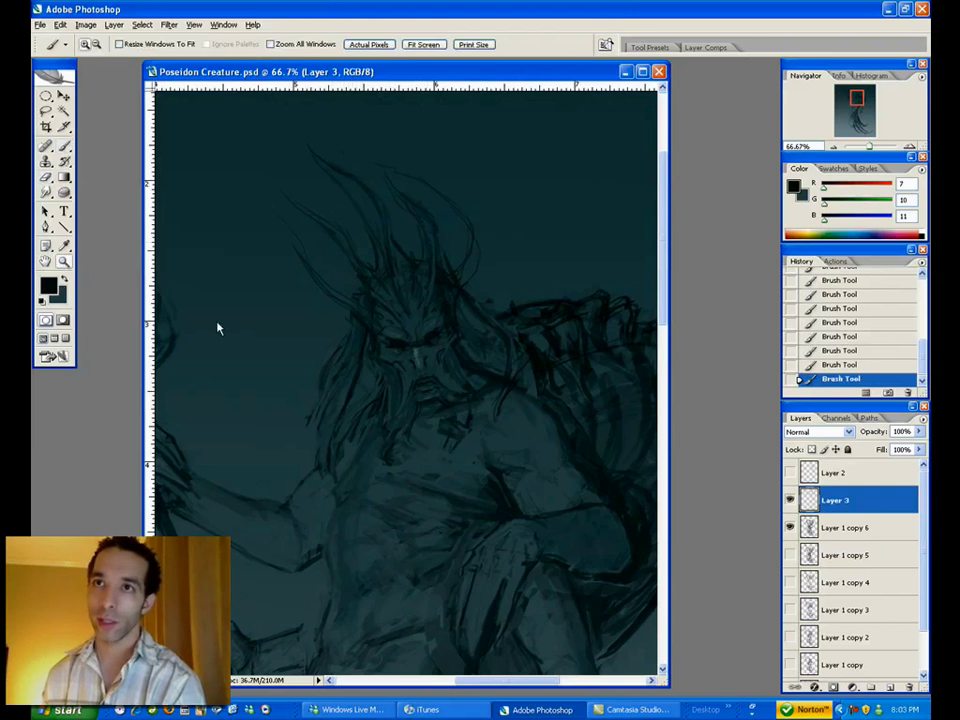
click(484, 379)
click(461, 398)
drag(461, 398, 481, 453)
key(b)
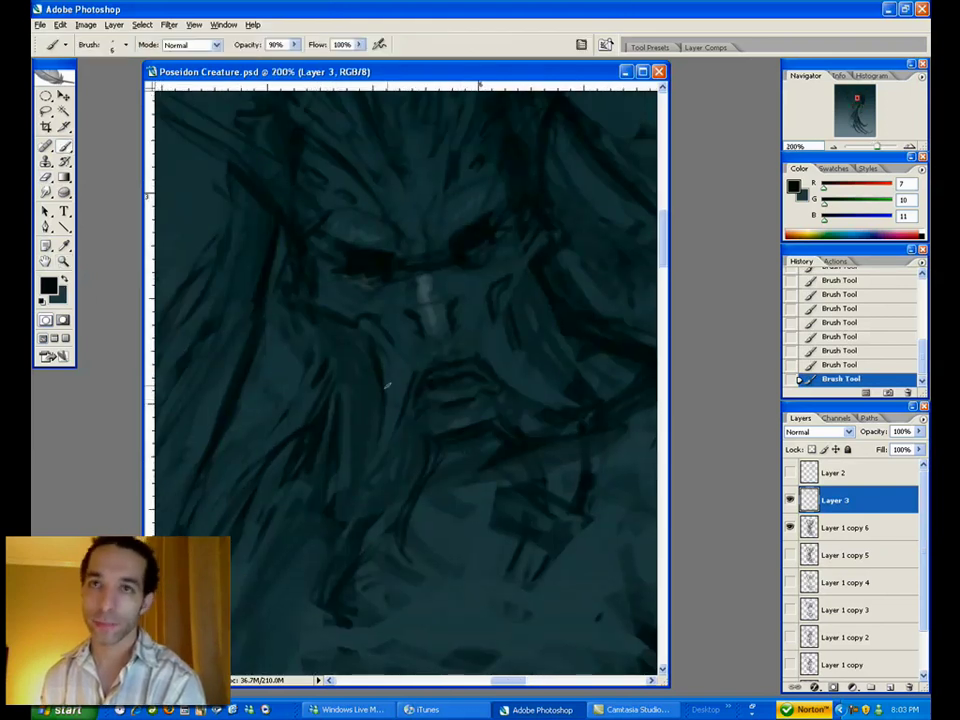
drag(443, 536, 422, 443)
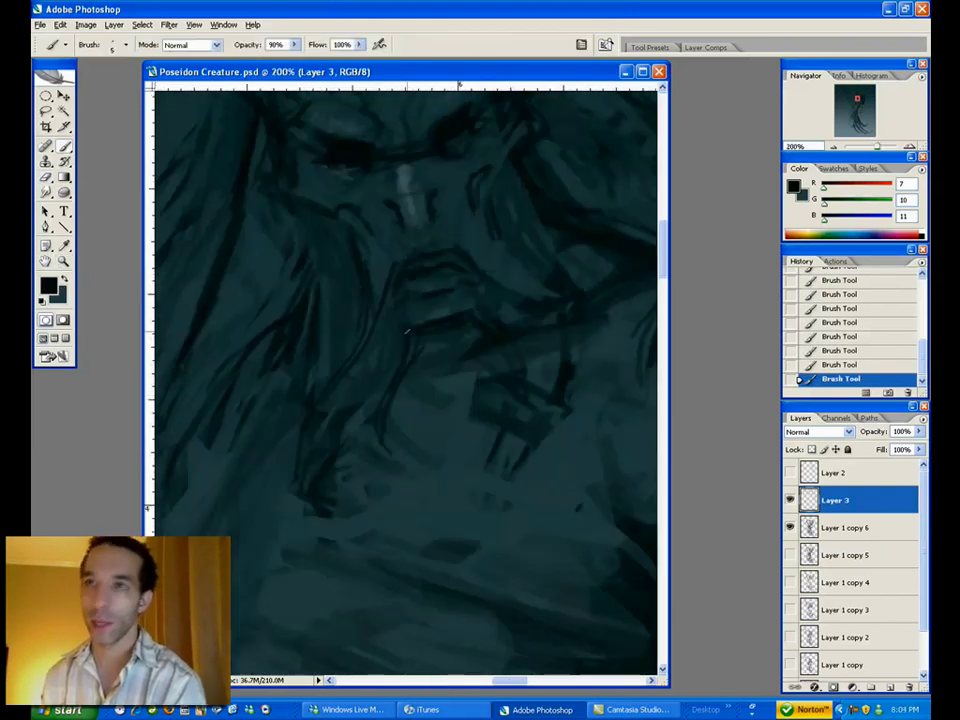
drag(452, 347, 450, 424)
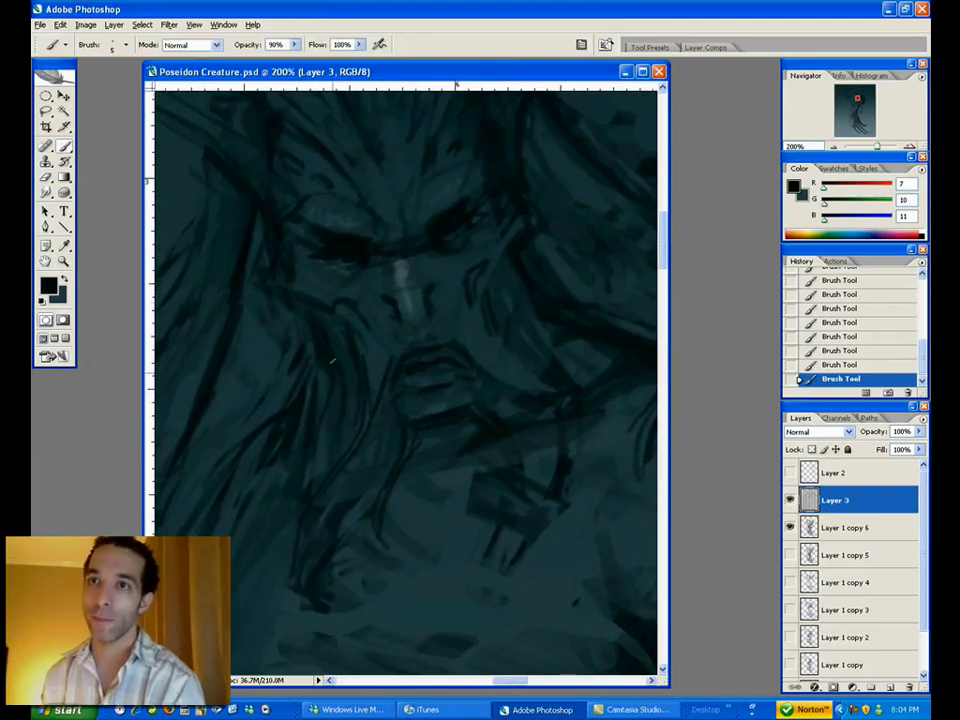
- Paint longer dark strands into the beard beside the face and extend the moustache tips below the mouth
drag(342, 396, 353, 332)
drag(289, 437, 326, 587)
mouse_move(294, 466)
mouse_down()
mouse_move(308, 545)
mouse_move(326, 584)
mouse_up()
drag(328, 589, 323, 565)
drag(570, 416, 488, 471)
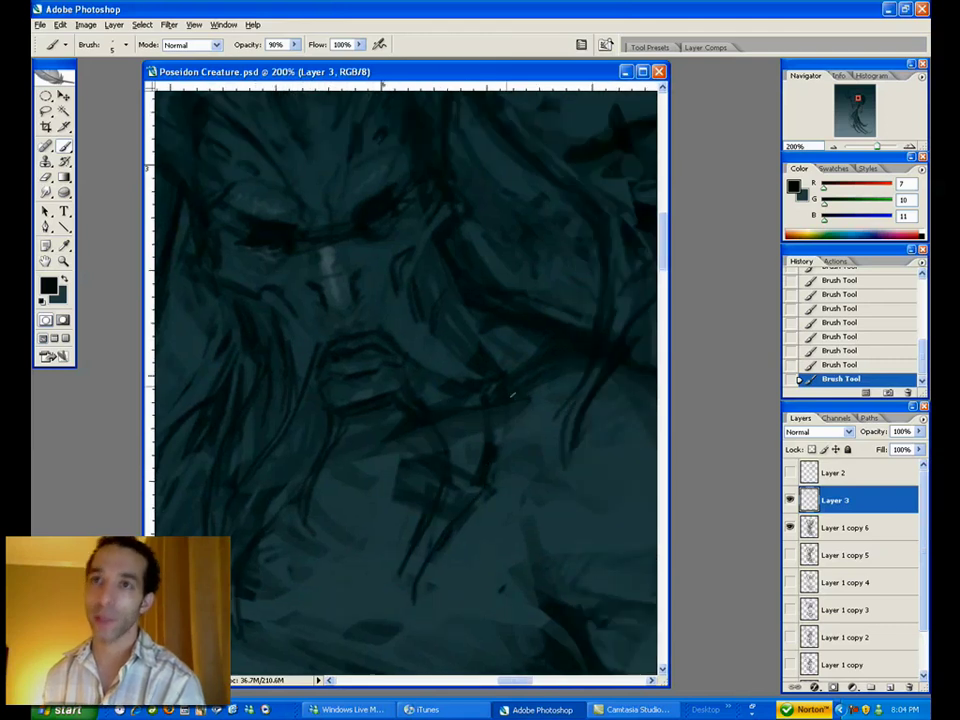
drag(488, 381, 550, 426)
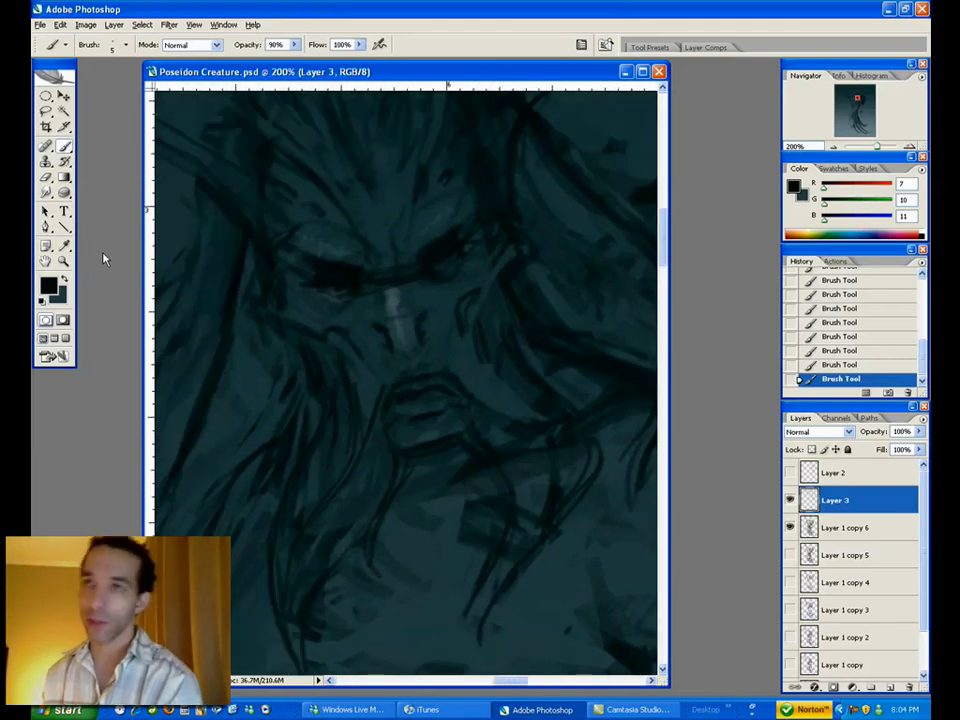
- Set the foreground colour to near-black 020405 and darken the brow above the right-hand eye
click(64, 261)
click(403, 343)
drag(439, 369, 437, 351)
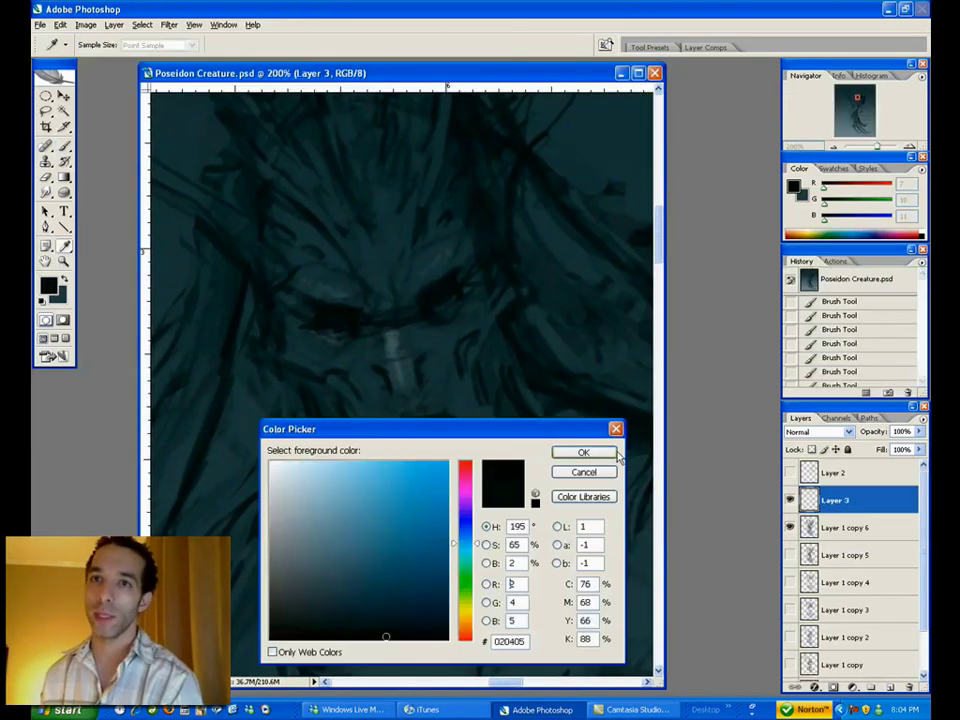
key(Return)
key(b)
drag(443, 268, 443, 255)
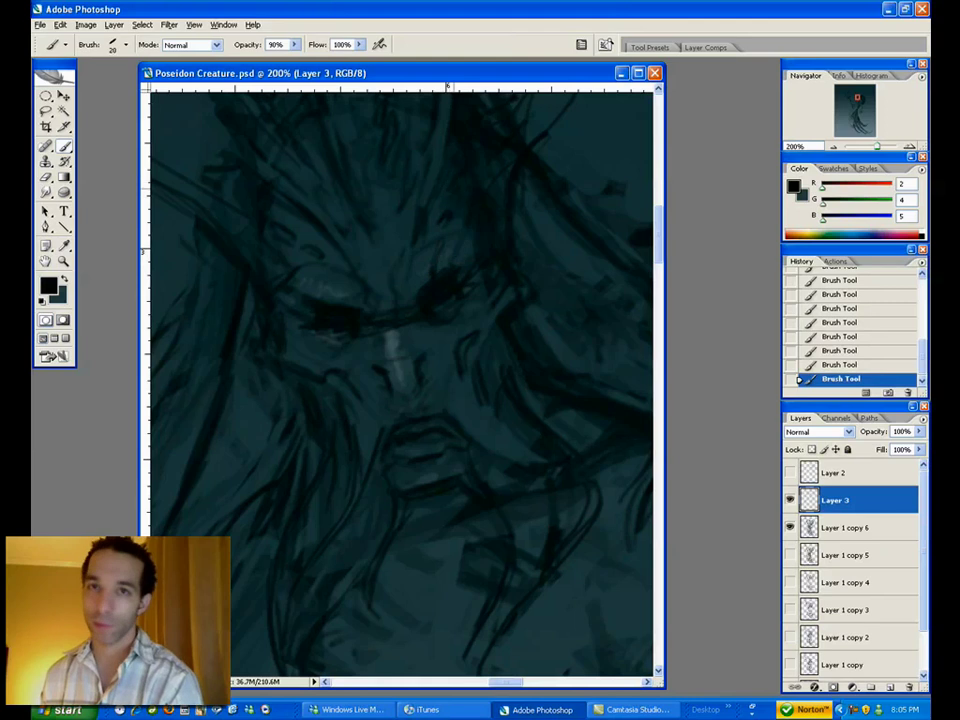
- Refine the right-hand brow and temple with strokes alternating between near-black and sampled dark teal, using a smaller brush
key(e)
key(b)
key(i)
key(x)
key(n)
key(b)
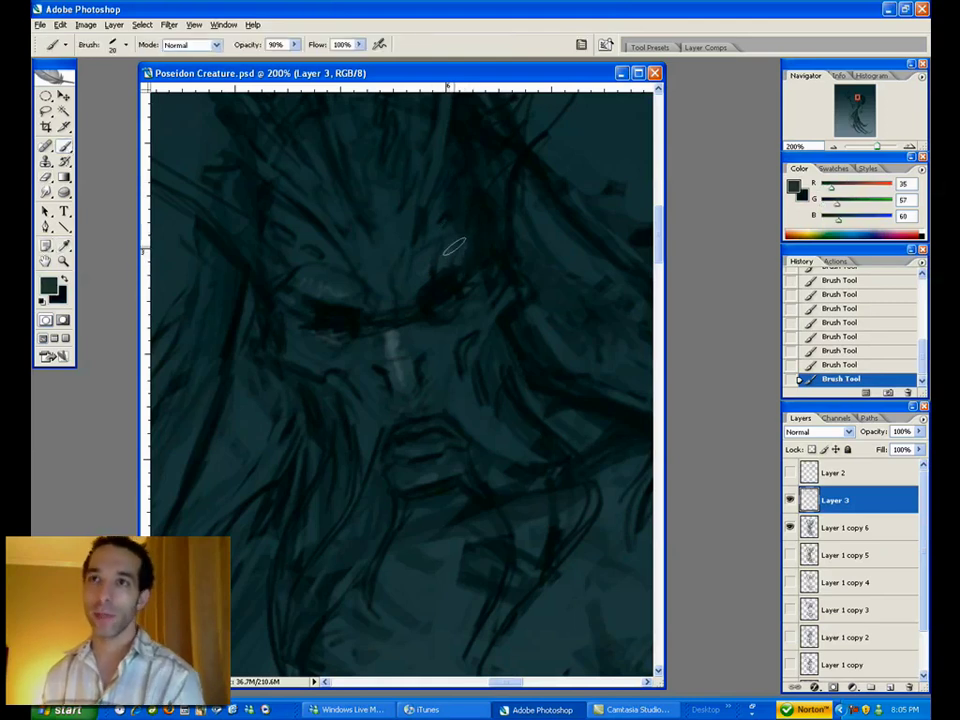
alt+click(225, 287)
key(x)
key(bracketleft)
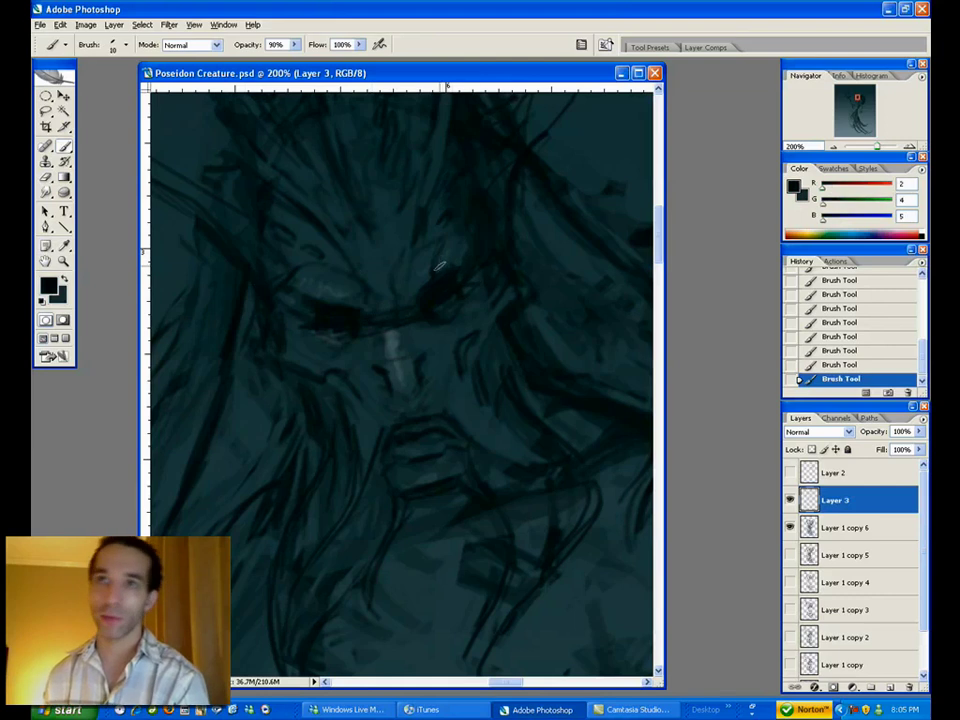
key(bracketright)
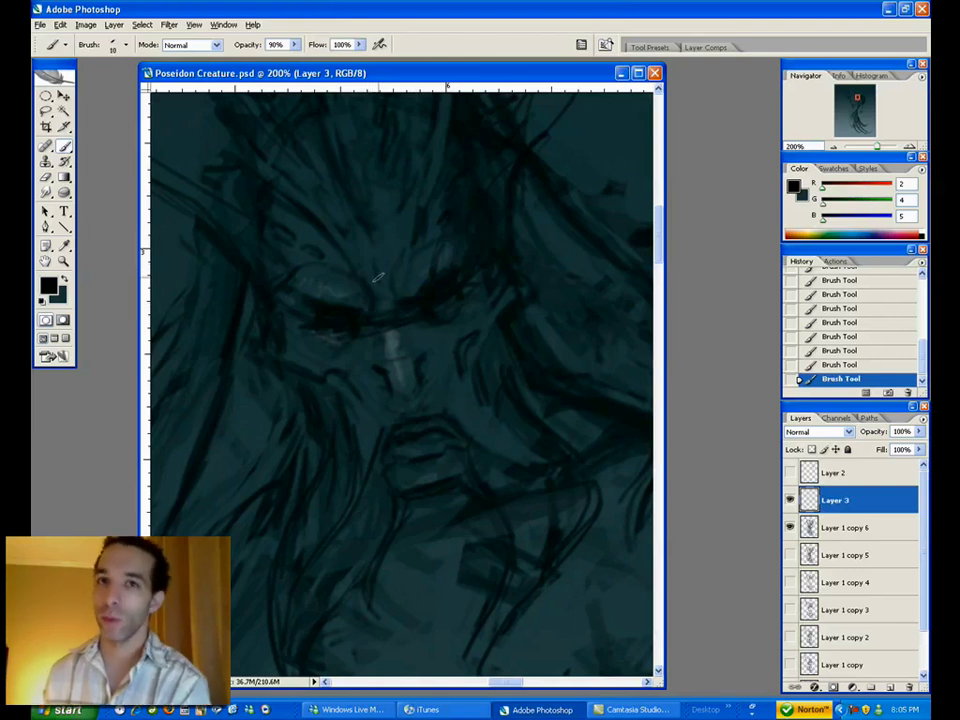
- Erase excess dark shading between the brows and at the outer corner of the right-hand eye
key(e)
drag(373, 257, 381, 282)
drag(464, 285, 474, 292)
key(b)
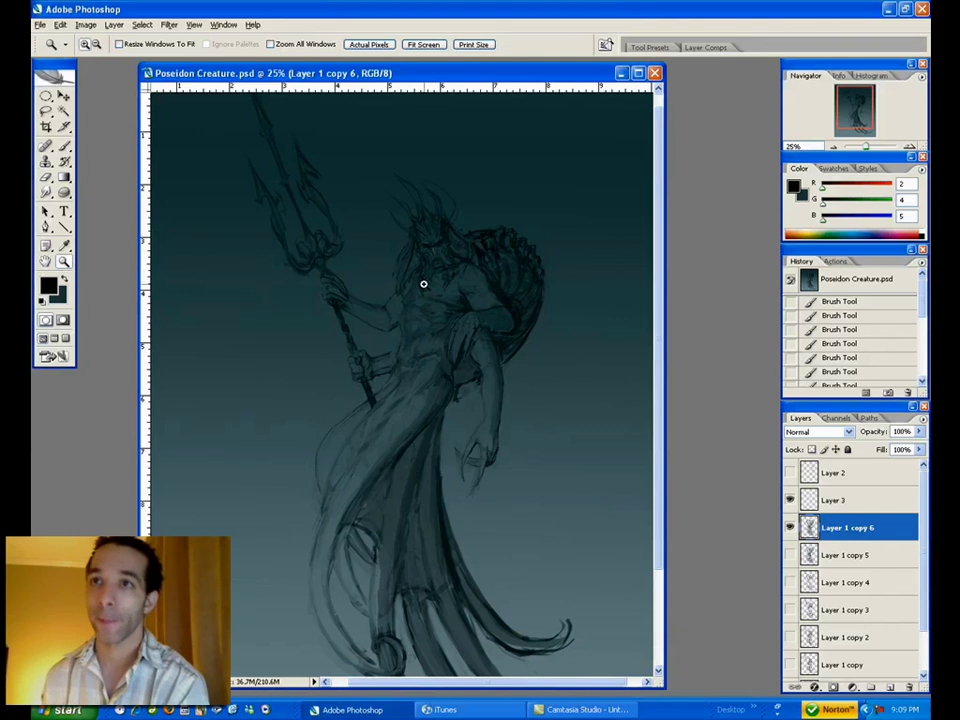
- Inspect the figure and head up close, toggling Layer 3's visibility to compare the face with and without it
click(423, 284)
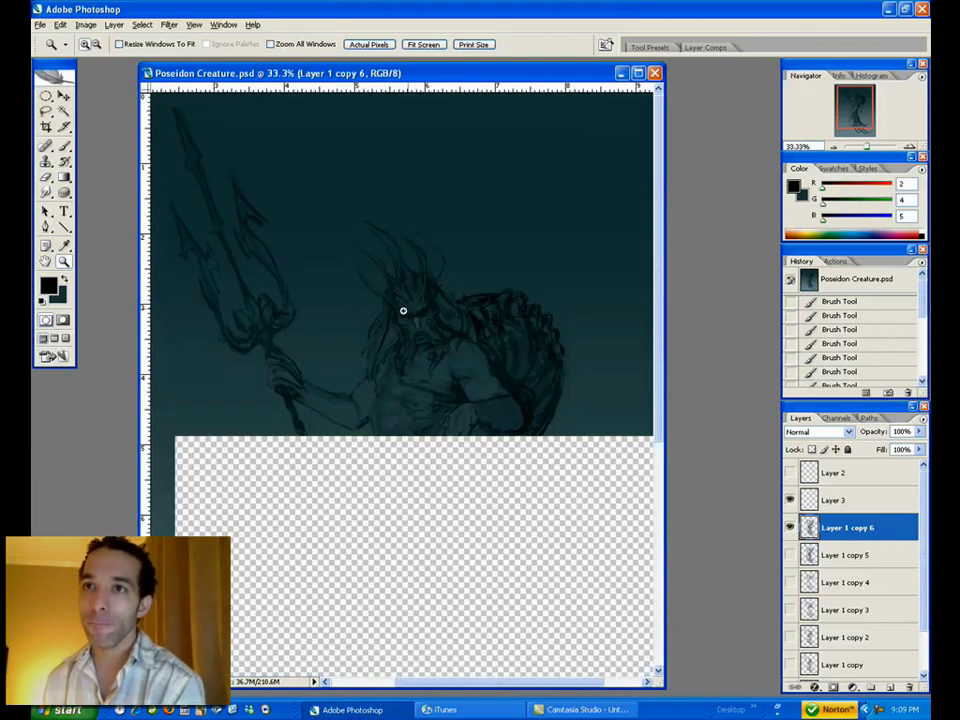
click(789, 504)
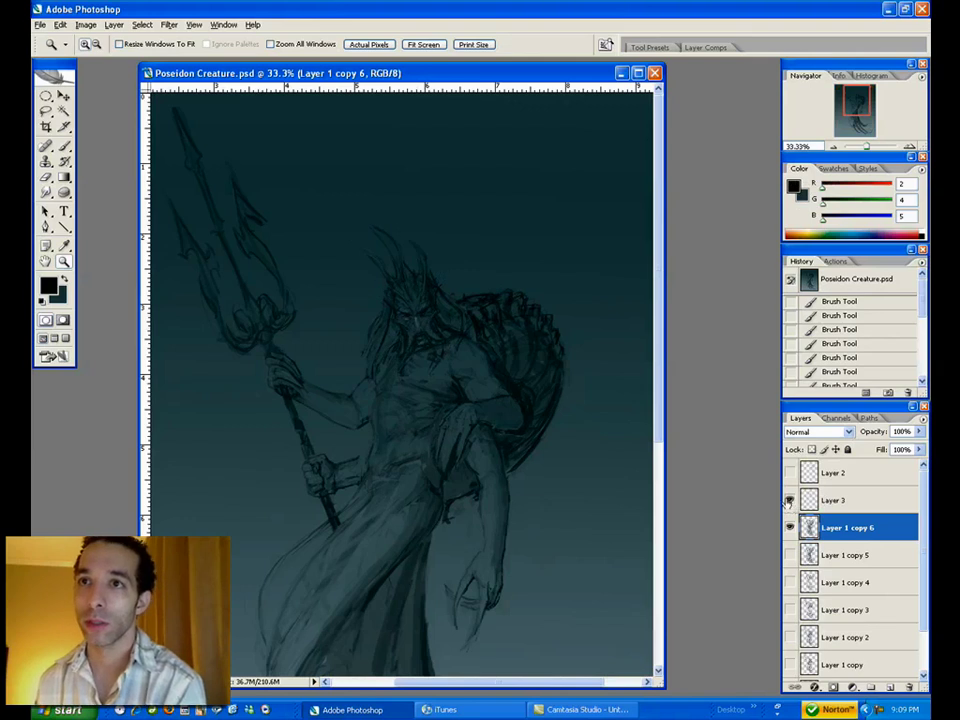
click(411, 326)
click(403, 358)
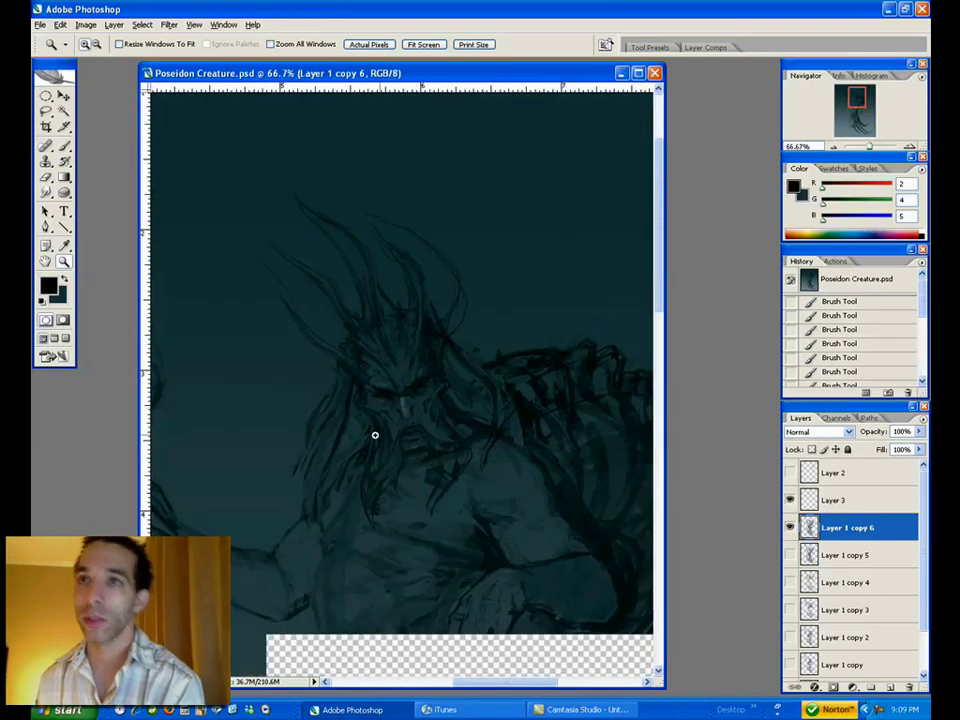
click(405, 402)
- Sample the light grey-blue of the nose highlight and paint soft highlights under the left-hand eye on Layer 1 copy 6
key(b)
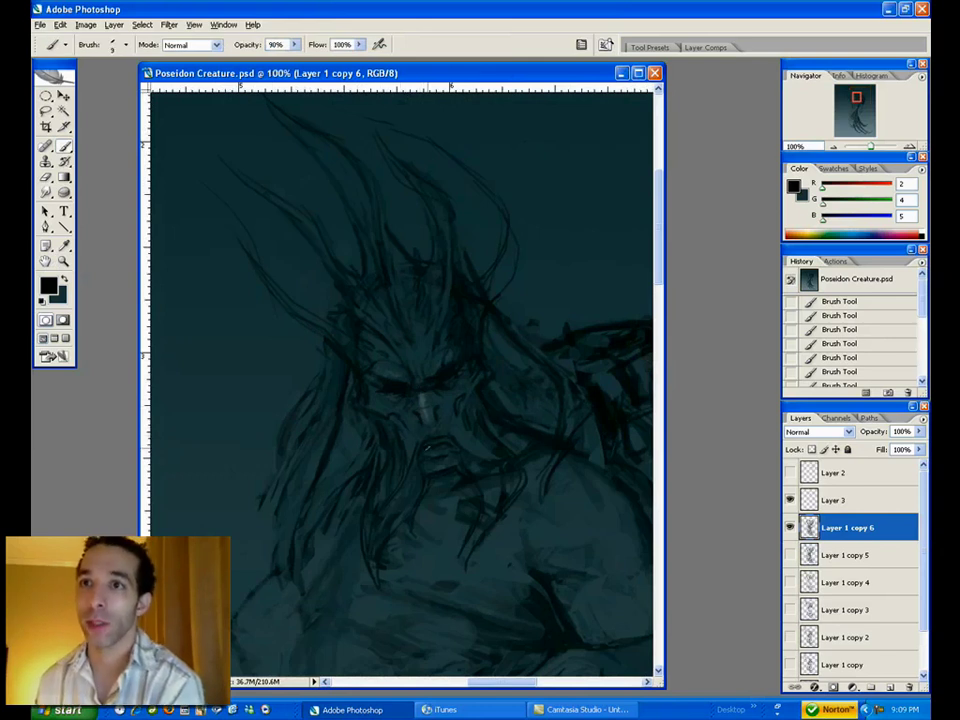
key(ctrl+space)
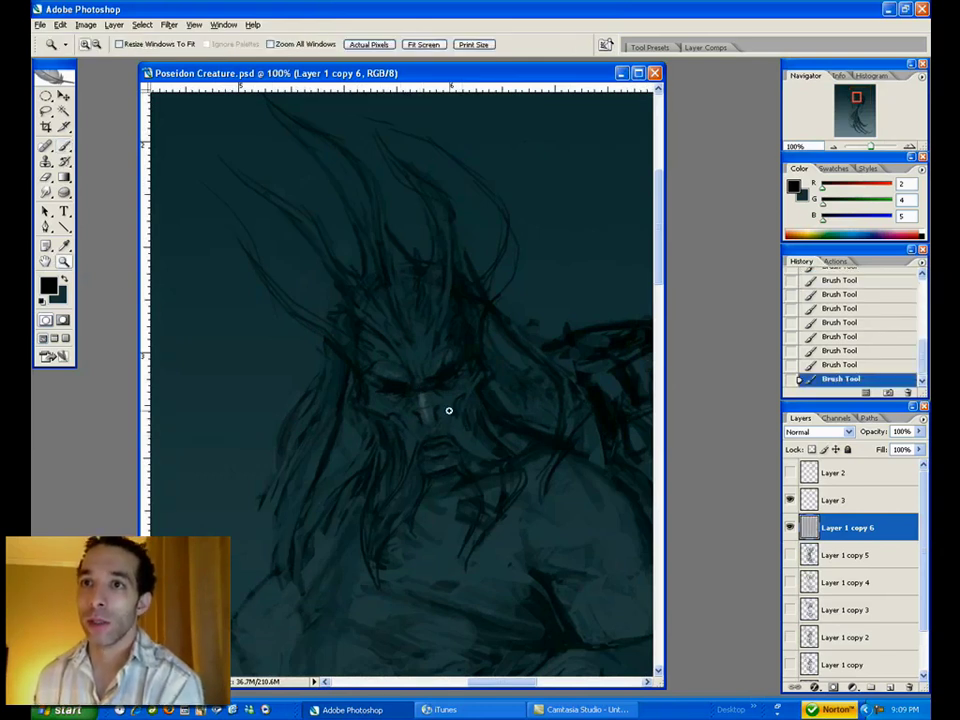
click(437, 391)
key(alt)
click(355, 371)
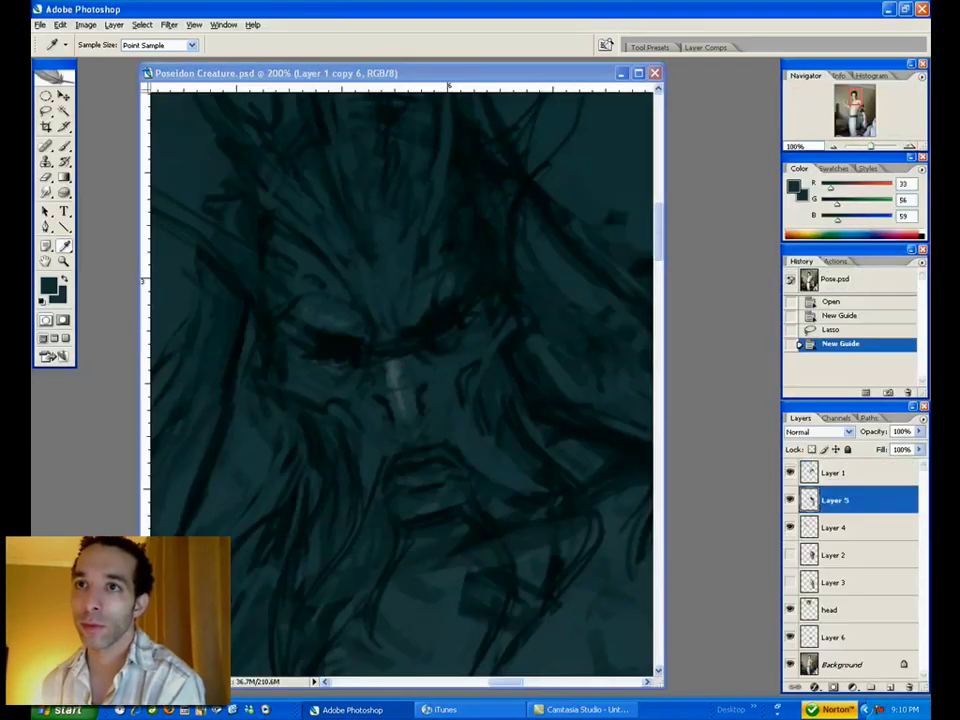
alt+click(403, 372)
drag(403, 372, 396, 386)
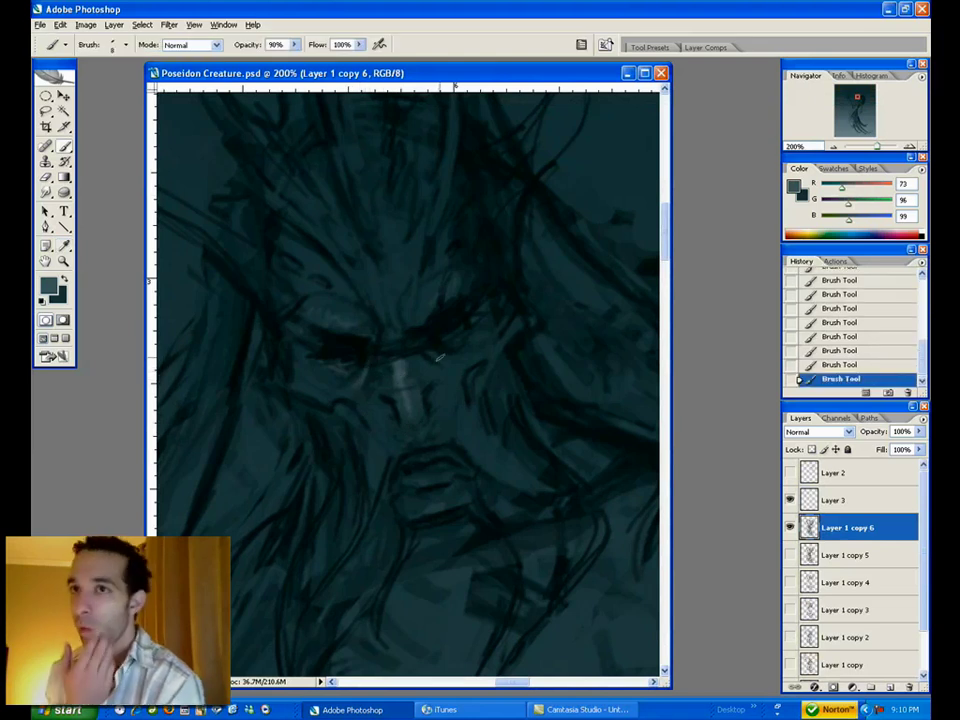
- Paint grey-blue highlights on the nose bridge, the whites of both eyes and the lower lip on Layer 3
key(alt+bracketright)
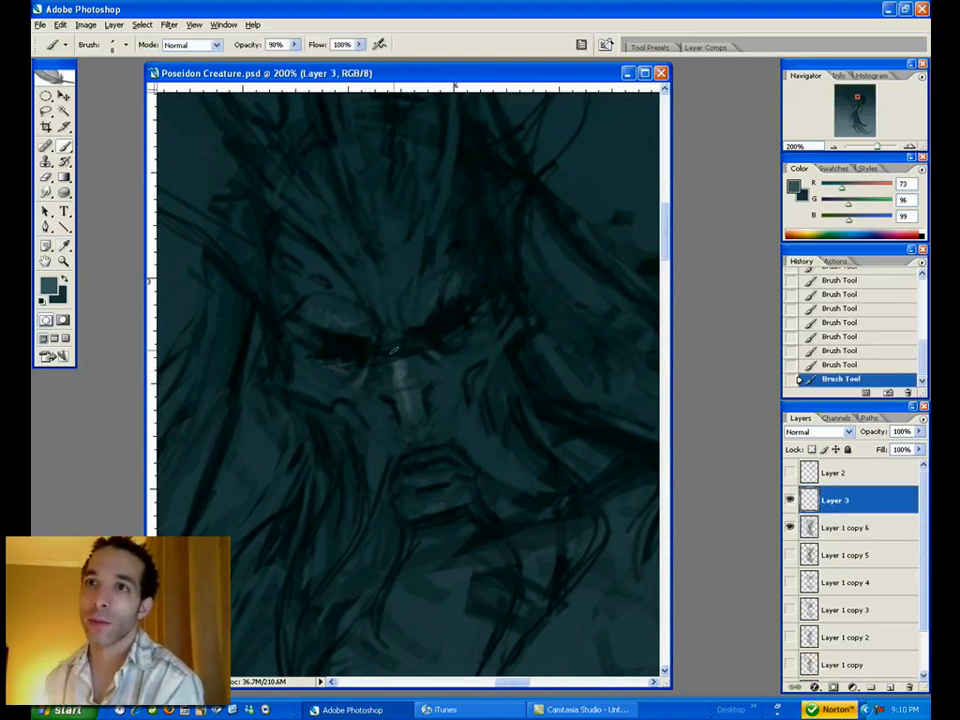
mouse_move(382, 361)
mouse_down()
mouse_move(395, 348)
mouse_move(388, 357)
mouse_up()
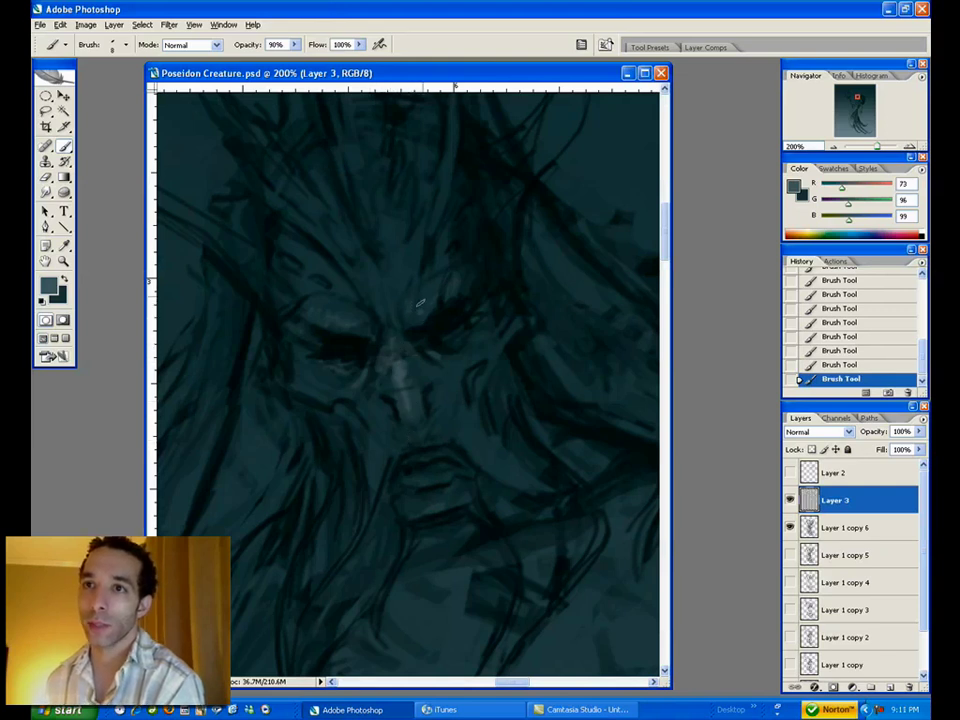
drag(344, 352, 334, 356)
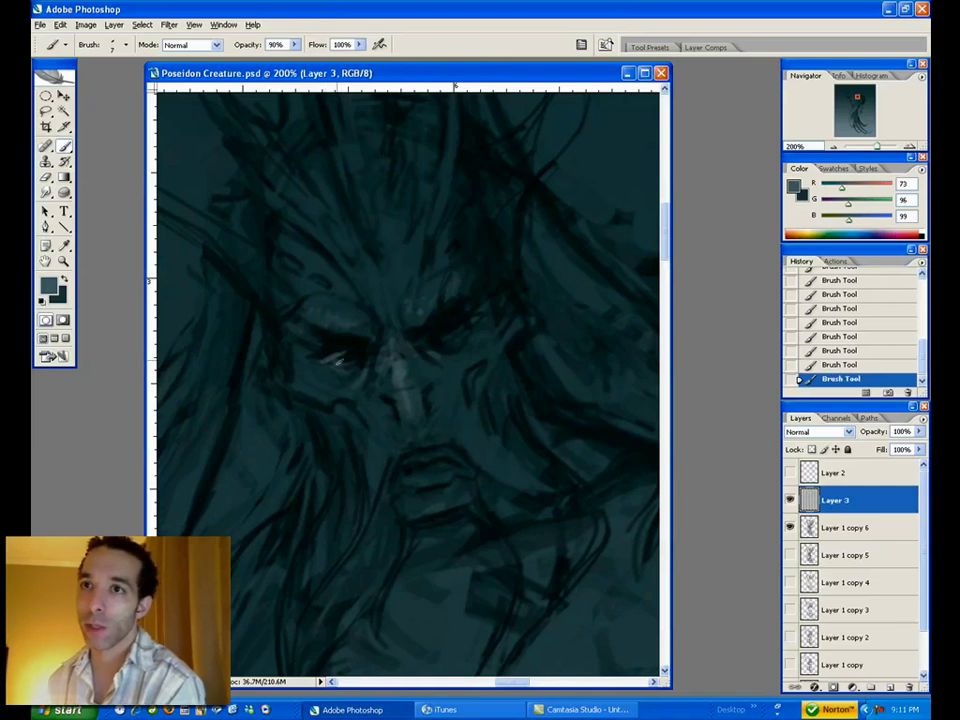
drag(455, 325, 463, 322)
drag(430, 499, 408, 512)
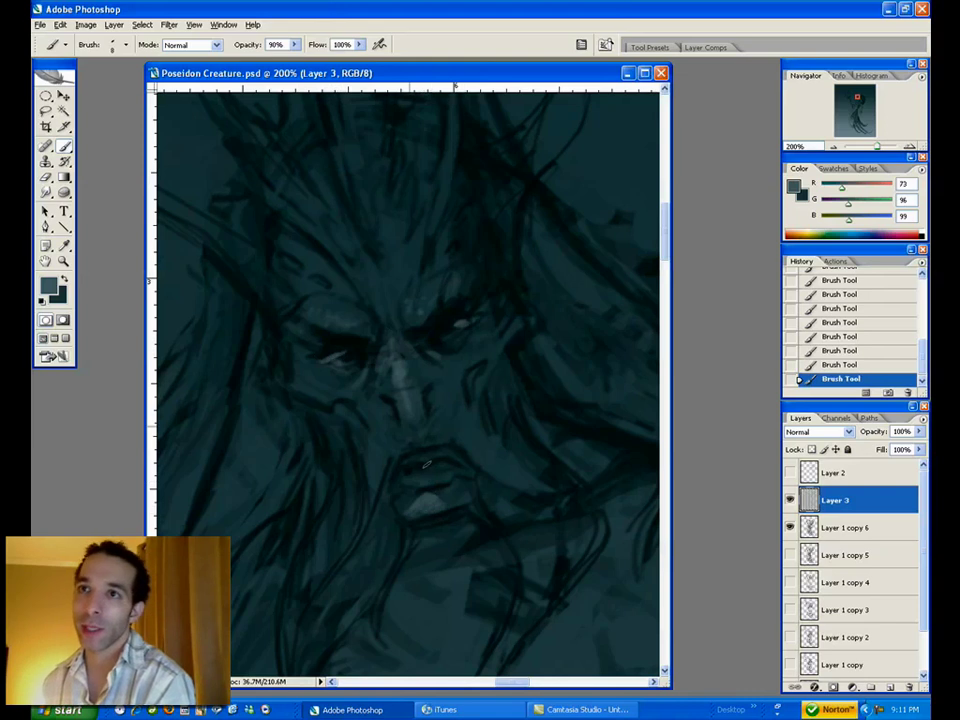
- Set the foreground colour to pure black, RGB 0, 0, 0, for the brush
key(i)
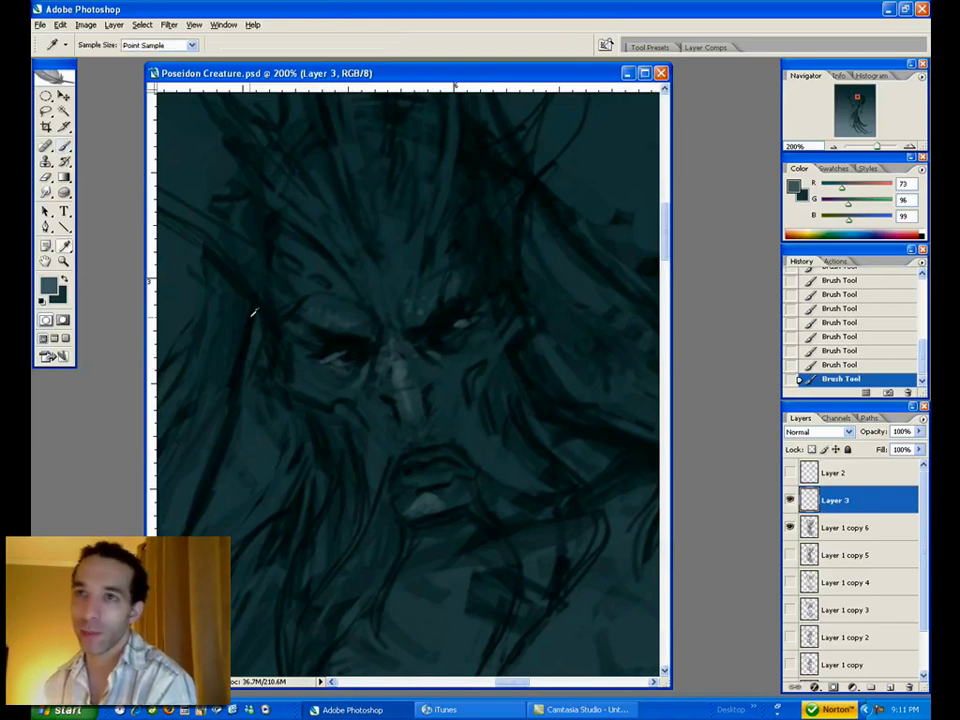
click(47, 287)
click(399, 636)
click(582, 452)
key(b)
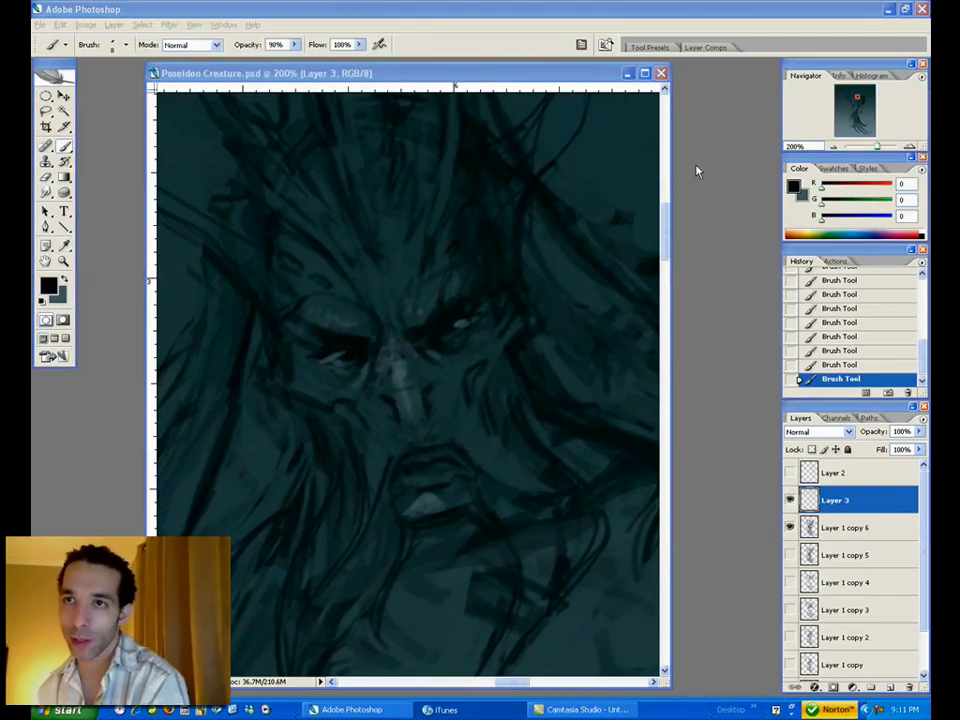
click(482, 80)
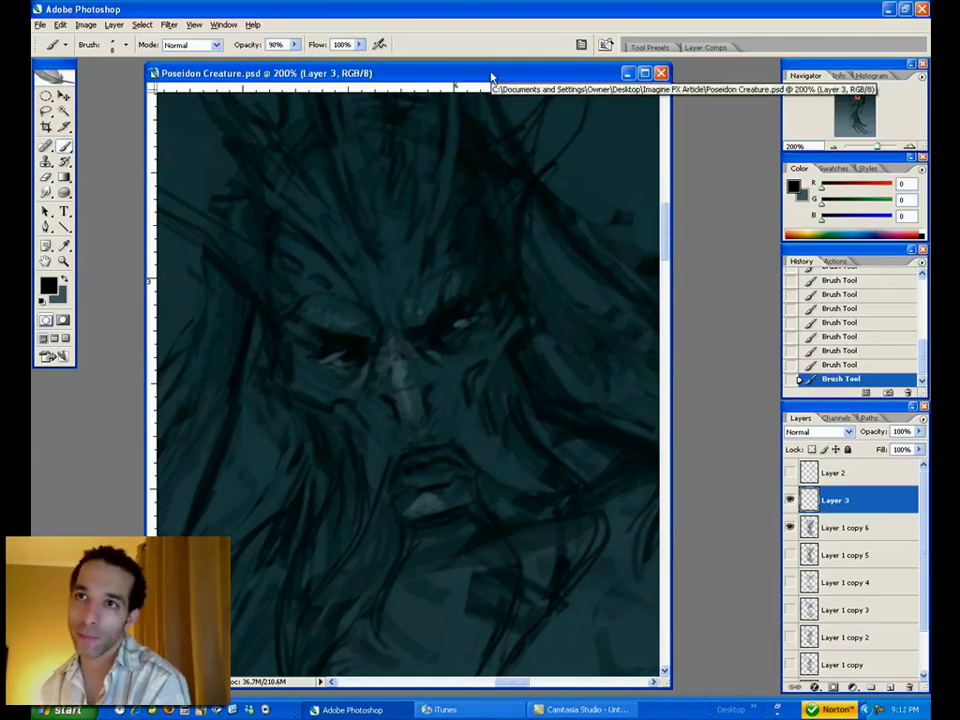
- Sample a mid grey-blue from the mouth and lighten the upper and lower lips with it
alt+click(425, 485)
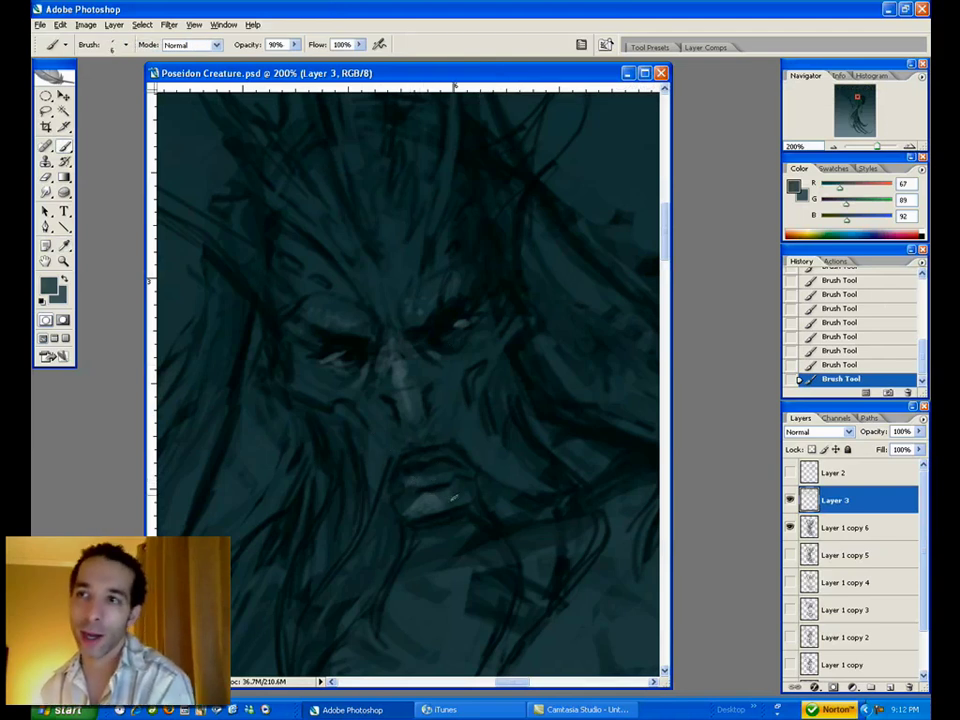
key(n)
key(o)
key(b)
- Pick a dark teal, RGB 7, 17, 18, and use it with sampled eye tones to model the eyes, cheek and moustache
click(52, 286)
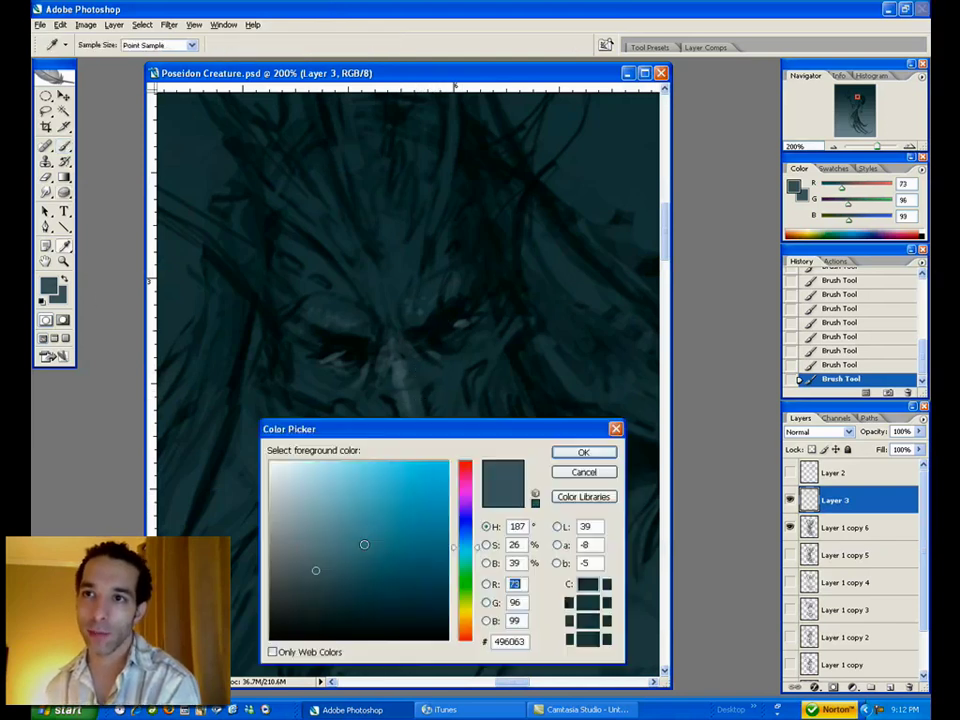
click(381, 628)
click(588, 454)
key(b)
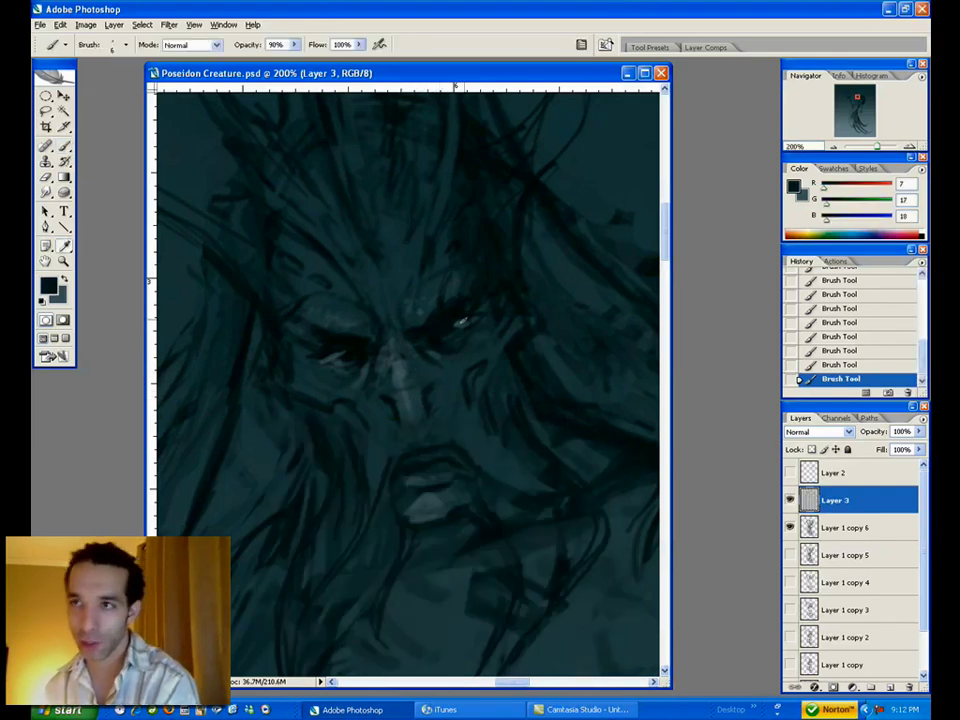
alt+click(458, 320)
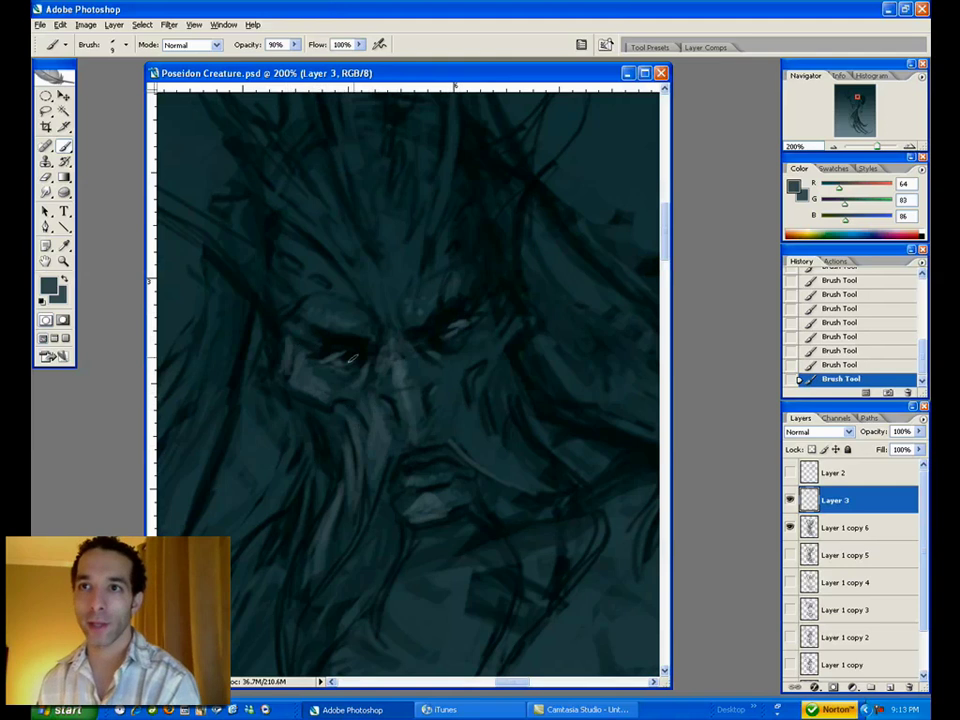
alt+click(339, 352)
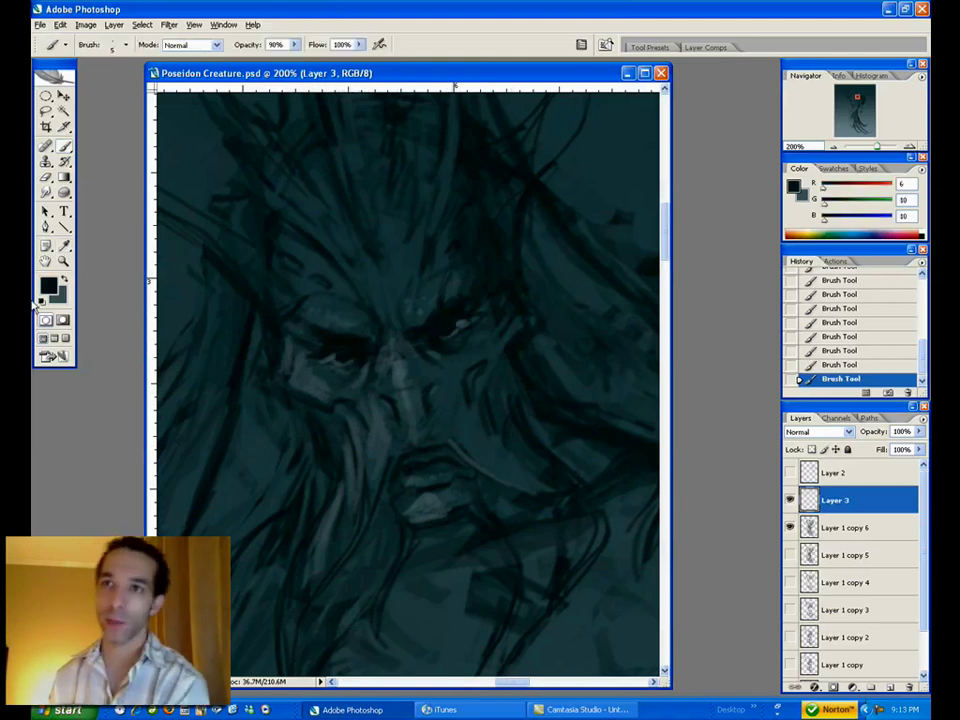
- Reset to the default colours and make white the foreground colour for detailing the eyes
key(ctrl+space)
click(403, 407)
click(42, 301)
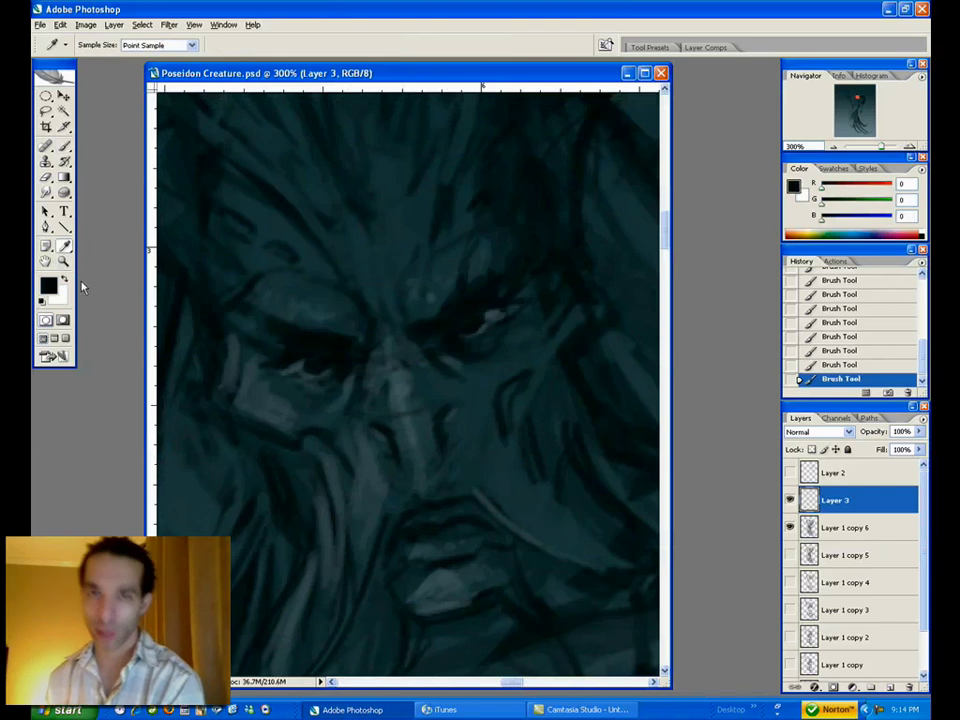
click(65, 279)
- Enlarge the image by entering a new document width in inches, keeping proportions constrained
click(86, 24)
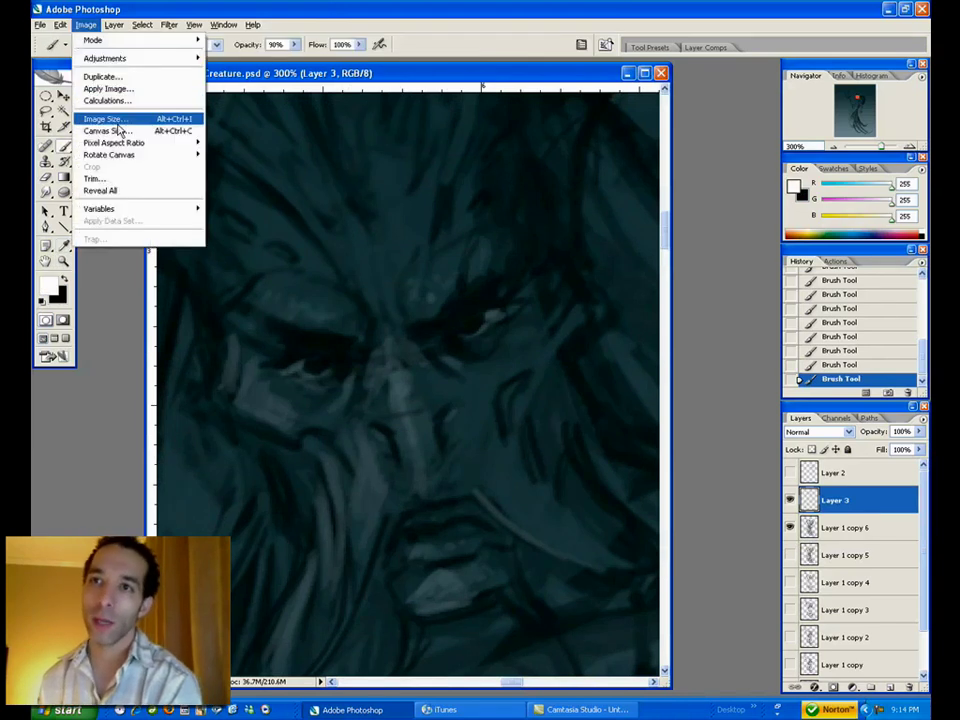
click(117, 122)
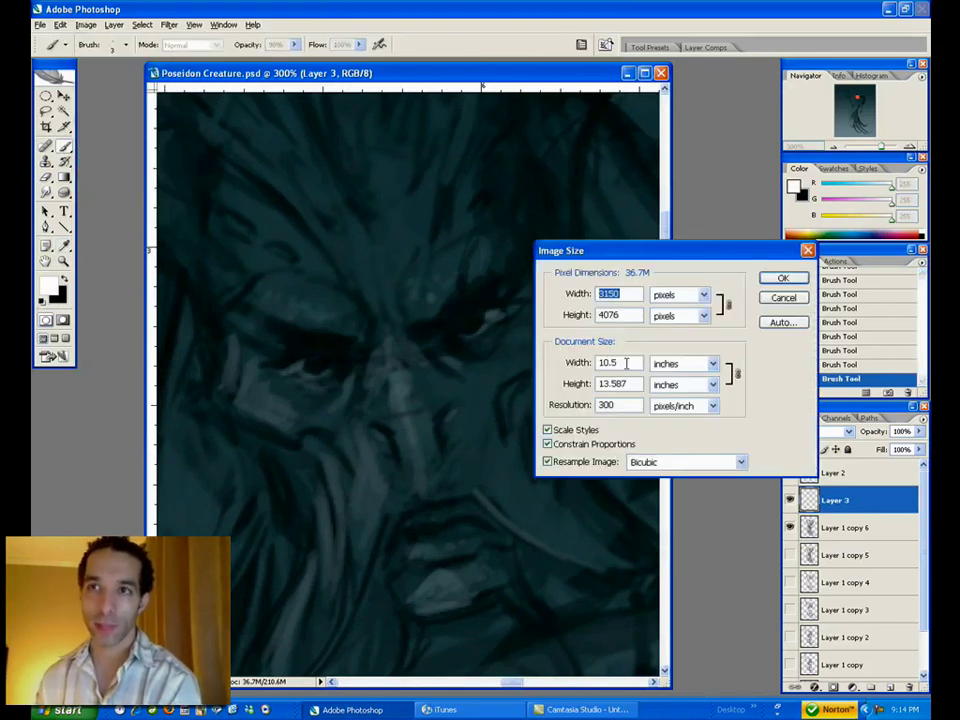
double_click(627, 363)
text(10)
click(783, 278)
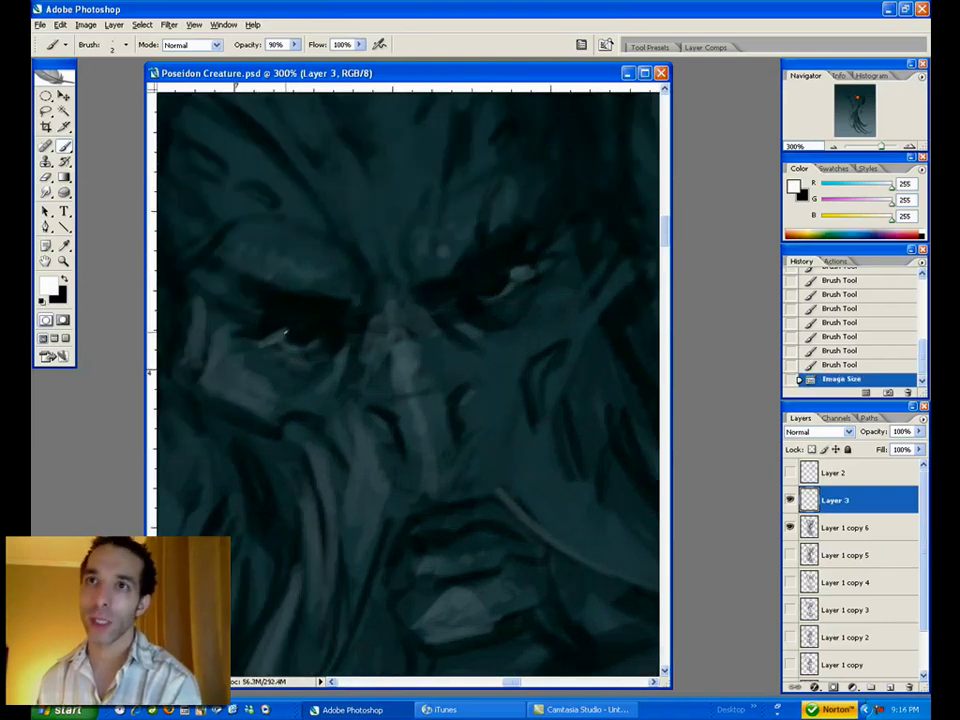
- Paint a white catchlight in the left-hand eye and a thin highlight along its lower lid with a 2-pixel brush
click(285, 331)
click(286, 331)
click(286, 331)
click(286, 331)
drag(268, 343, 322, 343)
- Undo and redo the last white strokes to compare the eye with and without its highlights
key(ctrl+alt+z)
key(ctrl+alt+z)
key(ctrl+alt+z)
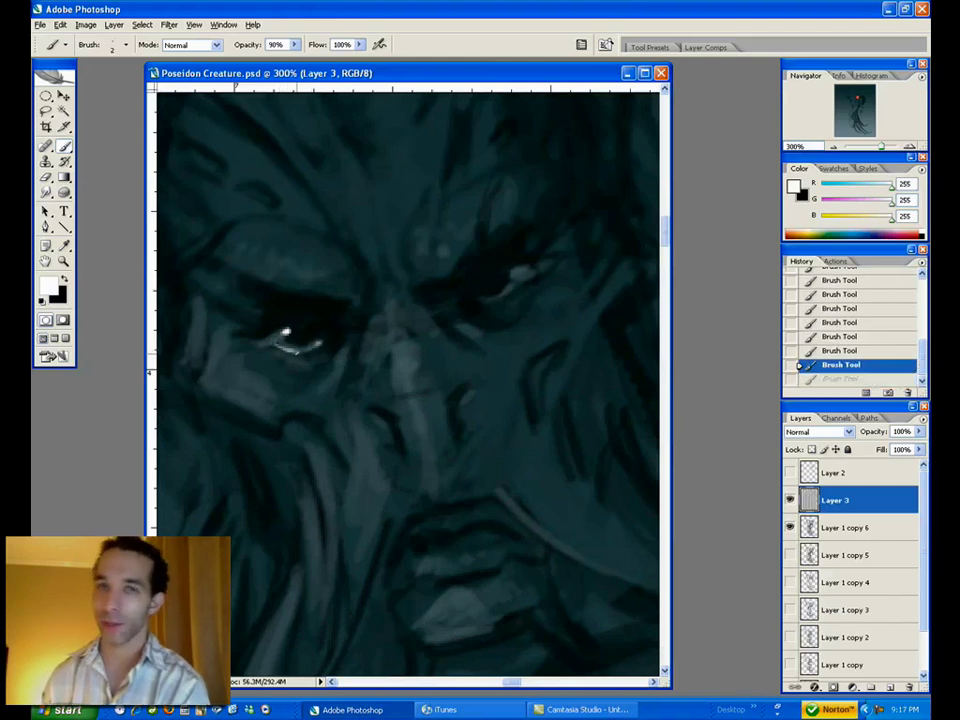
key(ctrl+shift+z)
key(ctrl+shift+z)
key(ctrl+shift+z)
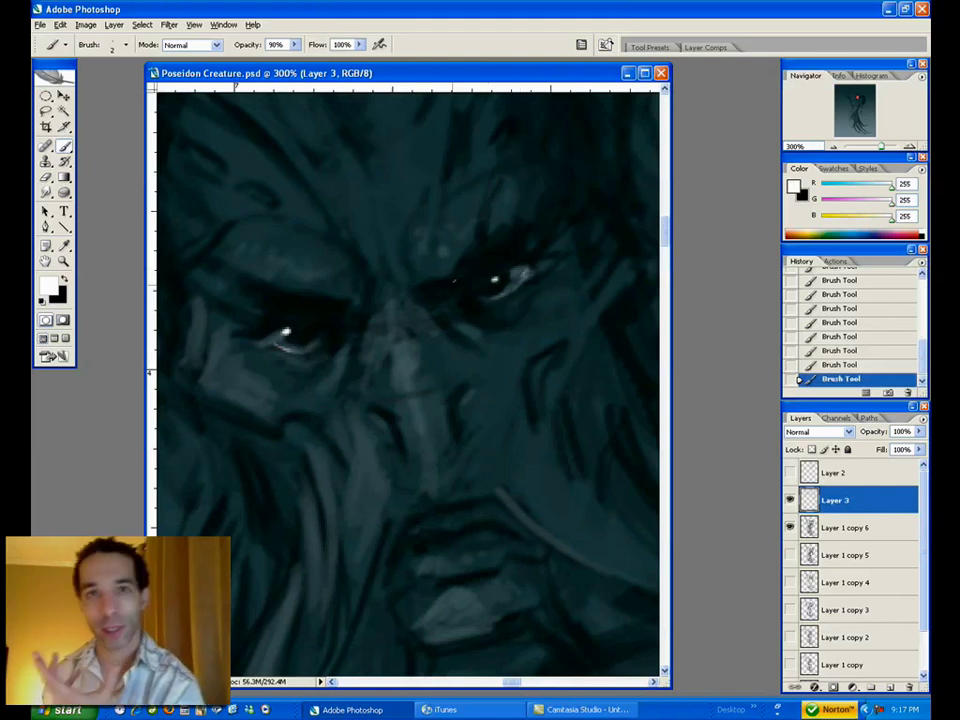
- Paint subtle grey iris tones around the catchlights of both eyes using colours sampled from the eyes
key(i)
click(285, 343)
key(b)
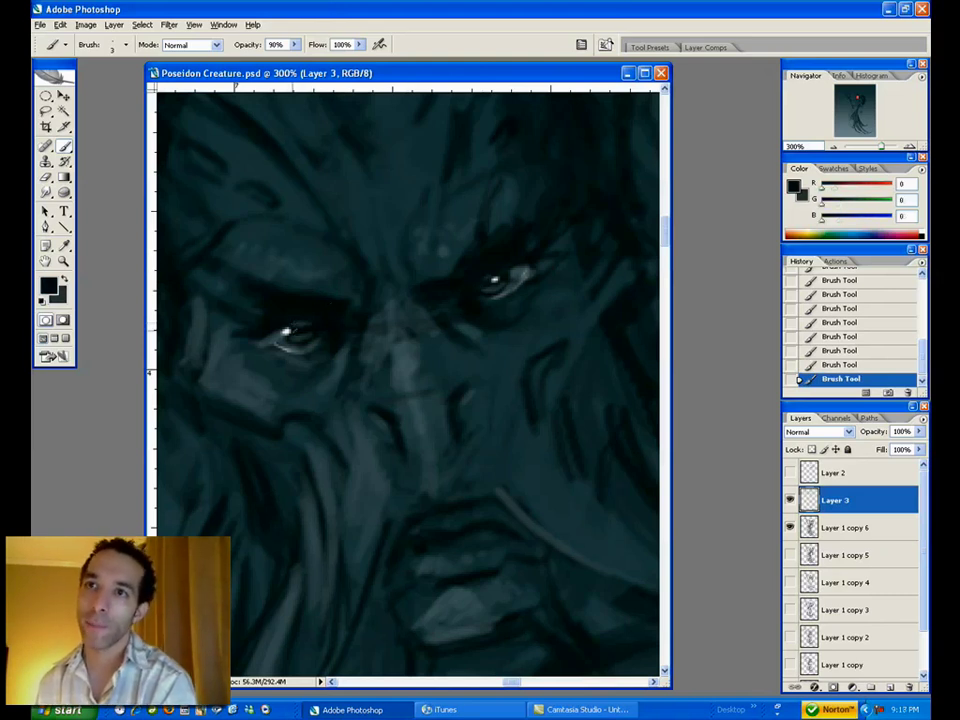
alt+click(496, 281)
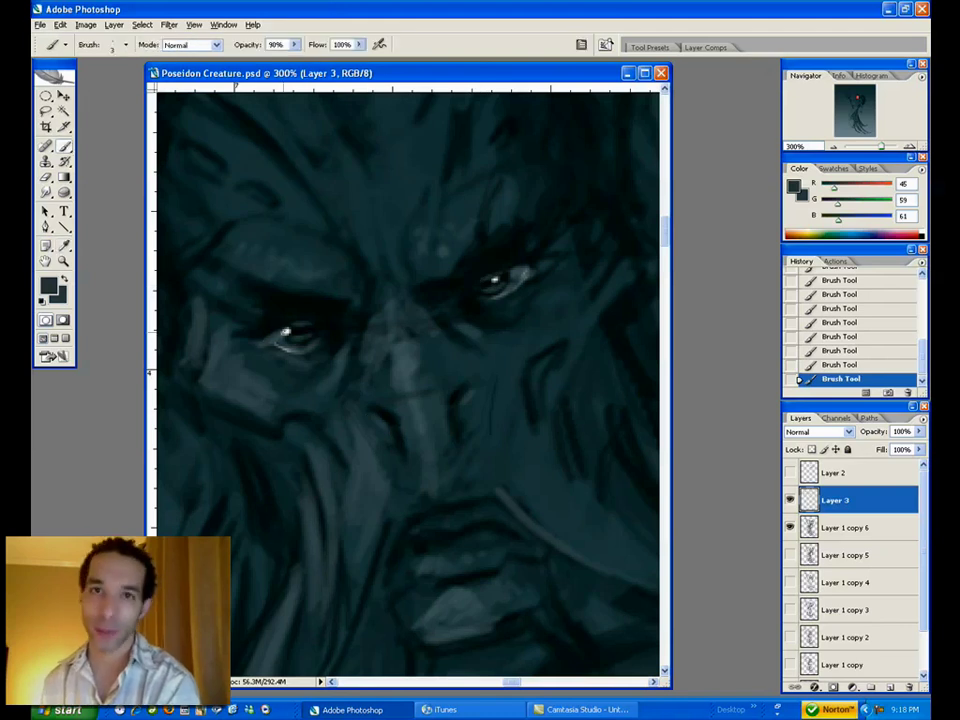
- Refine the corners and rims of both eyes with fine strokes in black and dark grey-green tones sampled around them
alt+click(264, 333)
drag(272, 331, 258, 338)
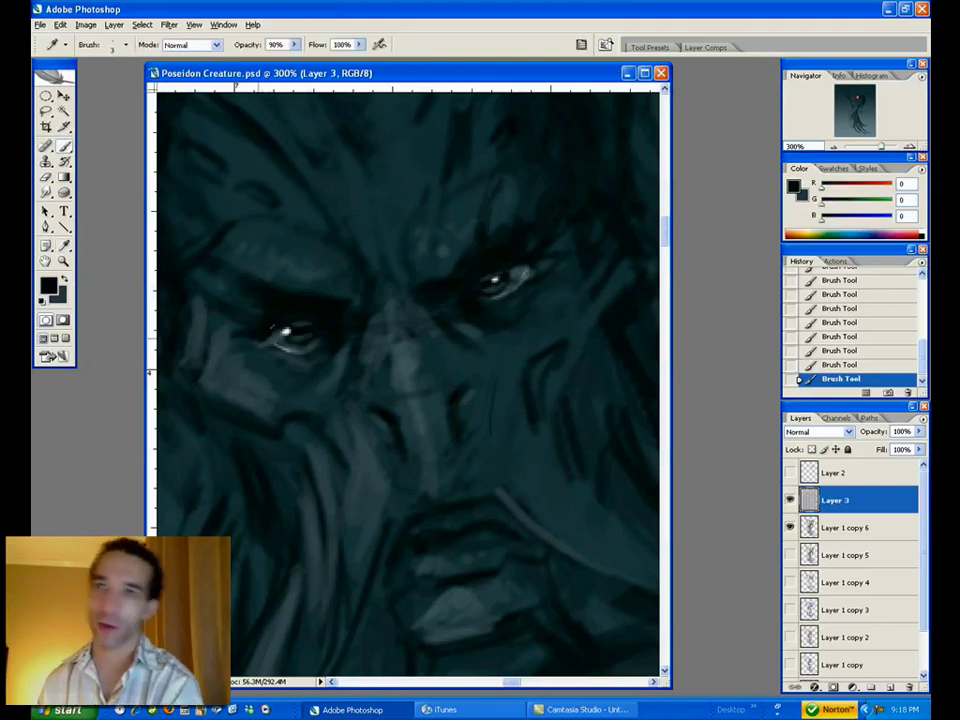
alt+click(263, 354)
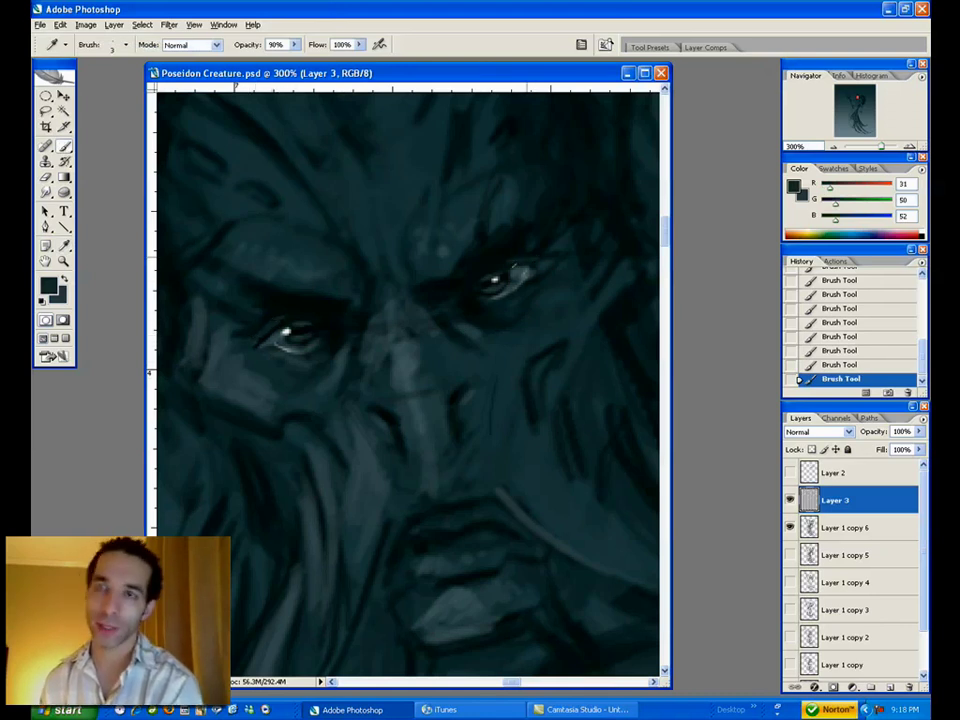
alt+click(540, 264)
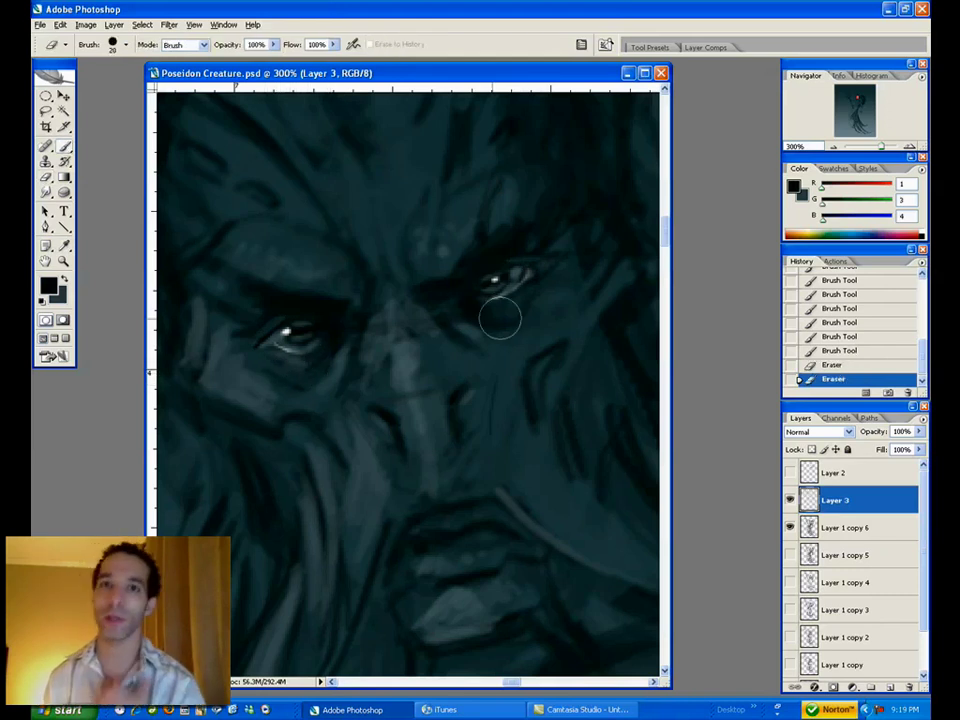
key(b)
mouse_move(473, 325)
mouse_down()
mouse_move(482, 335)
mouse_move(466, 331)
mouse_up()
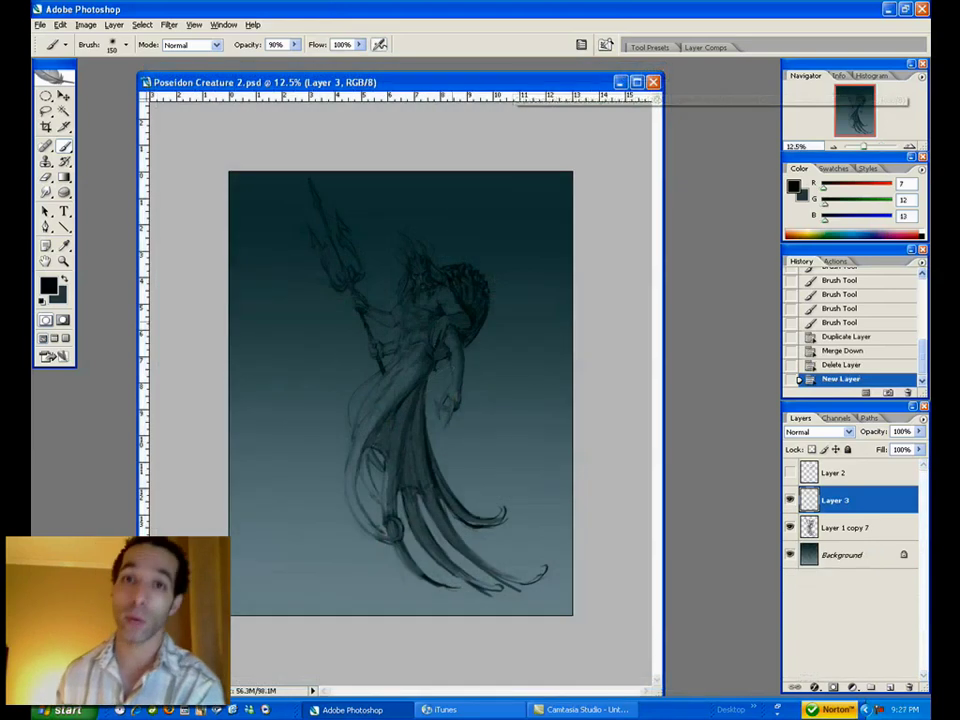
- Set the blending mode of the empty Layer 3 to Overlay
click(818, 433)
click(805, 264)
key(bracketright)
key(bracketright)
mouse_move(415, 316)
mouse_down()
mouse_move(446, 299)
mouse_move(367, 413)
mouse_move(408, 371)
mouse_move(401, 363)
mouse_move(349, 402)
mouse_move(341, 436)
mouse_move(368, 421)
mouse_move(412, 360)
mouse_up()
click(846, 353)
- Brush soft white light over the creature's torso, upper tail and lowered arm on the Overlay layer with a 300-pixel brush
key(d)
key(x)
key(bracketright)
ctrl+click(418, 373)
drag(474, 340, 459, 433)
- Brush white light over the trident-holding arm, the head and horns, and the outer curve of the lower tail
mouse_move(346, 275)
mouse_down()
mouse_move(388, 300)
mouse_move(401, 286)
mouse_up()
mouse_move(443, 232)
mouse_down()
mouse_move(452, 252)
mouse_move(420, 200)
mouse_up()
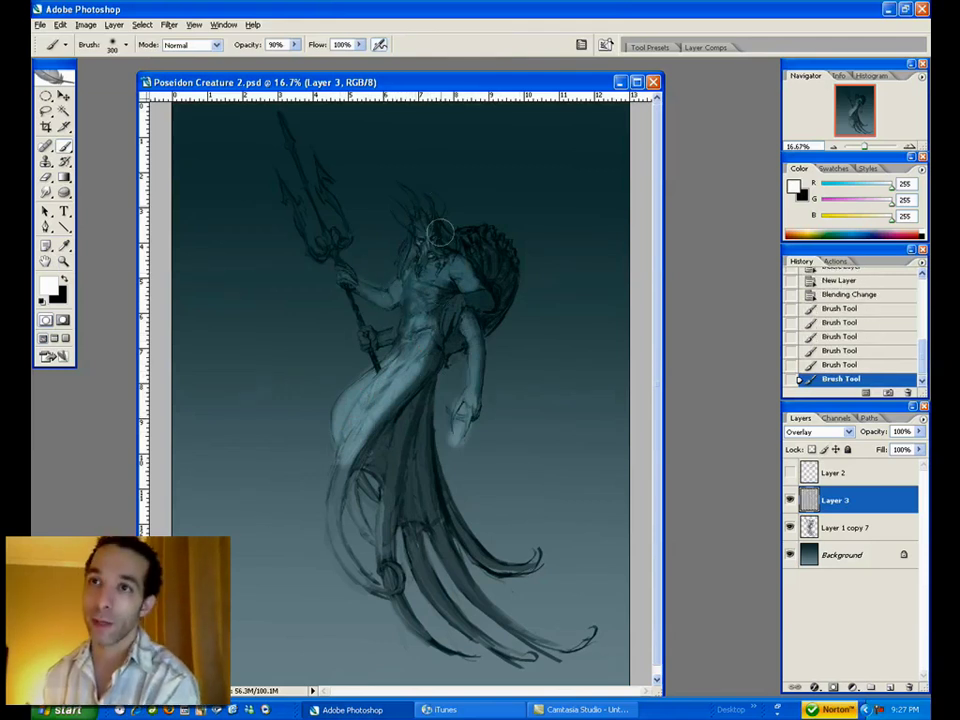
drag(446, 239, 440, 246)
mouse_move(346, 442)
mouse_down()
mouse_move(340, 510)
mouse_move(372, 555)
mouse_move(352, 473)
mouse_move(390, 588)
mouse_up()
key(bracketleft)
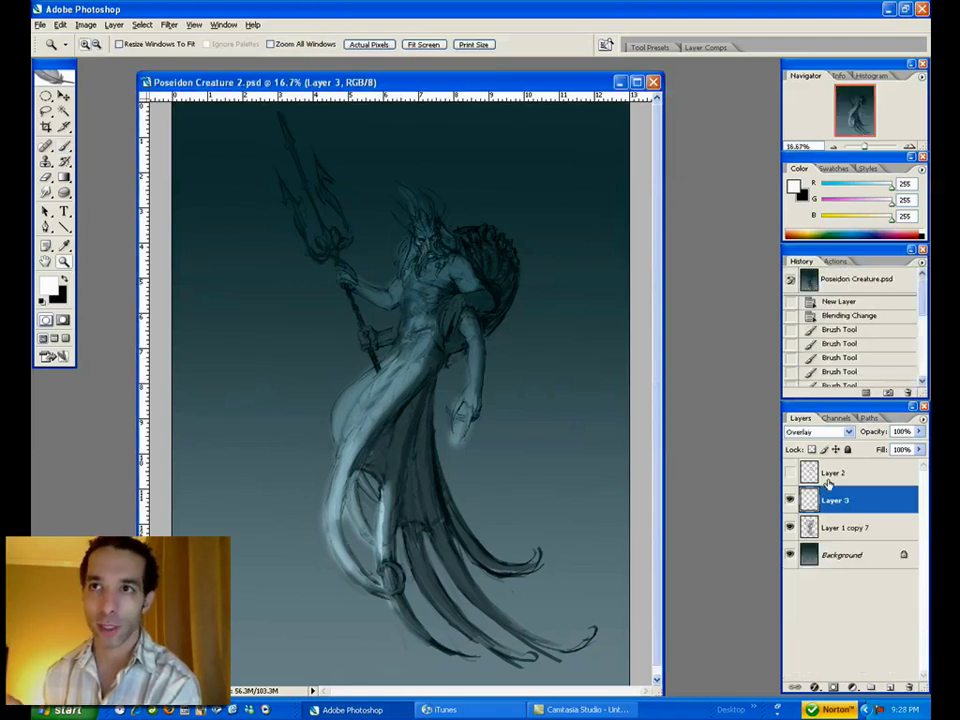
- Erase the highlight spill along the outer and inner edges of the curled tentacles on Layer 3
click(791, 501)
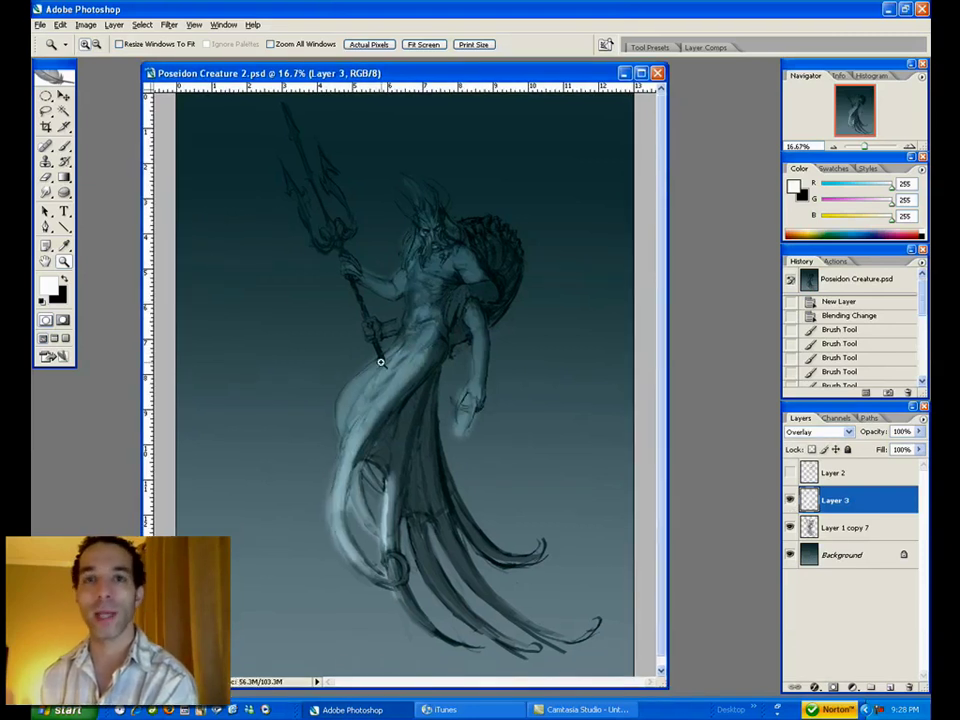
click(345, 470)
alt+click(393, 444)
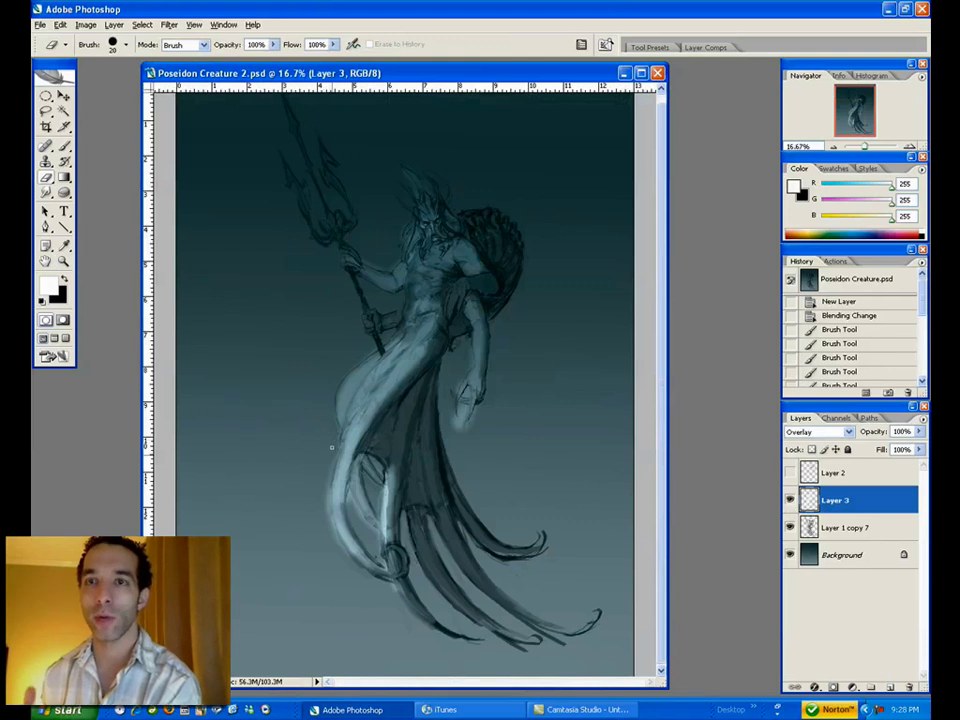
drag(334, 421, 335, 451)
mouse_move(327, 498)
mouse_down()
mouse_move(331, 533)
mouse_move(364, 571)
mouse_up()
drag(362, 570, 376, 579)
drag(349, 493, 355, 509)
drag(355, 508, 378, 541)
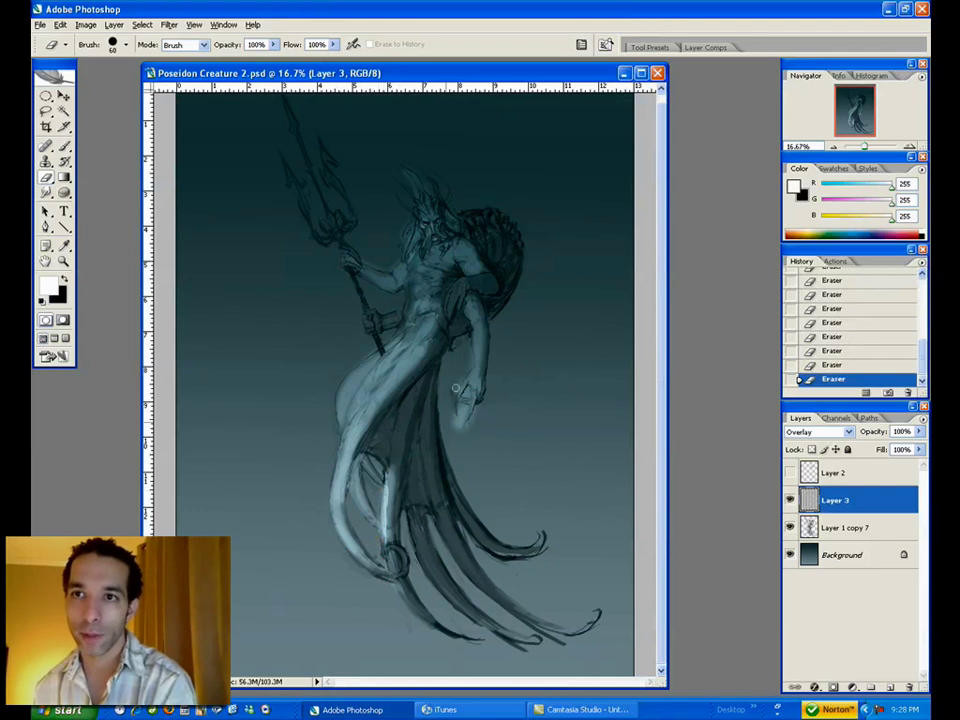
- Brush white highlights onto the torso, arms and hands on the Overlay layer, Layer 3, and clean up overspill with the eraser
key(b)
mouse_move(439, 252)
mouse_down()
mouse_move(461, 281)
mouse_move(457, 296)
mouse_up()
mouse_move(348, 252)
mouse_down()
mouse_move(380, 280)
mouse_move(367, 272)
mouse_move(394, 281)
mouse_move(412, 272)
mouse_move(372, 314)
mouse_move(395, 351)
mouse_up()
key(])
drag(434, 314, 415, 343)
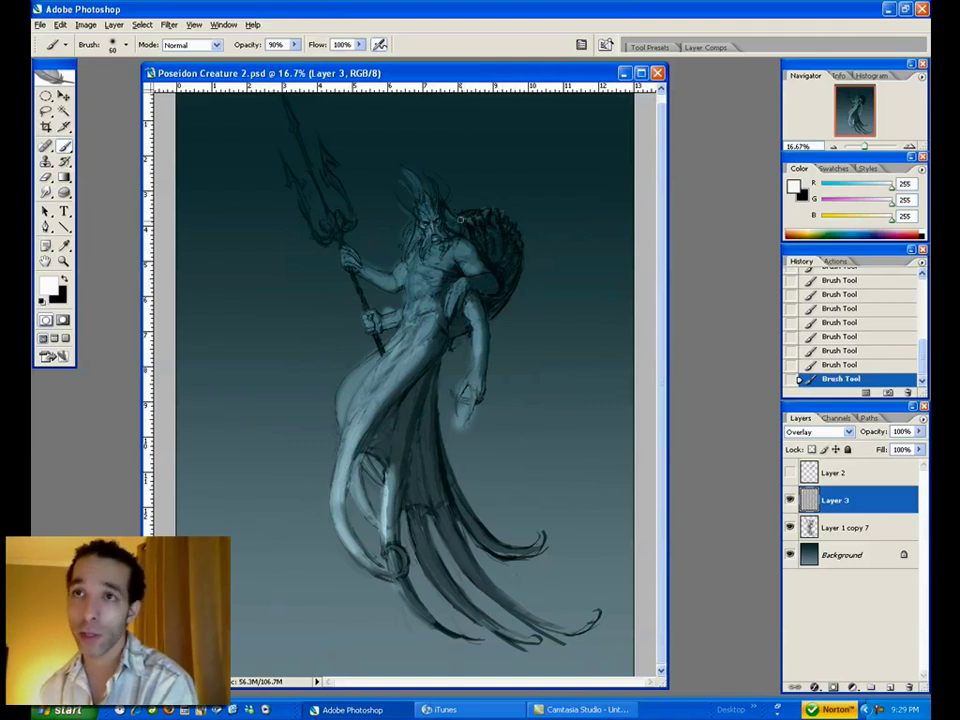
key(e)
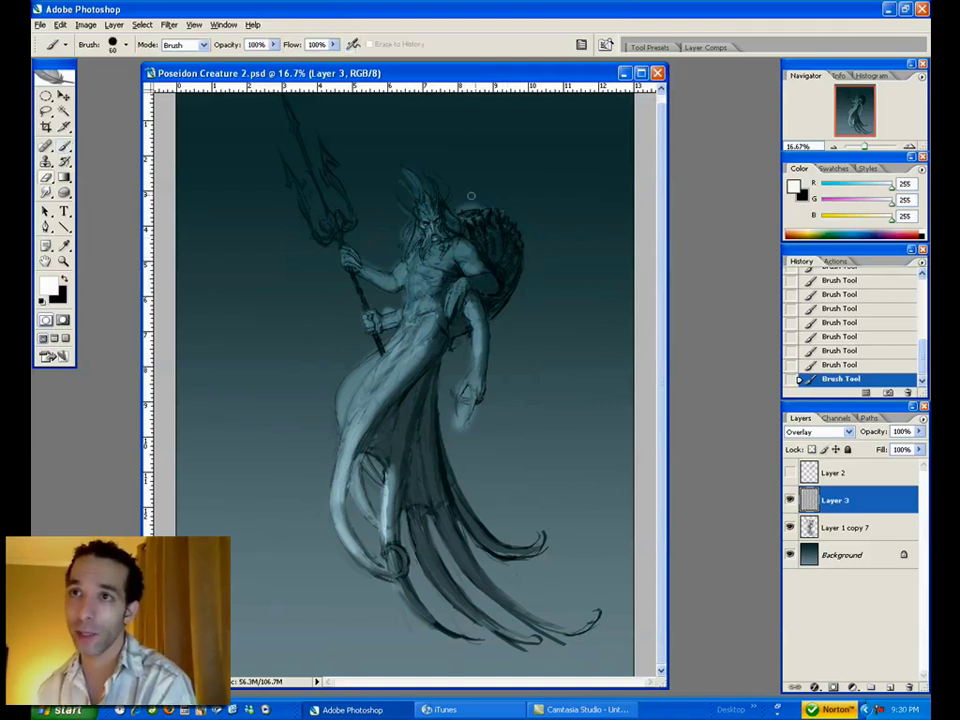
key(b)
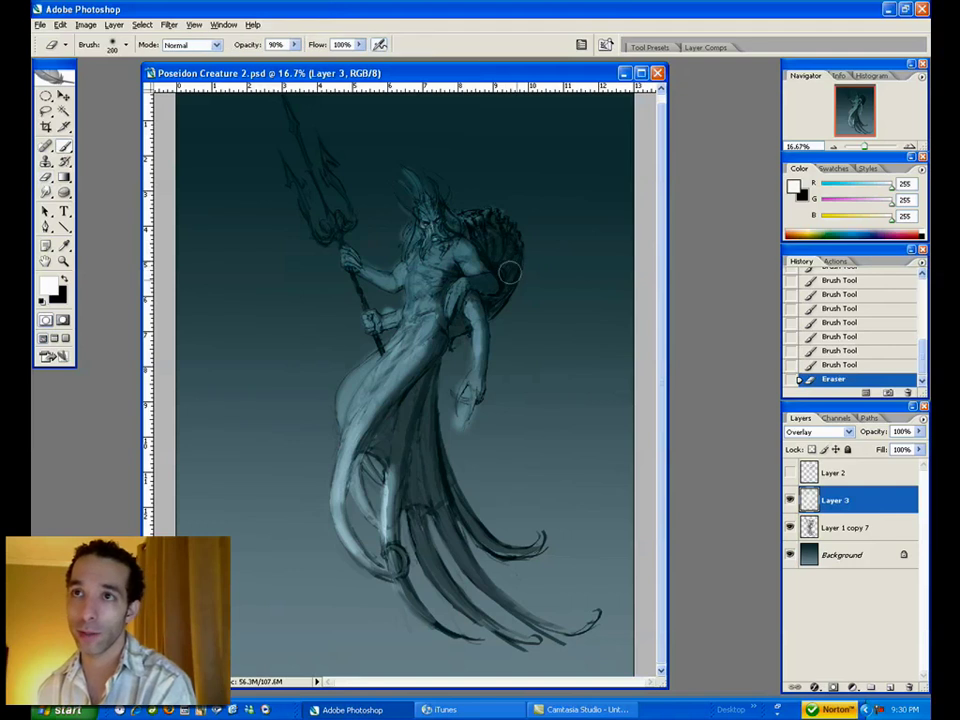
- Brush soft white highlights over the shell and lower body on Layer 3 with a large brush, and toggle Layer 2's visibility to compare
key(])
key(])
key(])
key(])
key(])
key(])
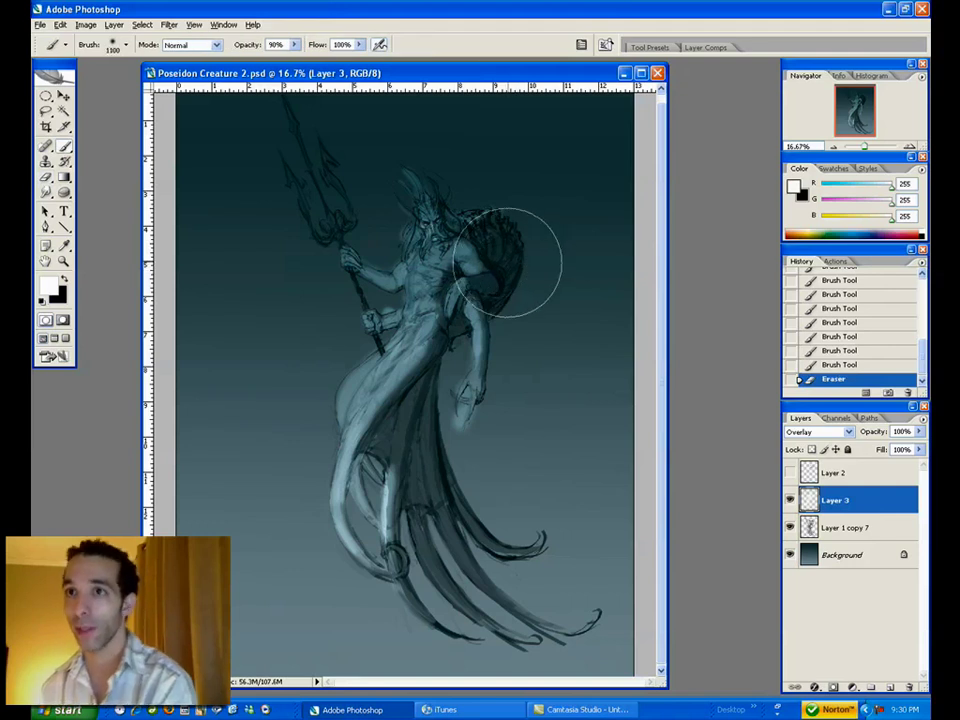
key([)
click(507, 265)
key([)
key([)
key([)
key([)
click(508, 266)
mouse_move(509, 266)
mouse_down()
mouse_move(499, 263)
mouse_move(500, 274)
mouse_up()
mouse_move(414, 418)
mouse_down()
mouse_move(437, 453)
mouse_move(444, 494)
mouse_move(431, 407)
mouse_move(436, 475)
mouse_move(424, 403)
mouse_move(409, 425)
mouse_move(424, 417)
mouse_move(409, 423)
mouse_move(471, 426)
mouse_up()
key([)
key(bracketleft)
key(bracketleft)
key(bracketleft)
key(bracketleft)
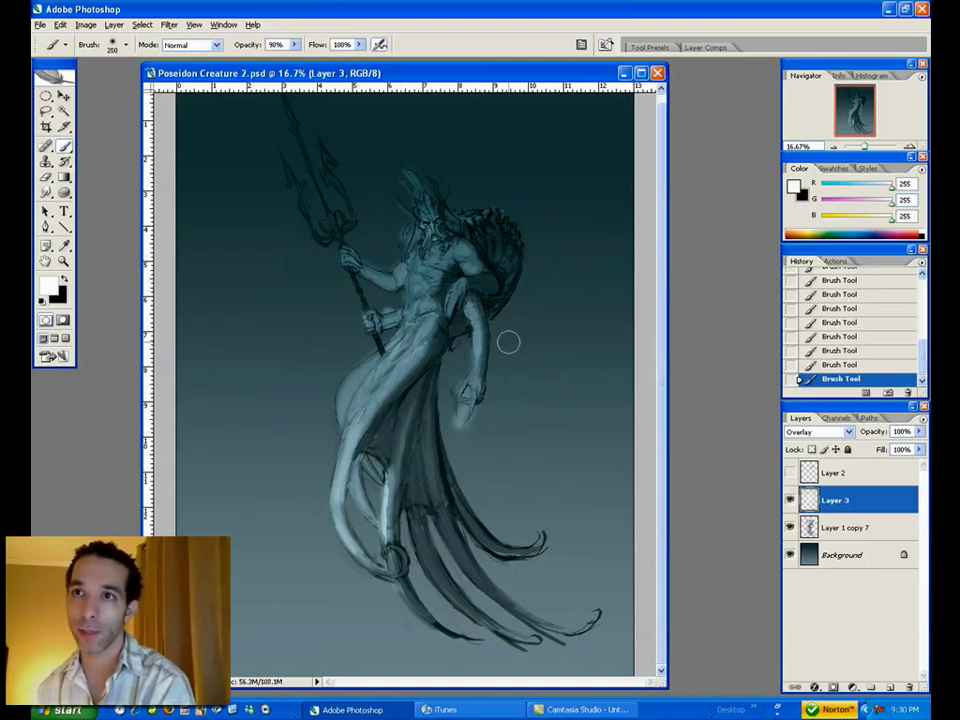
click(790, 473)
click(790, 473)
- Tone down the overlay highlights along the hip and curled tentacles with a large soft eraser, up to 1200 px
key(e)
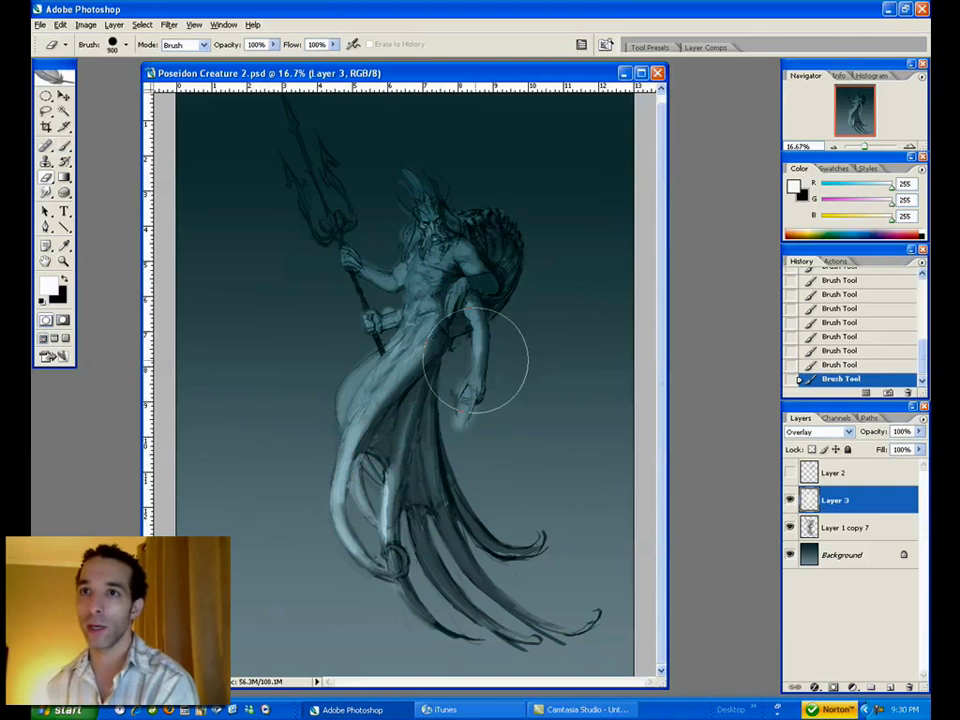
click(338, 378)
key(bracketright)
key(bracketright)
key(bracketright)
key(bracketright)
key(bracketright)
key(bracketright)
key(bracketright)
key(bracketright)
key(bracketright)
key(bracketright)
key(bracketright)
key(bracketright)
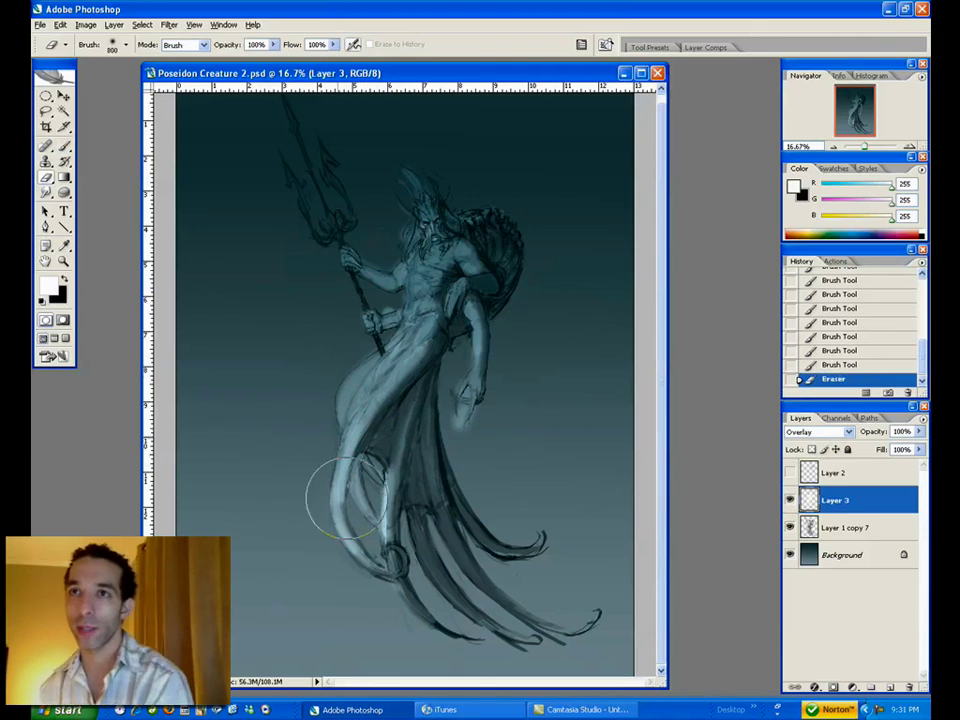
key(bracketright)
key(bracketright)
mouse_move(312, 428)
mouse_down()
mouse_move(318, 472)
mouse_move(344, 505)
mouse_move(380, 495)
mouse_move(388, 516)
mouse_up()
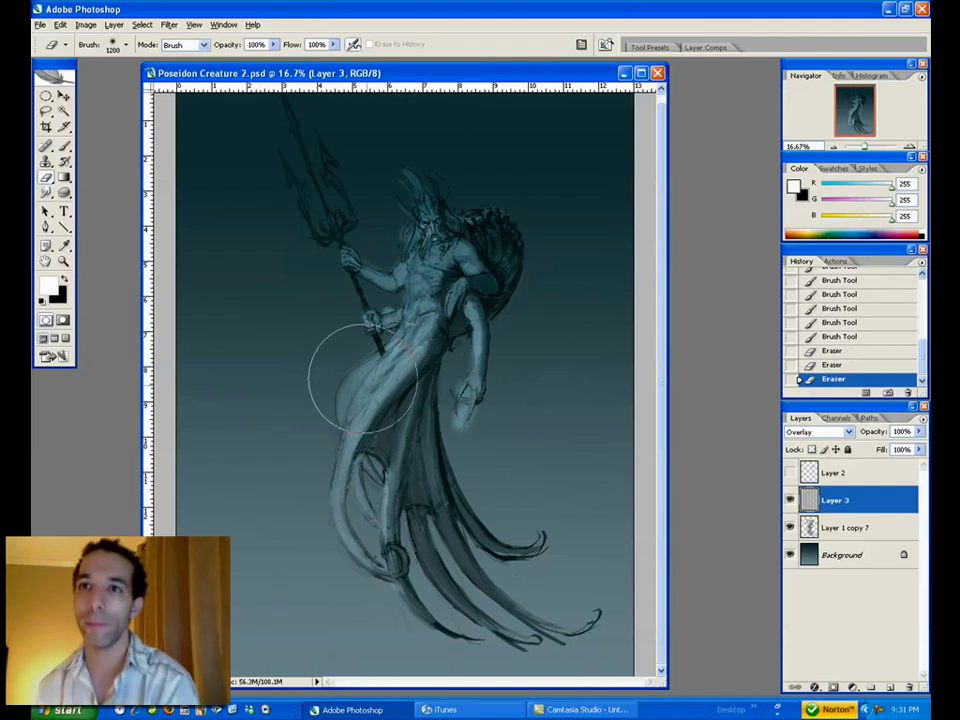
drag(379, 371, 381, 396)
drag(404, 349, 396, 349)
key(bracketleft)
- Add a new layer above Layer 3 and set its blend mode to Overlay
key(z)
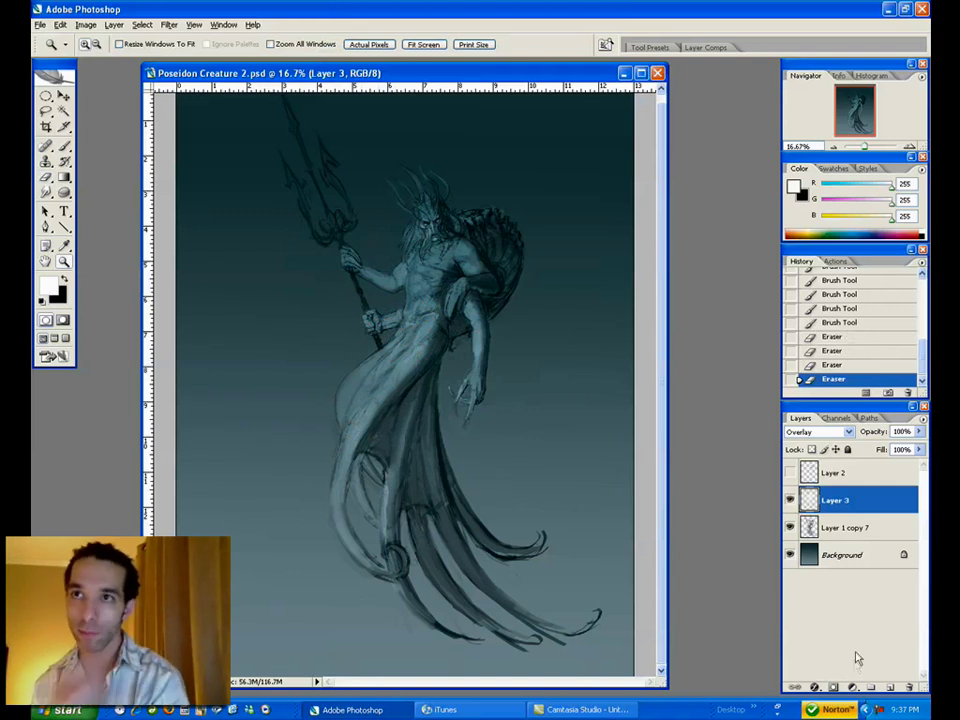
click(889, 688)
click(818, 431)
click(810, 266)
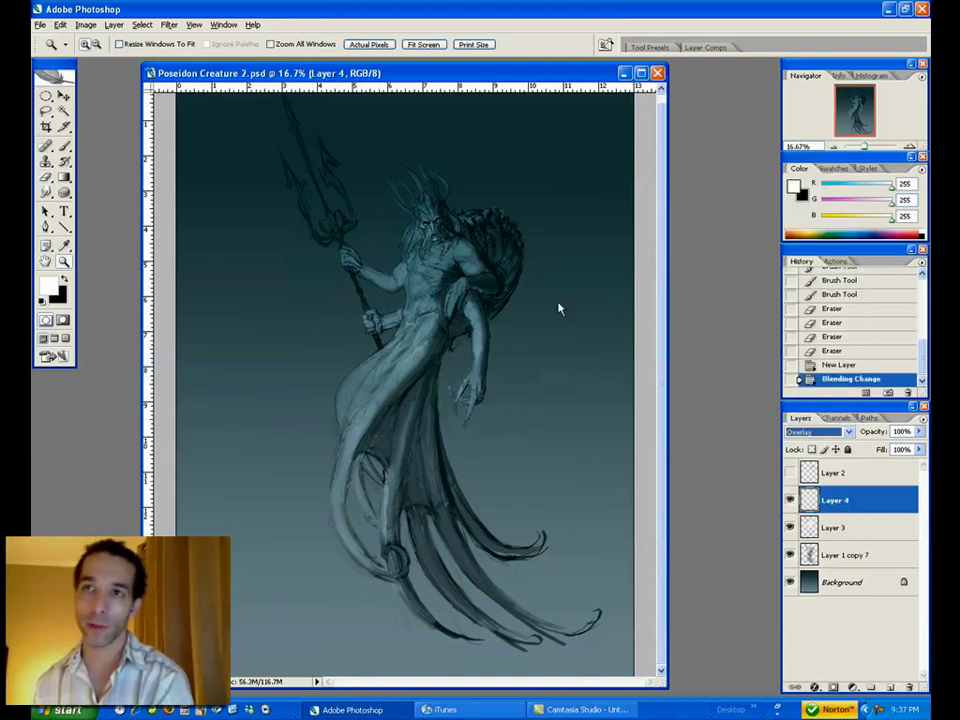
drag(444, 73, 430, 74)
- Paint white highlight strokes along the hip and upper tail on Layer 4 with a 100 px brush
key(b)
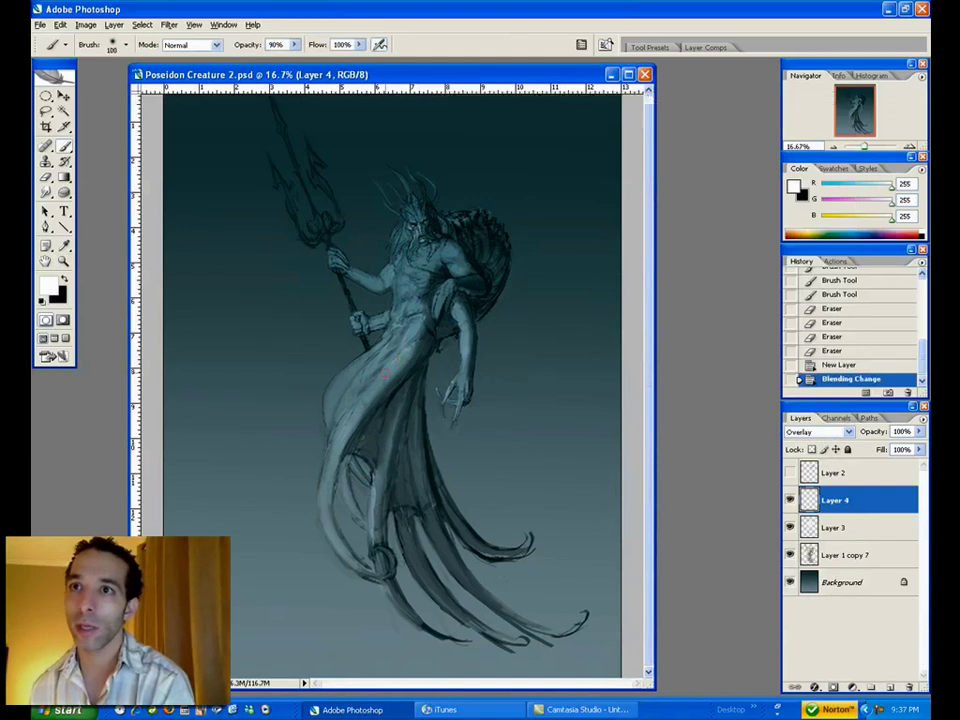
drag(379, 380, 402, 353)
drag(403, 351, 368, 390)
mouse_move(394, 362)
mouse_down()
mouse_move(339, 432)
mouse_move(367, 367)
mouse_move(340, 398)
mouse_up()
drag(358, 368, 331, 400)
- Enlarge the eraser and soften the new highlights on the hip, waist and beside the shell
key(e)
key(bracketright)
key(bracketright)
key(bracketright)
key(bracketright)
mouse_move(333, 396)
mouse_down()
mouse_move(323, 416)
mouse_move(349, 373)
mouse_up()
mouse_move(352, 376)
mouse_down()
mouse_move(389, 366)
mouse_move(410, 345)
mouse_up()
drag(470, 292, 483, 278)
mouse_move(424, 367)
mouse_down()
mouse_move(416, 350)
mouse_move(424, 312)
mouse_up()
- Paint white highlights across the waist and on the upper arm and shoulder beside the shell
key(b)
drag(429, 301, 402, 323)
drag(408, 318, 421, 305)
key(ctrl+space)
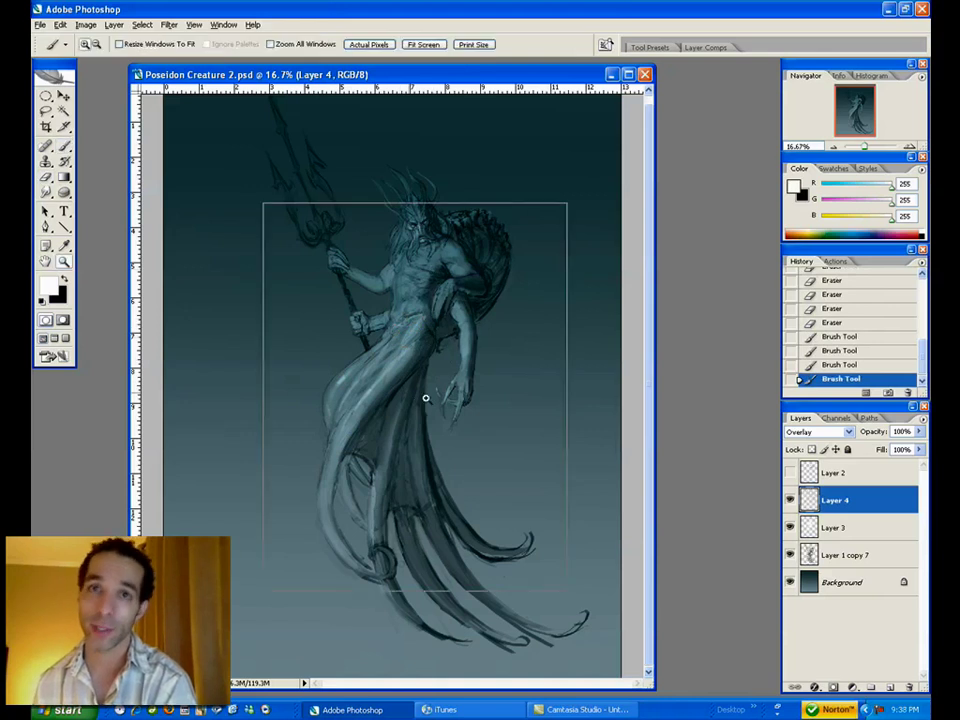
ctrl+click(415, 401)
drag(403, 396, 440, 520)
drag(482, 295, 492, 300)
drag(480, 292, 493, 304)
drag(480, 293, 507, 318)
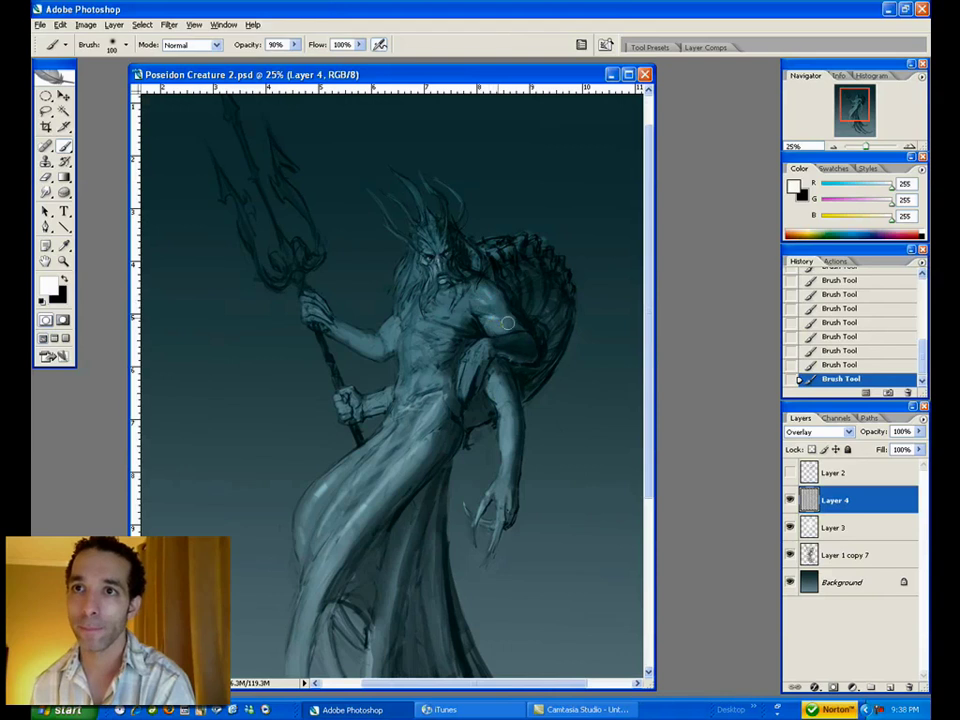
- Trim the highlight on the shoulder beside the shell with the eraser
key(e)
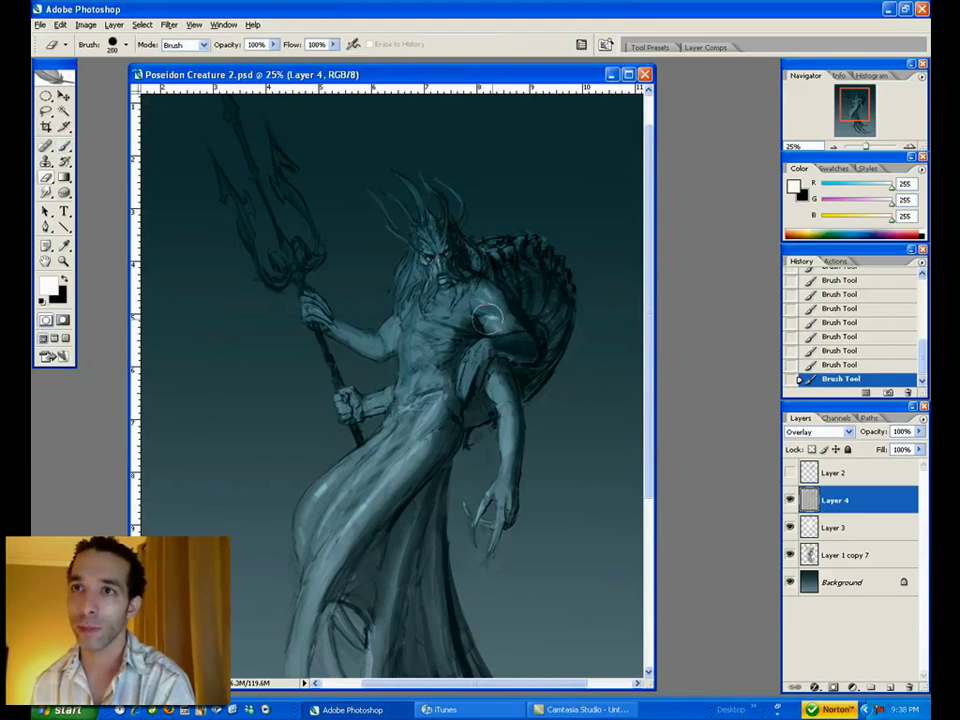
key(bracketleft)
key(bracketleft)
key(bracketright)
key(bracketright)
drag(487, 314, 494, 322)
drag(486, 315, 496, 325)
drag(488, 316, 500, 328)
drag(492, 319, 503, 328)
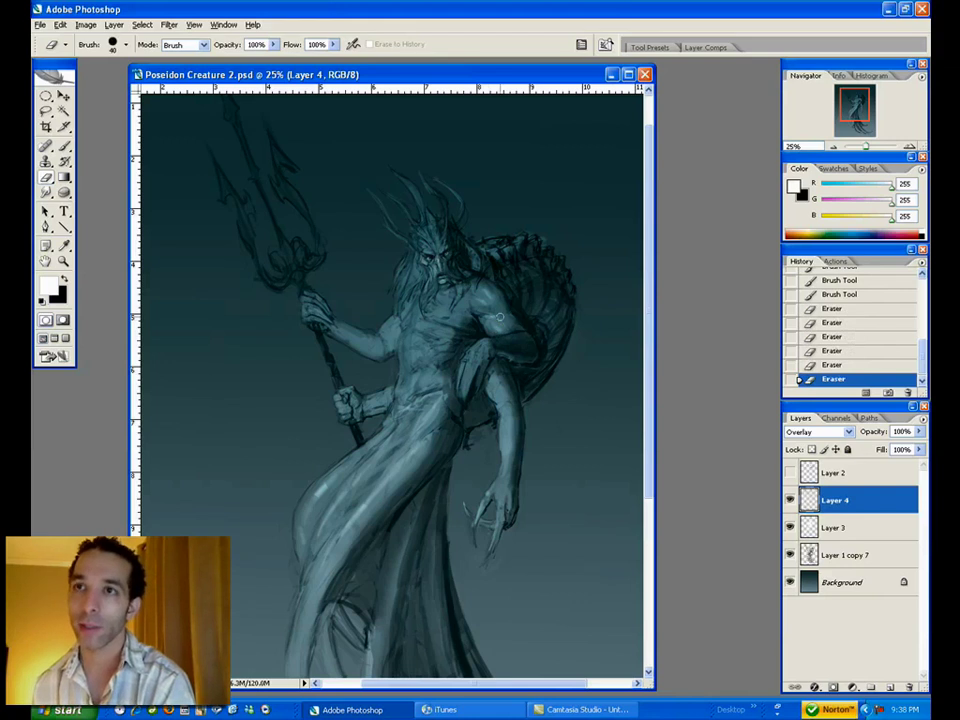
- Paint small white highlights on the face and upper chest on Layer 4, using a brush of 50 to 70 px
key(b)
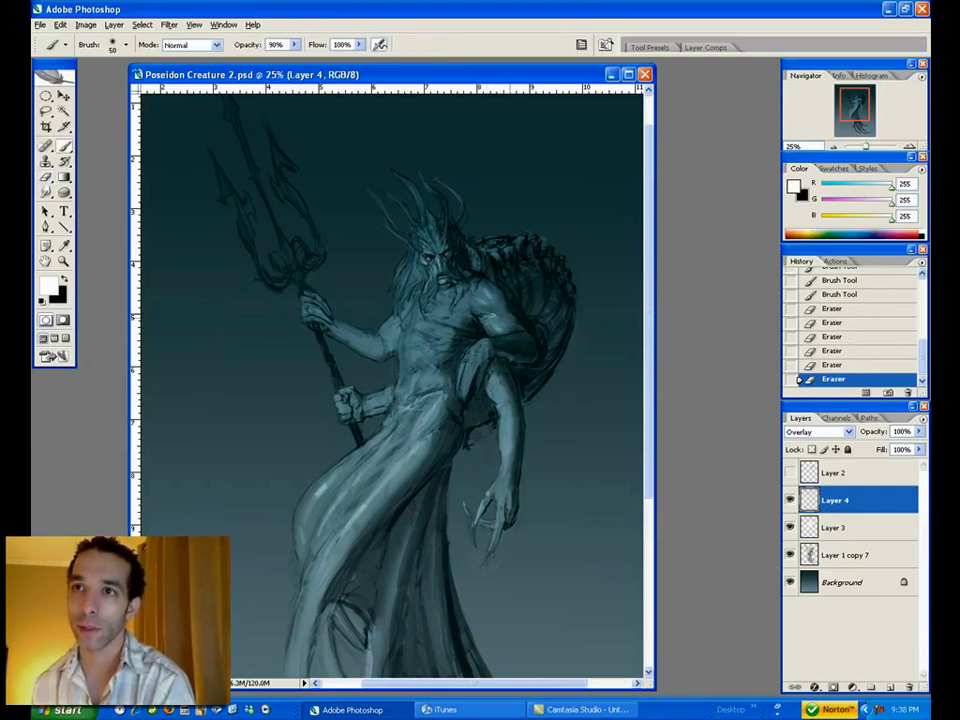
drag(432, 257, 436, 262)
drag(433, 258, 437, 266)
drag(434, 262, 438, 267)
drag(435, 263, 439, 268)
drag(632, 234, 632, 218)
drag(607, 384, 607, 366)
drag(414, 310, 415, 313)
key(])
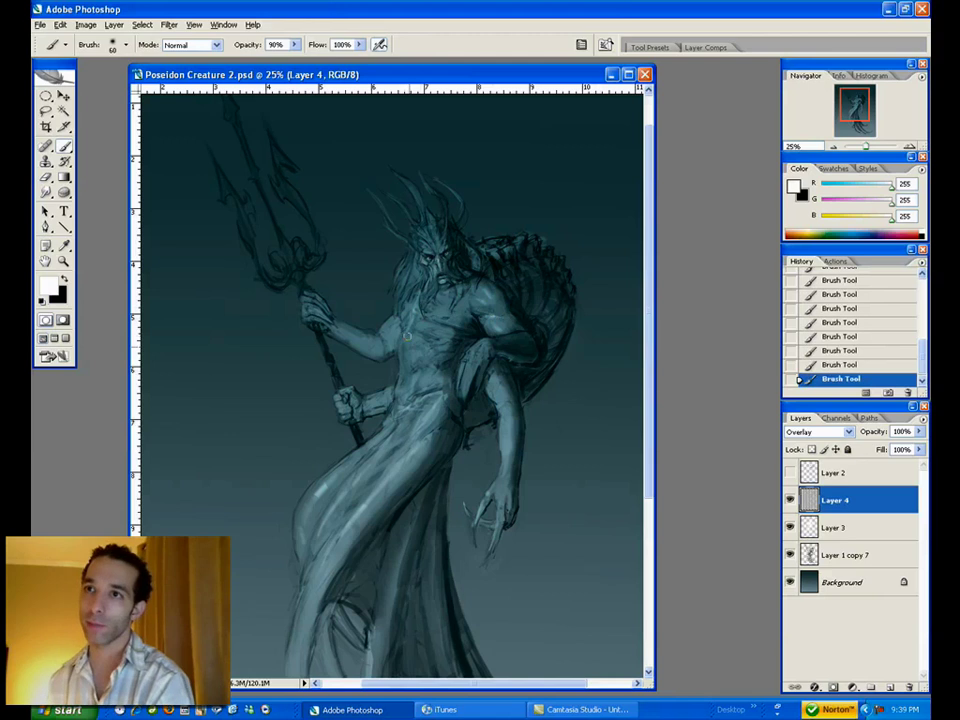
drag(424, 326, 436, 318)
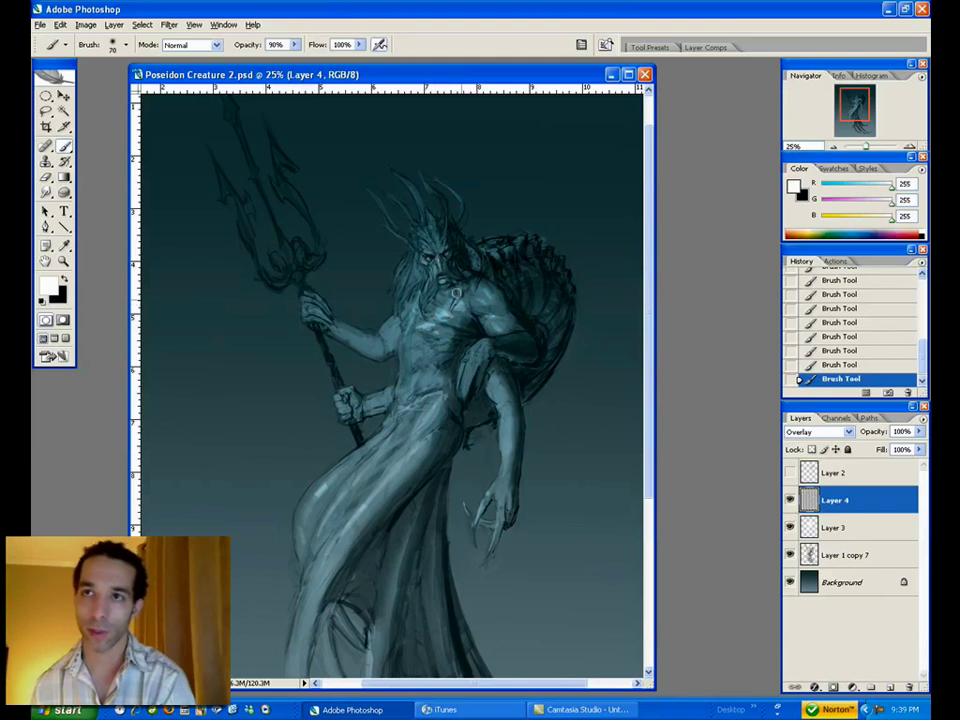
- Erase excess highlight from the chest and brush fresh highlights down the middle of the torso
key(e)
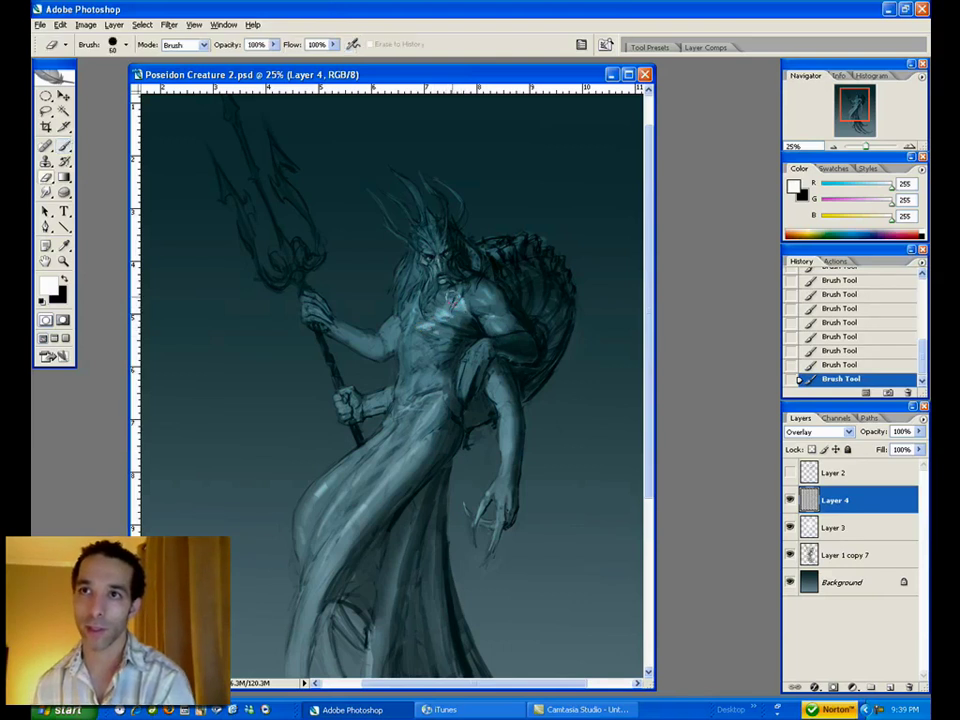
mouse_move(435, 306)
mouse_down()
mouse_move(442, 329)
mouse_move(445, 318)
mouse_move(413, 364)
mouse_move(420, 354)
mouse_up()
key(b)
key(bracketright)
mouse_move(421, 350)
mouse_down()
mouse_move(424, 338)
mouse_move(420, 348)
mouse_up()
drag(421, 339, 419, 350)
drag(422, 341, 421, 352)
drag(425, 342, 423, 353)
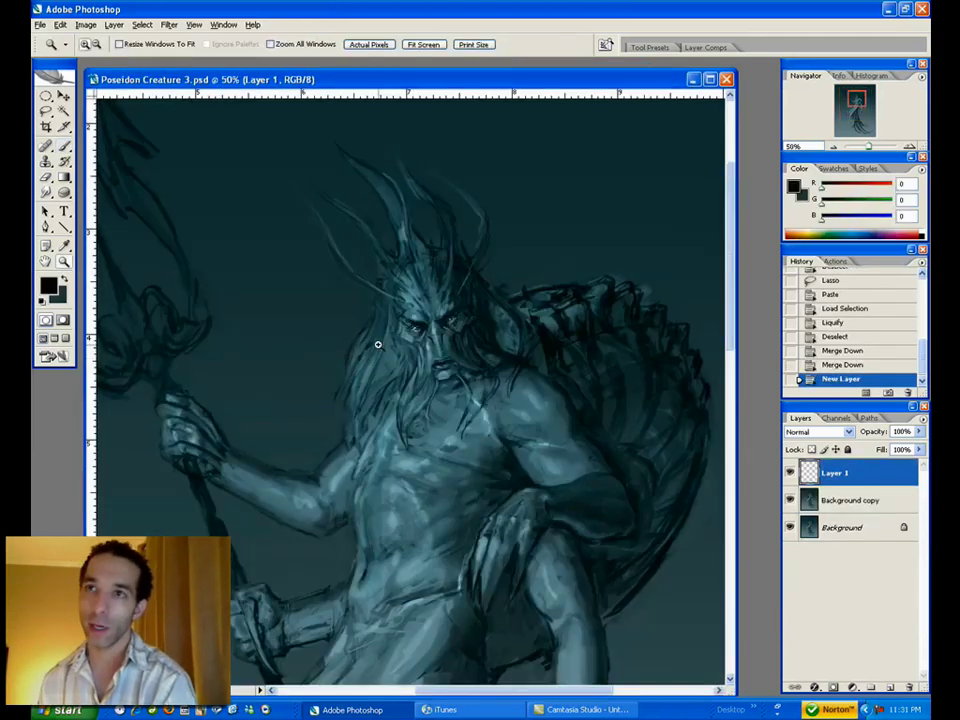
- Darken the hair beside the face on Layer 1 with a sampled dark teal and soften the shading with the eraser
key(b)
alt+click(484, 320)
drag(612, 345, 600, 362)
drag(614, 347, 604, 360)
drag(408, 346, 412, 359)
drag(409, 346, 412, 359)
drag(409, 347, 412, 360)
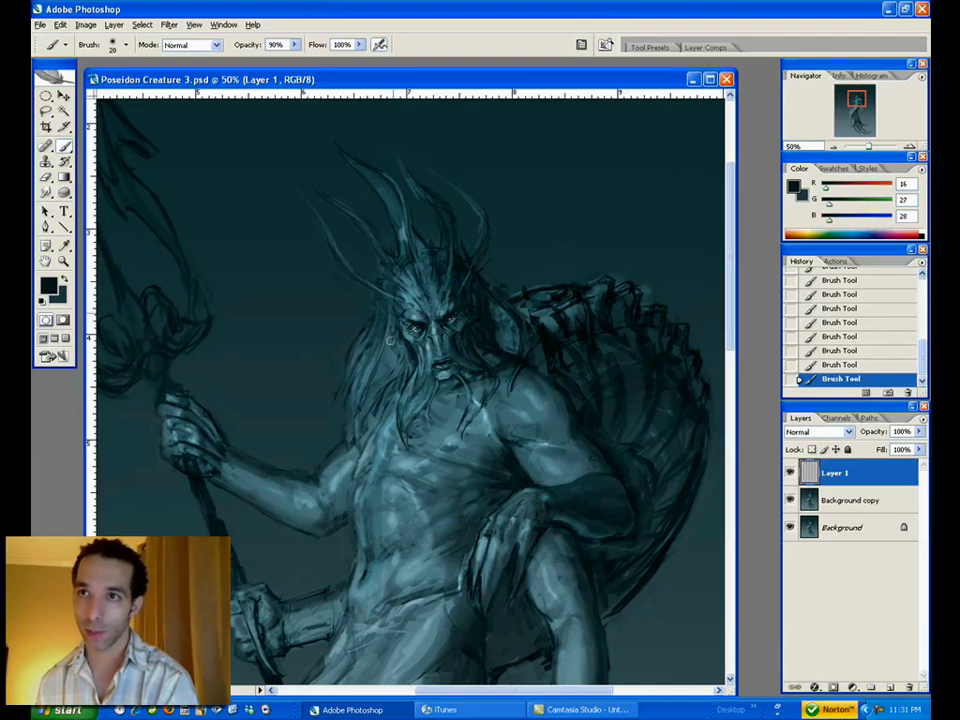
key(e)
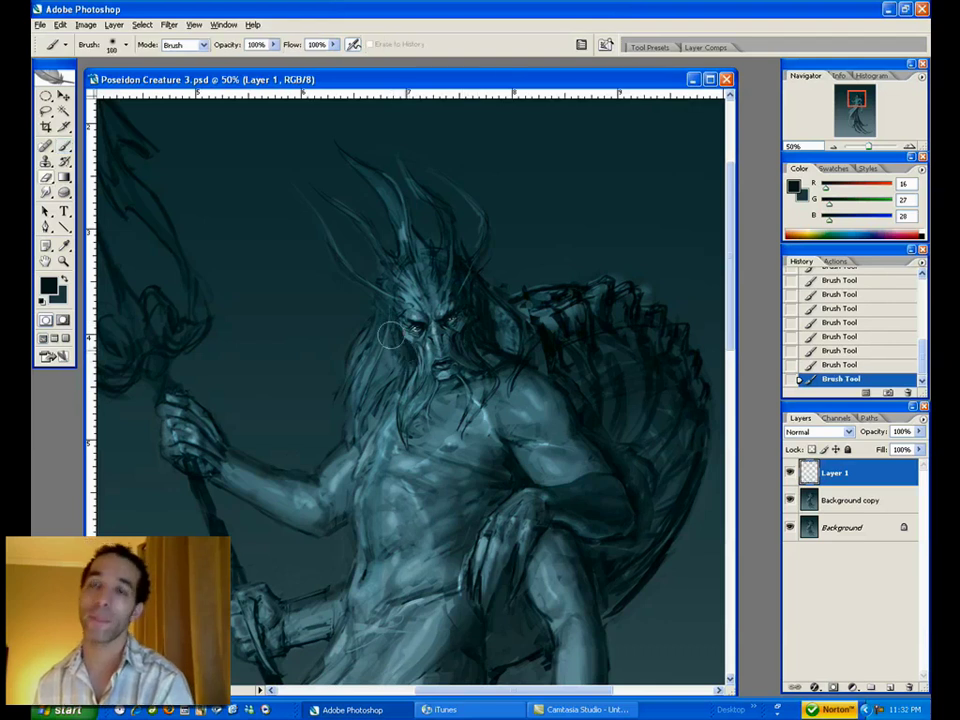
drag(397, 341, 409, 376)
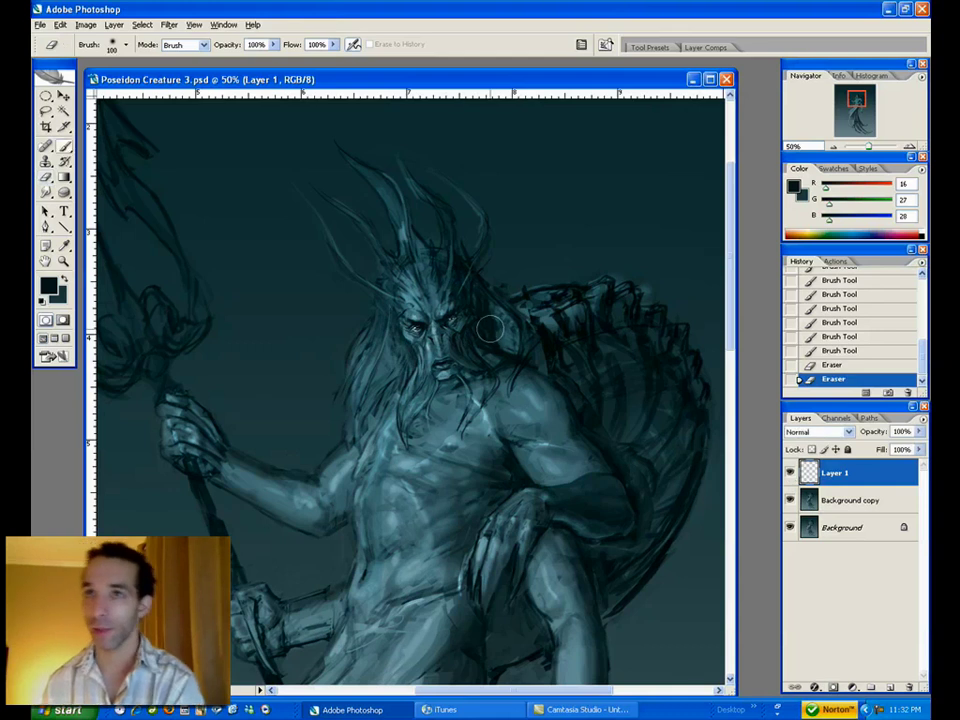
- Paint dark shading into the hair on both sides of the face on Layer 1
key(b)
drag(464, 320, 483, 290)
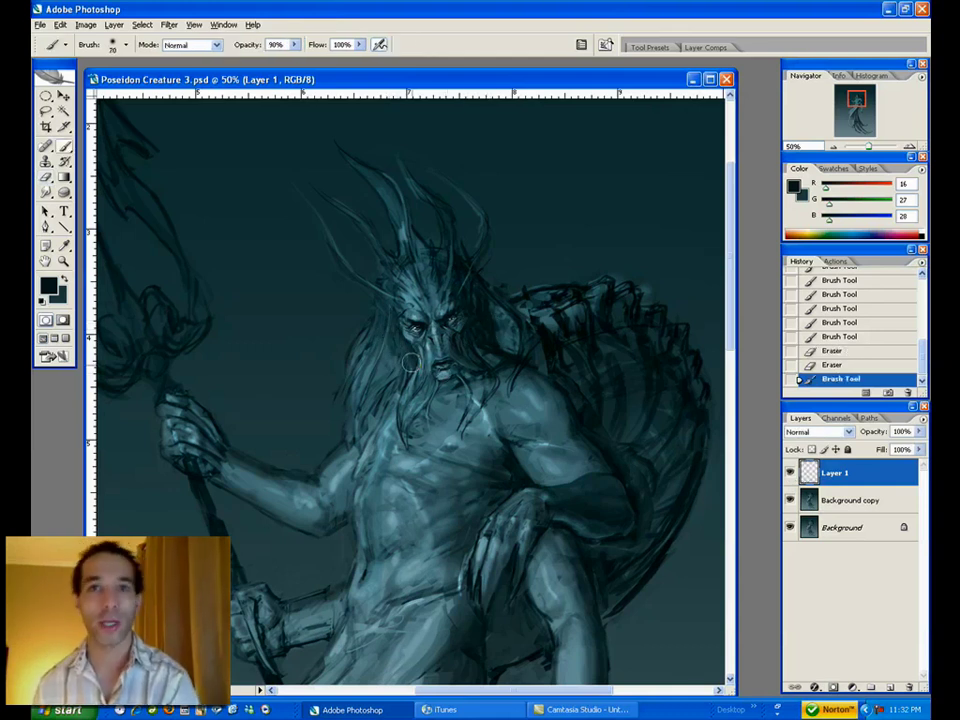
drag(394, 363, 392, 366)
drag(491, 306, 519, 343)
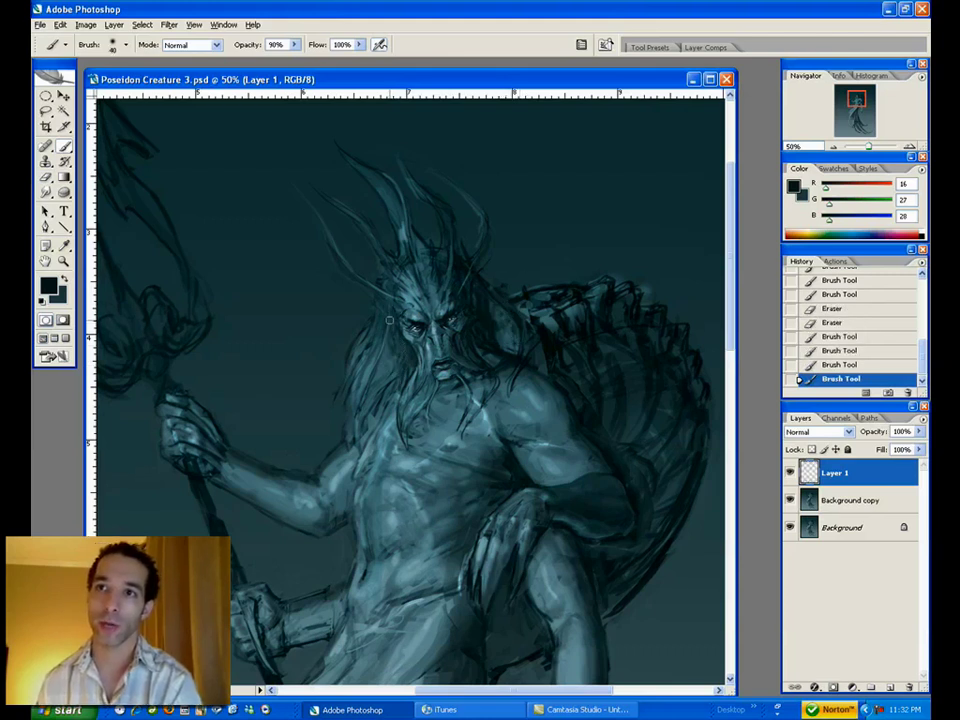
drag(391, 308, 382, 338)
drag(388, 316, 376, 357)
drag(384, 318, 372, 350)
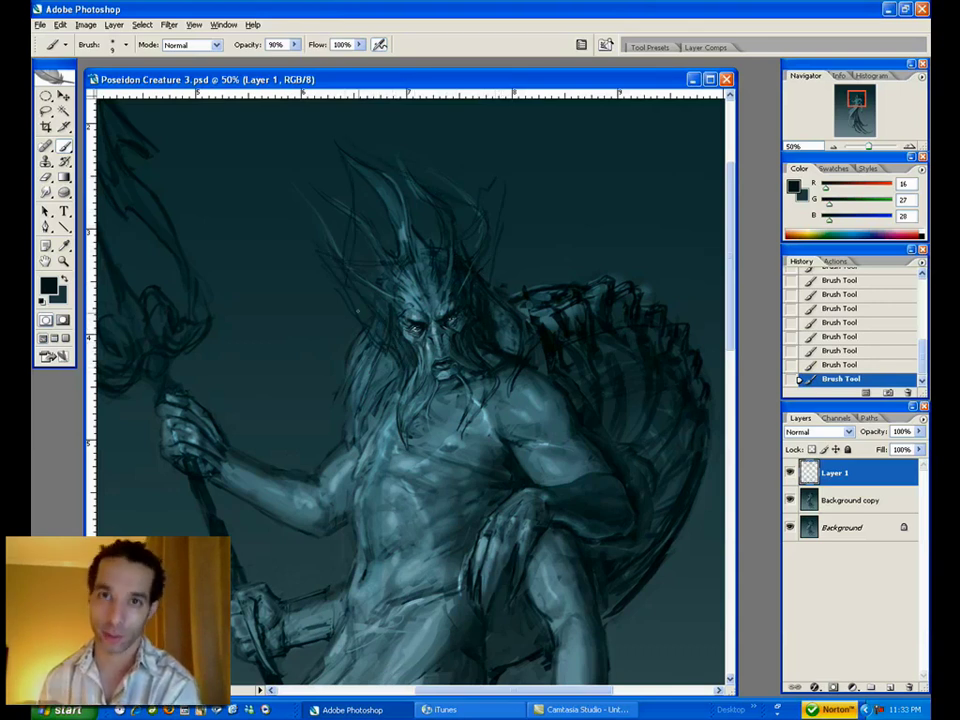
- Erase parts of the dark sketch lines beside the face and around the horns on Layer 1
key(e)
mouse_move(372, 344)
mouse_down()
mouse_move(388, 362)
mouse_move(400, 352)
mouse_up()
drag(412, 358, 416, 346)
drag(505, 262, 503, 190)
drag(502, 182, 497, 161)
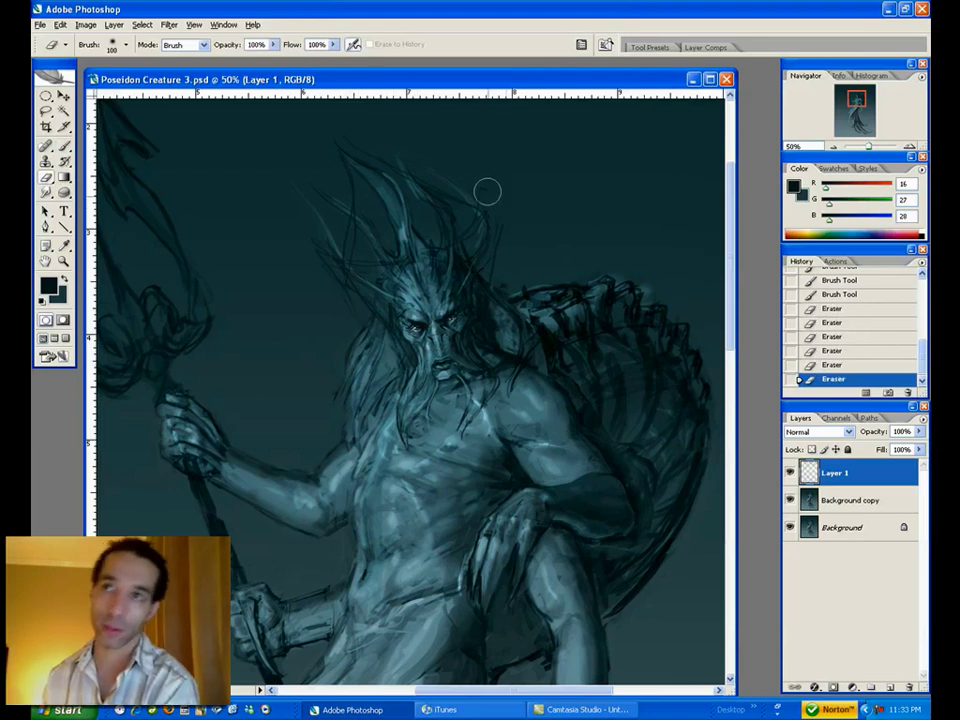
drag(394, 210, 414, 266)
- Sample a mid teal from the horns and fill the area between them as a solid crest
key(i)
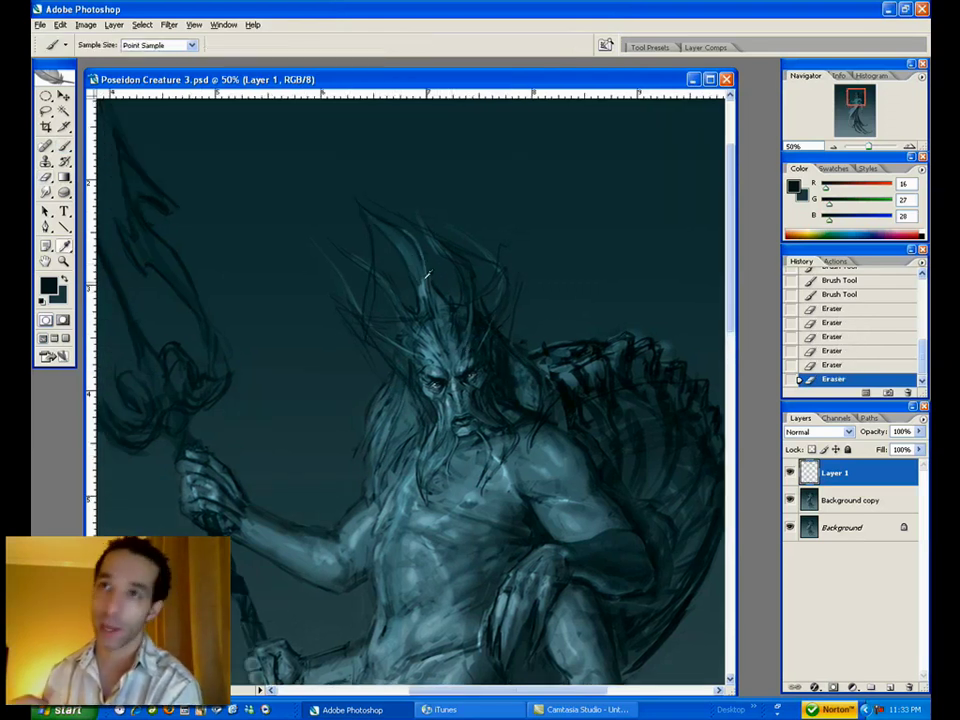
click(434, 281)
key(b)
drag(378, 228, 381, 327)
drag(402, 263, 398, 354)
drag(351, 320, 404, 378)
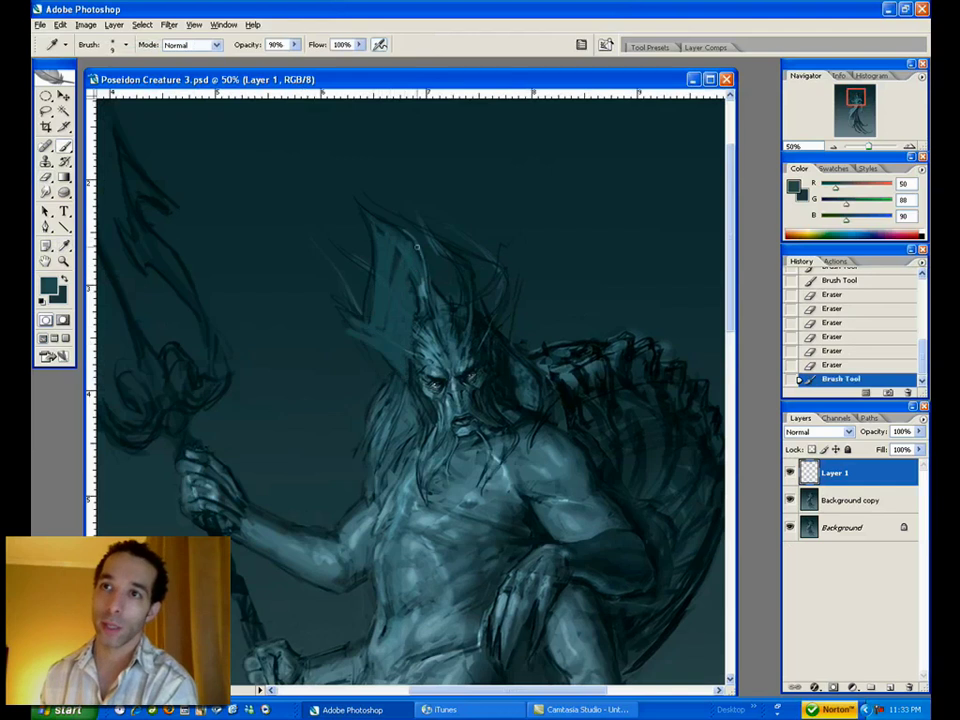
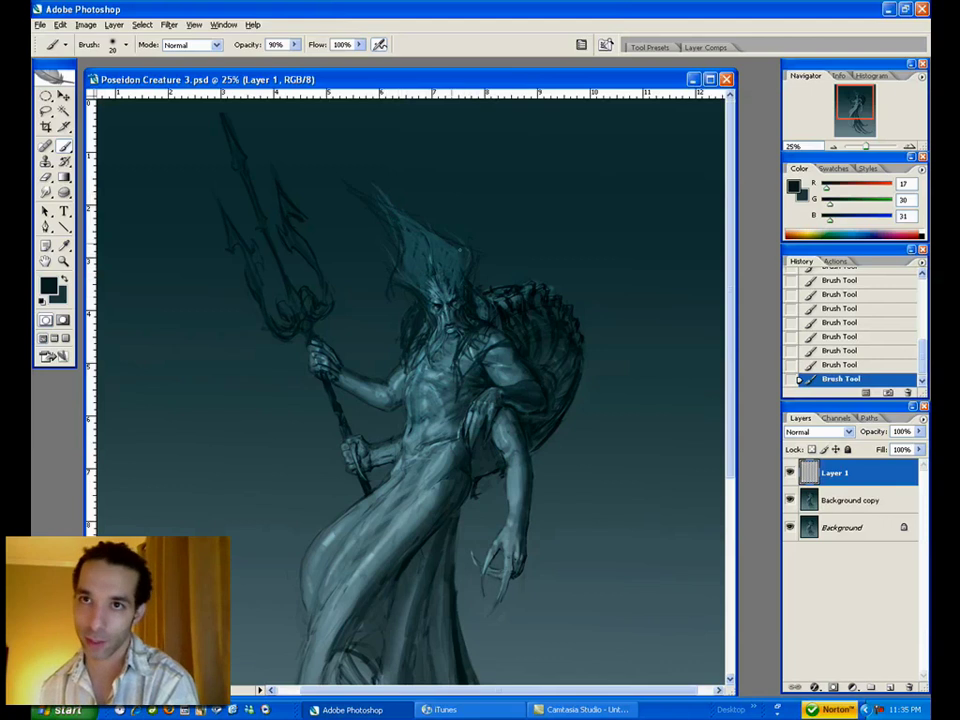
key(e)
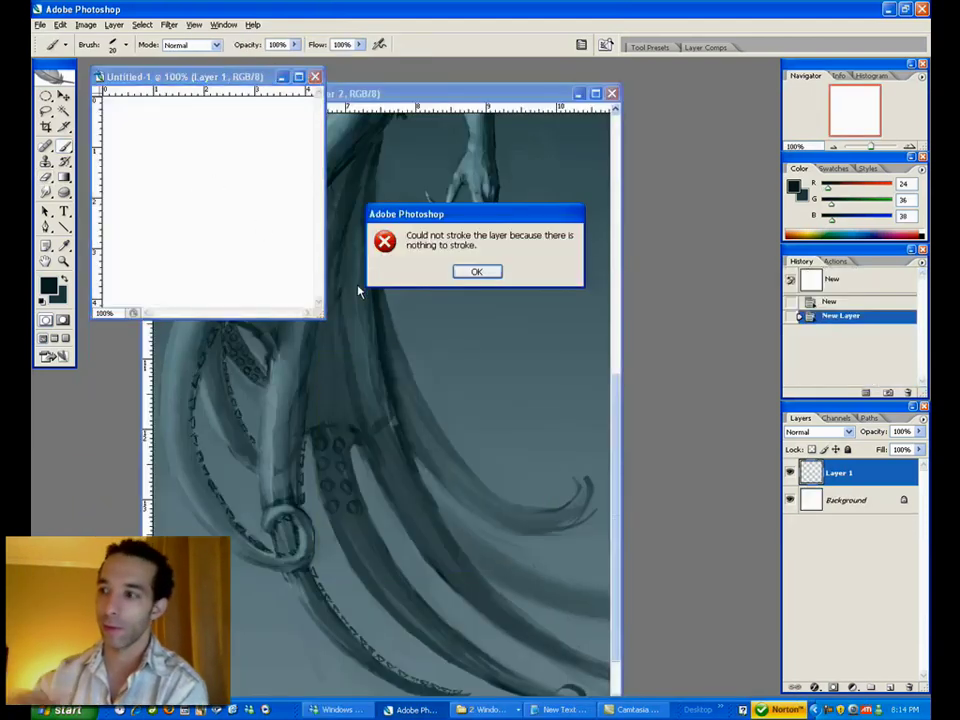
- Make a circular selection in the blank document, stroke it 6 px wide on the outside in dark teal, and deselect
key(Return)
key(m)
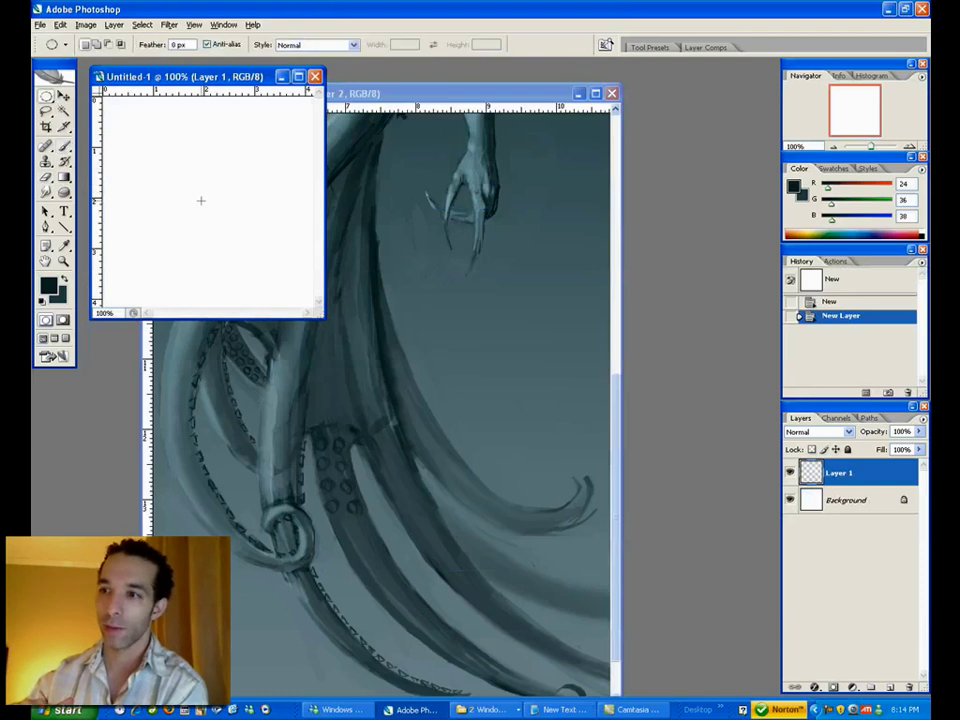
drag(405, 272, 405, 272)
drag(228, 210, 236, 210)
click(60, 25)
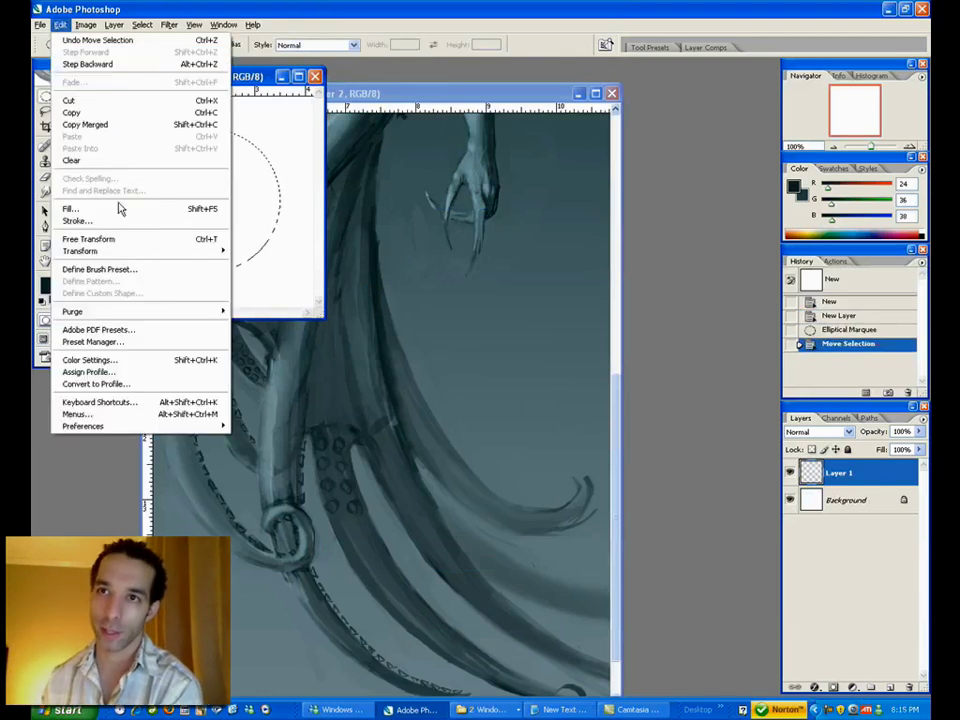
click(84, 221)
text(5)
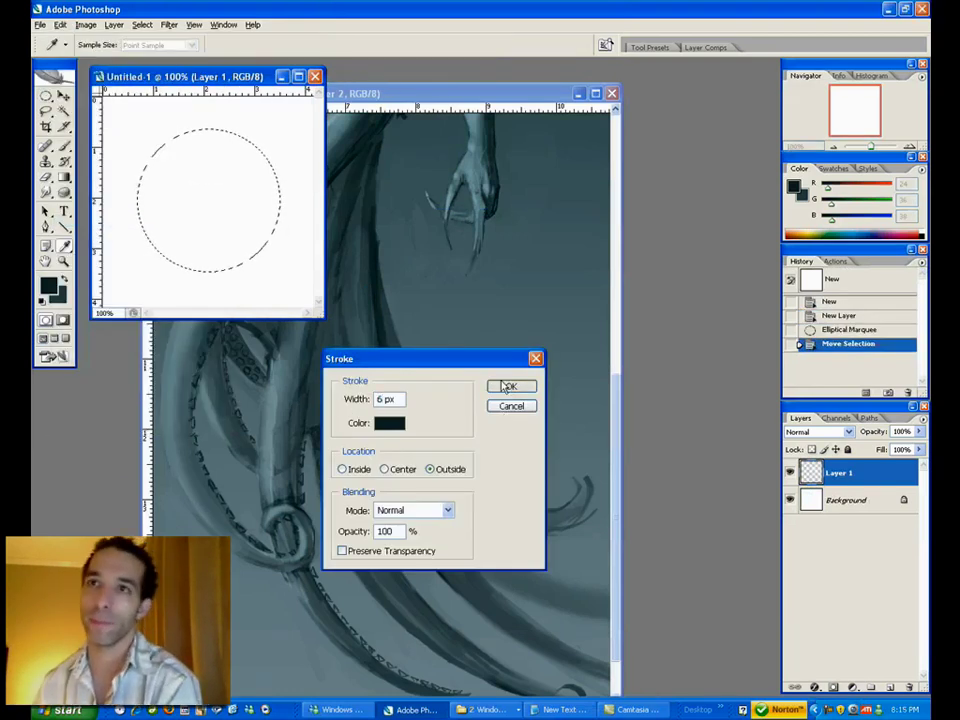
click(510, 386)
key(ctrl+d)
- Paint a small solid dark dot at the centre of the ring on Layer 1
key(b)
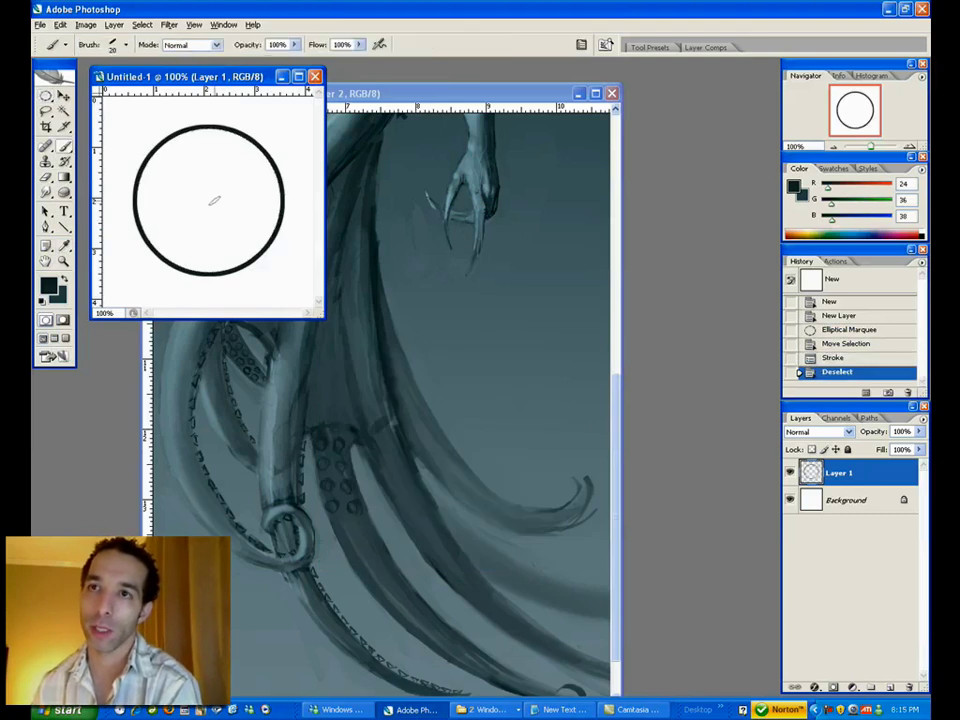
drag(205, 200, 208, 202)
drag(206, 197, 209, 203)
drag(208, 196, 206, 203)
drag(211, 197, 207, 204)
drag(210, 198, 208, 203)
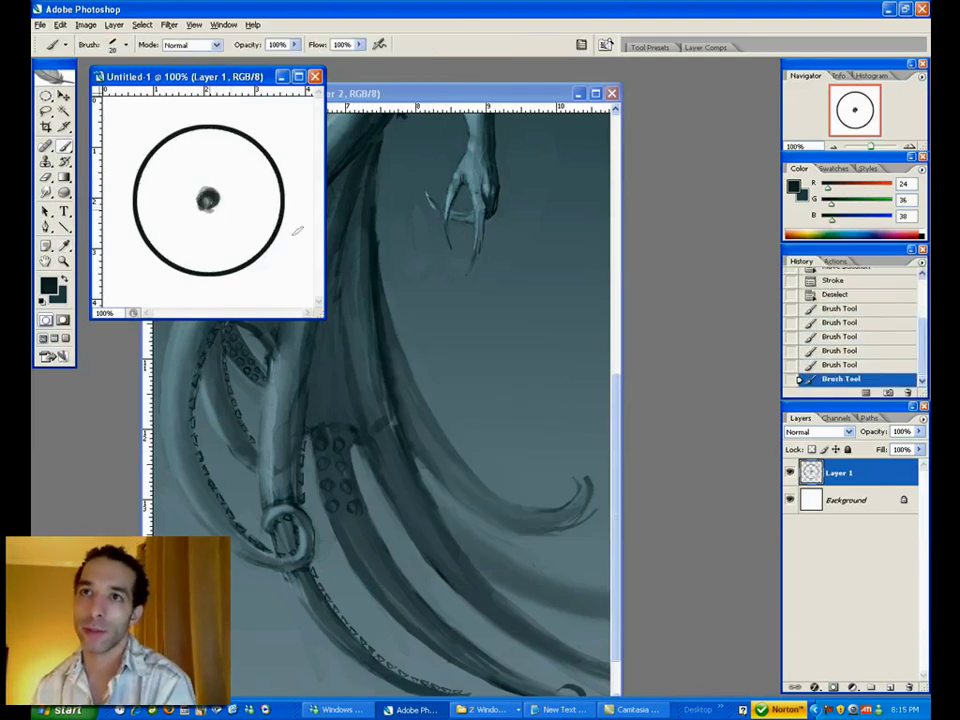
click(207, 199)
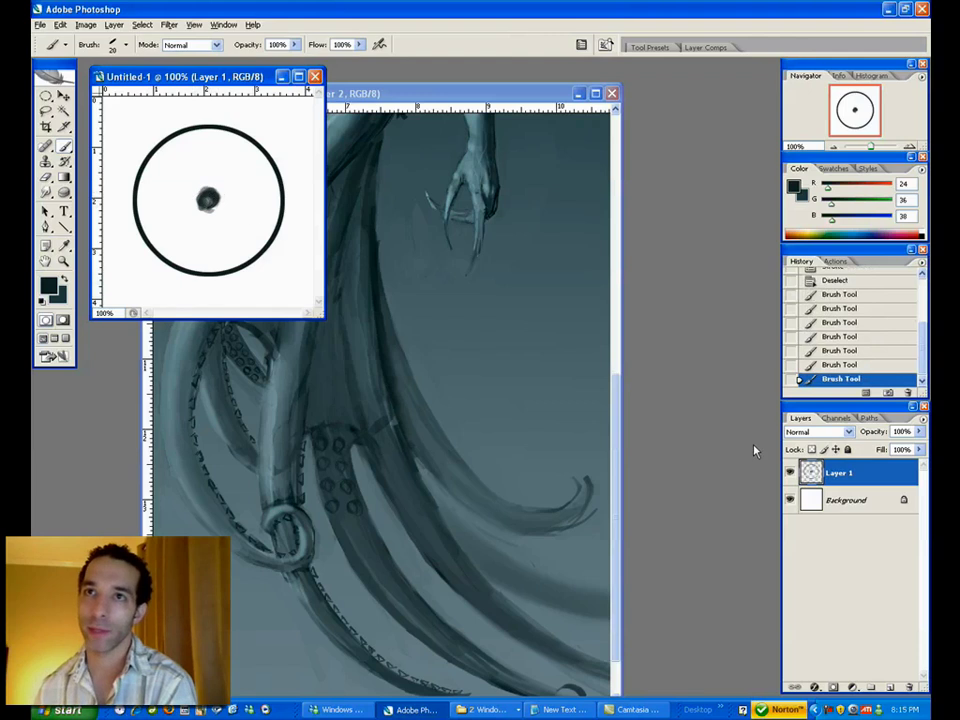
- Lightly erase parts of the ring's outline to vary its tone and duplicate Layer 1
key(e)
mouse_move(212, 134)
mouse_down()
mouse_move(146, 180)
mouse_move(270, 238)
mouse_move(190, 125)
mouse_up()
click(154, 151)
drag(845, 473, 890, 687)
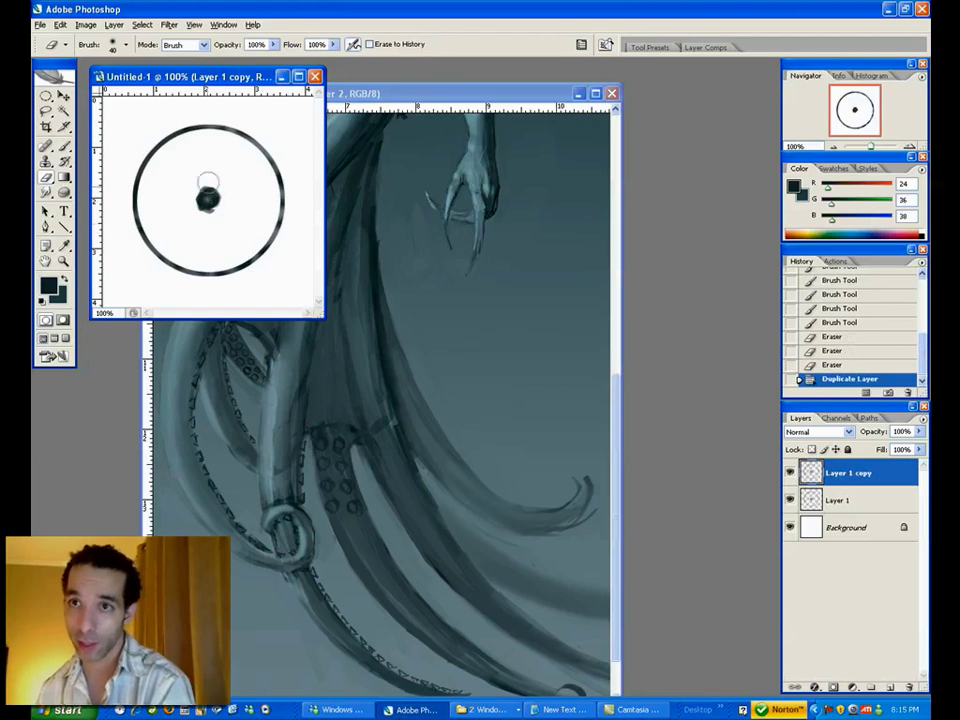
- Clean up the lower edge of the central dot with the eraser and merge the duplicate layer into Layer 1
click(206, 222)
click(214, 219)
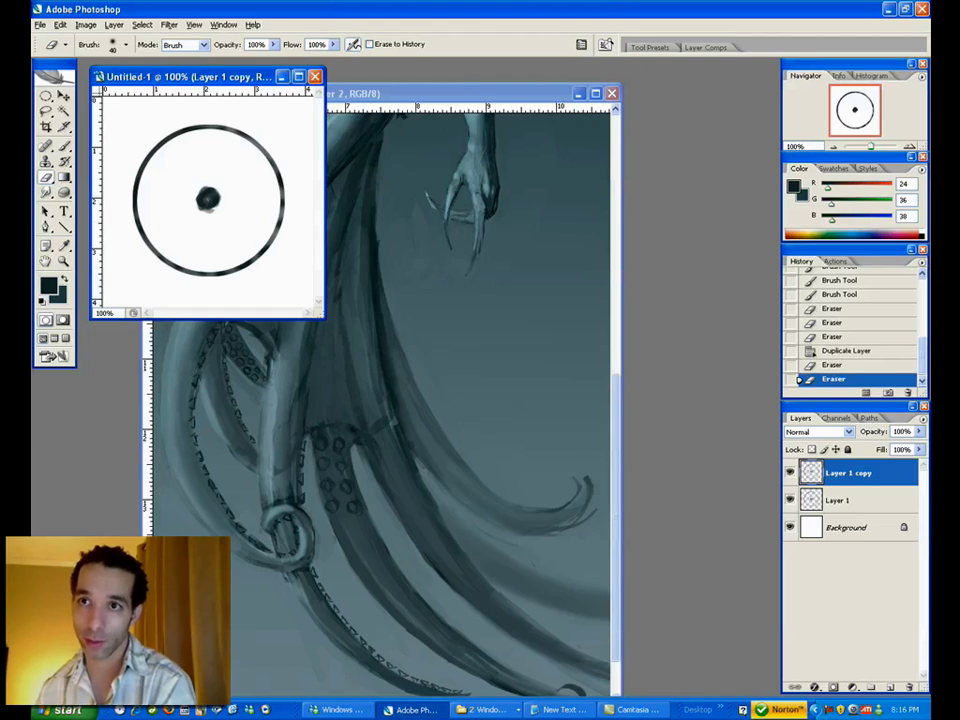
click(209, 214)
click(207, 213)
click(204, 212)
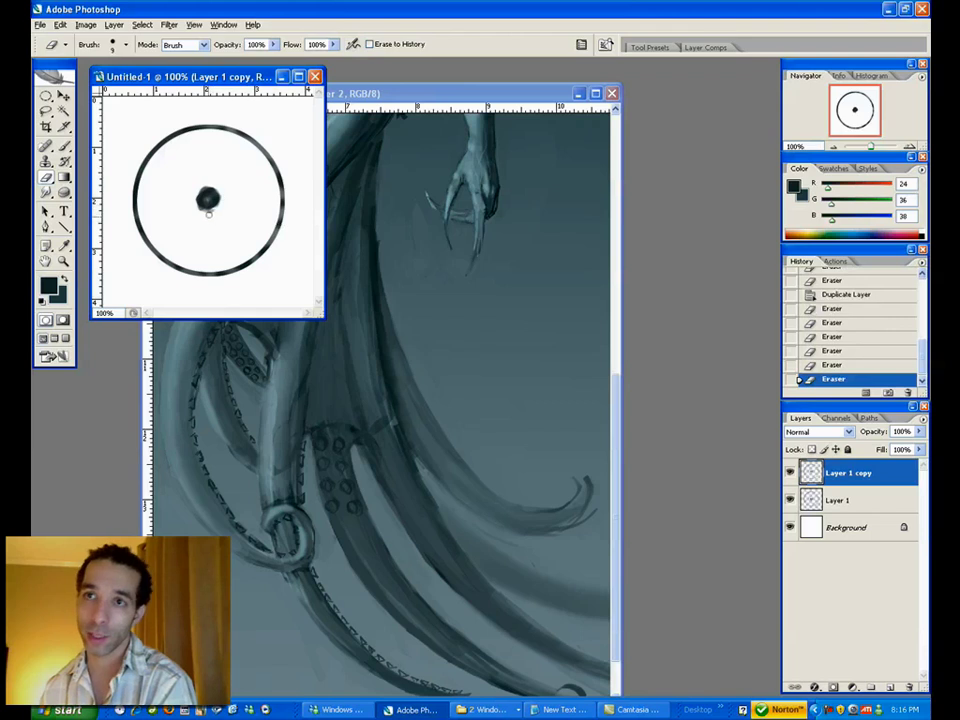
key(ctrl+e)
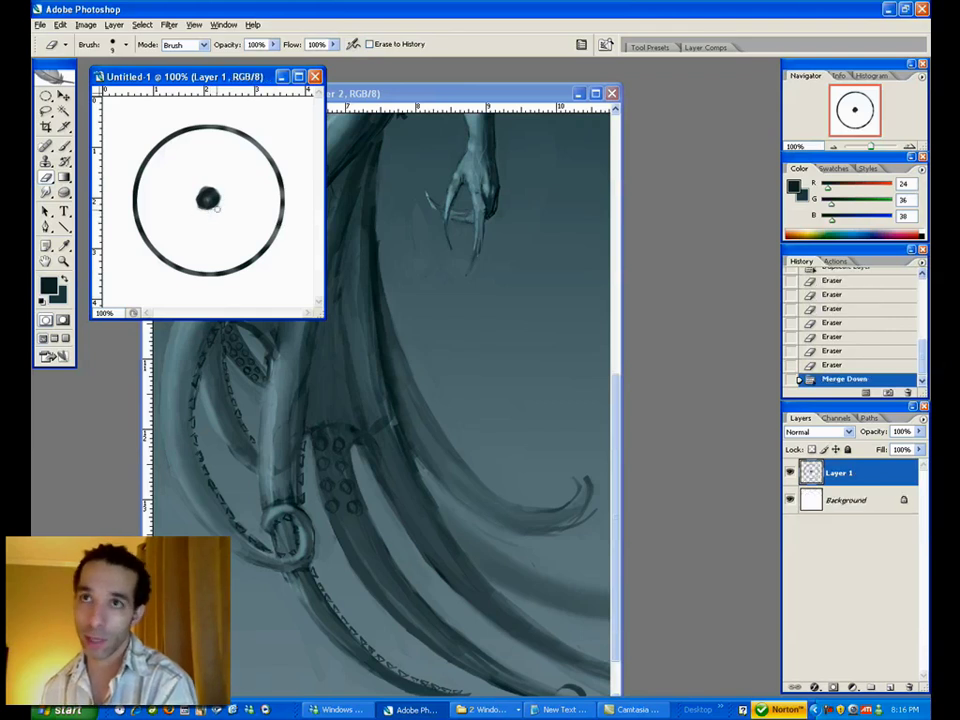
click(207, 205)
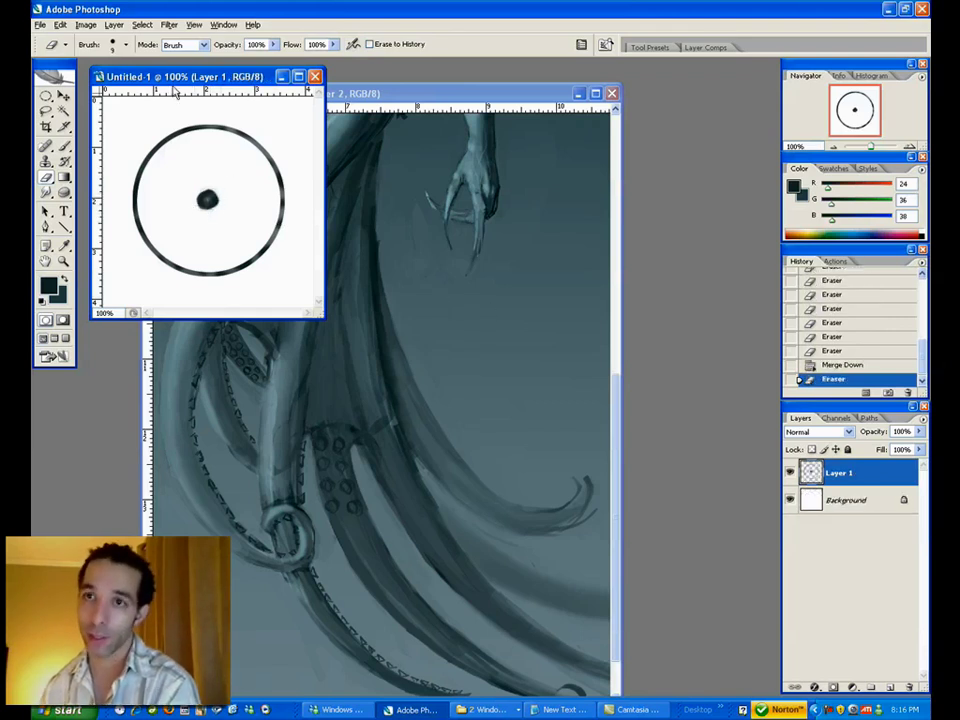
- Soften the ring and dot on Layer 1 with a slight Gaussian Blur
click(169, 24)
mouse_move(193, 134)
click(343, 185)
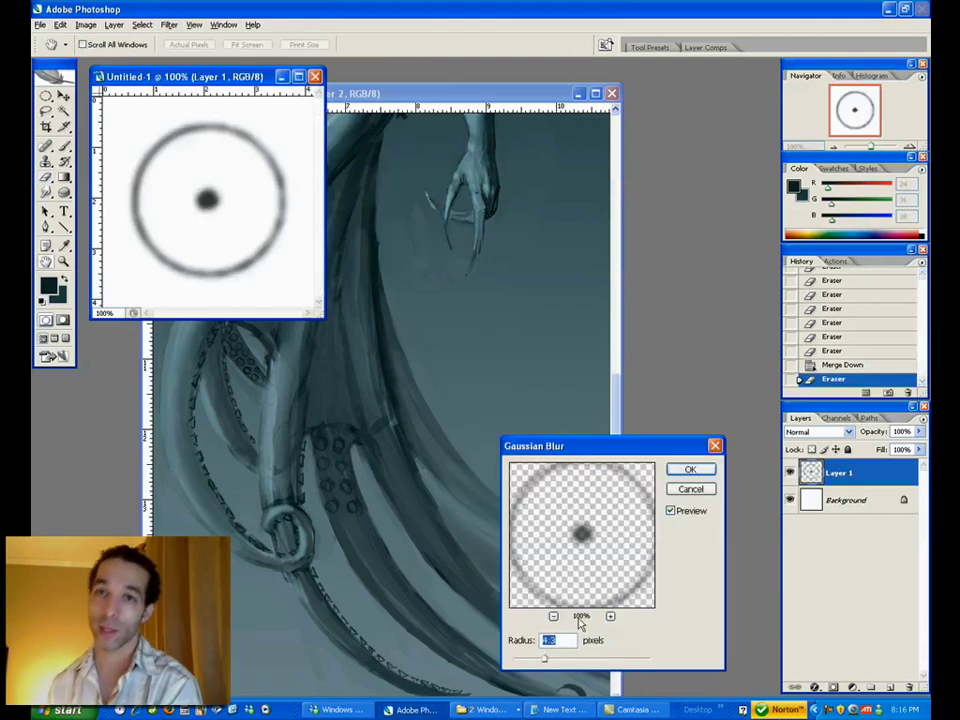
drag(532, 659, 525, 664)
click(690, 469)
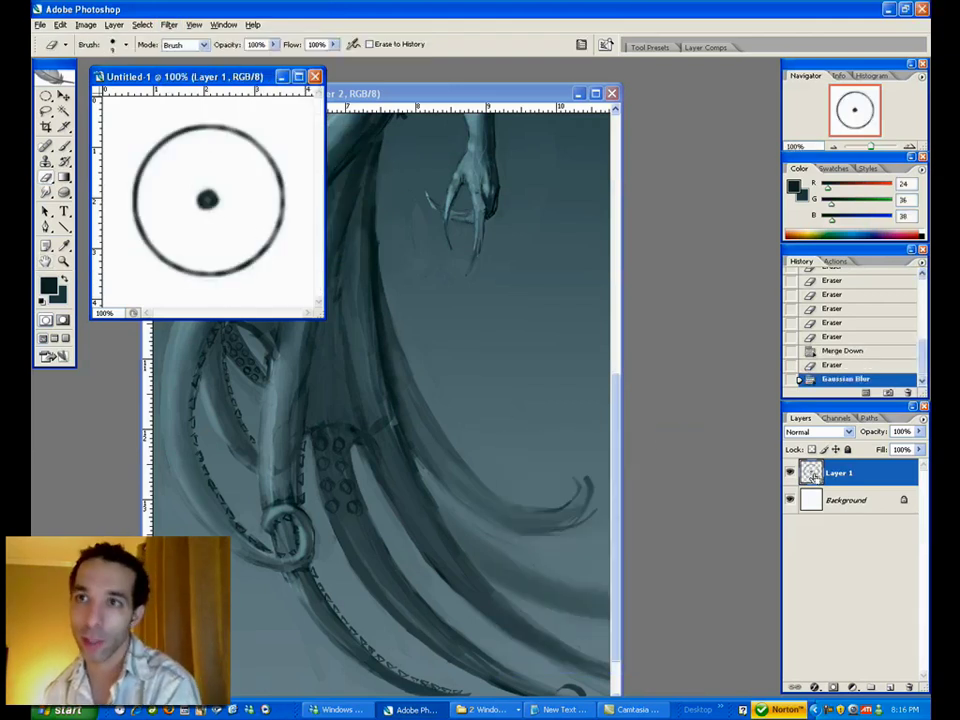
- Select the circular area inside the ring and add a new layer above Layer 1 for shading
key(m)
mouse_move(207, 199)
mouse_down()
mouse_move(278, 244)
mouse_move(255, 226)
mouse_up()
click(887, 679)
key(b)
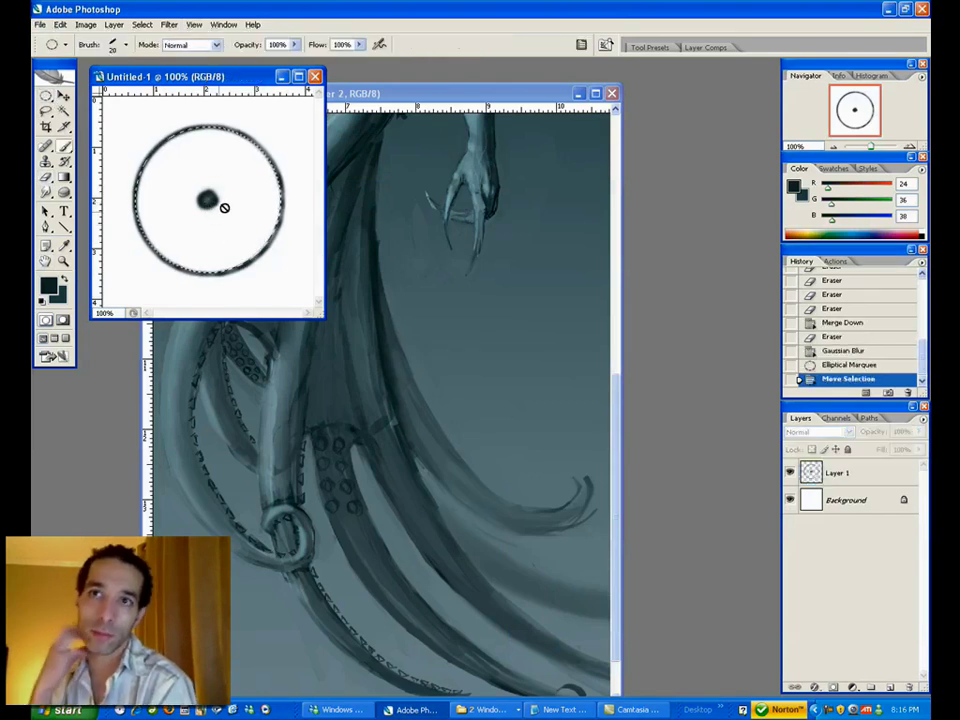
click(838, 472)
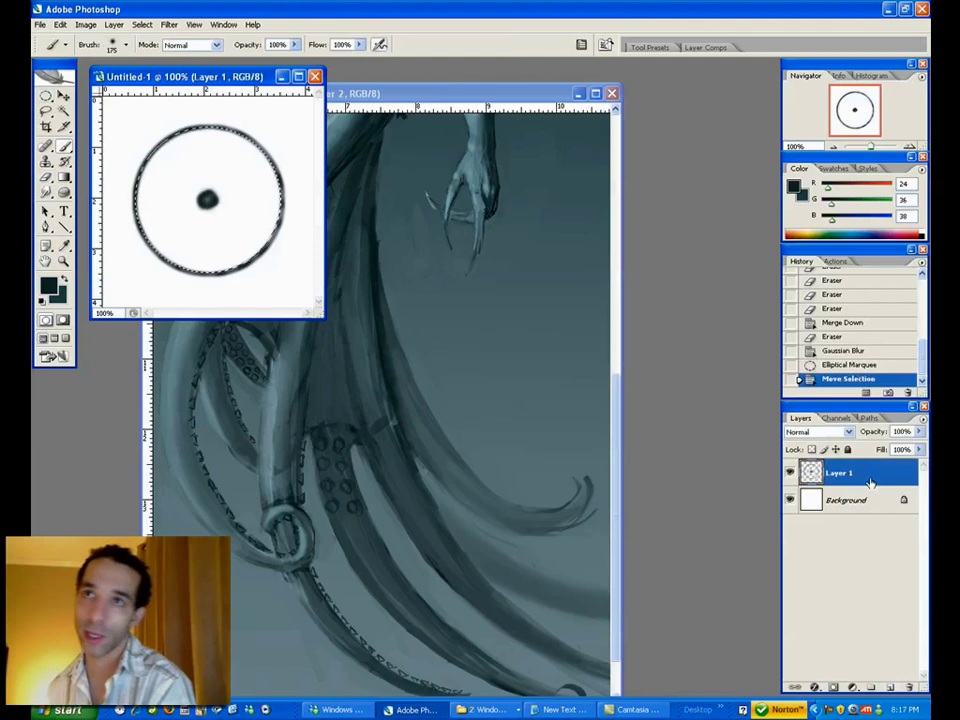
click(889, 687)
- Shade the inner edge of the circle on Layer 2 with a soft 175 px brush, keeping the centre light
mouse_move(246, 189)
mouse_down()
mouse_move(182, 253)
mouse_move(231, 268)
mouse_move(278, 210)
mouse_move(144, 182)
mouse_move(200, 172)
mouse_up()
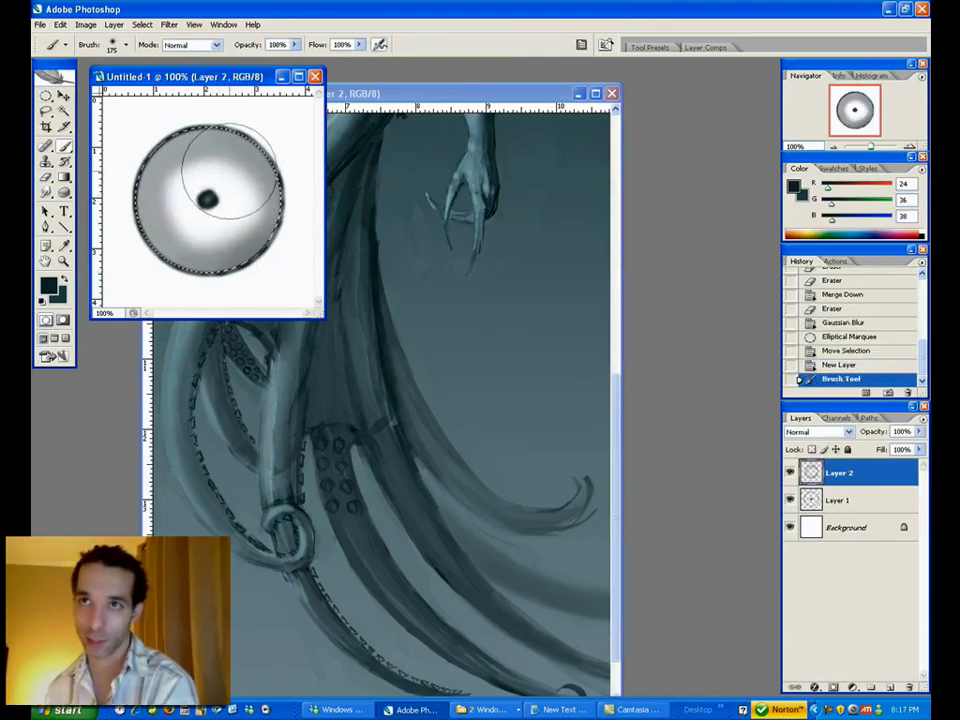
mouse_move(140, 228)
mouse_down()
mouse_move(285, 167)
mouse_move(150, 161)
mouse_move(208, 199)
mouse_up()
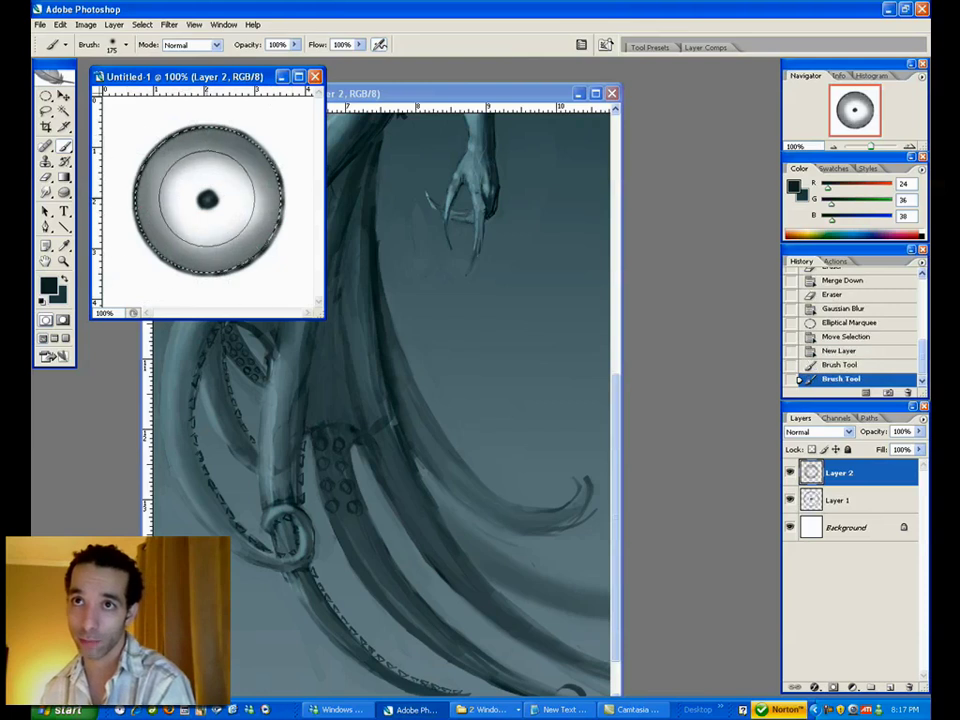
drag(160, 155, 208, 204)
- Erase a thin light rim along the dot's lower edge, deselect, and merge the shading layer into Layer 1
key(e)
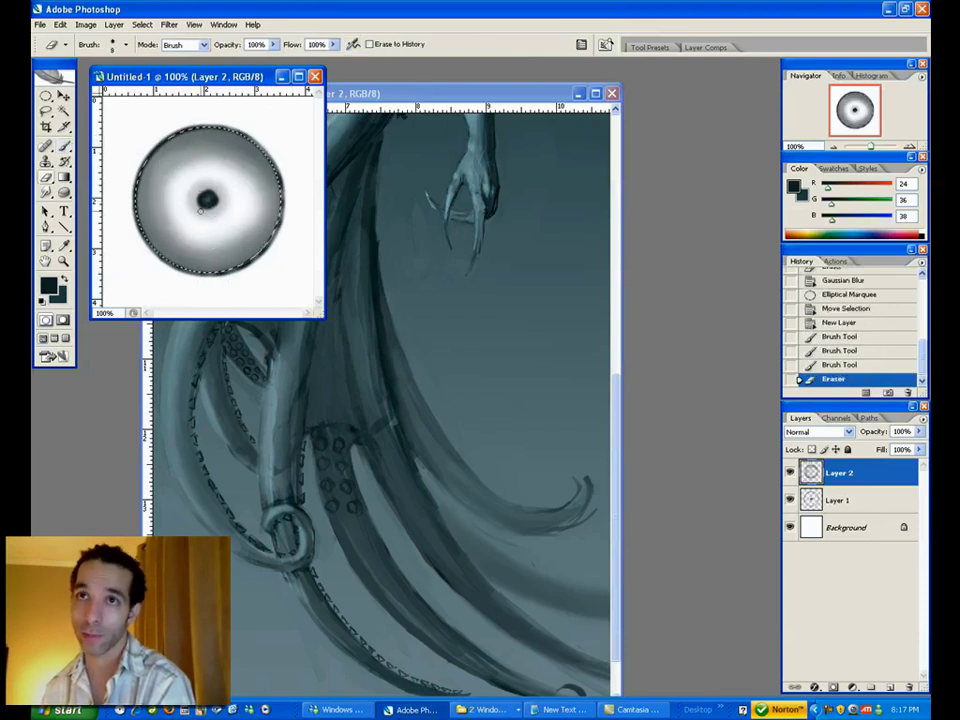
key(bracketleft)
click(203, 207)
click(206, 208)
click(209, 208)
click(211, 207)
click(213, 206)
click(215, 205)
click(216, 204)
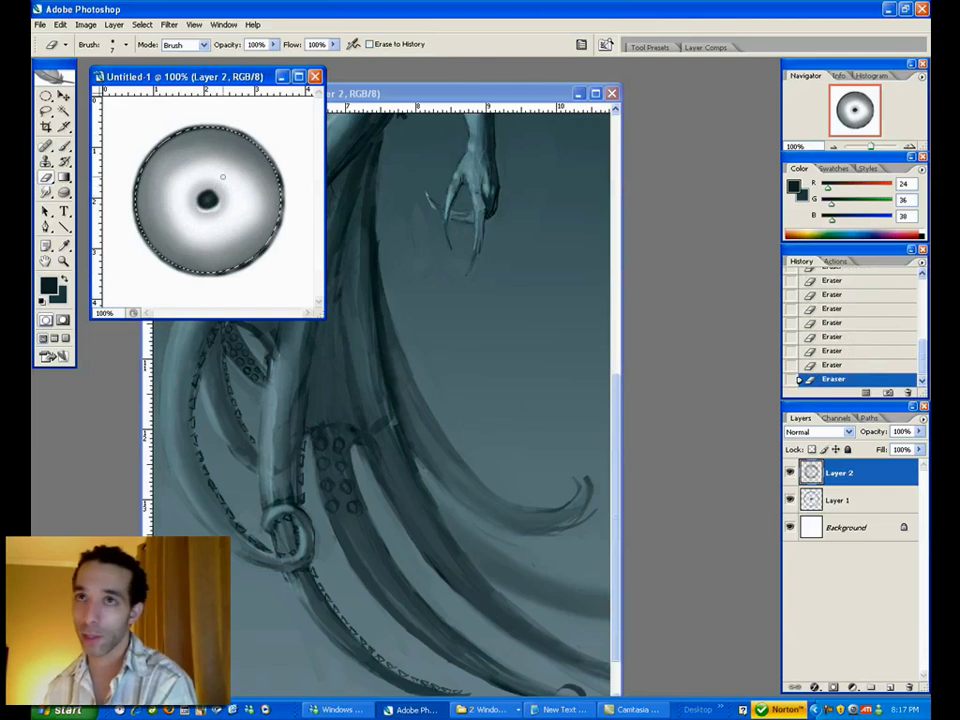
key(ctrl+d)
key(ctrl+e)
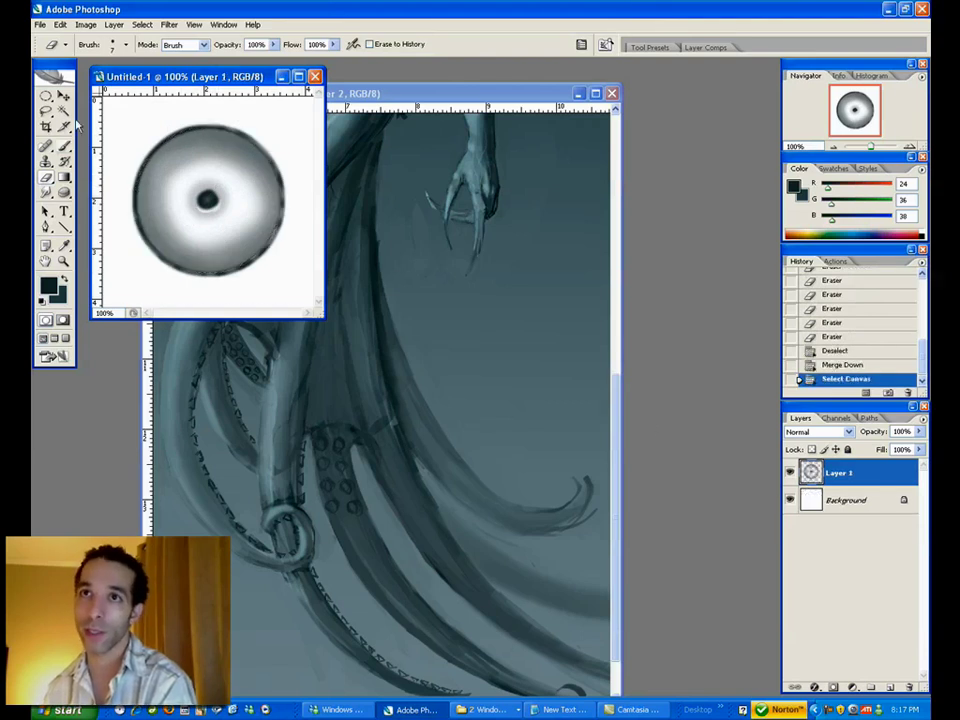
- Select the whole canvas and define it as a brush preset named "suction c"
key(ctrl+a)
click(60, 24)
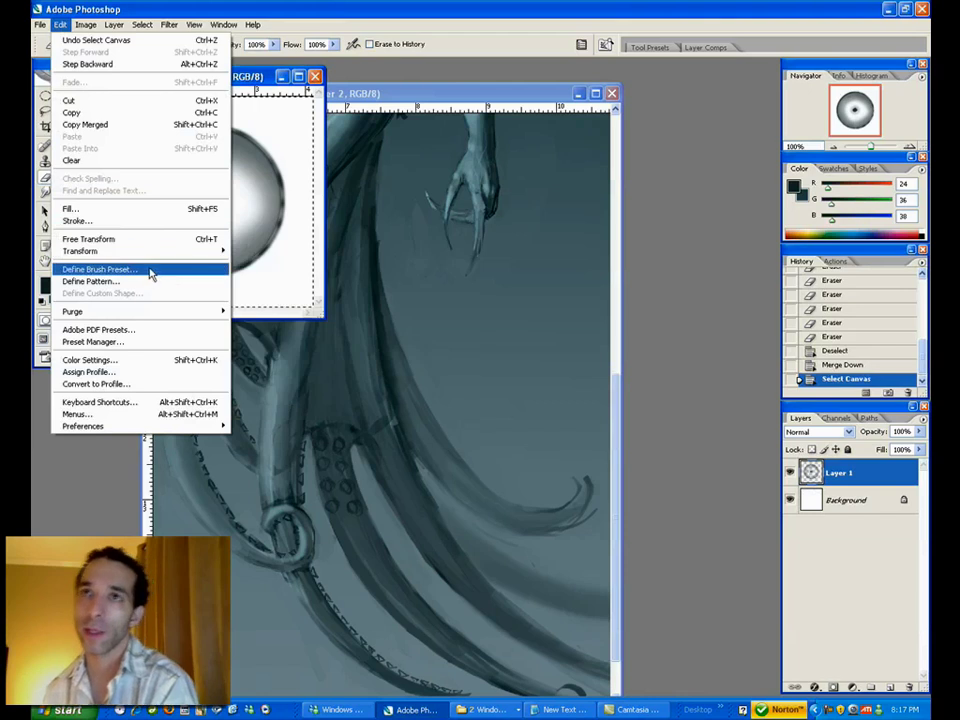
click(152, 274)
text(suction c)
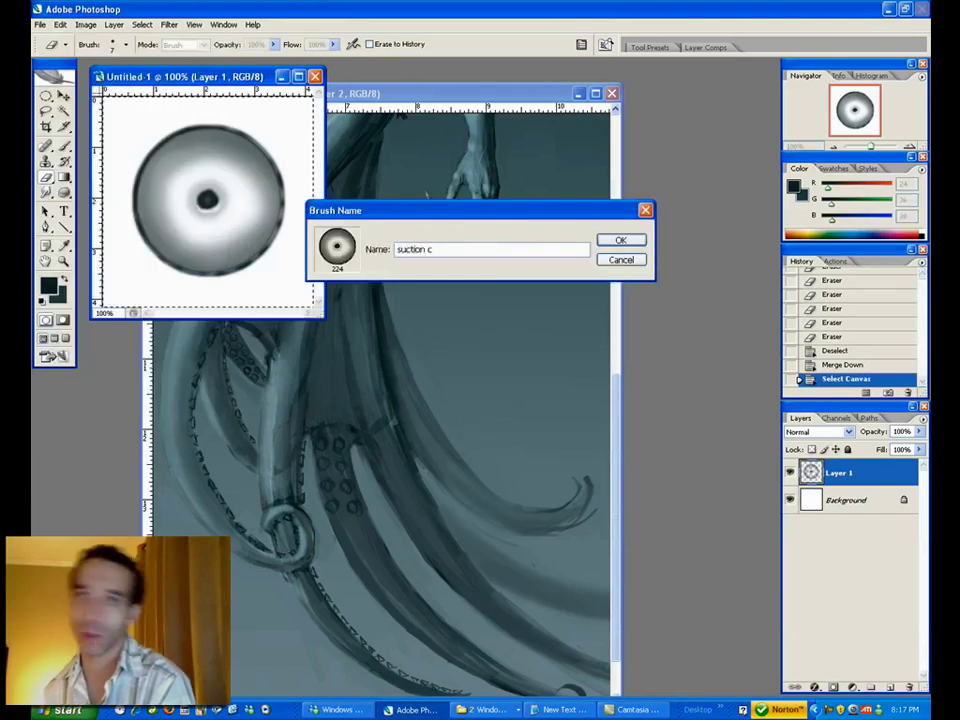
key(Return)
- Bring Poseidon Creature 3.psd to the front and reduce the eraser's suction cup tip to 88 px
click(373, 95)
drag(476, 91, 486, 79)
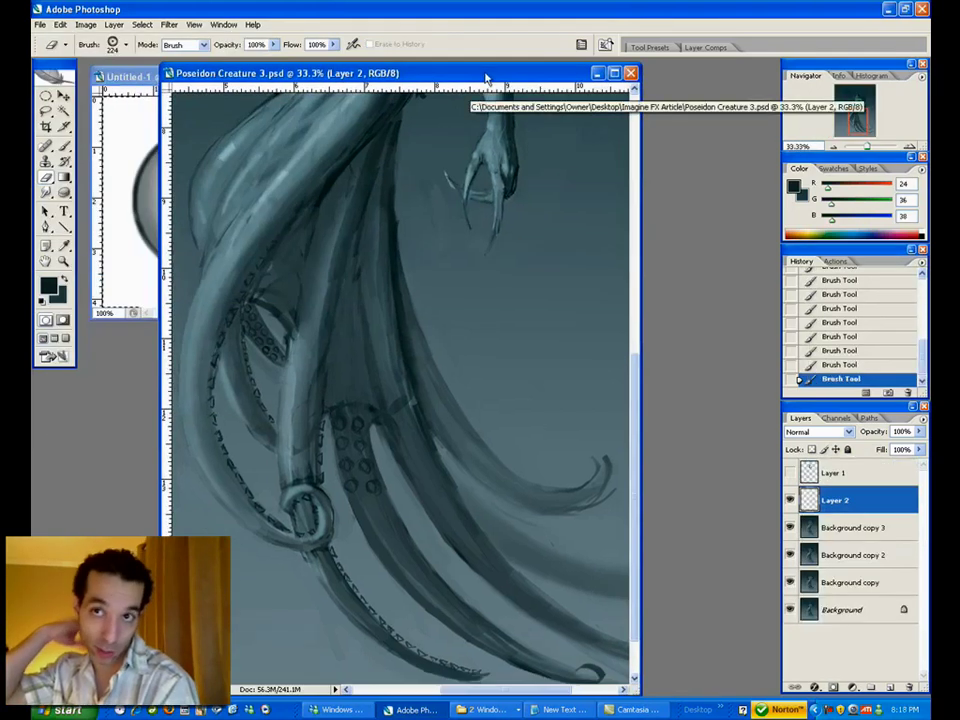
key(F5)
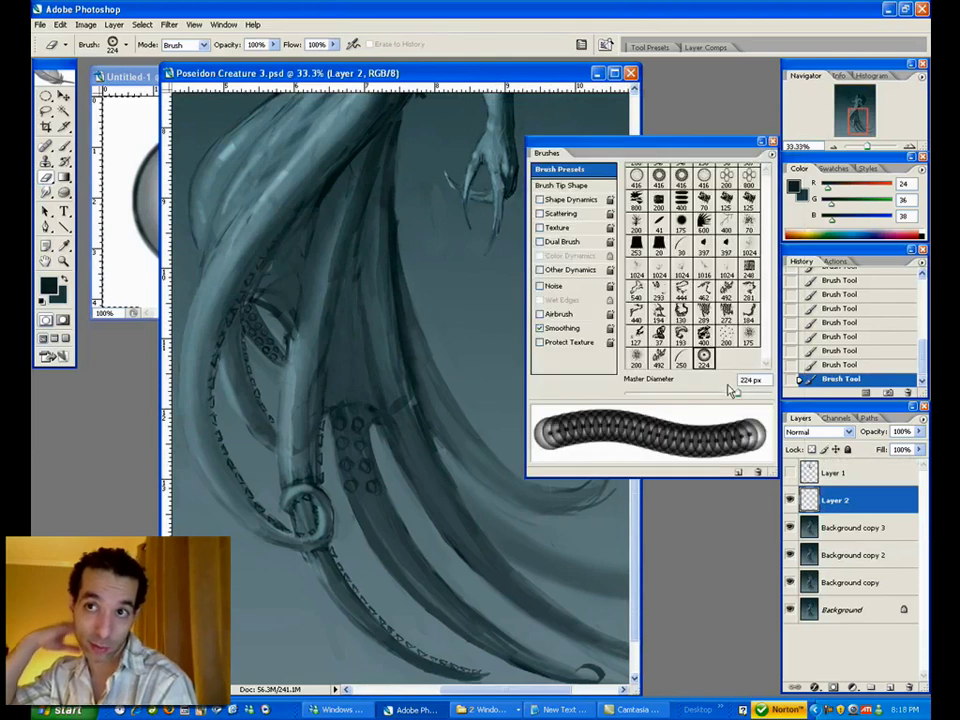
mouse_move(735, 393)
mouse_down()
mouse_move(662, 399)
mouse_move(716, 392)
mouse_up()
click(563, 185)
- Enable Shape Dynamics with pen-pressure size control, angle control off, and Other Dynamics for the eraser's suction cup tip
click(567, 199)
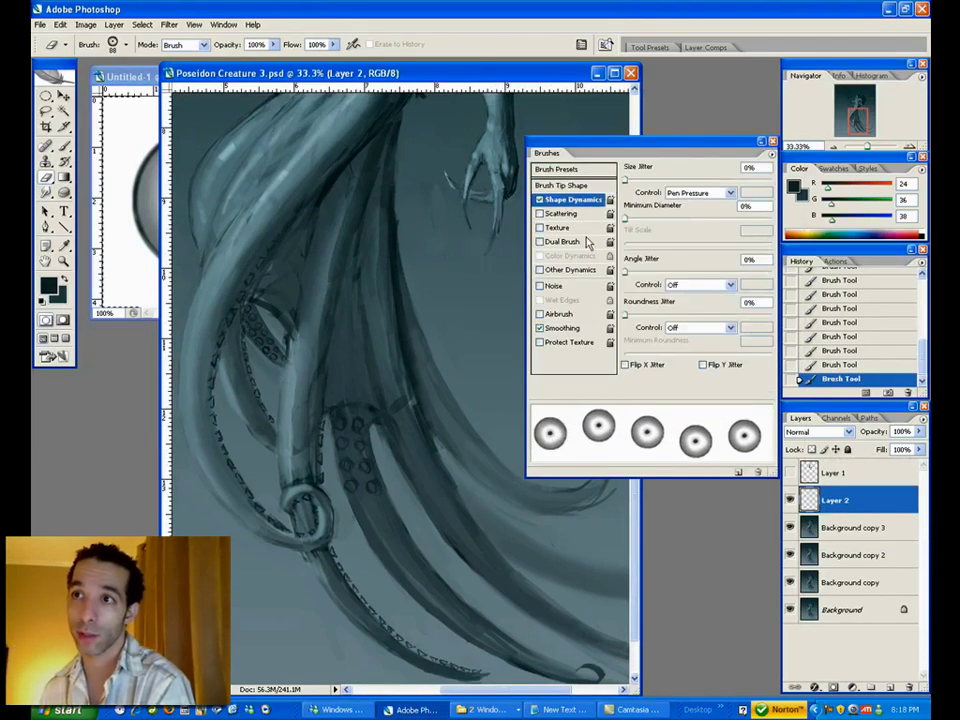
click(731, 286)
click(698, 271)
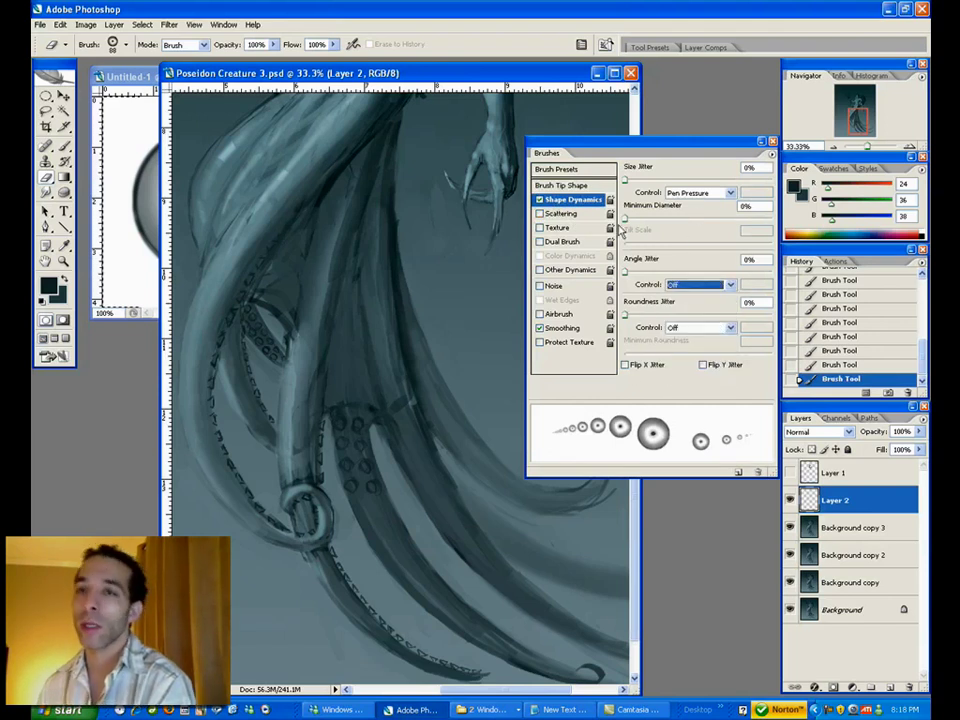
click(541, 270)
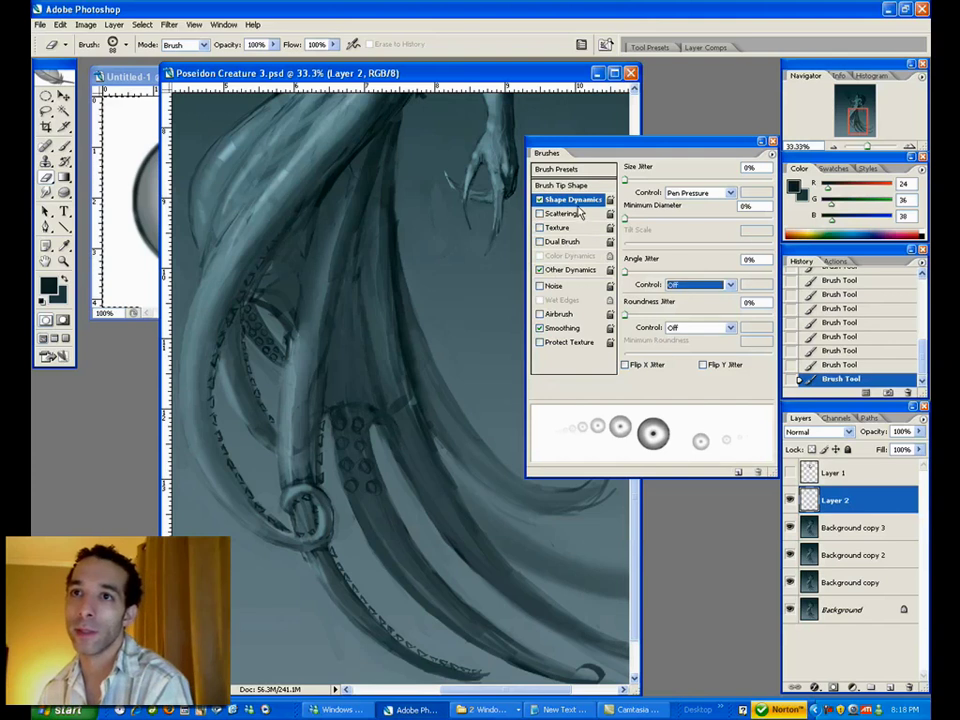
- Set the eraser tip's spacing to 126%, test it beside the tentacles, and move the brush settings clear of the painting
click(564, 186)
drag(716, 393, 709, 393)
click(446, 587)
mouse_move(704, 142)
mouse_down()
mouse_move(680, 143)
mouse_move(727, 150)
mouse_move(697, 95)
mouse_up()
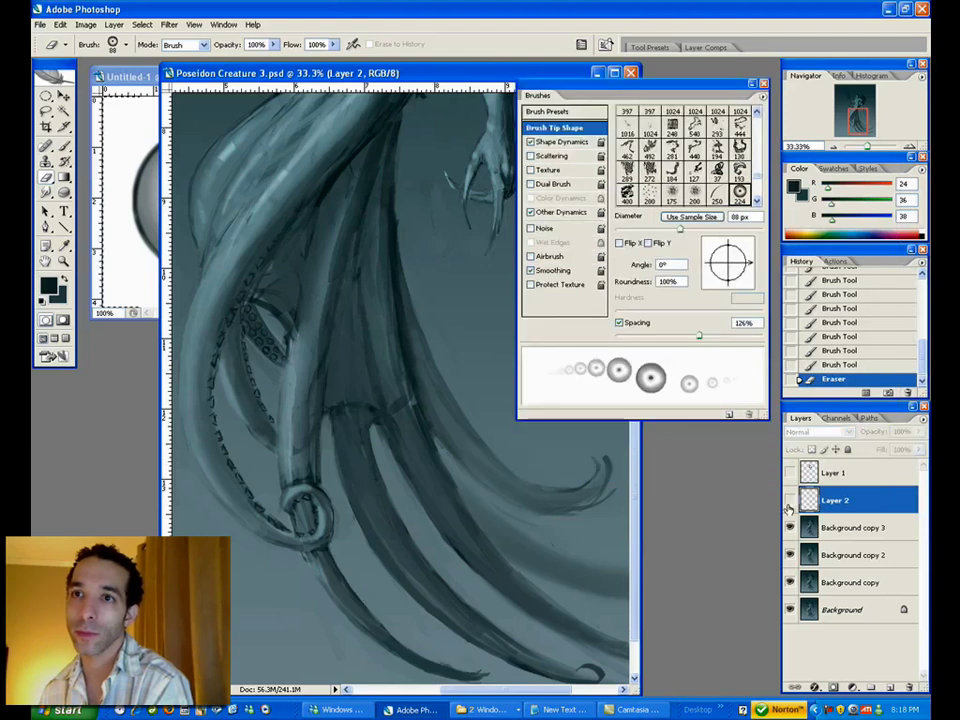
- Choose the 224 px suction cup tip for the Brush tool and set its spacing to 137%
key(b)
click(561, 111)
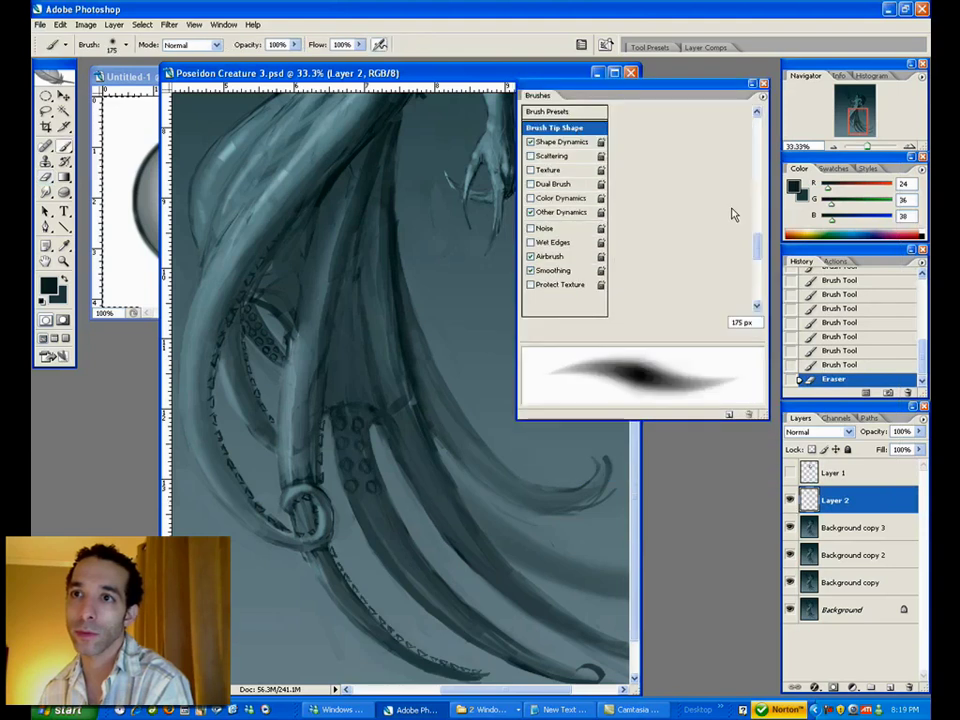
drag(757, 298, 757, 308)
click(694, 300)
click(556, 128)
drag(632, 334, 705, 337)
- Enable Other Dynamics and Shape Dynamics for the suction cup brush and reduce its size to 60 px
click(531, 212)
click(531, 142)
key(bracketleft)
key(bracketleft)
key(bracketleft)
key(bracketleft)
key(bracketleft)
key(bracketleft)
key(bracketleft)
key(bracketleft)
key(bracketleft)
- Try painting a row of suction cups down the tentacle below the sketched cups on Layer 2
drag(370, 517, 426, 590)
key(ctrl+z)
key(ctrl+z)
key(ctrl+z)
key(ctrl+z)
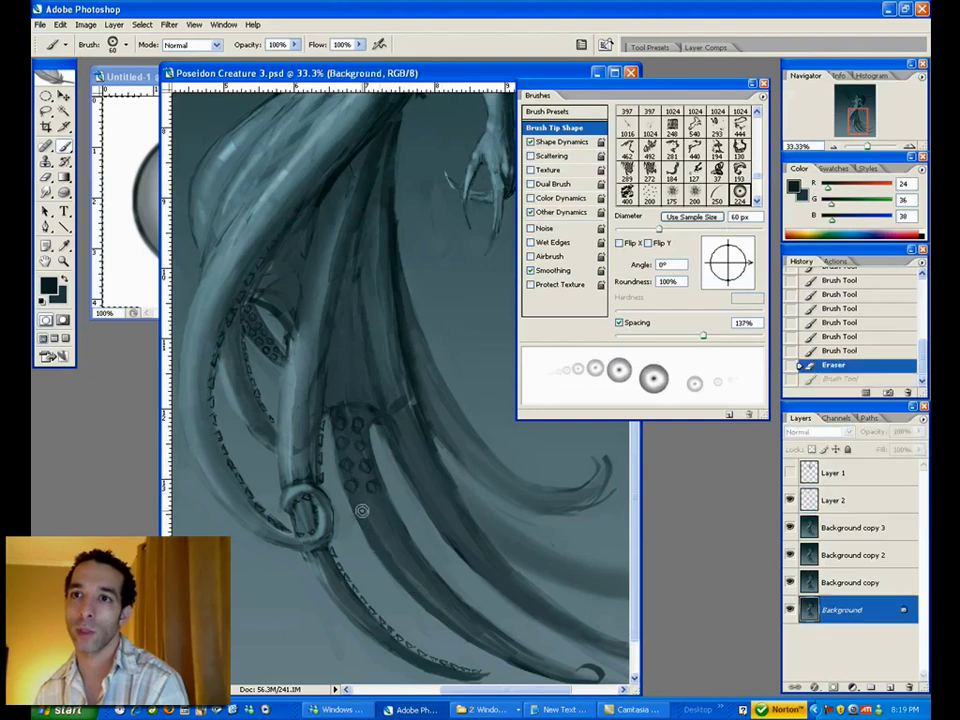
key(ctrl+z)
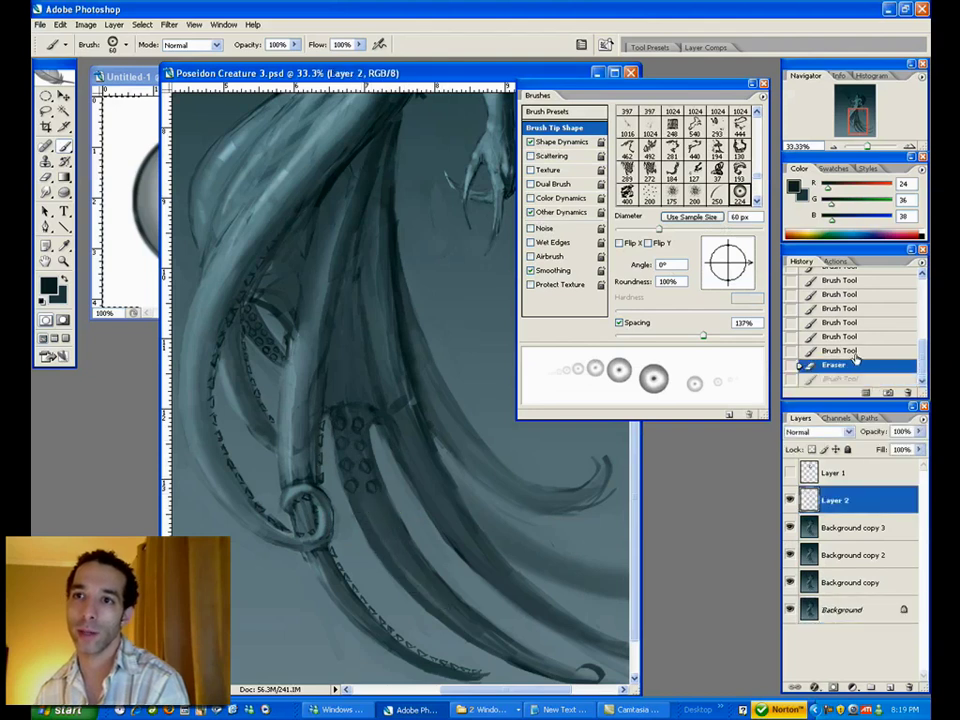
key(ctrl+z)
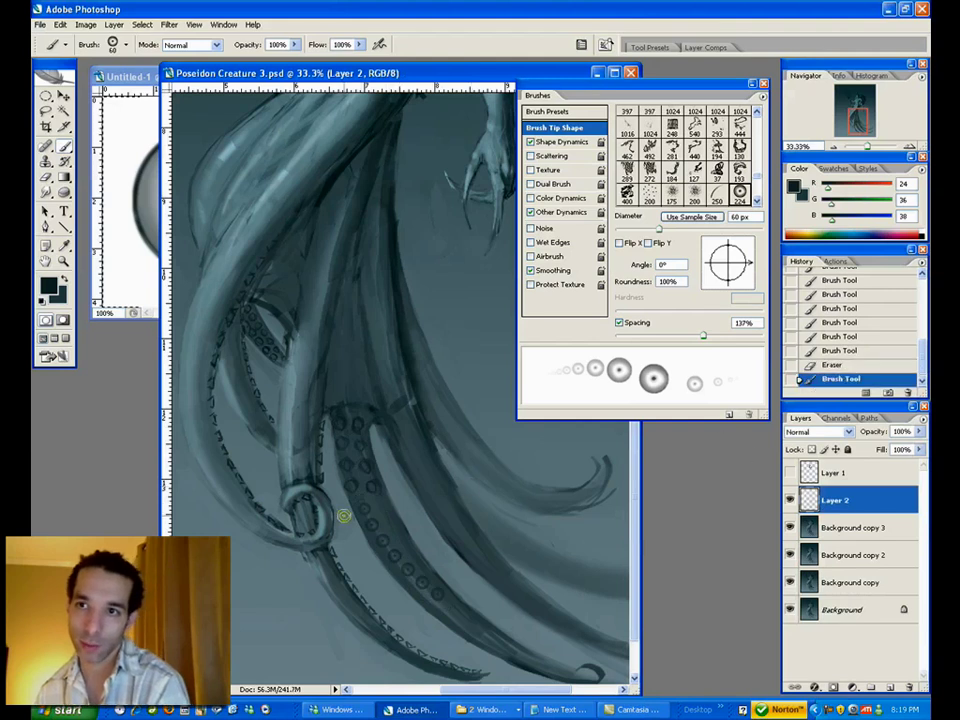
click(364, 510)
click(387, 545)
key(ctrl+z)
- Switch the eraser to the 41 px brush preset and erase the painted suction cups from the tentacle
key(e)
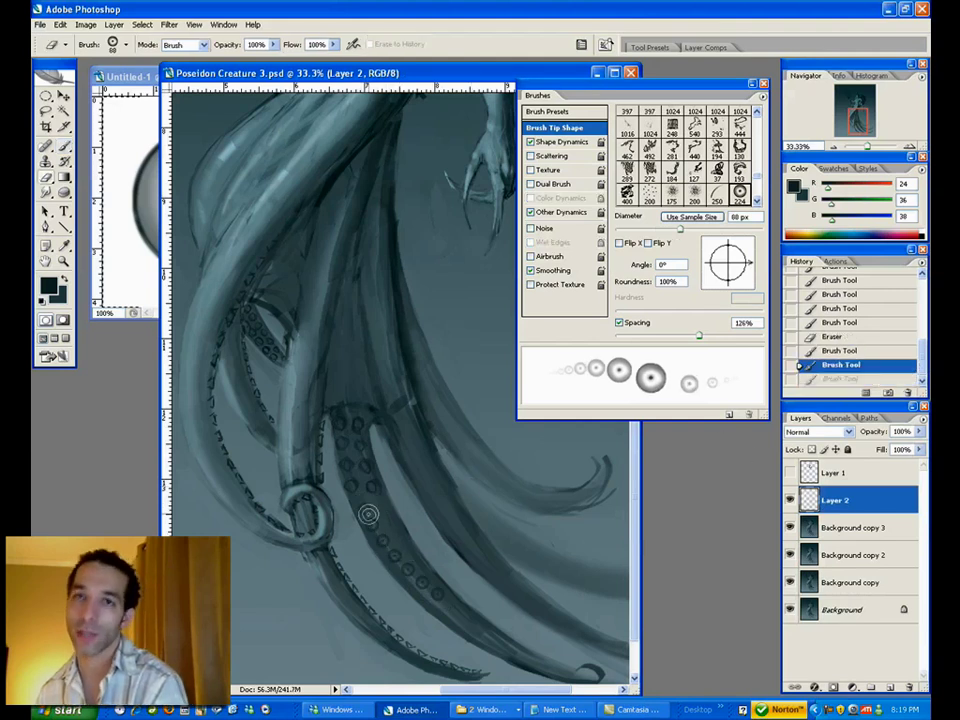
click(599, 115)
click(596, 113)
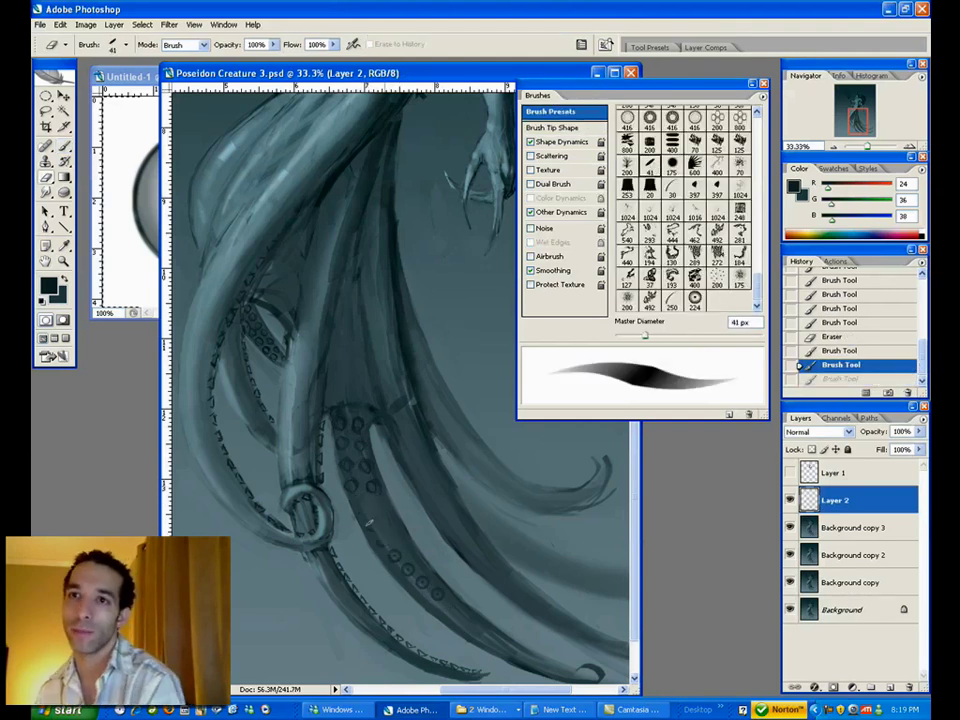
click(387, 511)
- Try stamping a single suction cup on the tentacle and undo it
key(b)
click(376, 534)
key(ctrl+z)
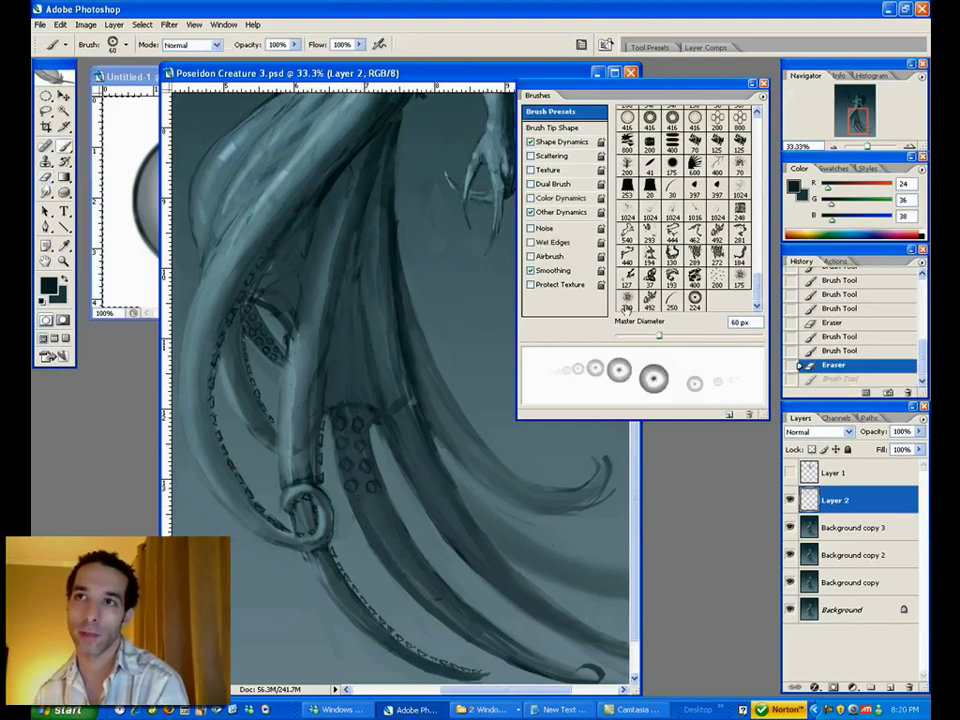
- Reduce the suction cup brush's spacing to 135% and save it as a new brush preset
click(560, 128)
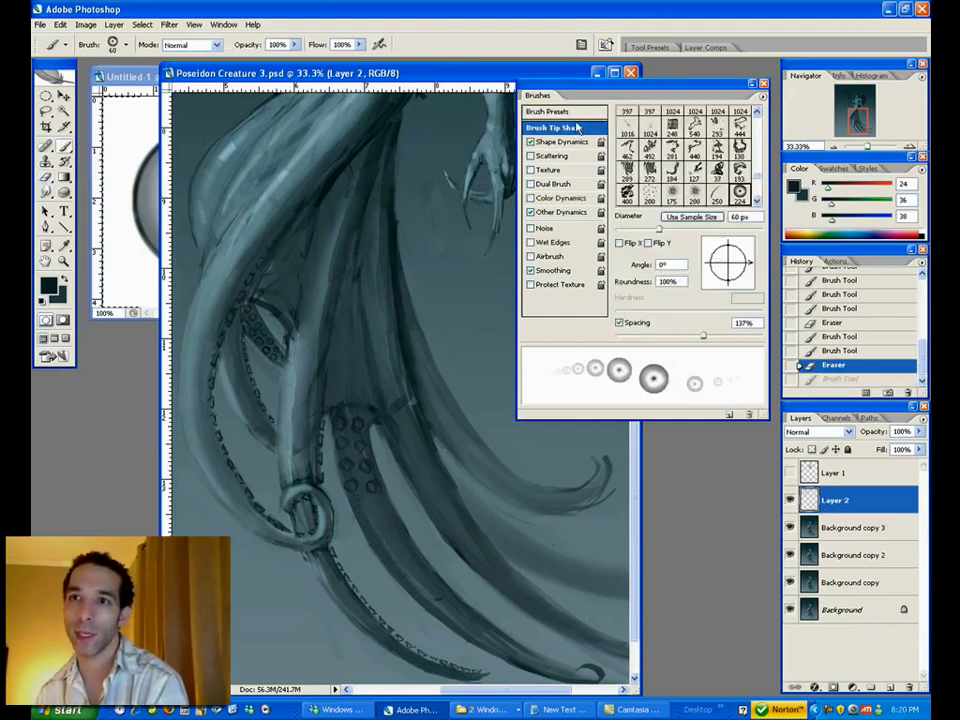
drag(707, 341, 703, 341)
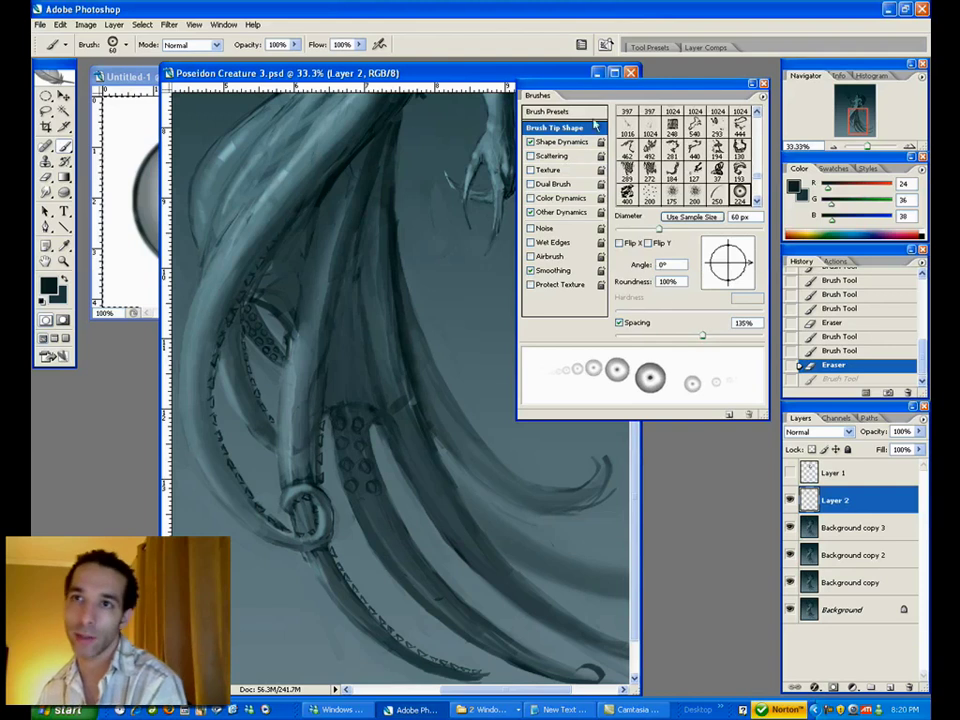
click(761, 96)
click(570, 139)
key(Return)
- Delete the old 224 px suction cup preset and select the new 60 px preset for painting
click(579, 117)
click(748, 413)
key(Return)
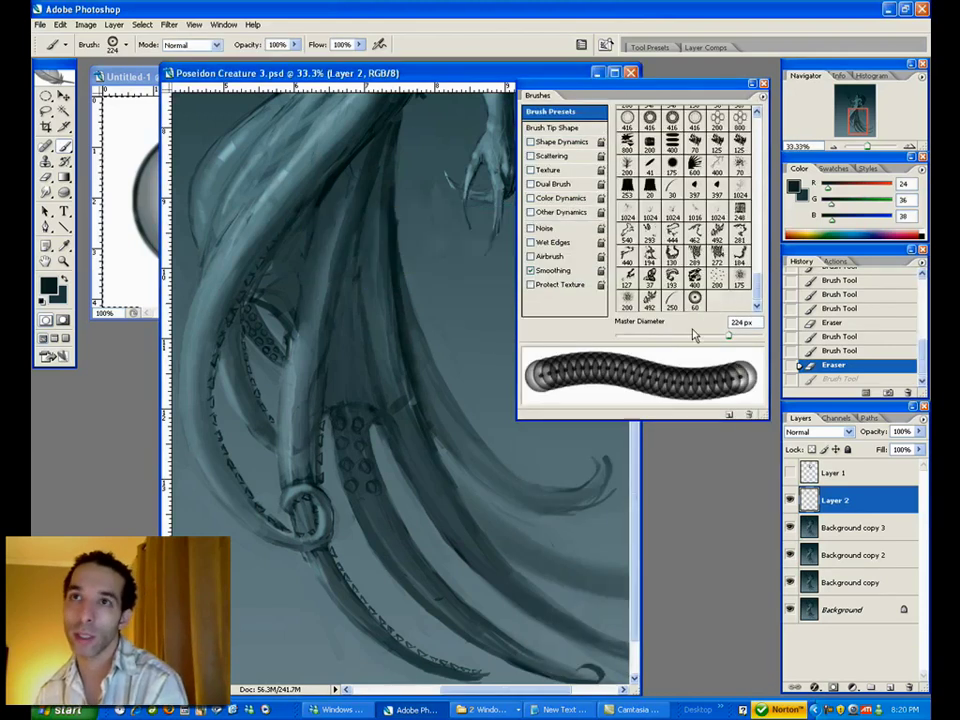
click(695, 298)
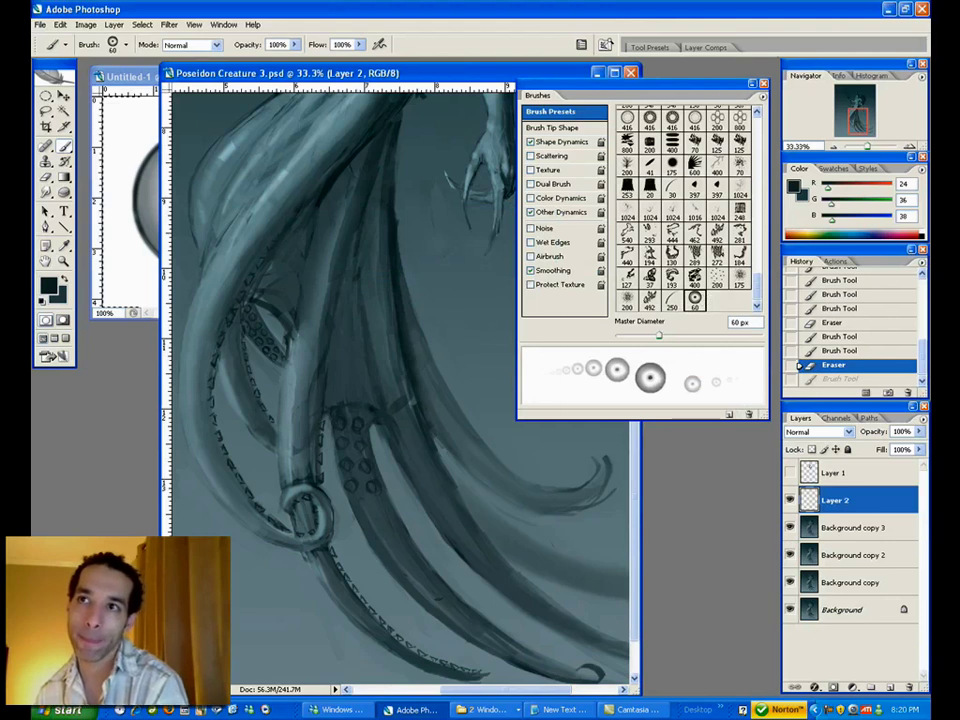
click(764, 84)
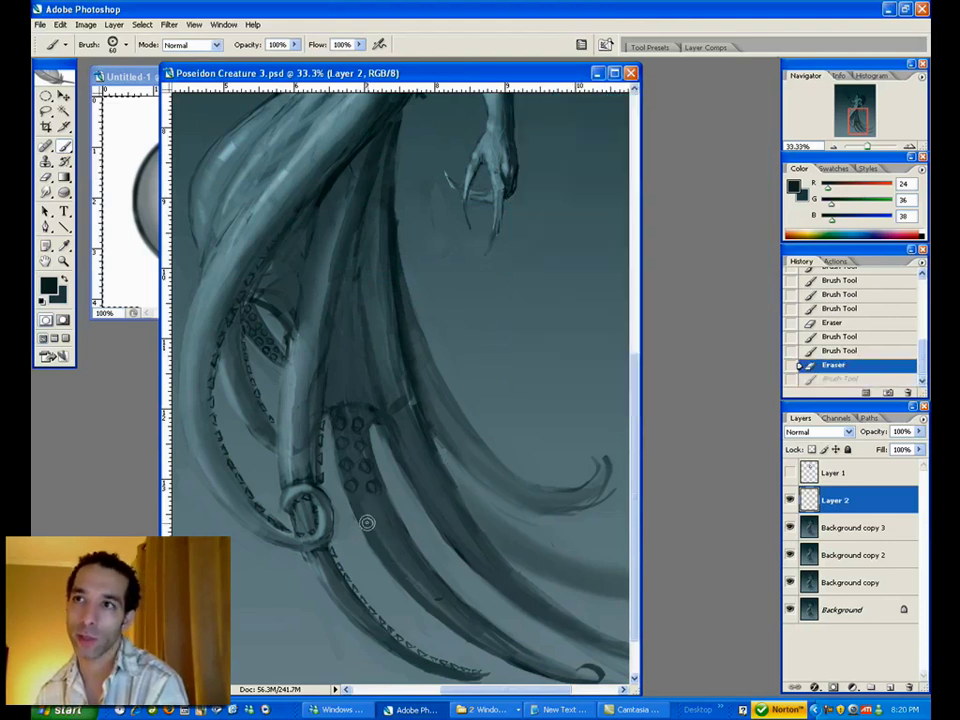
- Erase the sketched cups and paint rows of suction cups down the tentacles with the custom brush at 70 px
key(e)
mouse_move(377, 462)
mouse_down()
mouse_move(439, 491)
mouse_move(464, 431)
mouse_up()
key(b)
mouse_move(361, 357)
mouse_down()
mouse_move(393, 459)
mouse_move(420, 492)
mouse_up()
key(ctrl+z)
mouse_move(355, 393)
mouse_down()
mouse_move(360, 368)
mouse_move(407, 489)
mouse_move(456, 544)
mouse_move(567, 607)
mouse_up()
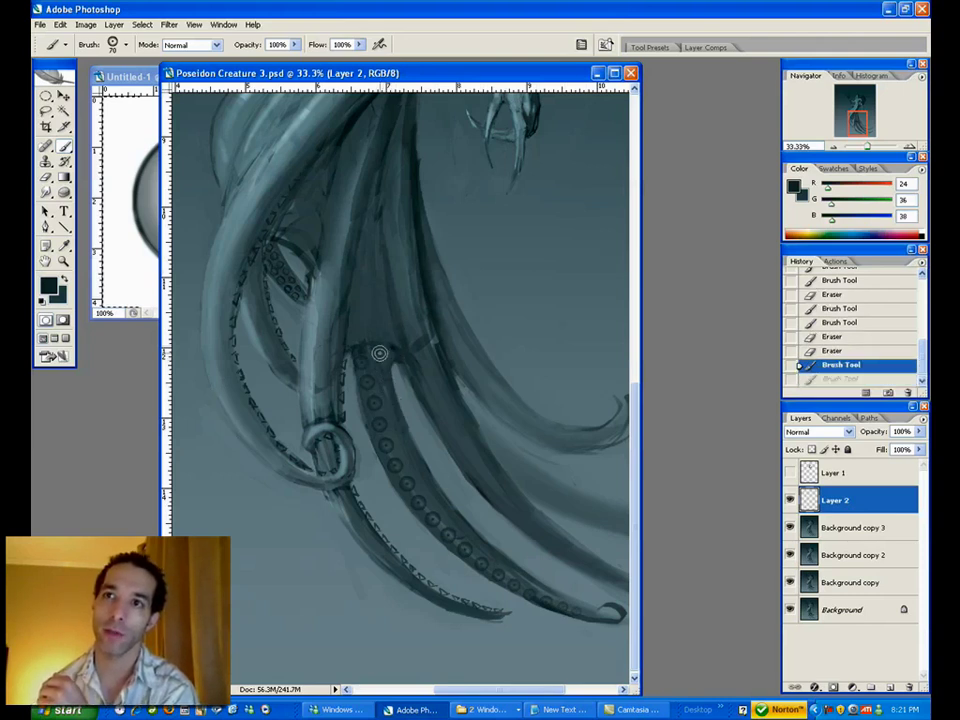
drag(499, 561, 510, 569)
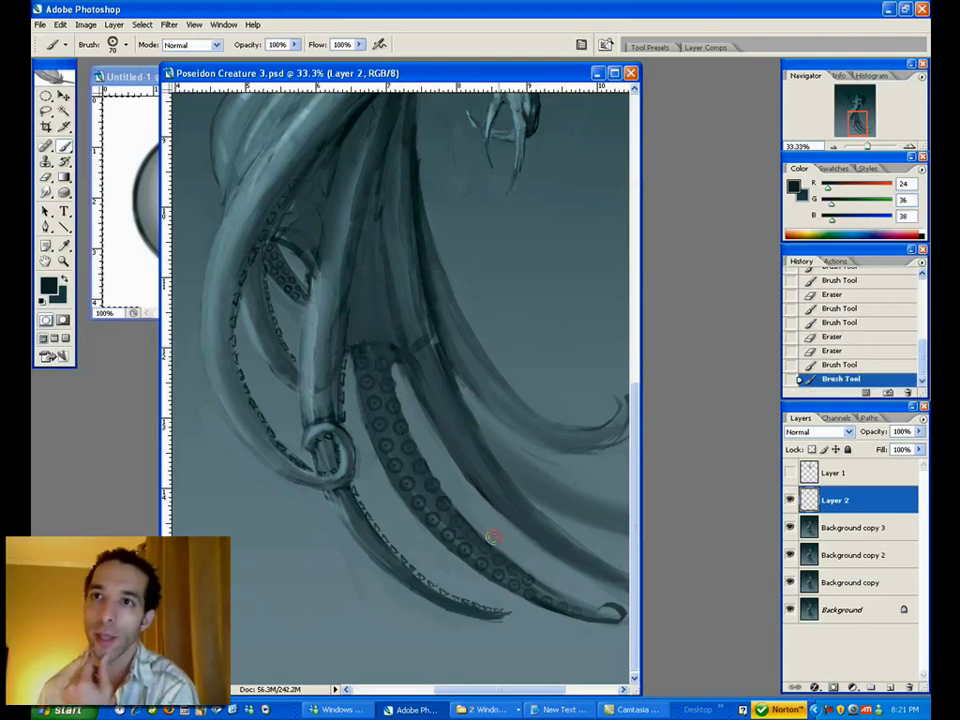
mouse_move(467, 482)
mouse_down()
mouse_move(439, 336)
mouse_move(285, 340)
mouse_up()
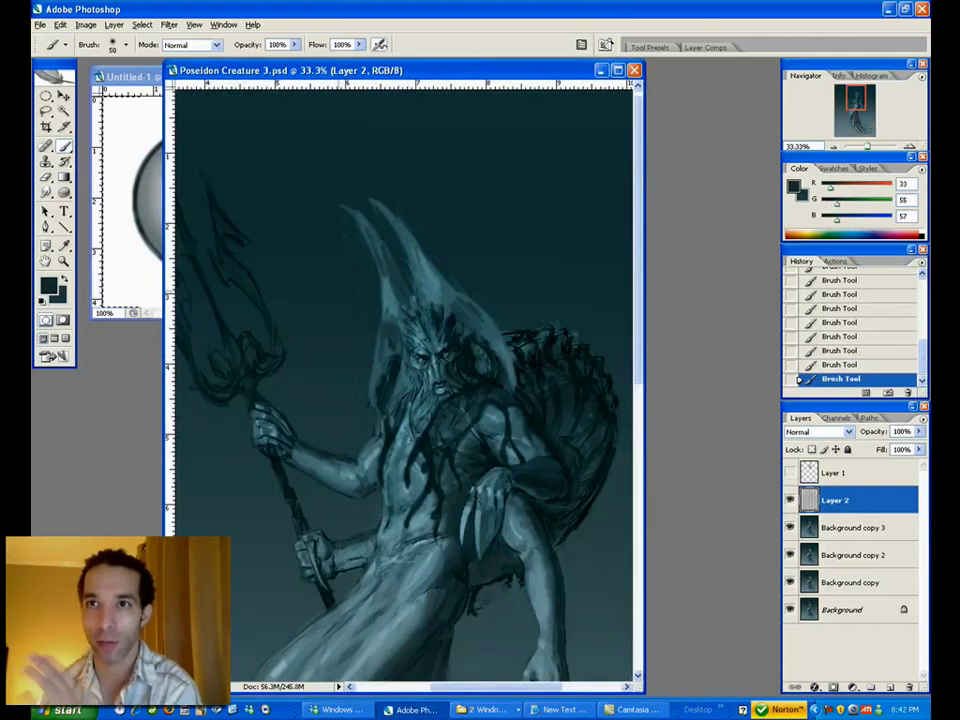
- Sample a dark teal (RGB 16, 30, 31) from the figure's upper body for the 30 px brush
key(z)
alt+click(431, 350)
alt+click(431, 350)
alt+click(431, 350)
click(425, 300)
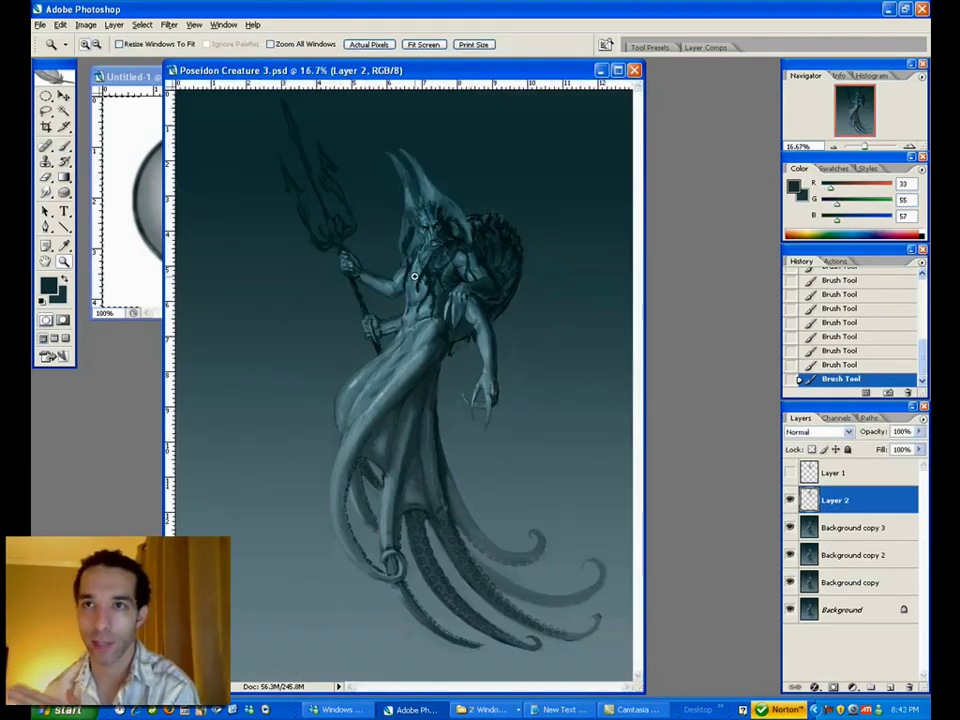
click(409, 271)
click(418, 343)
key(i)
key(b)
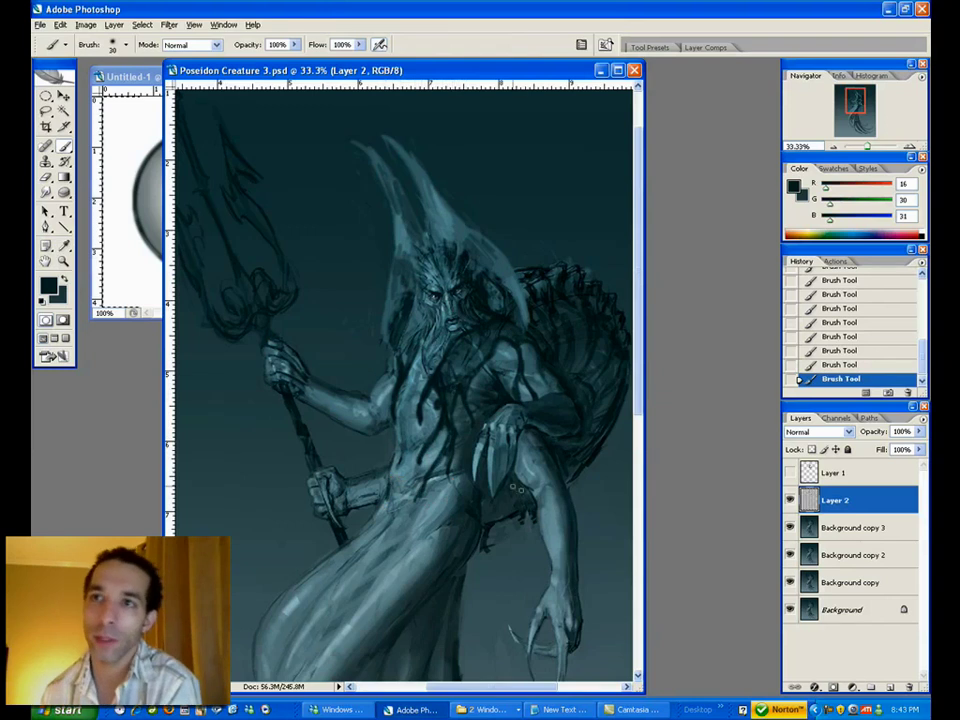
- Try painting thin dark strands trailing among and below the tentacles on Layer 2
click(63, 262)
alt+click(415, 438)
alt+click(410, 431)
key(b)
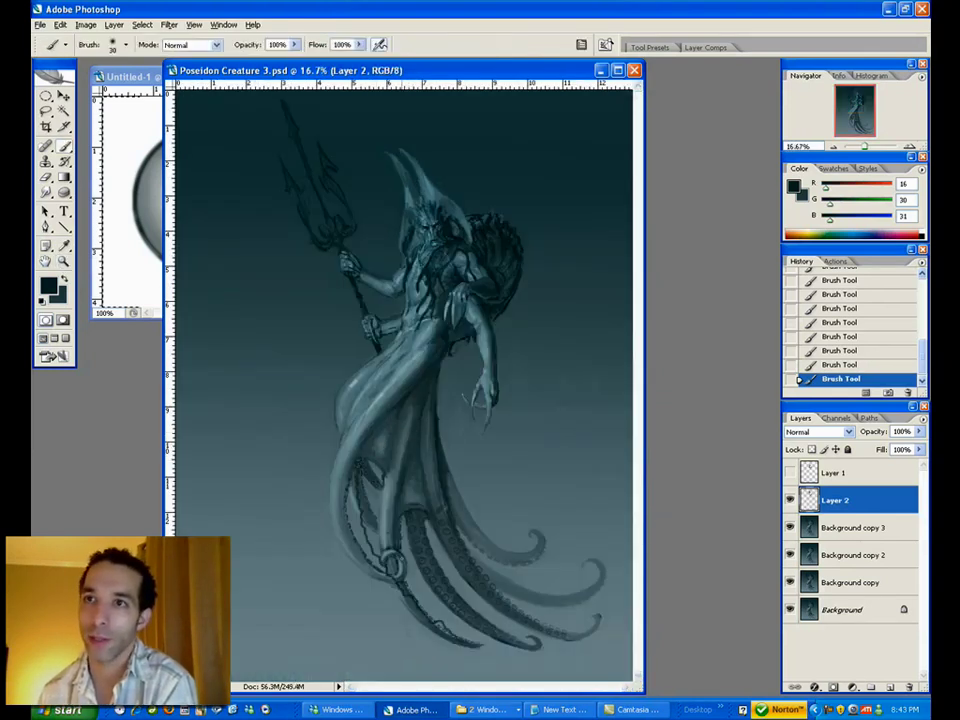
drag(474, 630, 526, 664)
drag(463, 598, 594, 666)
drag(366, 513, 376, 562)
mouse_move(352, 501)
mouse_down()
mouse_move(359, 556)
mouse_move(407, 626)
mouse_up()
drag(382, 581, 412, 618)
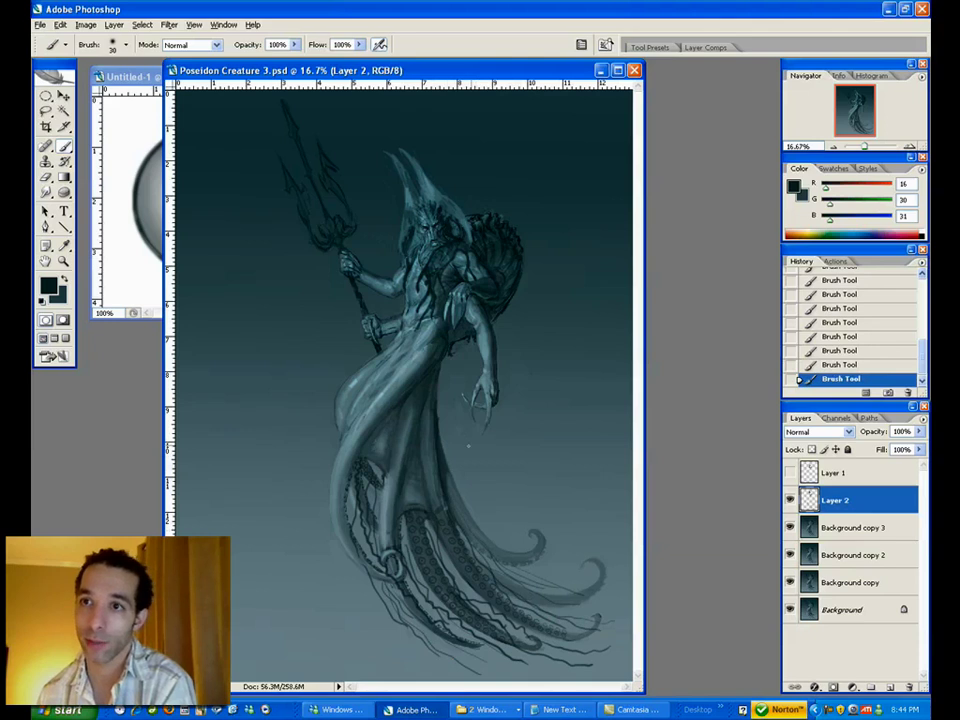
- Lasso the whole tentacle area on Layer 2, delete the painted strands and deselect
click(46, 111)
mouse_move(537, 473)
mouse_down()
mouse_move(709, 480)
mouse_move(556, 447)
mouse_up()
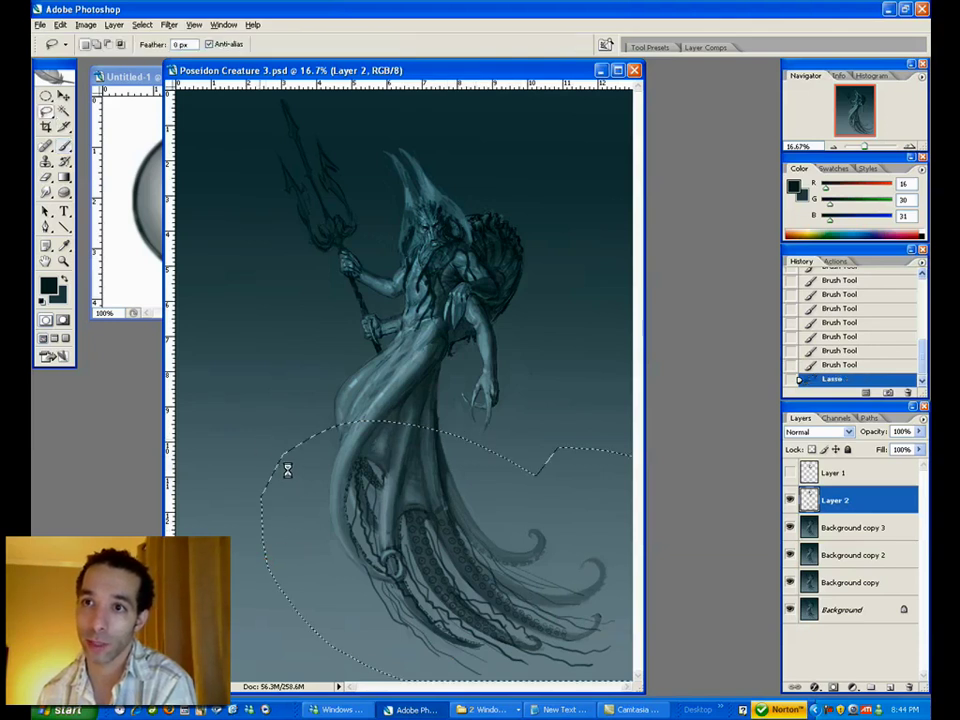
key(Delete)
key(ctrl+d)
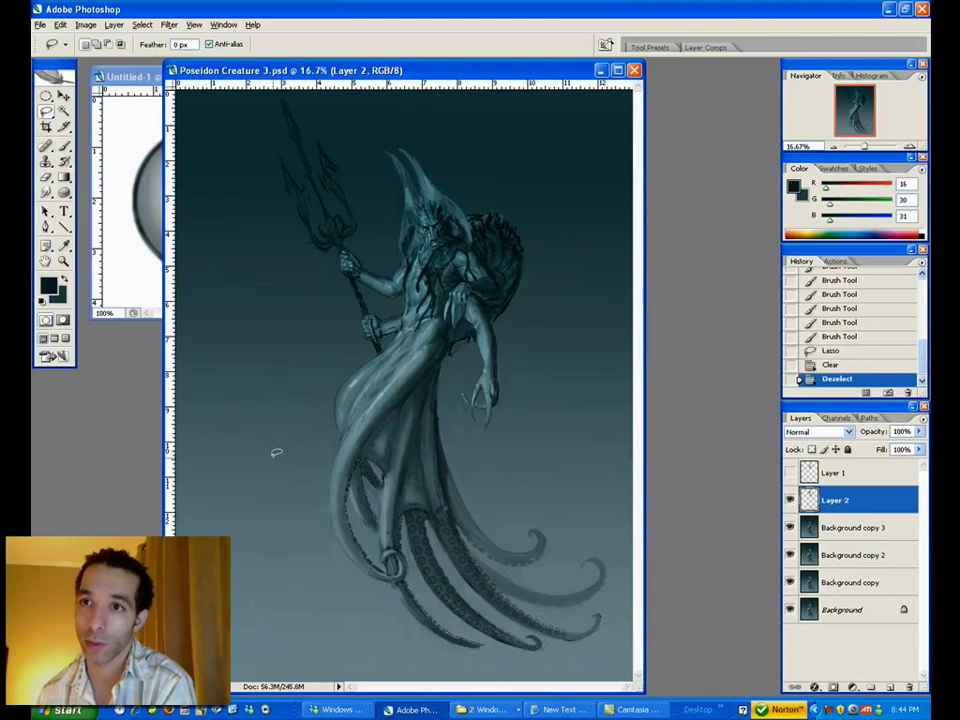
- Enlarge the eraser tip in several increments for reworking the figure's torso and head
click(63, 261)
click(435, 273)
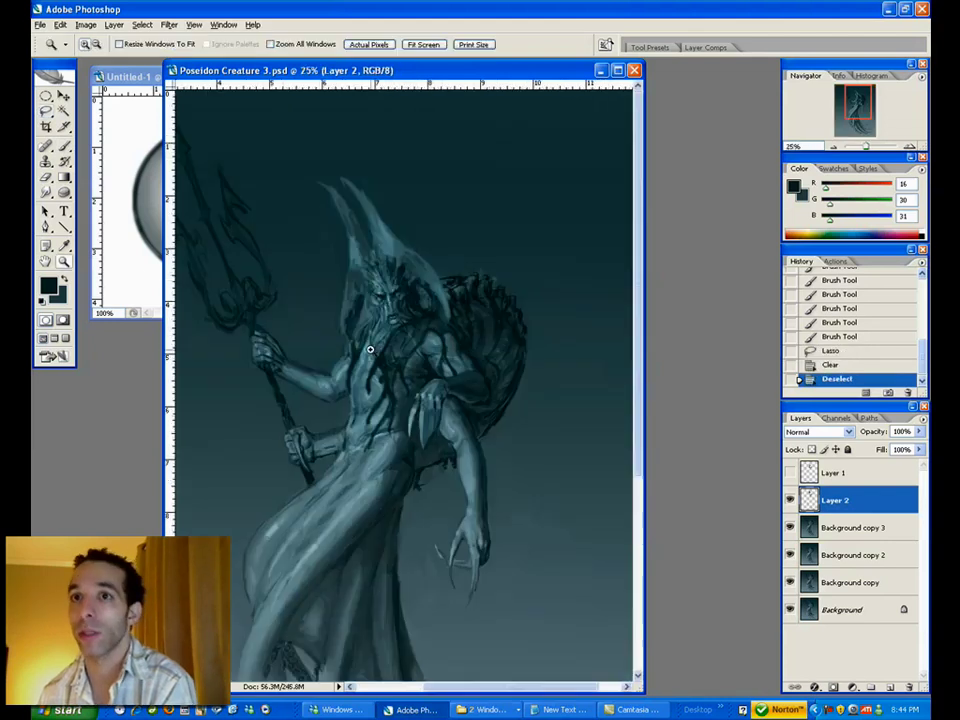
click(372, 349)
key(b)
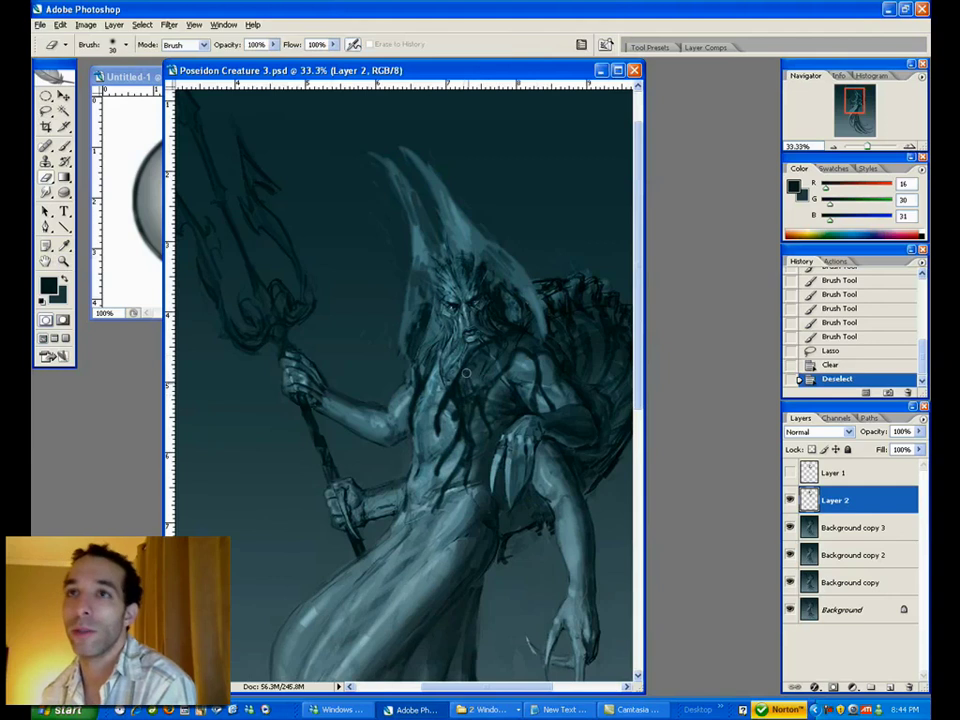
key(bracketright)
key(bracketright)
key(bracketright)
key(bracketright)
key(bracketright)
key(bracketright)
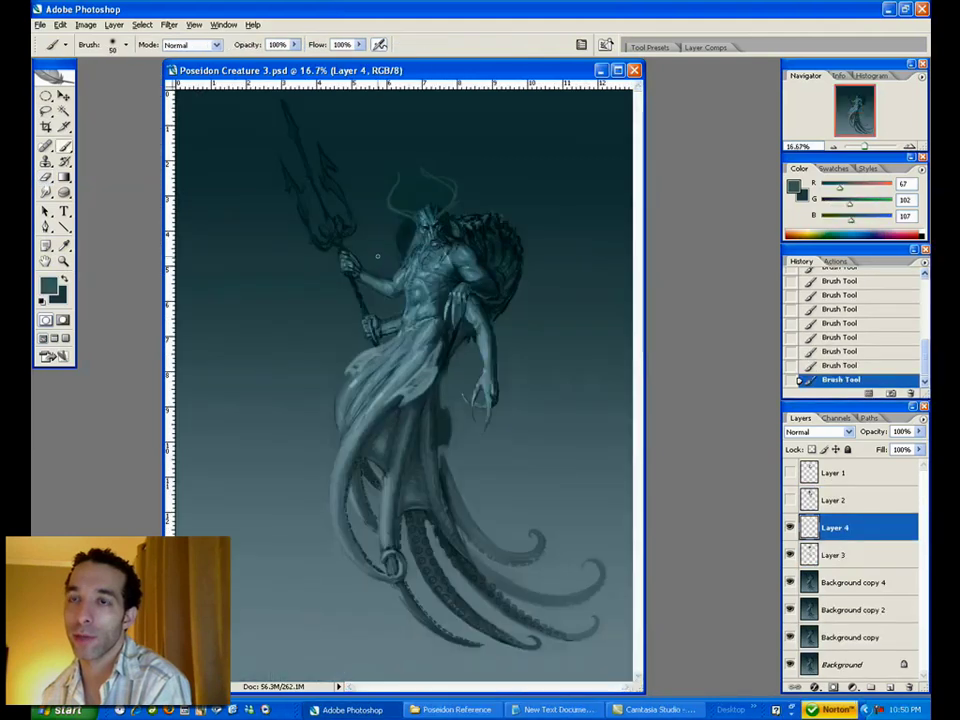
- Set the foreground to light blue (RGB 162, 214, 218) and paint the horn over the trident-side of the head on Layer 4
key(i)
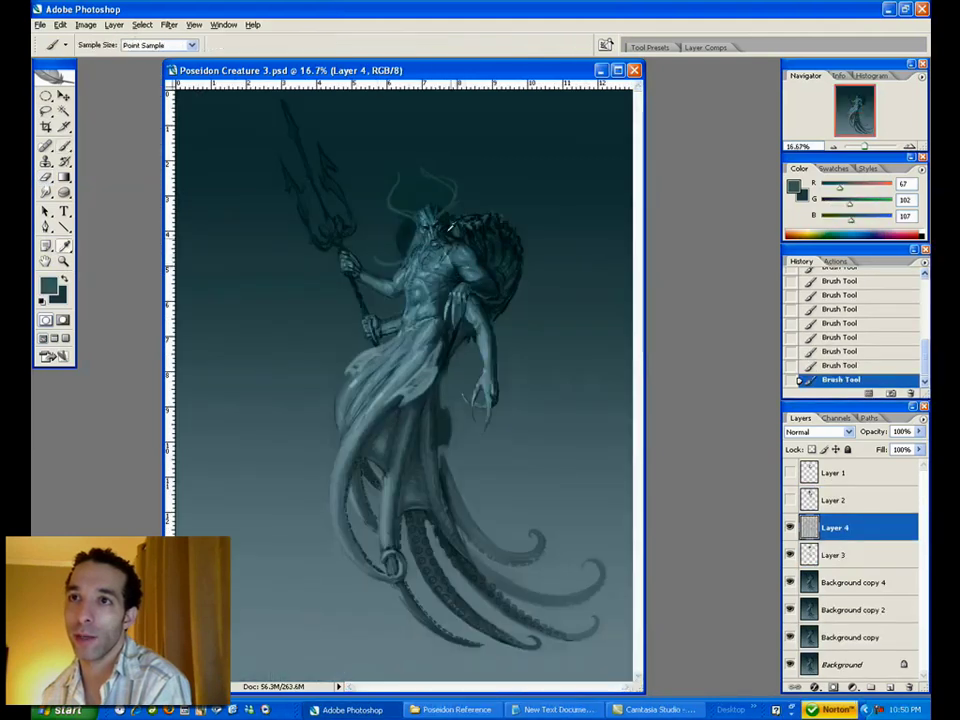
click(449, 267)
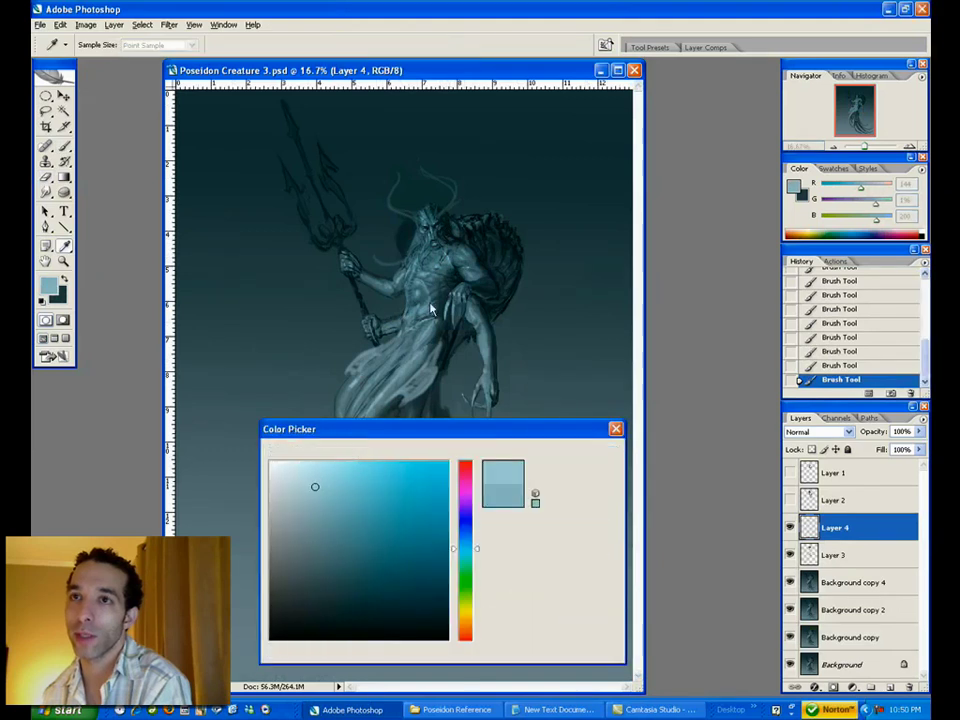
key(Return)
key(b)
mouse_move(399, 172)
mouse_down()
mouse_move(412, 219)
mouse_move(395, 170)
mouse_up()
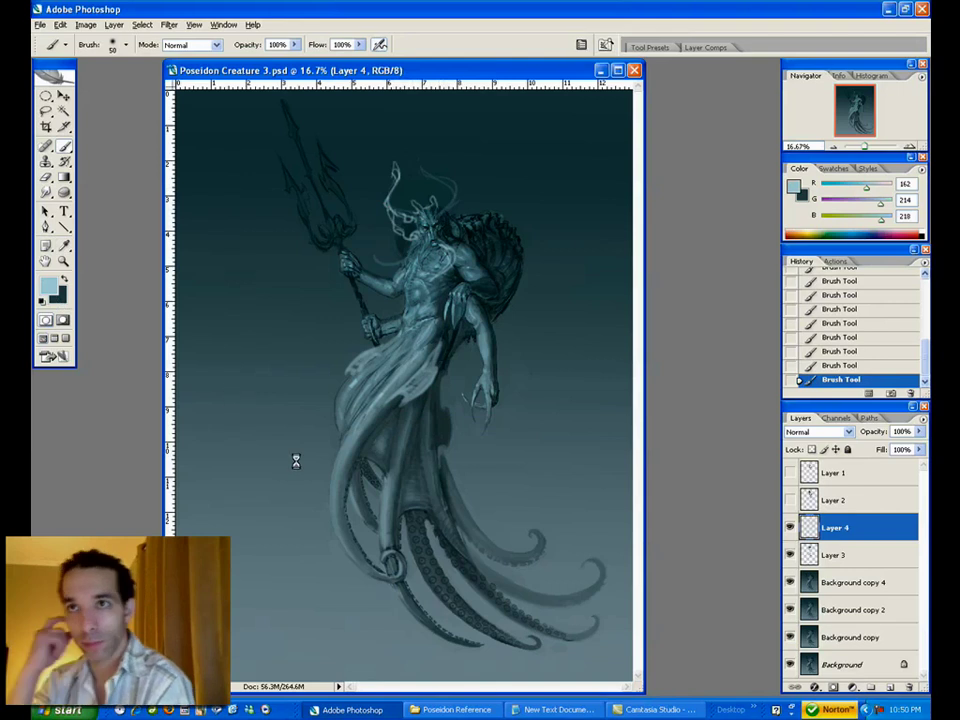
- Change the foreground to RGB 119, 167, 171 and paint the branching horn and frill on the shell side of the head
click(324, 519)
key(Return)
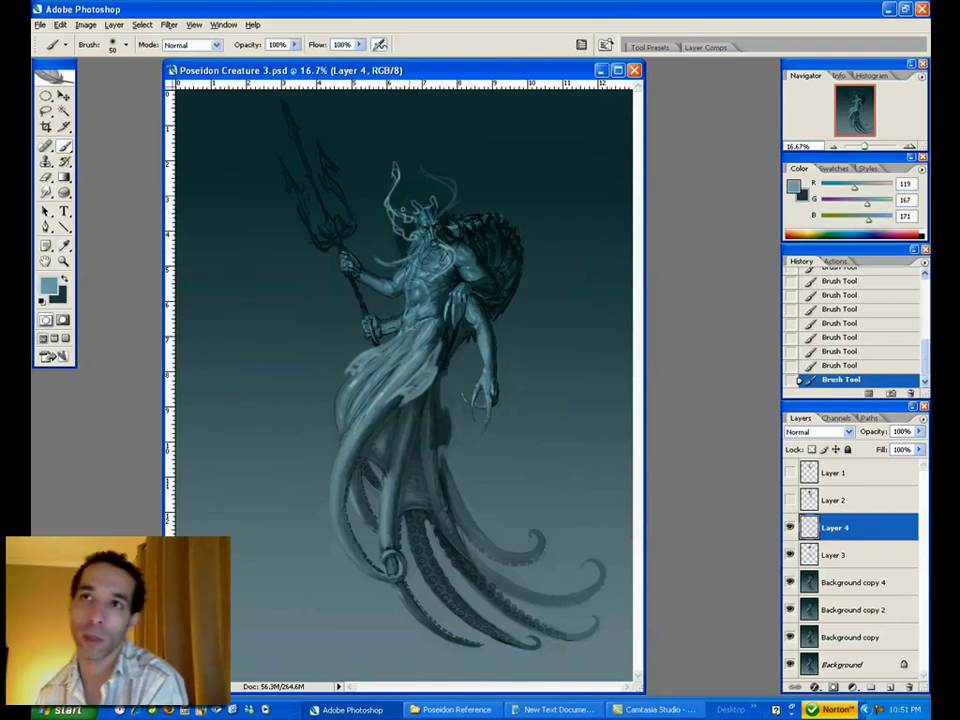
drag(444, 191, 452, 200)
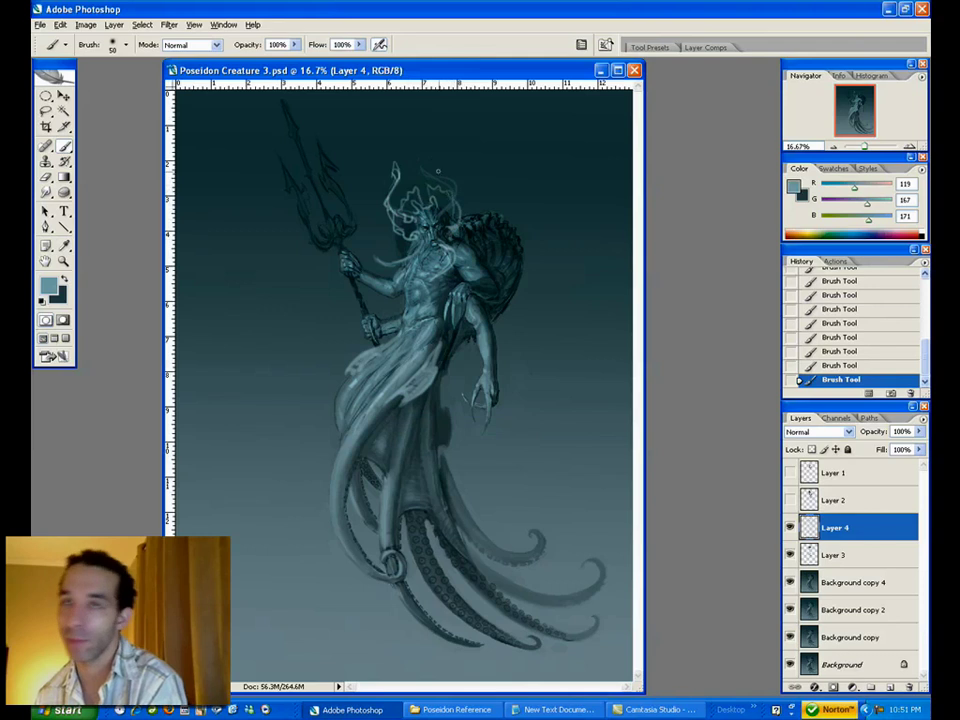
key(e)
key(b)
mouse_move(446, 182)
mouse_down()
mouse_move(449, 192)
mouse_move(438, 153)
mouse_up()
drag(437, 153, 443, 173)
drag(442, 172, 453, 179)
mouse_move(454, 178)
mouse_down()
mouse_move(467, 224)
mouse_move(451, 234)
mouse_up()
- Paint the curled tendril extending from the beard above the raised arm, trimming it with the eraser and repainting it
mouse_move(377, 257)
mouse_down()
mouse_move(371, 247)
mouse_move(377, 257)
mouse_up()
mouse_move(375, 256)
mouse_down()
mouse_move(391, 263)
mouse_move(386, 270)
mouse_move(402, 258)
mouse_up()
key(e)
click(390, 252)
click(400, 256)
key(b)
drag(392, 262, 410, 252)
drag(402, 258, 412, 250)
- Set the foreground colour to a2cdd1 and paint highlights on the chest and the frilled edges of the waist drape
key(i)
click(408, 254)
click(404, 258)
click(49, 287)
click(309, 493)
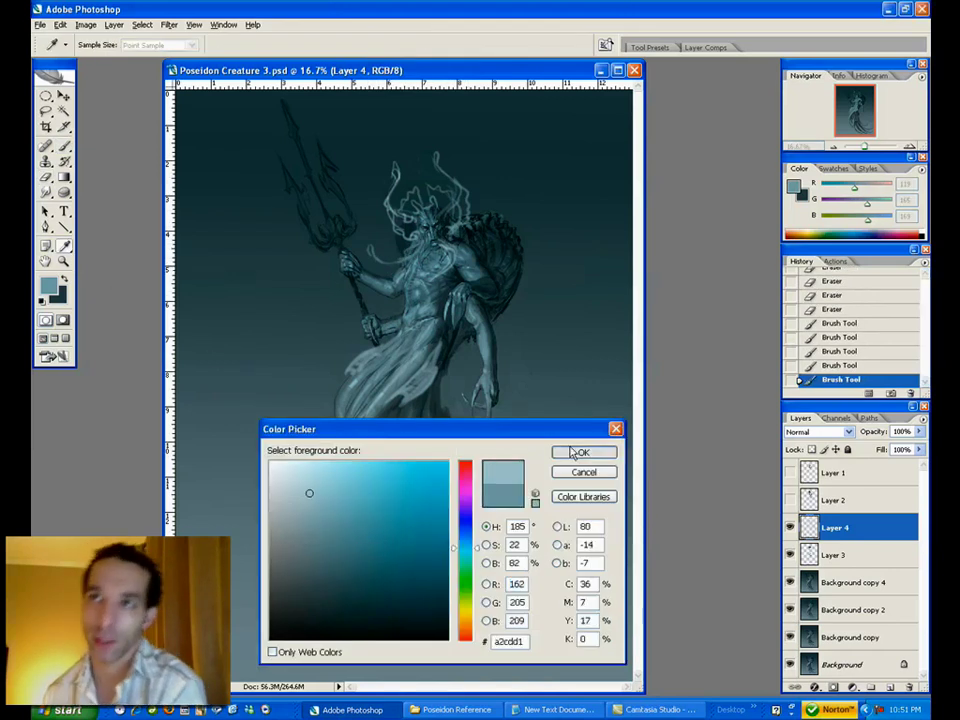
click(575, 452)
key(b)
drag(434, 258, 445, 266)
mouse_move(438, 256)
mouse_down()
mouse_move(446, 264)
mouse_move(442, 246)
mouse_up()
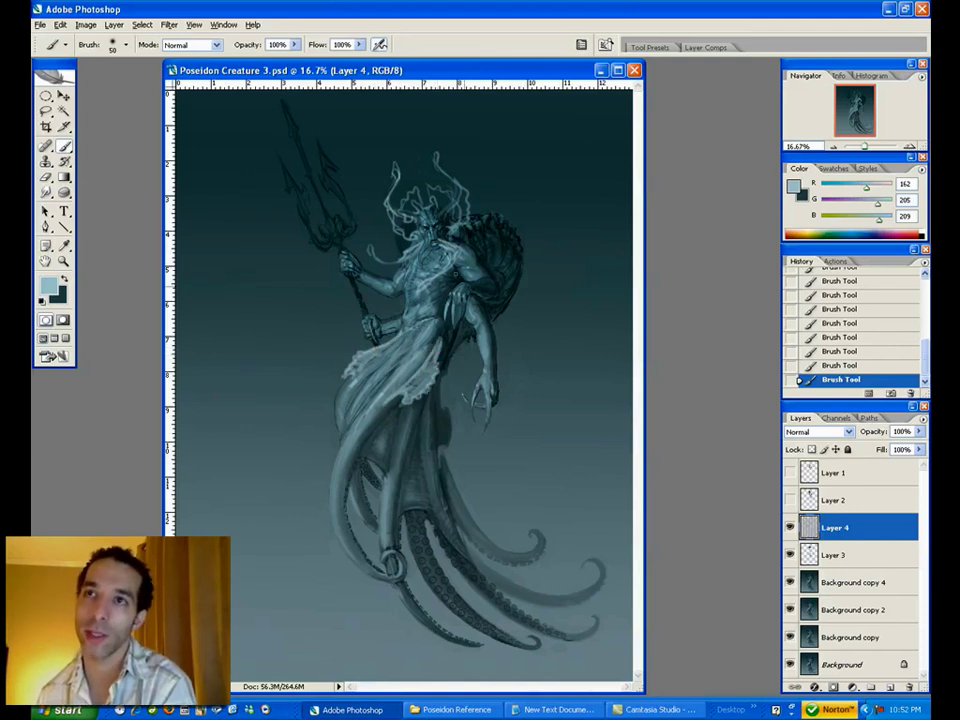
- Sample a dark grey-teal (RGB 68, 91, 94) and paint a scalloped fin behind the upper tentacles below the hanging hand
alt+click(446, 413)
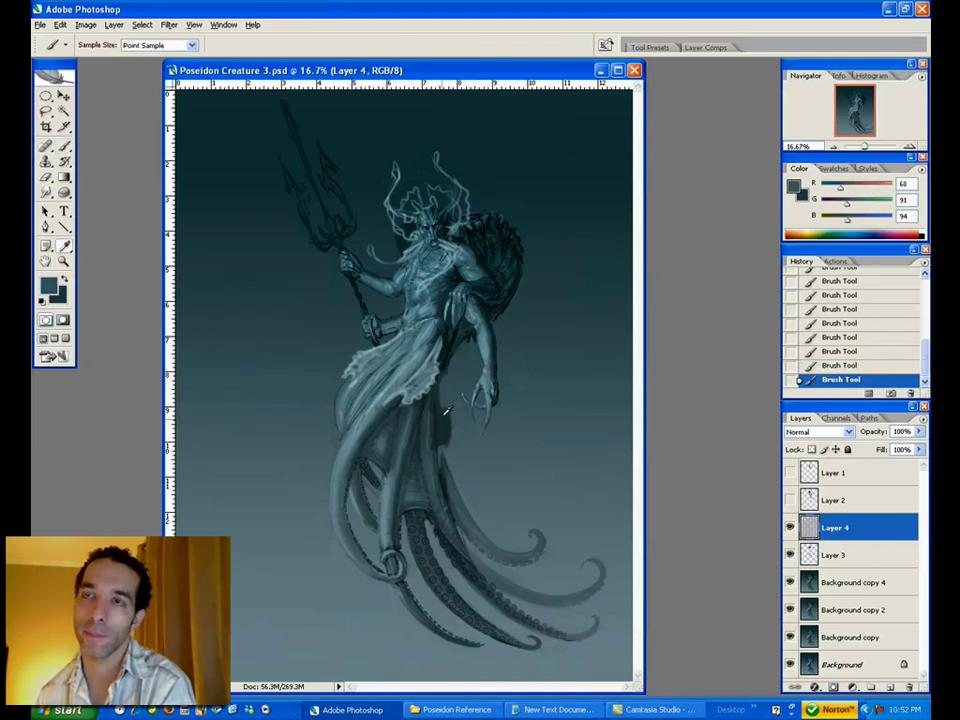
alt+click(447, 414)
drag(448, 438, 453, 424)
alt+click(465, 398)
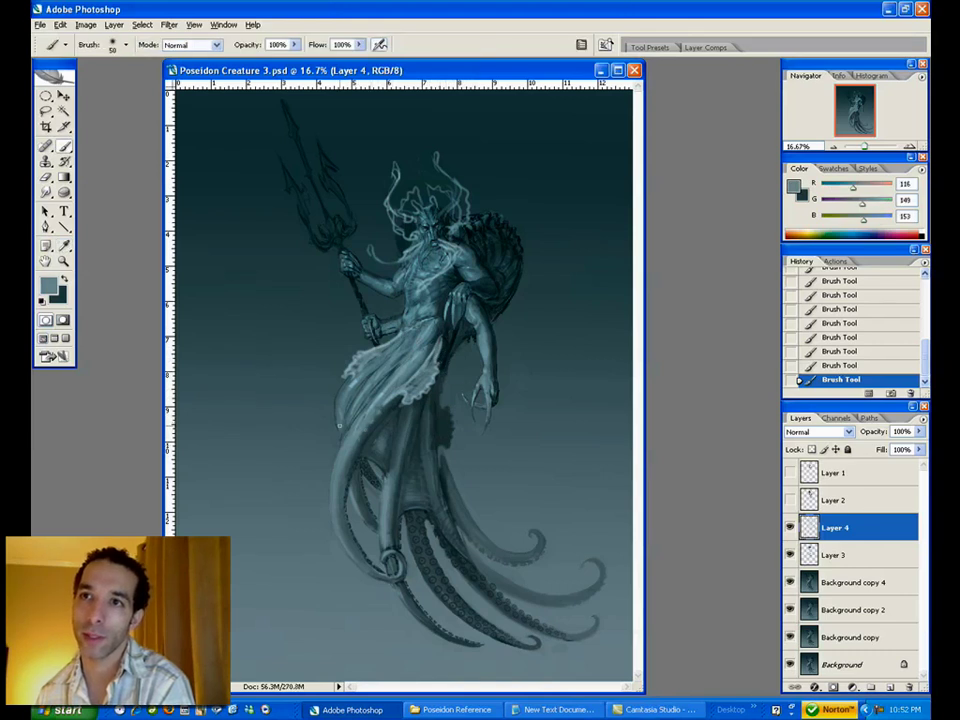
- Paint sucker and edge details along the curved tentacles on the trident side in RGB 116, 149, 153
mouse_move(354, 457)
mouse_down()
mouse_move(348, 529)
mouse_move(374, 568)
mouse_up()
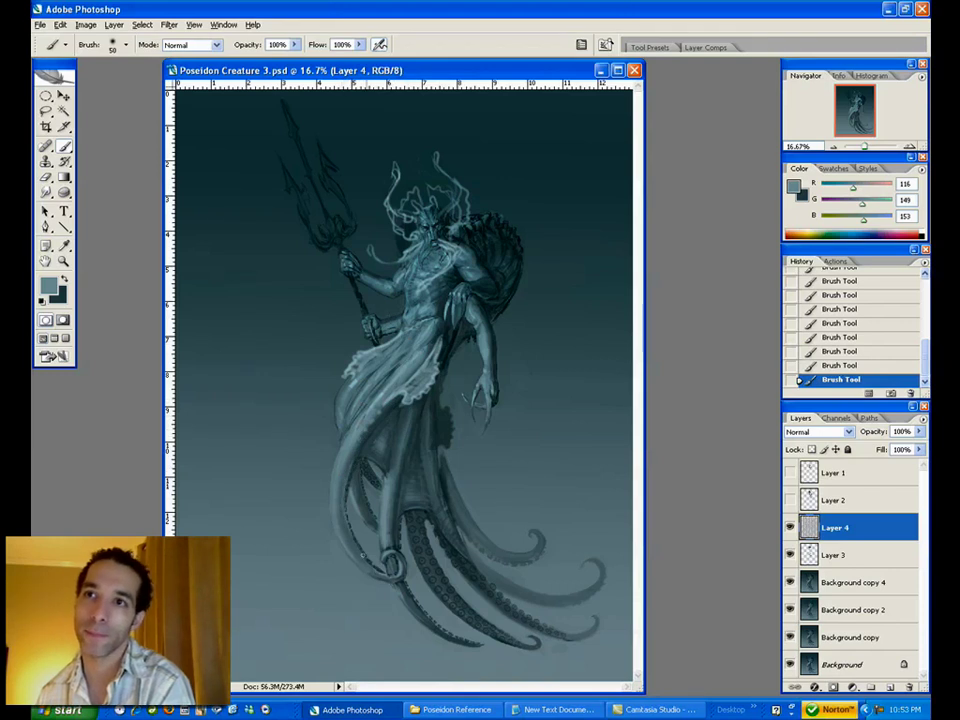
drag(368, 483, 378, 513)
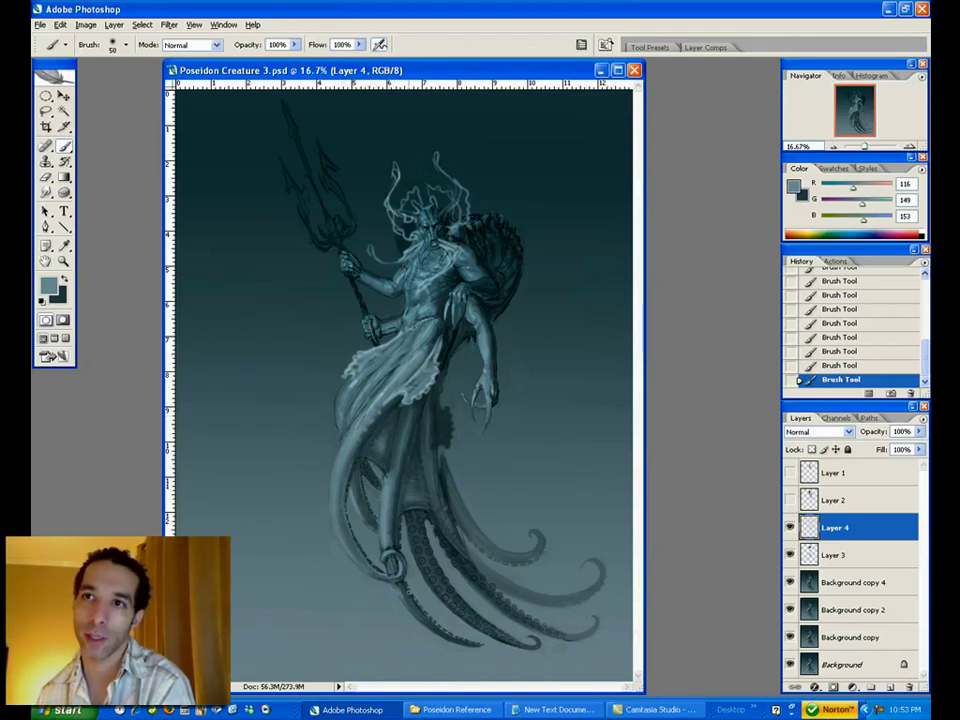
drag(362, 464, 370, 488)
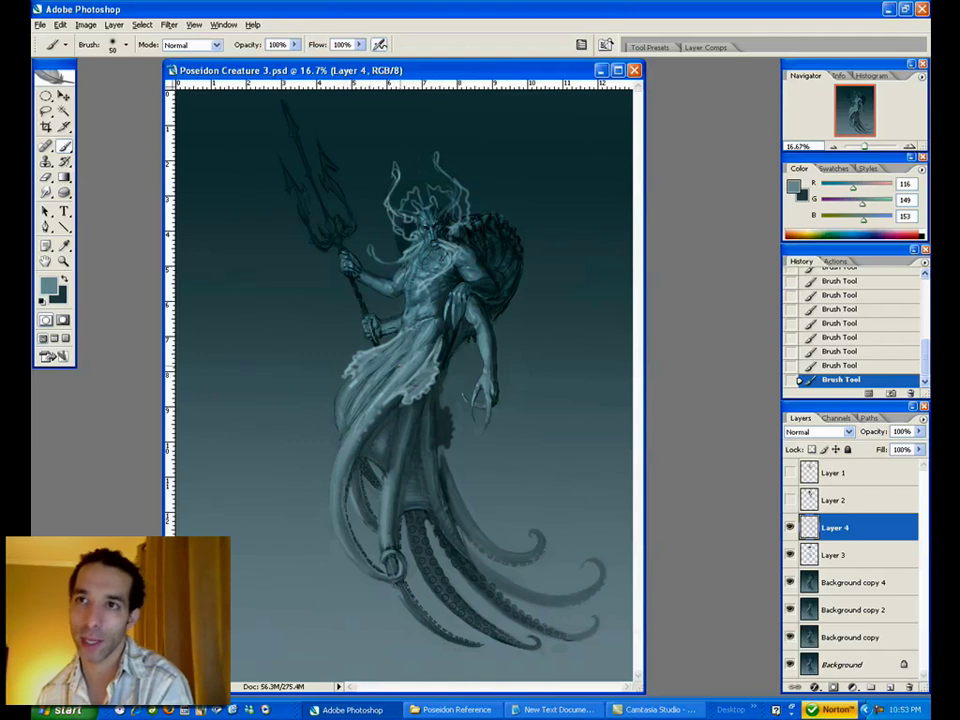
- Clean up the waist drape's edges near both hips by erasing and repainting them with sampled colours, including dark RGB 22, 34, 36
key(e)
drag(443, 343, 449, 342)
key(b)
alt+click(443, 347)
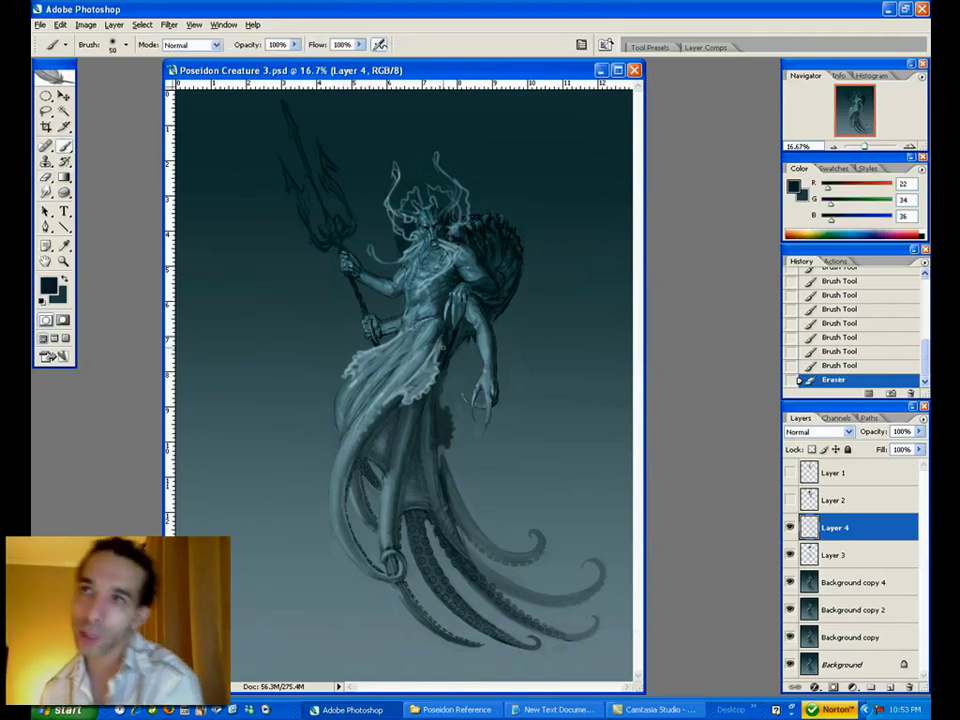
drag(449, 324, 447, 335)
alt+click(374, 351)
mouse_move(374, 347)
mouse_down()
mouse_move(365, 355)
mouse_move(374, 349)
mouse_up()
key(e)
key(b)
- Sample light teal (RGB 108, 161, 166) and paint the webbing of the head fins, enlarging the brush to 150 px
alt+click(474, 272)
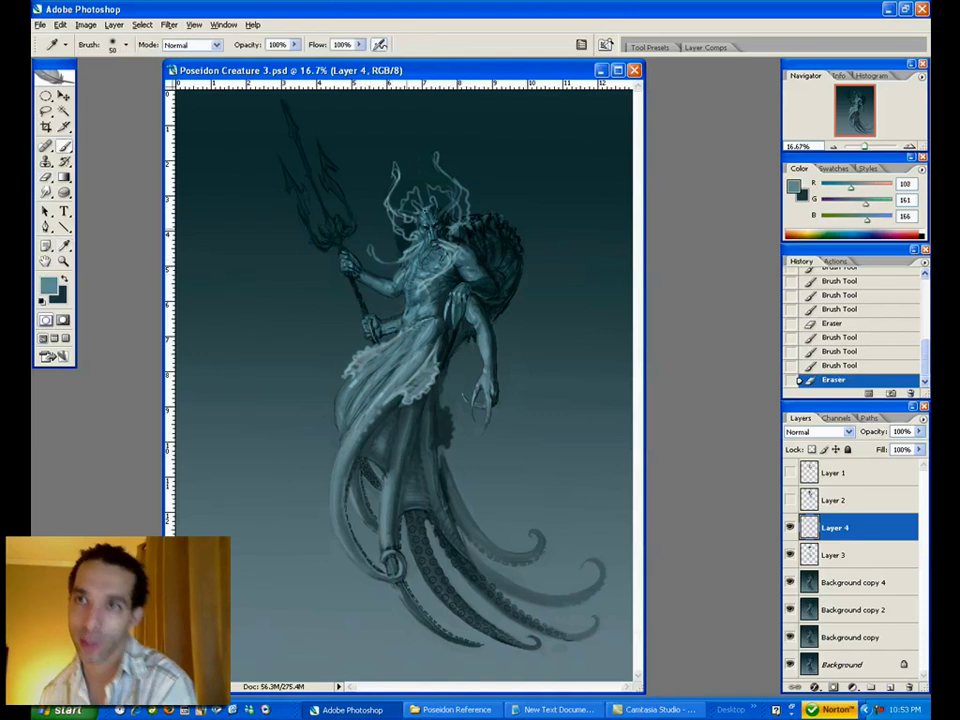
mouse_move(410, 208)
mouse_down()
mouse_move(410, 226)
mouse_move(452, 214)
mouse_move(413, 212)
mouse_move(460, 203)
mouse_move(409, 230)
mouse_up()
key(])
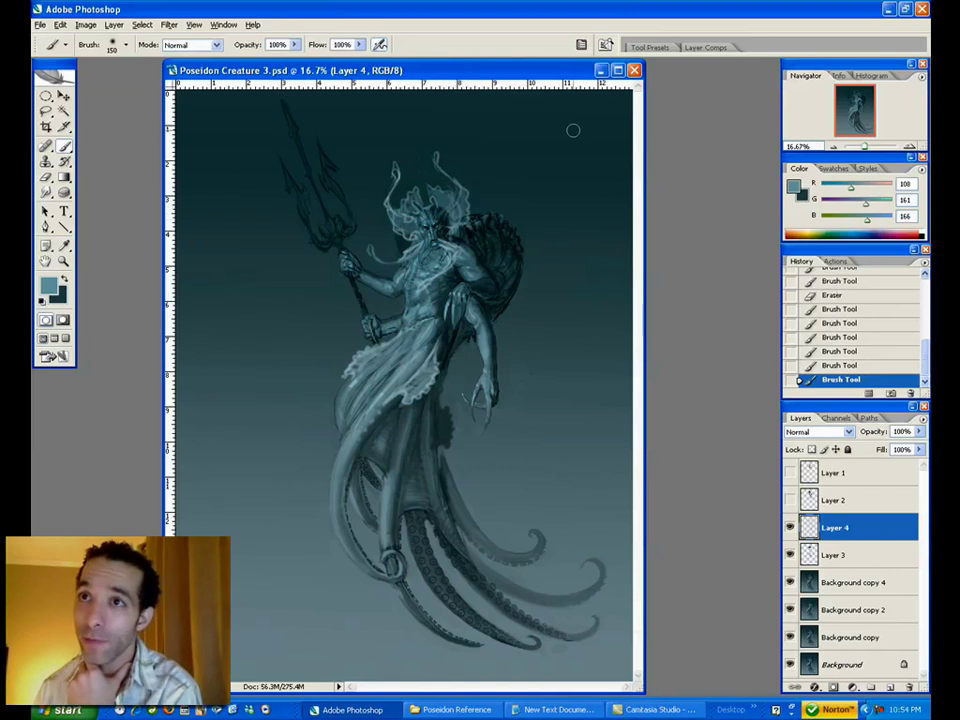
- Reduce the brush to 60 px and use sampled dark tones to shade the waist drape and the scalloped fin behind it
alt+click(413, 371)
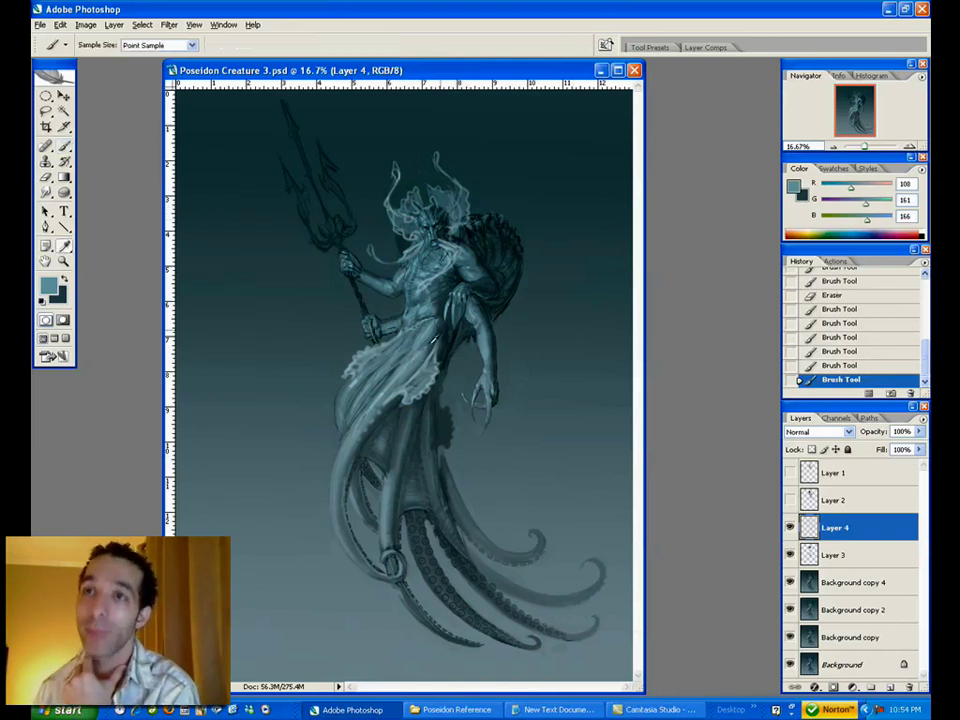
key([)
key([)
key([)
key([)
drag(428, 356, 422, 367)
drag(425, 361, 421, 369)
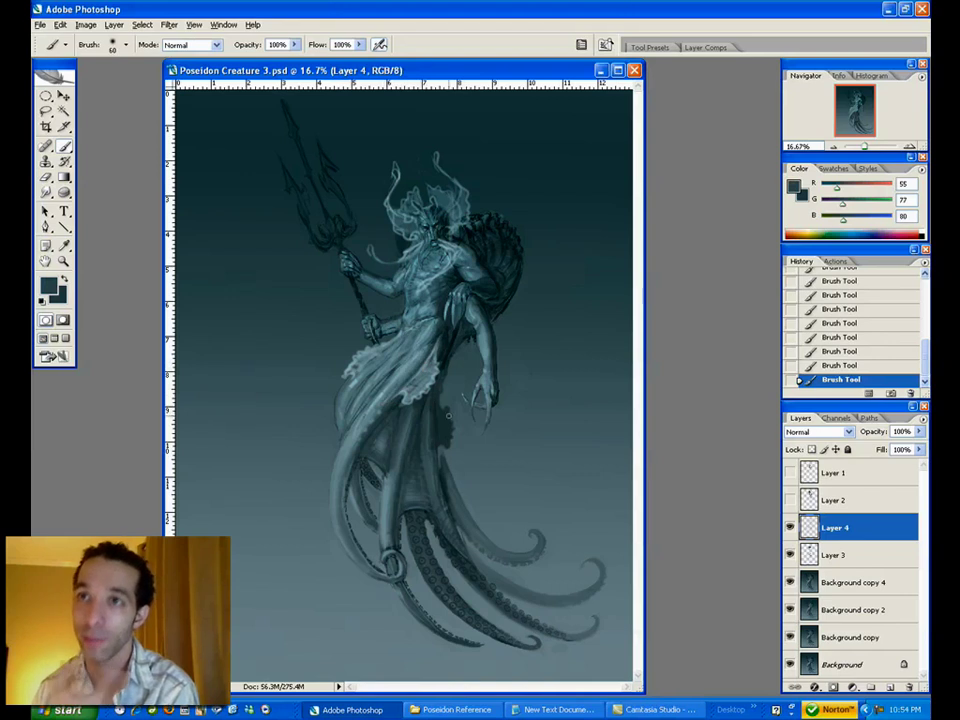
alt+click(447, 407)
drag(446, 412, 445, 447)
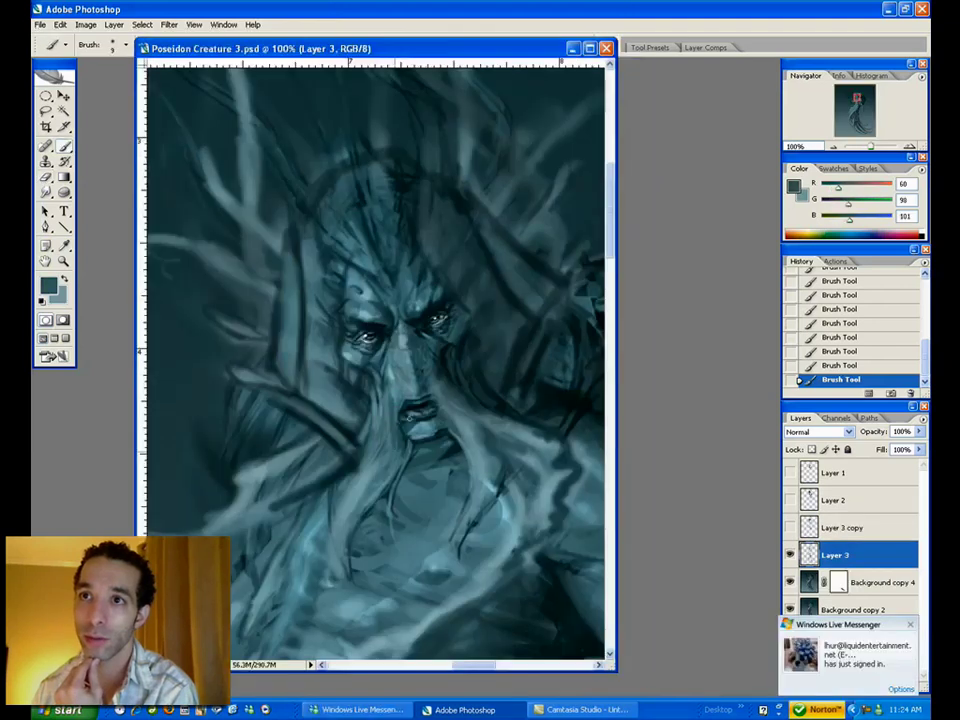
- Define the beard tendrils around the mouth and chest with a 20 px brush, using sampled teals and dark RGB 23, 37, 41
alt+click(408, 412)
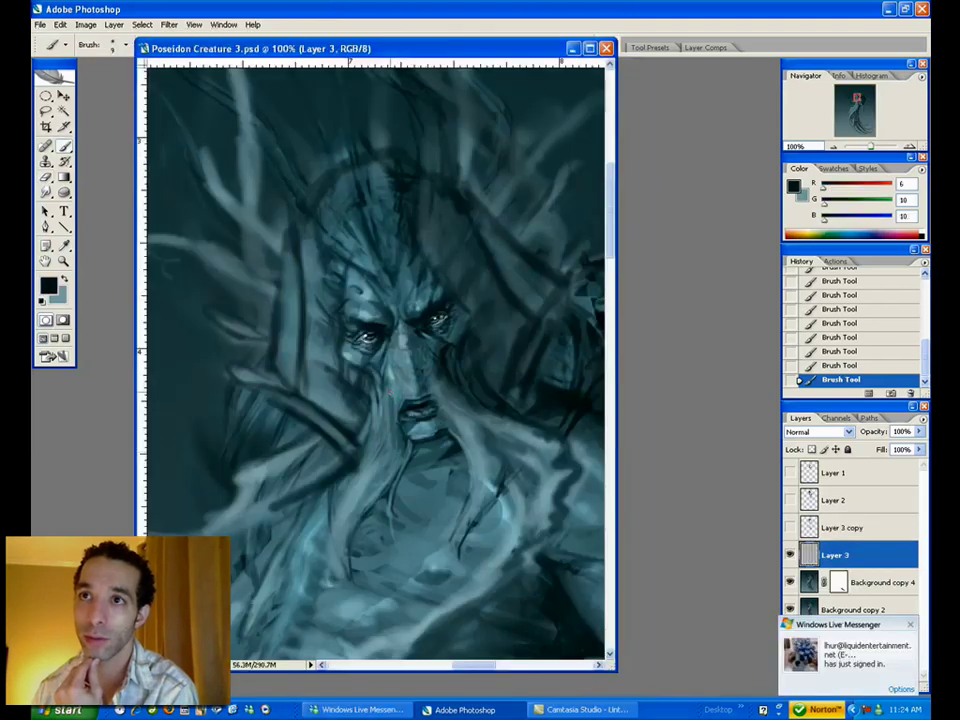
alt+click(398, 450)
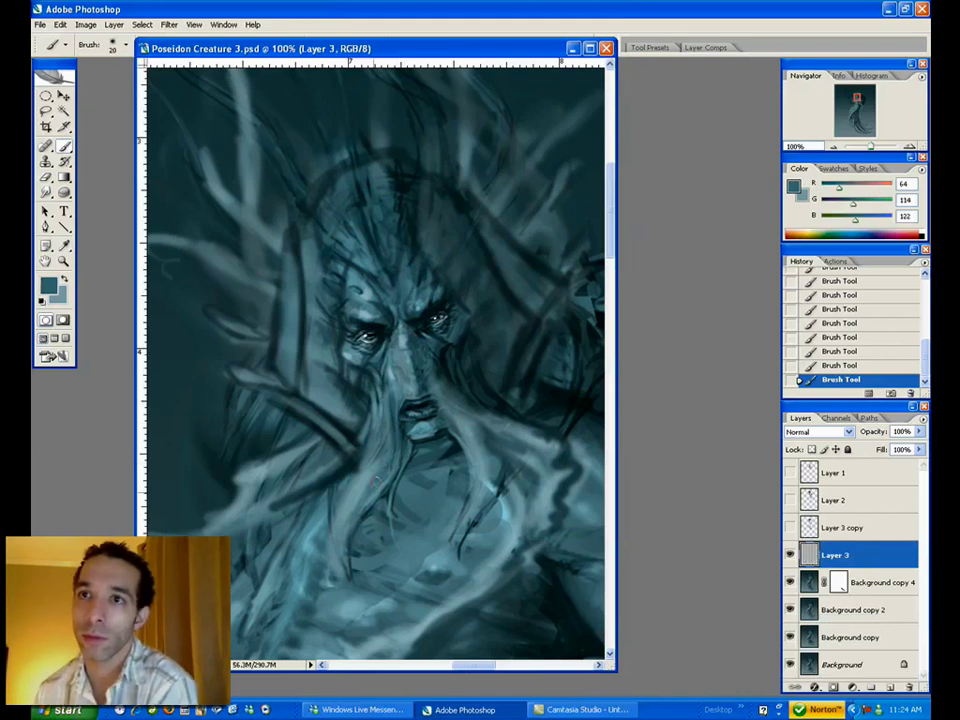
alt+click(452, 410)
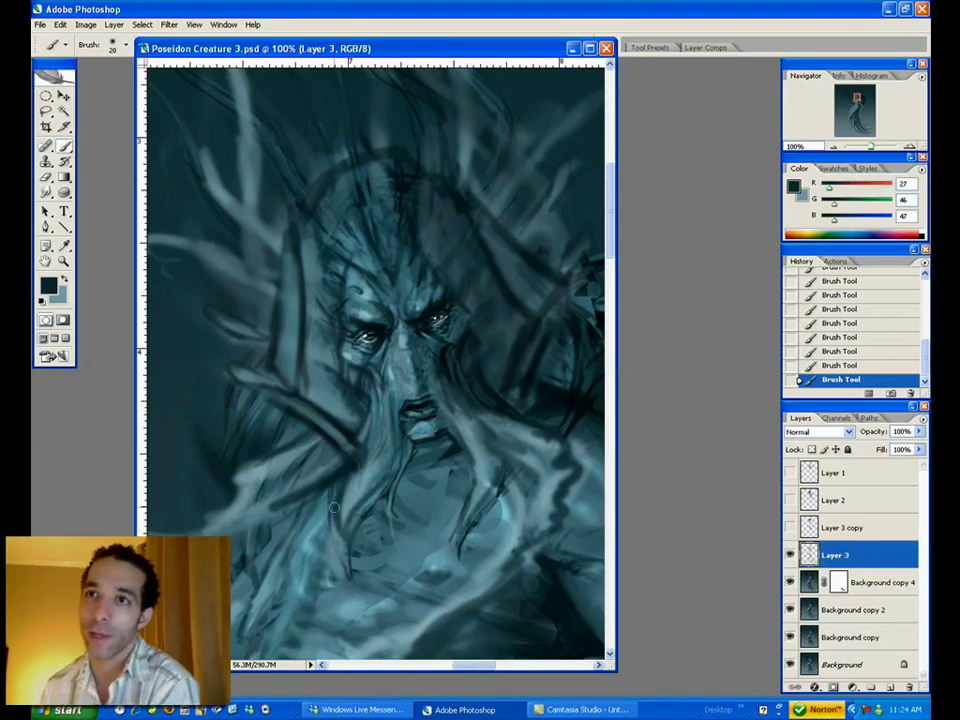
alt+click(402, 435)
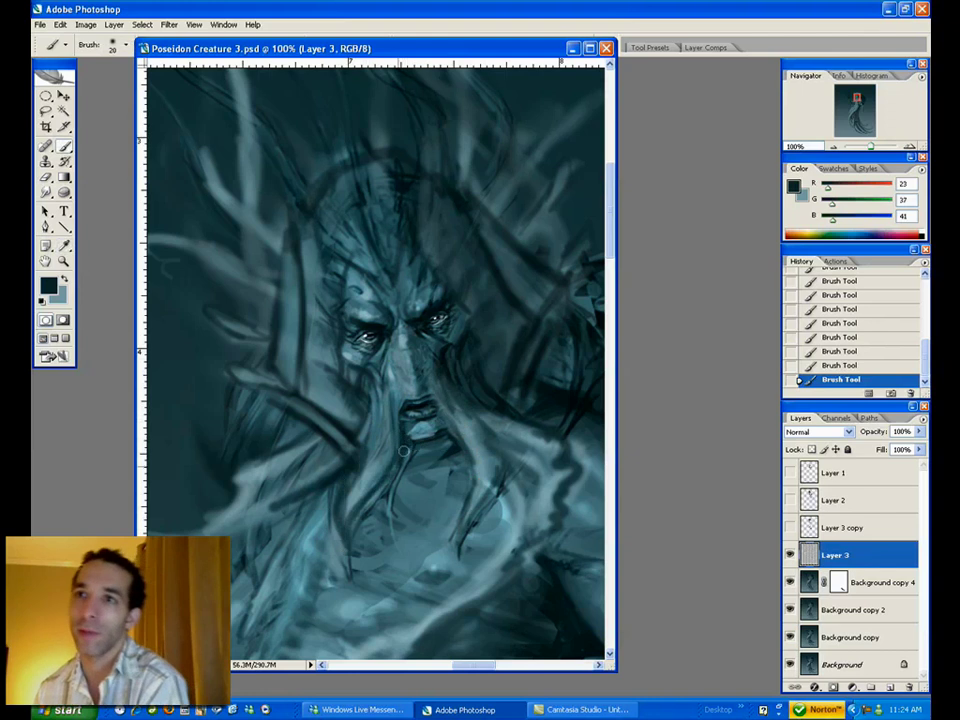
drag(503, 414, 540, 431)
mouse_move(297, 485)
mouse_down()
mouse_move(357, 466)
mouse_move(438, 378)
mouse_up()
drag(393, 418, 309, 455)
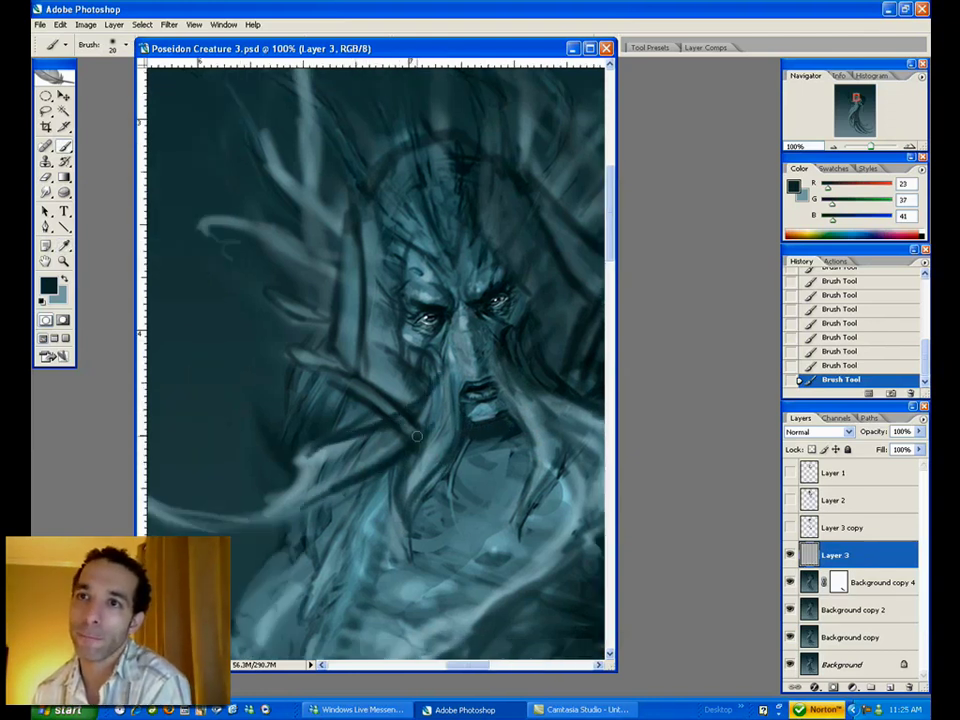
- Clean up and shade the beard tendrils and cheek fin on the trident side with sampled tones, including RGB 42, 64, 69
alt+click(318, 320)
drag(434, 410, 324, 490)
drag(442, 377, 410, 412)
mouse_move(491, 390)
mouse_down()
mouse_move(383, 403)
mouse_move(484, 435)
mouse_up()
drag(404, 406, 470, 410)
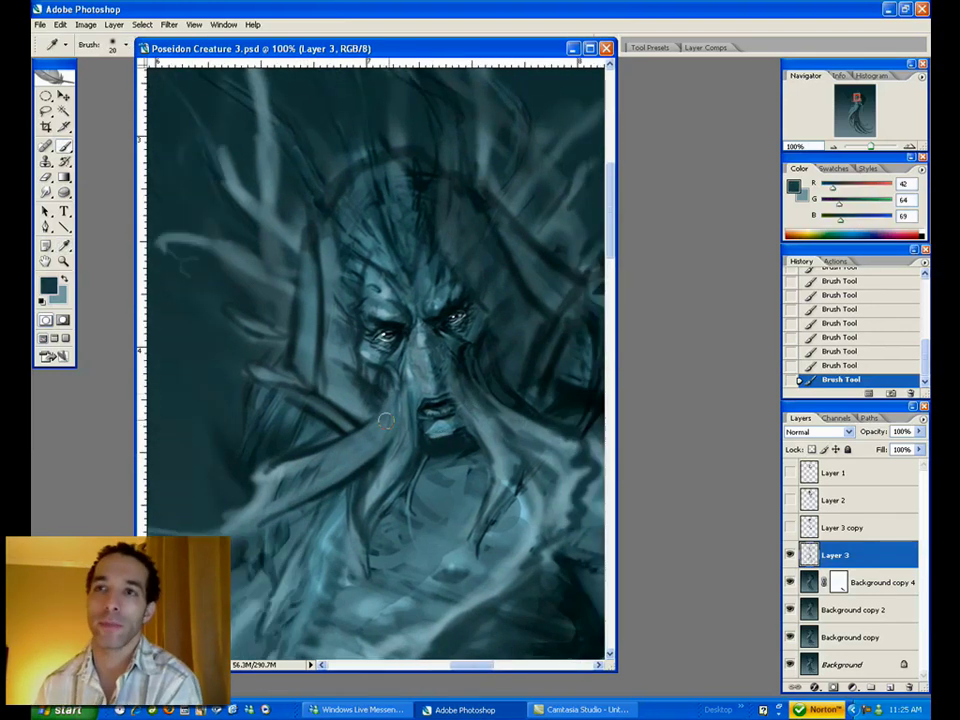
alt+click(382, 420)
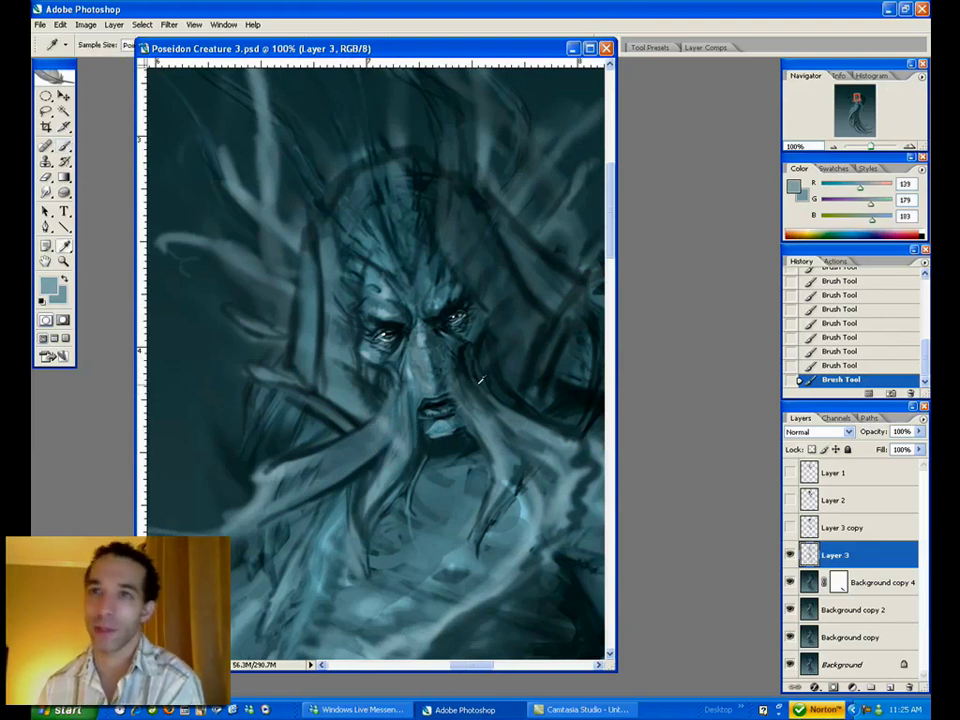
- Shade the brow area with a 90 px brush in RGB 39, 58, 60, then use 60 px in RGB 80, 130, 134
alt+click(472, 345)
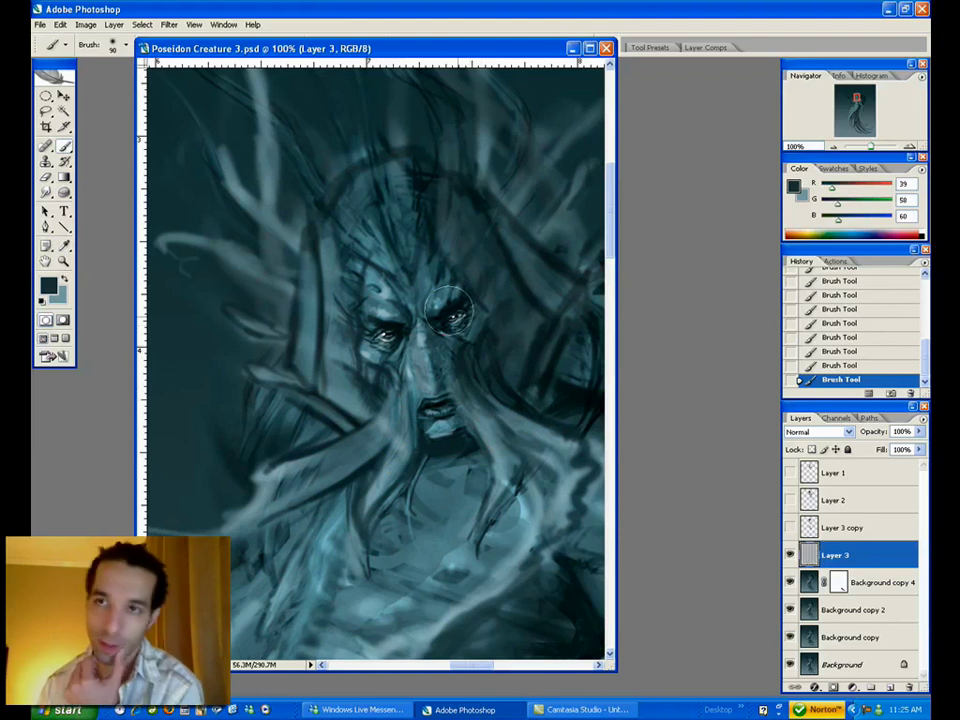
drag(436, 318, 441, 314)
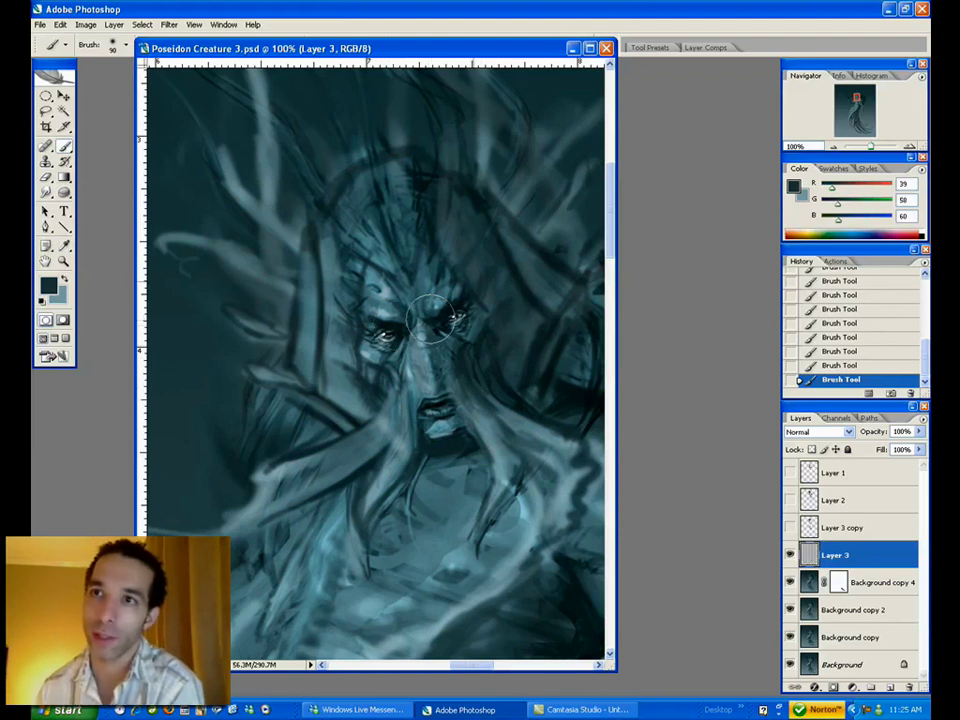
key(bracketleft)
key(bracketleft)
key(bracketleft)
alt+click(400, 310)
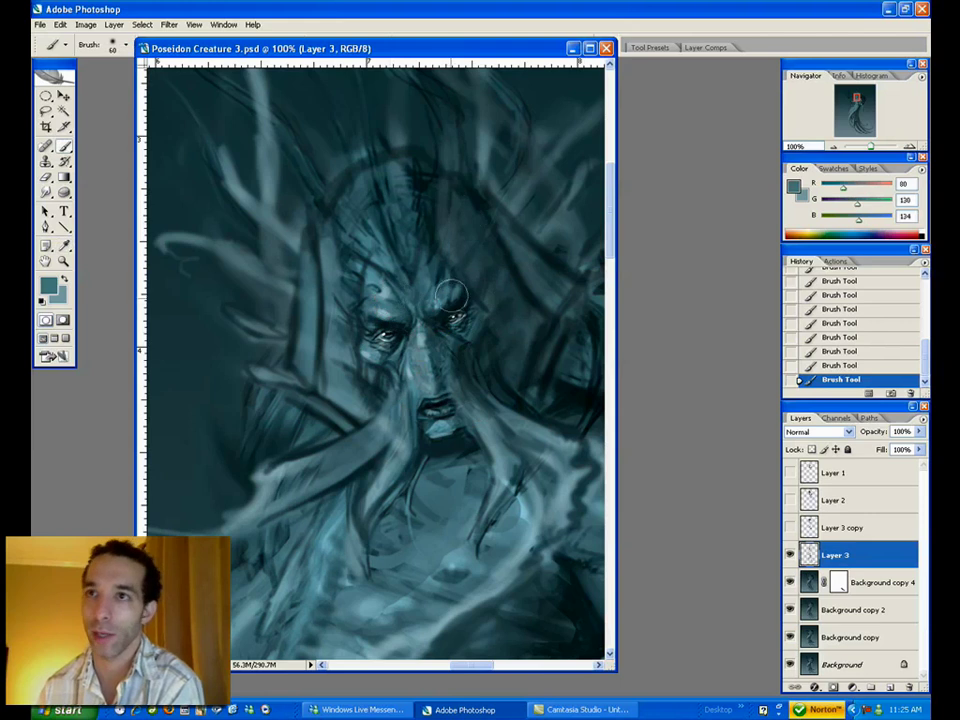
- Paint fine wrinkle lines across the forehead above the brows with a 10 px brush at 200% zoom, using sampled dark tones
key(z)
click(387, 332)
key(b)
alt+click(292, 309)
drag(254, 301, 350, 285)
drag(250, 278, 322, 290)
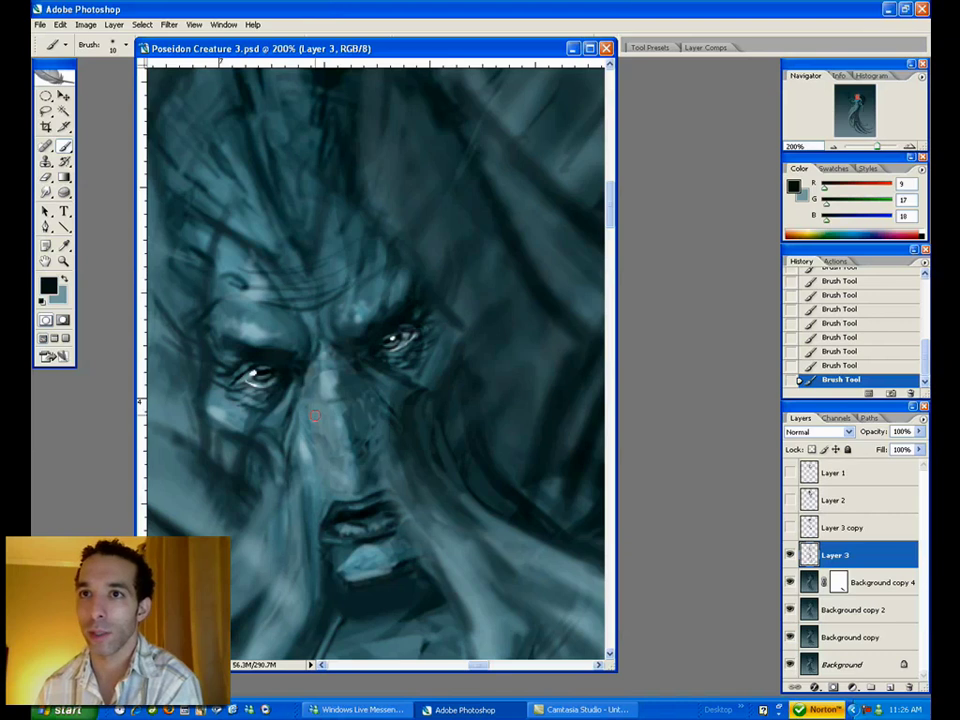
- Refine the lips with RGB 253, 253, 253 highlights and dark RGB 17, 30, 30 contour lines, reducing the brush to 2 px
alt+click(391, 347)
alt+click(391, 346)
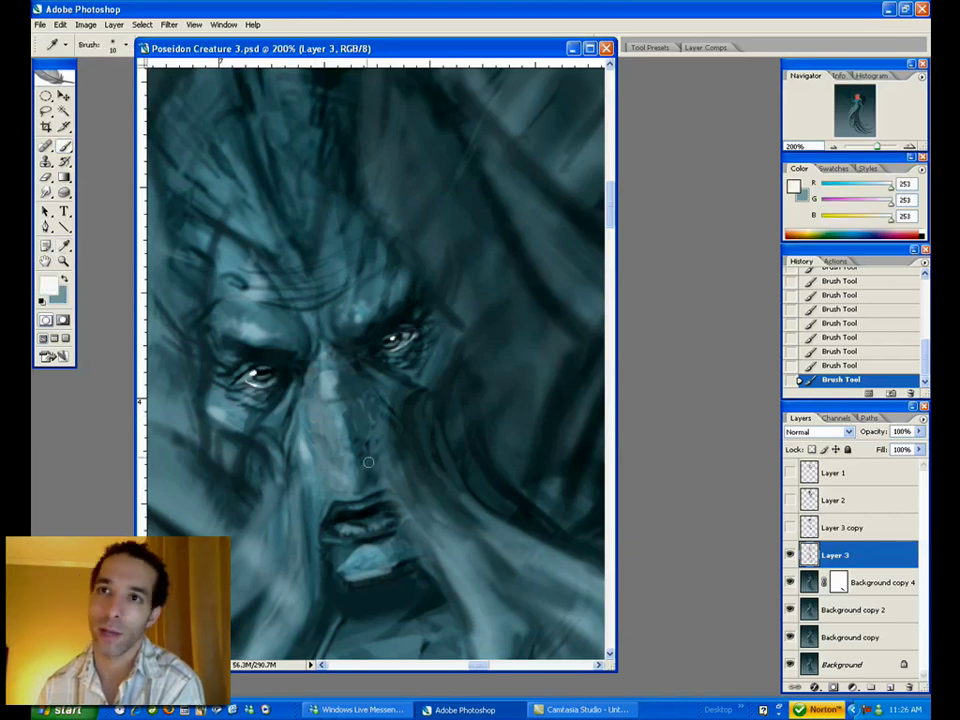
drag(340, 528, 380, 534)
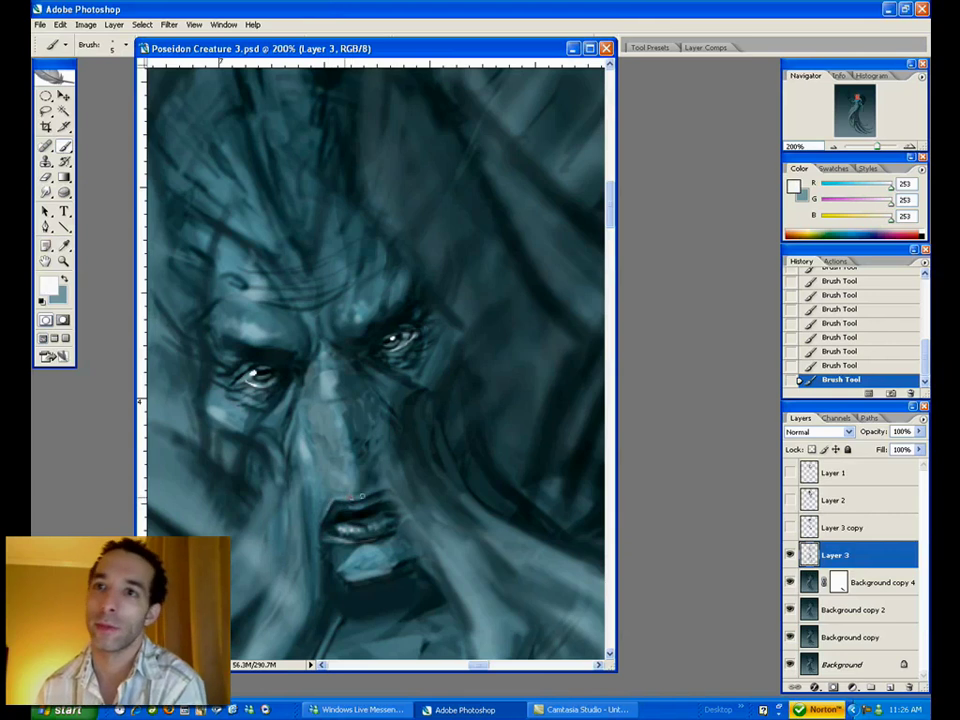
alt+click(326, 493)
key([)
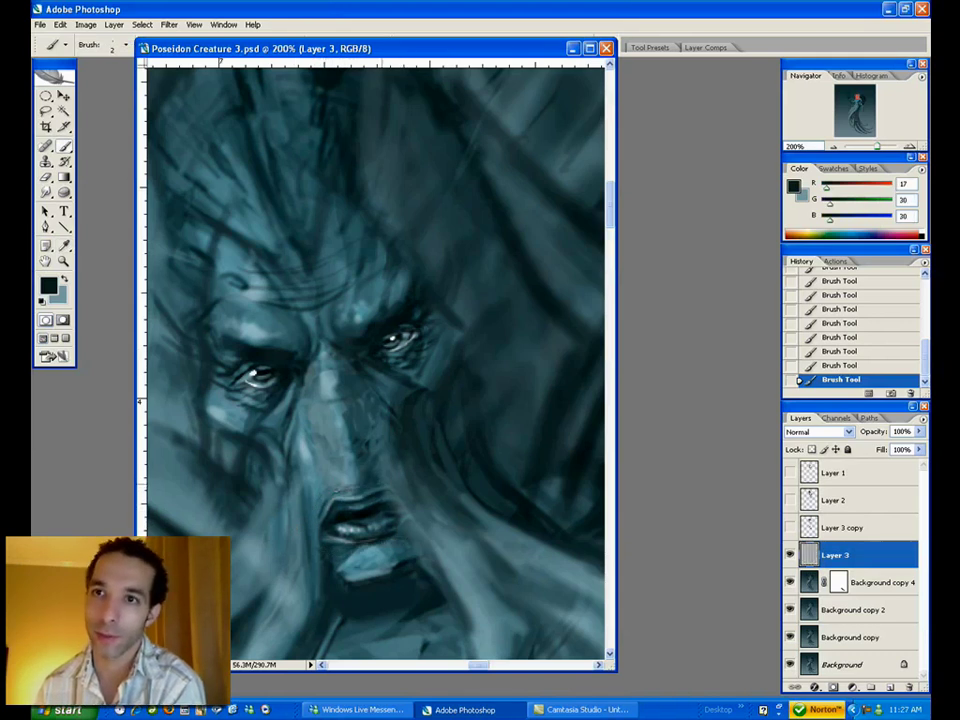
alt+click(327, 498)
- Add dark creases along the nose at 4 px and shade its side and the adjacent cheek in RGB 45, 73, 76 at 50 px
alt+click(333, 400)
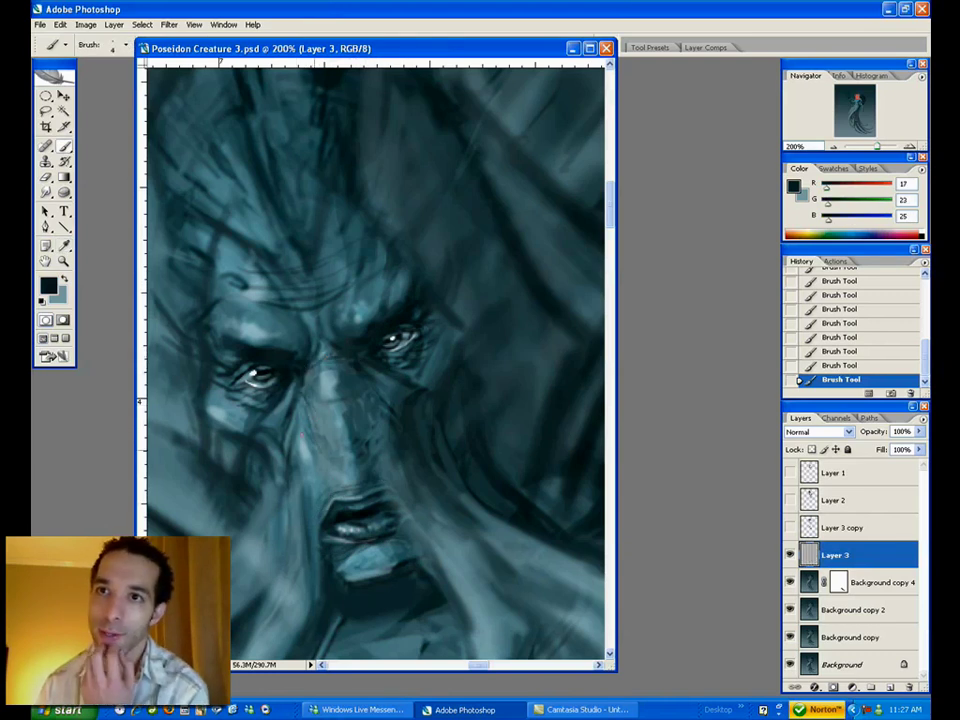
alt+click(354, 433)
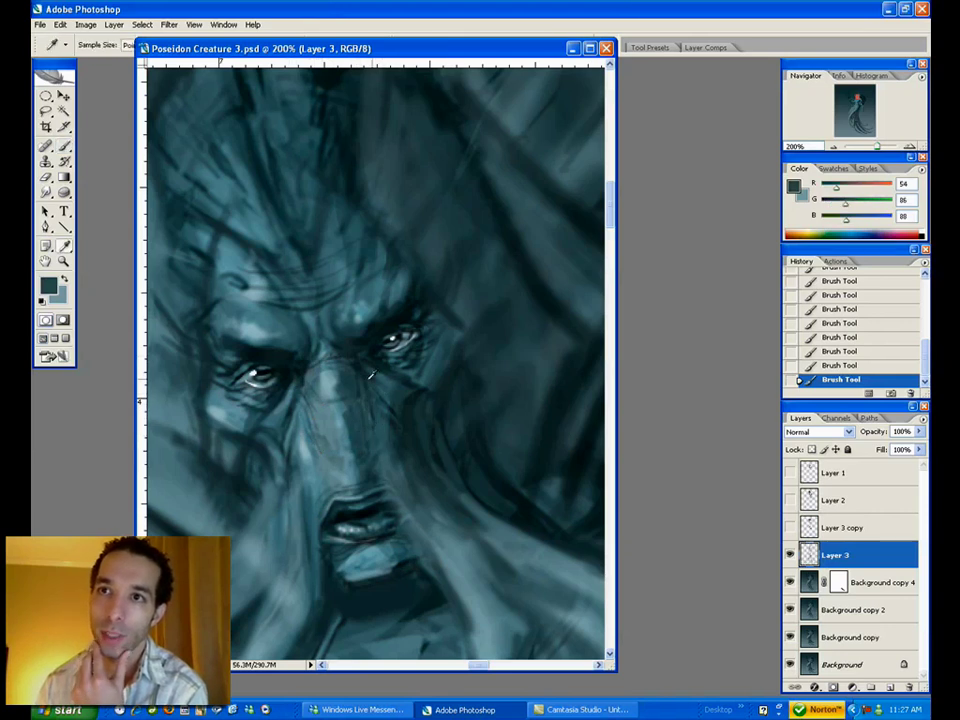
alt+click(366, 382)
key(bracketright)
key(bracketright)
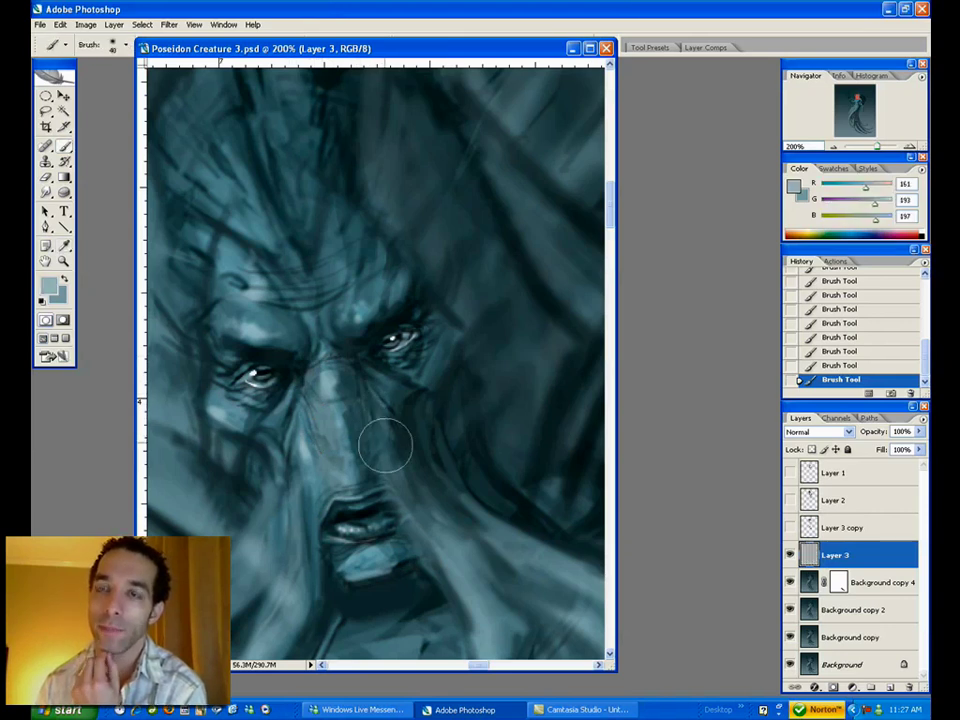
alt+click(388, 407)
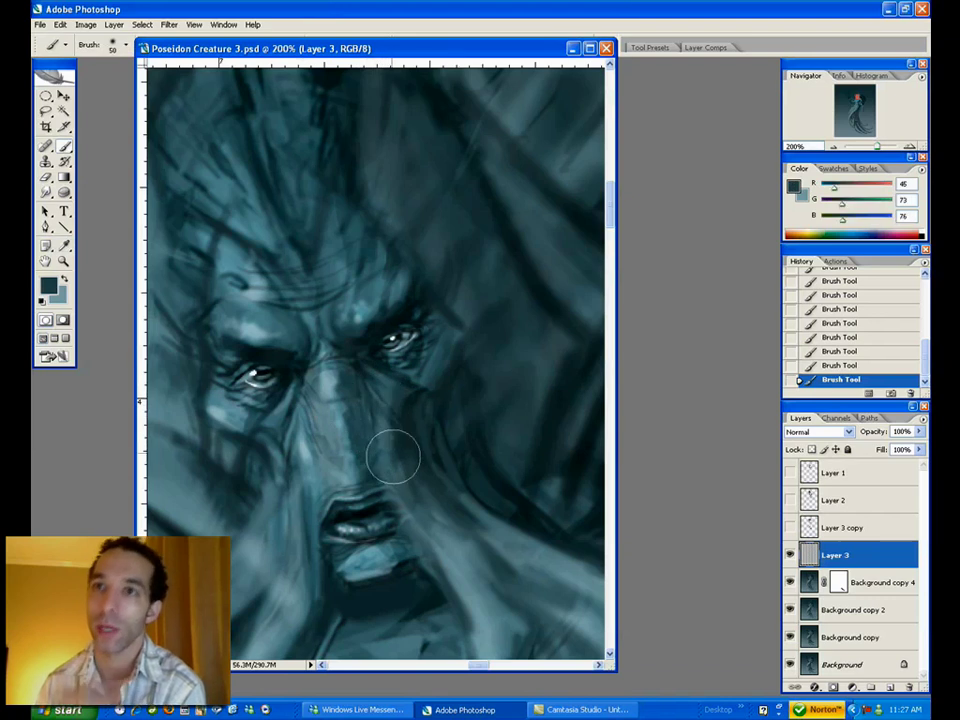
drag(391, 402, 426, 396)
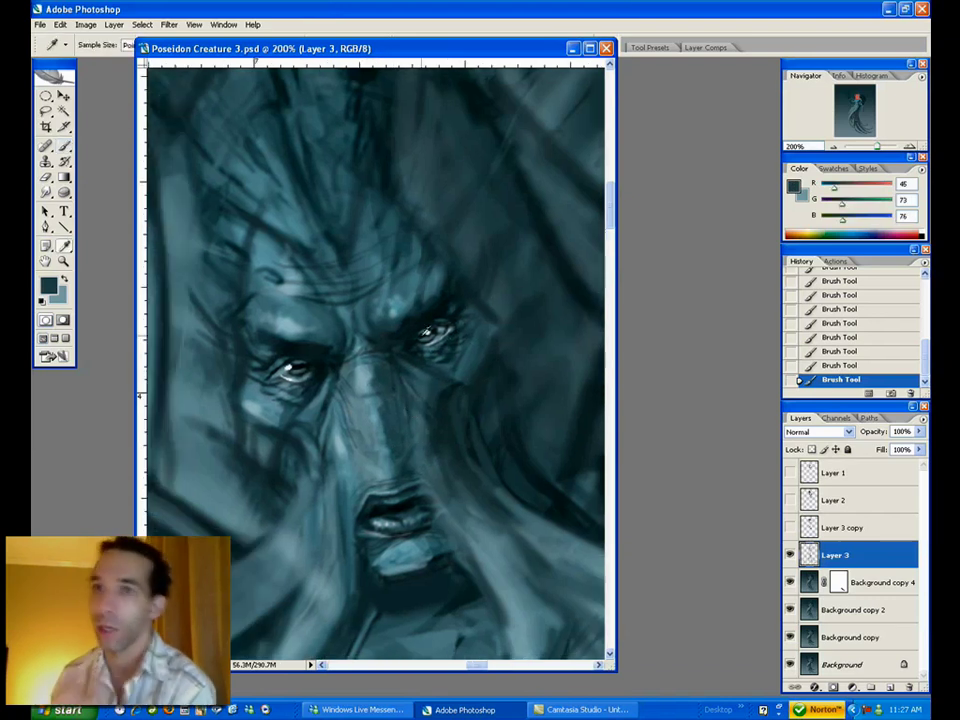
- Reduce the brush to 7 px and draw wrinkles around both eyes and brows in RGB 11, 17, 19
alt+click(305, 358)
key(bracketleft)
key(bracketleft)
key(bracketleft)
key(bracketleft)
key(bracketleft)
key(bracketleft)
key(bracketleft)
key(bracketleft)
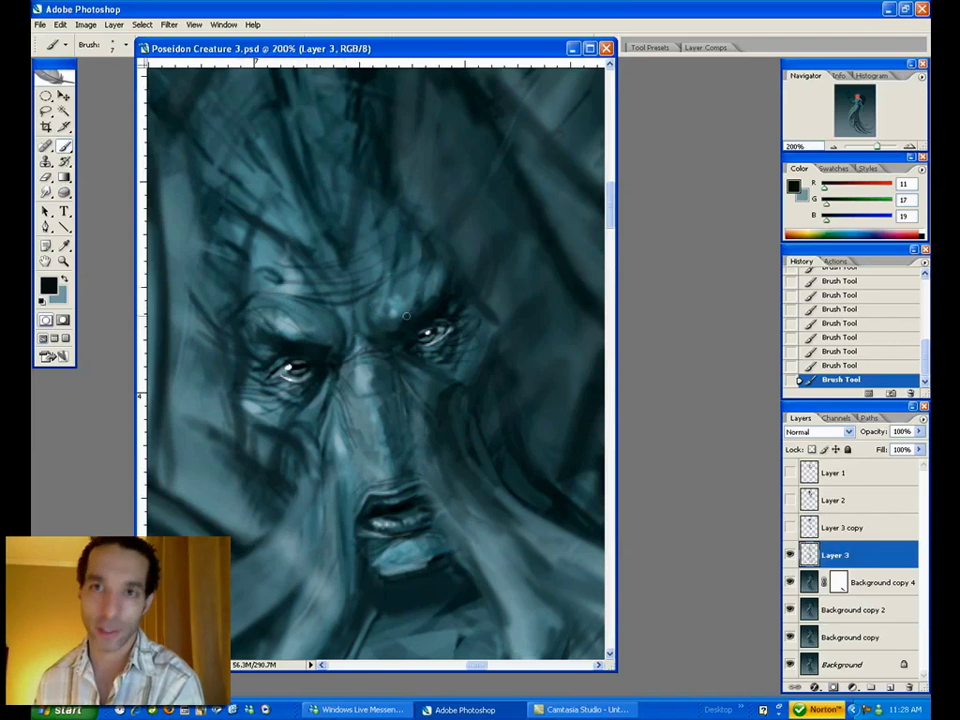
- Sample light teal (RGB 96, 161, 168) and paint the raised skin between the forehead wrinkles with a 20 px brush
alt+click(300, 285)
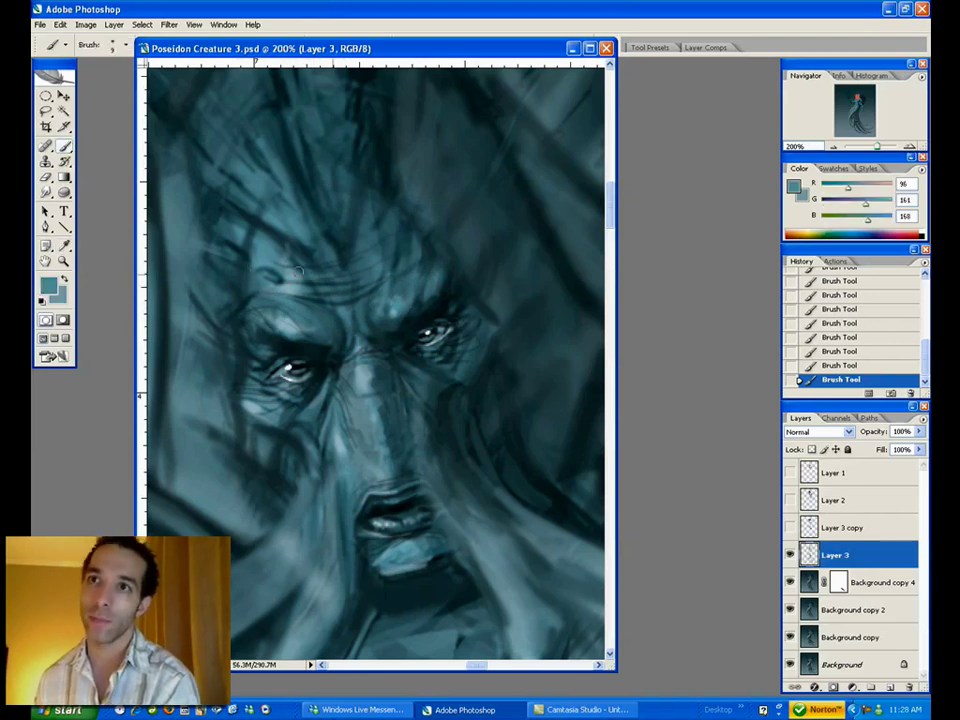
key(bracketright)
key(bracketright)
key(bracketright)
key(bracketright)
key(bracketright)
key(bracketleft)
key(bracketleft)
key(bracketleft)
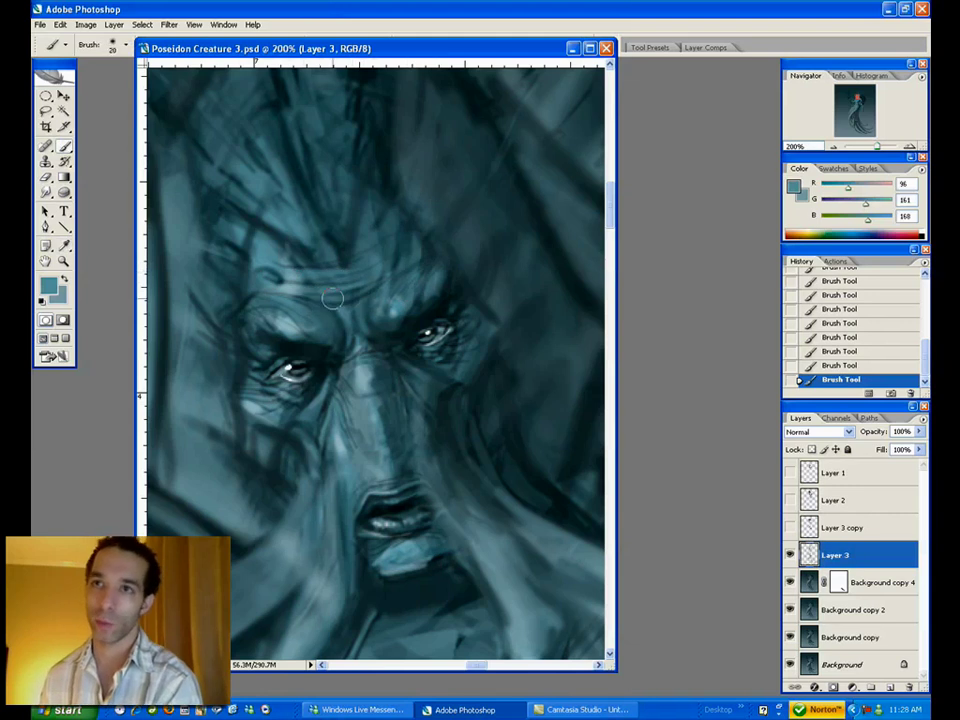
drag(326, 300, 340, 294)
- Soften the brow, eye, nose and cheek forms with the same light teal, varying the brush between 50 and 10 px
key(bracketright)
key(bracketright)
key(bracketright)
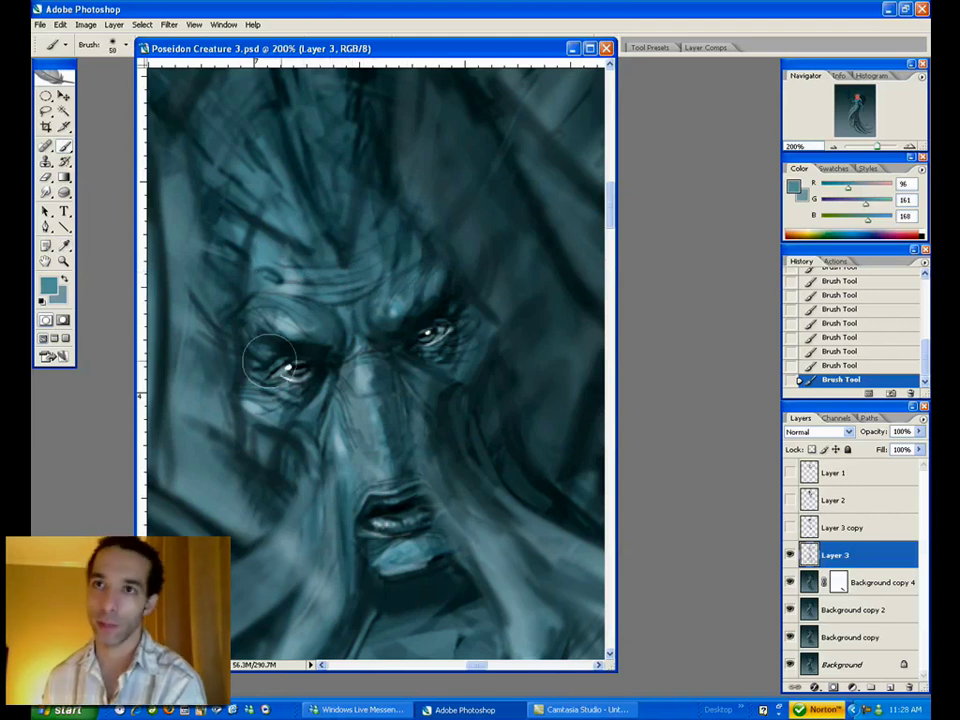
key(bracketleft)
key(bracketleft)
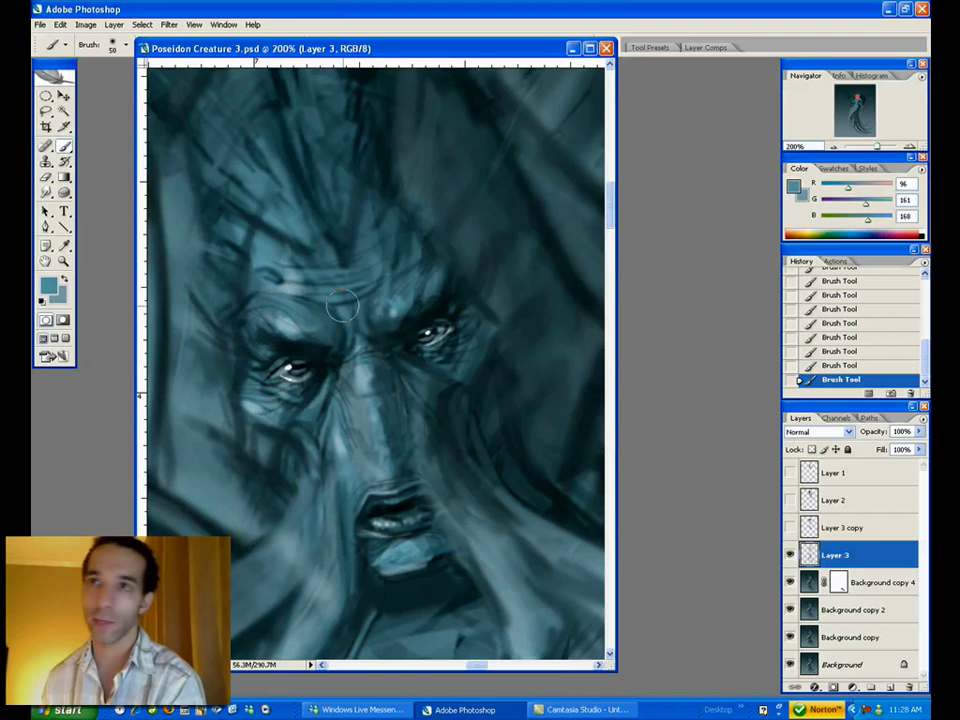
key(bracketleft)
key(bracketleft)
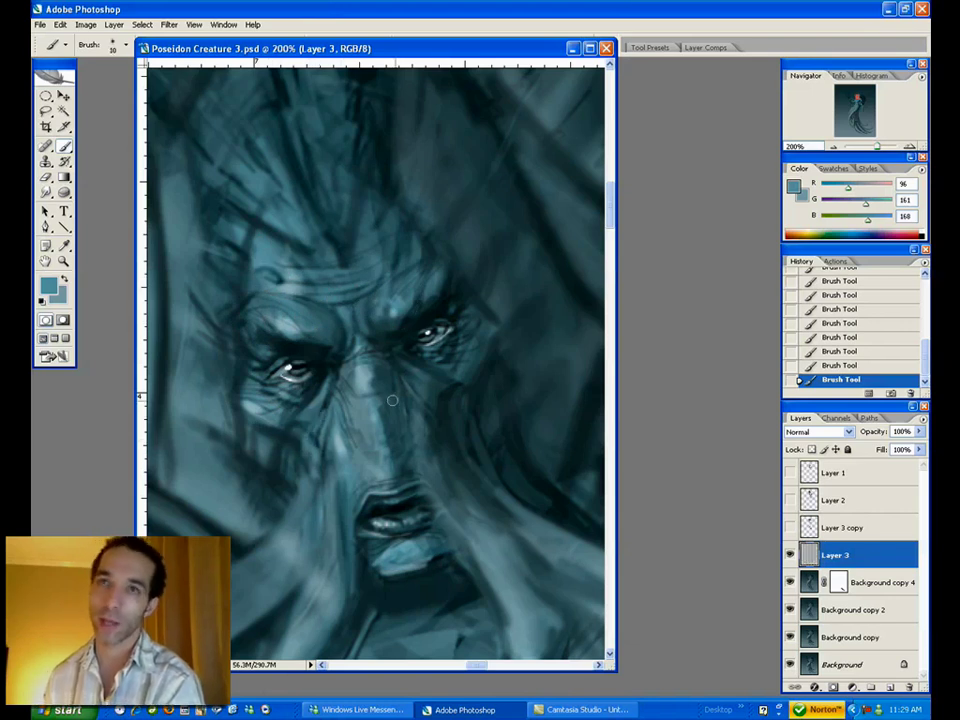
key(bracketright)
key(bracketright)
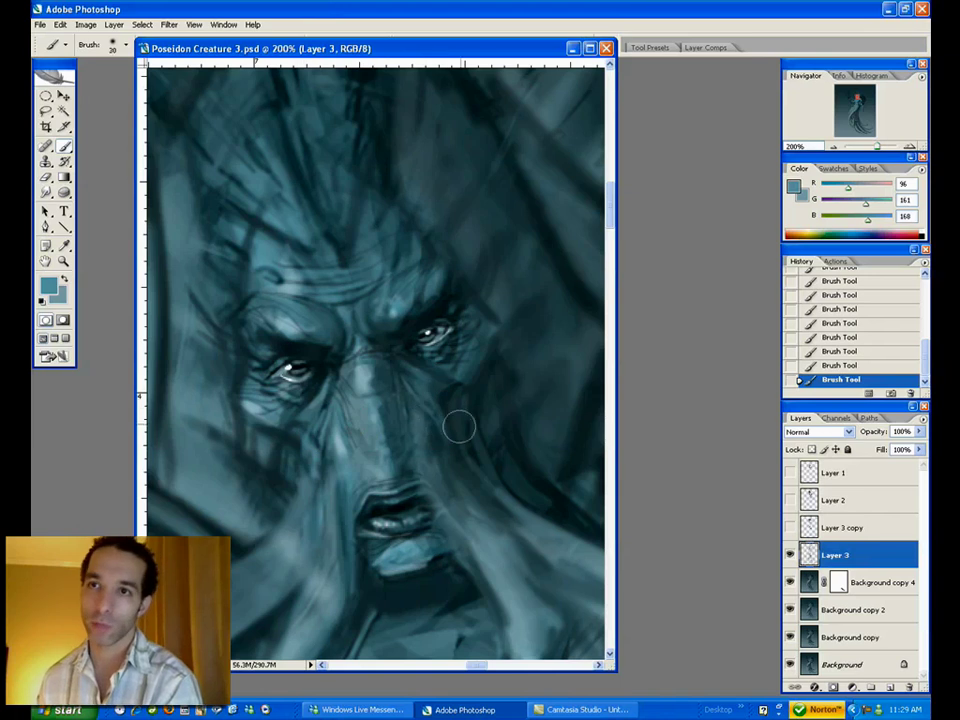
- Sample near-black tones and darken the cheek hollow and face edge below the trident-side eye, reducing the brush to 10 px
alt+click(260, 451)
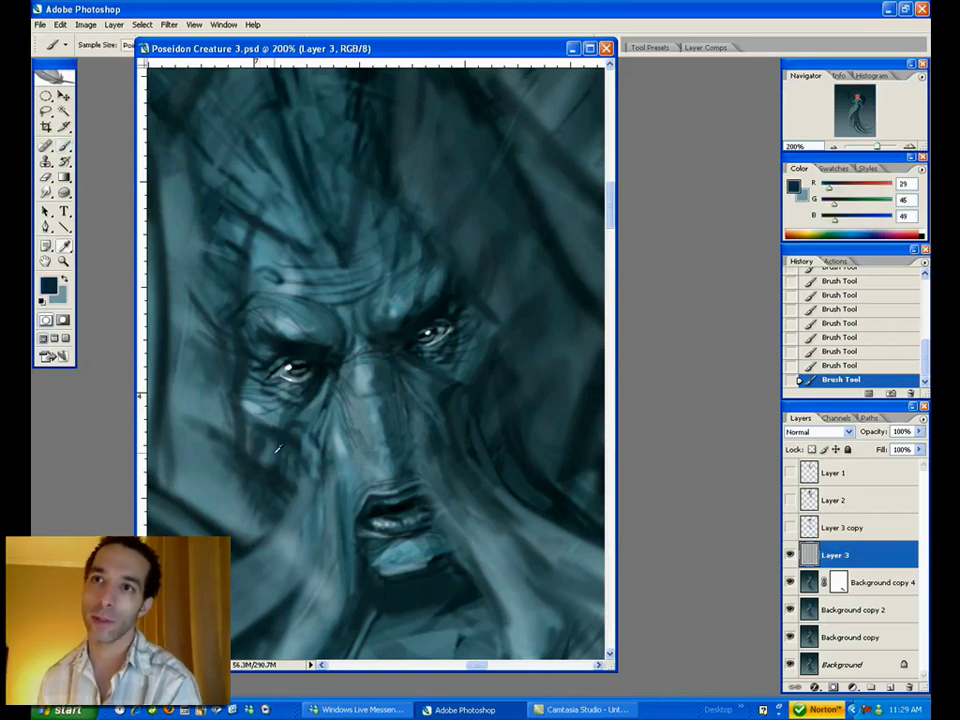
alt+click(250, 420)
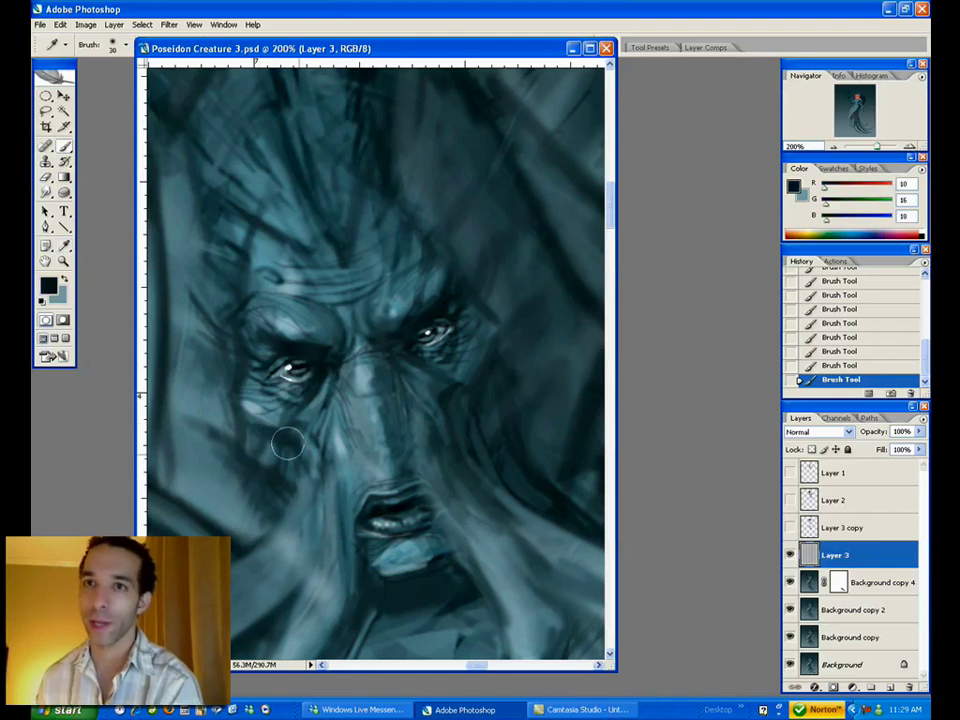
key(bracketleft)
key(bracketleft)
key(bracketleft)
key(bracketleft)
key(bracketleft)
key(bracketleft)
key(bracketleft)
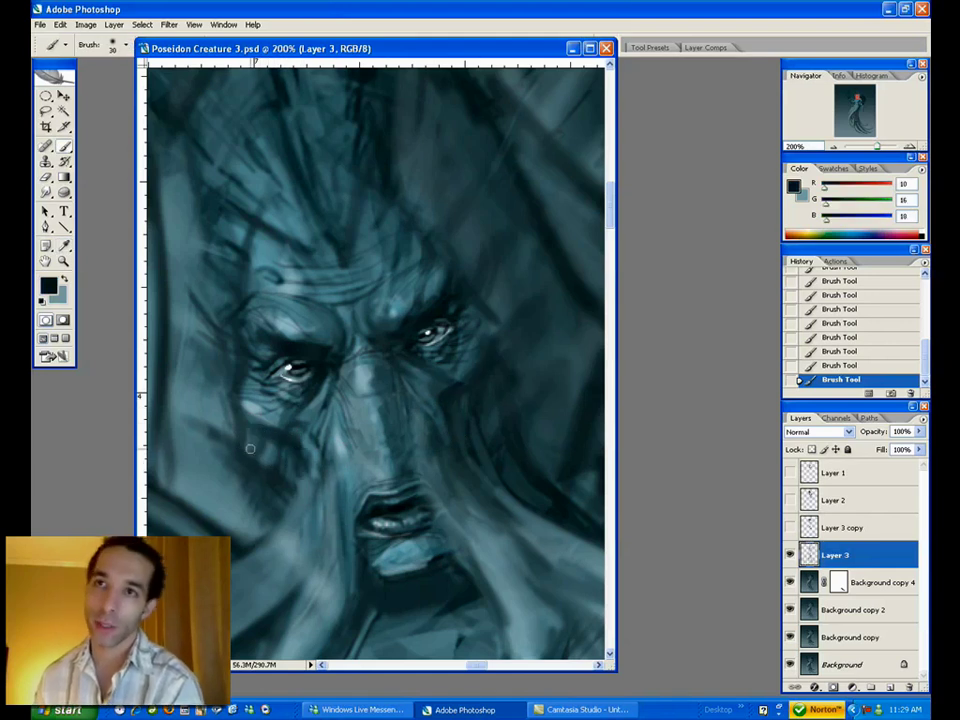
key(bracketleft)
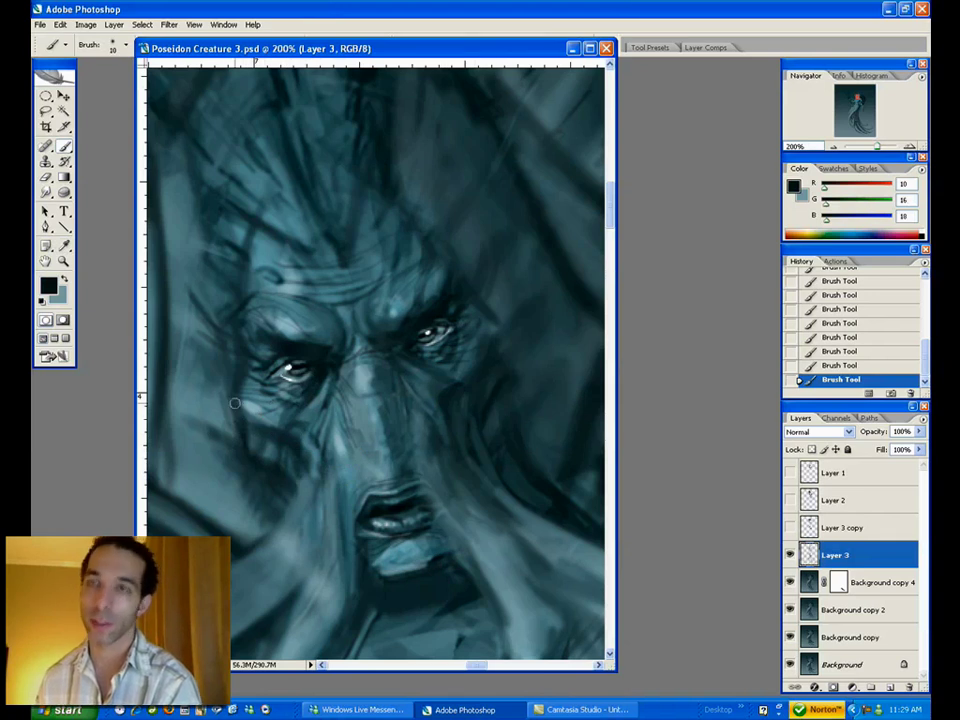
- Draw small spurs beside the outer corners of both eyes and highlight them in RGB 111, 164, 171 and 149, 191, 195
drag(240, 352, 214, 389)
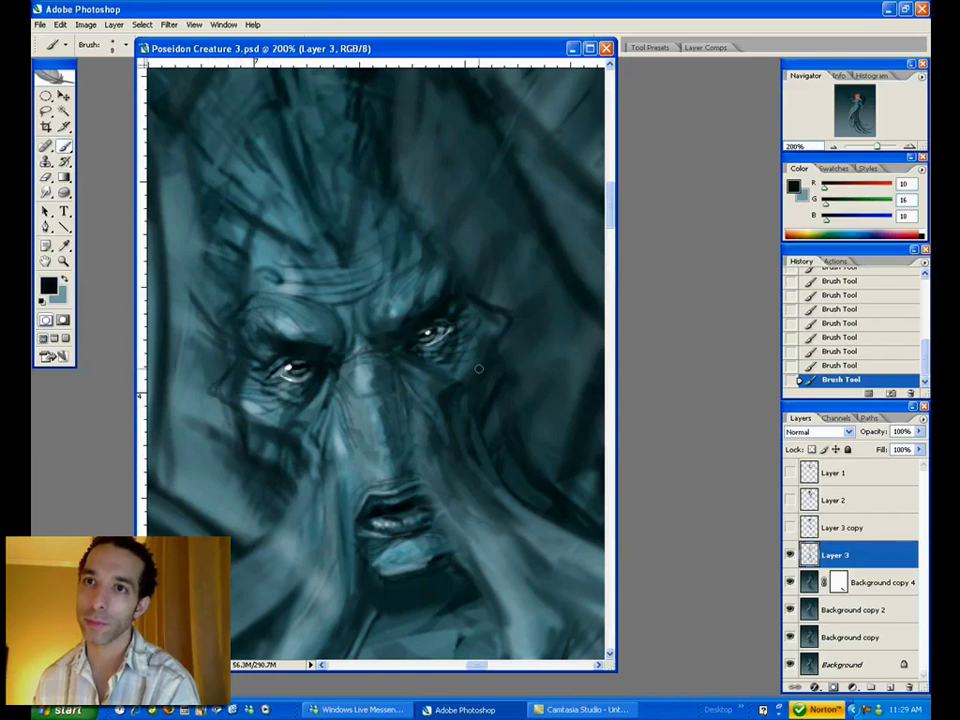
alt+click(160, 300)
drag(217, 386, 236, 369)
key(bracketright)
key(bracketright)
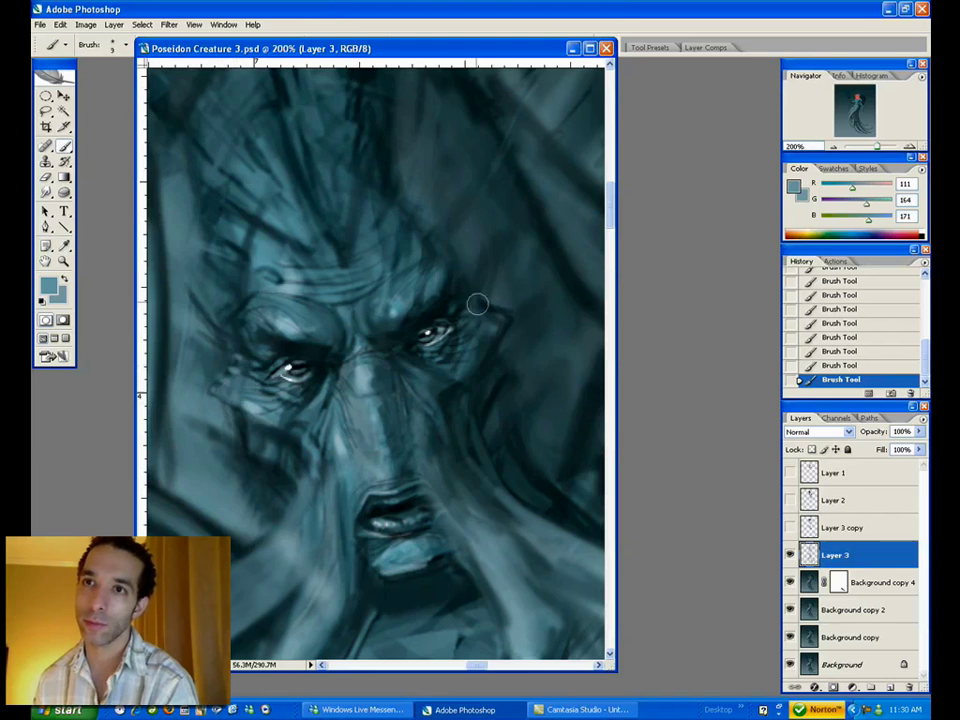
mouse_move(504, 307)
mouse_down()
mouse_move(497, 345)
mouse_move(486, 345)
mouse_move(482, 303)
mouse_up()
alt+click(271, 383)
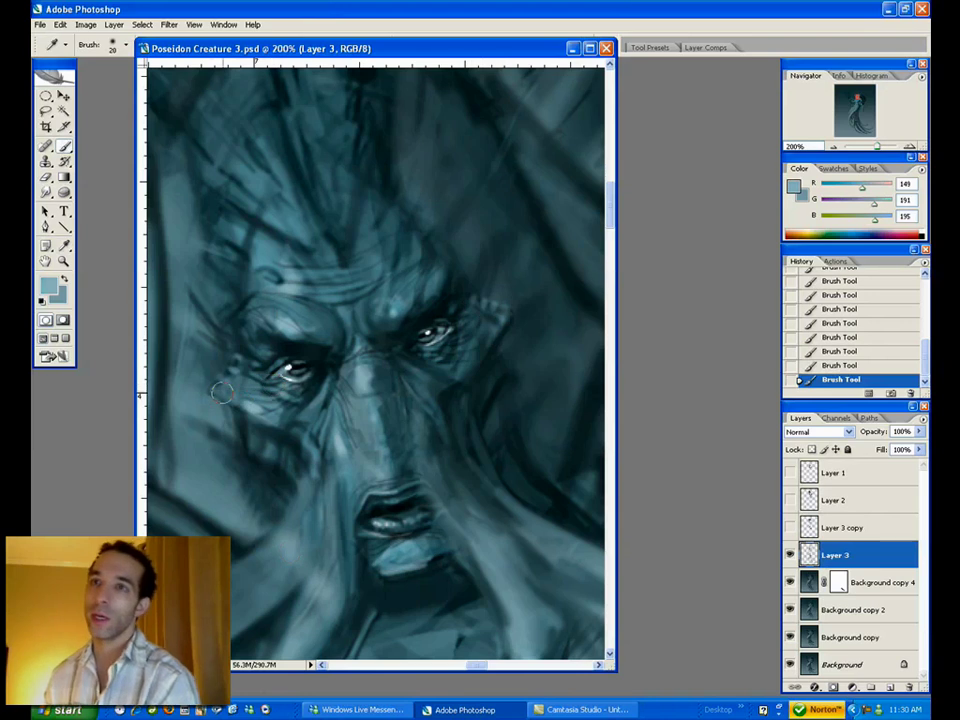
click(220, 387)
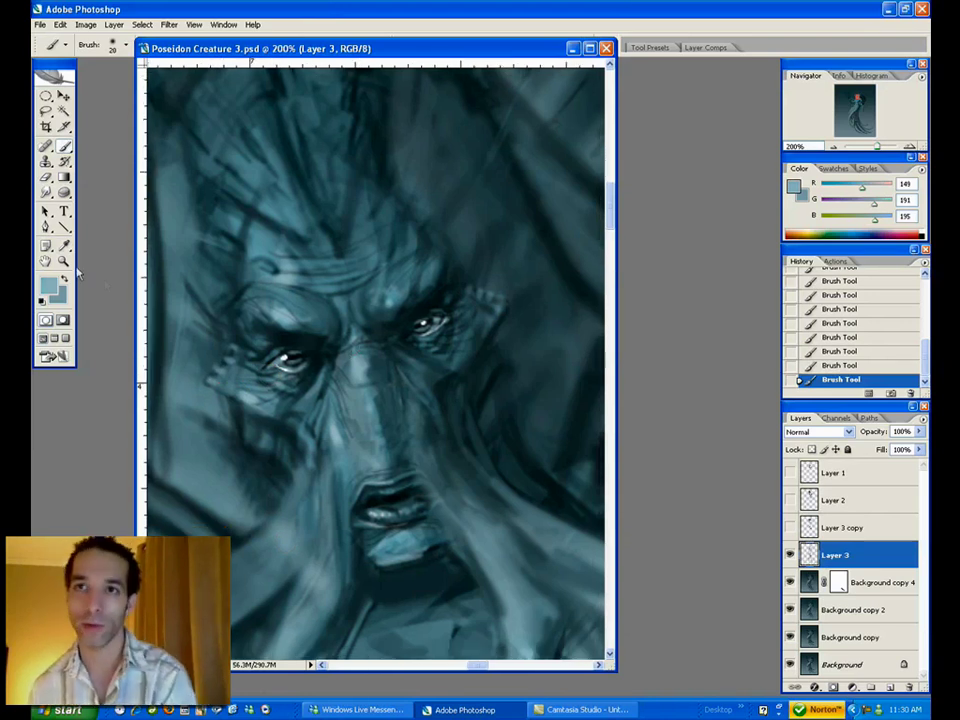
click(63, 261)
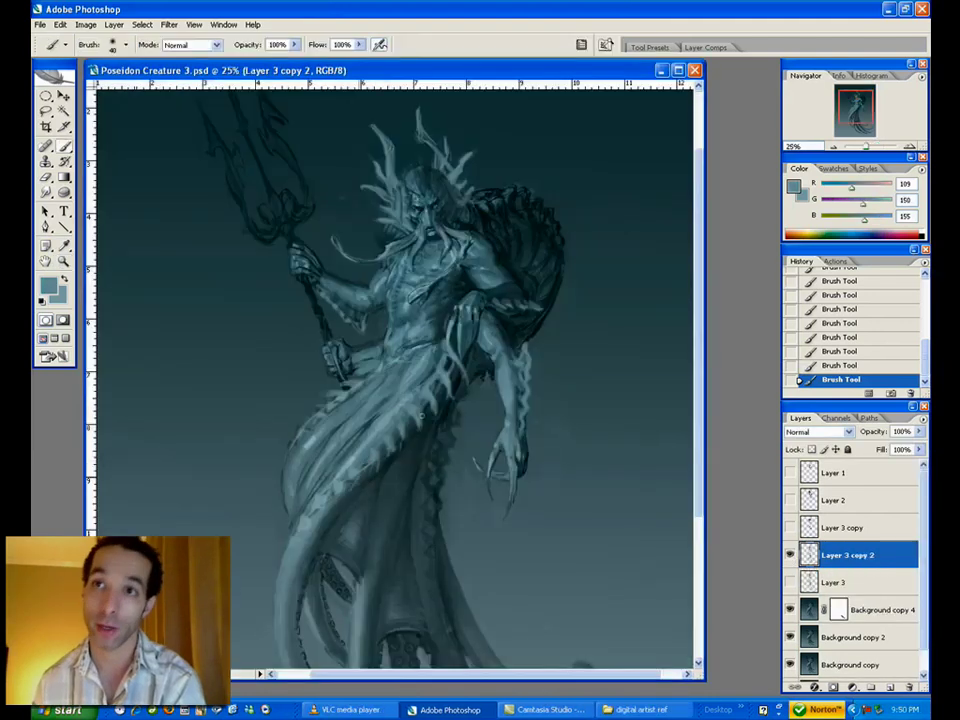
- Erase the pale spikes along the waist drape's edge below the resting hand with an 80 px eraser
key(e)
mouse_move(370, 365)
mouse_down()
mouse_move(333, 391)
mouse_move(368, 367)
mouse_up()
drag(453, 376, 391, 451)
drag(454, 375, 450, 352)
drag(452, 354, 447, 369)
drag(386, 456, 445, 429)
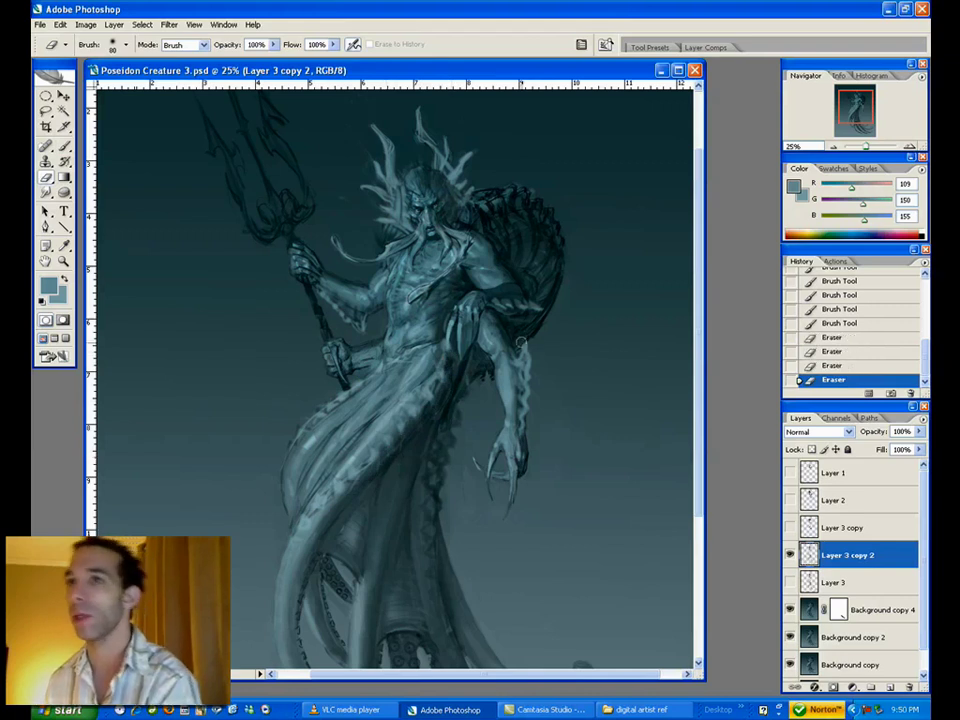
- Reshape the fins along the hanging forearm's outer edge by alternately erasing and repainting them, finishing with a 20 px brush
drag(531, 350, 528, 388)
key(b)
drag(507, 339, 522, 354)
key(bracketright)
mouse_move(523, 416)
mouse_down()
mouse_move(524, 450)
mouse_move(525, 402)
mouse_up()
key(e)
drag(524, 394, 524, 370)
key(b)
key(bracketleft)
key(bracketleft)
drag(521, 369, 525, 390)
drag(523, 383, 525, 396)
drag(516, 342, 523, 362)
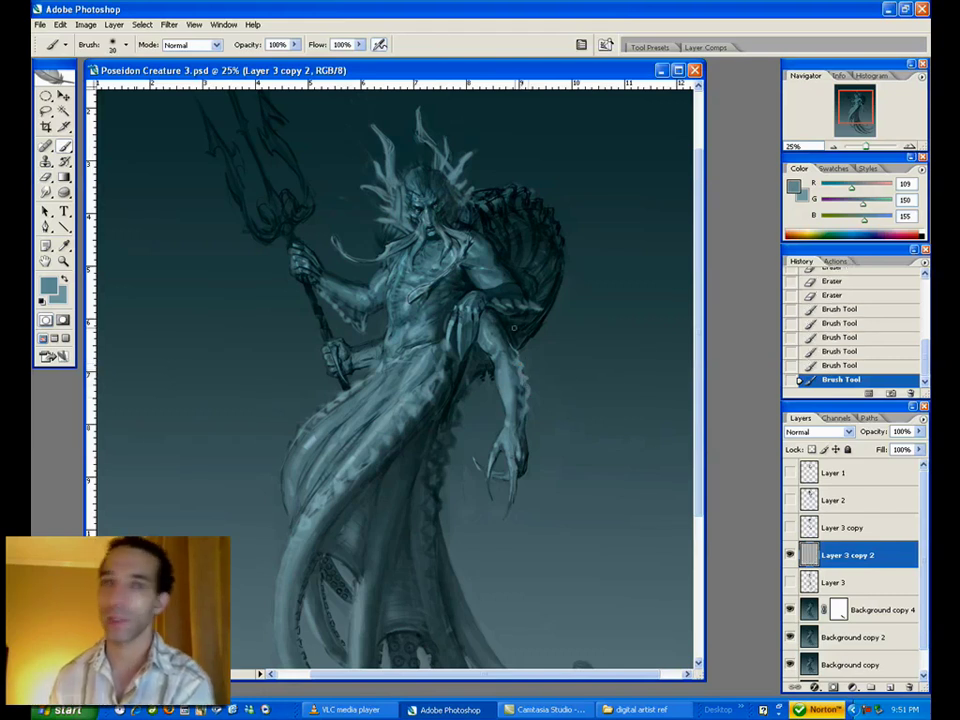
- Erase the light fin strokes on the bent forearm next to the shell and set the brush to 40 px
key(bracketright)
key(bracketright)
key(e)
mouse_move(544, 301)
mouse_down()
mouse_move(553, 268)
mouse_move(504, 307)
mouse_move(540, 307)
mouse_up()
key(b)
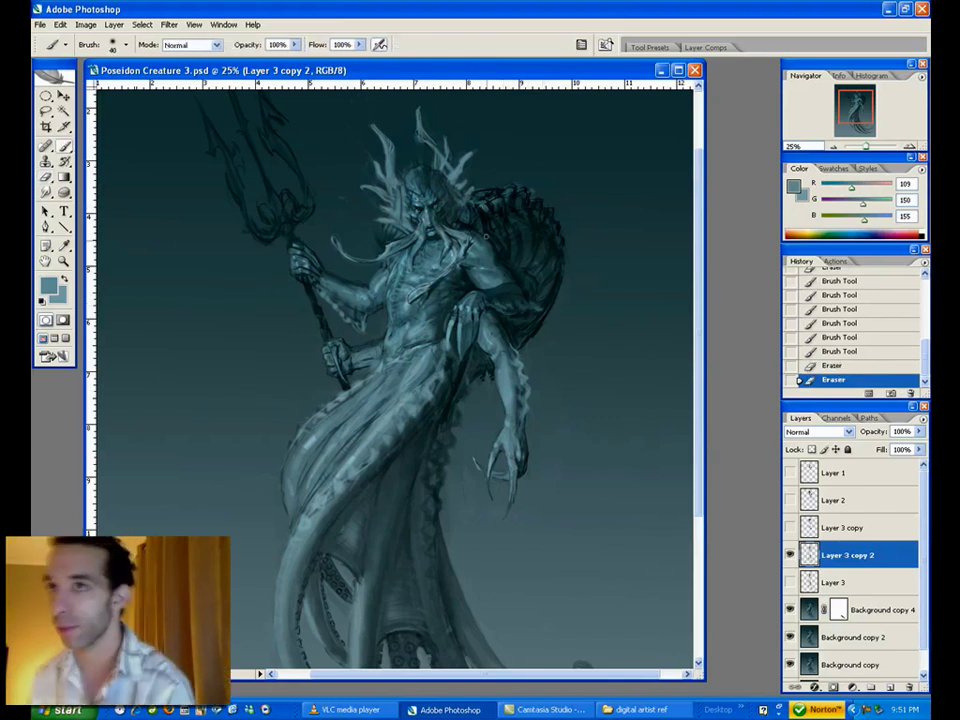
- Paint a row of short ridge strokes across the shell-side shoulder in RGB 109, 150, 155 with the 40 px brush
drag(469, 233, 472, 240)
drag(471, 233, 475, 241)
drag(473, 232, 479, 240)
drag(476, 231, 480, 240)
drag(477, 231, 484, 240)
drag(479, 230, 486, 240)
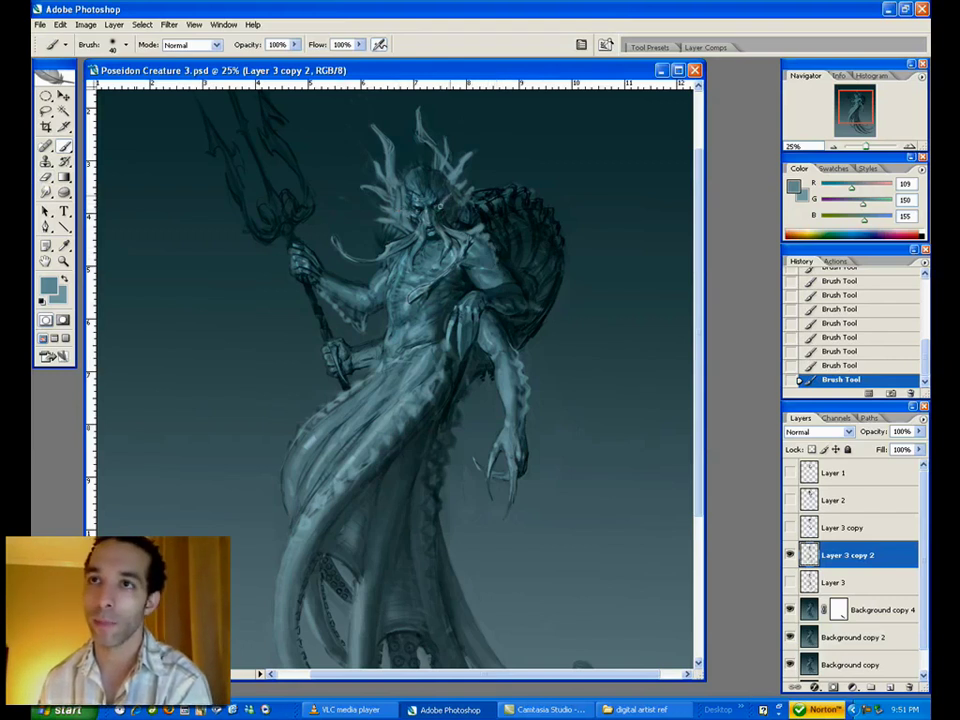
- Erase and repaint the strokes running from the shell-side temple down beside the face, sampling the local color
key(e)
drag(453, 190, 444, 204)
drag(454, 192, 445, 202)
key(b)
alt+click(450, 196)
drag(452, 192, 447, 204)
drag(453, 193, 416, 232)
- Paint upward forehead spikes in sampled RGB 104, 144, 149 and erase excess paint around the shell-side temple
alt+click(422, 218)
alt+click(432, 220)
drag(426, 196, 421, 183)
drag(418, 177, 415, 166)
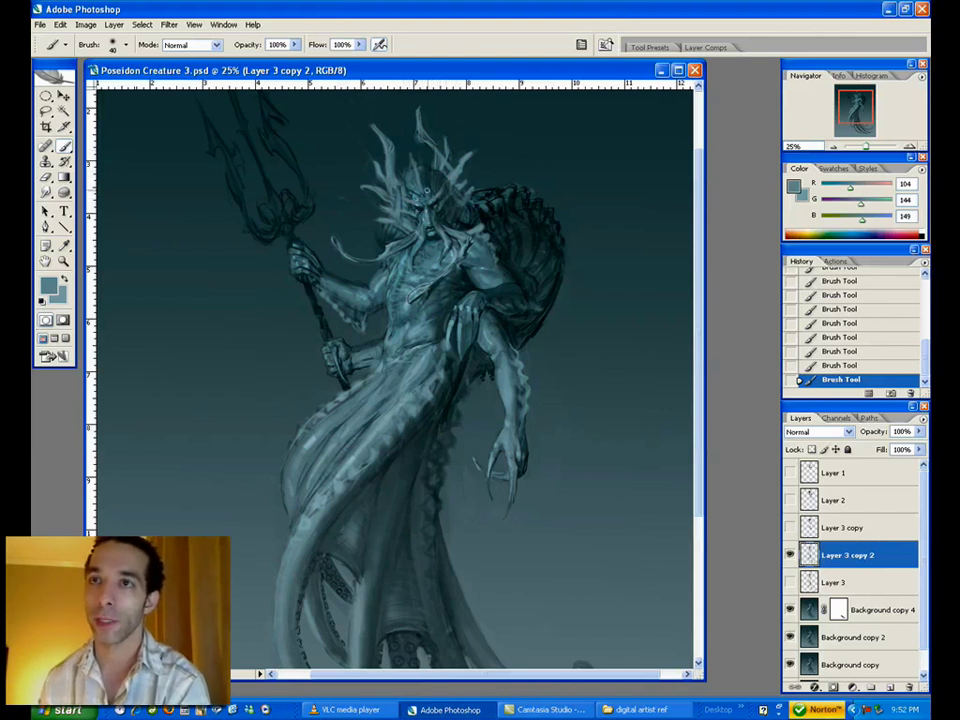
key(e)
drag(443, 191, 452, 201)
drag(446, 195, 484, 211)
key(b)
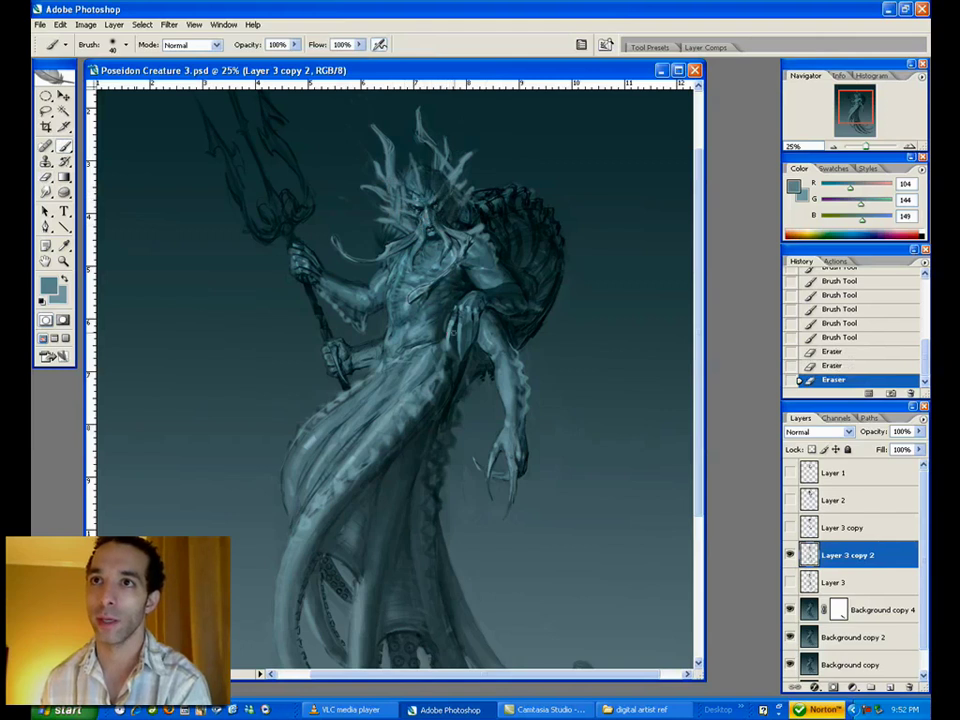
- Repaint the upper edge of the waist drape in RGB 104, 144, 149 and erase part of the new strokes
mouse_move(449, 347)
mouse_down()
mouse_move(442, 374)
mouse_move(392, 434)
mouse_up()
mouse_move(401, 429)
mouse_down()
mouse_move(394, 436)
mouse_move(402, 435)
mouse_up()
key(e)
mouse_move(415, 418)
mouse_down()
mouse_move(408, 427)
mouse_move(441, 391)
mouse_up()
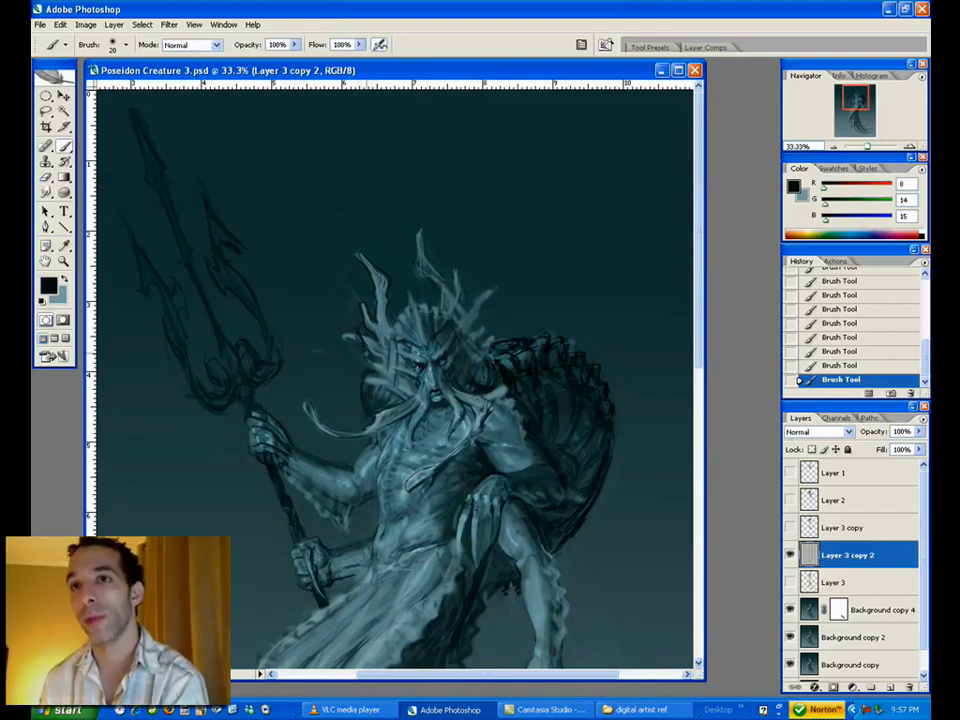
- Erase the small prong jutting outward from the base of the trident-side horns
key(e)
drag(346, 336, 358, 328)
drag(358, 328, 363, 324)
- Sample RGB 100, 140, 145 and paint the trident-side horn base and the shell-side crest with a 20 px brush
key(b)
alt+click(379, 326)
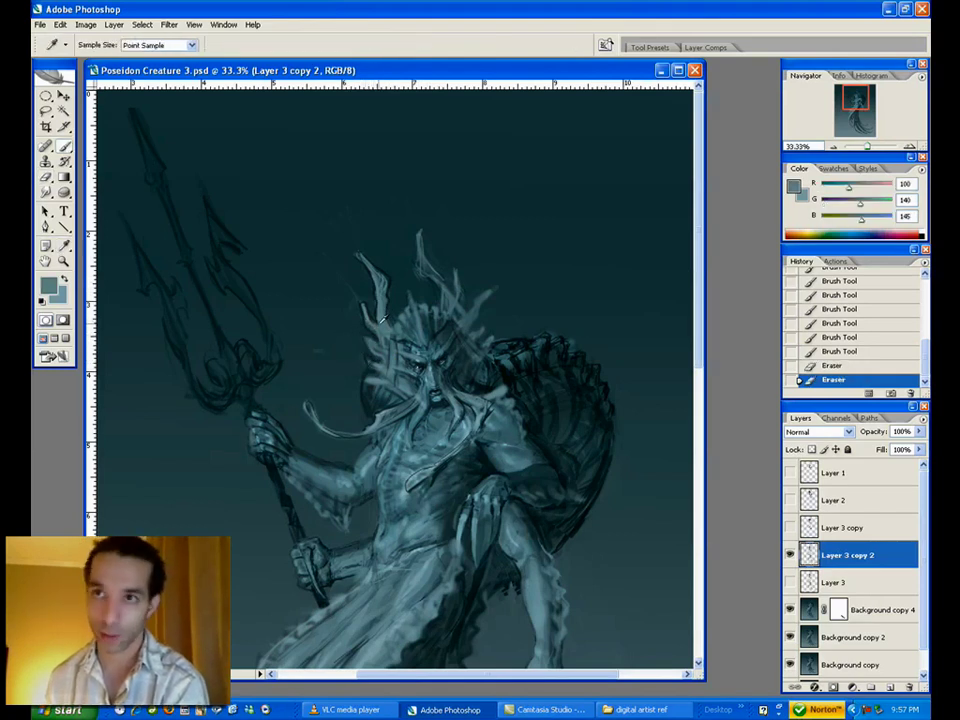
click(276, 250)
click(278, 265)
click(279, 272)
drag(372, 328, 374, 347)
drag(372, 340, 378, 350)
click(464, 311)
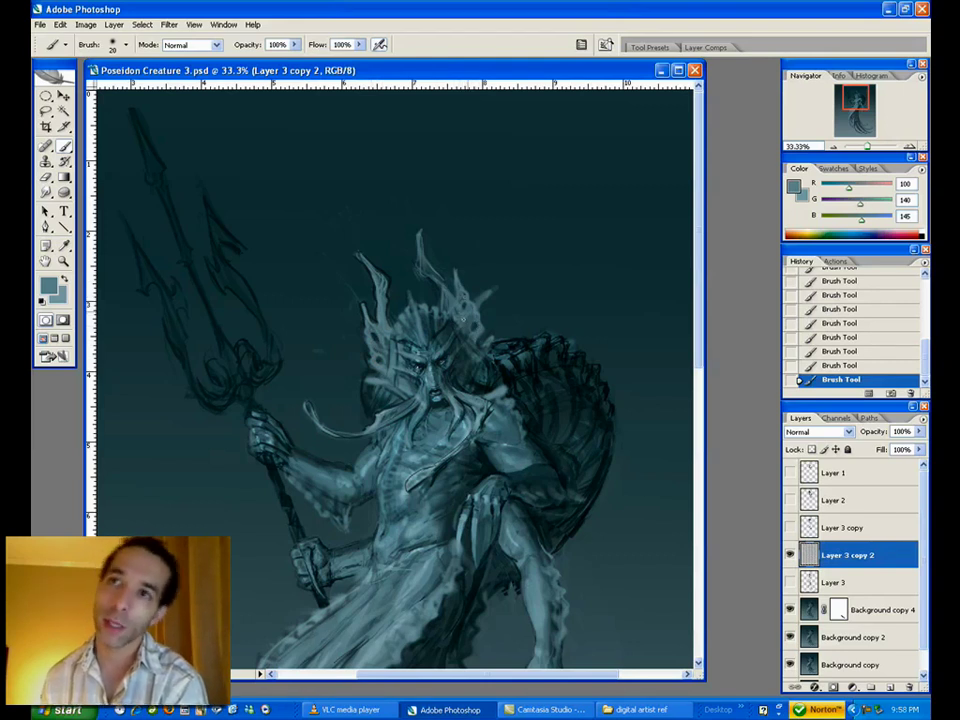
- Sample dark teal (RGB 32, 54, 56) around the shell-side crest and erase the tip of its outer prong
alt+click(456, 279)
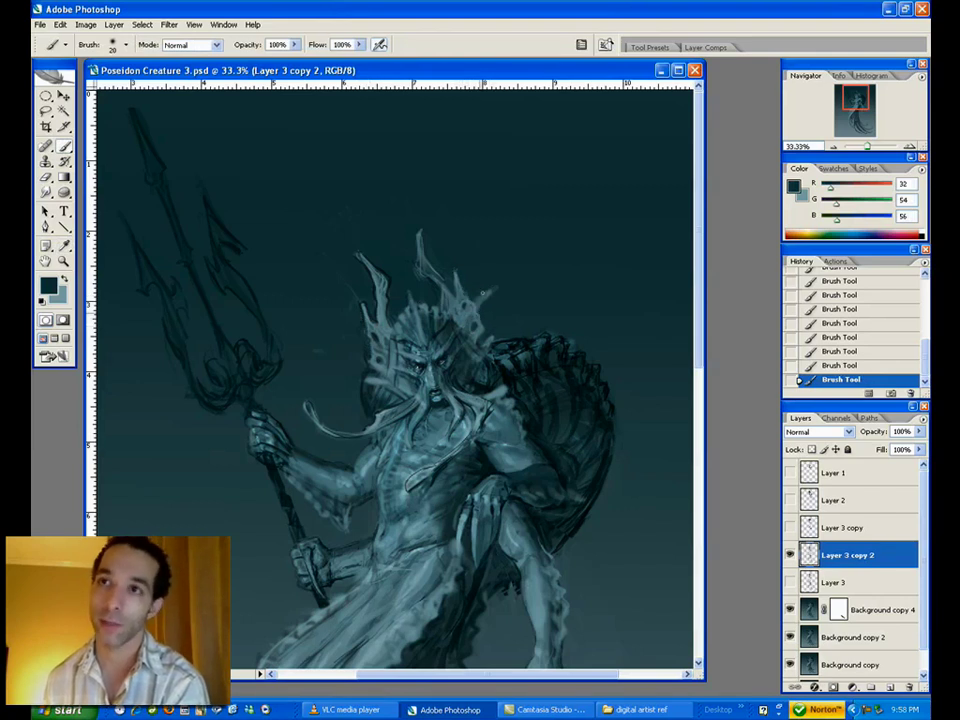
key(e)
drag(486, 294, 491, 291)
key(b)
- Sample RGB 95, 133, 138 and paint over the trident-side head fin and the shell-side crest
alt+click(389, 323)
alt+click(388, 324)
drag(376, 336, 382, 363)
mouse_move(464, 305)
mouse_down()
mouse_move(474, 323)
mouse_move(470, 308)
mouse_up()
- Clear stray marks around the horns and fade the shell-side crest and forehead with a 200 px eraser
key(e)
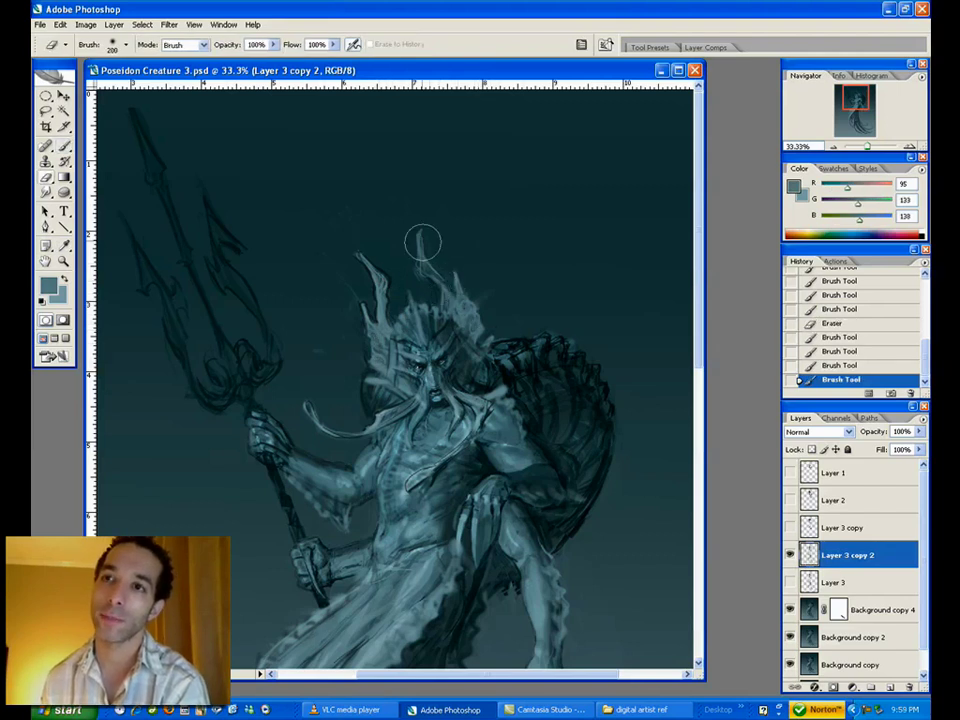
drag(472, 301, 489, 296)
drag(490, 295, 478, 268)
drag(341, 209, 343, 341)
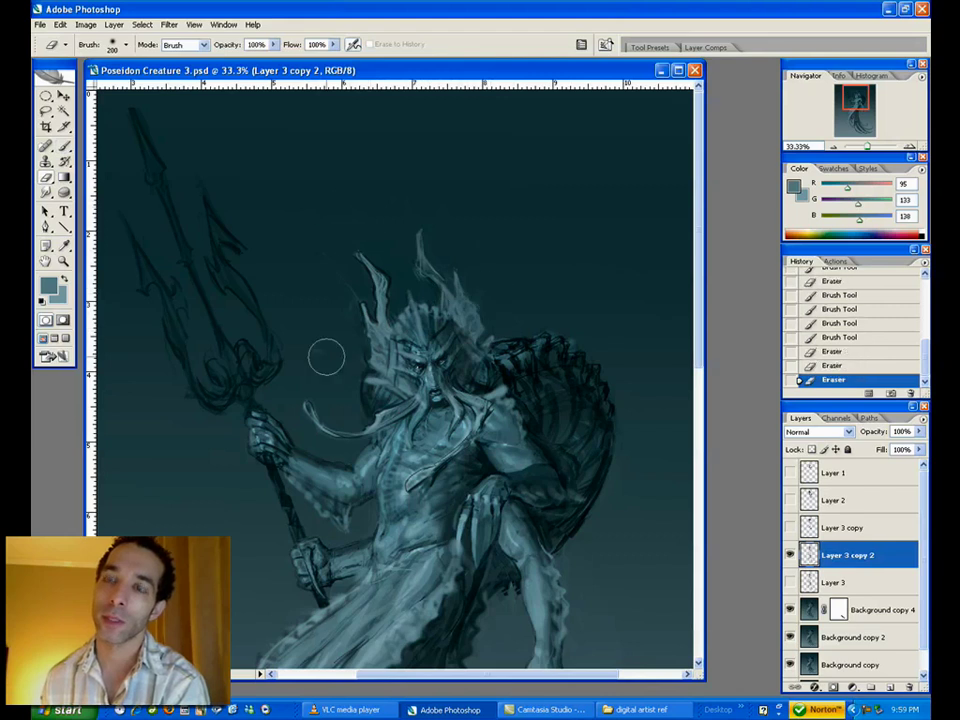
drag(470, 226, 472, 259)
mouse_move(468, 303)
mouse_down()
mouse_move(464, 319)
mouse_move(497, 233)
mouse_up()
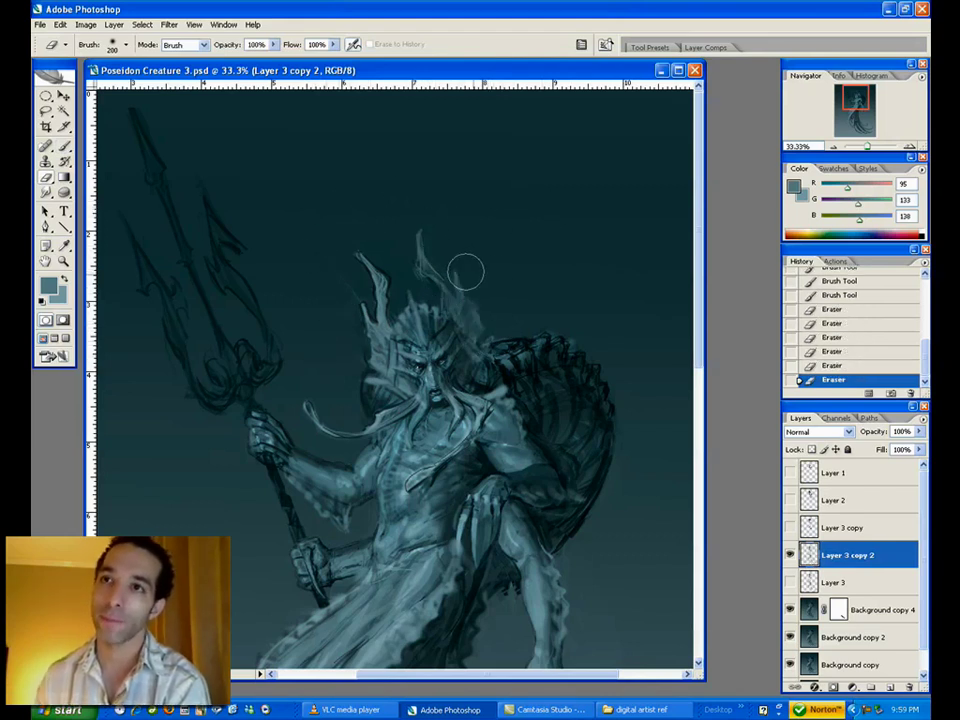
drag(432, 330, 430, 326)
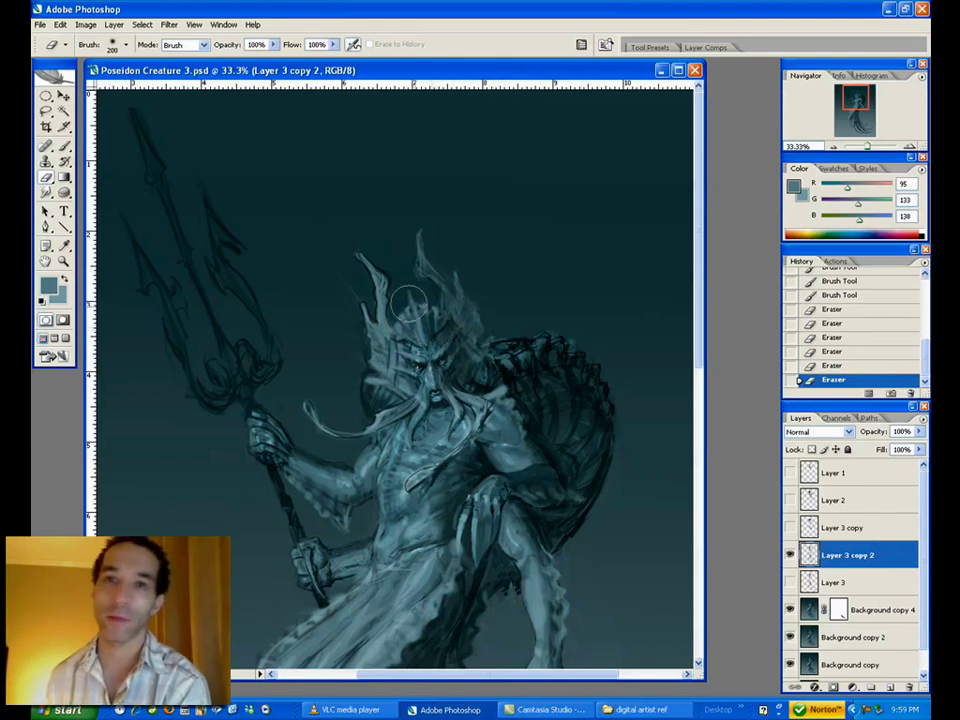
drag(339, 289, 351, 246)
- Sample the trident-side horn's light teal and repaint the tall shell-side horn from tip to base with a 20 px brush
key(b)
alt+click(374, 272)
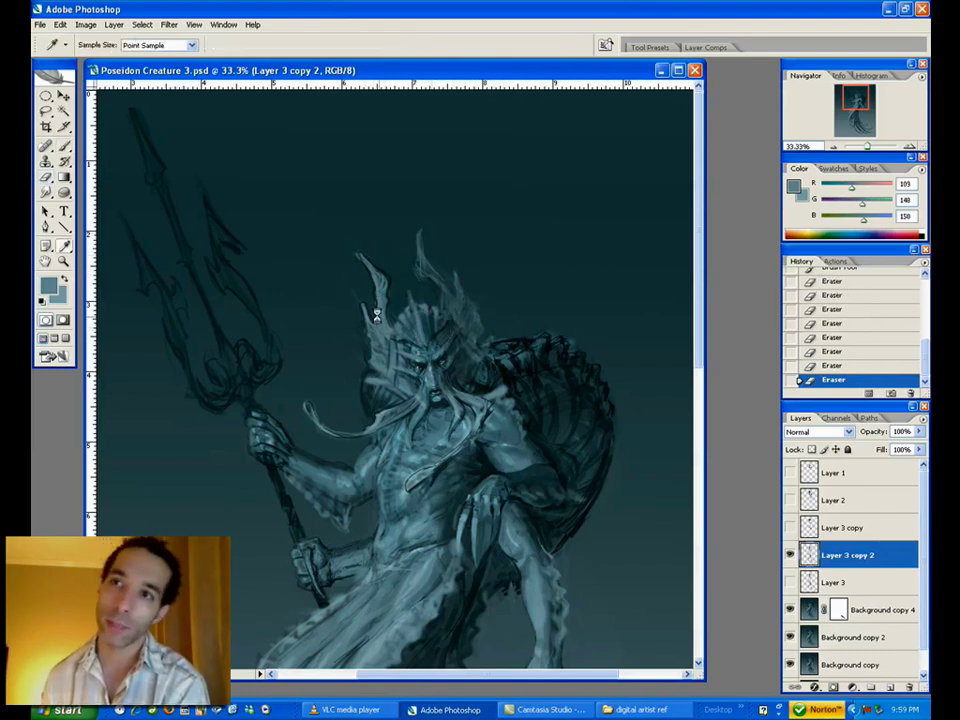
drag(420, 232, 417, 256)
drag(419, 236, 427, 276)
drag(423, 268, 432, 280)
drag(428, 273, 442, 301)
drag(441, 292, 446, 311)
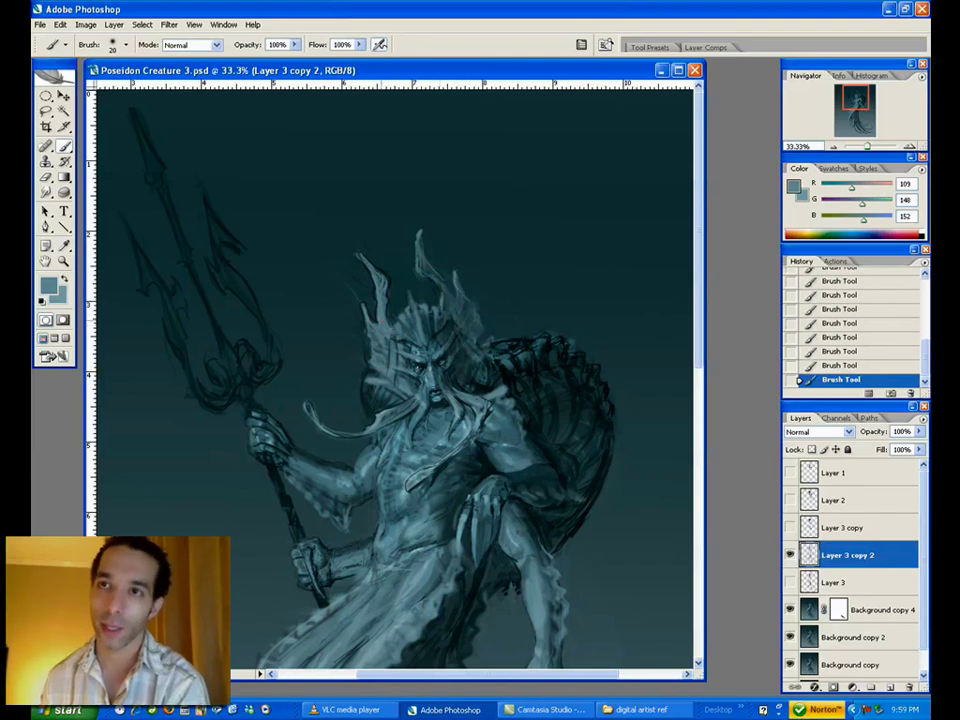
- Shade the shell-side crest with a 30 px brush in sampled RGB 59, 88, 90, then 39, 60, 62 and 59, 86, 89
alt+click(447, 312)
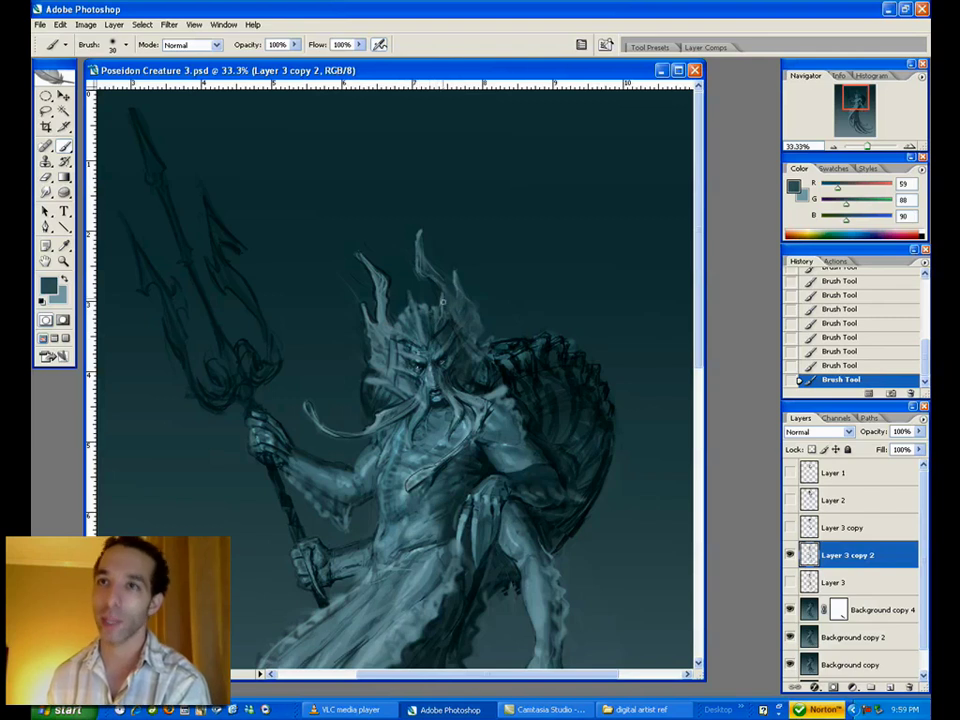
alt+click(452, 315)
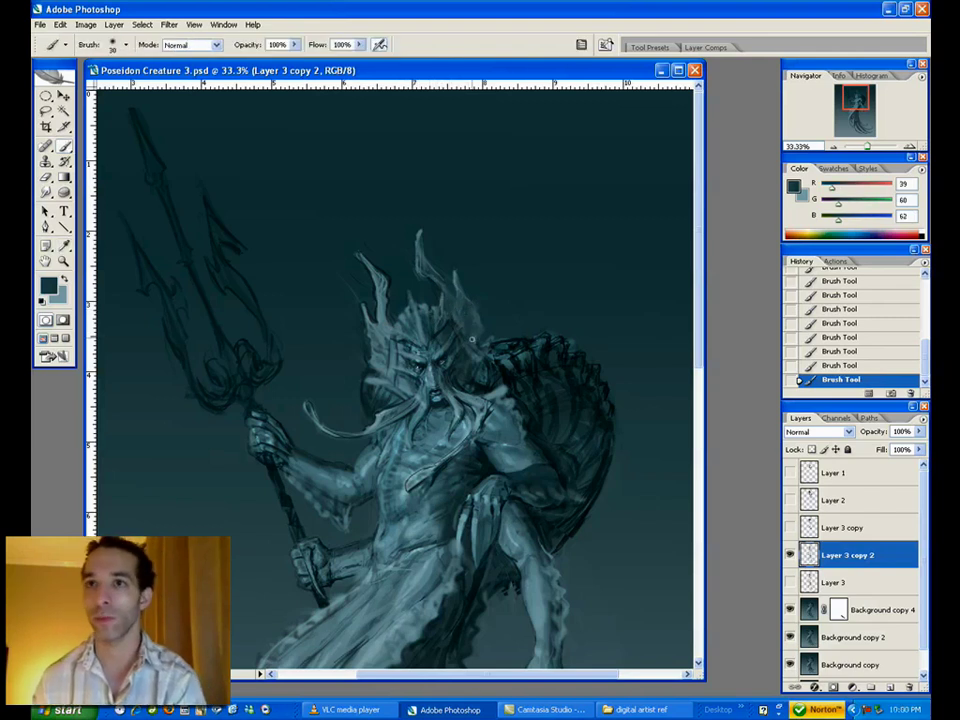
alt+click(452, 345)
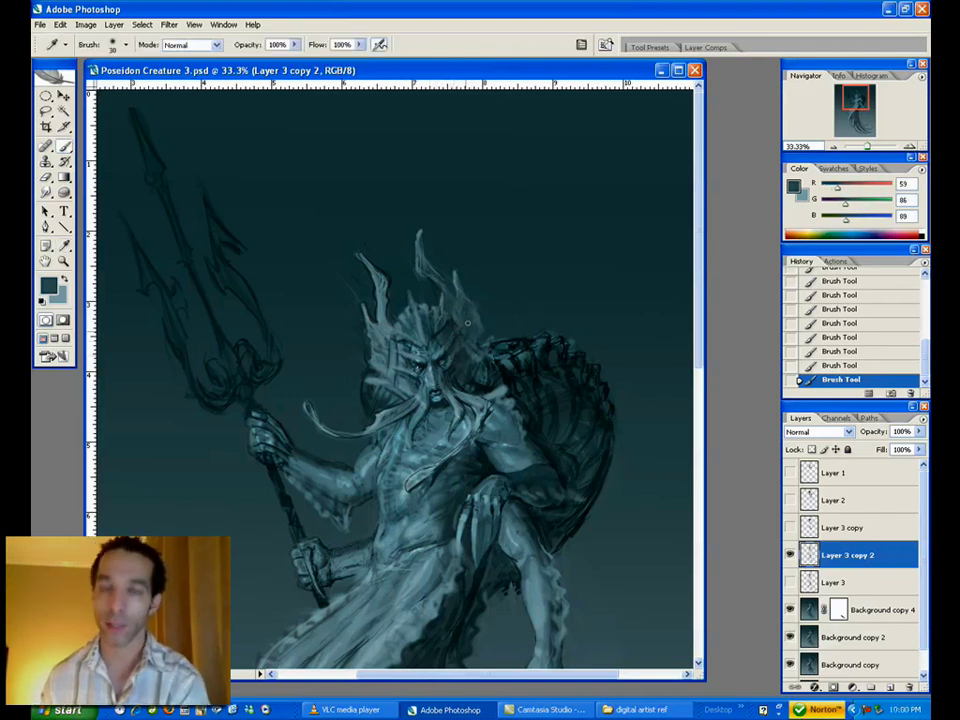
- Touch up the trident-side eye, cheek and head fin with sampled tones including RGB 22, 34, 35 and 91, 131, 134
alt+click(347, 249)
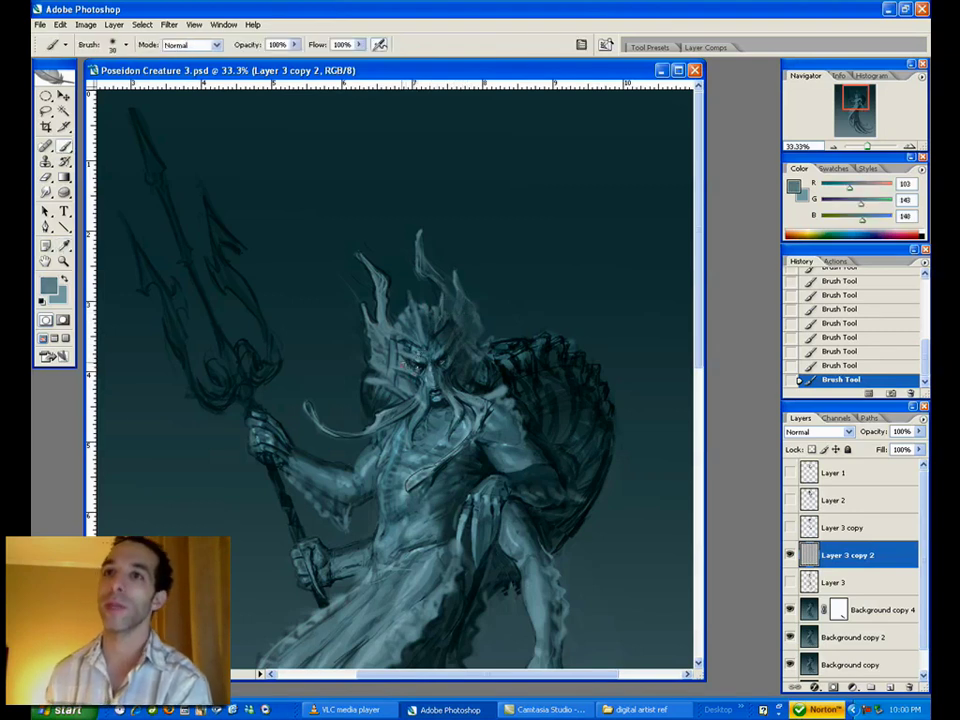
alt+click(412, 366)
alt+click(395, 367)
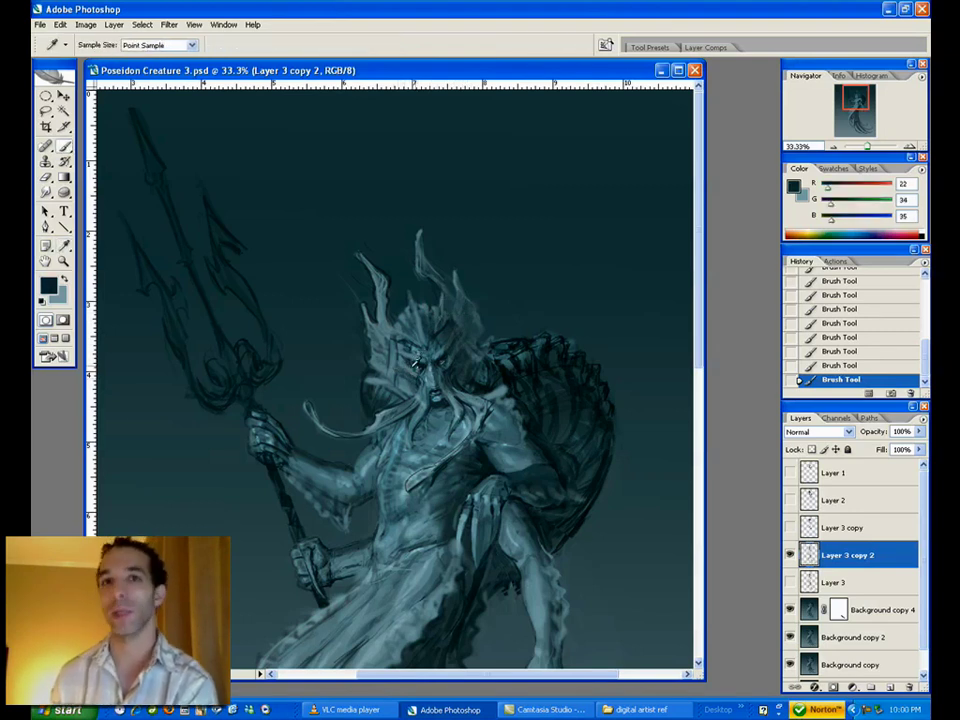
alt+click(400, 371)
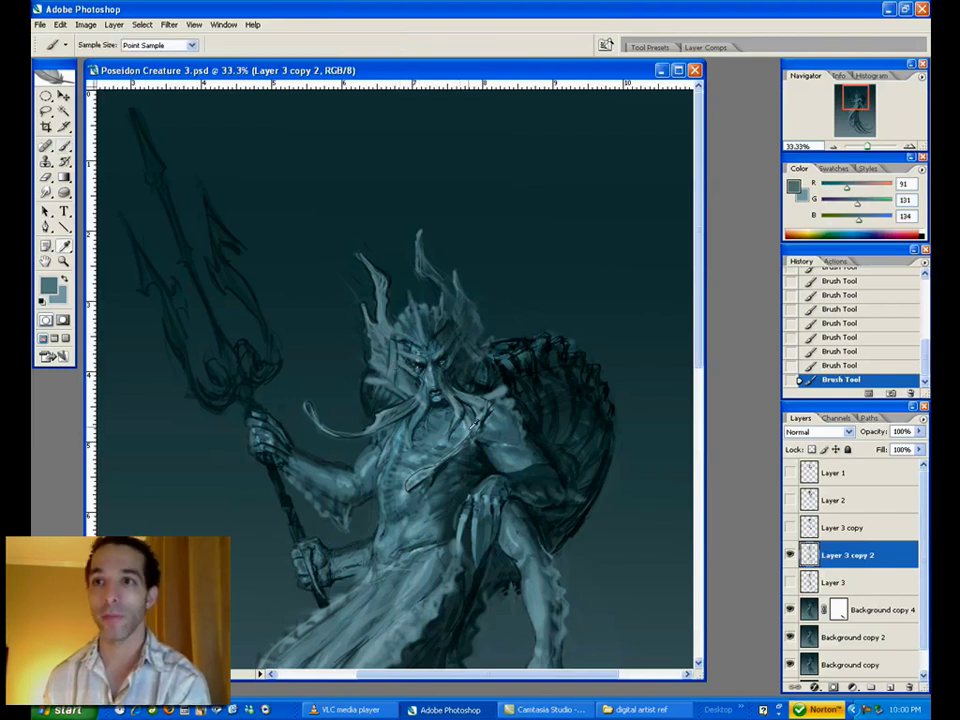
alt+click(374, 314)
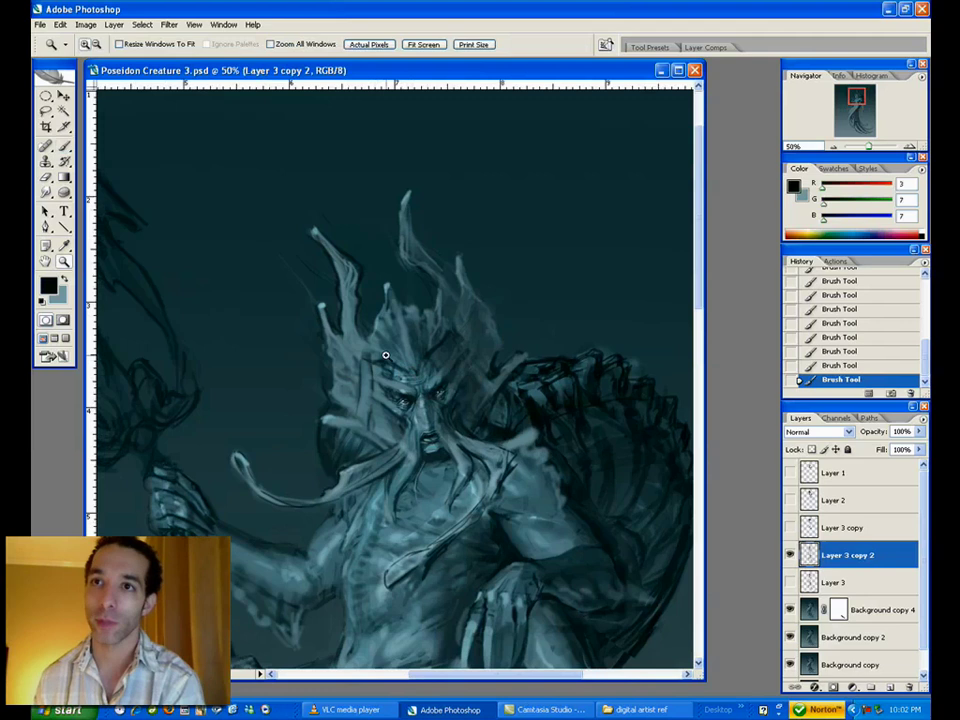
- Sample RGB 15, 26, 27, enlarge the brush to 80 px and darken the shell-side crest
alt+click(352, 259)
key(bracketright)
key(bracketright)
key(bracketright)
key(bracketright)
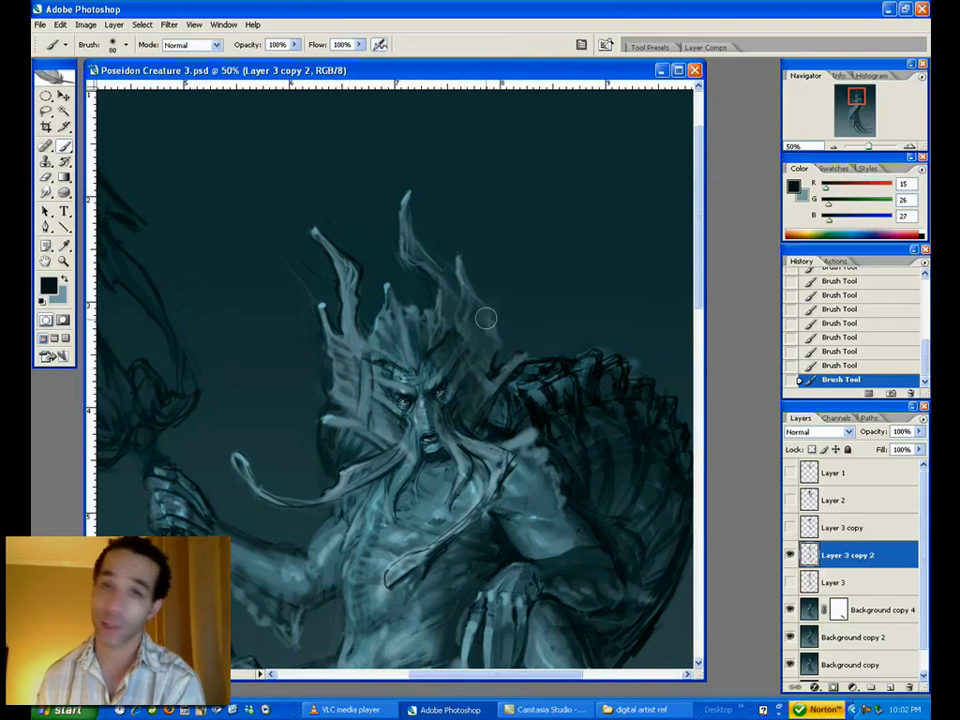
- Fill the trident-side head fin and forehead in RGB 98, 136, 141, then 75, 105, 109 and 95, 134, 138, using 50 to 100 px brushes
alt+click(354, 370)
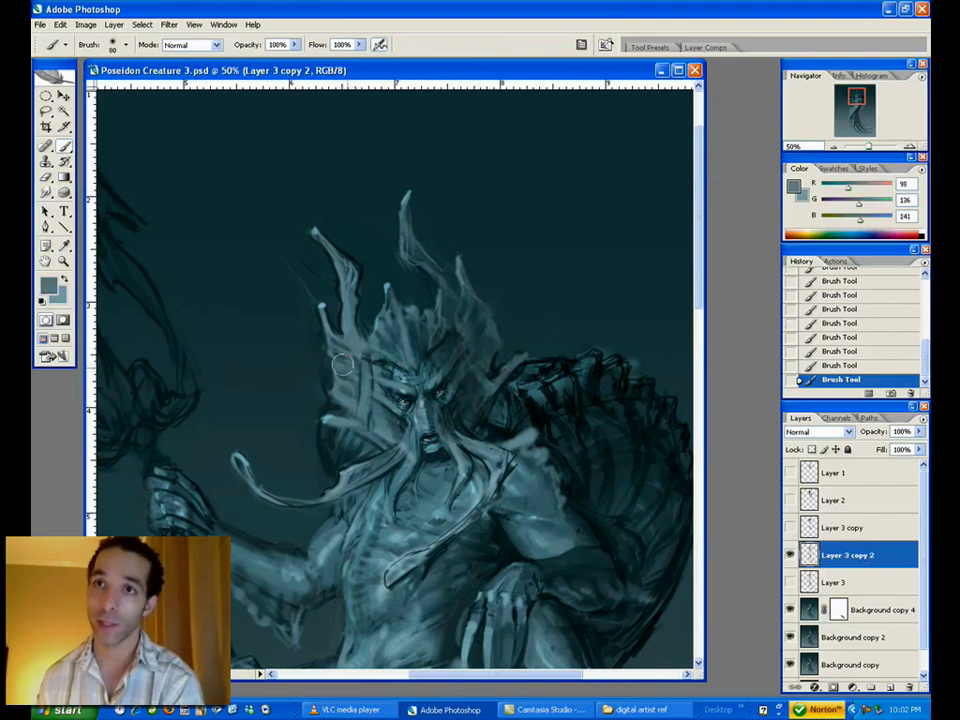
drag(357, 360, 345, 382)
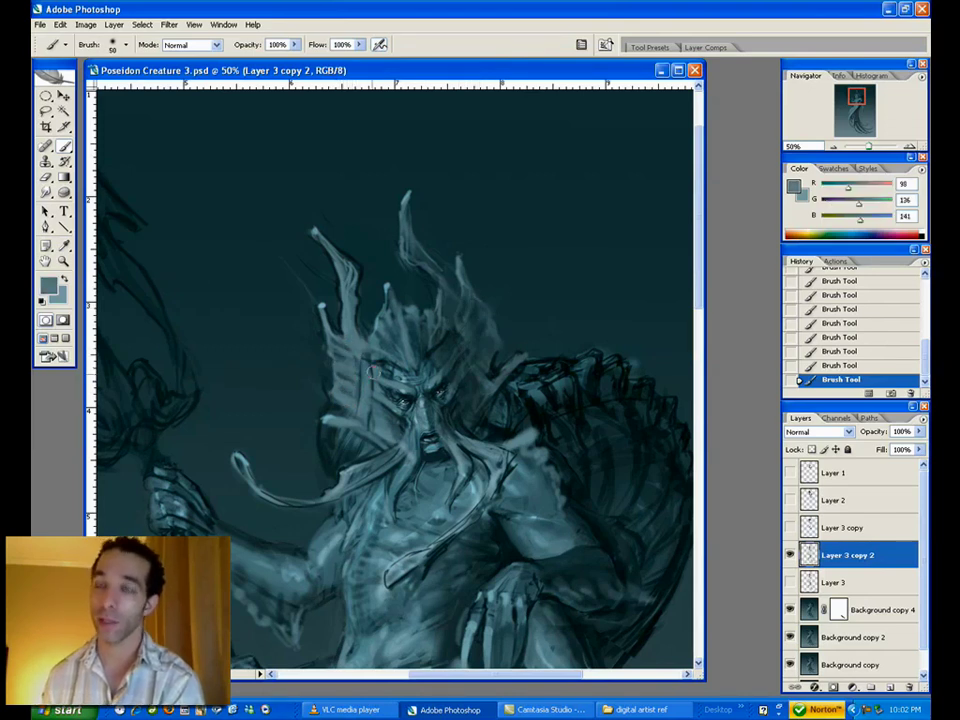
key(bracketright)
key(bracketright)
key(bracketright)
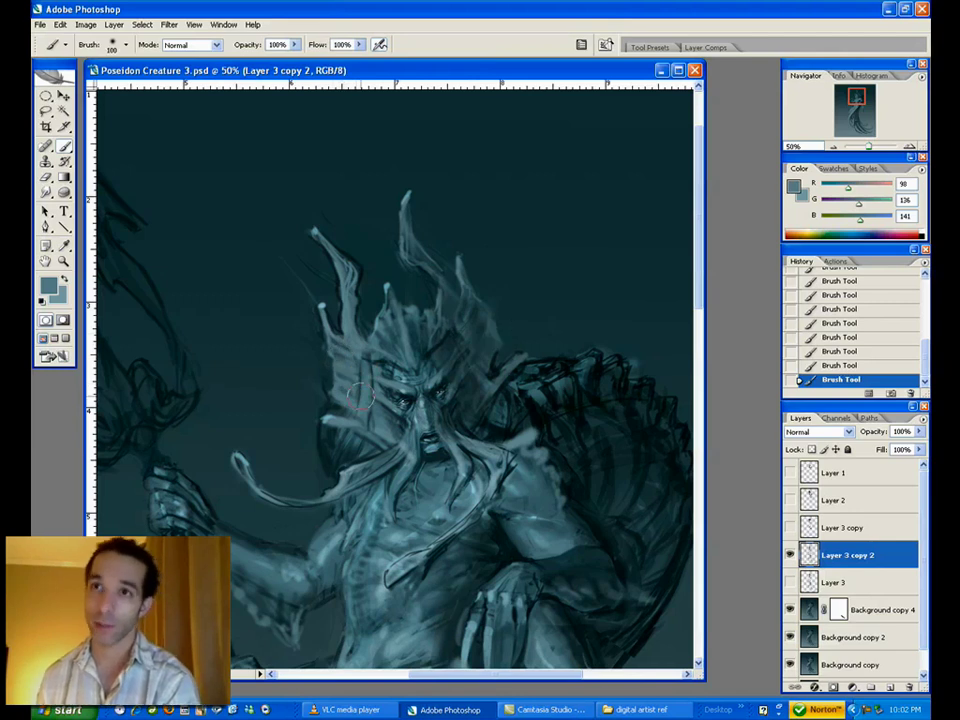
alt+click(348, 380)
drag(346, 385, 347, 397)
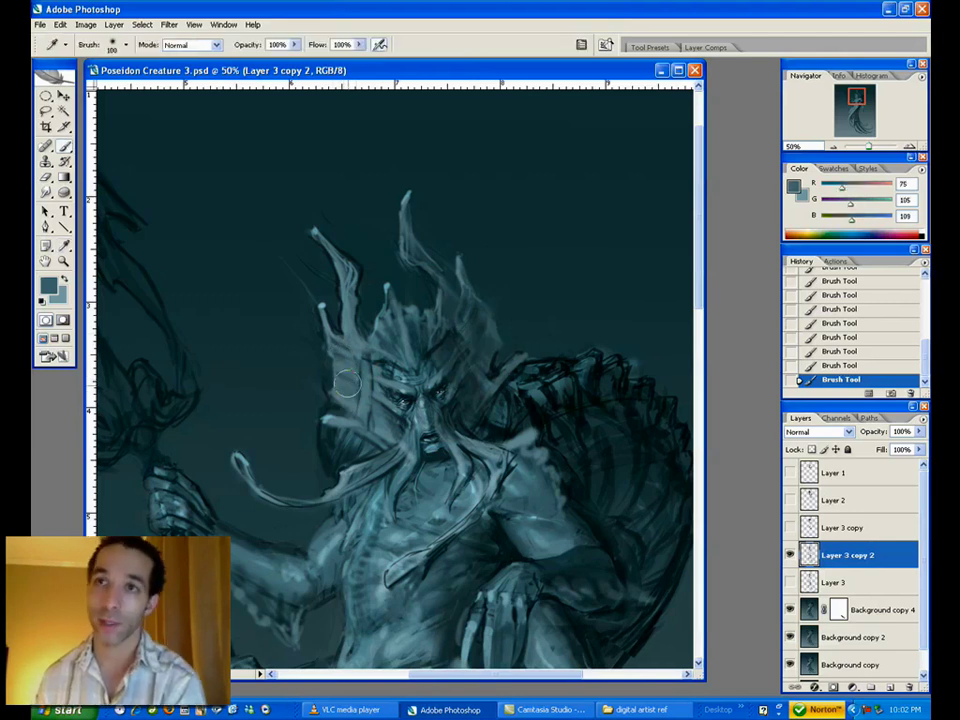
alt+click(401, 355)
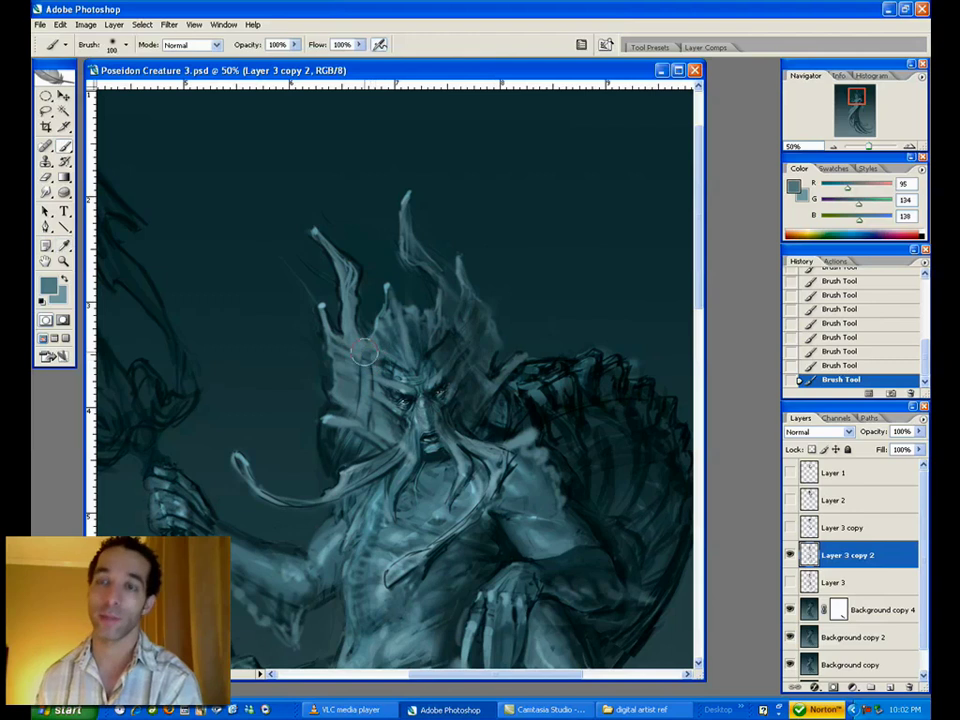
key(bracketleft)
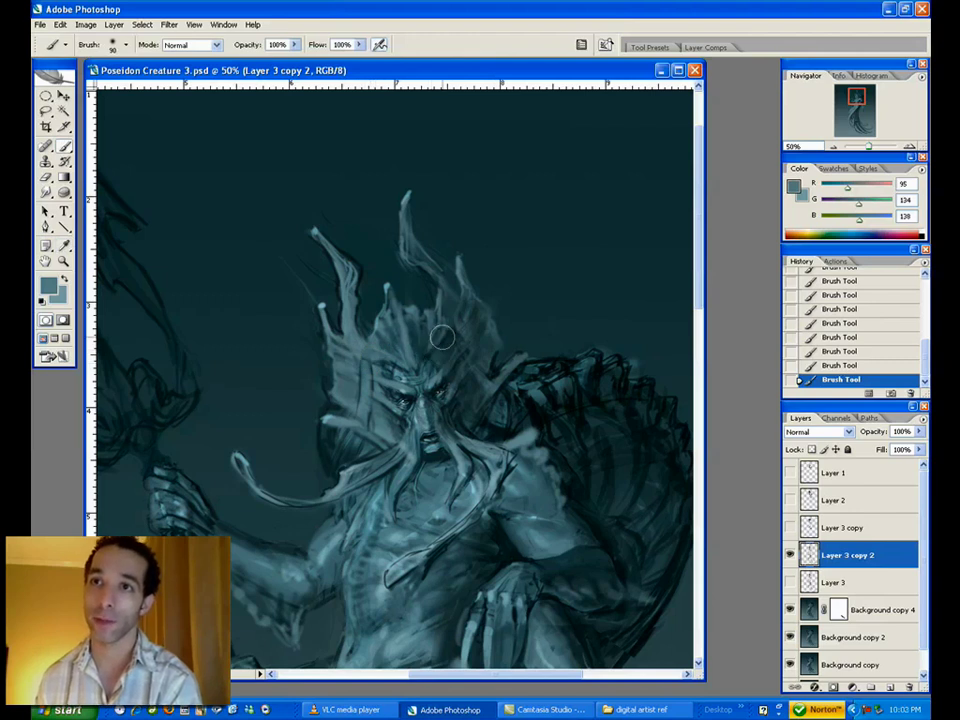
- Draw near-black creases (RGB 3, 7, 7, 20 px) in both head fins and blend the shell-side one with sampled mid-teals at 30 px
alt+click(363, 373)
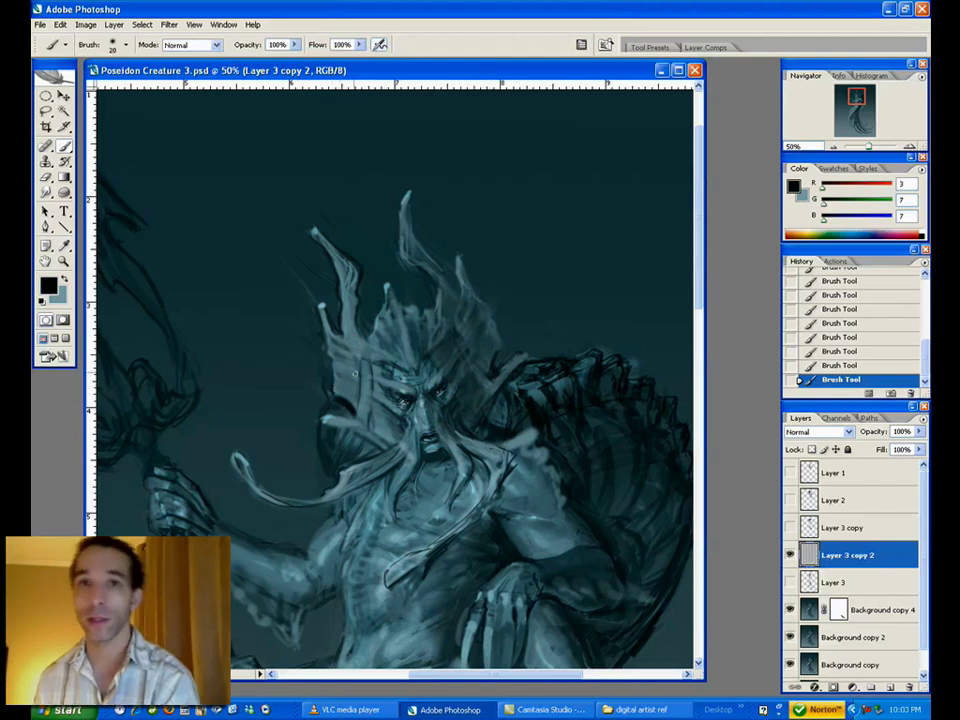
drag(430, 420, 440, 348)
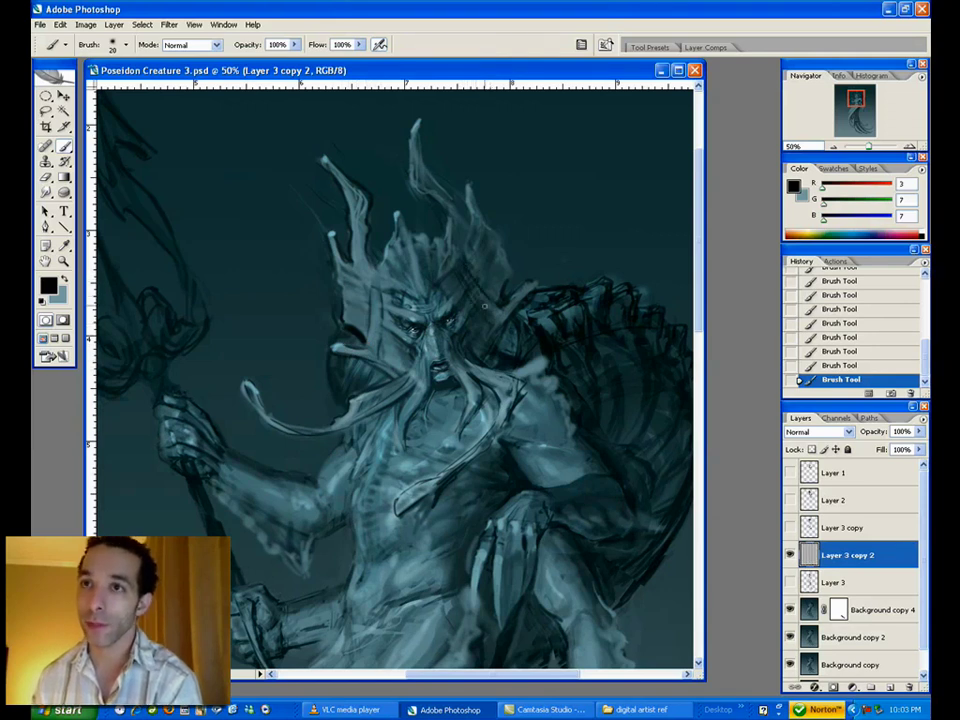
alt+click(480, 302)
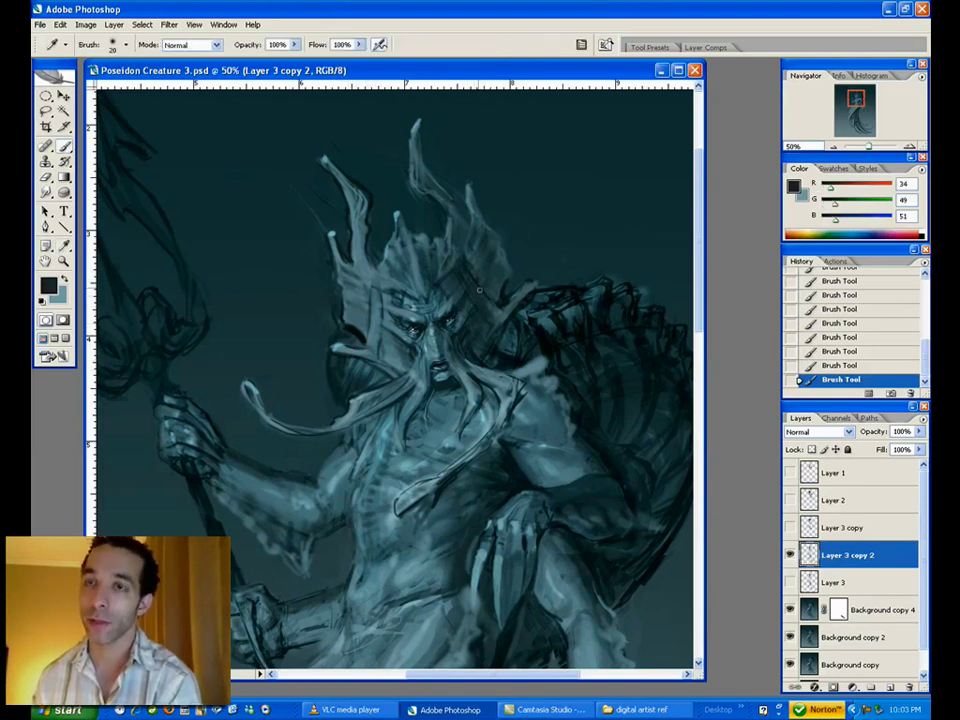
alt+click(470, 290)
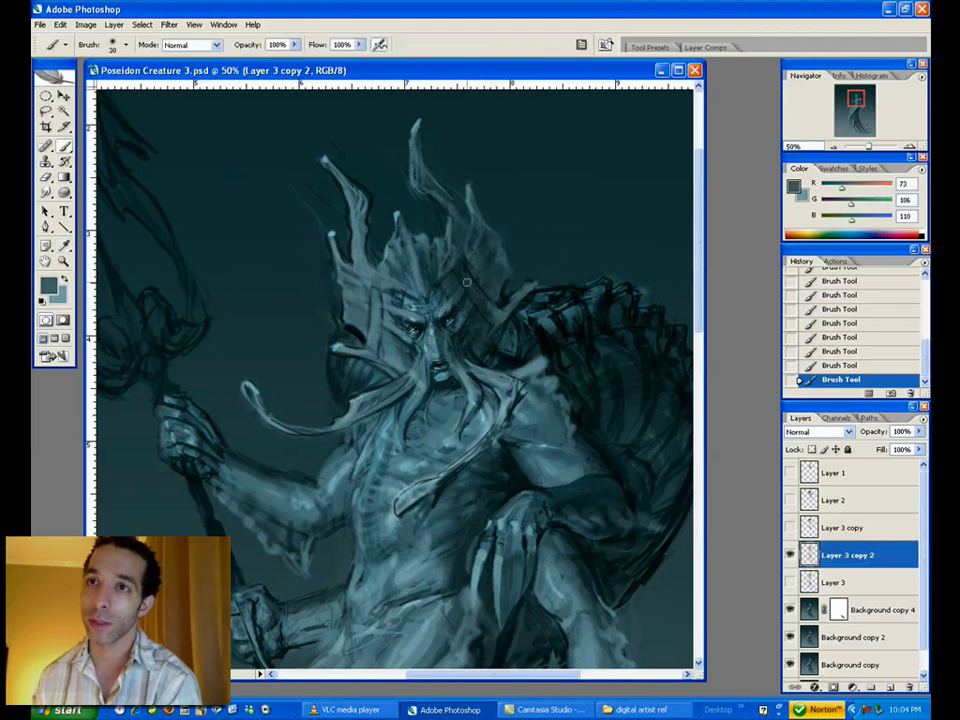
alt+click(459, 274)
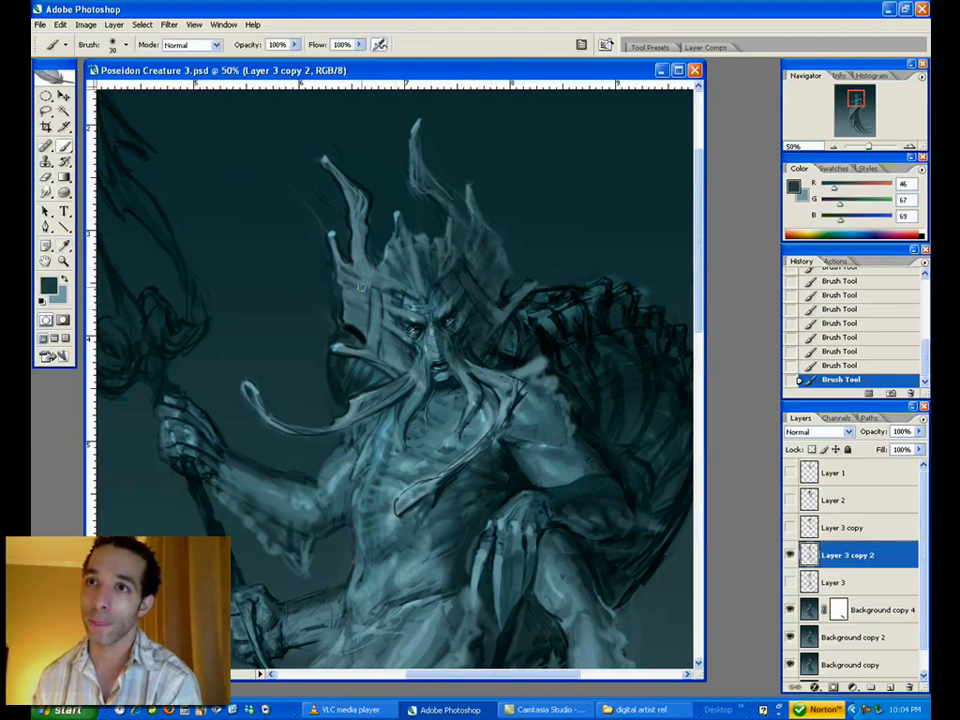
- Touch up the trident-side face and forehead with sampled RGB 58, 85, 89 and 95, 135, 138, using 50 to 90 px brushes
alt+click(415, 354)
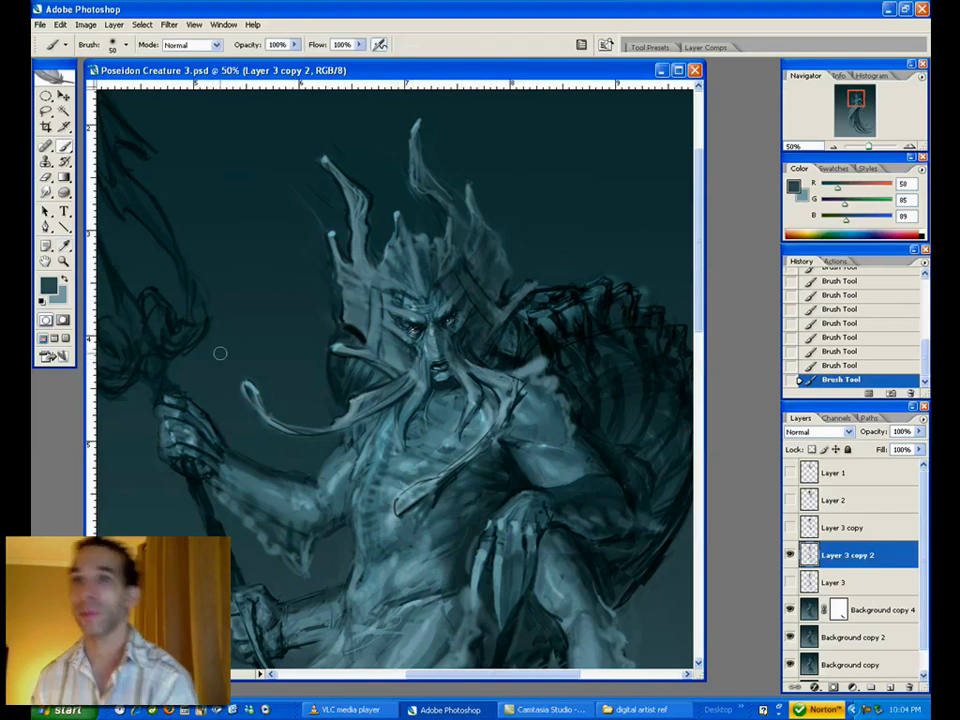
key(alt)
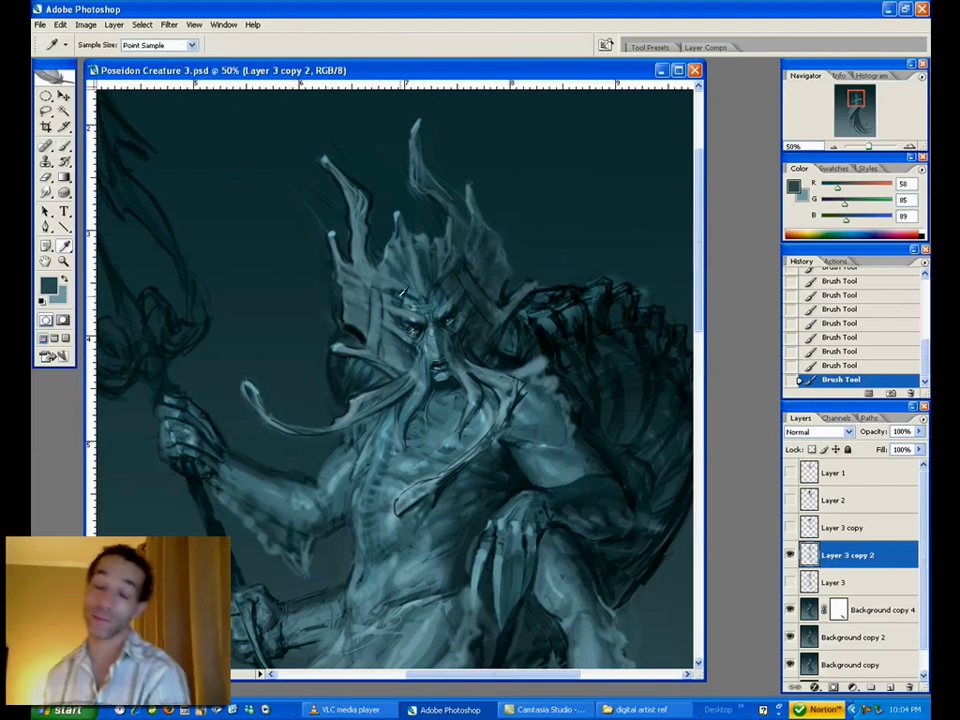
alt+click(400, 300)
key(bracketright)
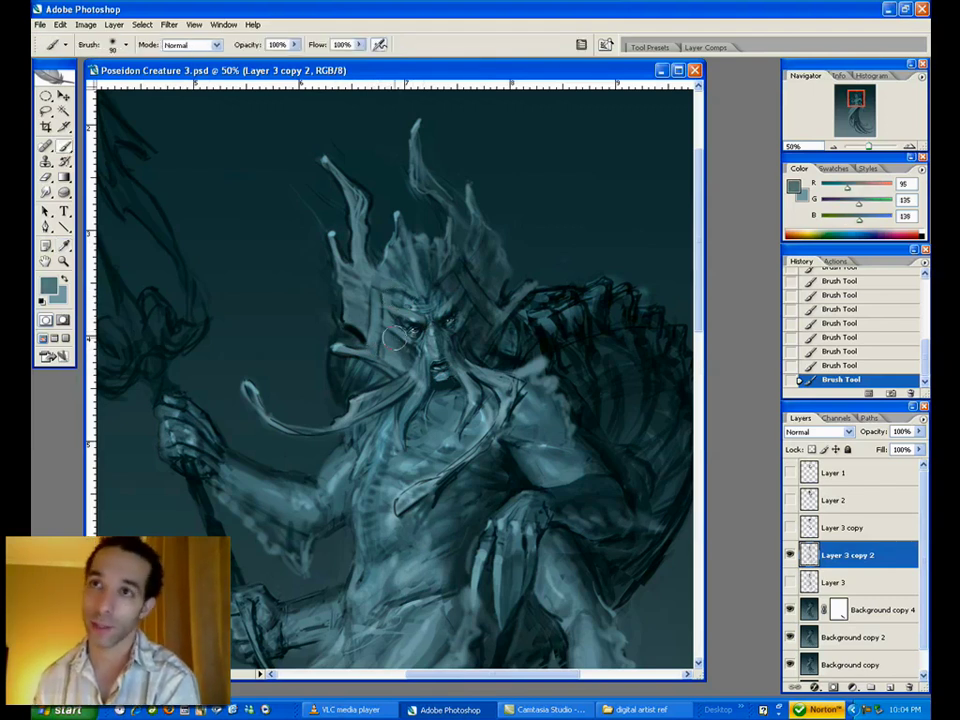
- Refine the brow creases and crest base with sampled RGB 10, 15, 16, then 85, 140, 147, 40, 67, 72 and 24, 38, 40
alt+click(452, 314)
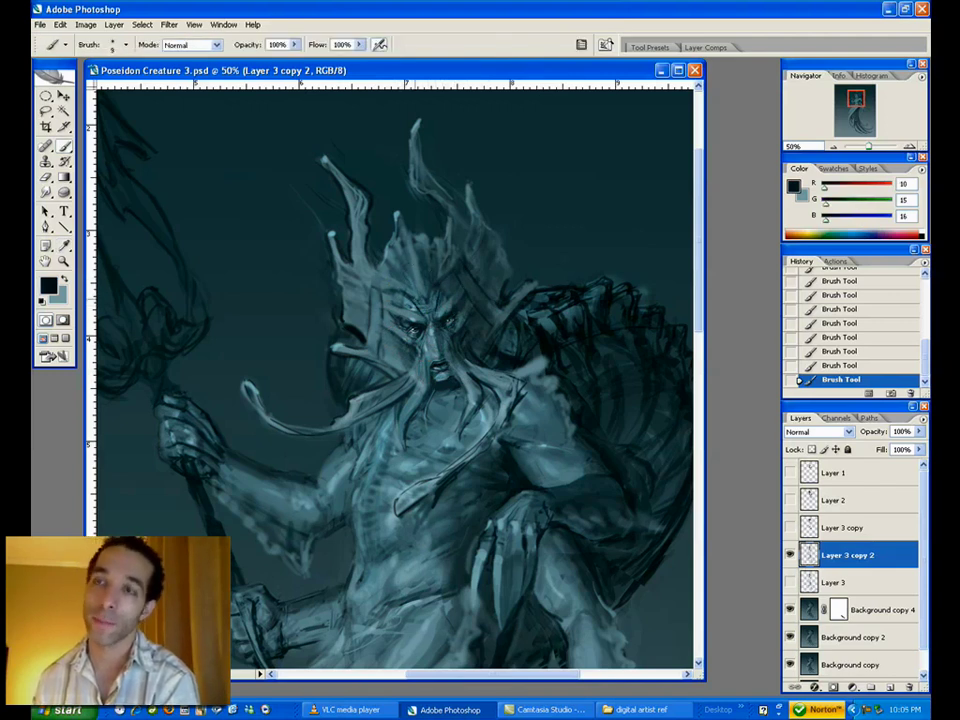
alt+click(315, 220)
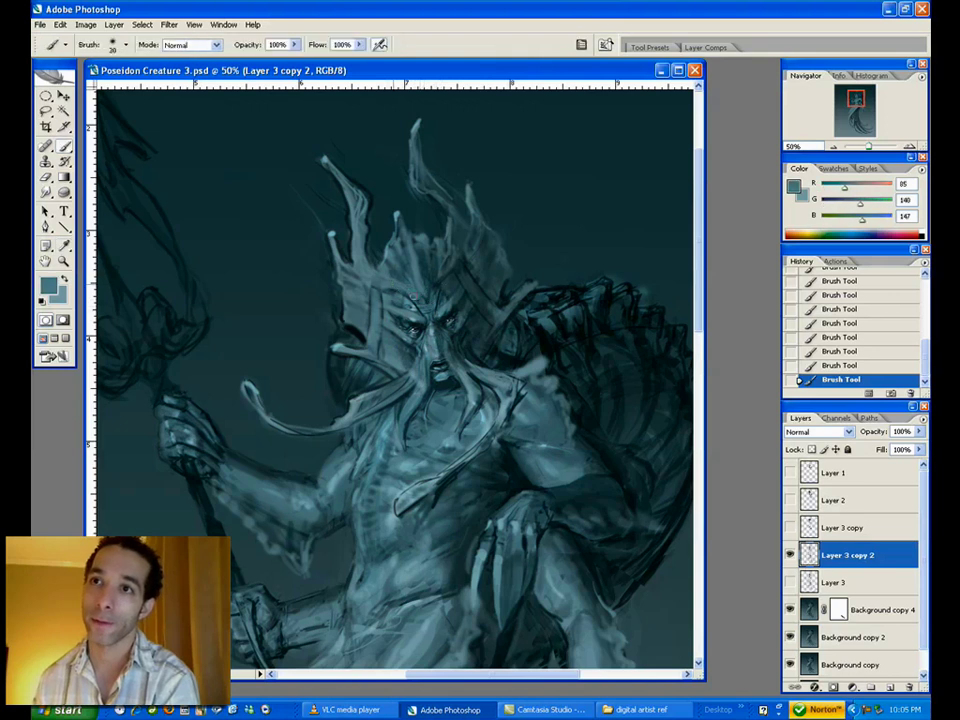
alt+click(422, 283)
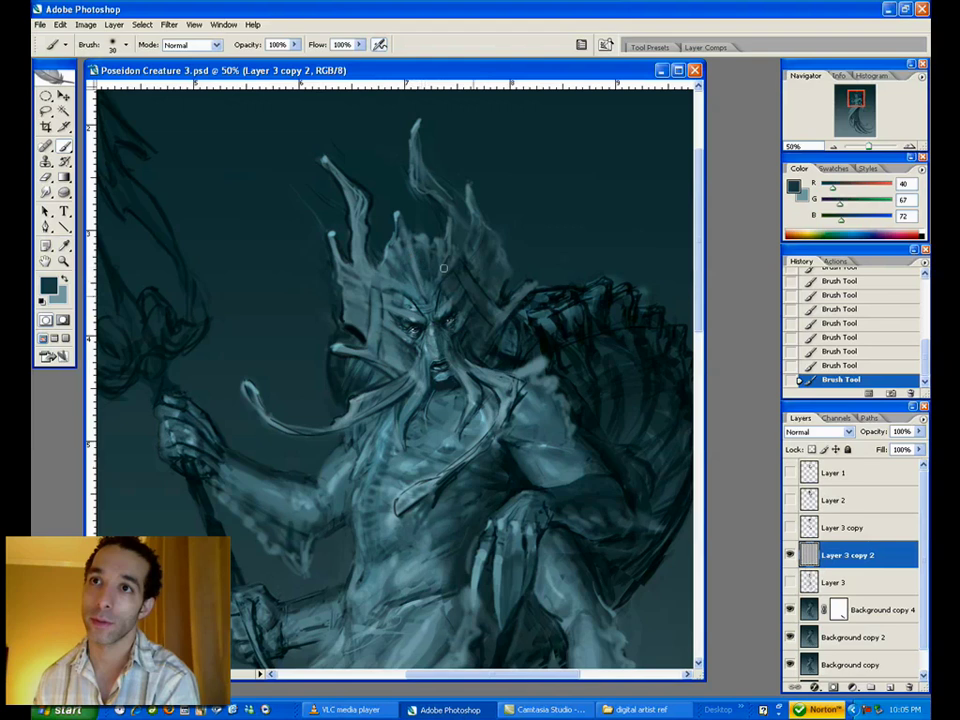
alt+click(457, 258)
alt+click(469, 262)
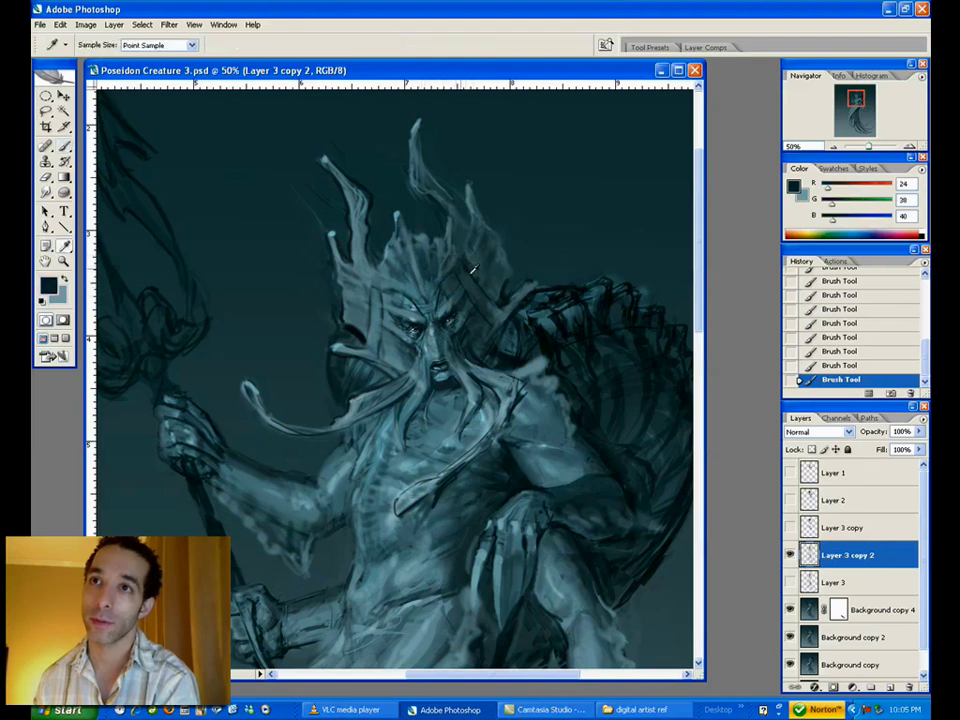
- Create a new layer above Layer 3 copy 2 and shade the shell-side forehead in RGB 24, 38, 40 with an enlarged brush
click(890, 687)
key(bracketright)
key(bracketright)
key(bracketright)
key(bracketright)
mouse_move(433, 256)
mouse_down()
mouse_move(442, 270)
mouse_move(452, 251)
mouse_move(449, 303)
mouse_move(465, 309)
mouse_up()
- Reduce the brush size and darken the shell side of the face from the eye down to the mouth tentacles
key(bracketleft)
key(bracketleft)
key(bracketleft)
key(bracketleft)
key(bracketleft)
key(bracketleft)
key(bracketleft)
key(bracketright)
mouse_move(463, 312)
mouse_down()
mouse_move(468, 306)
mouse_move(473, 329)
mouse_move(463, 373)
mouse_move(456, 363)
mouse_up()
- Enlarge the brush to 100 px and sample RGB 41, 63, 64 for toning the shell-side crest
key(bracketright)
key(bracketright)
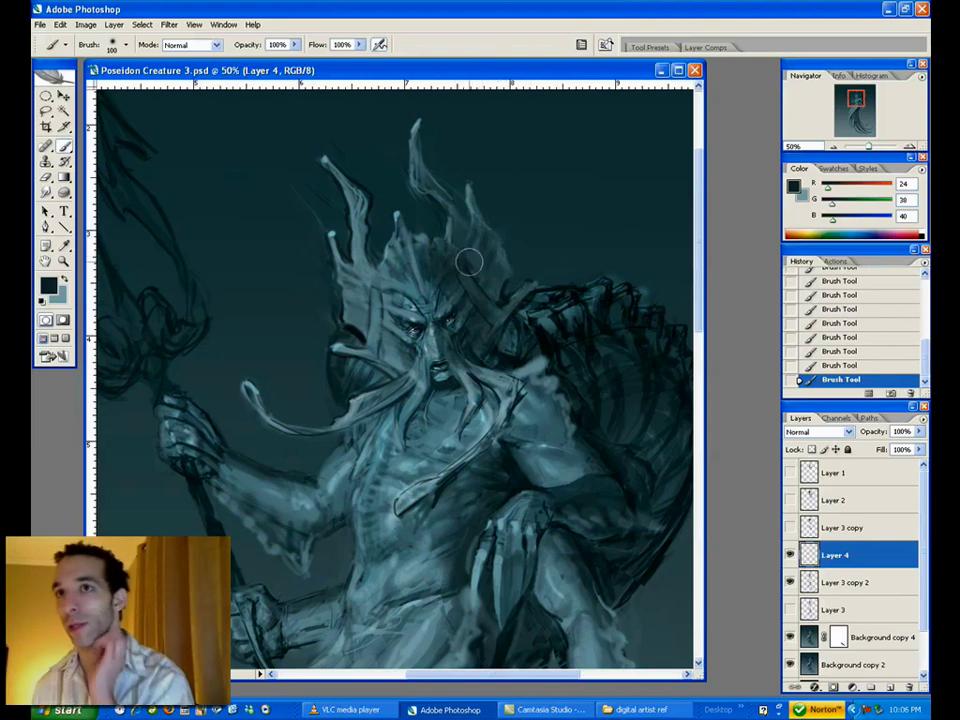
key(i)
click(490, 280)
key(b)
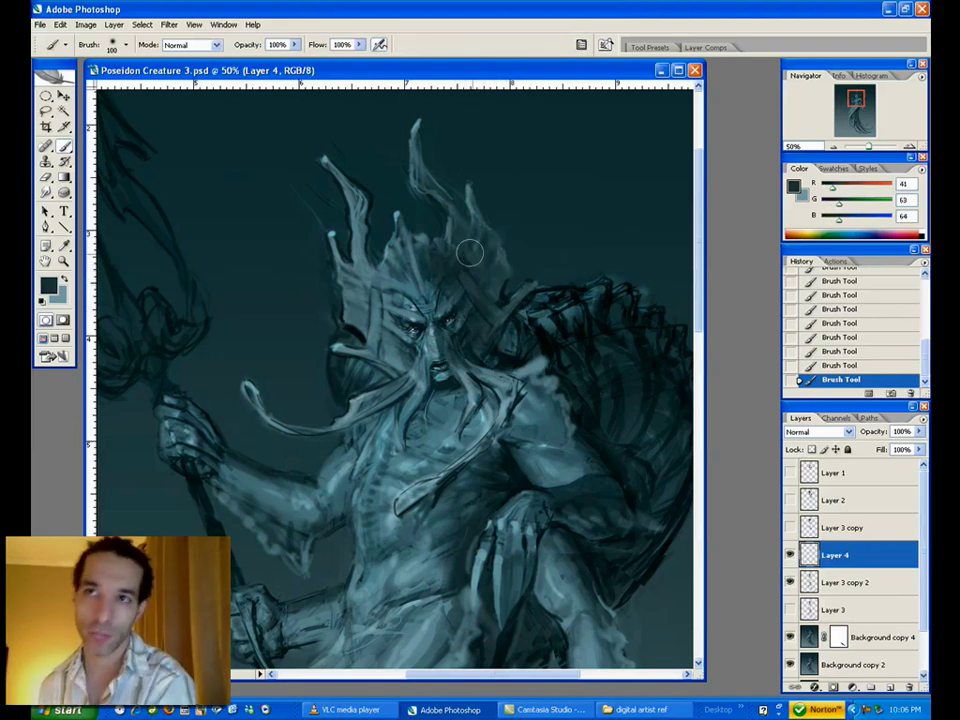
- Erase the excess shadow over the nose and brow on Layer 4 with a smaller eraser, then select Layer 3 copy 2
key(e)
key(bracketleft)
key(bracketleft)
key(bracketleft)
key(bracketleft)
key(bracketleft)
key(bracketleft)
key(bracketleft)
mouse_move(441, 342)
mouse_down()
mouse_move(430, 331)
mouse_move(438, 300)
mouse_up()
click(811, 585)
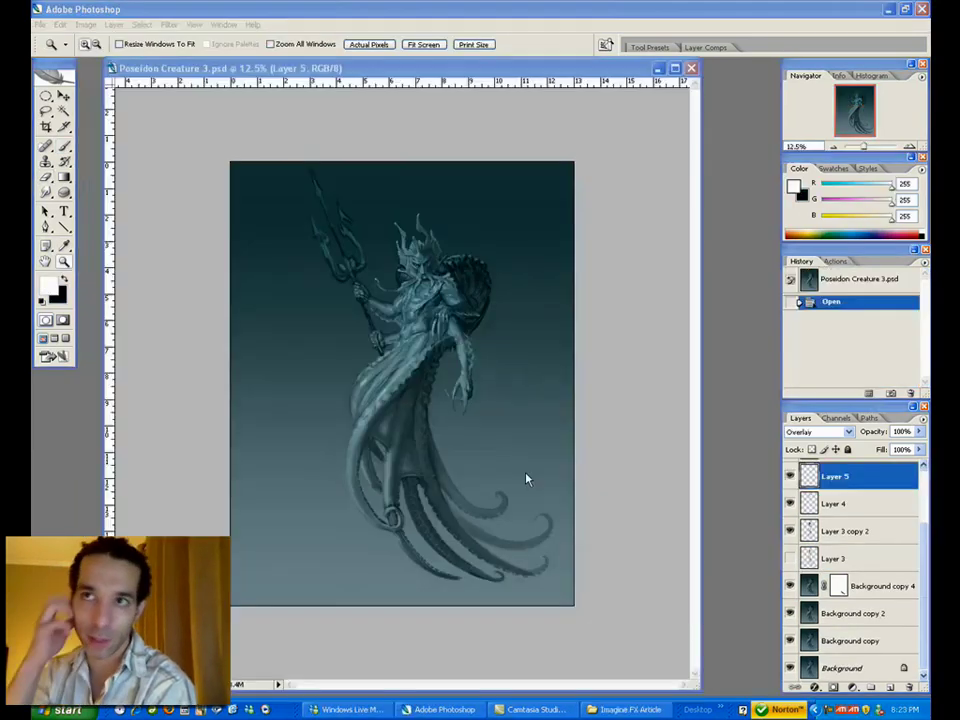
- Flatten all the painting's layers into a single background
click(114, 24)
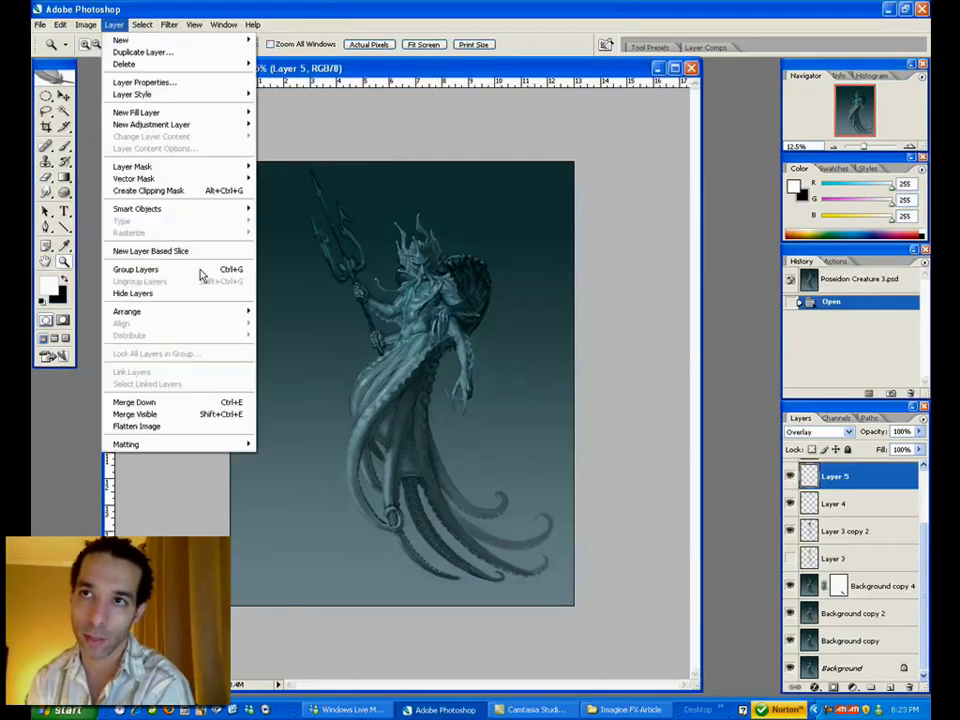
click(220, 426)
key(Return)
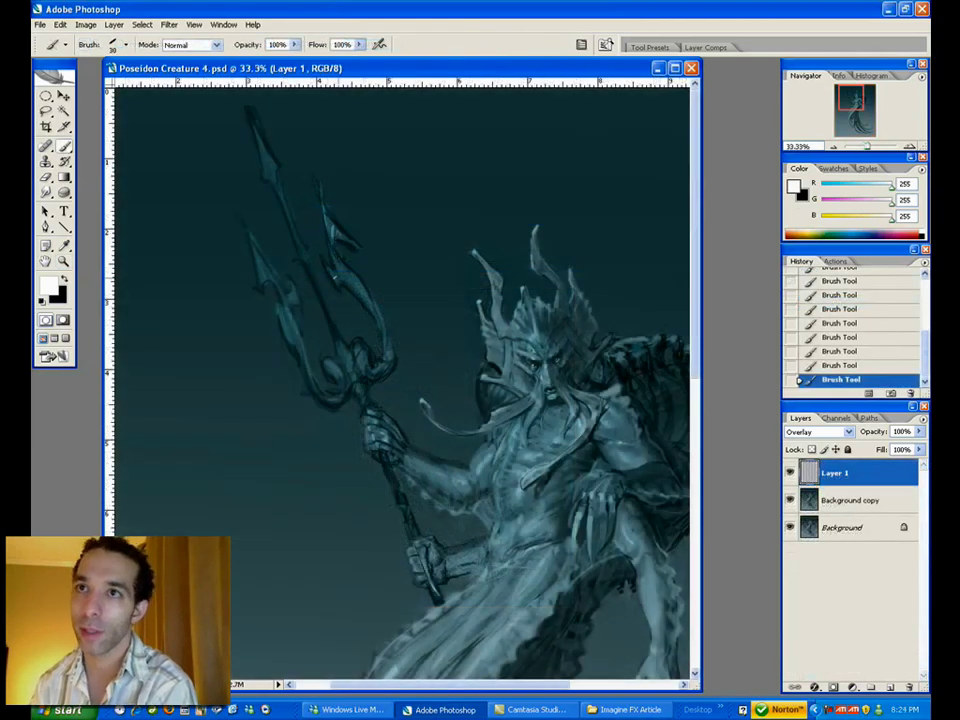
- Try Vivid Light and several other blending modes on the trident highlight layer, then return it to Overlay
click(818, 431)
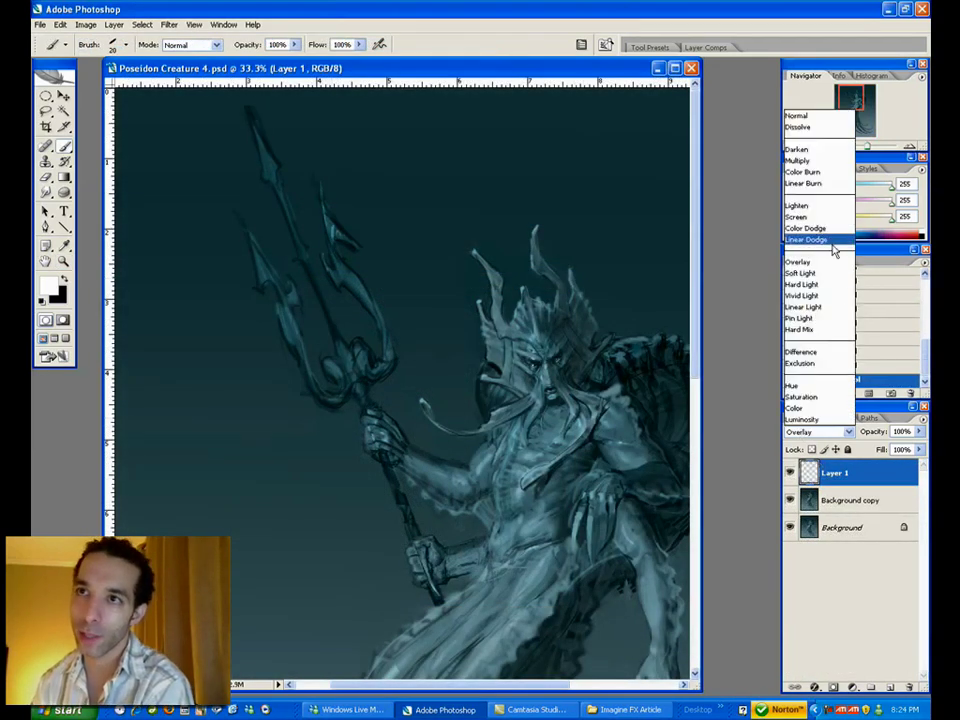
click(816, 296)
click(818, 431)
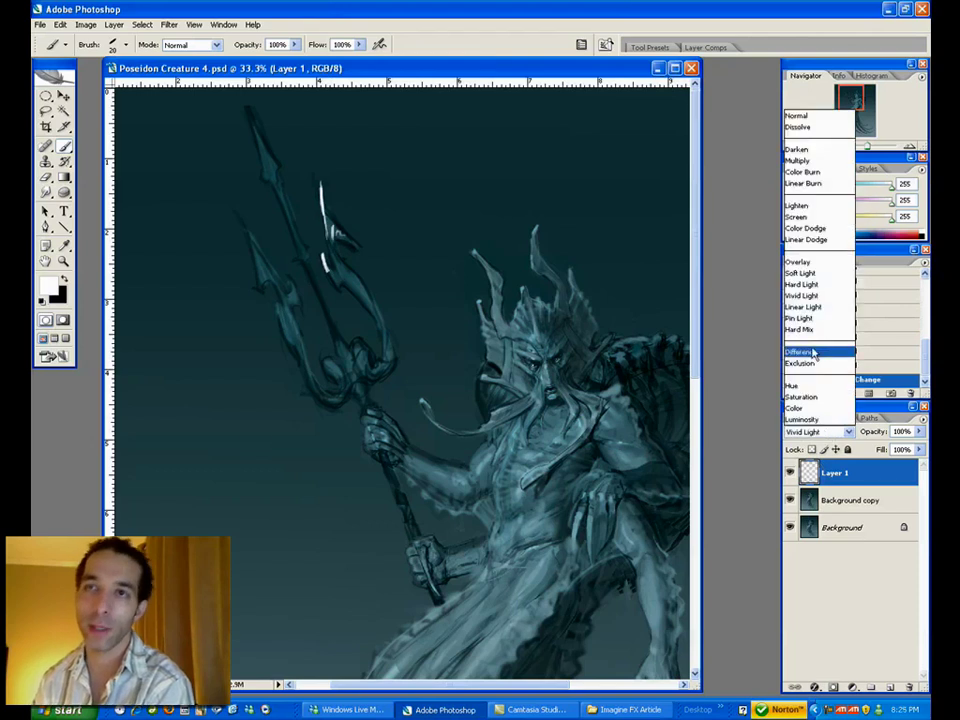
click(820, 283)
key(Down)
key(Down)
key(Down)
key(Down)
key(Up)
key(Up)
key(Up)
key(Up)
key(Up)
key(Up)
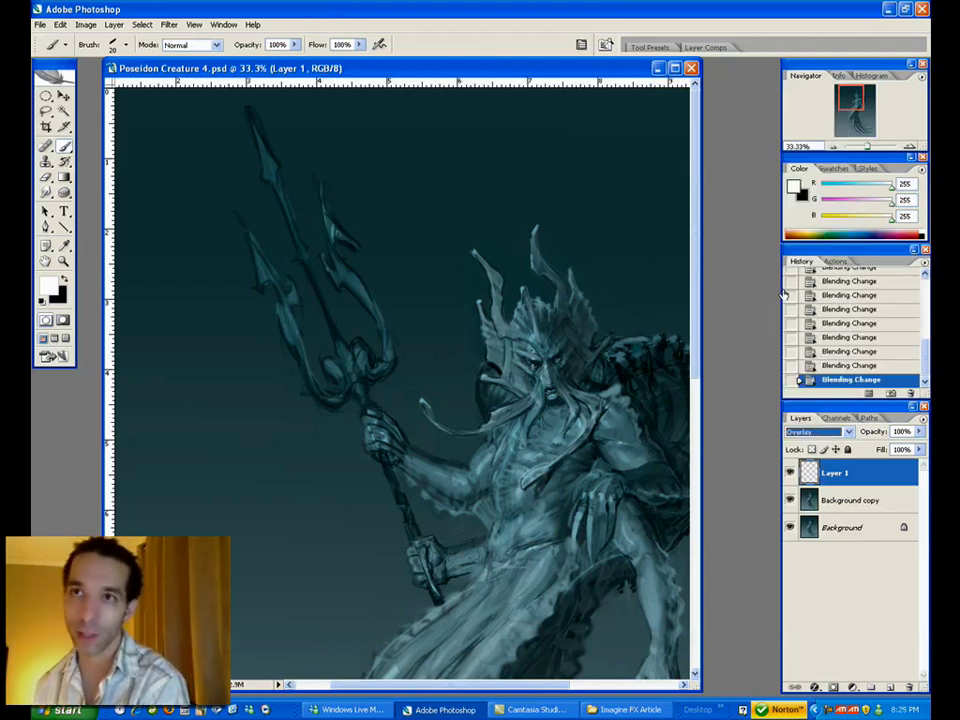
key(Up)
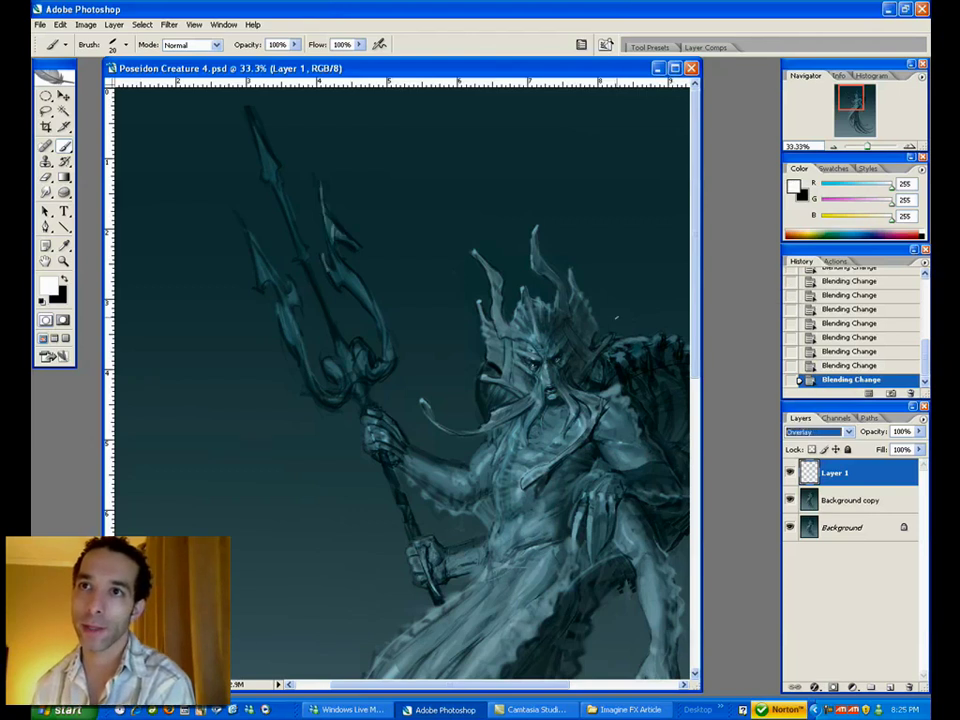
- Paint white highlights with a 20 px brush along the trident's prongs, barbs and curled base on the Overlay layer
drag(249, 228, 257, 252)
drag(250, 234, 260, 274)
mouse_move(255, 253)
mouse_down()
mouse_move(262, 276)
mouse_move(293, 294)
mouse_up()
drag(323, 206, 331, 235)
drag(255, 128, 267, 179)
drag(322, 357, 330, 364)
drag(354, 345, 359, 342)
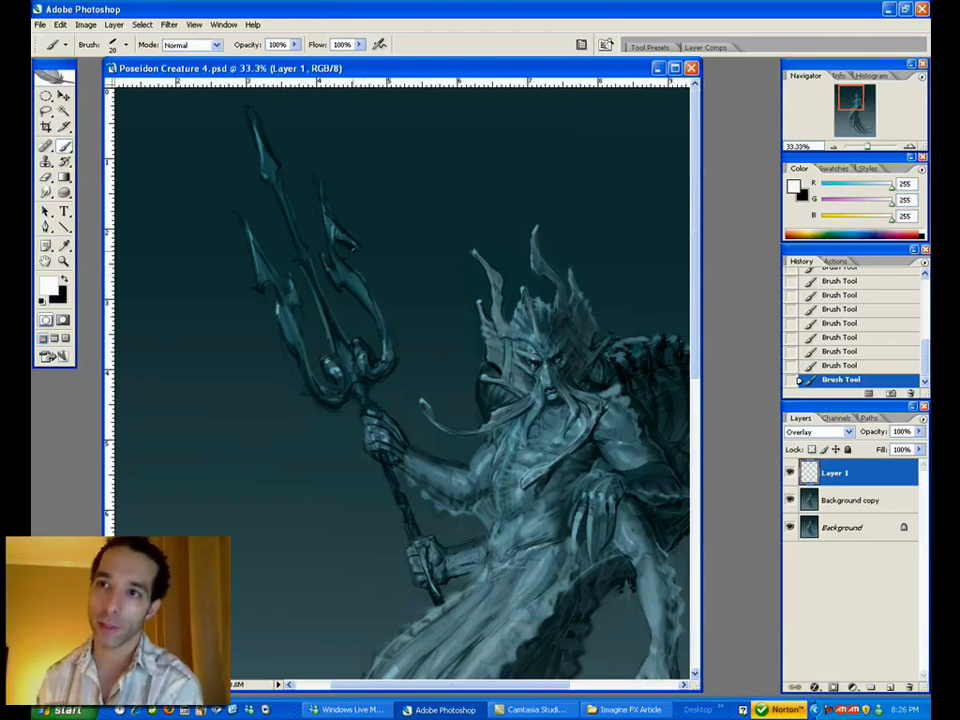
- Switch to black, shade the barb of the trident's outer prong and erase the excess beneath it
key(x)
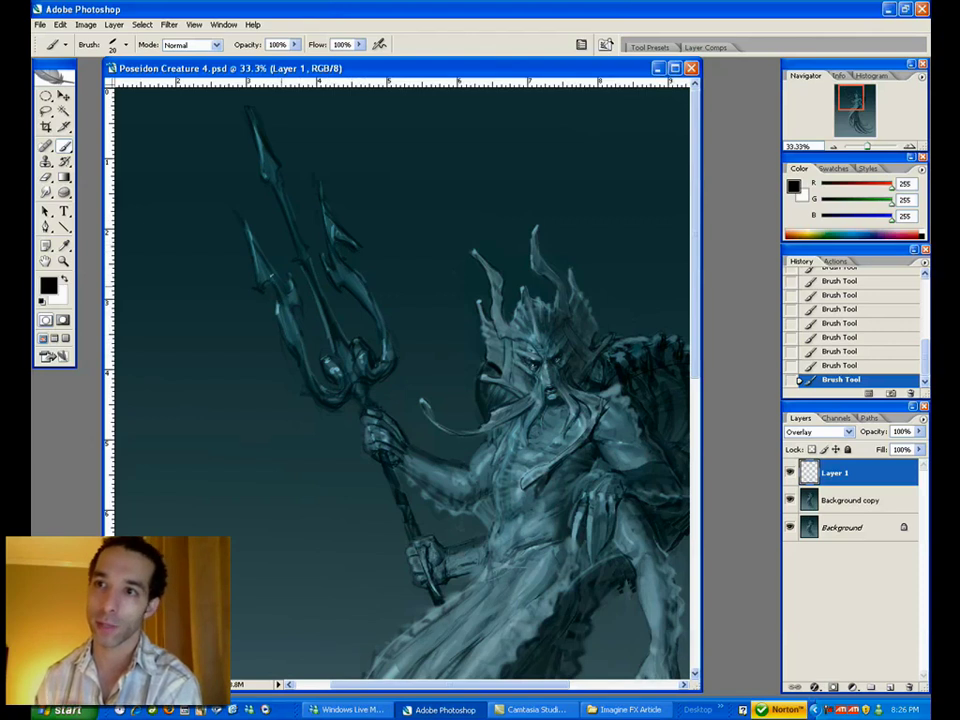
key(Tab)
key(Tab)
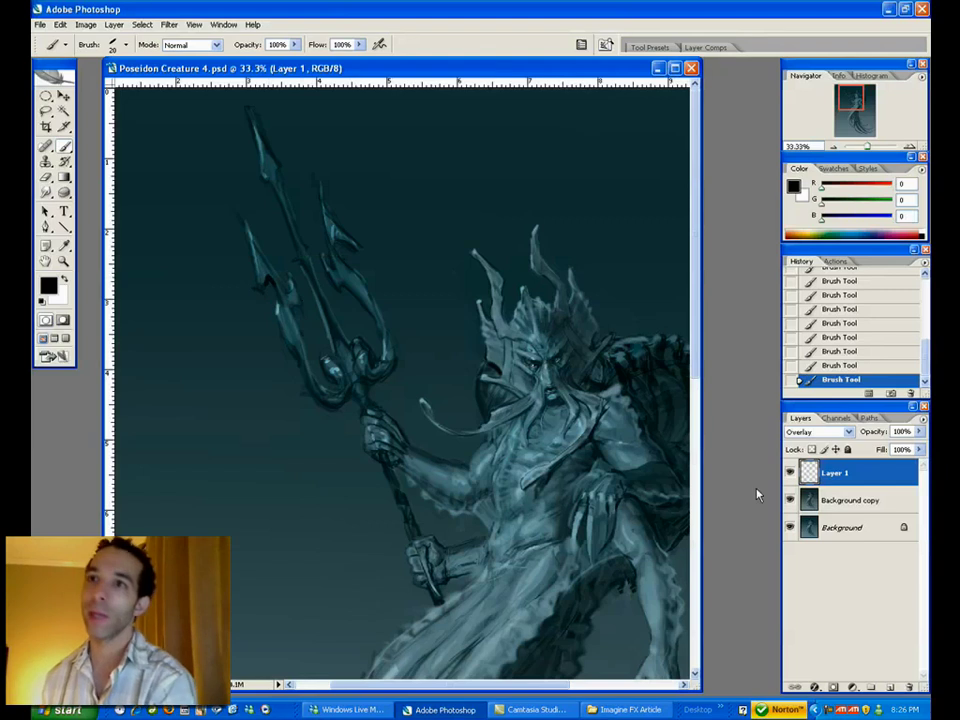
key(e)
drag(268, 284, 274, 292)
mouse_move(274, 290)
mouse_down()
mouse_move(279, 298)
mouse_move(271, 284)
mouse_up()
- Darken the outer prong's shaft with black strokes and add a white highlight to its barb
key(b)
drag(266, 279, 291, 343)
drag(280, 312, 290, 338)
key(x)
drag(264, 268, 270, 275)
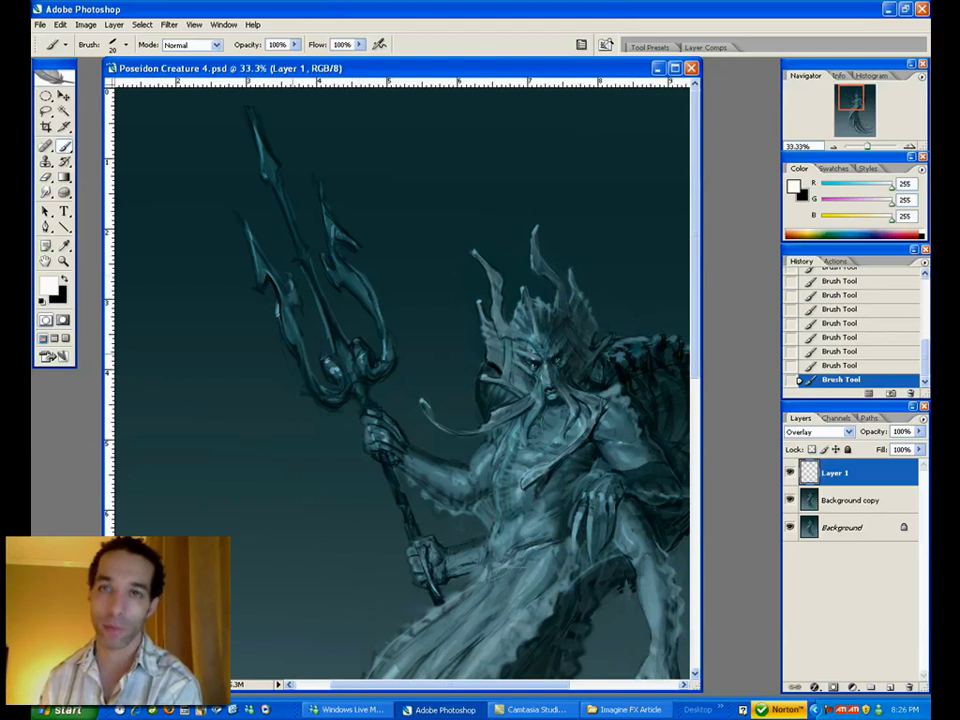
- Add black shading to the outer prong, clean its inner edge with a 70 then 41 px eraser, and undo the last erasure
key(x)
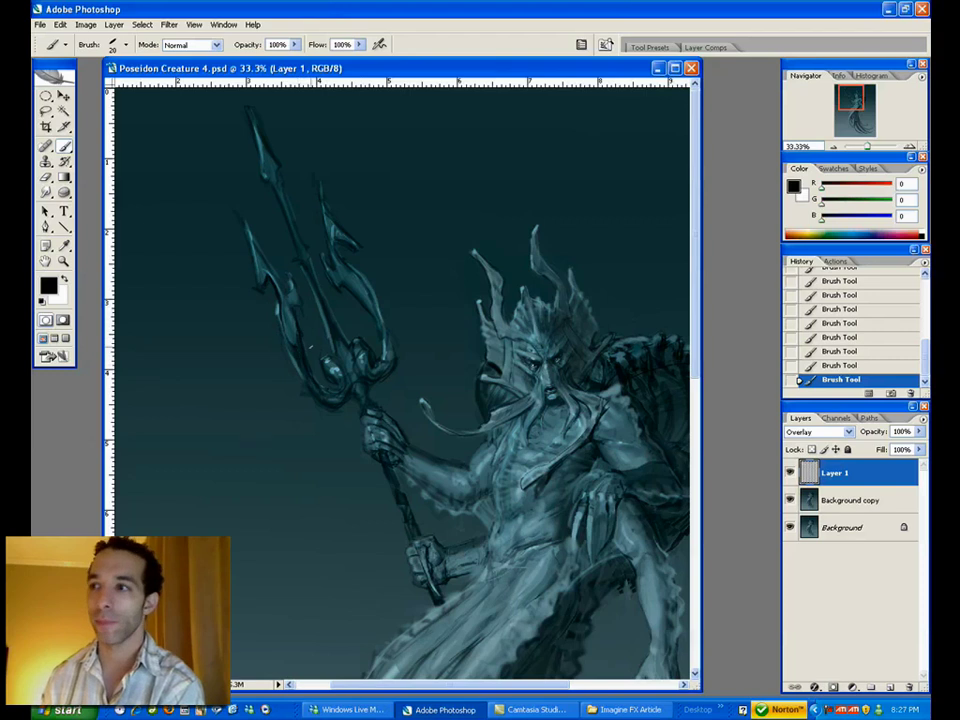
key(x)
key(e)
drag(308, 346, 308, 332)
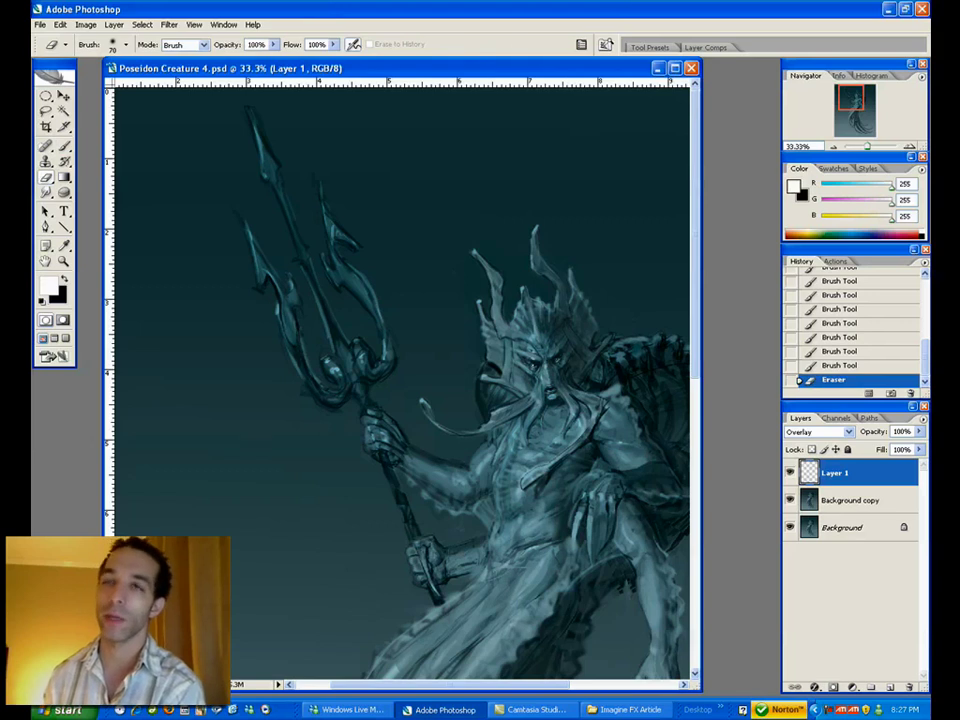
key(bracketleft)
key(bracketleft)
key(bracketleft)
drag(303, 340, 292, 298)
click(628, 268)
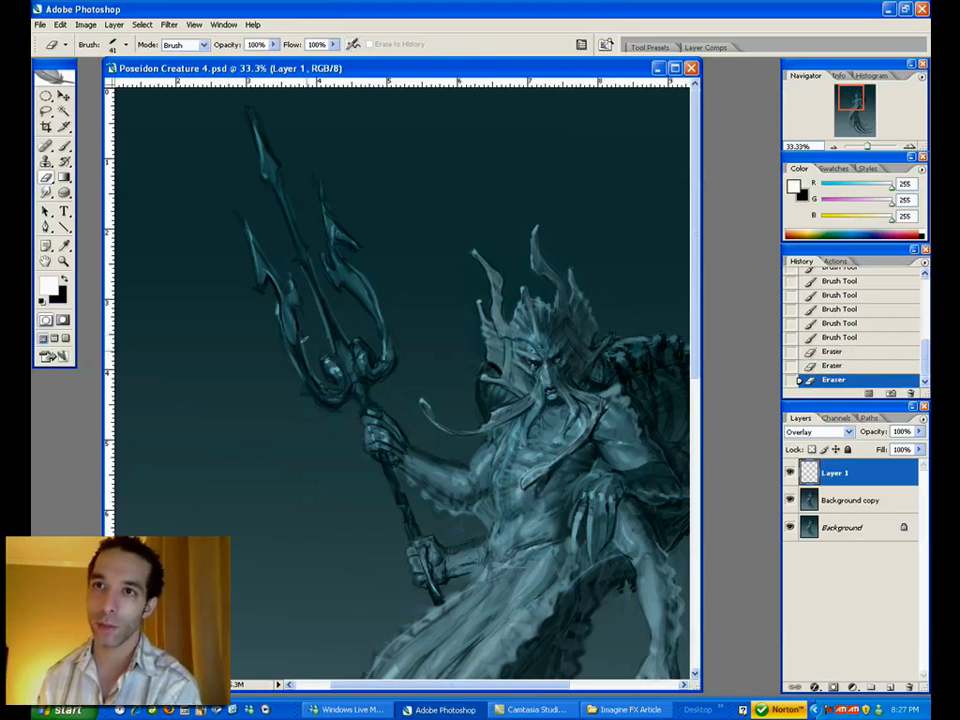
click(625, 254)
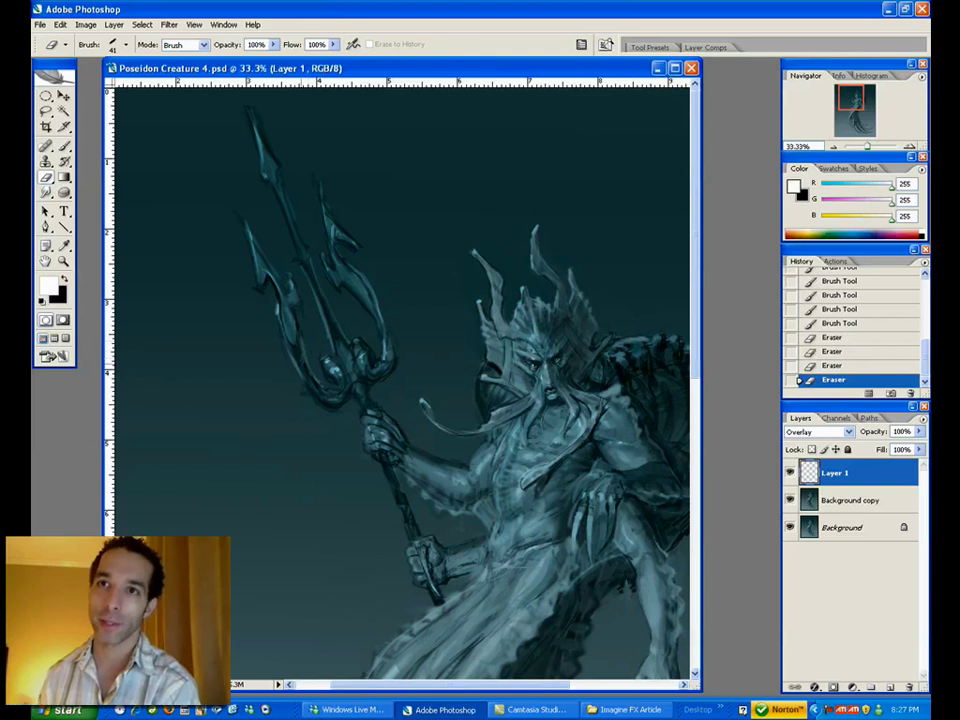
key(ctrl+z)
key(b)
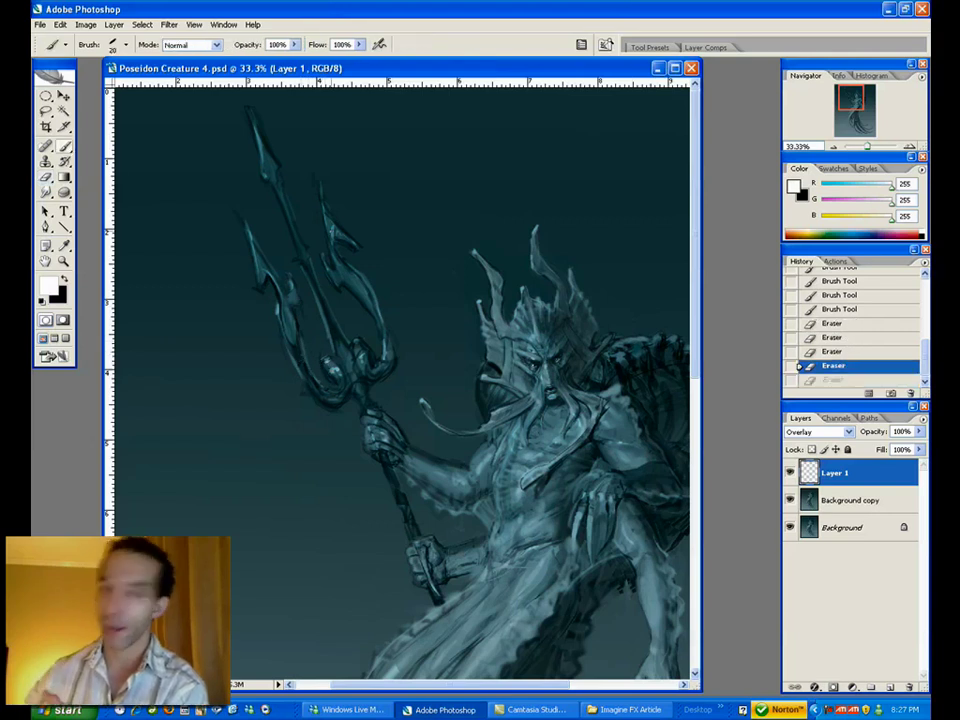
- Erase part of the inner prong's shading and paint 20 px white highlights along the inner prong and central spike
key(e)
drag(333, 230, 320, 265)
key(b)
drag(320, 188, 326, 212)
drag(322, 196, 334, 236)
drag(328, 218, 340, 240)
drag(278, 185, 293, 232)
drag(282, 204, 302, 262)
drag(262, 155, 268, 177)
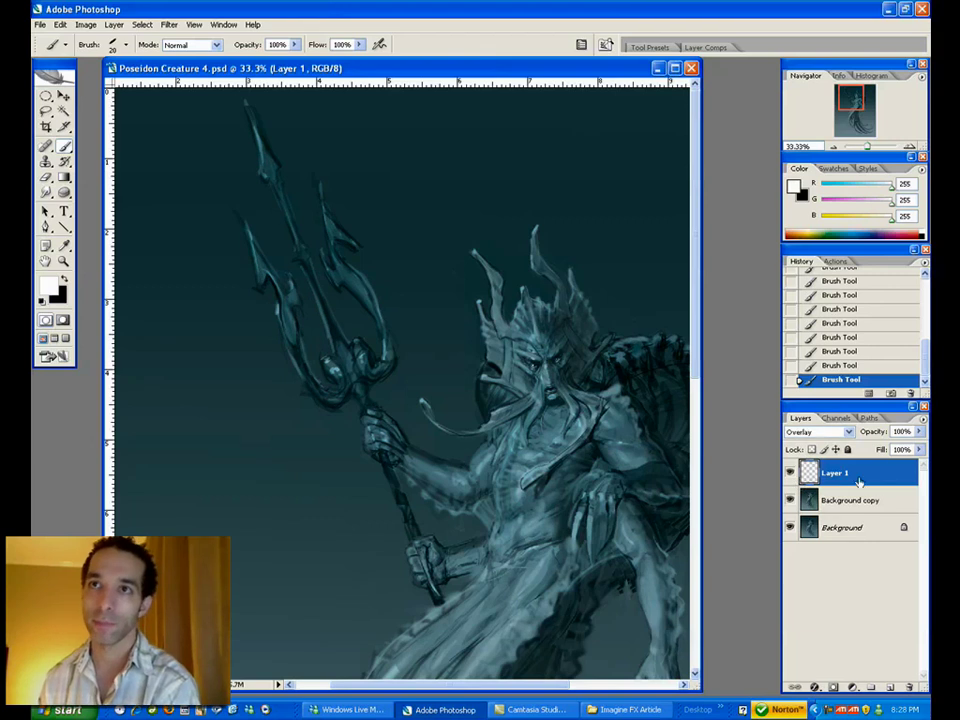
- Duplicate the trident's Overlay layer, revert a trial merge of the two, and lower the copy's opacity
drag(851, 482, 890, 687)
key(ctrl+e)
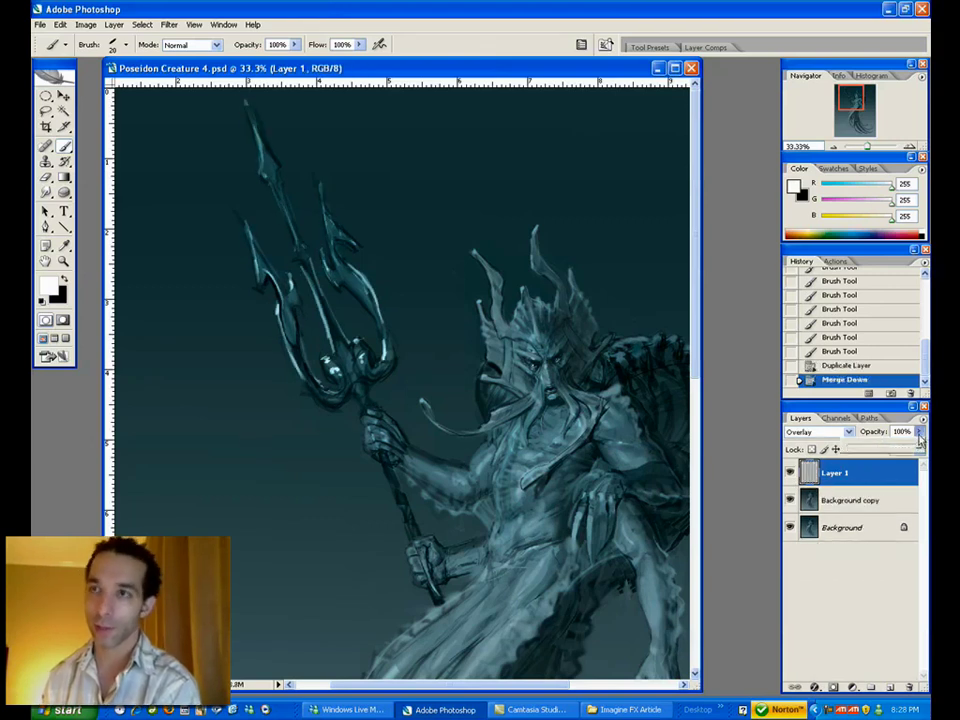
click(862, 365)
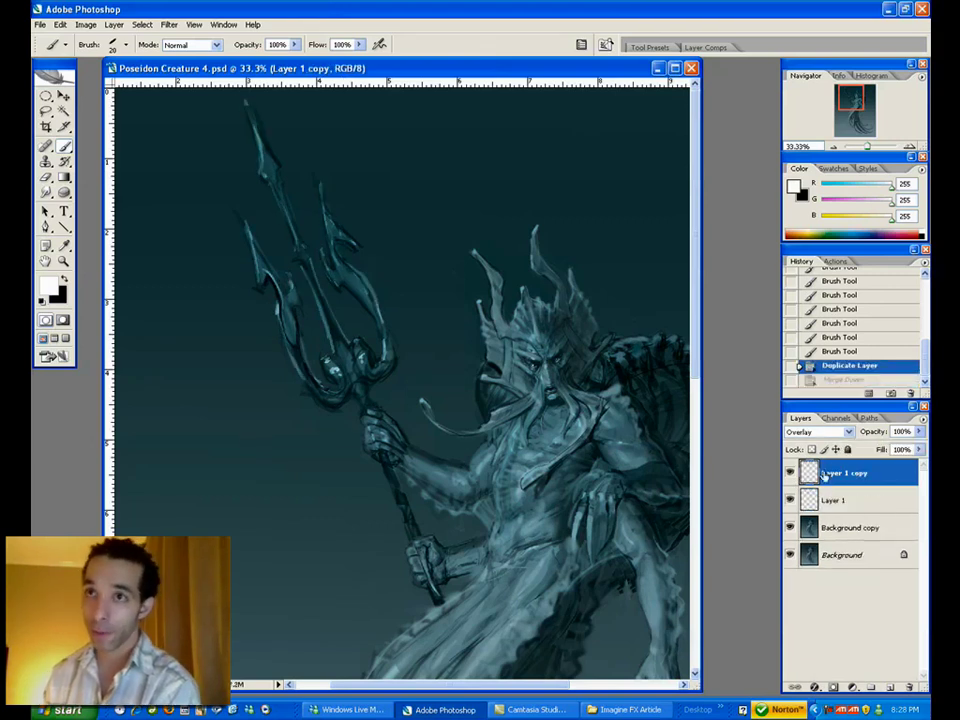
click(918, 431)
drag(915, 449, 877, 452)
- Retouch the white highlight on the trident's curled base, erase excess overlay with a 41 px eraser, and select Layer 1
click(834, 481)
drag(327, 360, 336, 375)
key(e)
mouse_move(618, 253)
mouse_down()
mouse_move(672, 250)
mouse_move(672, 210)
mouse_up()
click(829, 502)
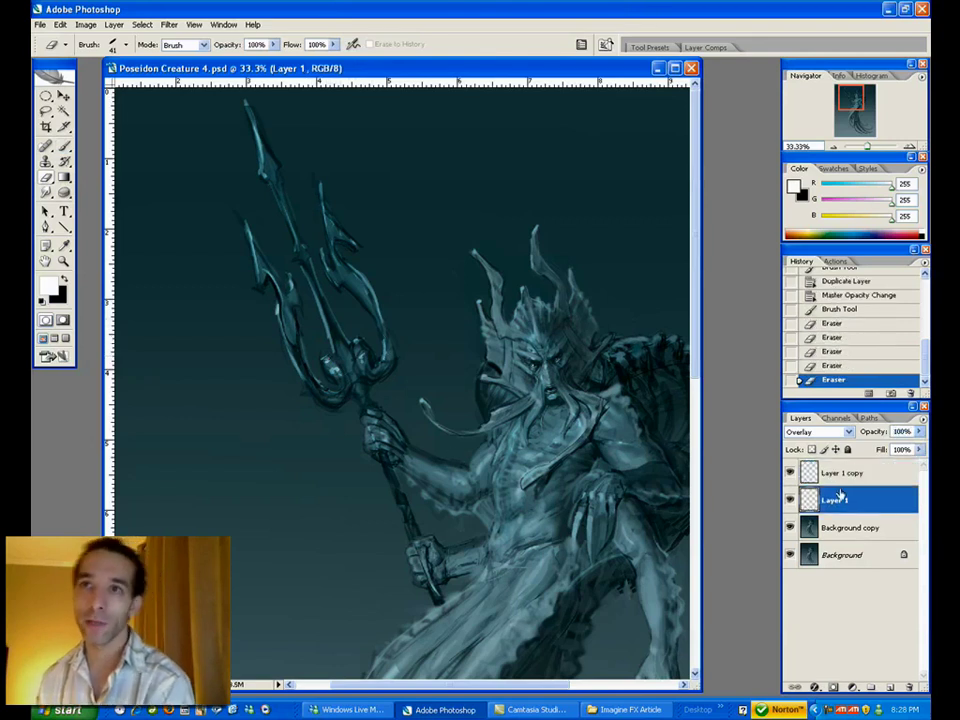
- Merge both Overlay highlight layers down into Background copy
key(ctrl+e)
click(842, 472)
key(ctrl+e)
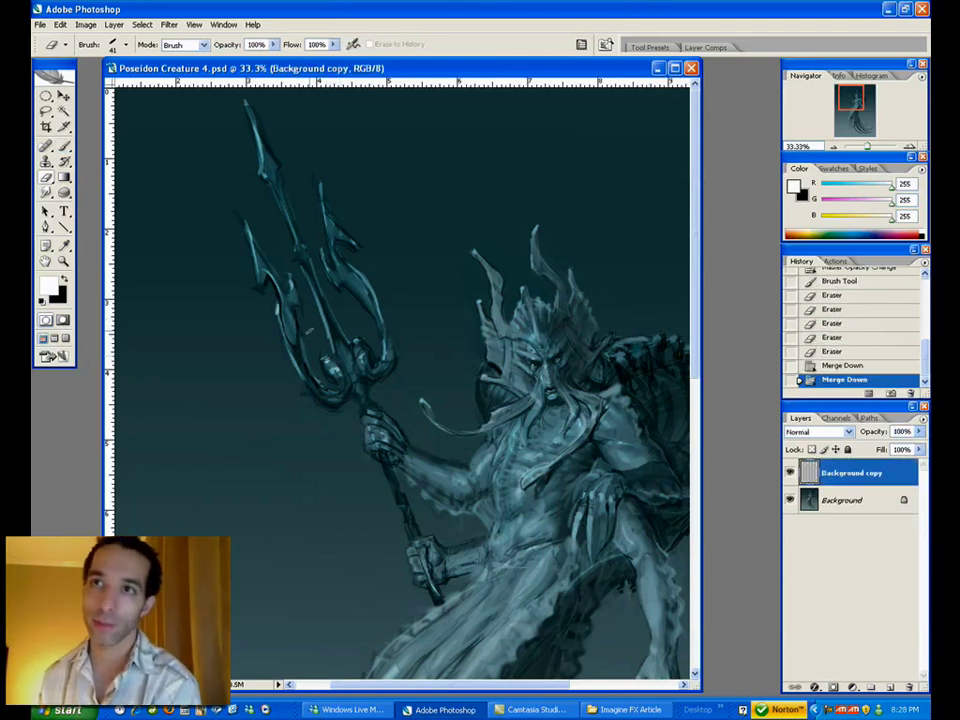
- Sample the tone beside the outer prong and repaint the prong's inner edge down to the curled base
key(b)
alt+click(312, 336)
drag(296, 312, 301, 328)
drag(299, 315, 303, 333)
drag(301, 321, 307, 363)
drag(604, 211, 648, 211)
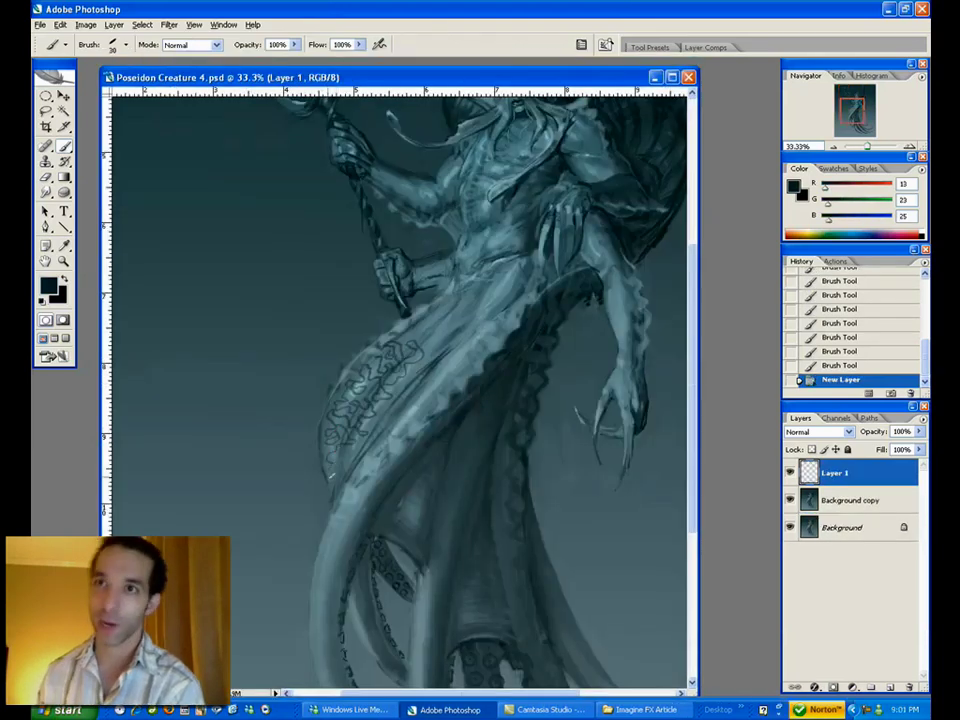
- Draw a winding line pattern over the waist drape and belly on Layer 1 in RGB 13, 23, 25 at 30 px
drag(322, 446, 325, 462)
mouse_move(402, 414)
mouse_down()
mouse_move(426, 388)
mouse_move(432, 321)
mouse_move(432, 393)
mouse_move(396, 430)
mouse_up()
mouse_move(478, 352)
mouse_down()
mouse_move(447, 343)
mouse_move(457, 313)
mouse_move(475, 321)
mouse_move(525, 265)
mouse_move(467, 278)
mouse_up()
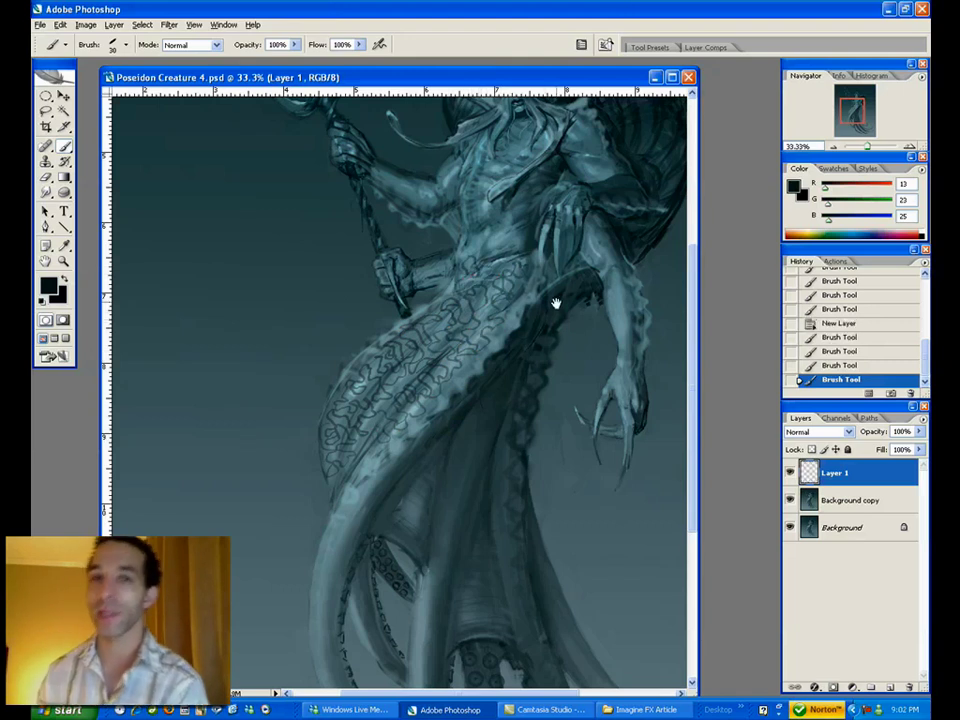
key(ctrl+z)
drag(528, 287, 493, 382)
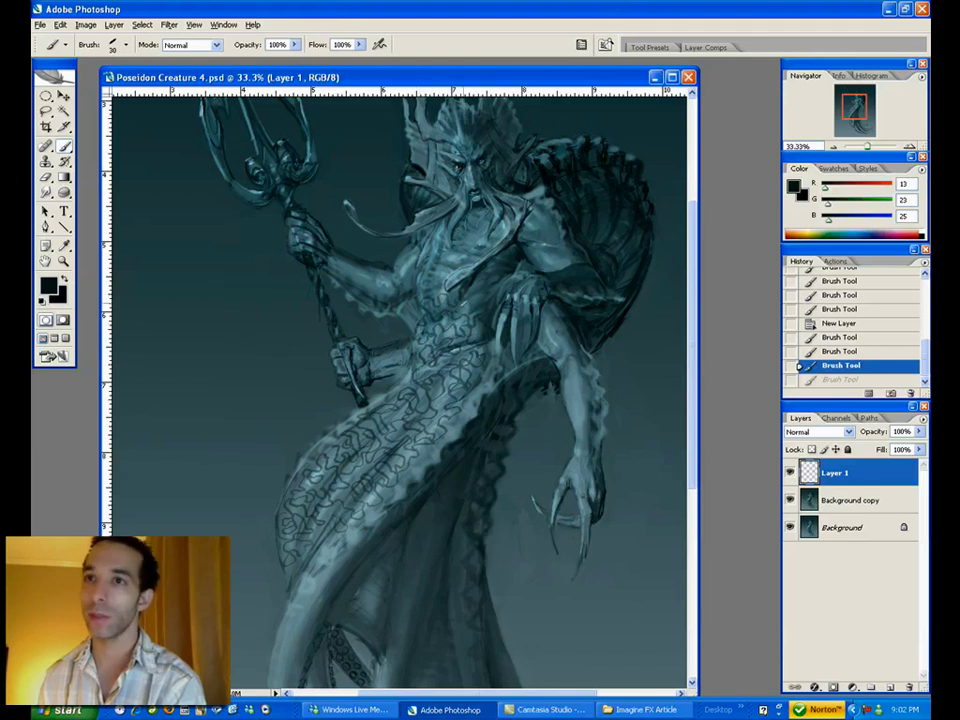
key(ctrl+z)
- Close the Windows Live window and exit its background program in the system notification area
right_click(329, 712)
click(374, 707)
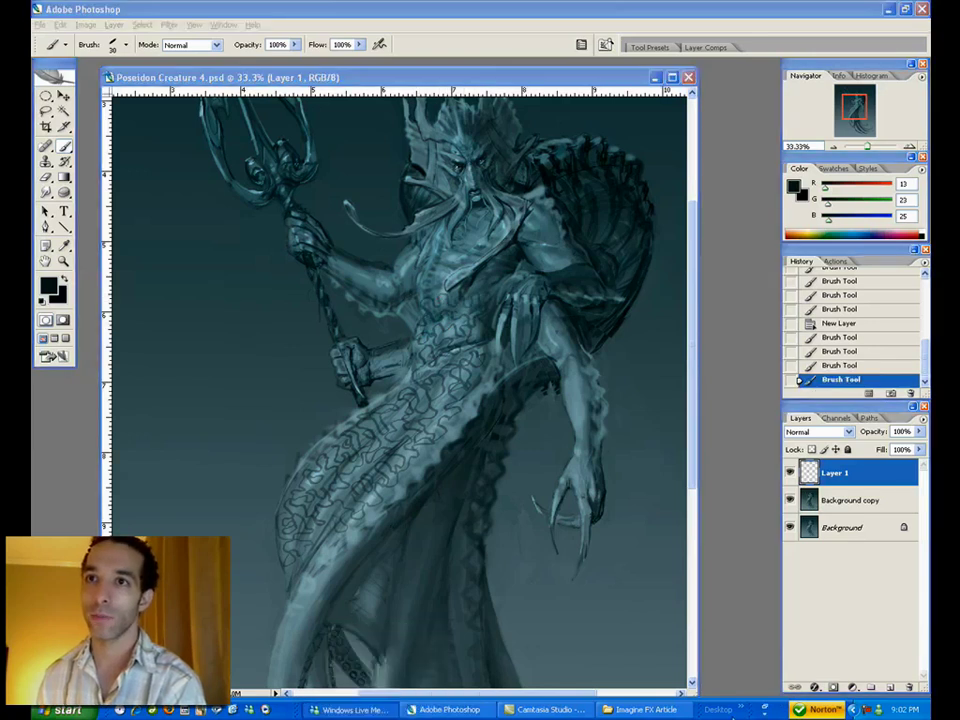
right_click(881, 711)
click(850, 703)
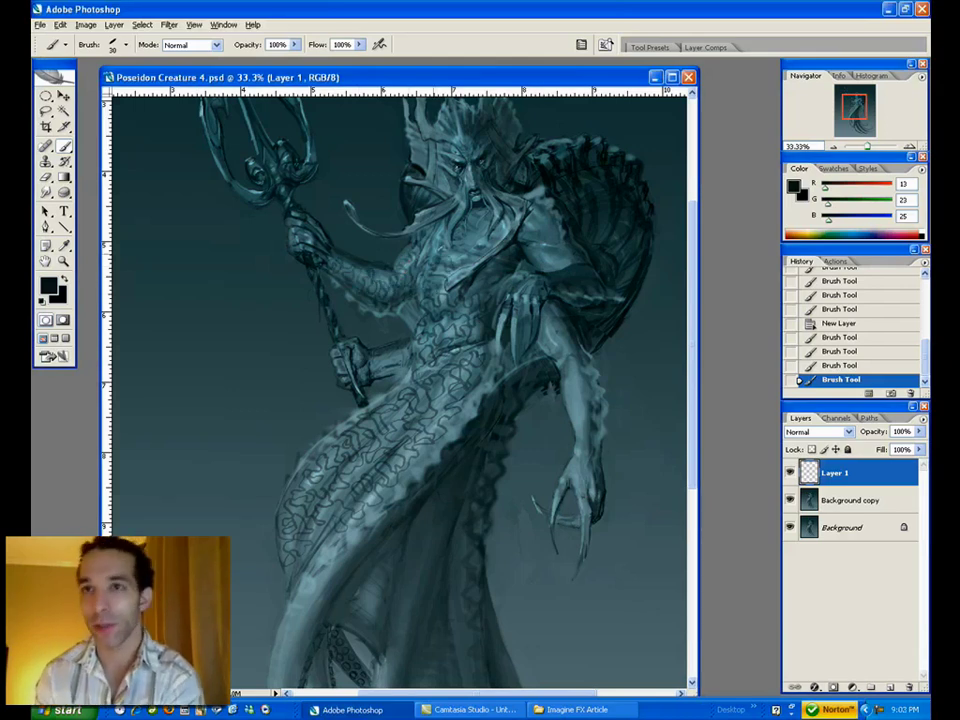
- Draw the winding line pattern over the chest, upper arm and lowered forearm on Layer 1 in RGB 13, 23, 25 at 30 px
mouse_move(489, 239)
mouse_down()
mouse_move(493, 250)
mouse_move(555, 235)
mouse_move(547, 265)
mouse_up()
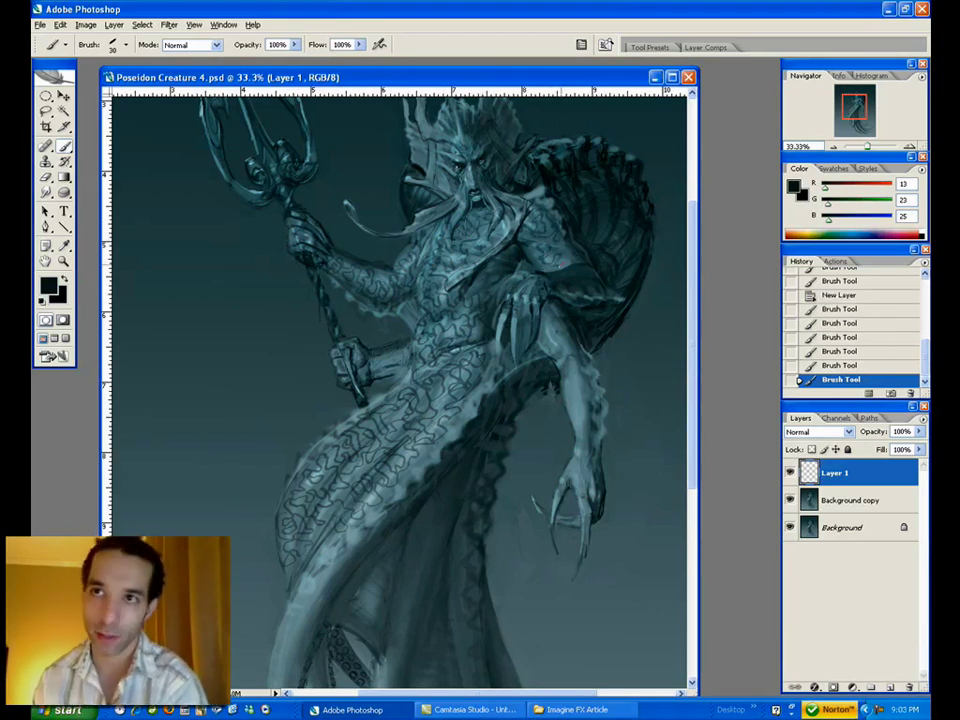
mouse_move(555, 309)
mouse_down()
mouse_move(555, 346)
mouse_move(572, 361)
mouse_up()
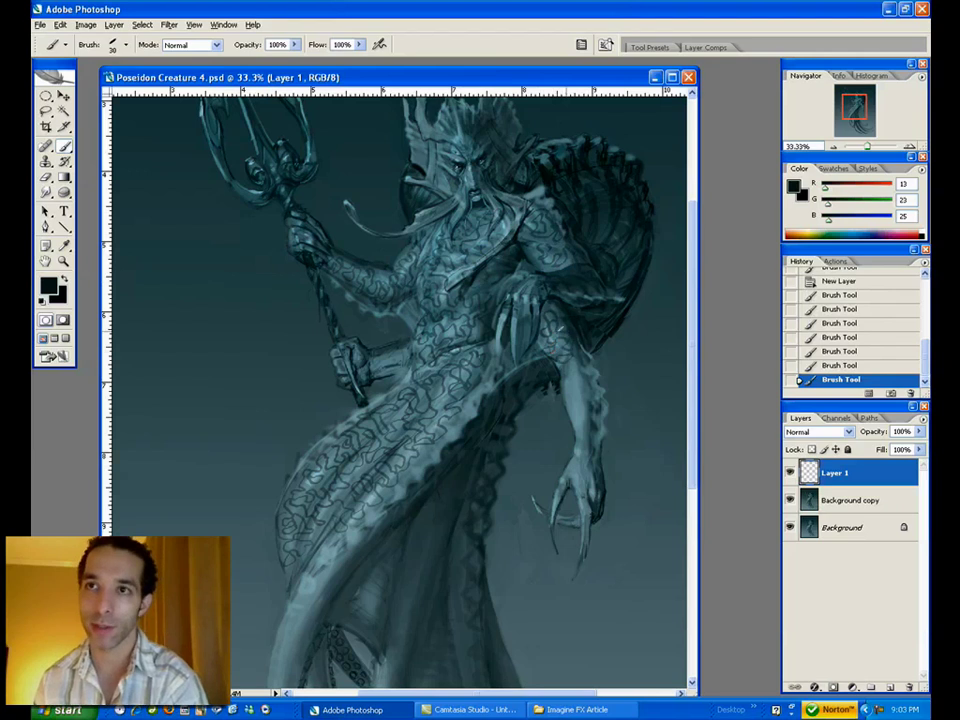
drag(603, 205, 640, 201)
drag(470, 456, 460, 478)
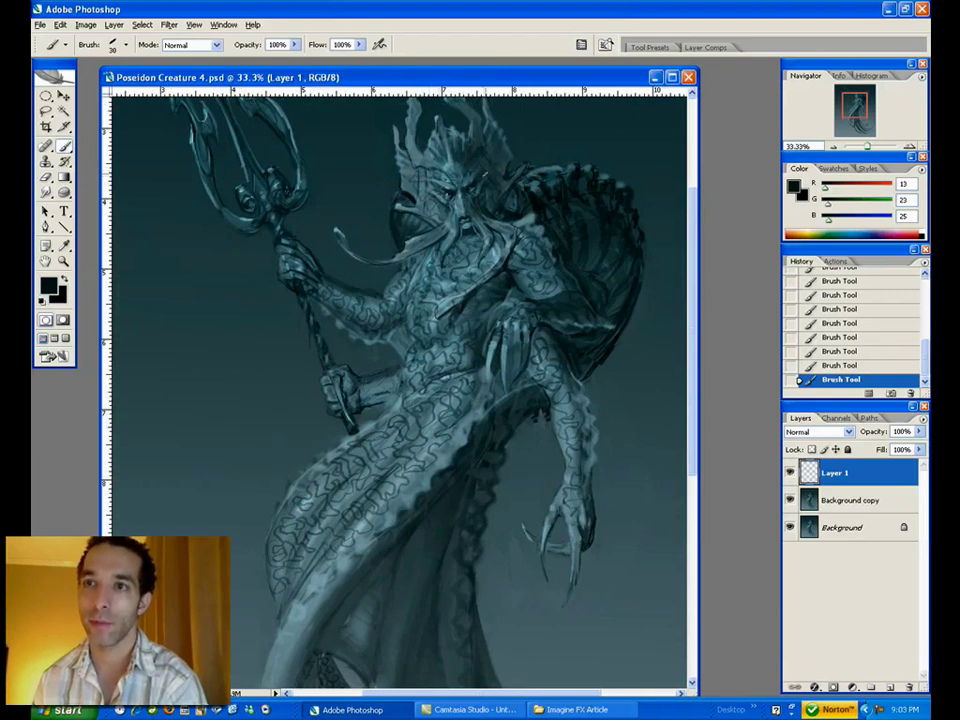
- Draw the winding pattern down the outer and central tentacles, erasing and redrawing it on the central tentacle's lower part
scroll(448, 420, down, 5)
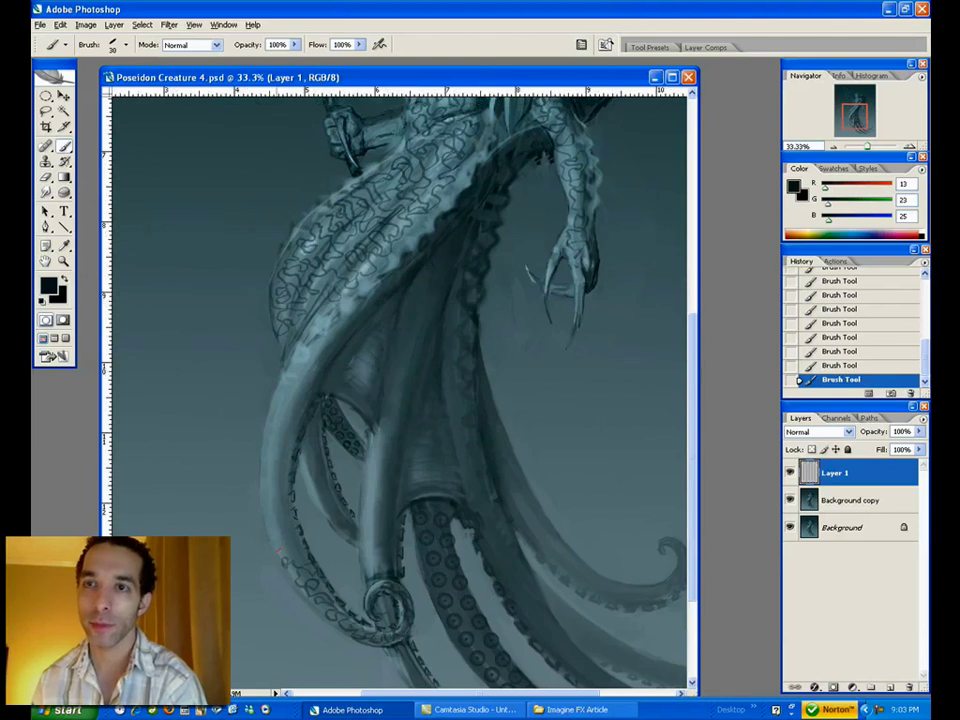
mouse_move(275, 537)
mouse_down()
mouse_move(272, 499)
mouse_move(284, 455)
mouse_up()
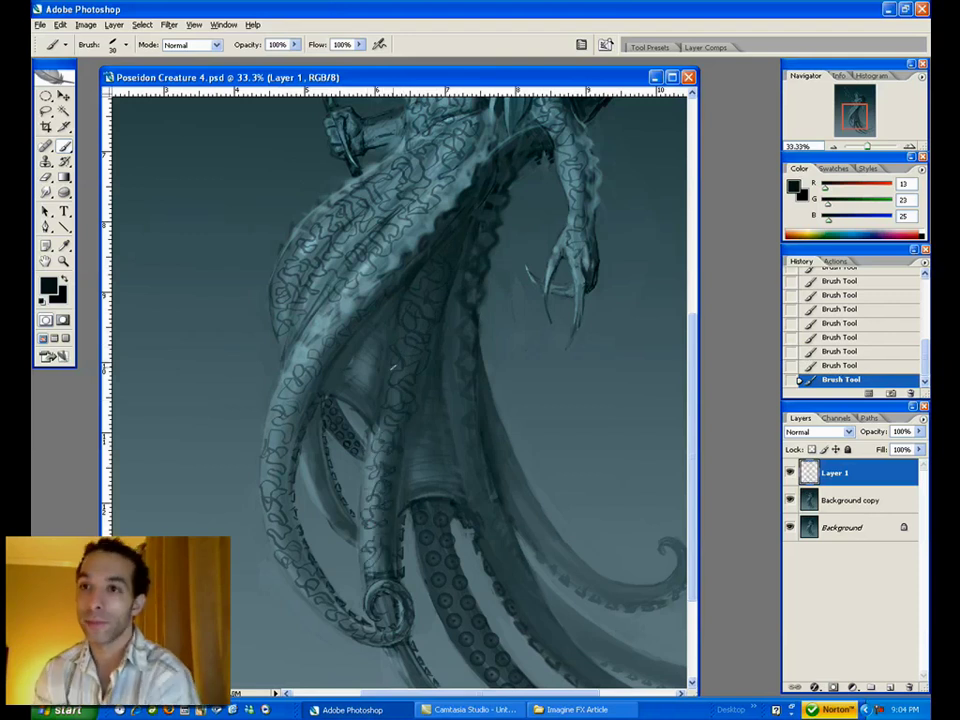
key(e)
drag(387, 430, 395, 455)
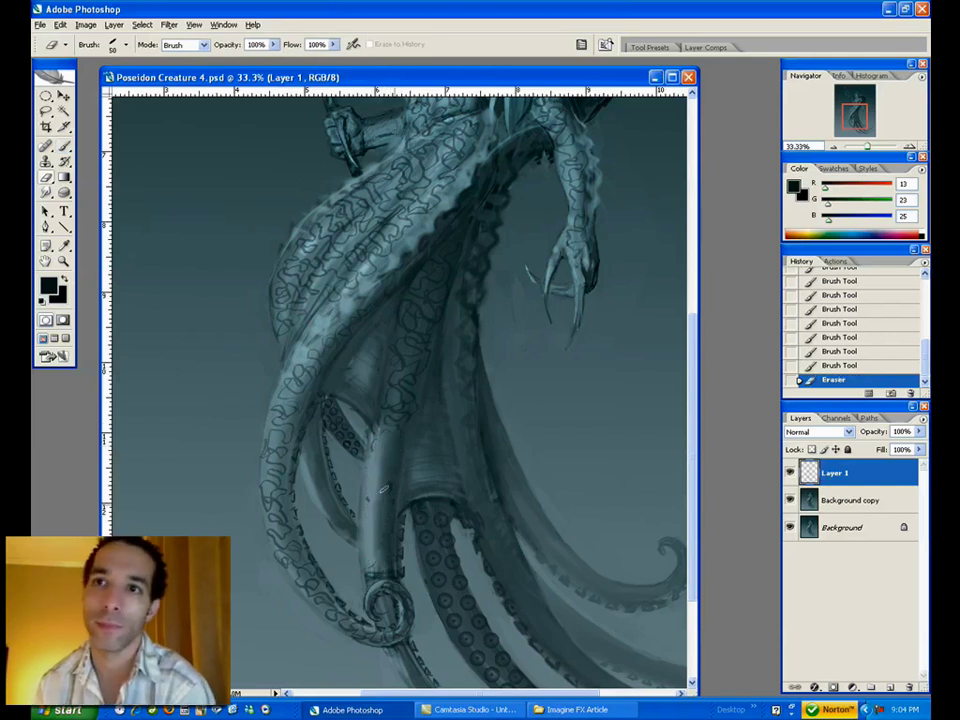
key(b)
drag(402, 416, 363, 480)
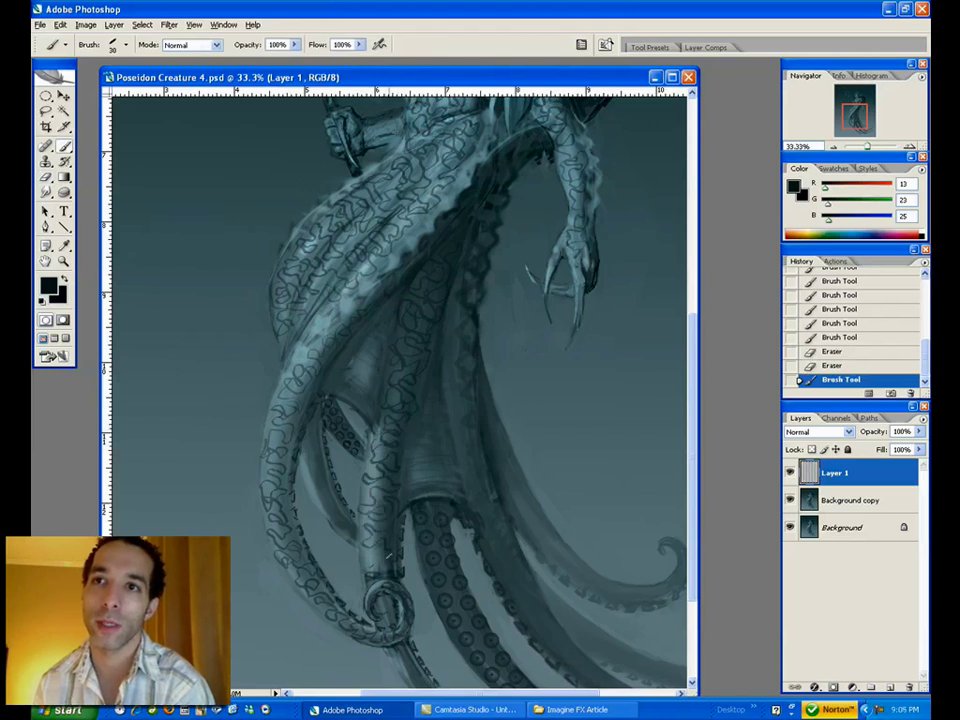
drag(384, 548, 369, 562)
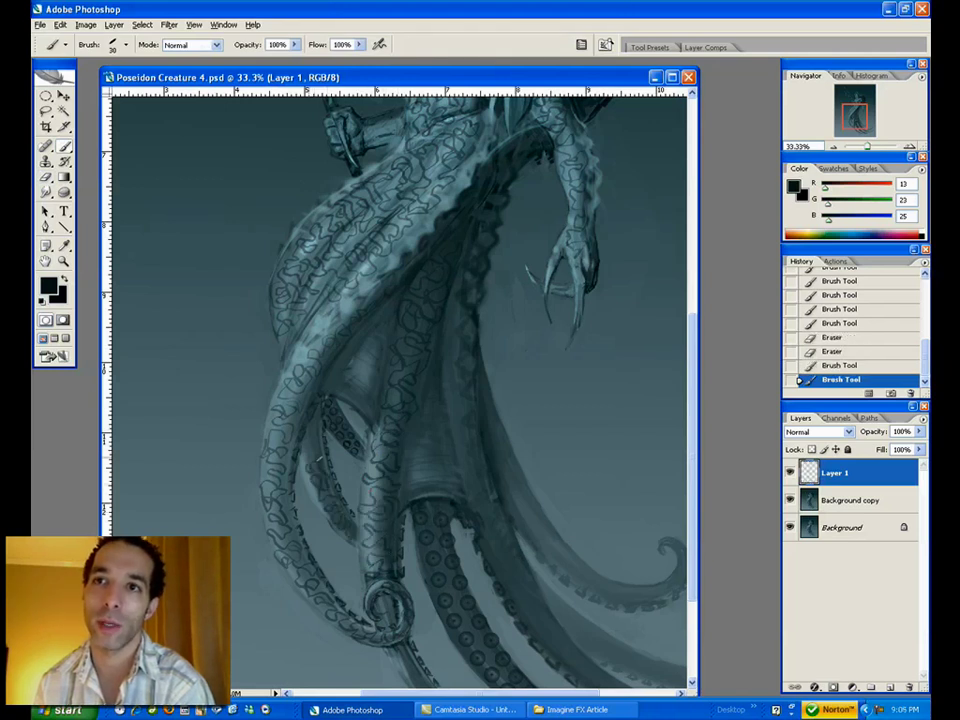
- Extend the winding pattern over the small inner tentacle, the webbing between the tentacles and the trailing tentacles
drag(309, 429, 320, 412)
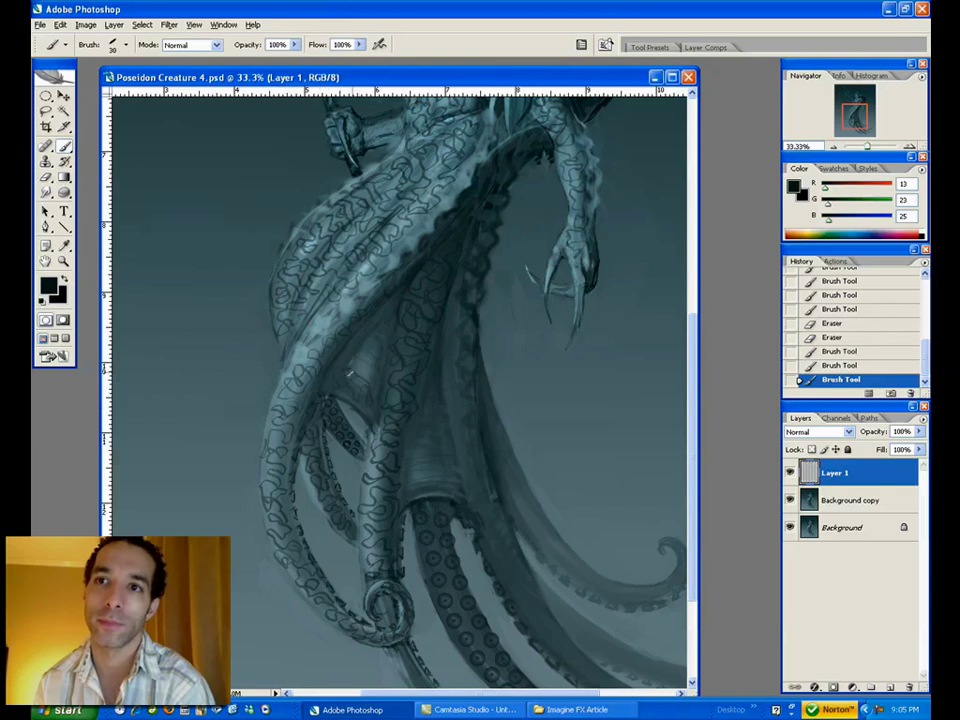
drag(392, 315, 404, 342)
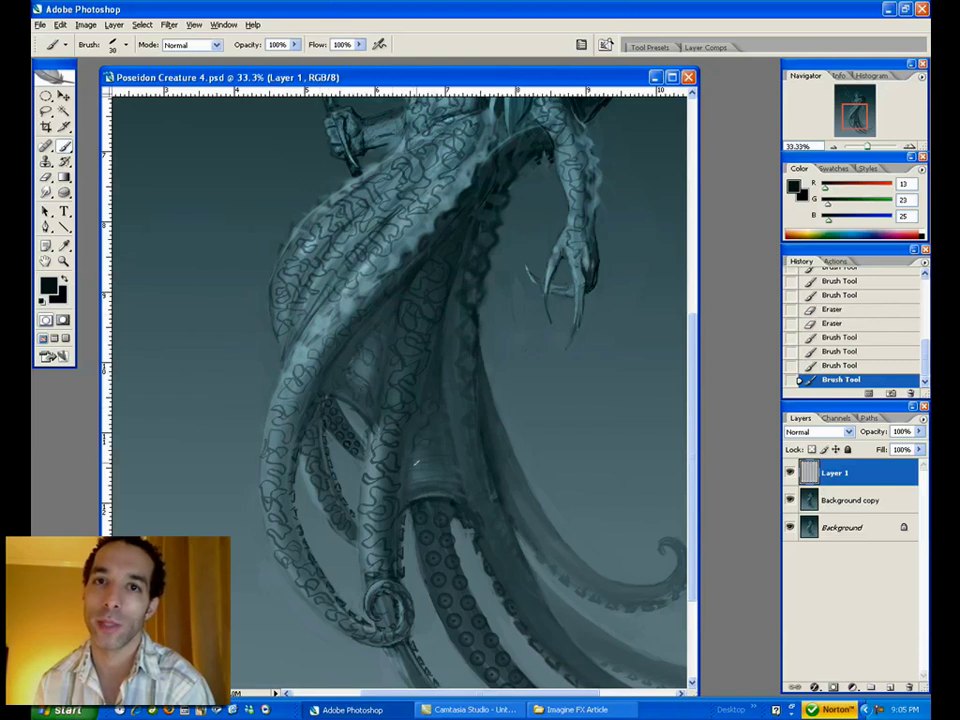
drag(449, 485, 441, 471)
drag(521, 476, 437, 344)
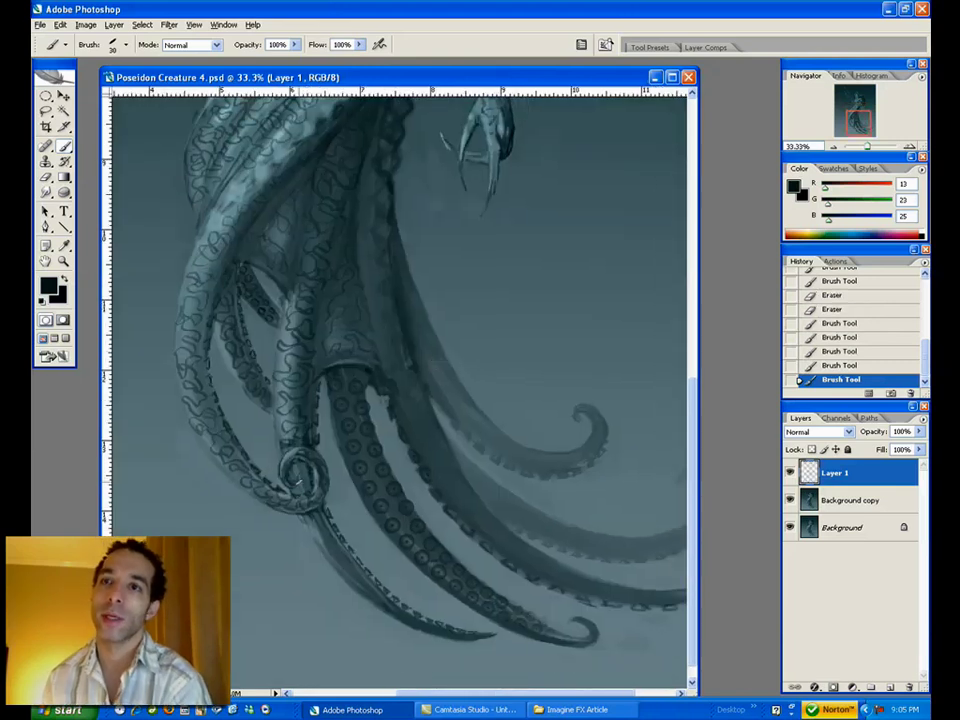
drag(316, 514, 350, 563)
mouse_move(407, 351)
mouse_down()
mouse_move(370, 408)
mouse_move(352, 407)
mouse_up()
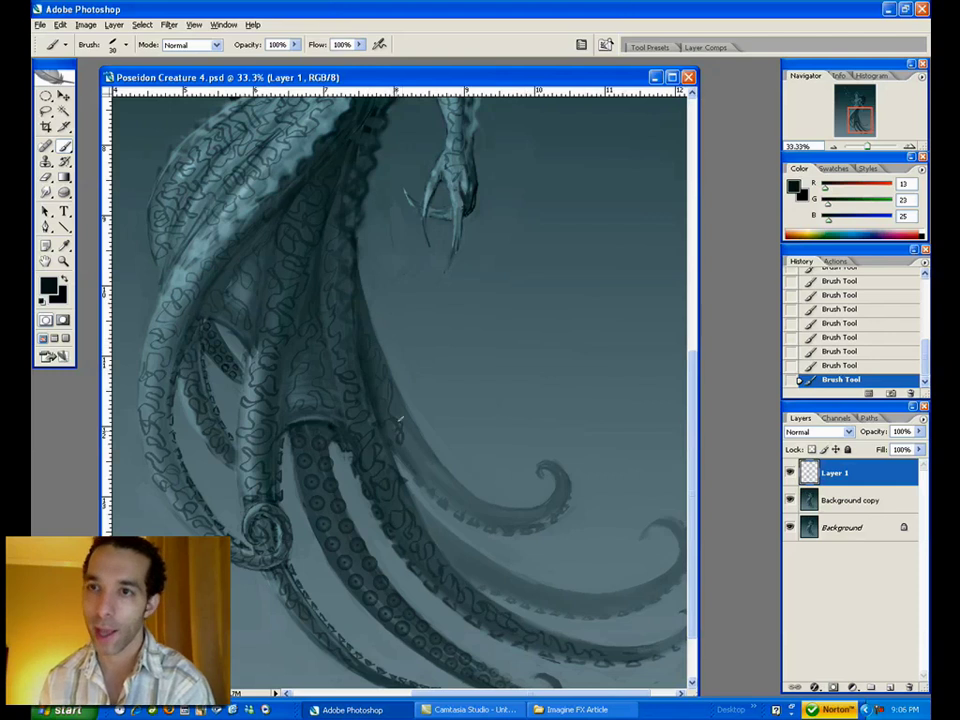
- Reduce the opacity of the skin pattern on Layer 1 with the whole figure in view
click(63, 261)
alt+click(398, 441)
alt+click(398, 441)
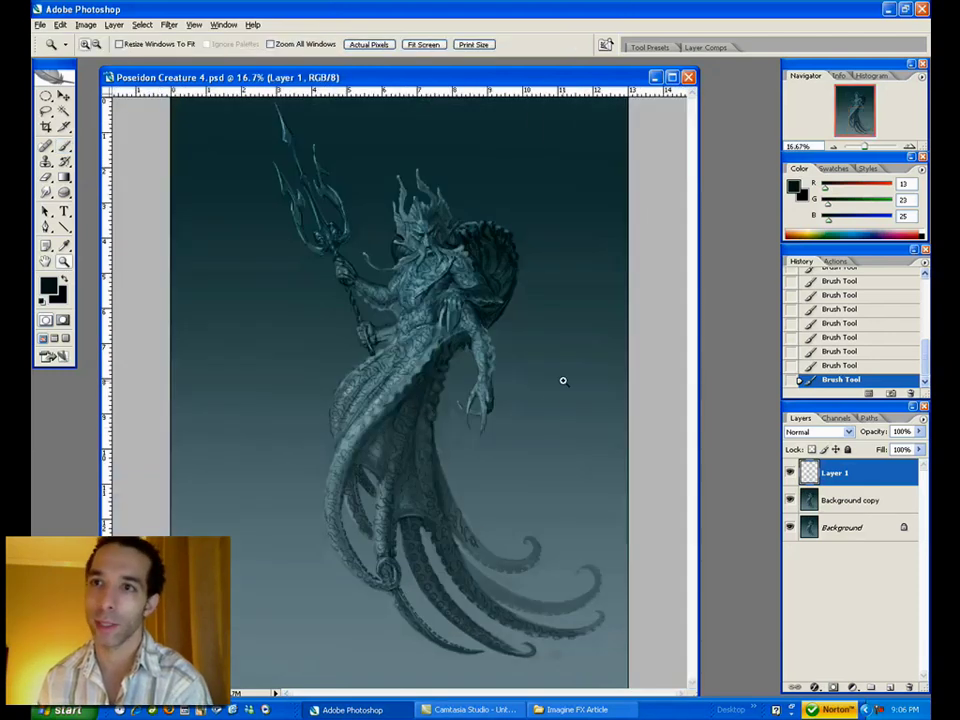
click(918, 431)
drag(874, 448, 871, 450)
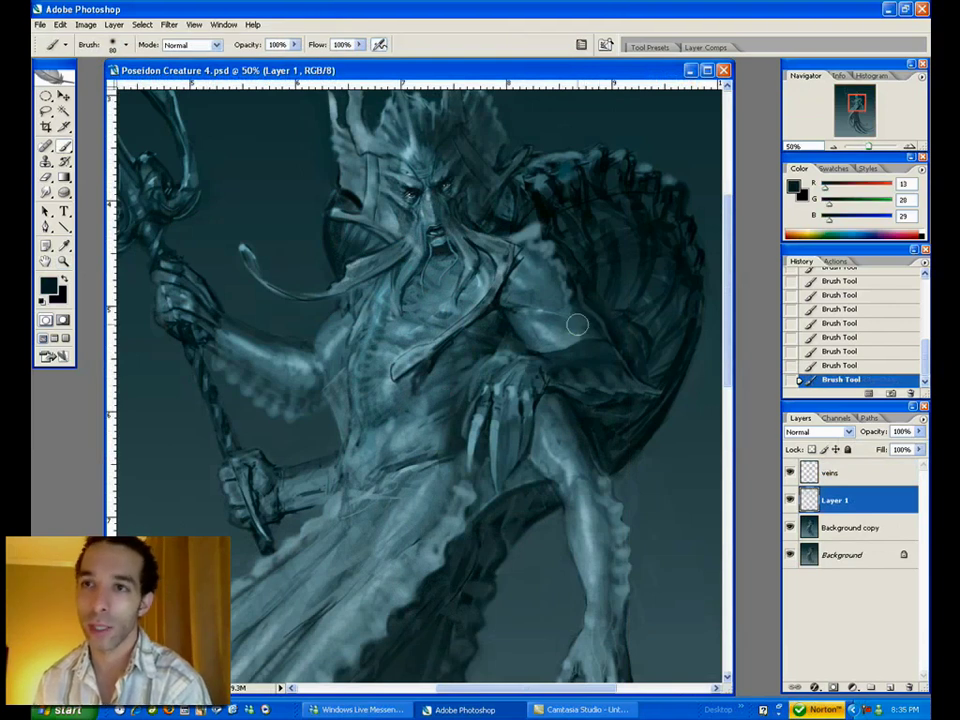
- Paint shadow tones sampled from the skin along the upper arm beside the armpit and soften them with a 150 px eraser
alt+click(568, 323)
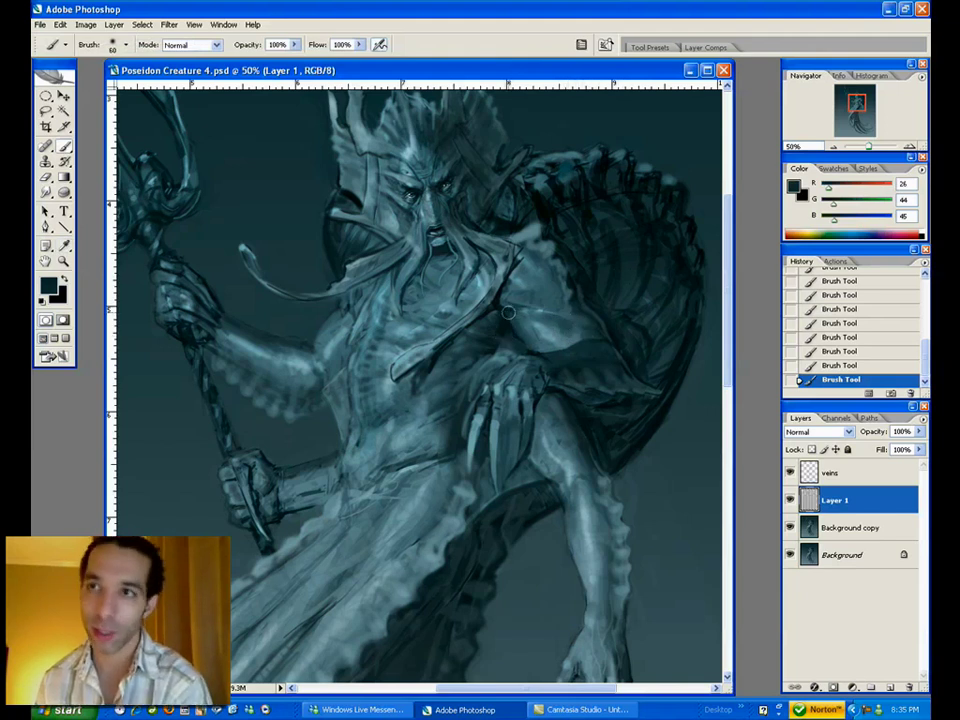
key(e)
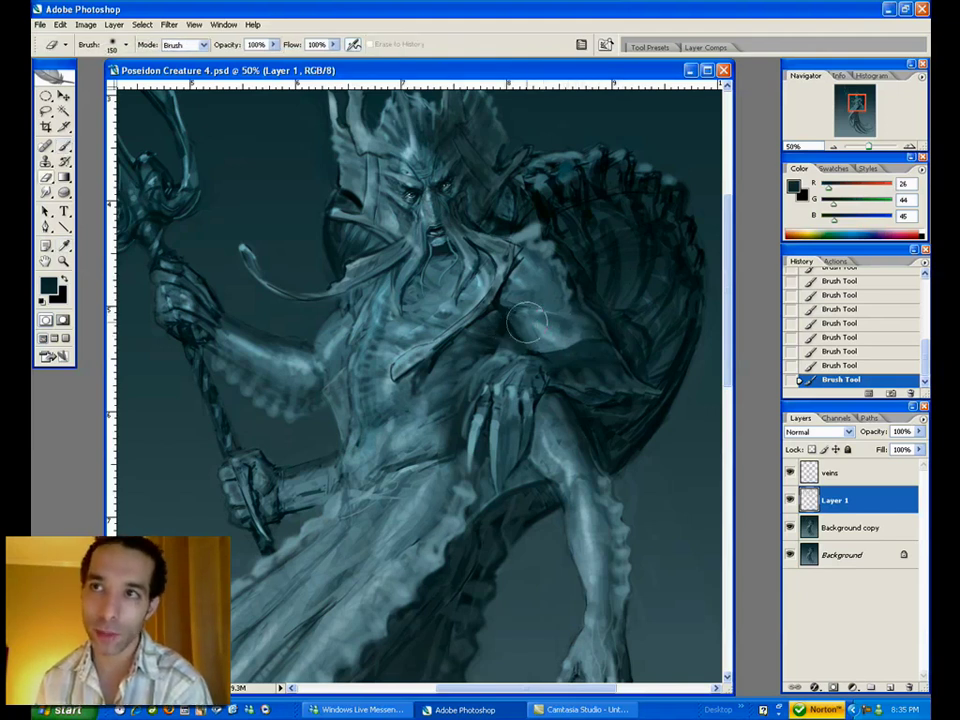
click(525, 322)
click(520, 326)
key(z)
click(368, 383)
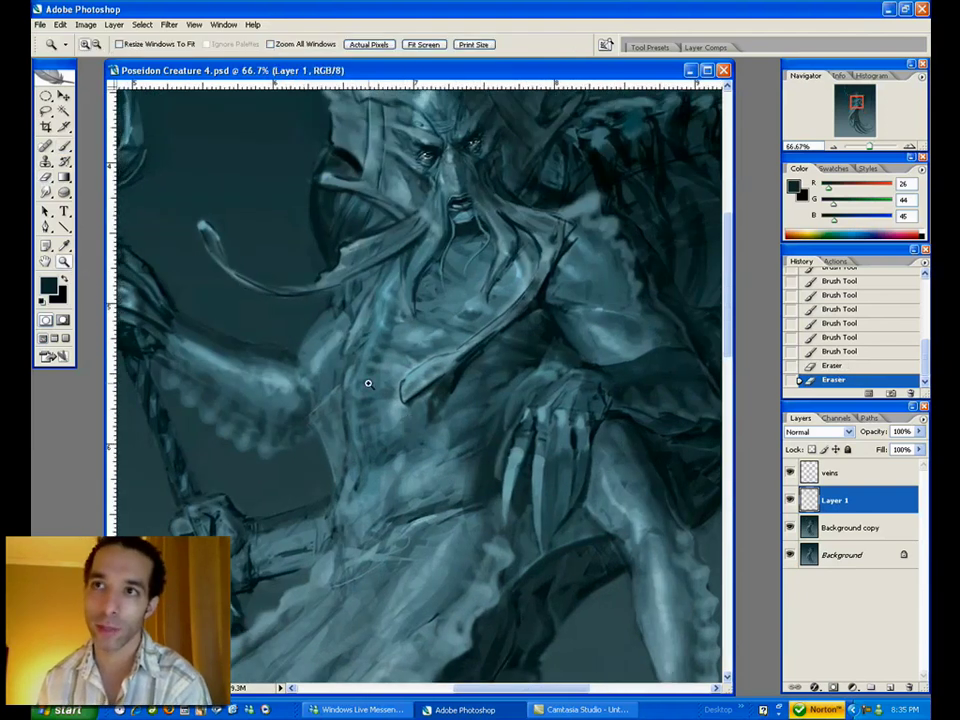
alt+click(456, 306)
alt+click(440, 328)
click(455, 310)
drag(399, 383, 445, 377)
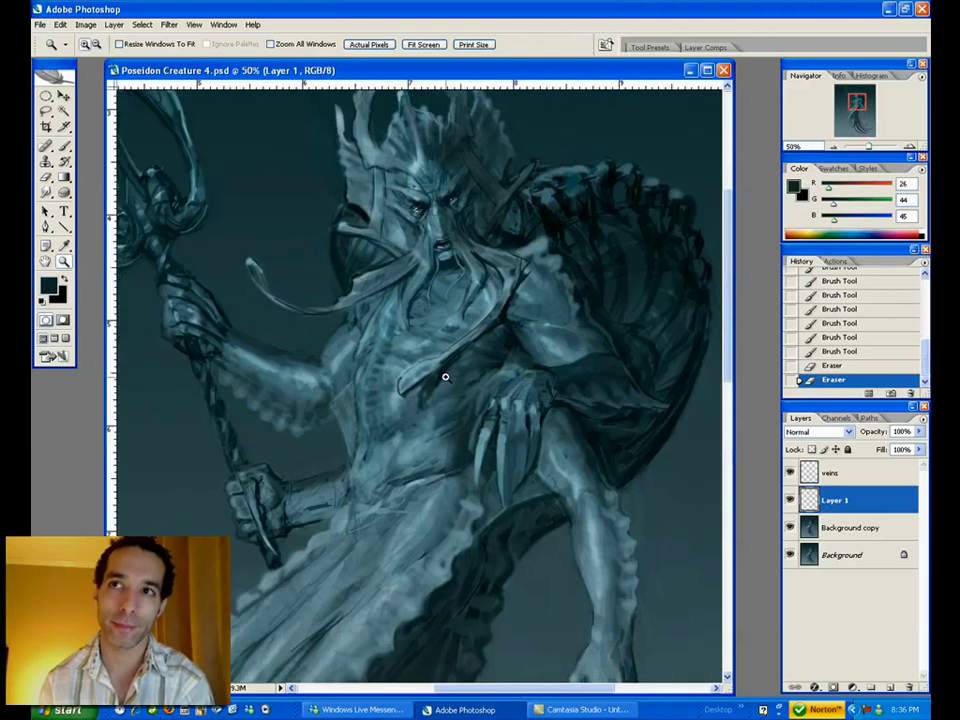
key(b)
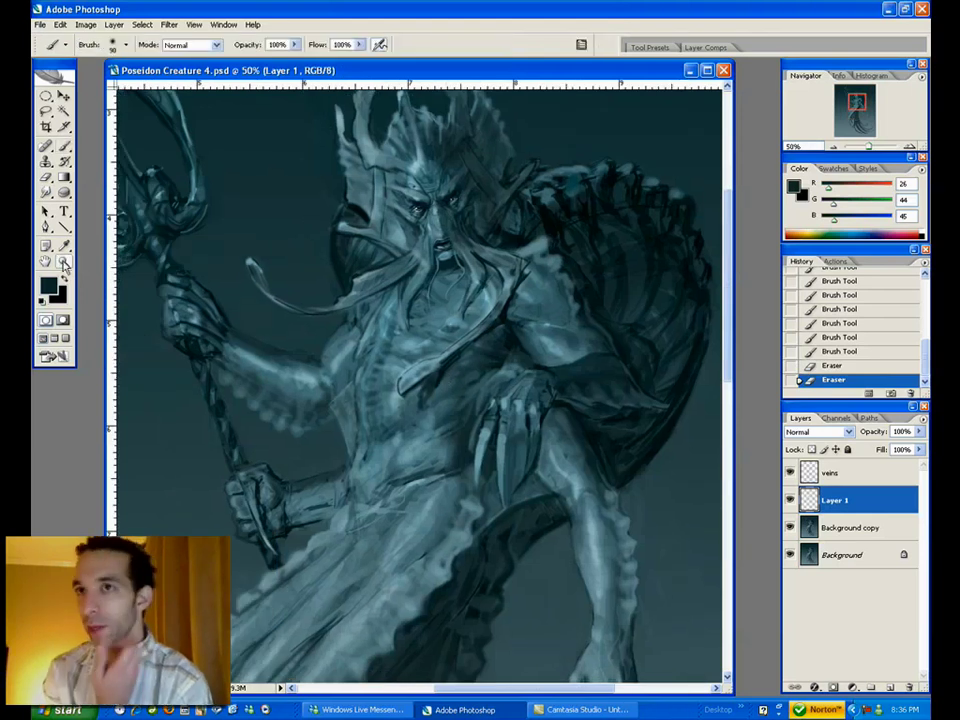
- Sample the forehead highlight, RGB 127, 179, 183, and paint small highlight dabs down the ribbed chest ridge at 20 px
click(63, 262)
drag(452, 423, 437, 343)
click(437, 343)
mouse_move(390, 318)
mouse_down()
mouse_move(427, 372)
mouse_move(492, 422)
mouse_up()
key(b)
key(alt)
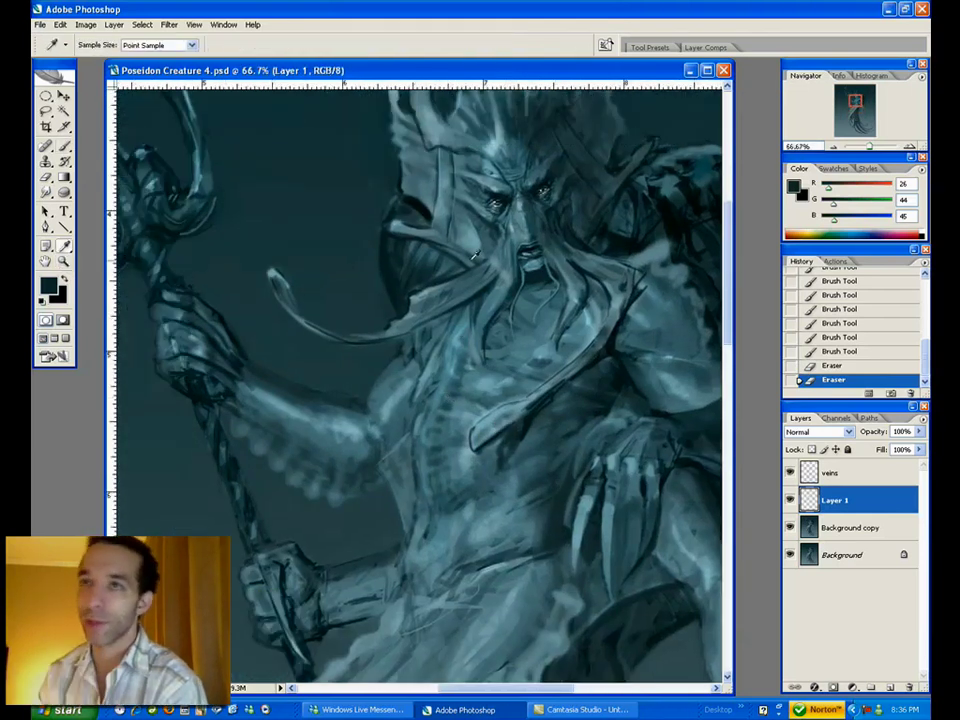
alt+click(497, 138)
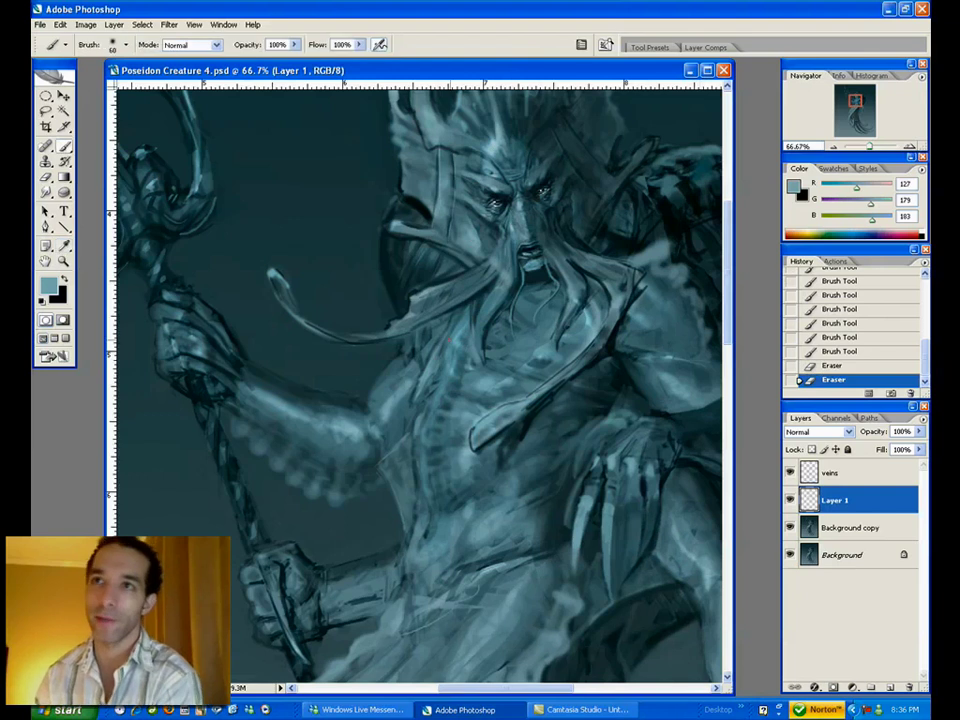
key([)
key([)
key([)
key([)
click(452, 339)
click(452, 339)
click(451, 339)
click(451, 338)
click(450, 338)
click(450, 338)
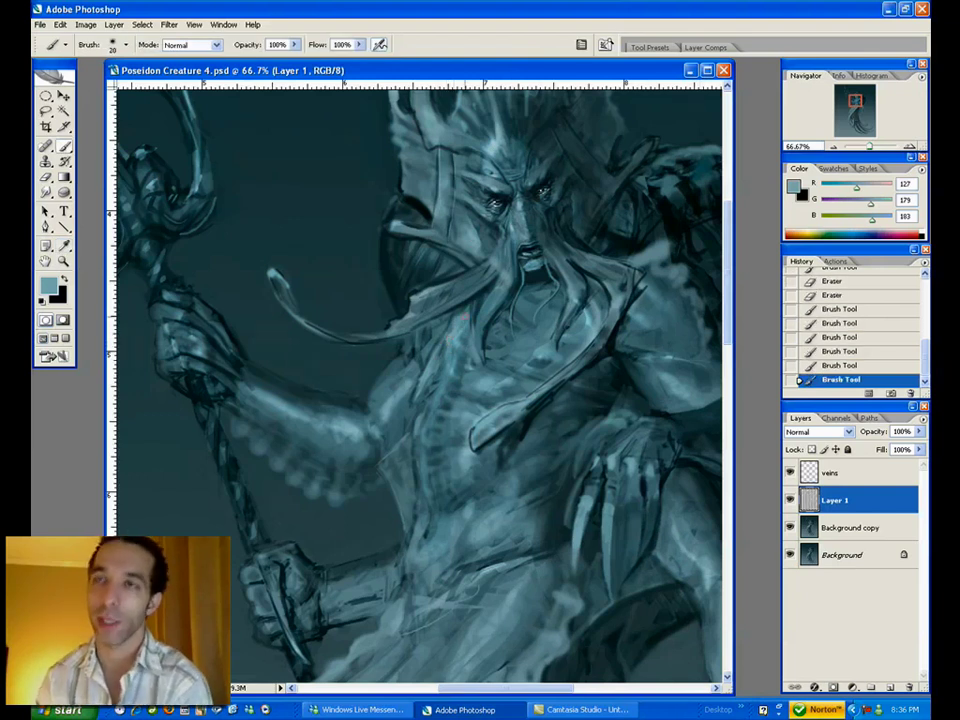
drag(466, 316, 448, 338)
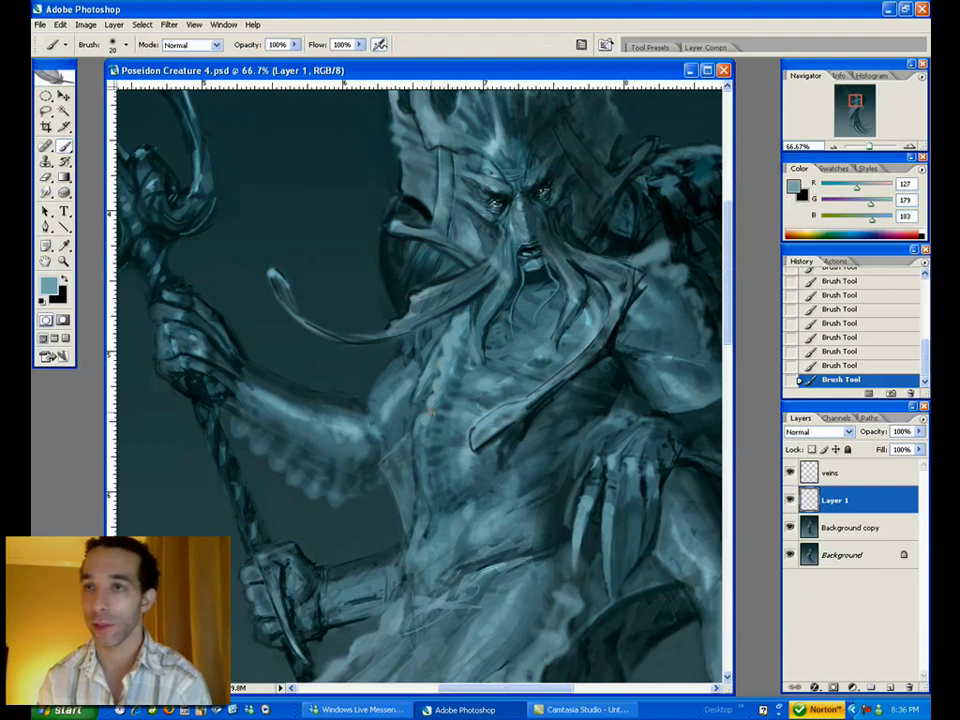
- Blend the chest ridge into the surrounding skin with sampled mid and light tones, using 70 px and 50 px brushes
alt+click(549, 339)
key(bracketright)
key(bracketright)
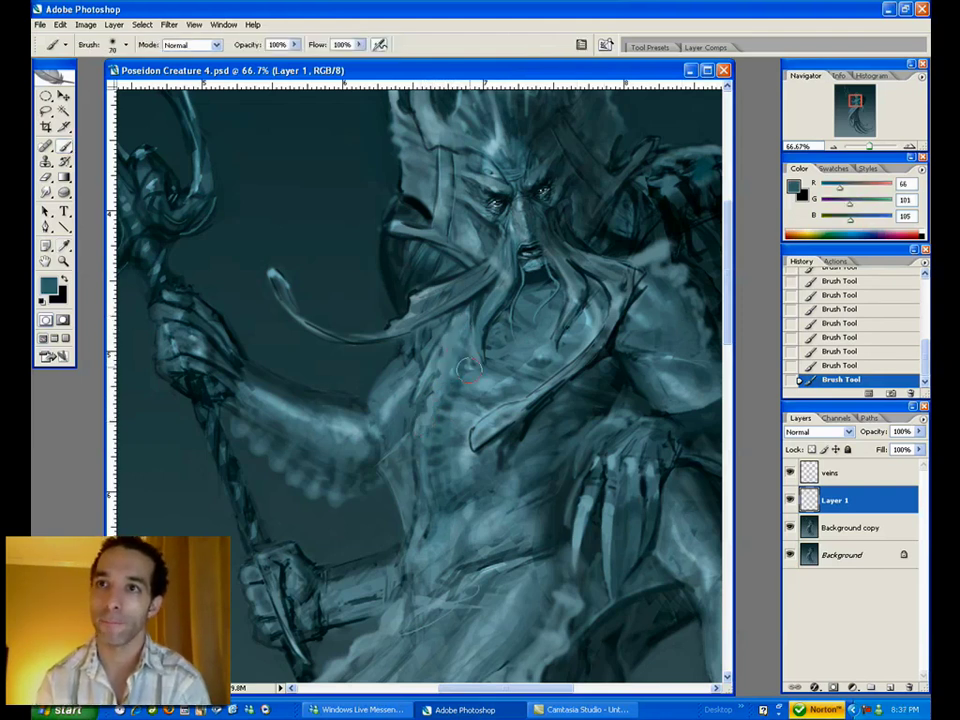
alt+click(447, 358)
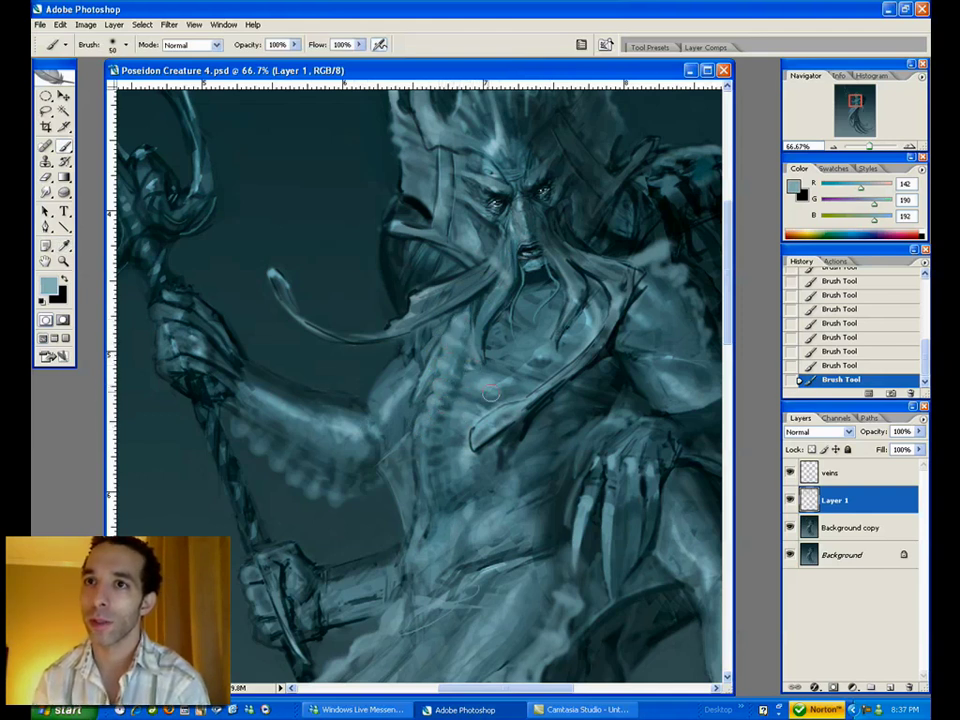
alt+click(445, 397)
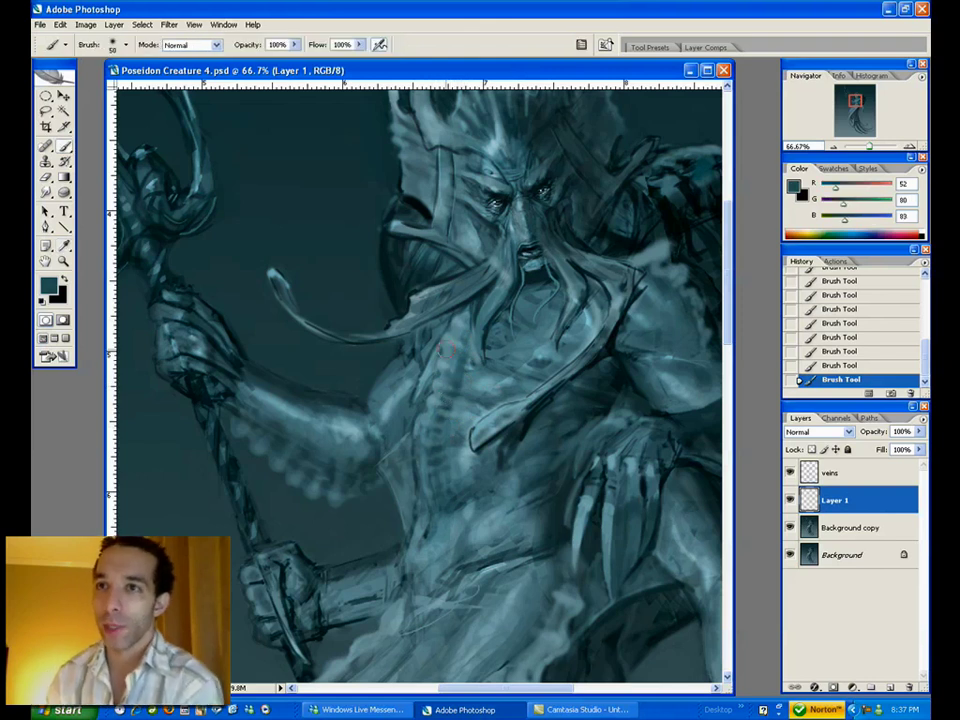
alt+click(444, 398)
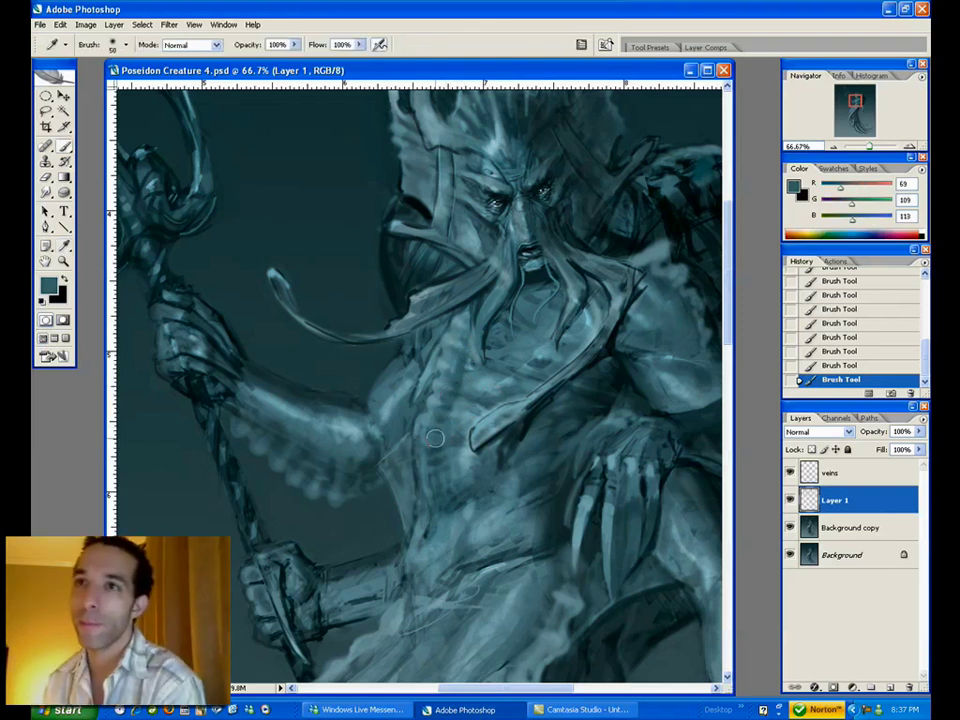
- Pick the lighter tone RGB 151, 191, 195 and refine the chest ridge with it and with sampled skin tones at 30 px
click(64, 246)
click(406, 320)
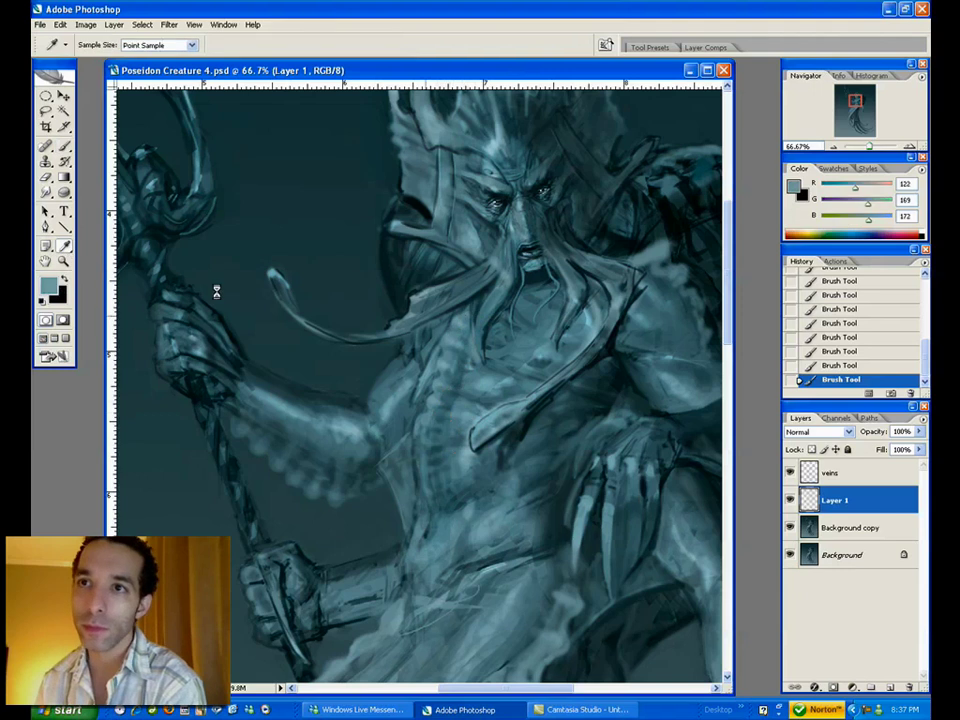
click(51, 288)
click(310, 503)
click(583, 452)
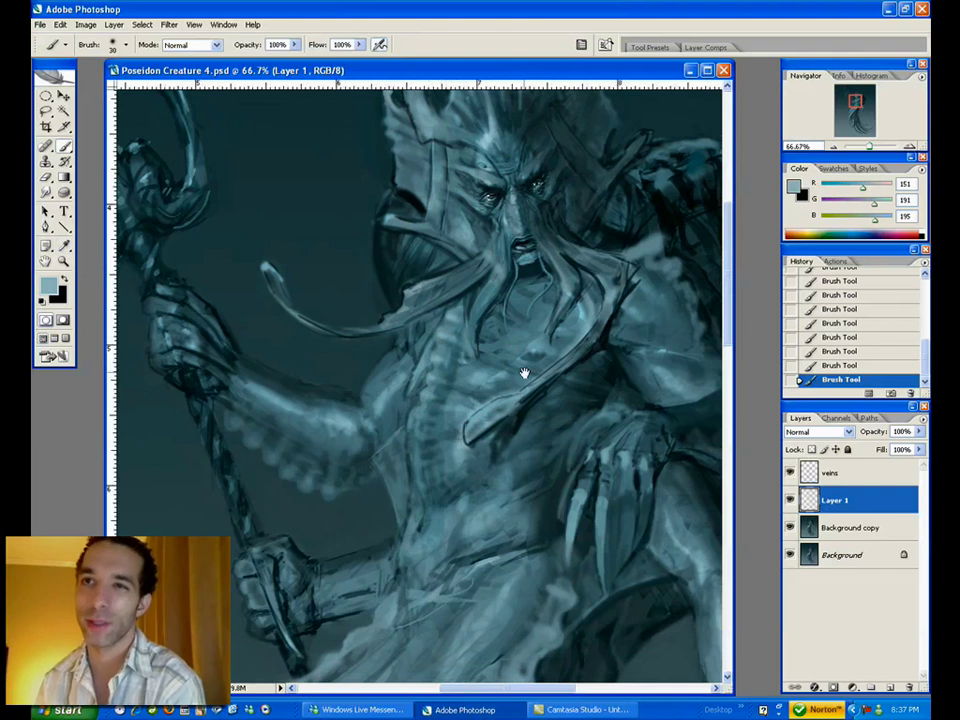
alt+click(464, 354)
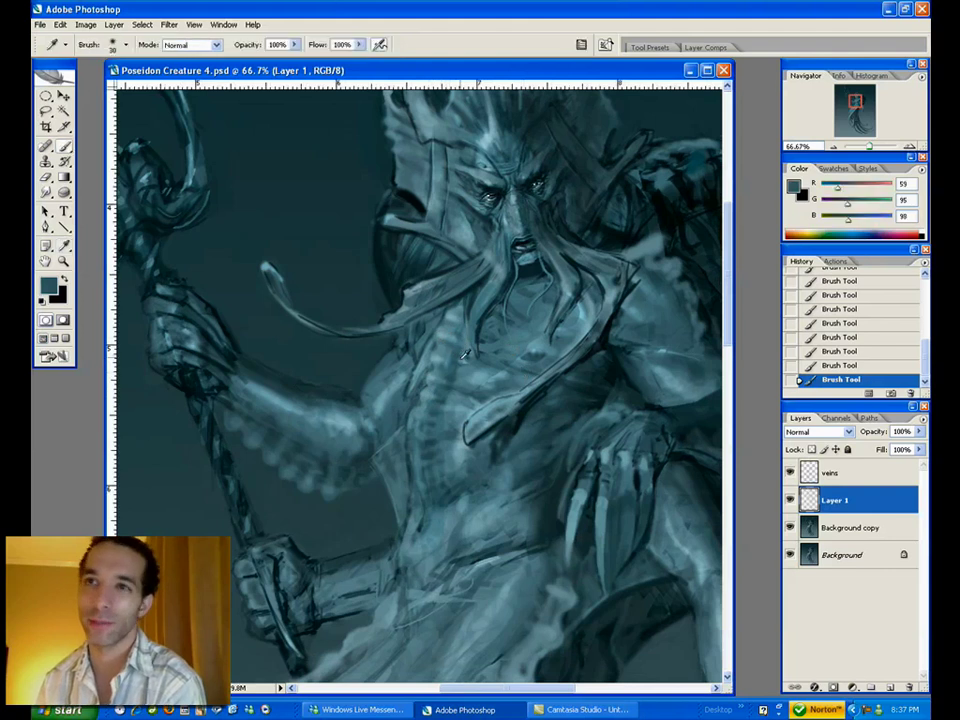
alt+click(420, 438)
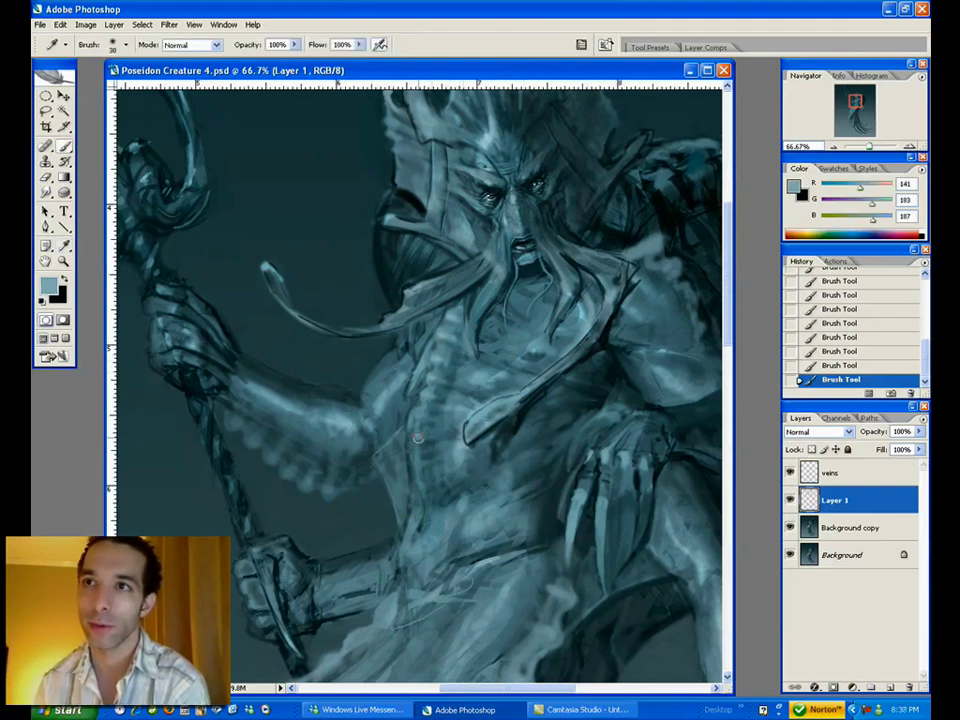
alt+click(440, 349)
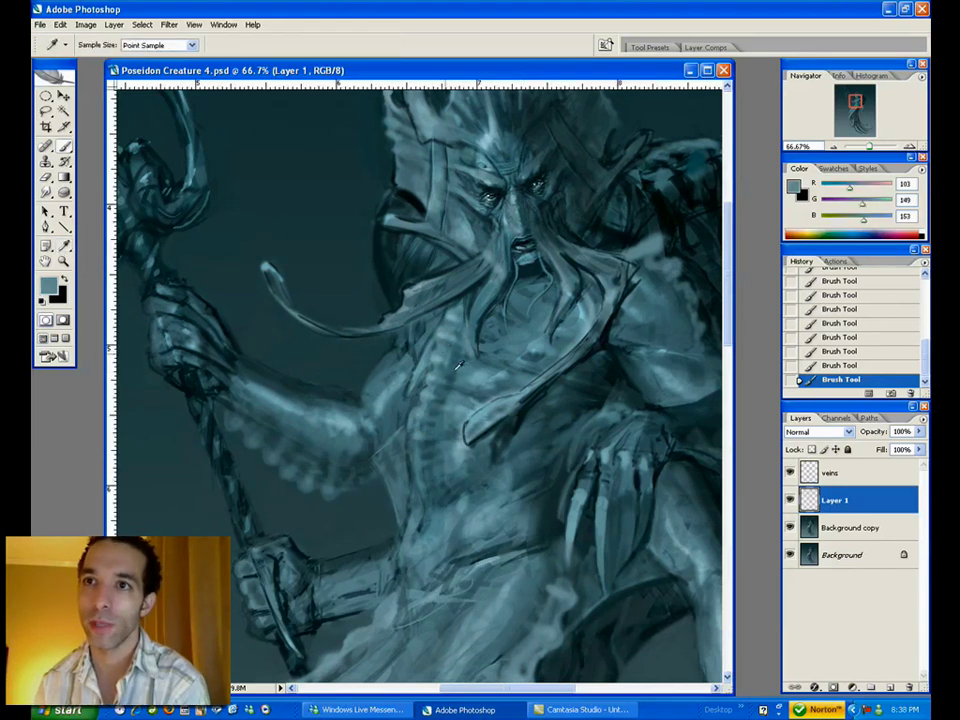
- Sample the chest tone below the beard and reshape the upper pectoral area with brush strokes, erasing the excess
alt+click(522, 359)
mouse_move(502, 362)
mouse_down()
mouse_move(591, 386)
mouse_move(515, 371)
mouse_up()
key(e)
click(514, 358)
click(506, 357)
click(498, 355)
click(498, 355)
key(b)
drag(545, 360, 525, 370)
mouse_move(530, 364)
mouse_down()
mouse_move(512, 376)
mouse_move(487, 365)
mouse_up()
- Sample the tone between the beard strands and paint over the upper chest behind them
alt+click(526, 325)
mouse_move(512, 324)
mouse_down()
mouse_move(494, 336)
mouse_move(518, 318)
mouse_move(513, 324)
mouse_up()
drag(520, 316, 508, 334)
alt+click(492, 358)
key(p)
key(b)
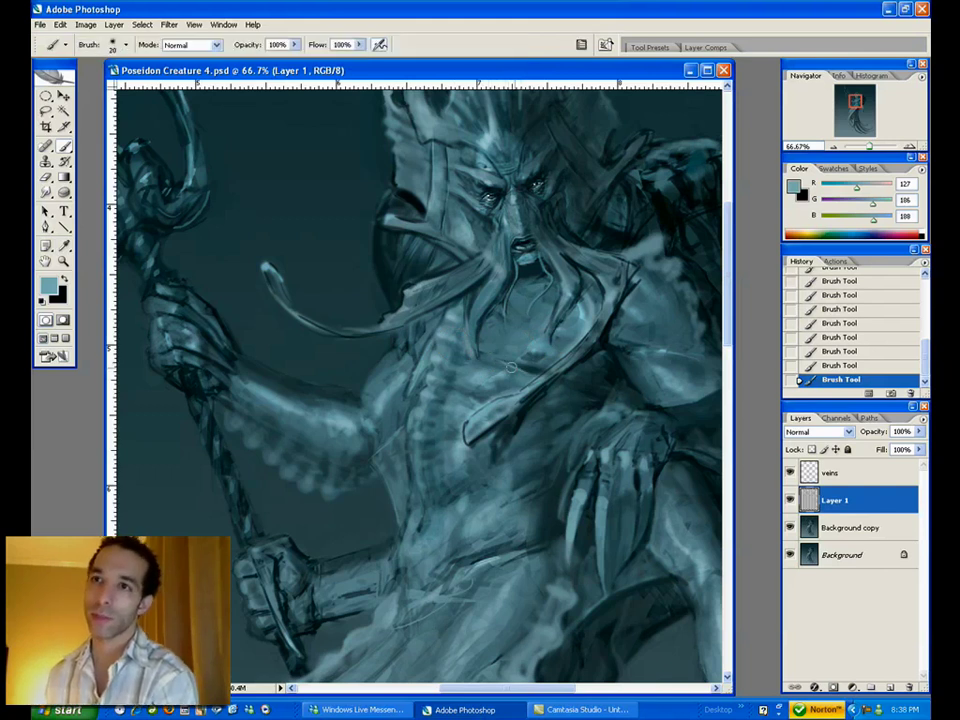
- Sample dark and mid skin tones from the torso and shade the area below the chest with a brush enlarged to 70 px
alt+click(492, 358)
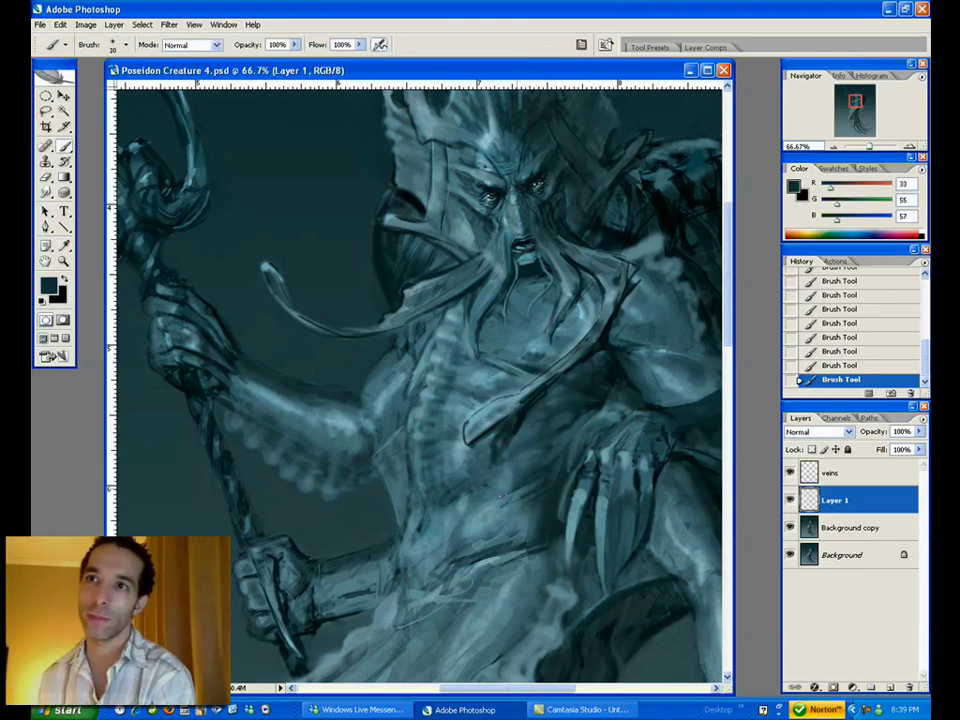
key(bracketright)
key(bracketright)
key(bracketright)
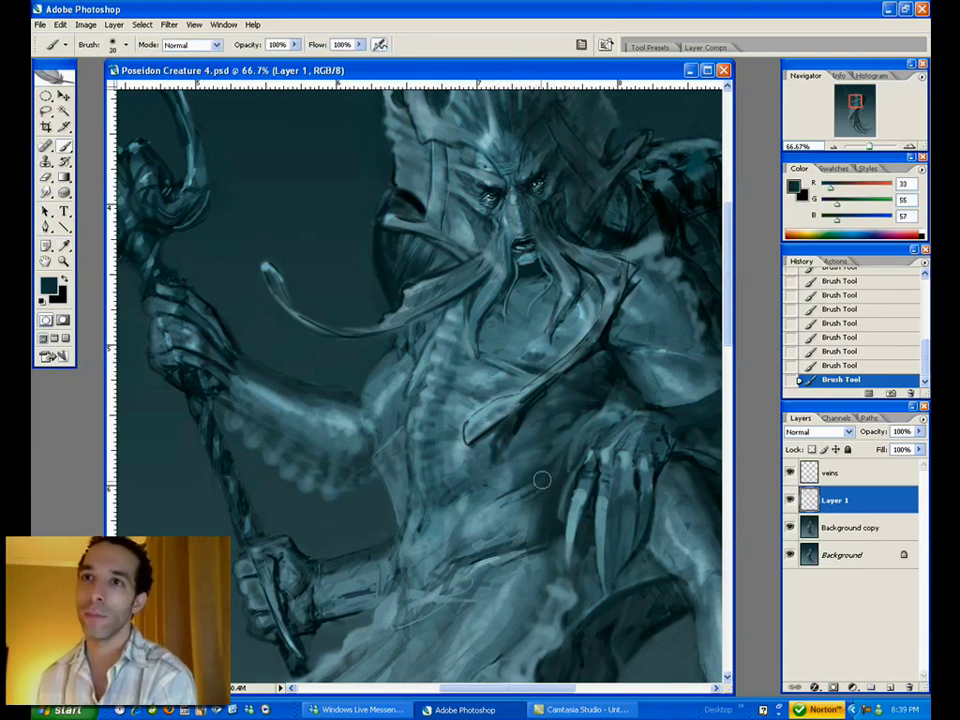
alt+click(491, 508)
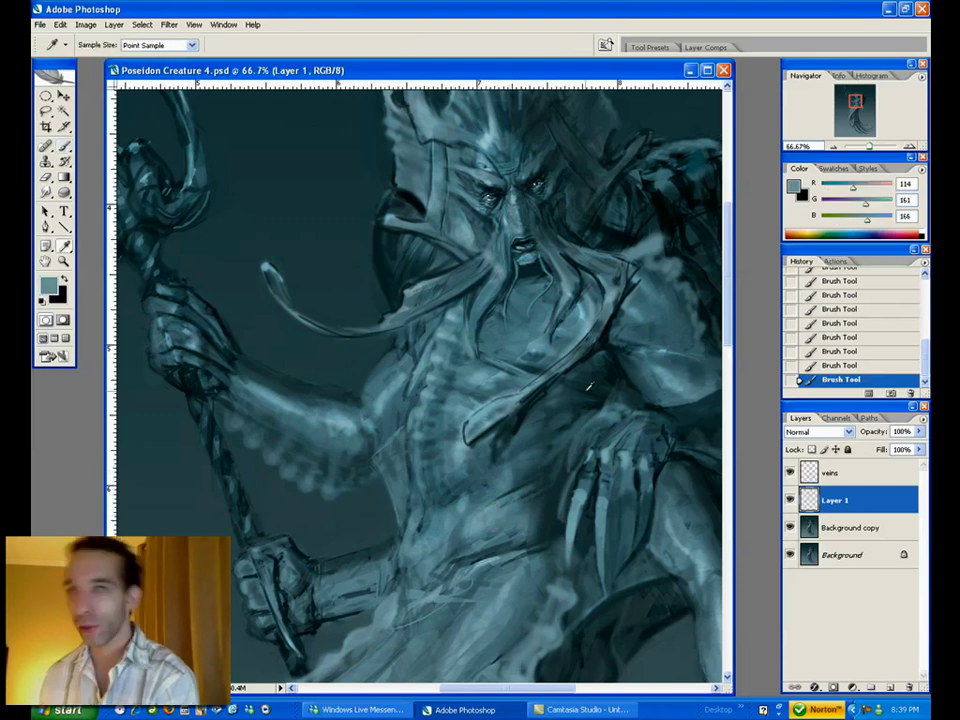
alt+click(508, 421)
alt+click(478, 398)
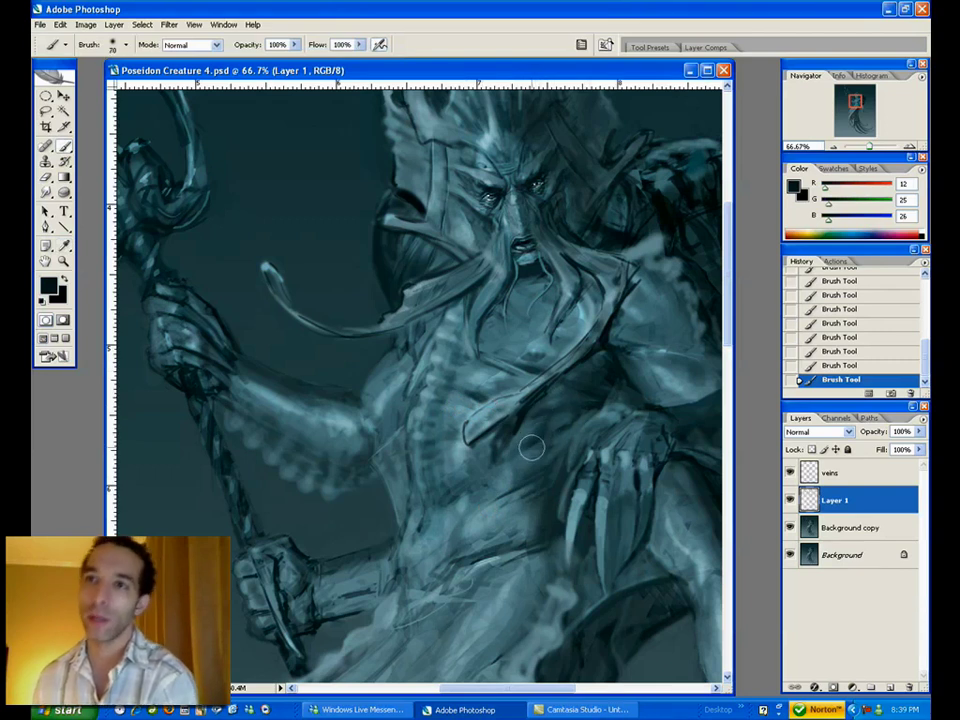
- Erase excess paint over the ribs and repaint the strip up to the lower pectoral with a sampled skin tone
key(e)
mouse_move(489, 459)
mouse_down()
mouse_move(494, 474)
mouse_move(484, 485)
mouse_up()
drag(464, 494, 441, 507)
key(o)
key(b)
drag(486, 476, 458, 488)
alt+click(460, 482)
drag(460, 488, 472, 480)
drag(474, 482, 494, 448)
drag(496, 444, 504, 428)
drag(502, 420, 510, 404)
drag(506, 398, 511, 387)
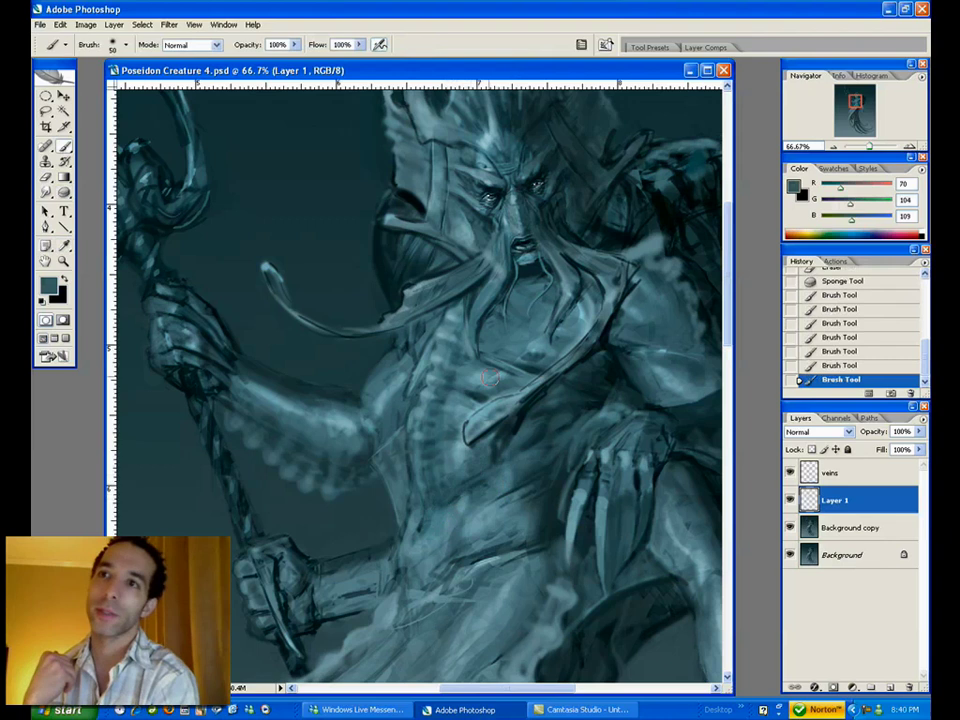
- Darken the shadow beneath the long beard strand with a sampled dark tone and erase the excess on the pectoral
alt+click(607, 368)
mouse_move(569, 389)
mouse_down()
mouse_move(559, 388)
mouse_move(574, 389)
mouse_up()
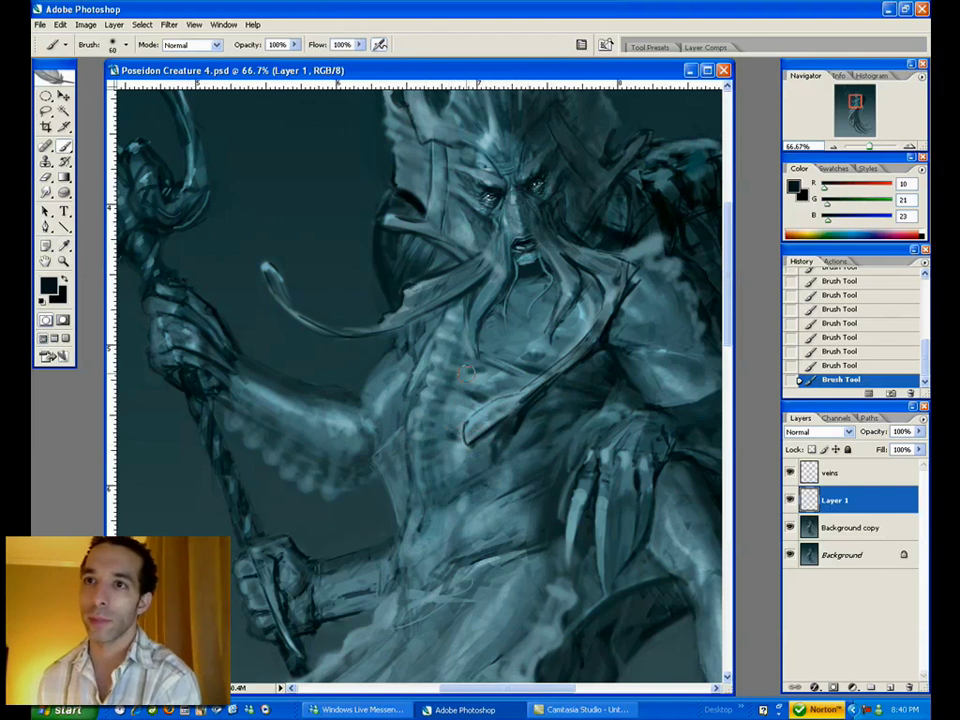
key(e)
drag(476, 368, 494, 370)
drag(492, 372, 499, 378)
drag(496, 380, 502, 386)
- Sponge the bright chest spot, sample RGB 129, 196, 204 from it, and paint highlights on the upper chest and ribs
key(o)
drag(579, 320, 583, 311)
key(b)
alt+click(581, 314)
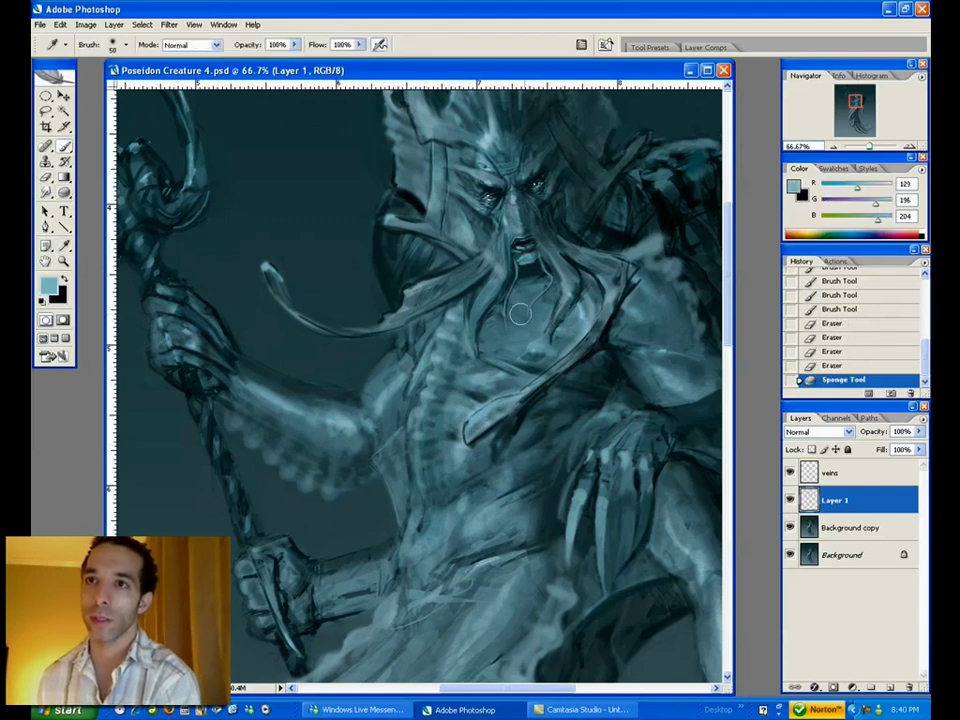
mouse_move(509, 352)
mouse_down()
mouse_move(499, 336)
mouse_move(530, 316)
mouse_move(524, 347)
mouse_move(536, 308)
mouse_up()
drag(558, 304, 574, 290)
drag(455, 407, 463, 400)
drag(453, 412, 460, 408)
drag(452, 420, 456, 456)
- Sample dark tones beside the beard strand's tip and deepen its cast shadow on the ribs, varying the brush size down to 50 px
key(bracketleft)
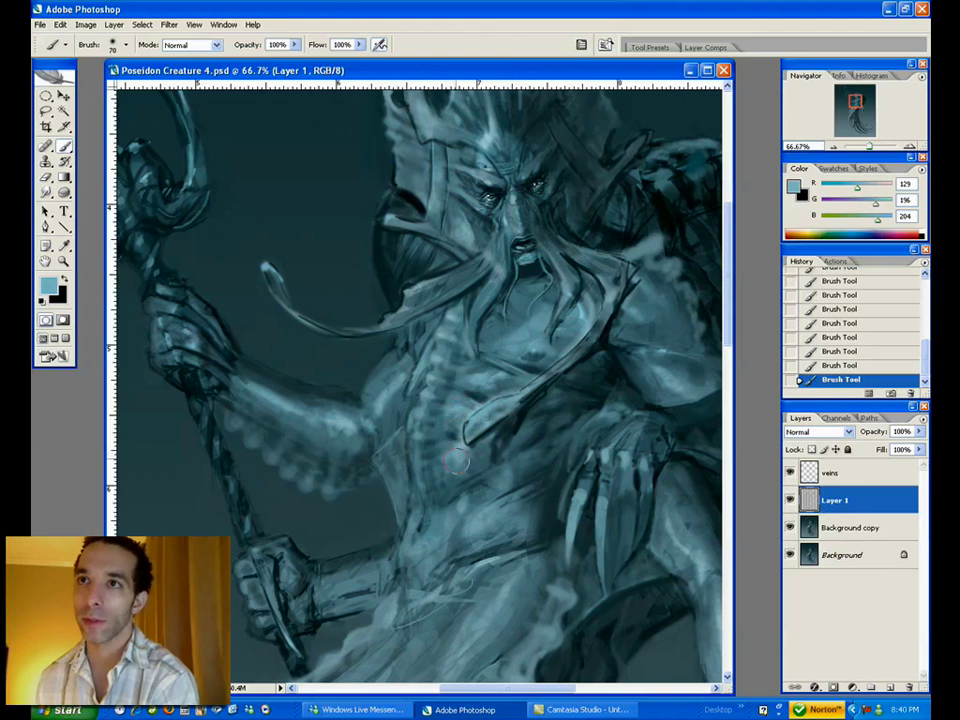
key(bracketleft)
key(bracketleft)
key(bracketleft)
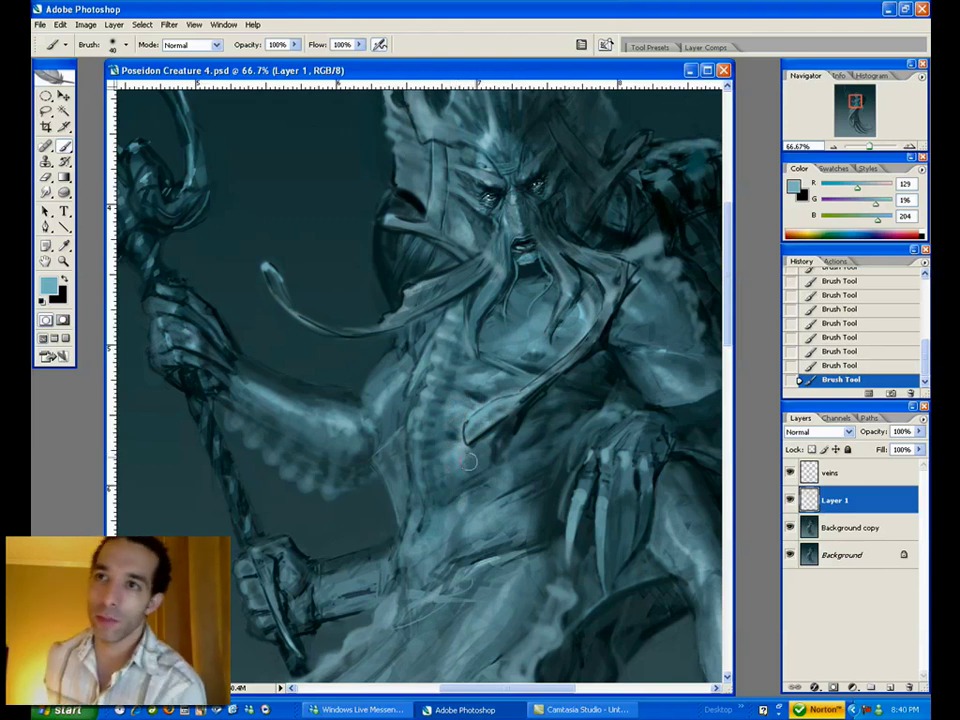
alt+click(503, 440)
key(bracketright)
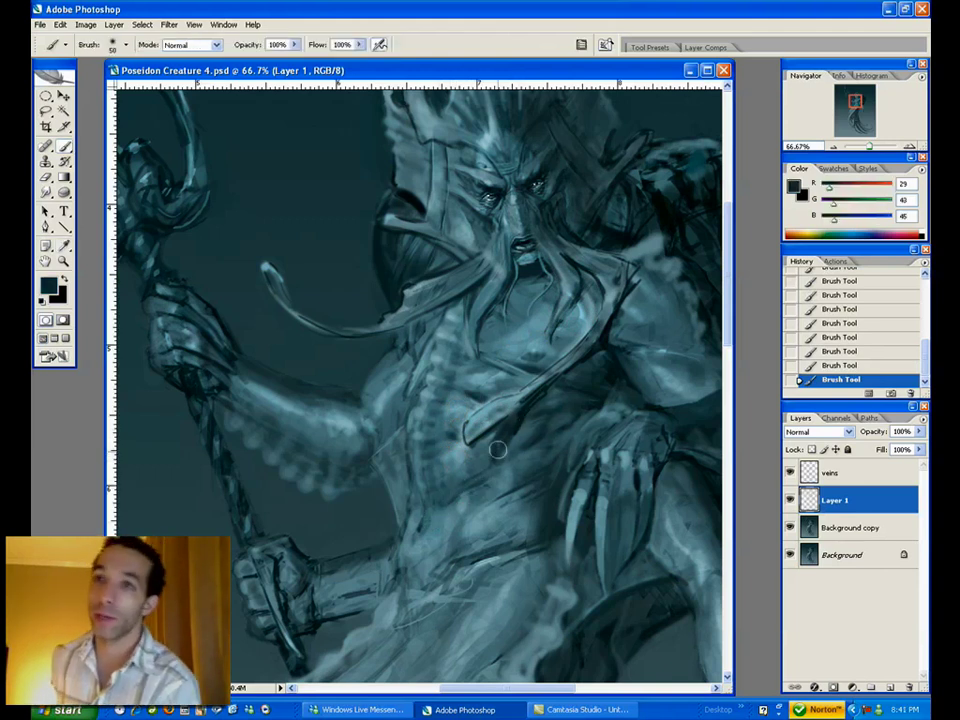
key(bracketright)
key(bracketright)
key(bracketright)
key(bracketright)
key(bracketright)
alt+click(506, 434)
alt+click(490, 450)
key(bracketleft)
key(bracketleft)
key(bracketleft)
key(bracketleft)
key(bracketleft)
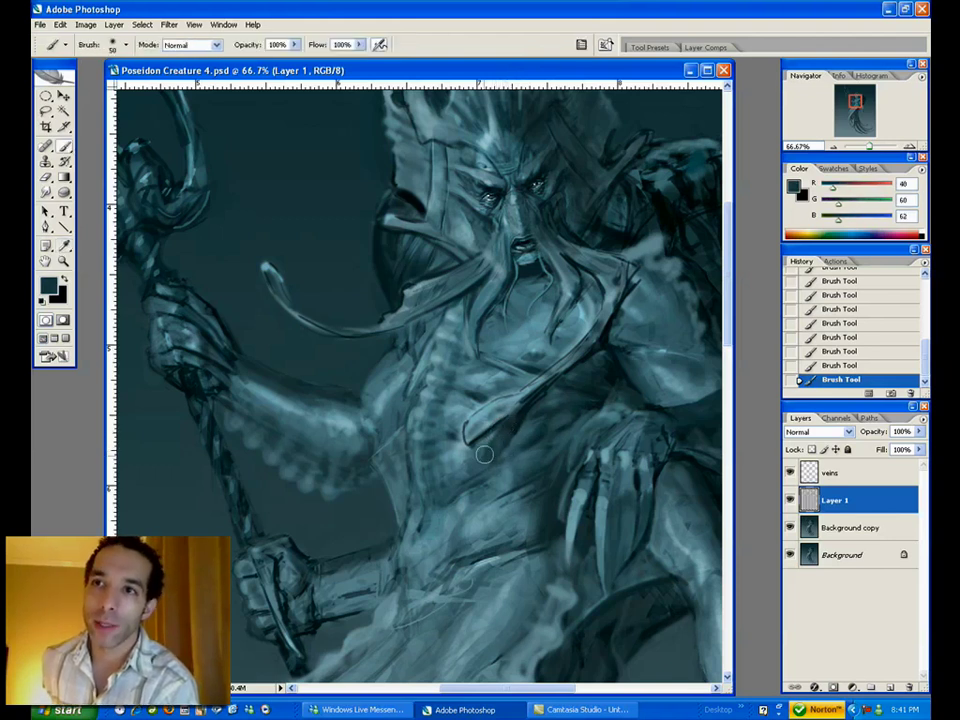
- Sample skin tones from the strand's tip and the lower waist and shade the side of the abdomen with a larger brush
key(i)
click(484, 430)
key(b)
alt+click(417, 537)
key(bracketright)
key(bracketright)
key(bracketright)
key(bracketright)
alt+click(404, 566)
key(bracketright)
key(bracketright)
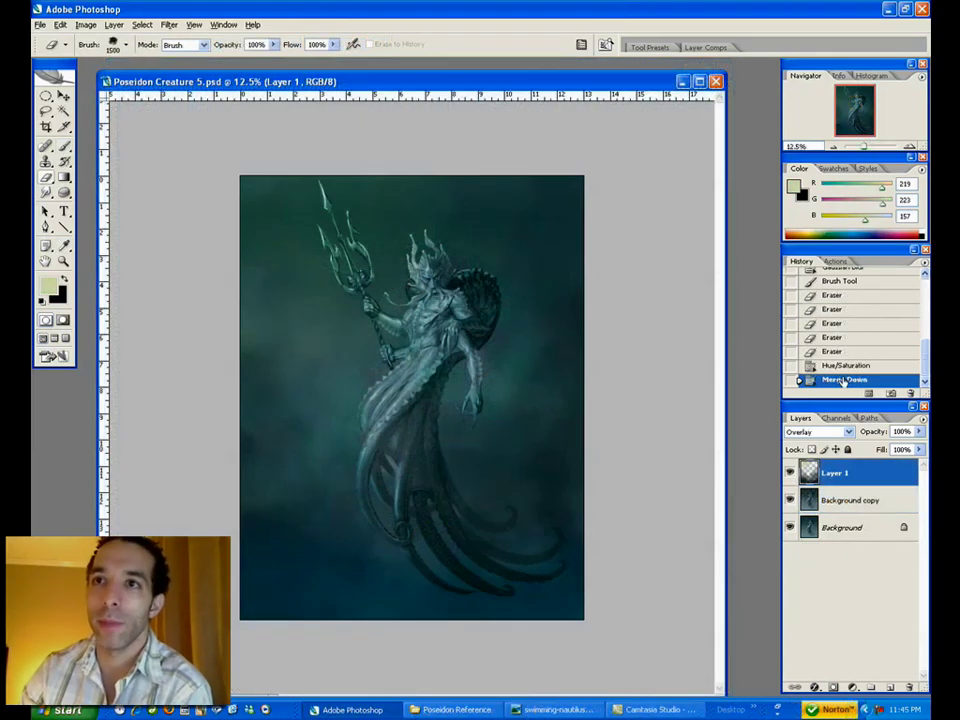
- Undo the last layer merge and add a new layer in Overlay mode above Layer 2
key(ctrl+z)
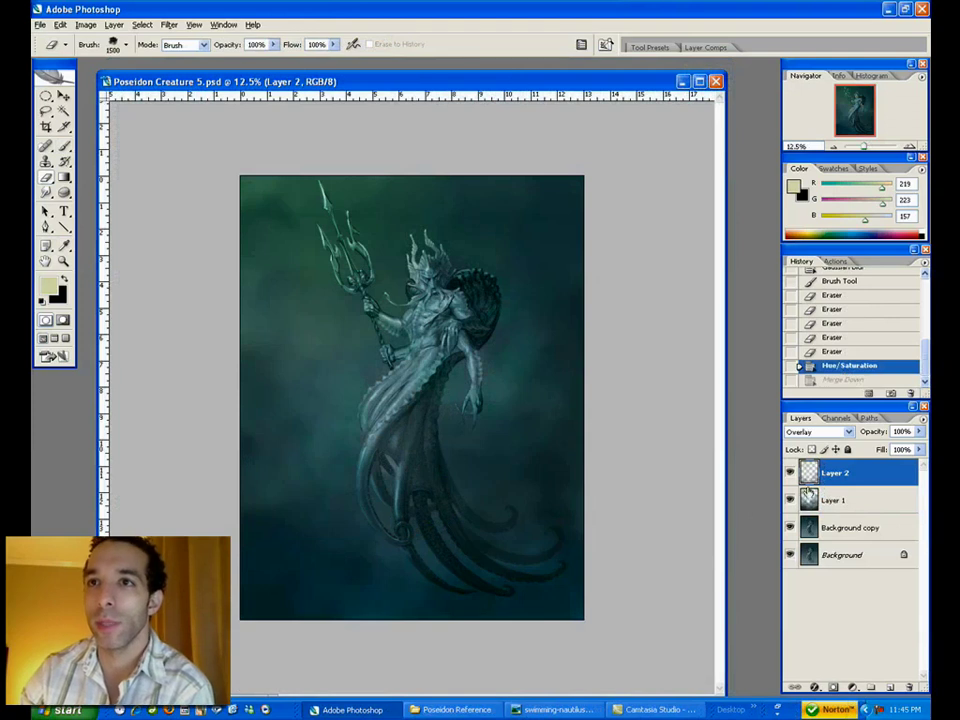
click(888, 686)
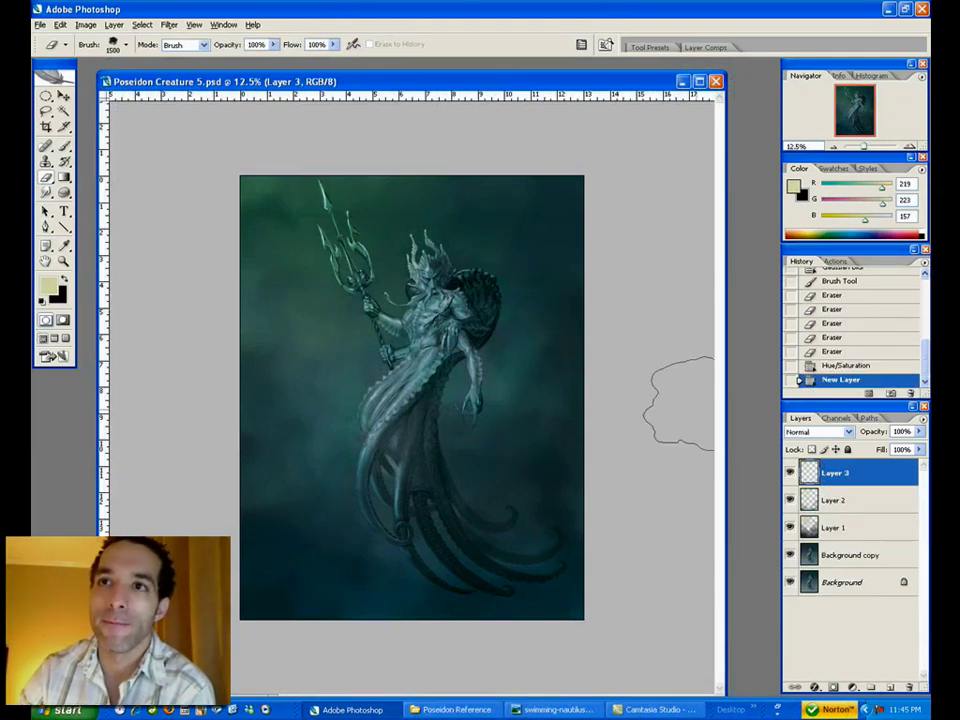
click(810, 433)
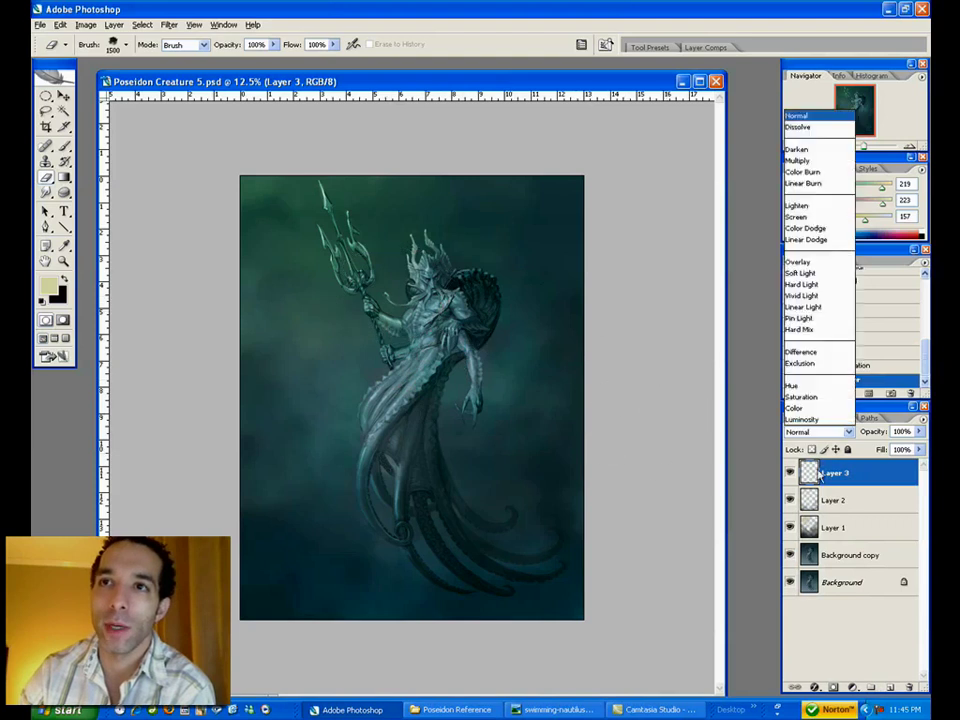
click(800, 262)
- Pick turquoise RGB 62, 237, 227 and paint a soft glow around the creature's torso with a 1500 px brush
click(52, 289)
click(471, 552)
click(397, 474)
click(575, 456)
key(b)
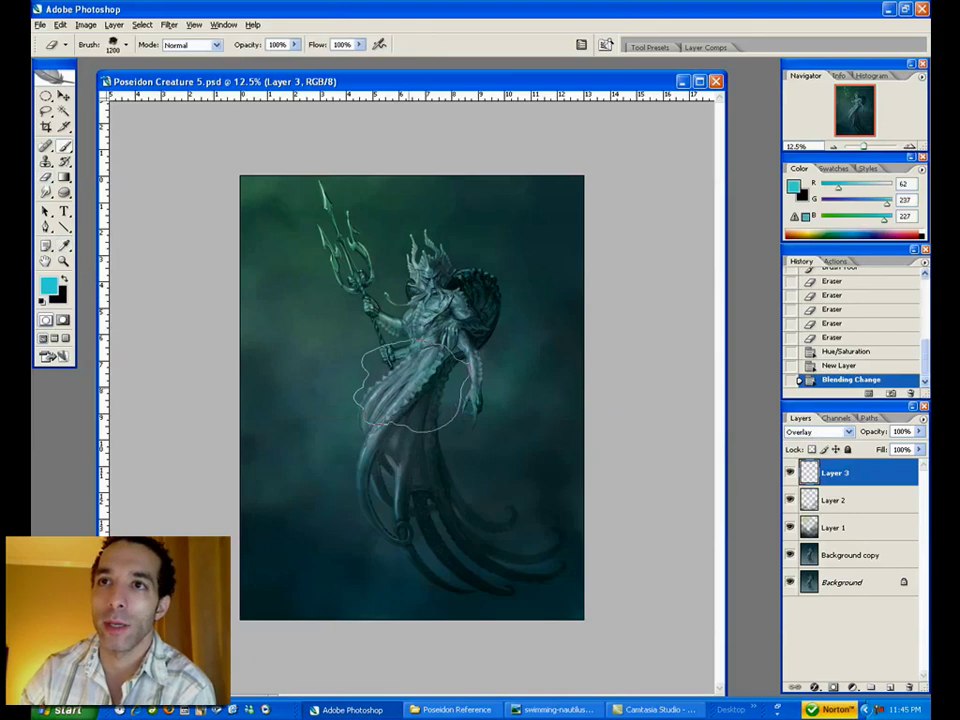
mouse_move(384, 366)
mouse_down()
mouse_move(332, 388)
mouse_move(324, 348)
mouse_move(280, 365)
mouse_move(297, 391)
mouse_move(300, 435)
mouse_move(304, 379)
mouse_up()
key(bracketright)
drag(287, 306, 302, 300)
click(516, 347)
mouse_move(469, 240)
mouse_down()
mouse_move(513, 249)
mouse_move(449, 275)
mouse_up()
click(386, 308)
click(398, 297)
click(350, 450)
click(467, 451)
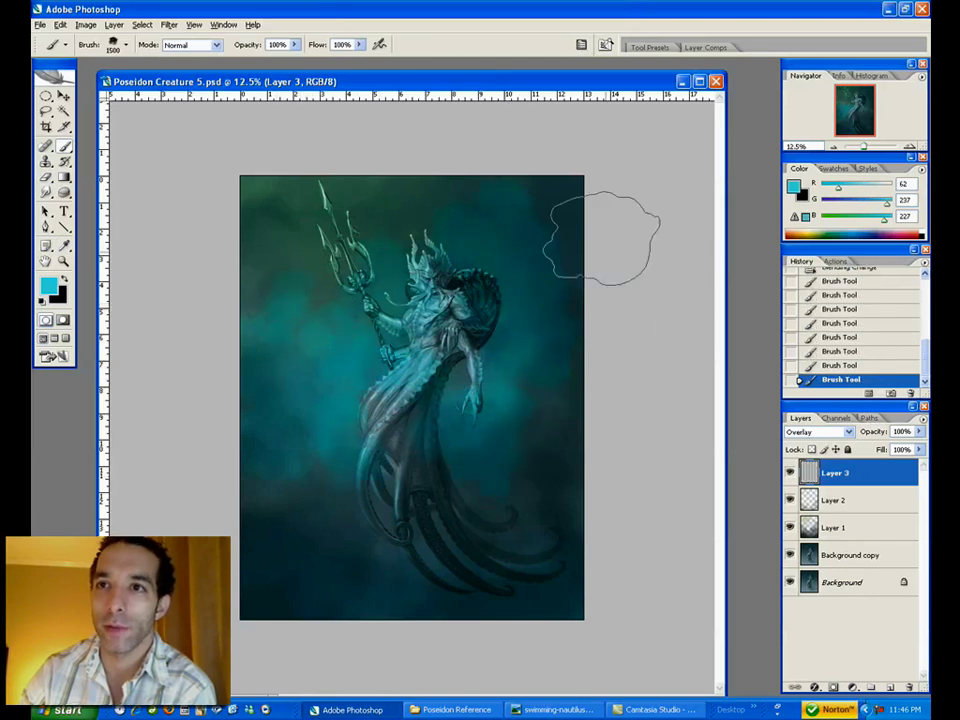
- Apply a Gaussian Blur with a radius of 83.7 pixels to the turquoise glow layer
click(169, 24)
mouse_move(250, 135)
click(275, 170)
drag(570, 664, 627, 662)
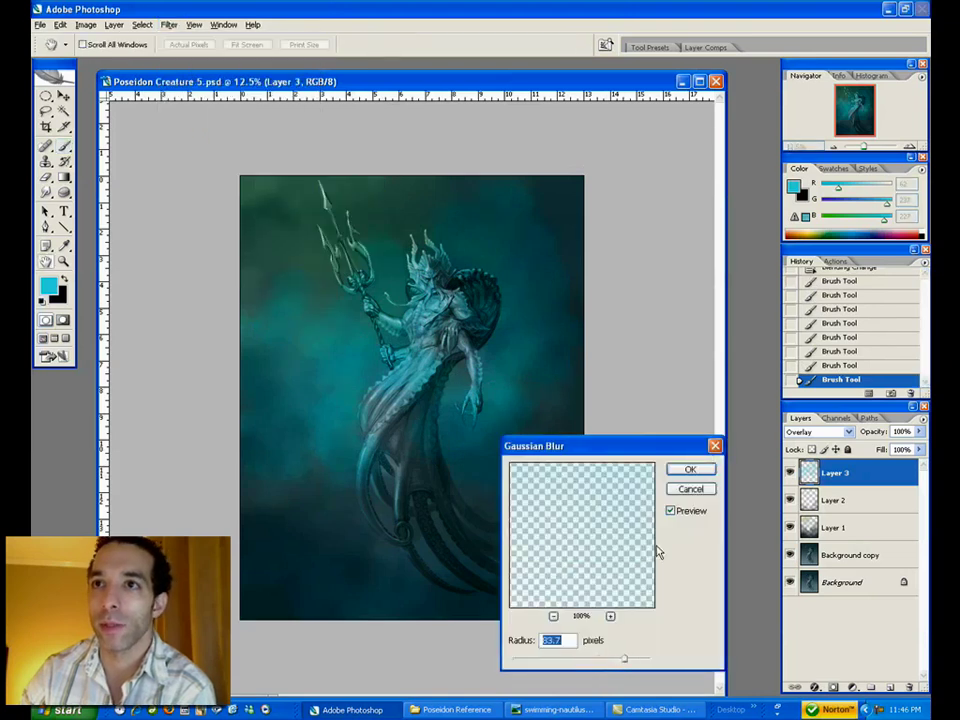
click(689, 469)
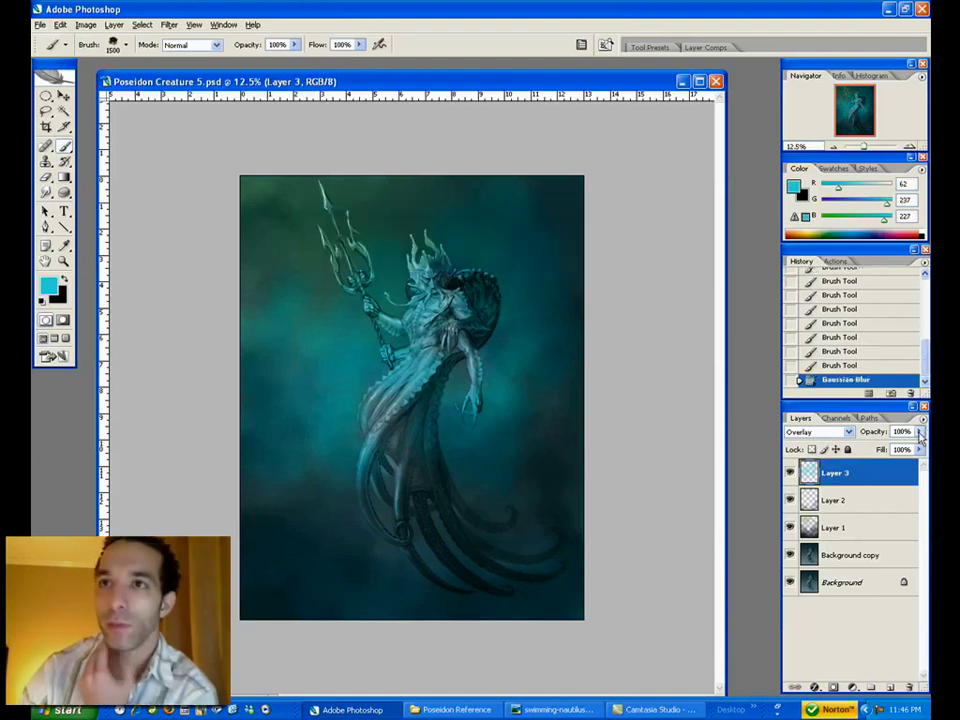
- Lower the glow layer's opacity to 57% and compare the painting with and without the layer
drag(921, 435, 889, 455)
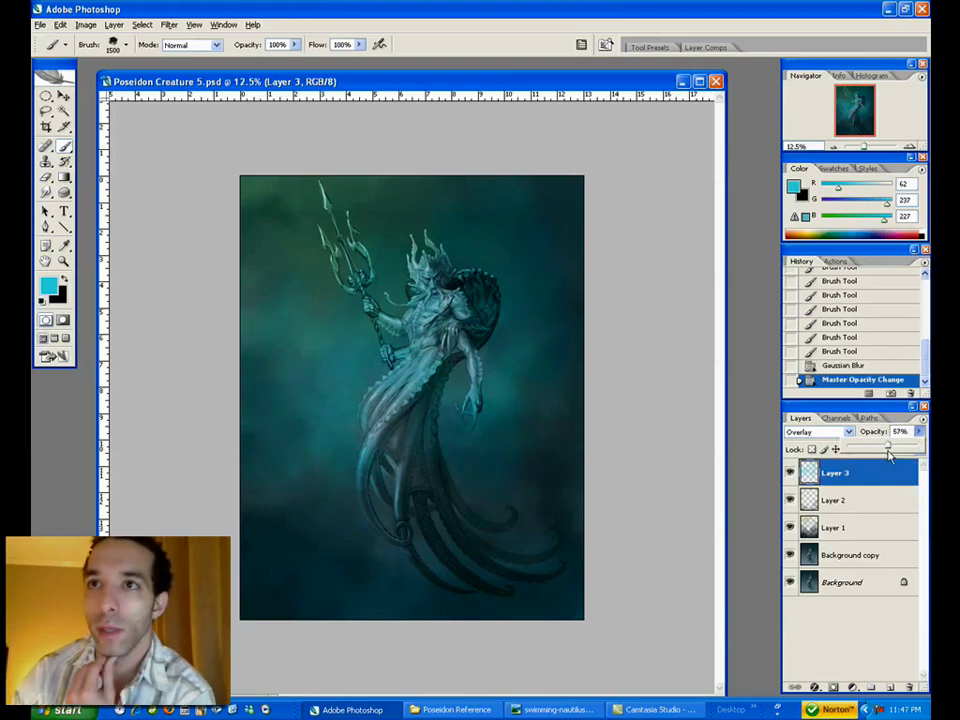
click(789, 475)
click(789, 476)
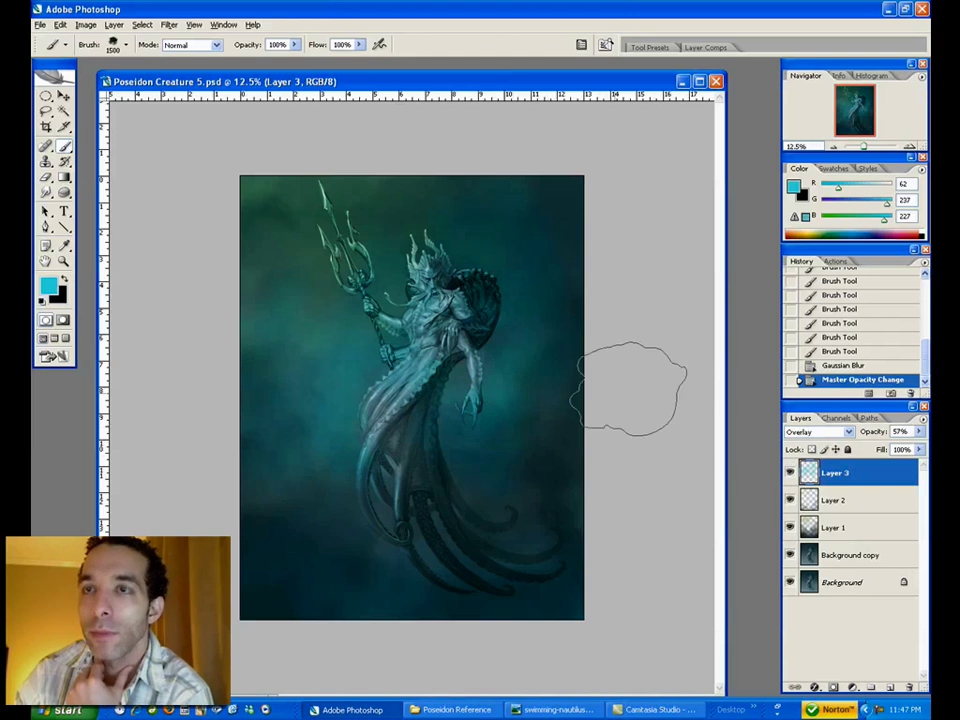
- Erase the turquoise glow from the creature's tentacles, arm, chest and head with an eraser enlarged to 300 px
key(e)
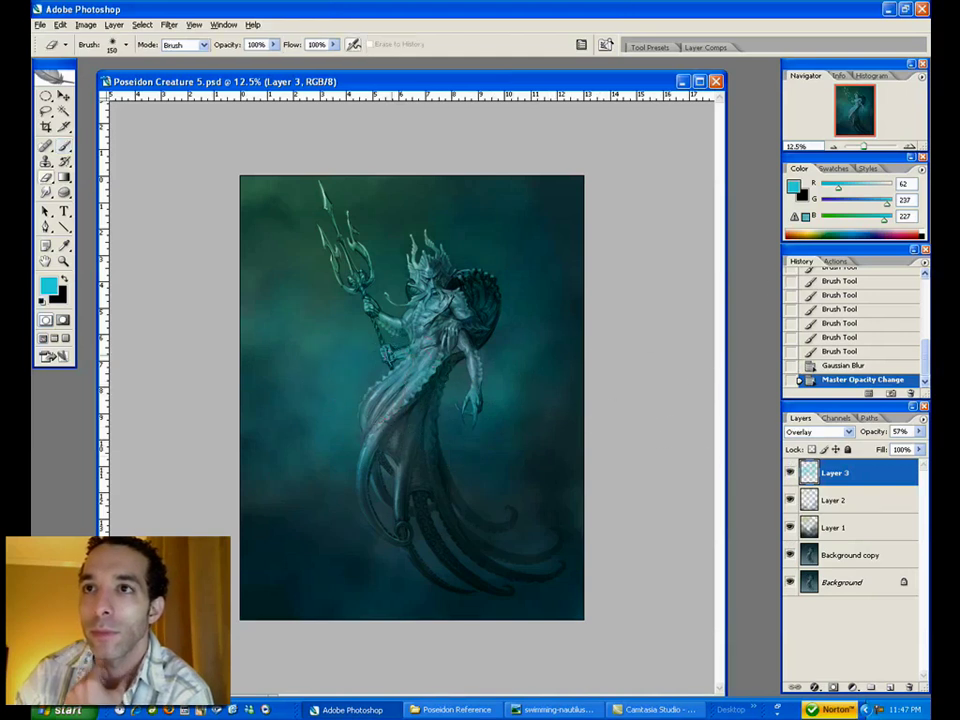
key(bracketright)
key(bracketright)
mouse_move(428, 350)
mouse_down()
mouse_move(408, 378)
mouse_move(415, 395)
mouse_move(382, 430)
mouse_up()
drag(378, 435, 370, 500)
key(bracketright)
drag(468, 358, 478, 402)
drag(440, 335, 428, 310)
mouse_move(437, 267)
mouse_down()
mouse_move(444, 249)
mouse_move(411, 274)
mouse_up()
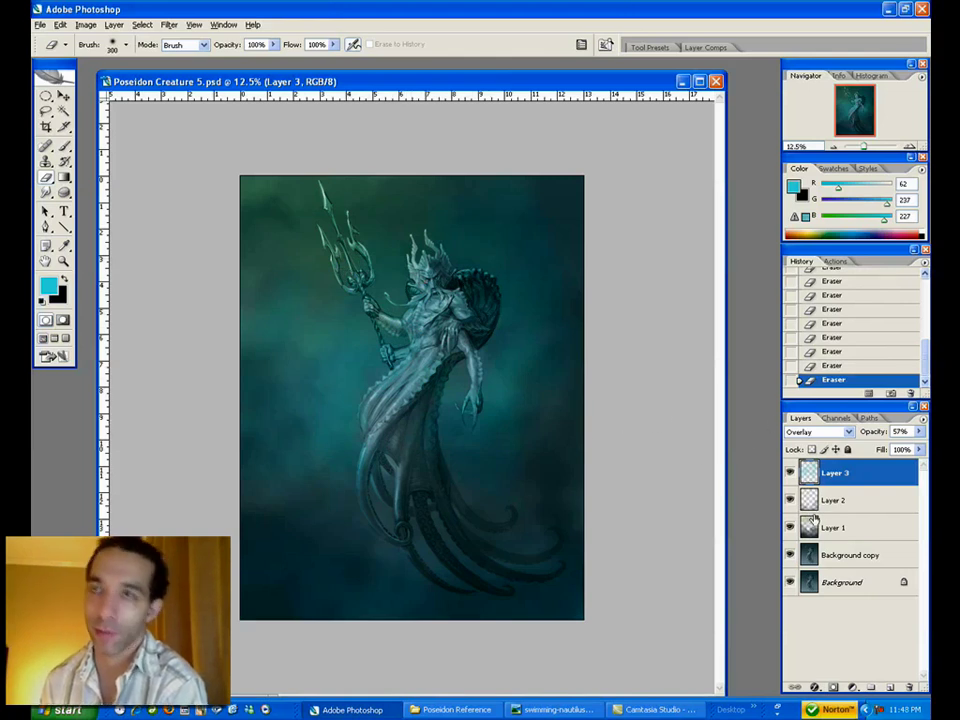
- Duplicate the Background copy layer, merge the duplicate with the colour layers while the two originals are hidden, and show the originals again
drag(843, 557, 890, 687)
drag(790, 582, 790, 609)
click(114, 24)
click(175, 424)
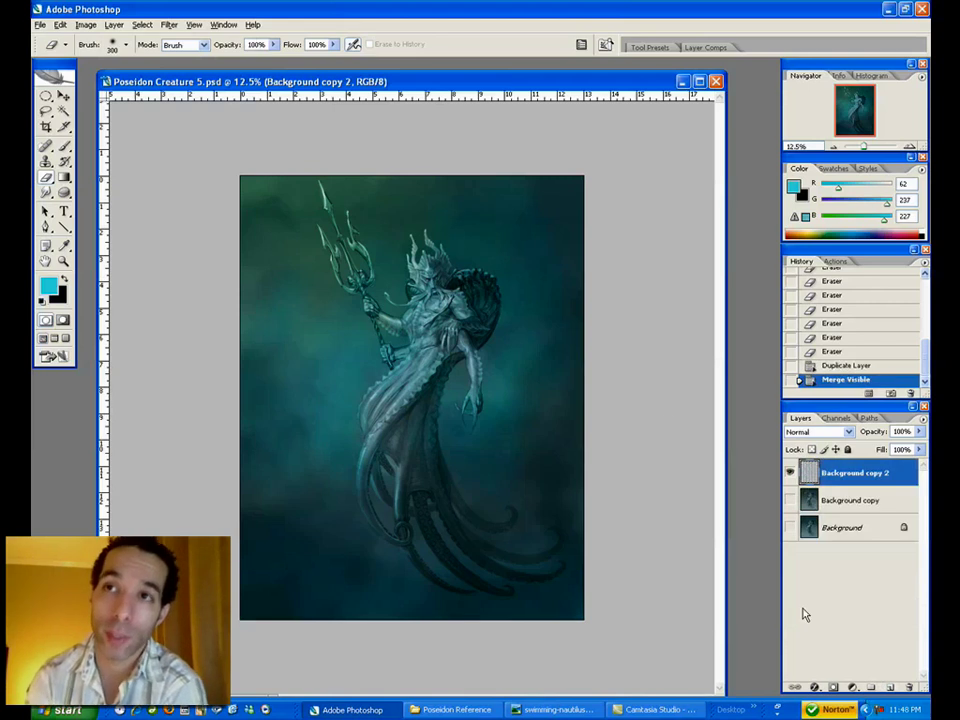
drag(790, 500, 776, 558)
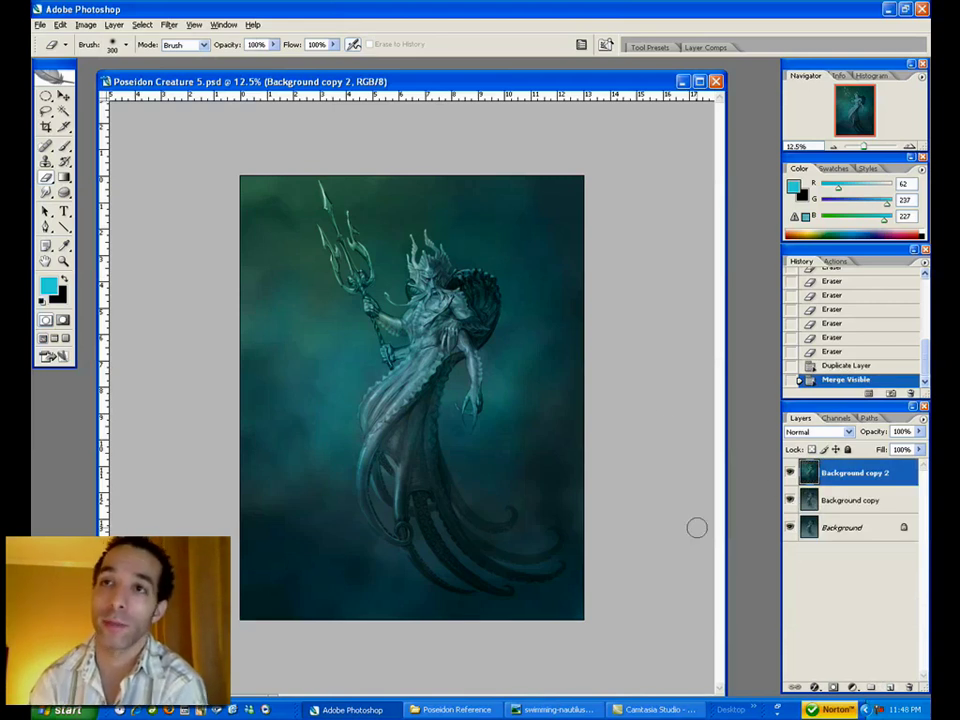
- Examine the whole merged painting at 16.67% magnification
click(63, 261)
alt+click(460, 401)
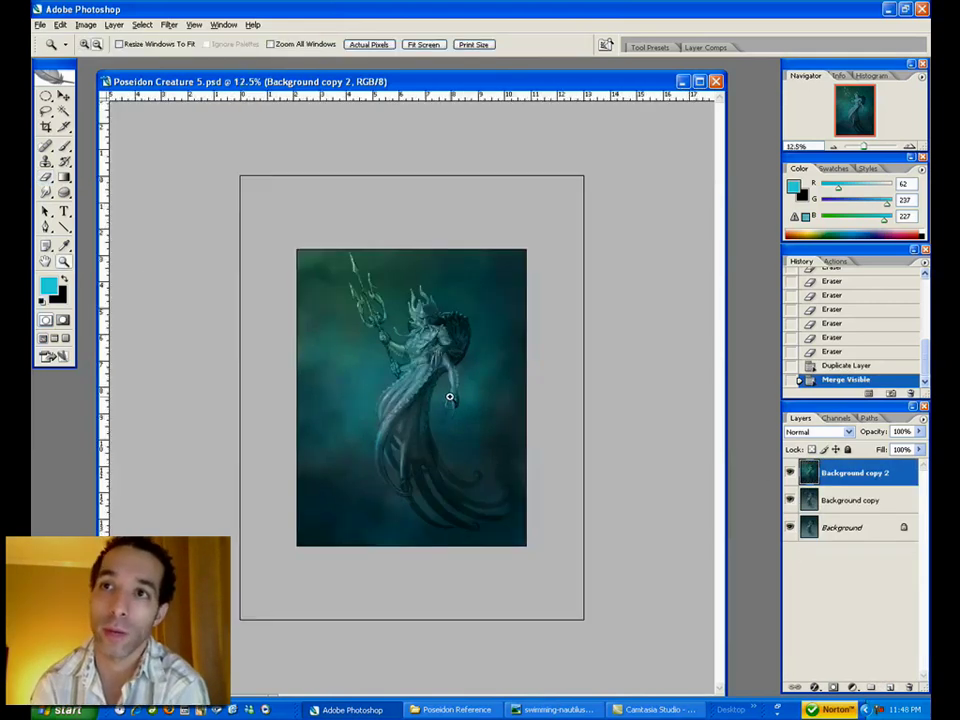
click(449, 395)
click(443, 399)
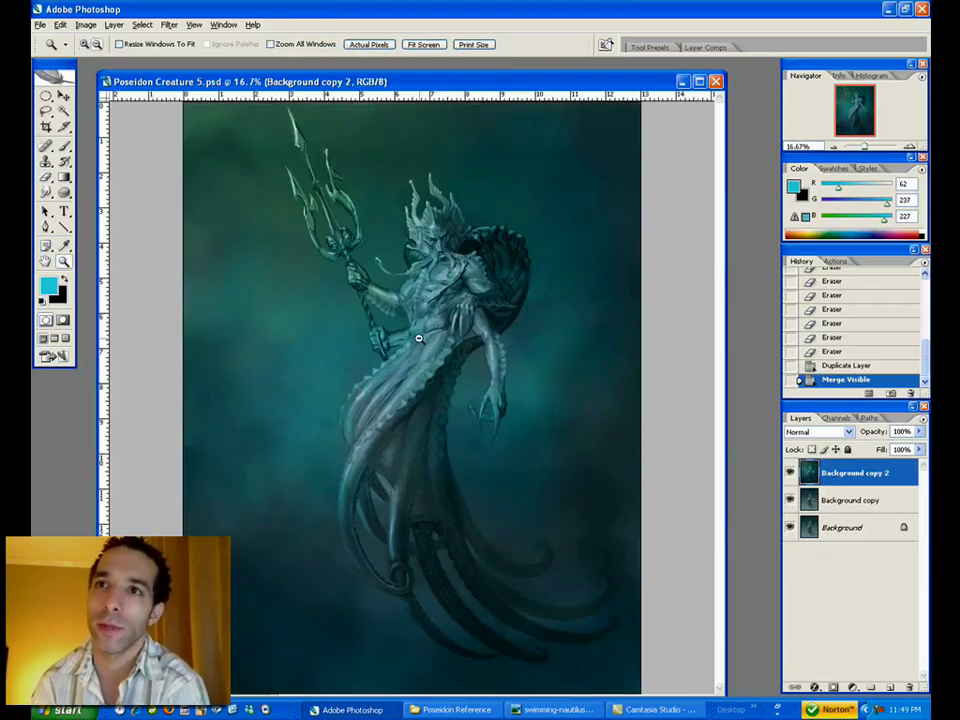
- Examine the sea-god figure close up and the painting as a whole
alt+click(419, 339)
alt+click(419, 339)
alt+click(419, 339)
click(419, 339)
click(419, 339)
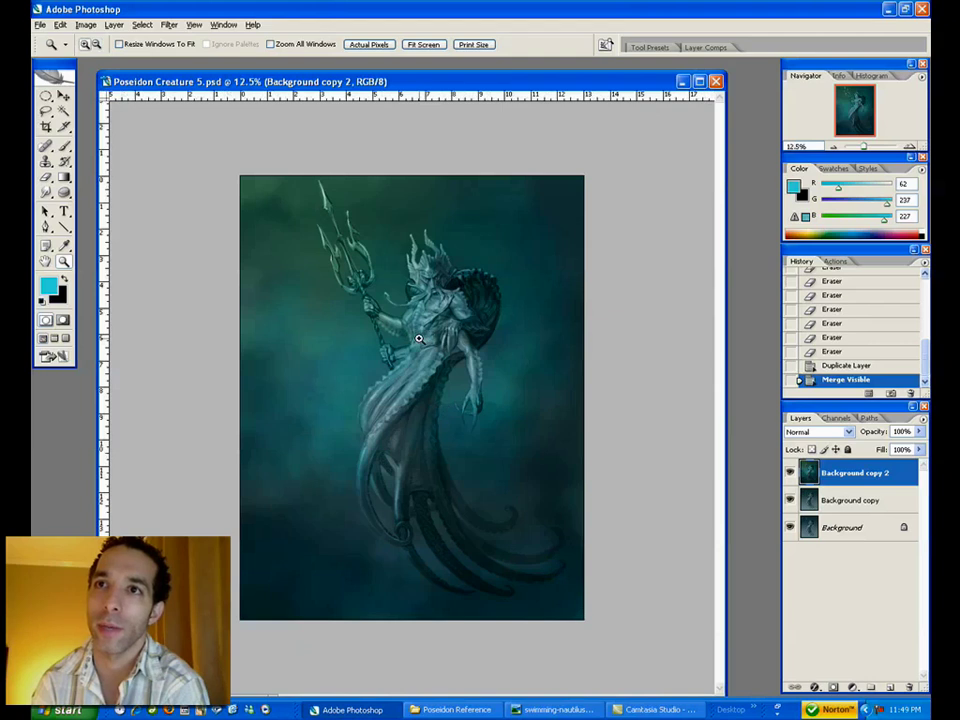
click(419, 339)
click(419, 339)
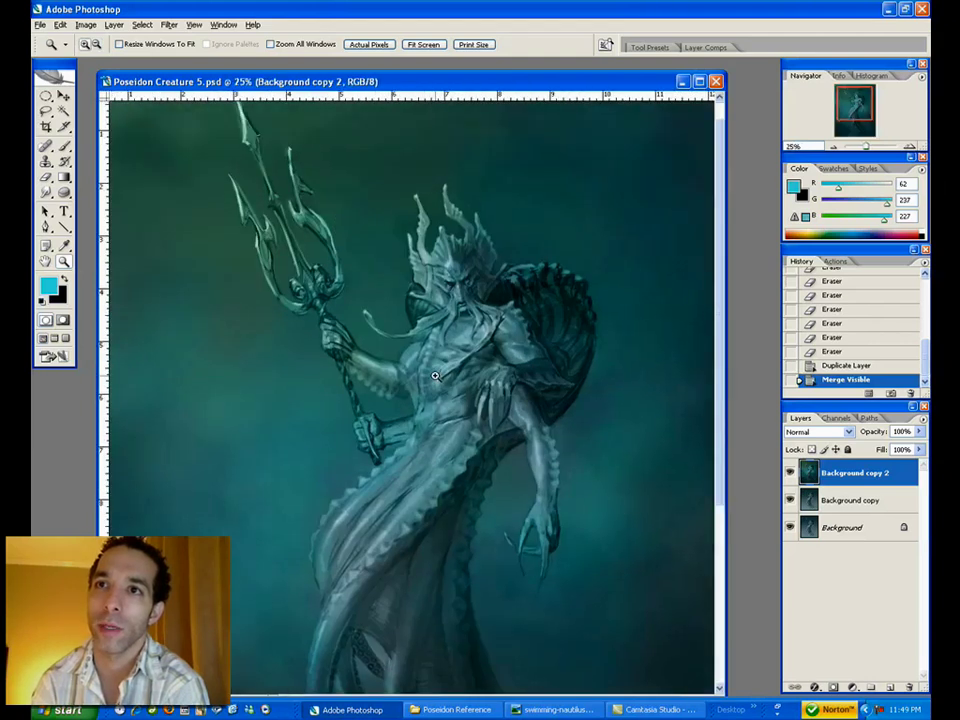
alt+click(435, 375)
alt+click(438, 369)
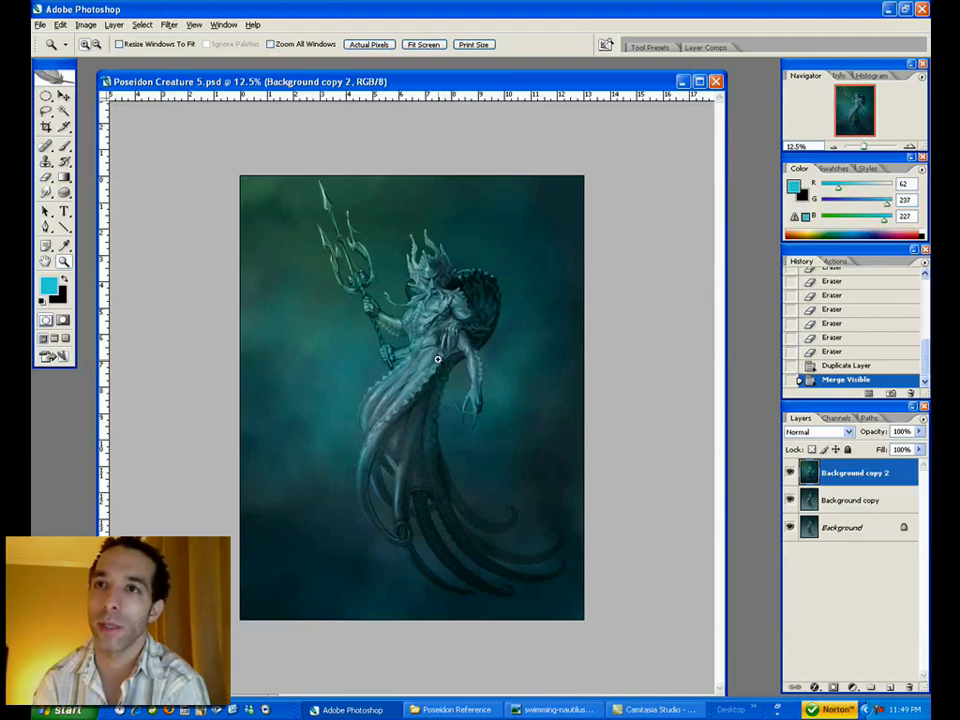
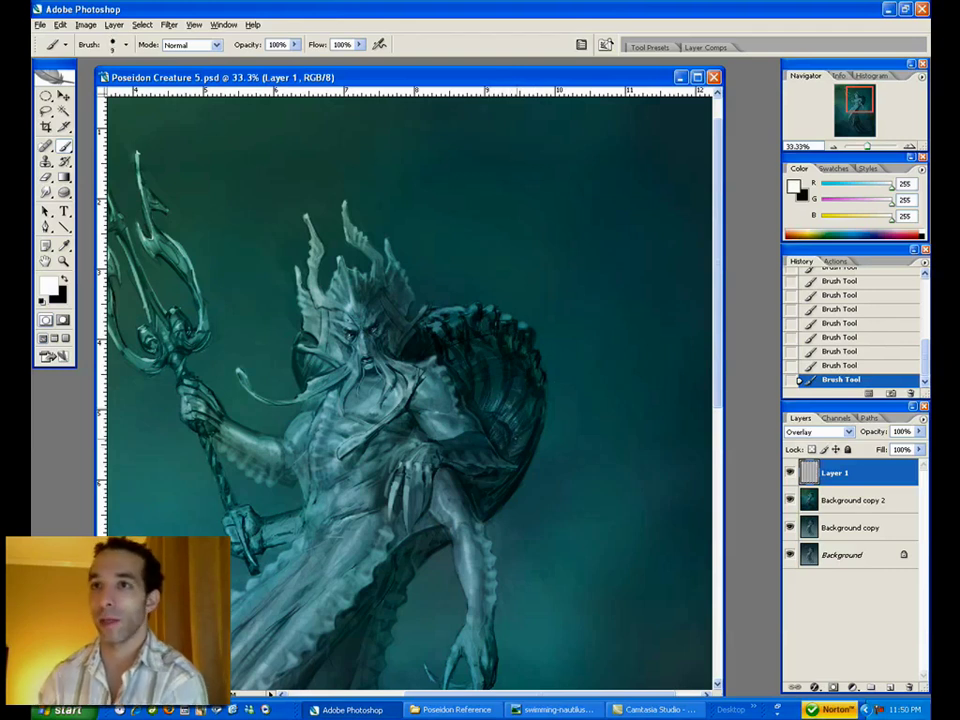
- Add fine black shadow accents below the waist and white highlights along the shell's upper rim on the Overlay layer
drag(509, 442, 533, 360)
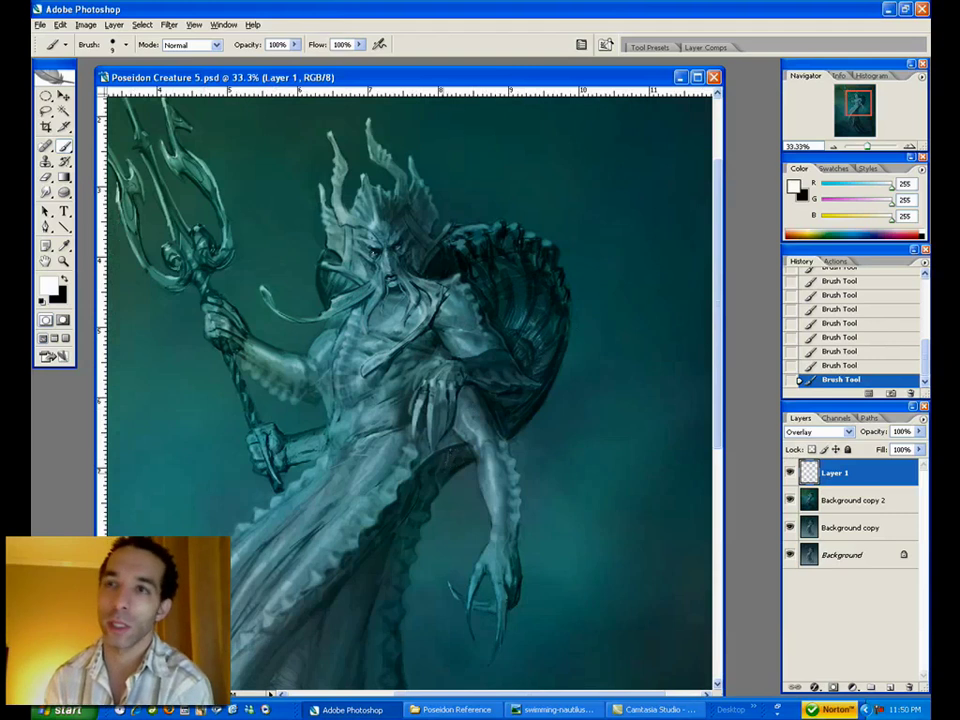
key(x)
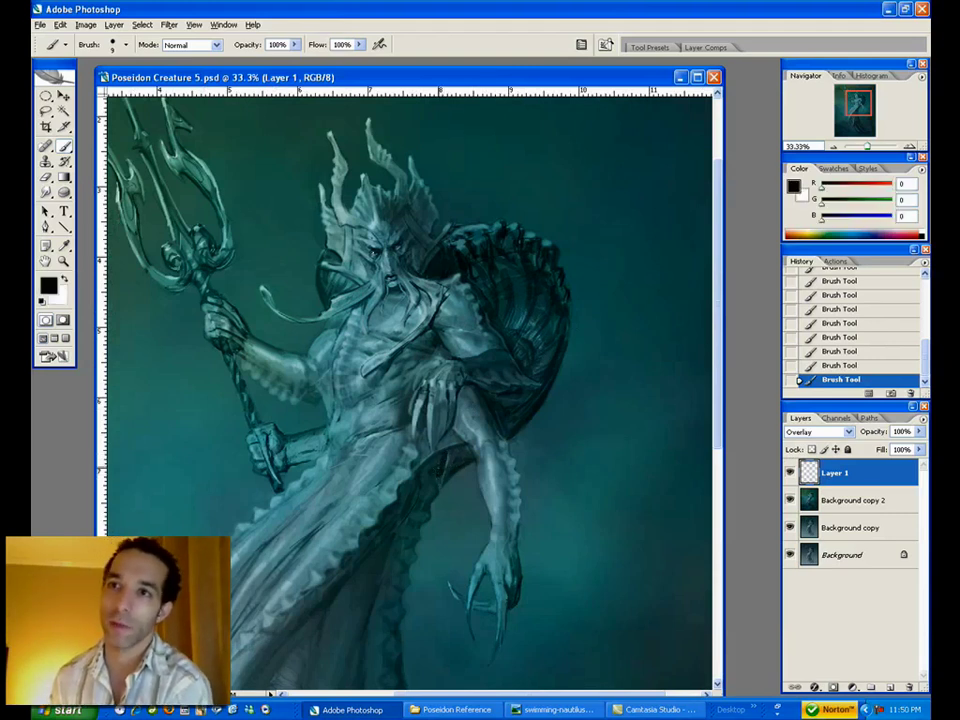
key(x)
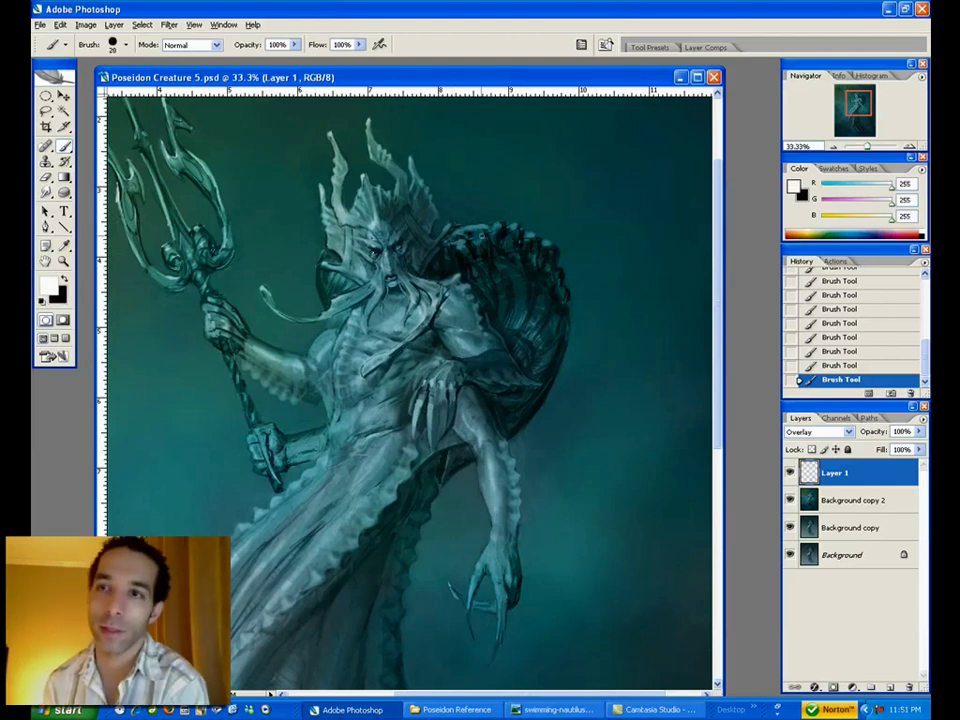
key(bracketleft)
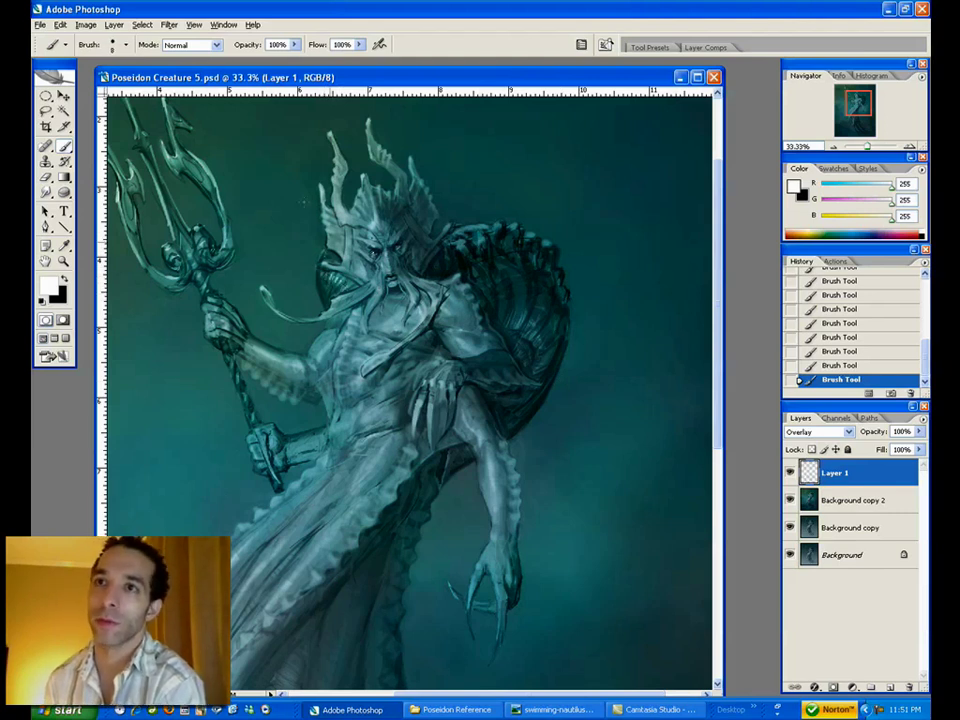
- Erase overlay paint from the part of the shell beside the beard using a reduced eraser size
key(e)
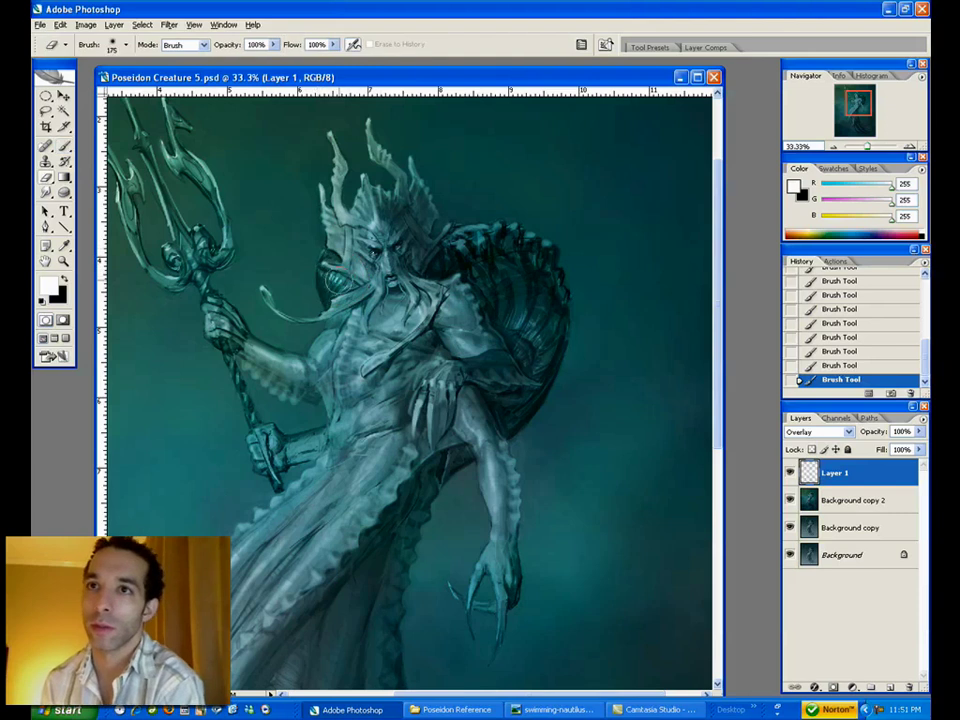
key(bracketleft)
key(bracketleft)
key(bracketleft)
mouse_move(341, 287)
mouse_down()
mouse_move(327, 278)
mouse_move(355, 304)
mouse_up()
- Paint short white highlights on the ridges along the top of the shell
key(b)
mouse_move(482, 262)
mouse_down()
mouse_move(486, 274)
mouse_move(494, 268)
mouse_up()
drag(498, 253, 502, 266)
drag(508, 250, 522, 264)
drag(528, 253, 531, 267)
drag(538, 258, 550, 279)
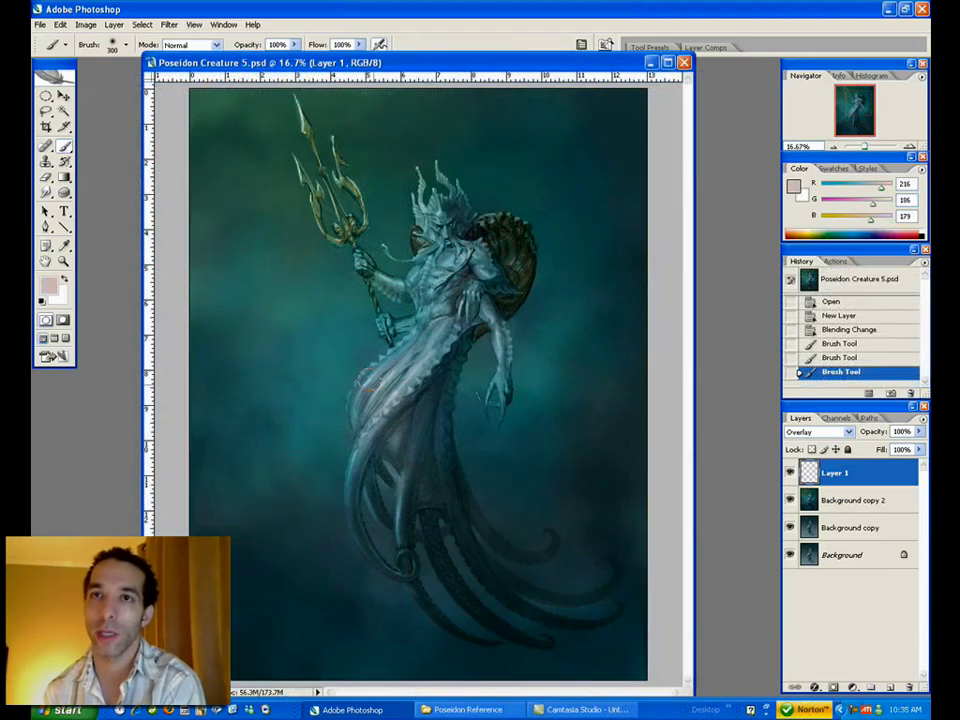
- Brush pale pink, RGB 216, 186, 179, over the upper folds of the robe-like lower body
drag(369, 381, 398, 362)
drag(366, 386, 404, 362)
drag(378, 382, 408, 358)
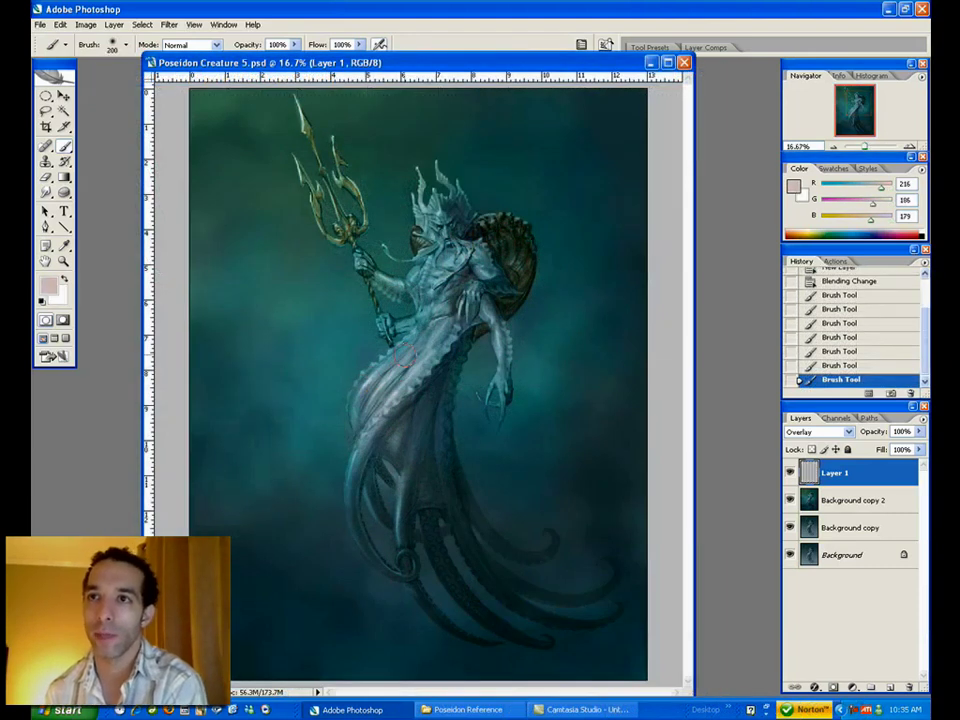
drag(388, 402, 356, 428)
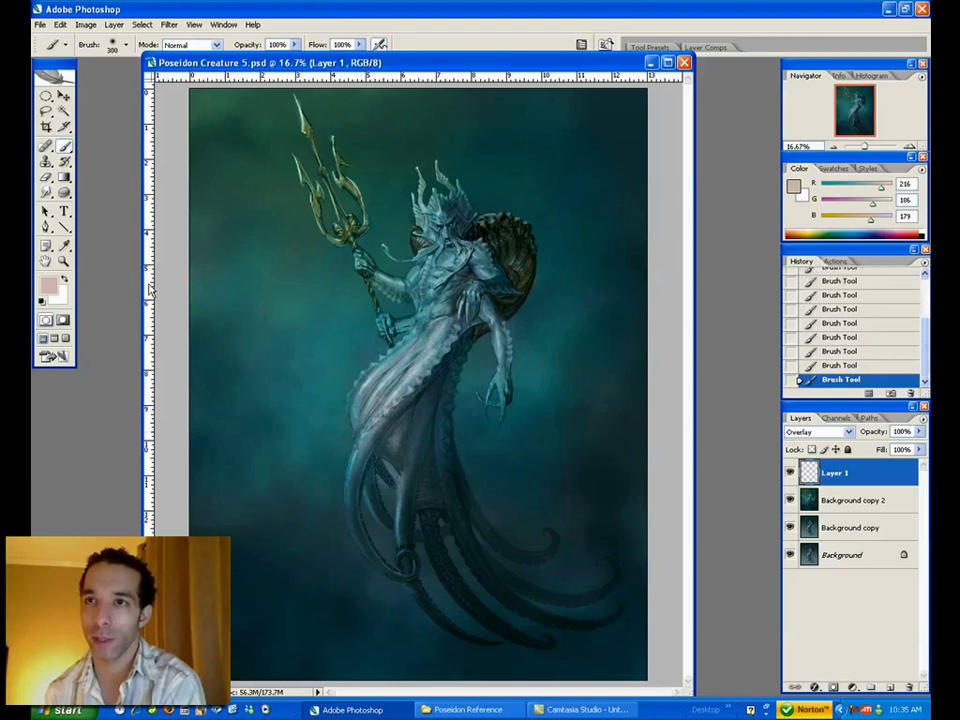
- Set the foreground colour to RGB 197, 129, 113 and tint the figure's face, chest and shoulder
click(48, 286)
click(347, 501)
click(583, 452)
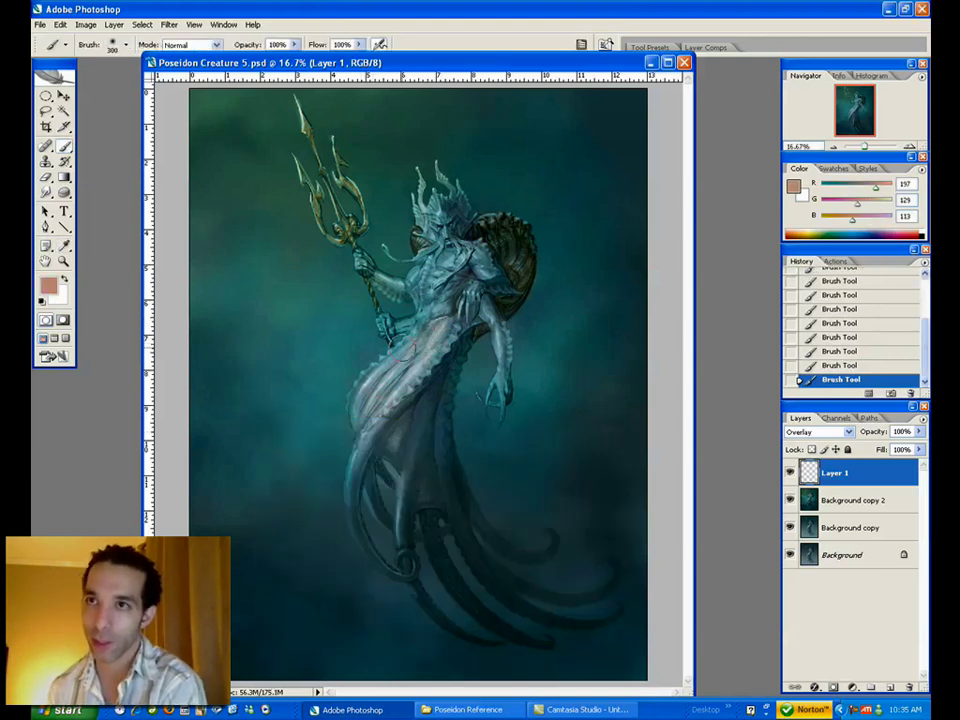
key(bracketleft)
key(bracketleft)
key(bracketleft)
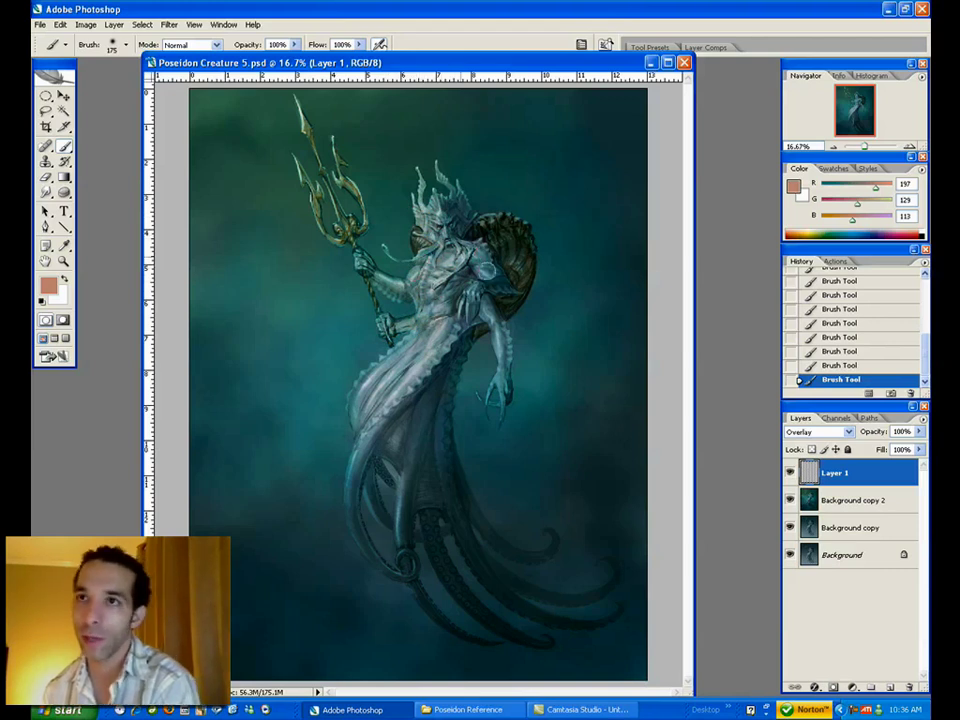
key(bracketright)
key(bracketright)
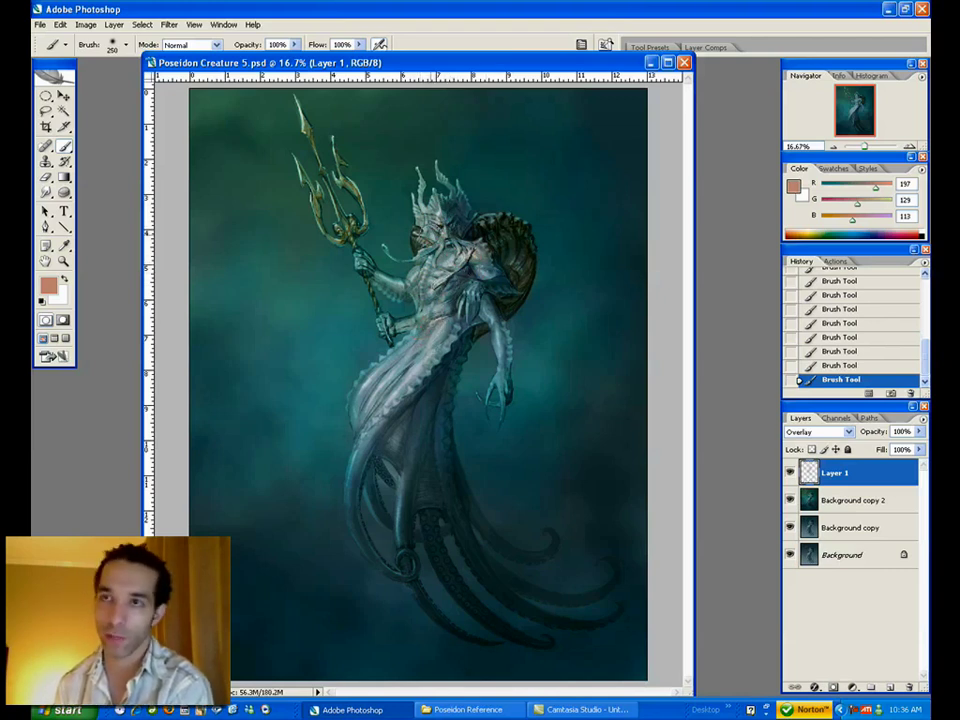
- Tint both trident-holding hands and the hanging forearm with the 250-pixel brush
drag(362, 270, 375, 271)
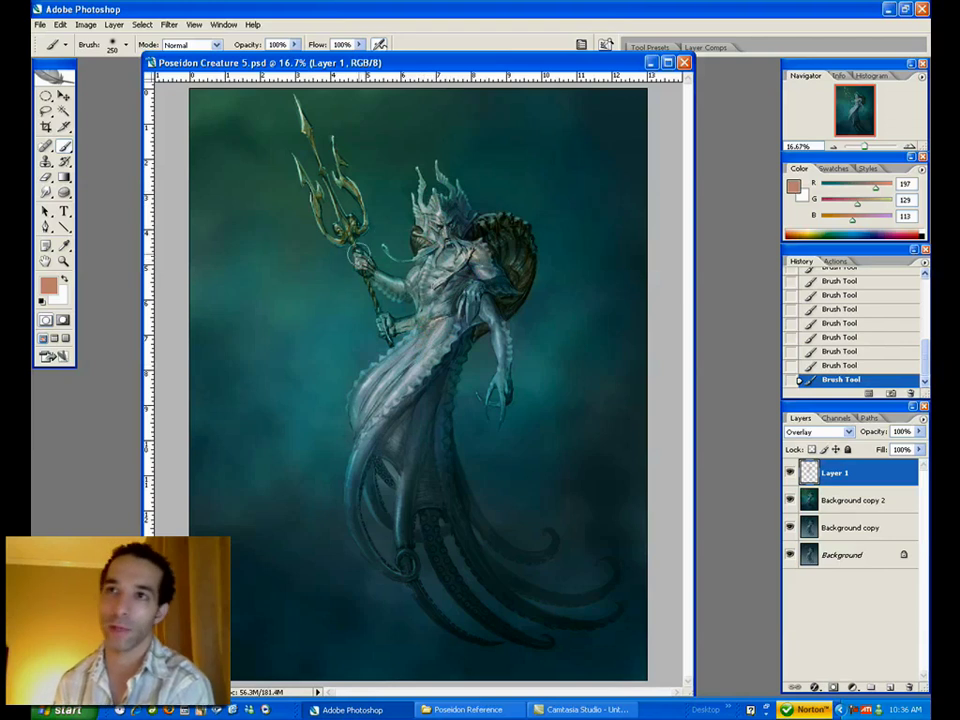
drag(389, 314, 383, 332)
mouse_move(492, 324)
mouse_down()
mouse_move(488, 304)
mouse_move(500, 358)
mouse_up()
- Enlarge the brush to 400 pixels and warm up the waist and upper folds of the lower body
key(bracketright)
key(bracketright)
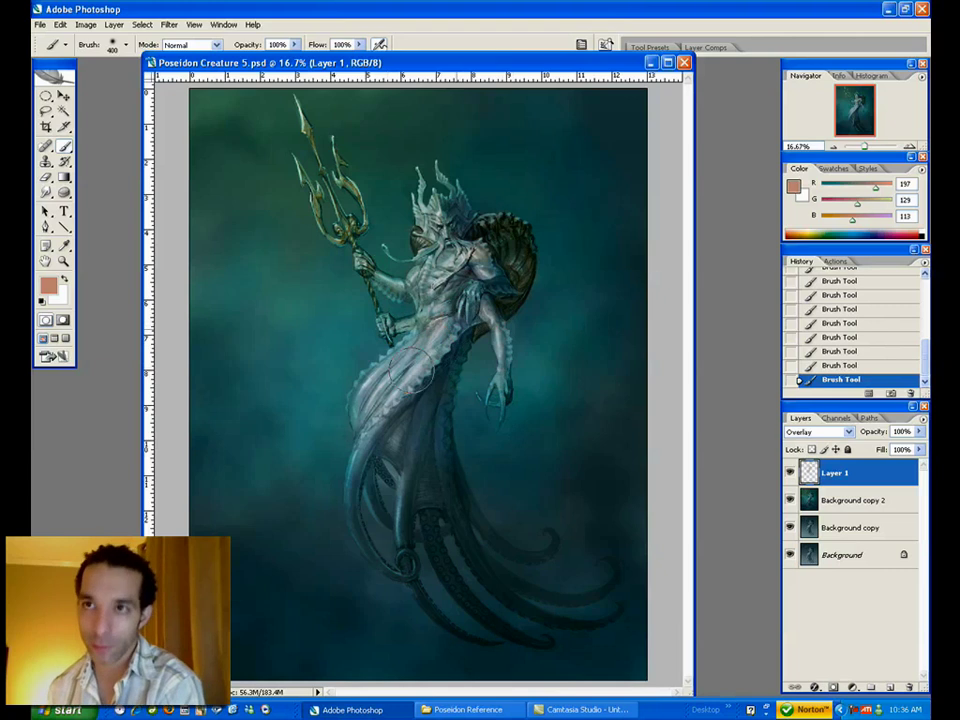
key(bracketright)
key(bracketleft)
mouse_move(438, 362)
mouse_down()
mouse_move(414, 362)
mouse_move(418, 338)
mouse_up()
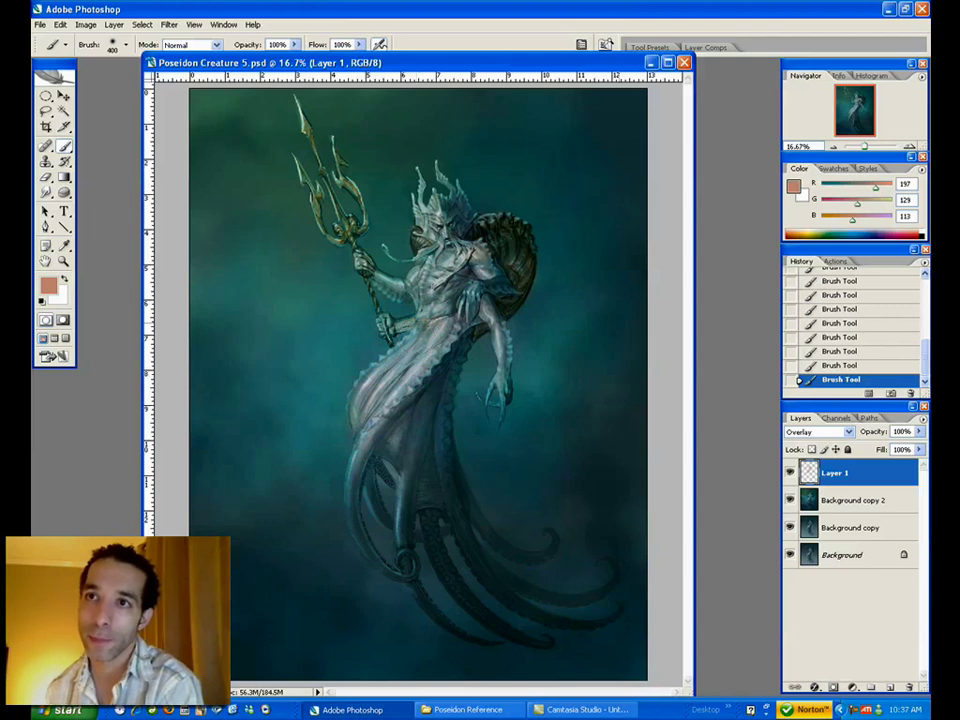
- Apply a Hue/Saturation adjustment to Layer 1 with Hue +5 and Saturation +25
click(86, 24)
mouse_move(150, 64)
click(242, 148)
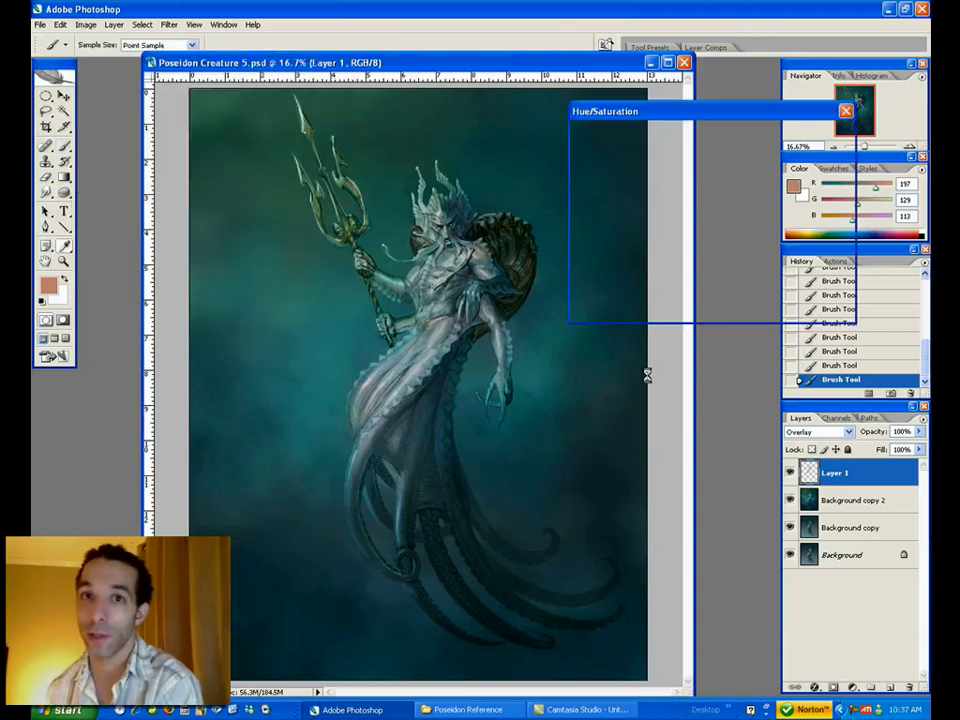
drag(677, 182, 698, 221)
mouse_move(681, 180)
mouse_down()
mouse_move(673, 185)
mouse_move(706, 193)
mouse_move(687, 194)
mouse_up()
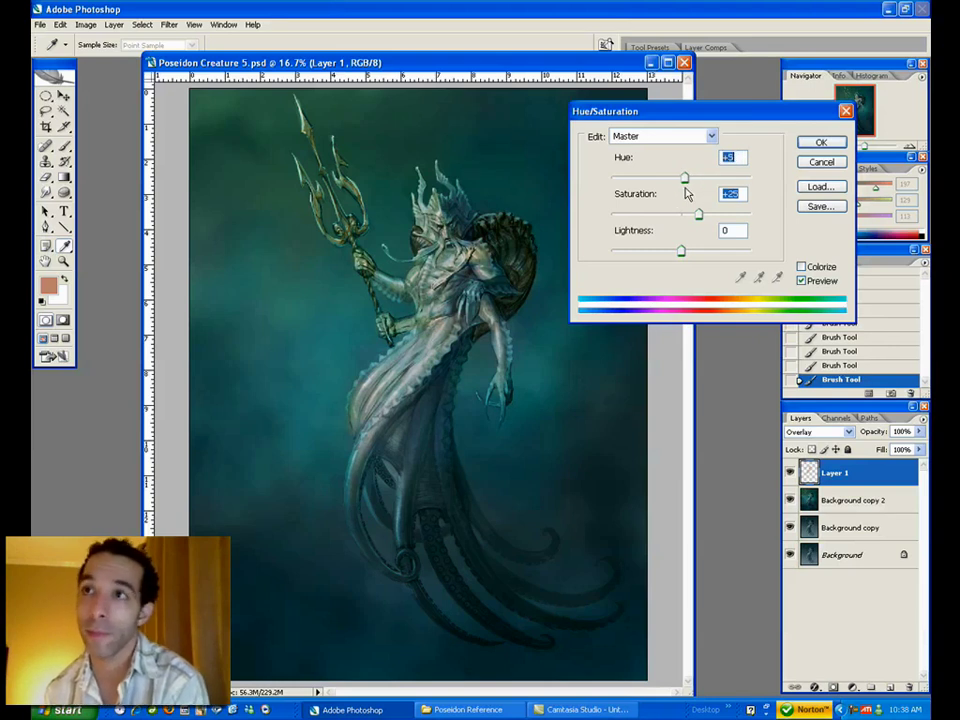
key(Return)
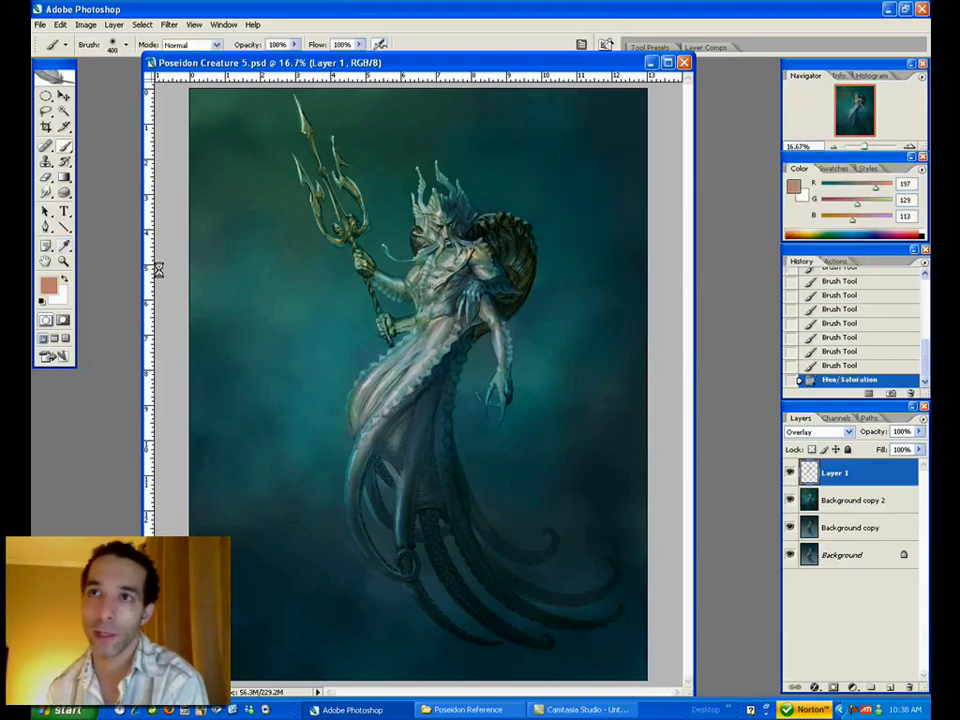
- Set the foreground colour to a yellower tan, RGB 206, 153, 106
click(47, 286)
click(339, 527)
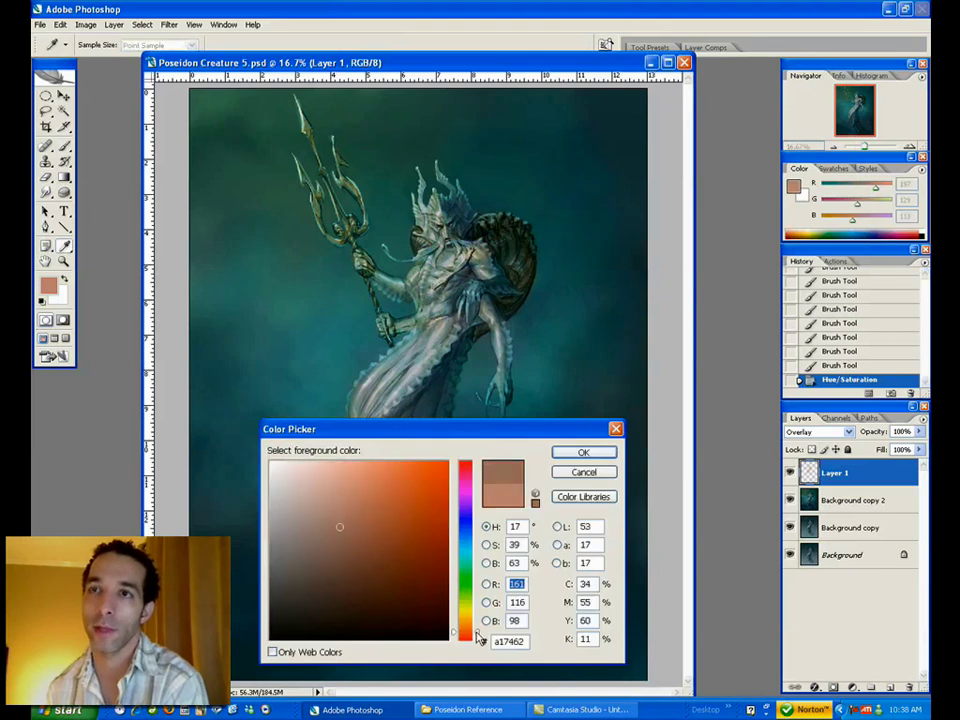
drag(476, 635, 476, 627)
click(357, 495)
click(580, 453)
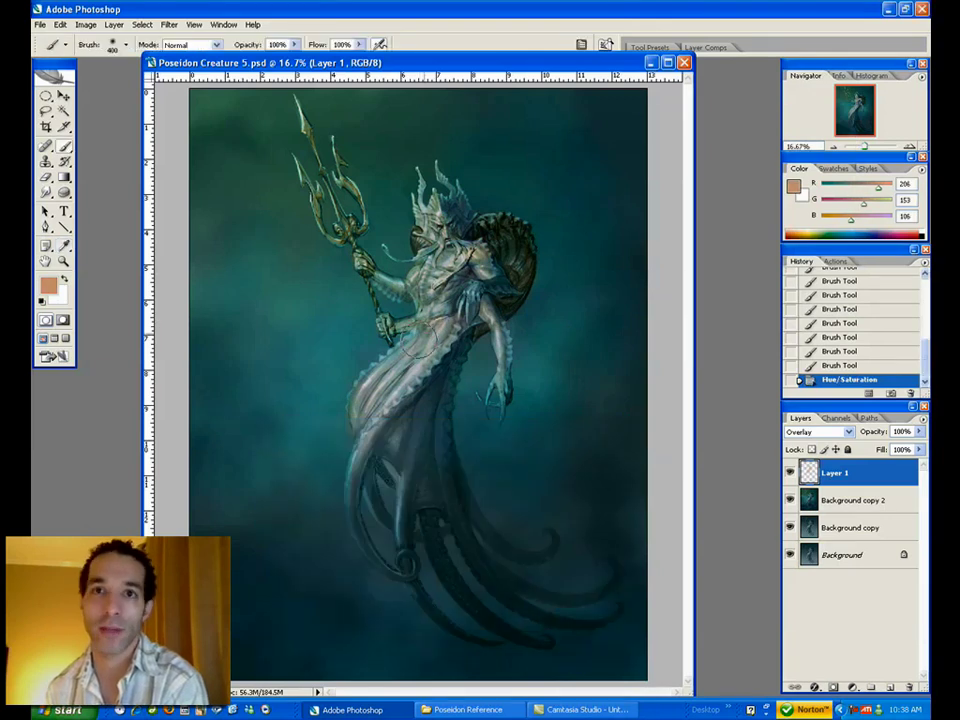
- Glaze the tan colour over the flowing lower body, torso, hanging arm and shoulder with broad brush strokes
mouse_move(416, 352)
mouse_down()
mouse_move(409, 377)
mouse_move(374, 414)
mouse_move(367, 392)
mouse_move(348, 467)
mouse_move(376, 551)
mouse_up()
drag(488, 380, 484, 310)
drag(447, 285, 356, 480)
drag(436, 335, 445, 312)
key(bracketleft)
key(bracketleft)
drag(492, 272, 520, 271)
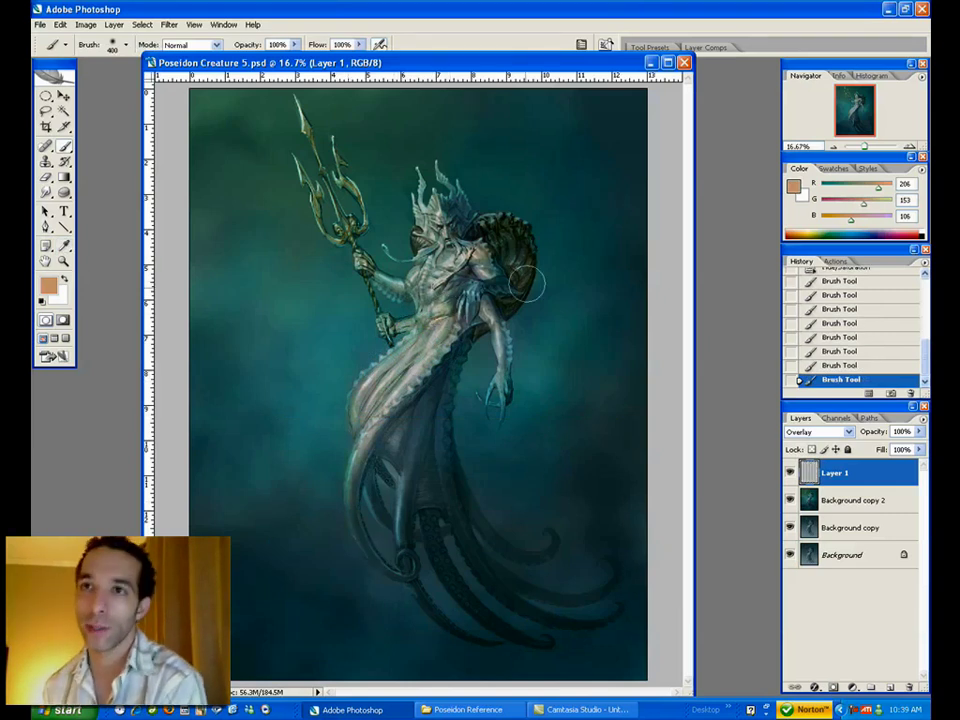
- Tint the crown, face and upper arm with the tan colour, using brush sizes from 125 to 200 pixels
drag(409, 187, 408, 190)
key(bracketleft)
key(bracketleft)
key(bracketleft)
key(bracketleft)
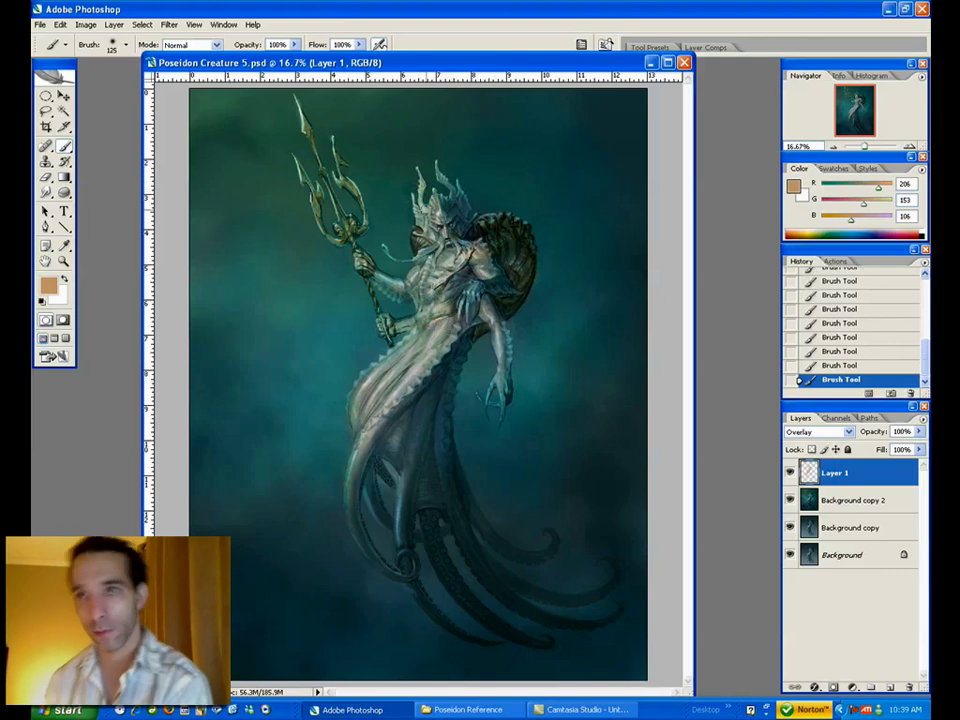
key(bracketright)
key(bracketright)
key(bracketright)
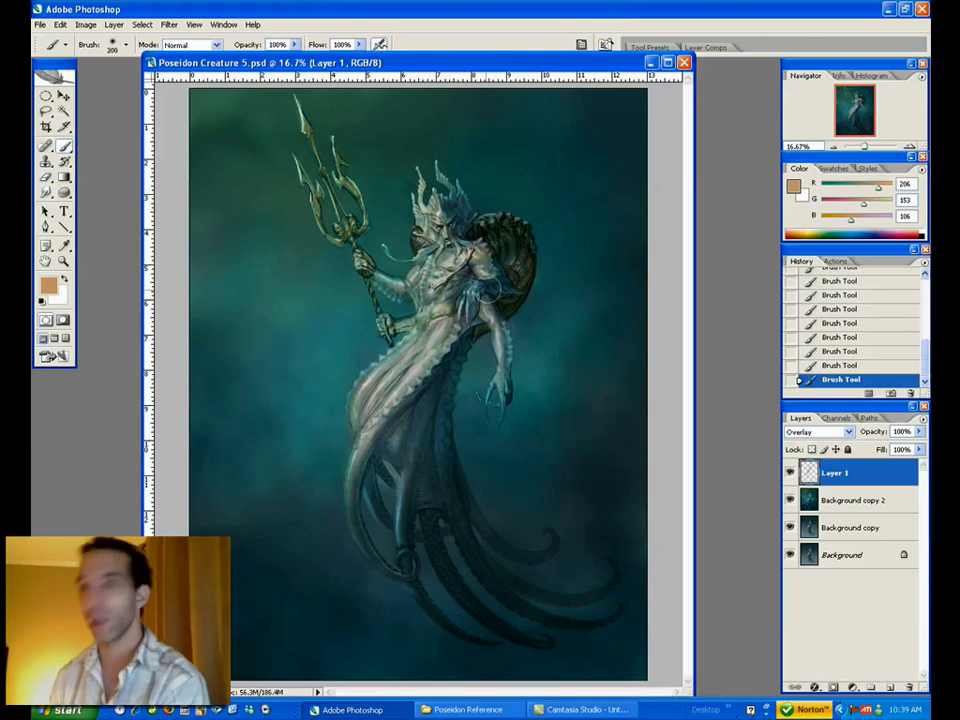
- Warm the torso and arms with a 150-pixel brush, and the crown with a 250-pixel brush
key(bracketleft)
key(bracketleft)
key(bracketleft)
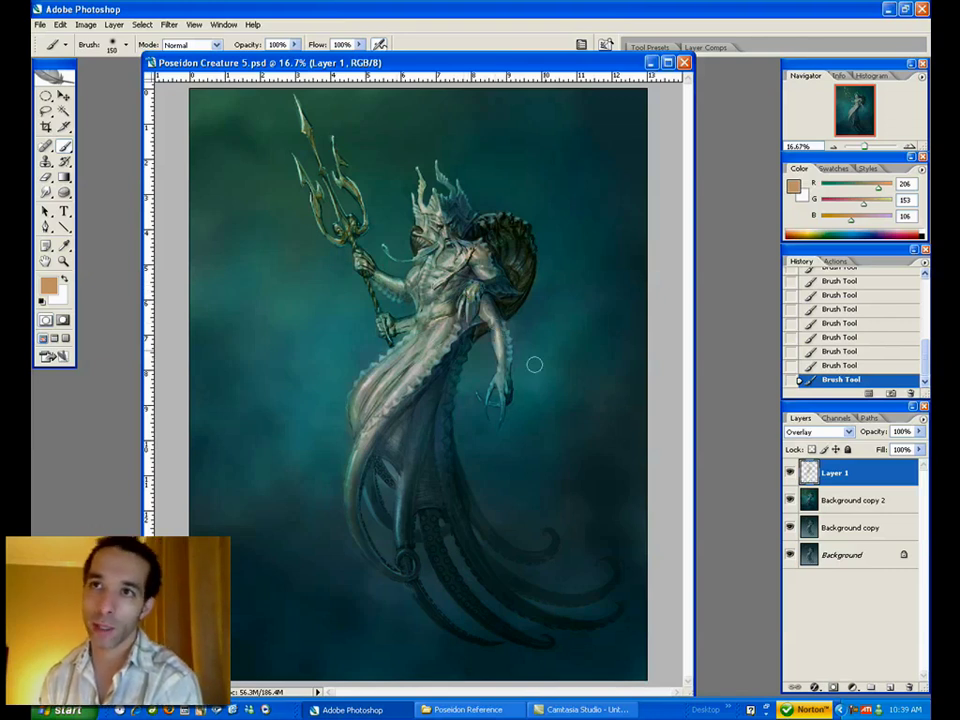
key(bracketright)
key(bracketright)
key(bracketright)
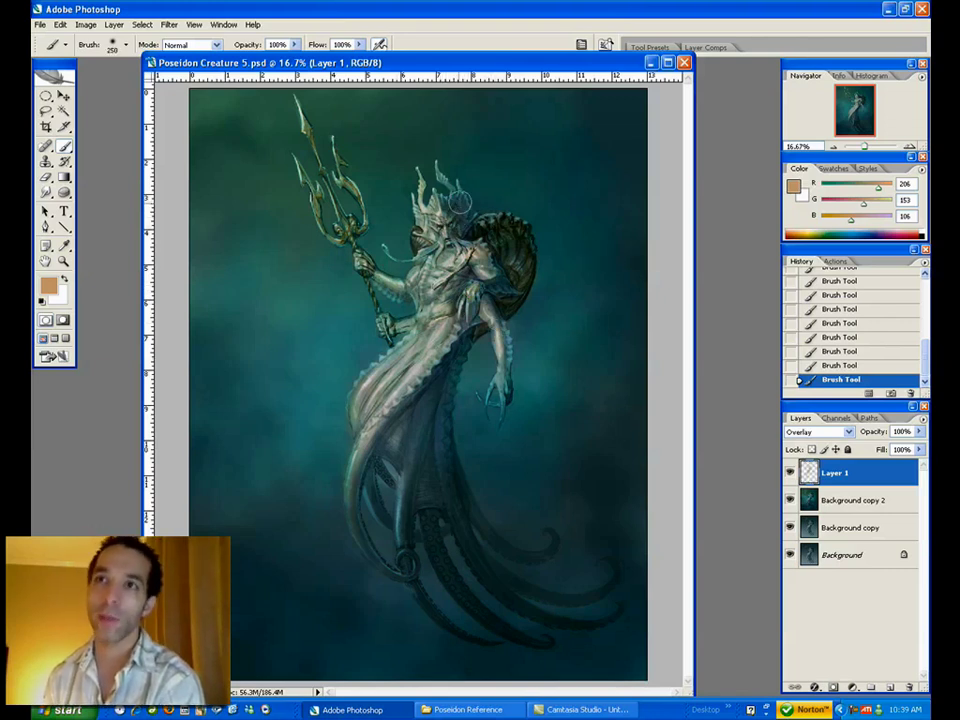
- Enlarge the brush to 400 pixels and tint the lower body down to the front tentacle's curled tip
key(bracketright)
key(bracketright)
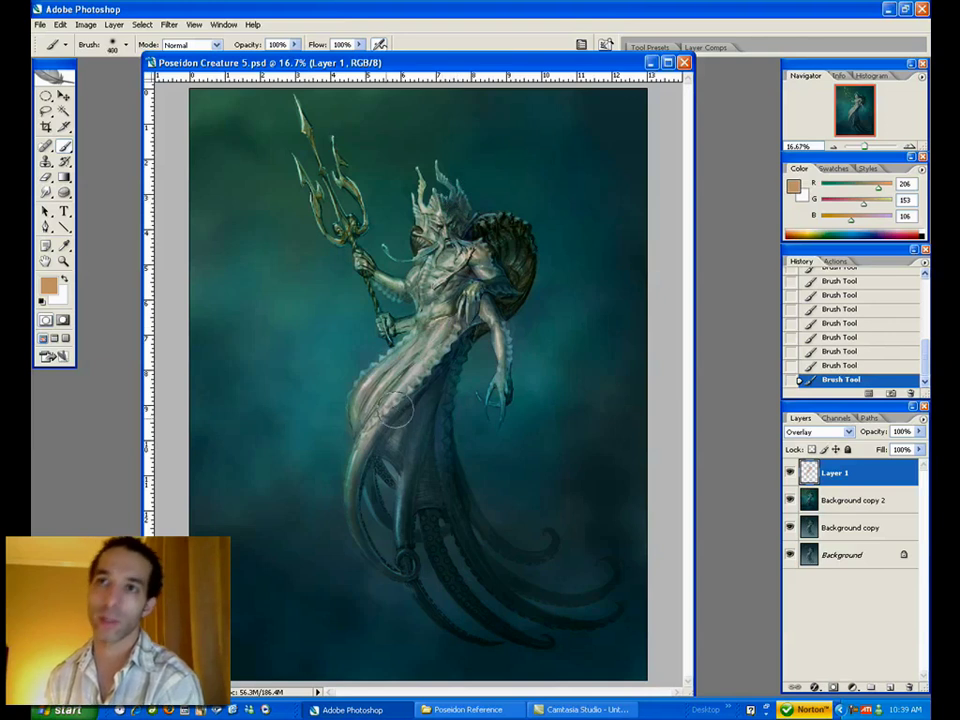
mouse_move(369, 448)
mouse_down()
mouse_move(356, 489)
mouse_move(405, 562)
mouse_up()
key(bracketleft)
key(bracketleft)
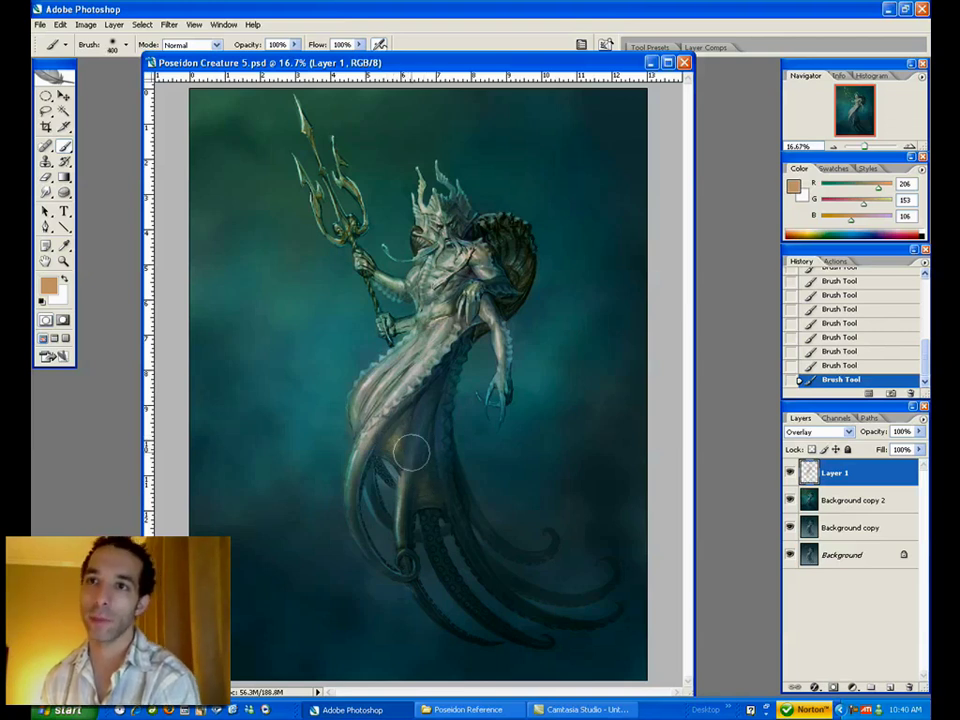
- Erase excess tint from the shadowed inner folds above the tentacles and repaint tan up toward the hip
key(e)
mouse_move(404, 447)
mouse_down()
mouse_move(389, 447)
mouse_move(418, 468)
mouse_up()
drag(433, 495, 448, 478)
key(b)
mouse_move(399, 446)
mouse_down()
mouse_move(402, 425)
mouse_move(455, 361)
mouse_up()
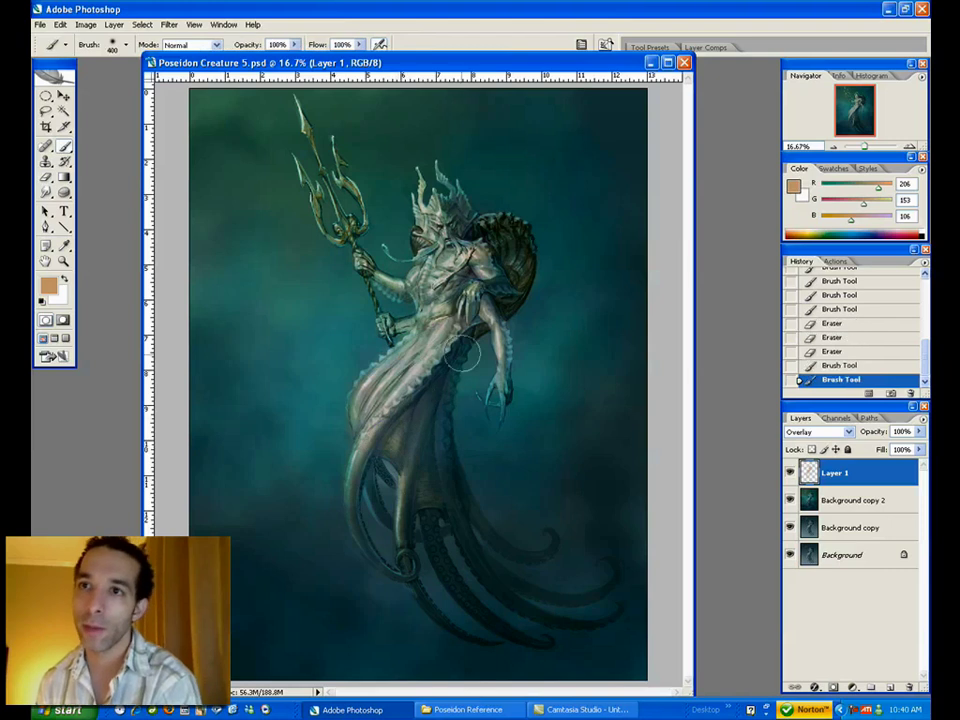
- Tint the hanging arm, shoulder and side of the head with progressively smaller brushes, down to 100 pixels
key([)
key([)
mouse_move(506, 328)
mouse_down()
mouse_move(514, 363)
mouse_move(504, 417)
mouse_up()
mouse_move(502, 272)
mouse_down()
mouse_move(495, 287)
mouse_move(500, 274)
mouse_move(484, 258)
mouse_up()
drag(469, 245, 470, 222)
key([)
key([)
key([)
key([)
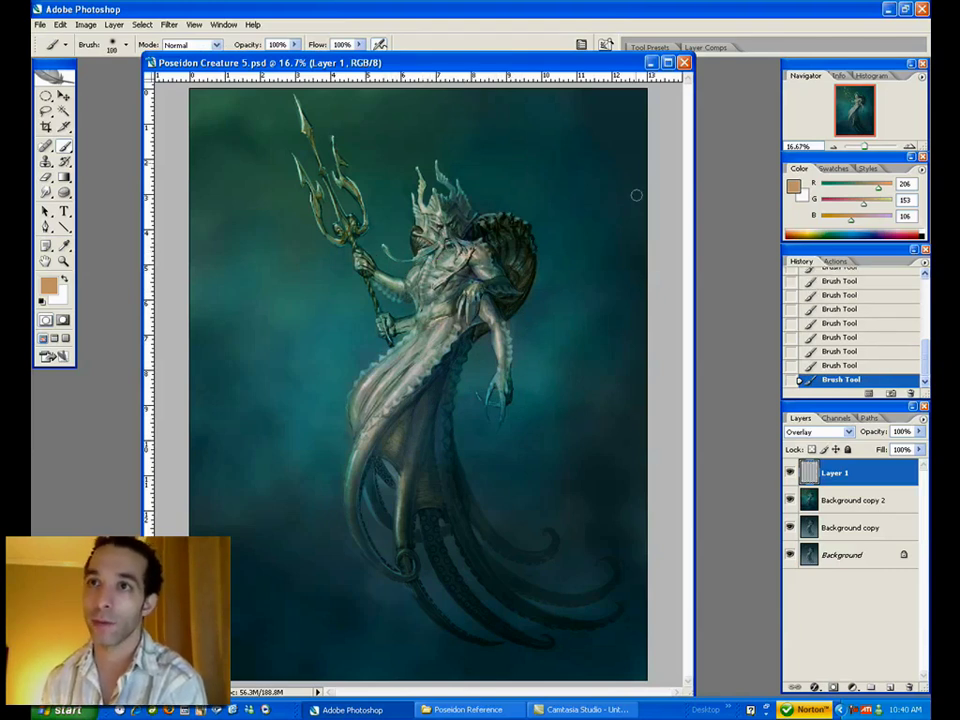
- Compare the painting with and without Layer 1, and set that layer's opacity to 81%
click(790, 472)
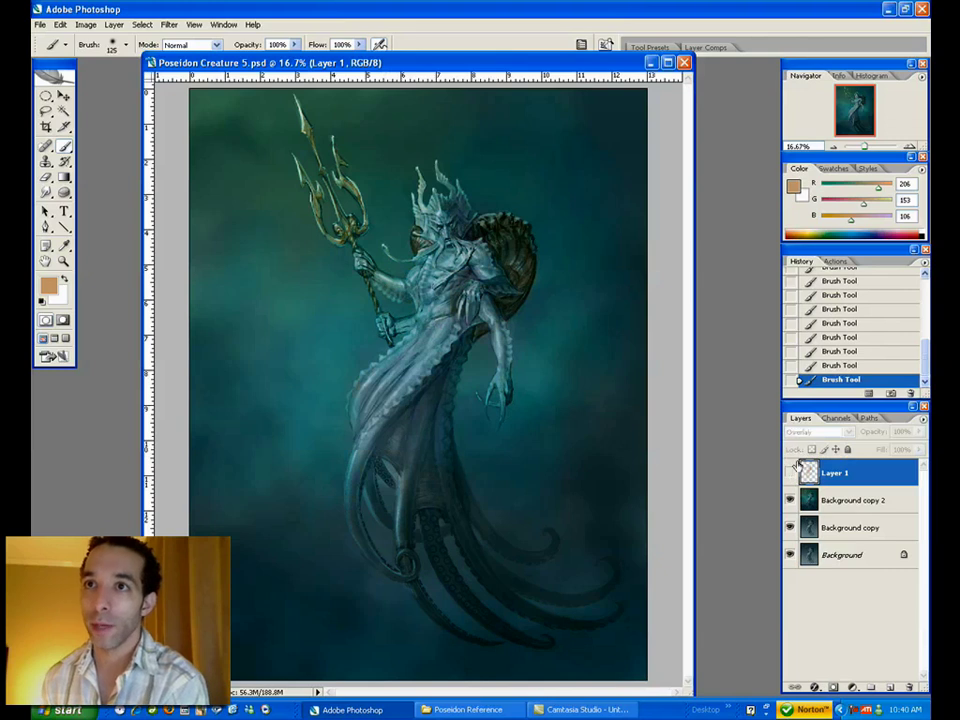
click(790, 474)
click(919, 432)
drag(919, 448, 907, 451)
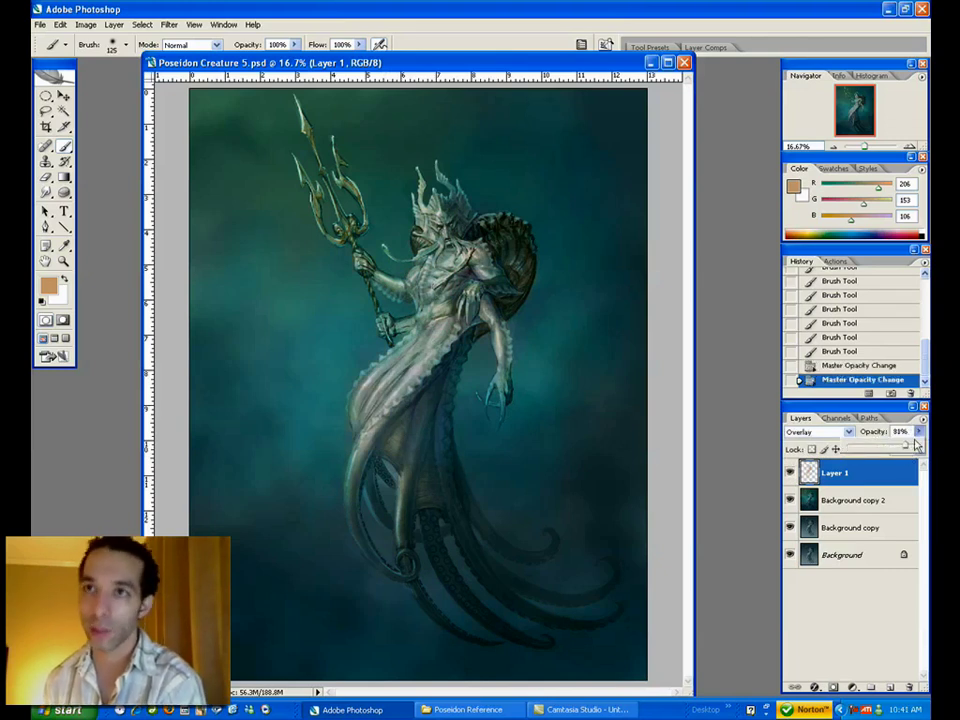
- Brush the tan tint onto the center of the creature's crown on the Overlay layer
click(64, 261)
click(502, 311)
click(501, 312)
key(b)
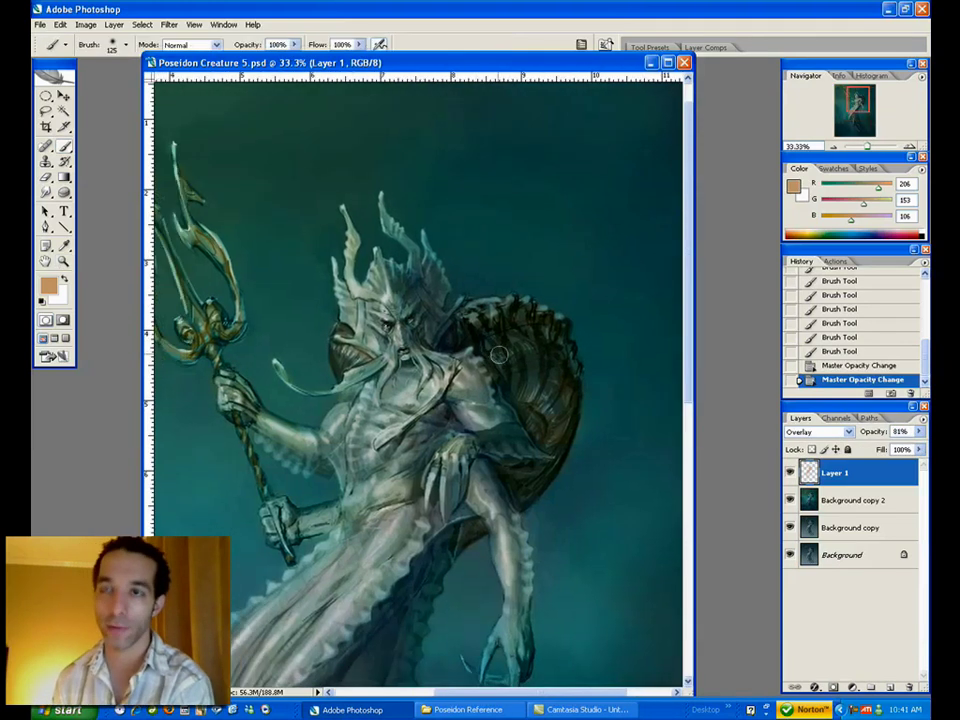
drag(392, 252, 382, 282)
- Choose a light peach foreground color and tint the ridges of the shell behind the shoulder with a slightly larger brush
click(48, 286)
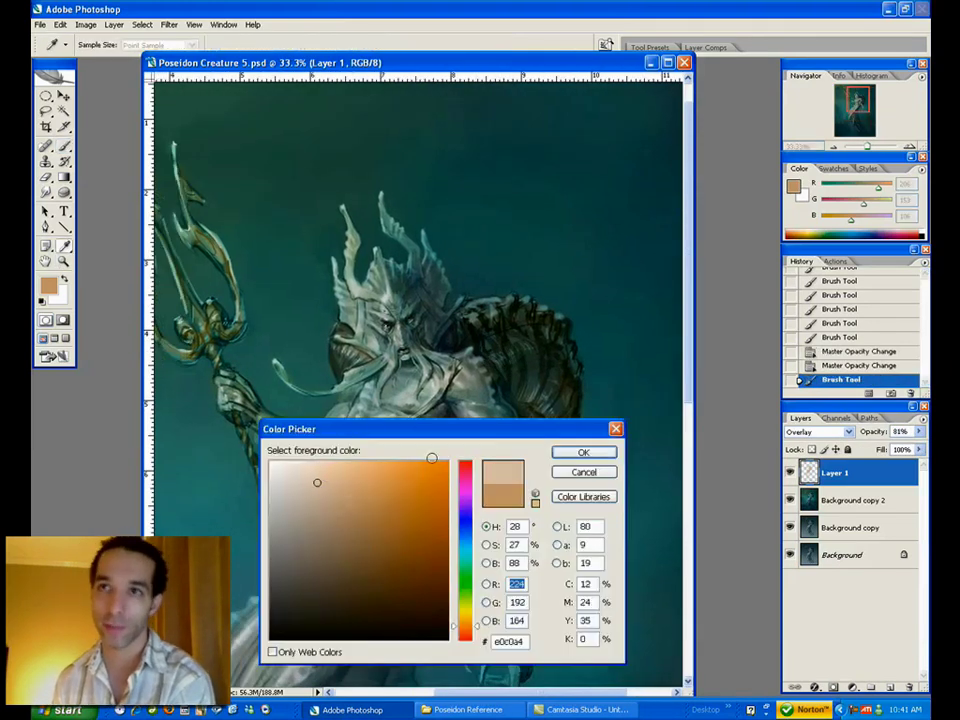
click(314, 469)
click(581, 453)
drag(509, 347, 513, 378)
key(])
mouse_move(516, 350)
mouse_down()
mouse_move(519, 383)
mouse_move(528, 378)
mouse_up()
mouse_move(534, 345)
mouse_down()
mouse_move(545, 394)
mouse_move(563, 355)
mouse_move(556, 410)
mouse_move(546, 416)
mouse_move(576, 375)
mouse_move(562, 457)
mouse_move(537, 479)
mouse_up()
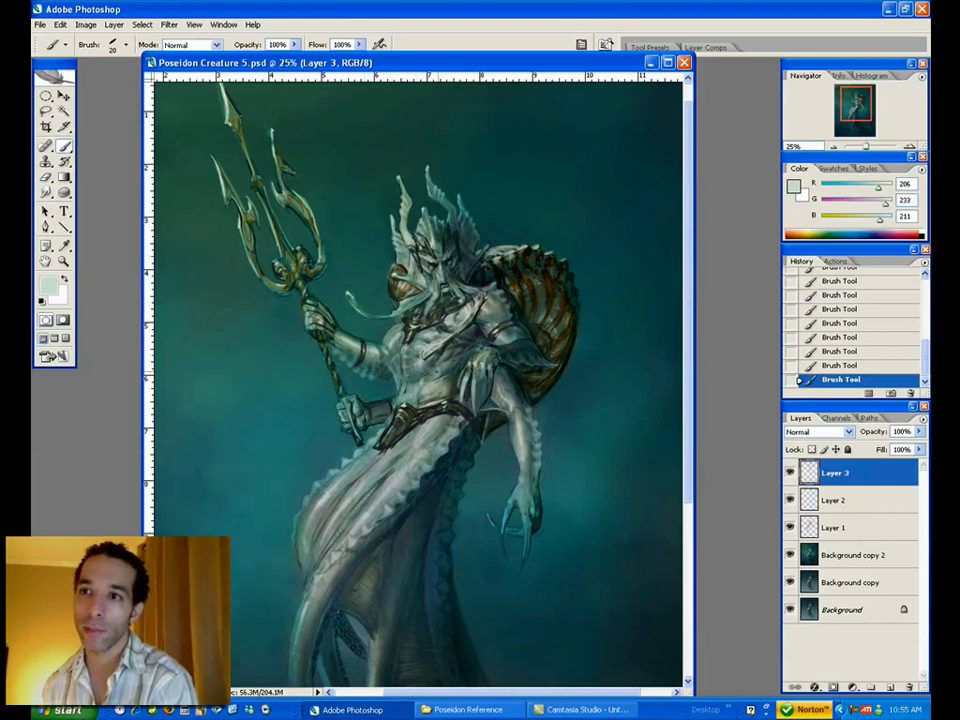
- Sample a light grey from the chest, enlarge the brush to 30 pixels, and erase stray paint at the belt's hip end on Layer 3
alt+click(430, 330)
key(])
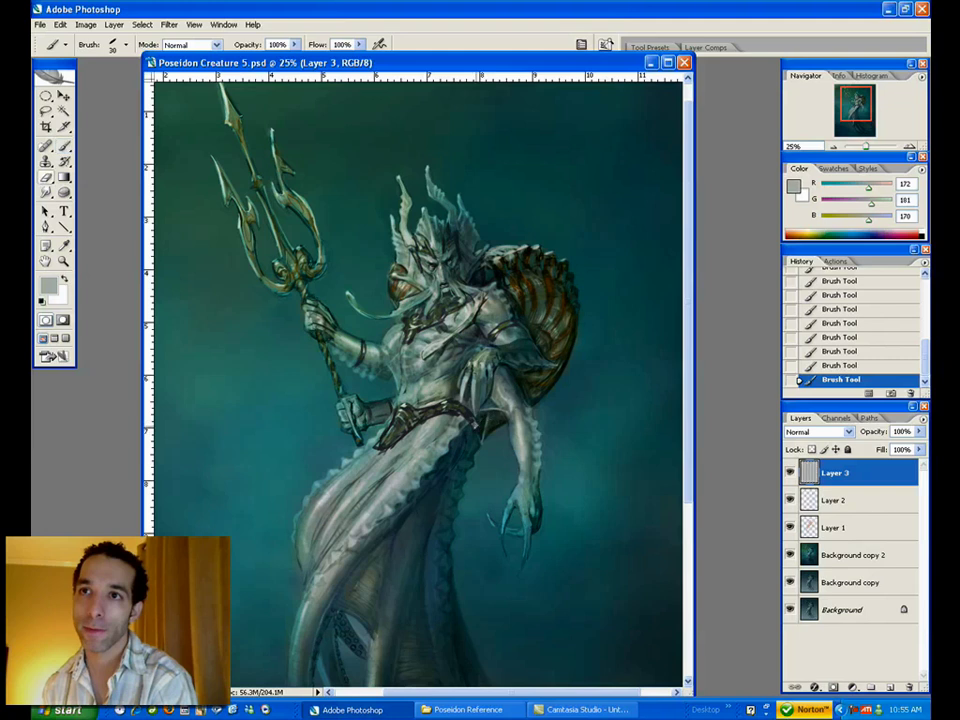
key(e)
click(473, 420)
key(b)
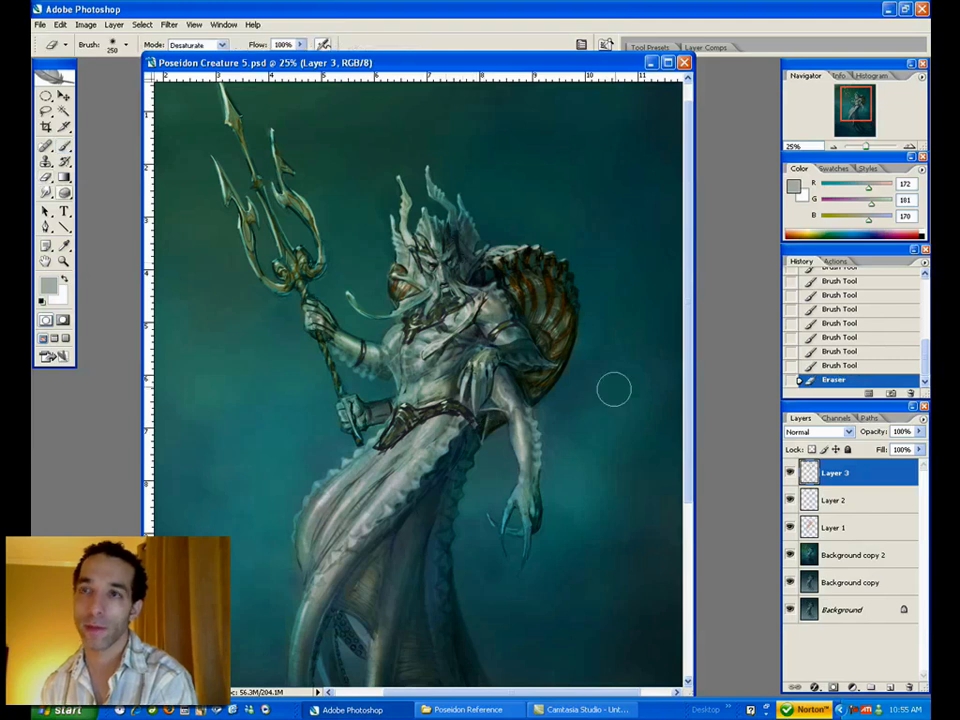
- Sample the background teal and brush it onto the shell edge beside the upper arm and around the belt's hip end
alt+click(616, 391)
drag(518, 320, 522, 329)
drag(519, 323, 522, 331)
drag(520, 325, 525, 341)
drag(483, 417, 479, 425)
drag(482, 418, 478, 426)
drag(481, 419, 477, 427)
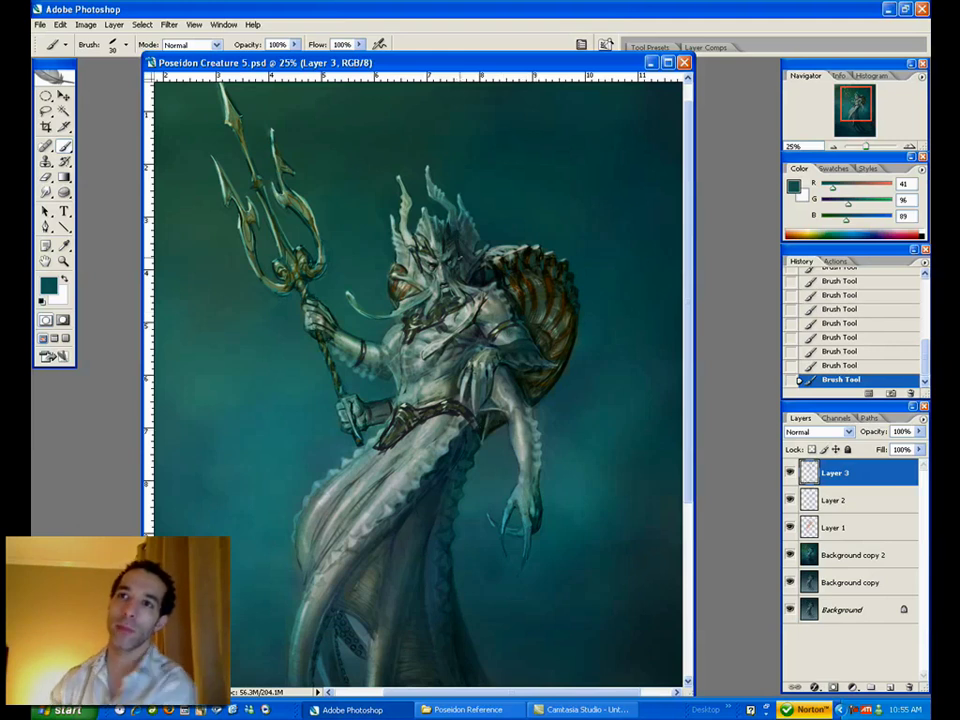
- Sample greenish gold from the trident and a near-black from the belt to detail the belt's ornament
key(alt)
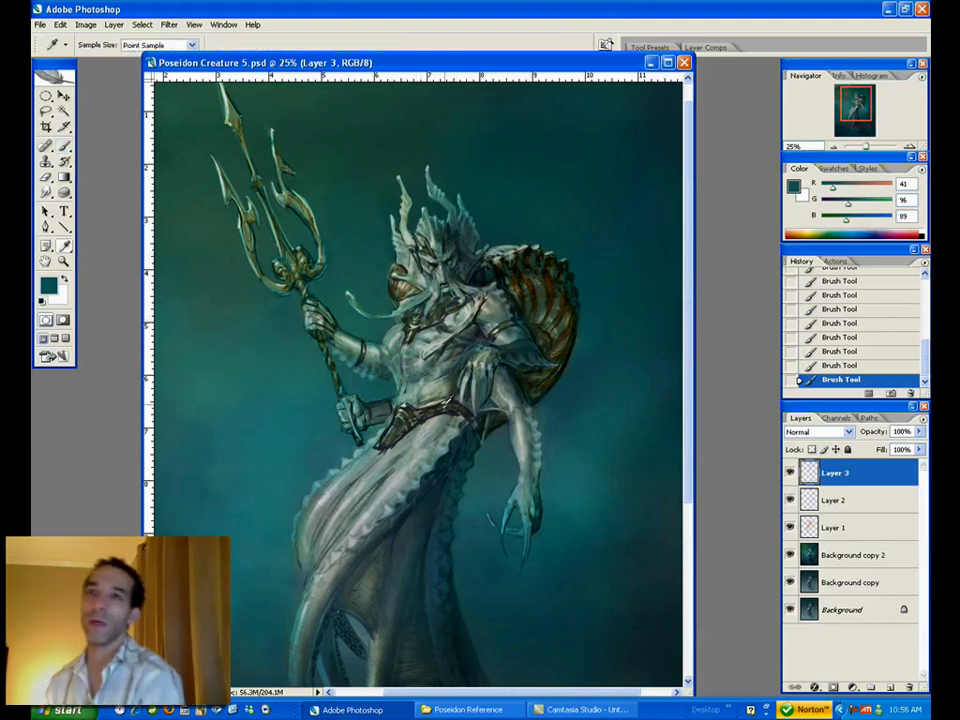
alt+click(307, 213)
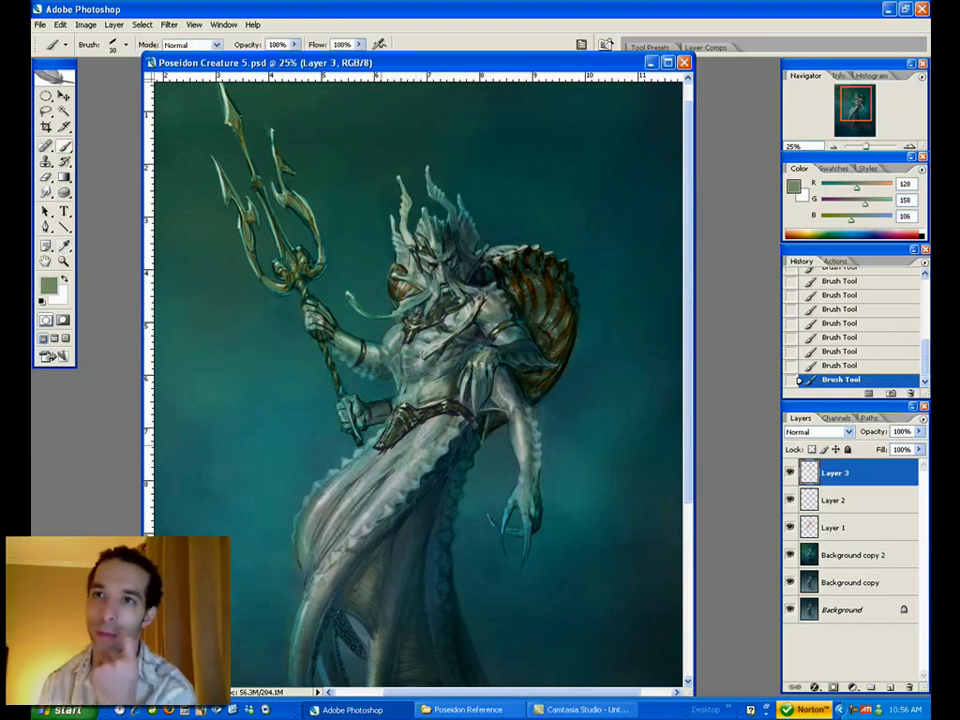
alt+click(391, 412)
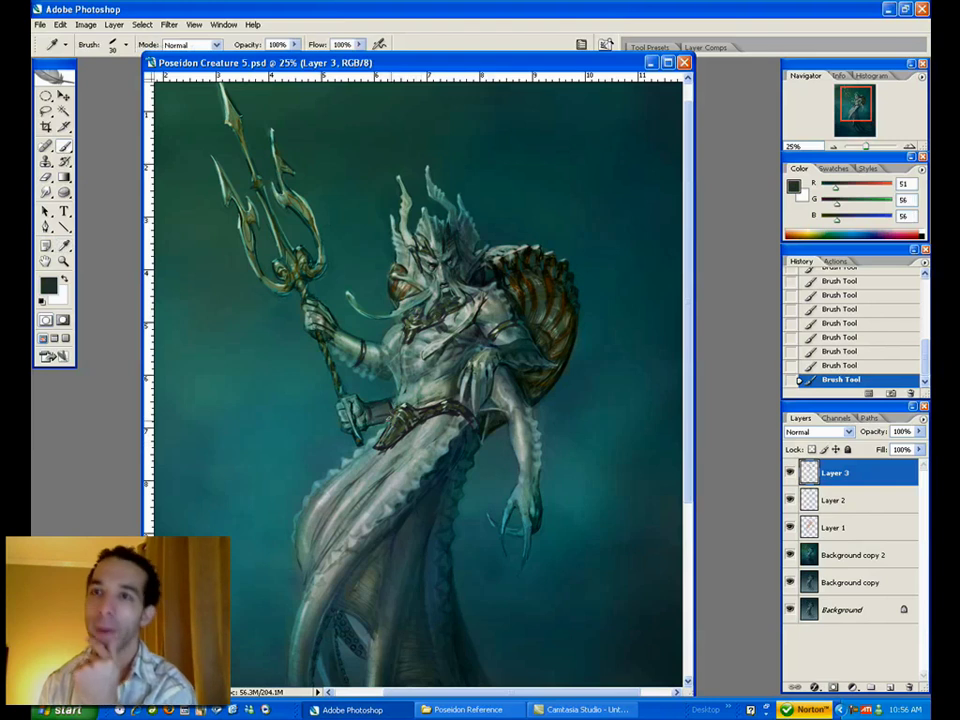
- Examine the whole figure at several zoom levels to judge the belt, collar and shell details
alt+click(410, 399)
alt+click(410, 399)
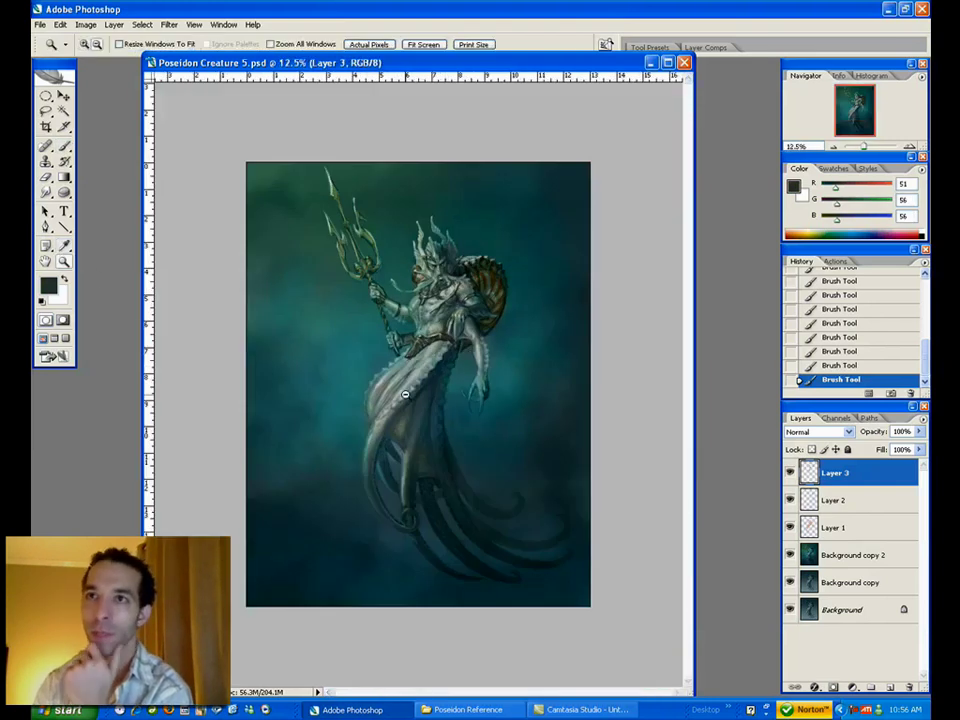
click(452, 338)
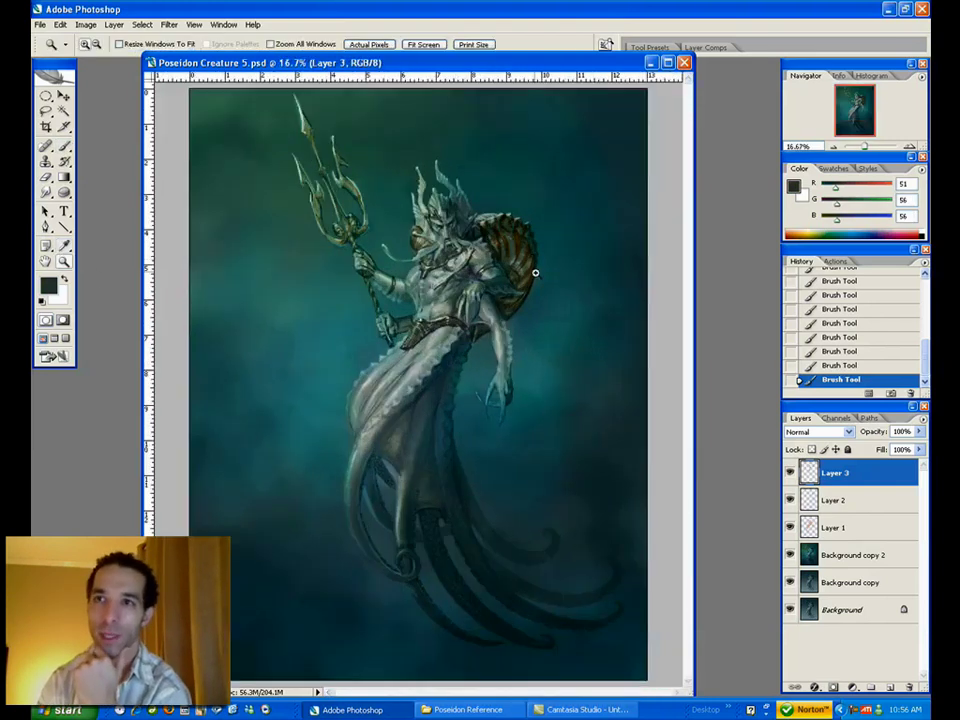
click(462, 298)
alt+click(430, 325)
alt+click(430, 325)
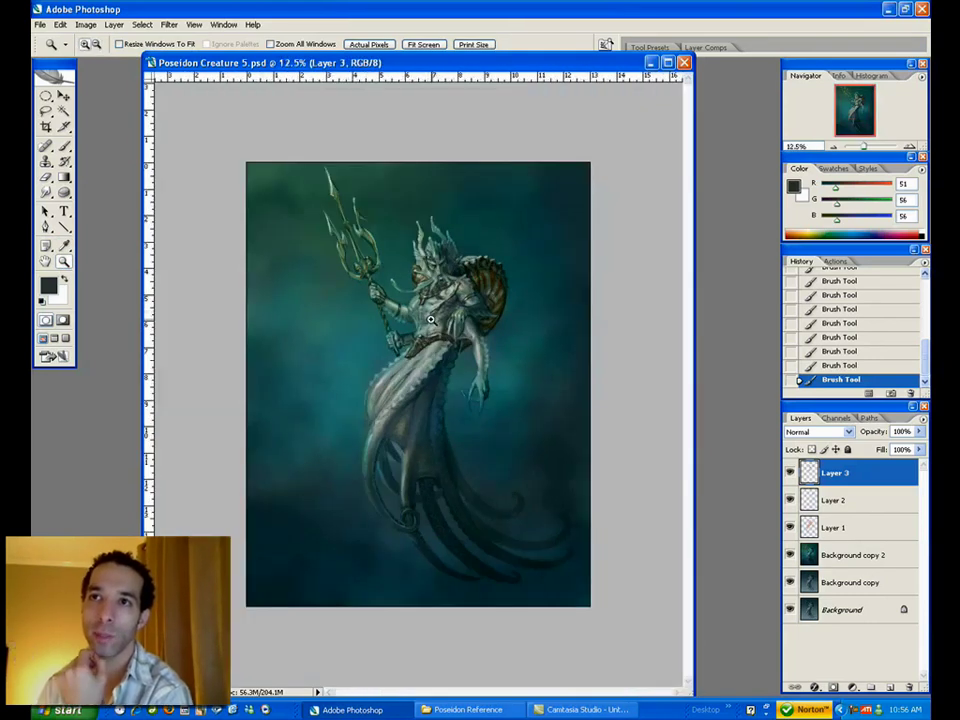
click(425, 315)
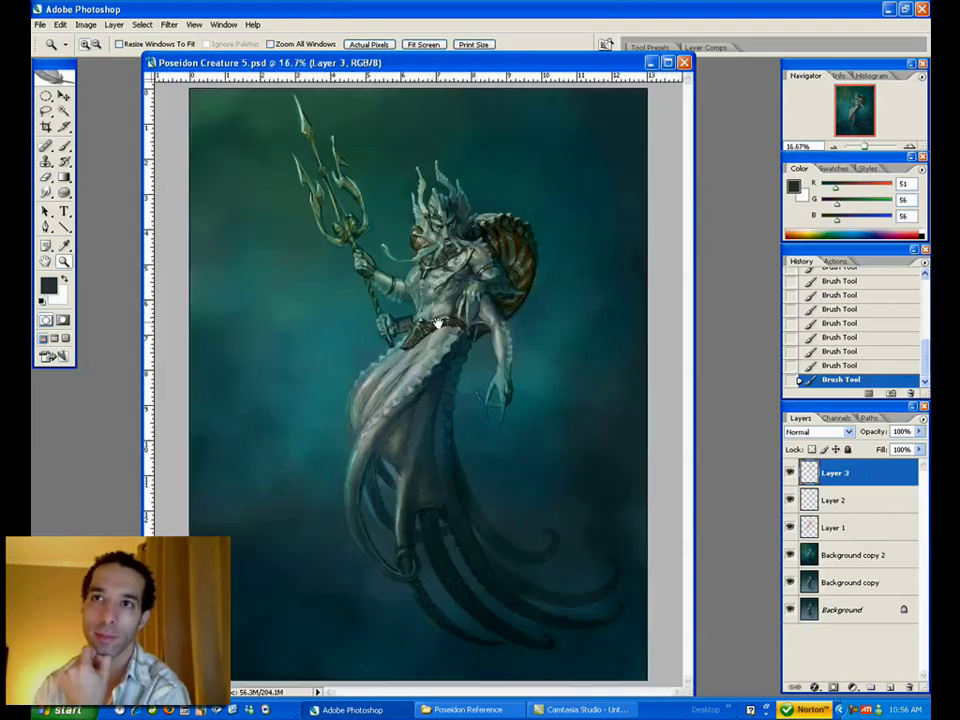
- Sample a dark tone from the collar and draw fine ornamental lines on the lower hand's wrist cuff
click(333, 248)
click(376, 388)
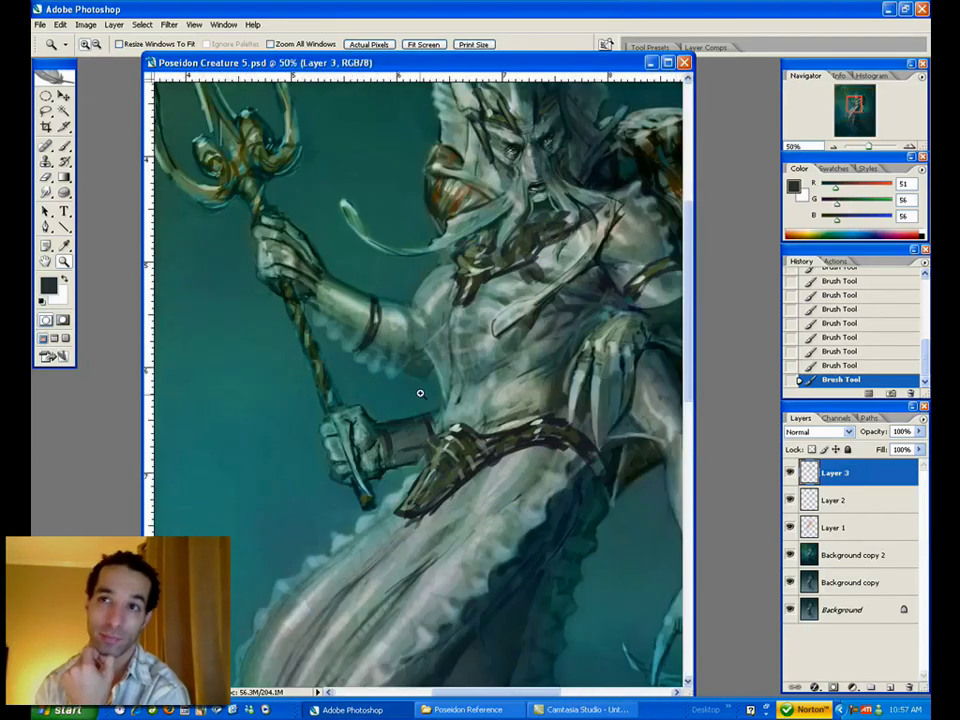
key(b)
alt+click(489, 279)
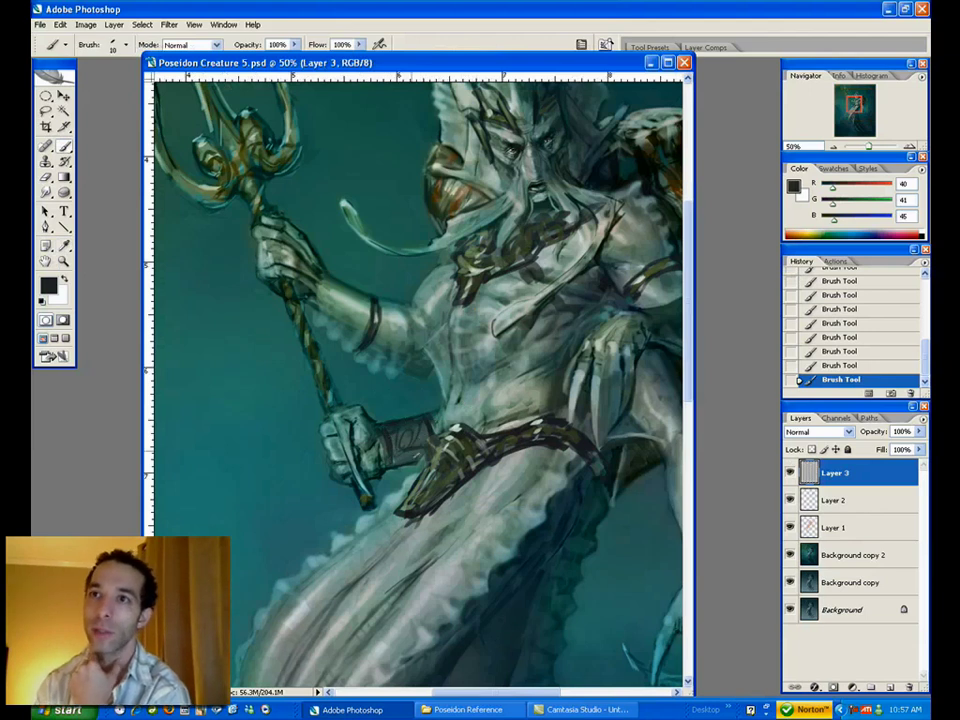
key(bracketright)
- Sample gold, dark and teal-green tones from the trident's shaft and color the ornamented wrist cuff
alt+click(298, 318)
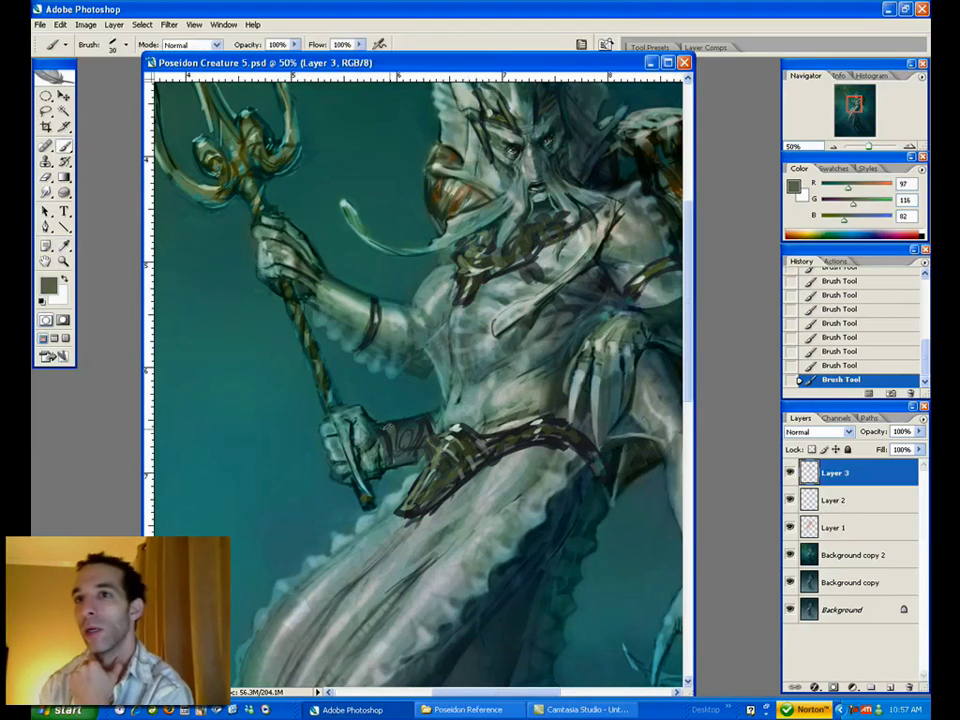
alt+click(299, 319)
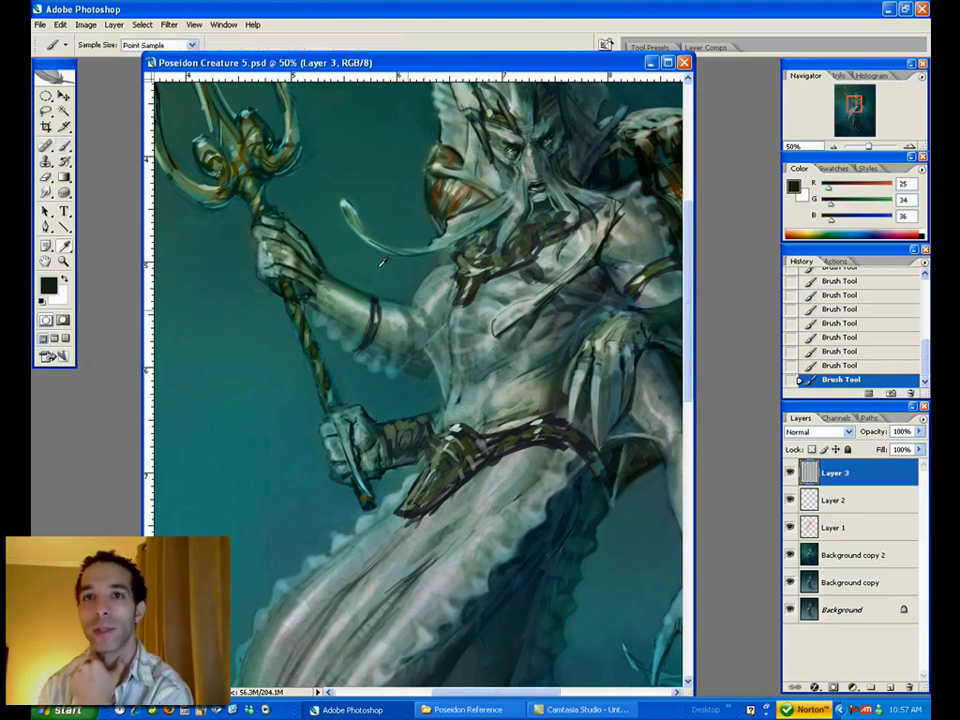
alt+click(312, 341)
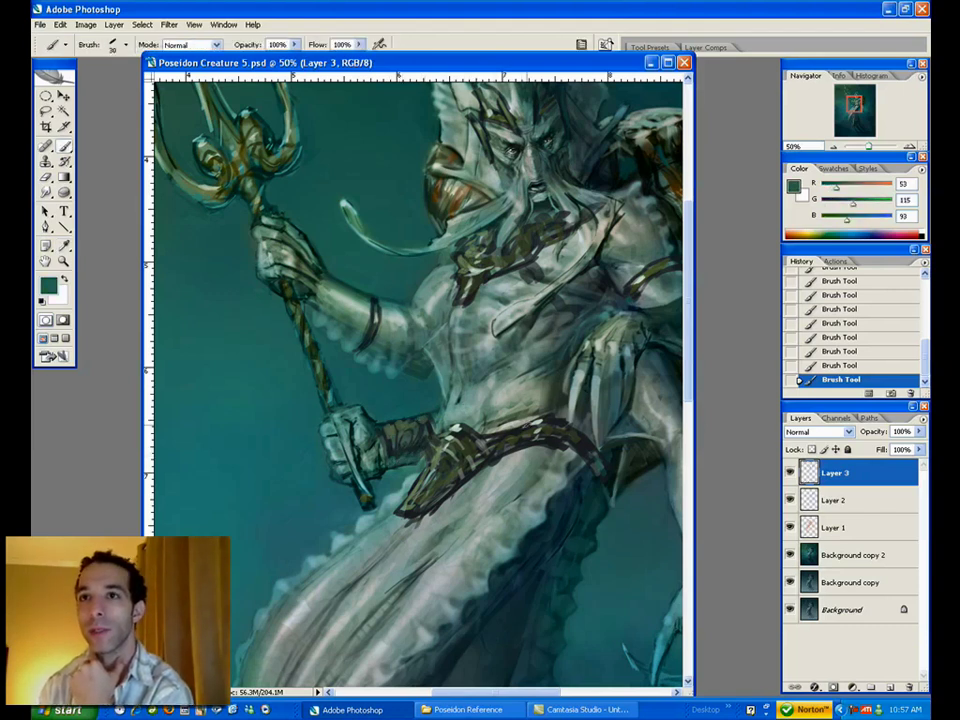
- Sample the dark forearm band, reduce the brush size, and refine the collar's ornament with dark and greenish-gold strokes
click(63, 262)
key(e)
key(b)
alt+click(374, 332)
key([)
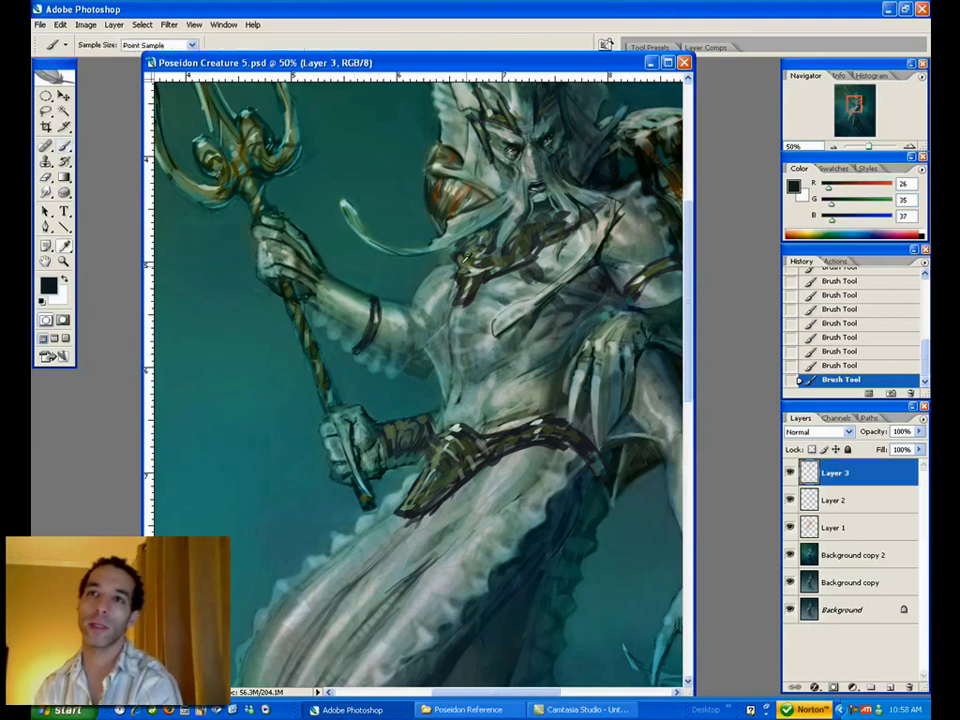
alt+click(529, 350)
- Erase excess paint around the collar's edges below the beard with a progressively smaller eraser
key(e)
drag(498, 229, 513, 217)
click(510, 225)
key(bracketleft)
key(bracketleft)
click(503, 271)
click(503, 271)
click(503, 271)
click(503, 271)
click(503, 271)
click(503, 271)
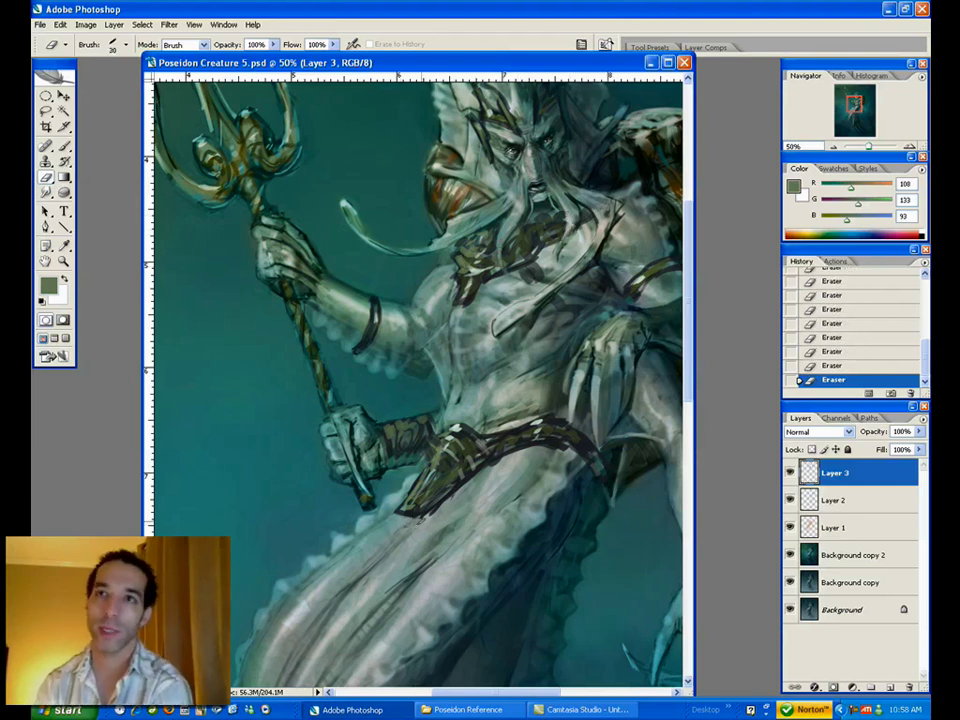
- Sample nearby tones and paint small teal and light accents along the band on the trident arm's forearm
key(b)
alt+click(399, 289)
click(399, 289)
drag(377, 302, 376, 312)
drag(376, 312, 370, 334)
mouse_move(370, 334)
mouse_down()
mouse_move(353, 355)
mouse_move(373, 336)
mouse_up()
alt+click(368, 356)
drag(376, 328, 384, 318)
- Examine the full painting and then the upper body to check the new armor details
key(ctrl+alt+space)
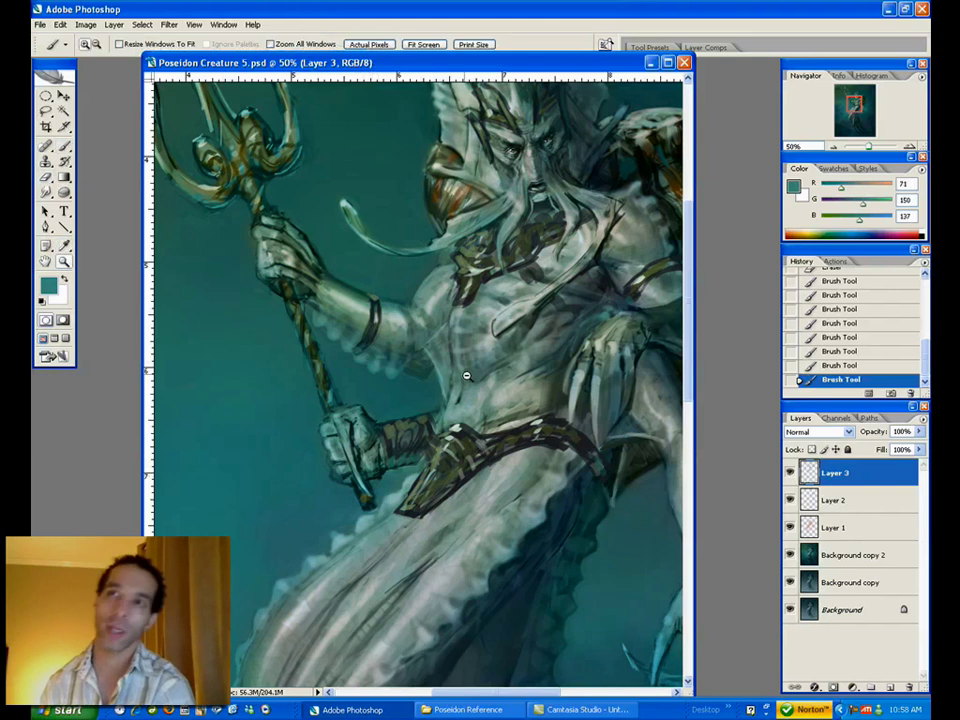
ctrl+alt+click(469, 374)
ctrl+alt+click(468, 372)
alt+click(466, 371)
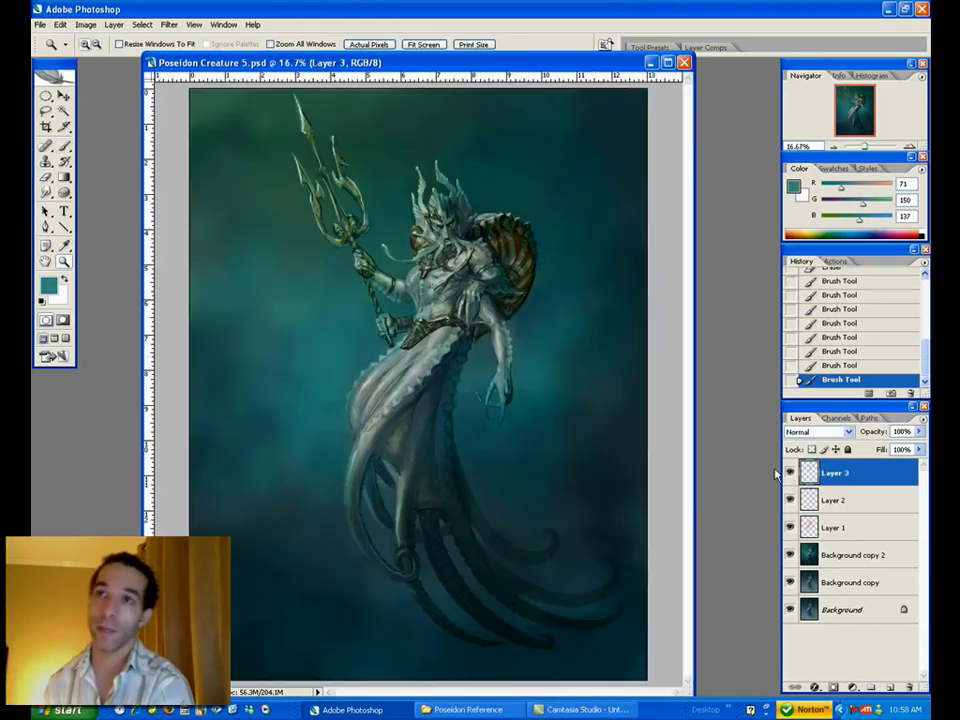
click(425, 317)
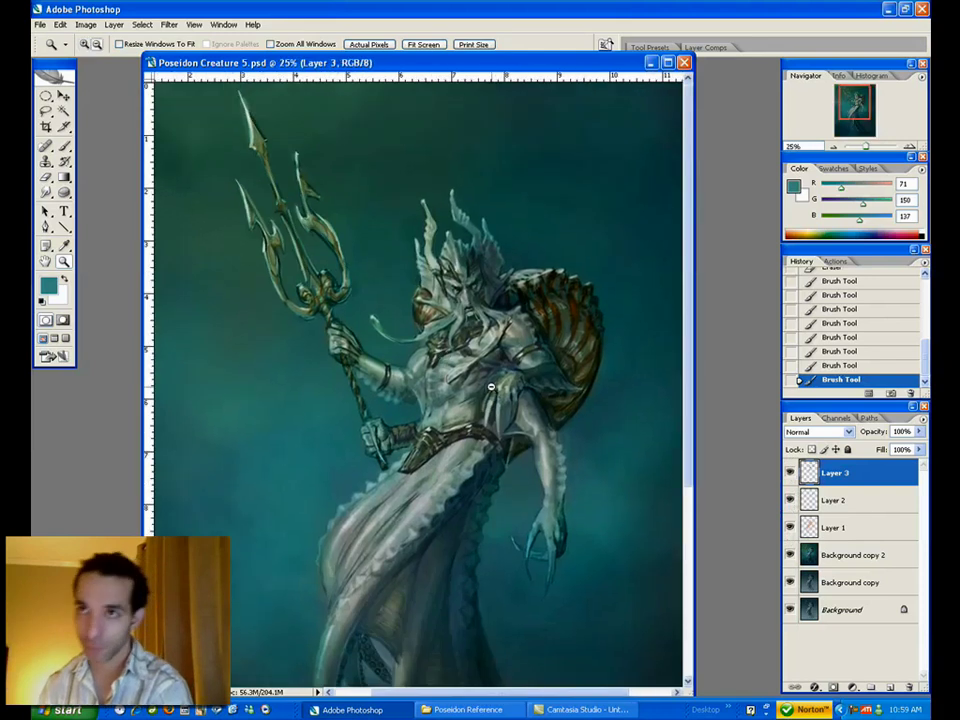
alt+click(490, 386)
alt+click(490, 386)
click(457, 365)
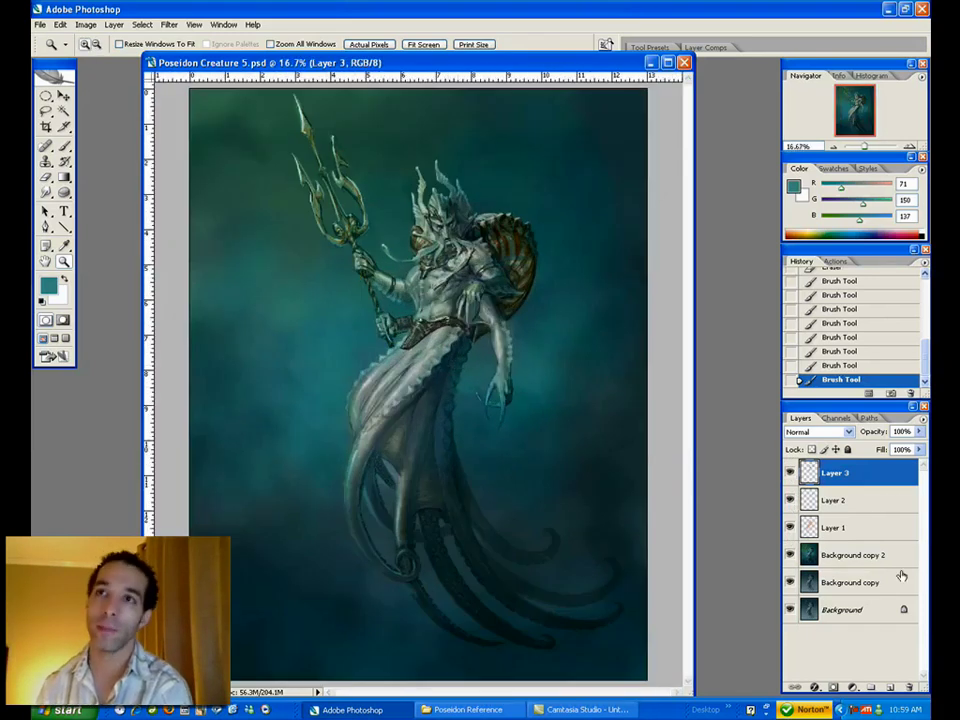
- On the Background copy 2 layer, desaturate the hanging hand and its claws with the Sponge tool
click(858, 555)
click(64, 193)
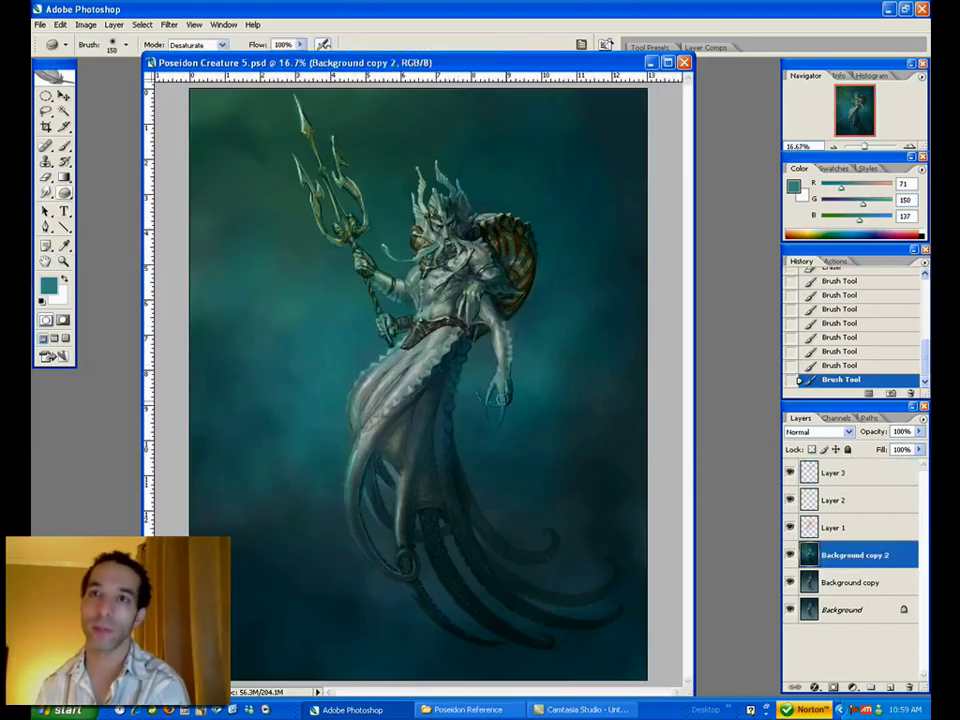
key(bracketright)
click(491, 390)
click(491, 394)
click(490, 398)
click(492, 390)
click(495, 385)
click(498, 382)
click(496, 381)
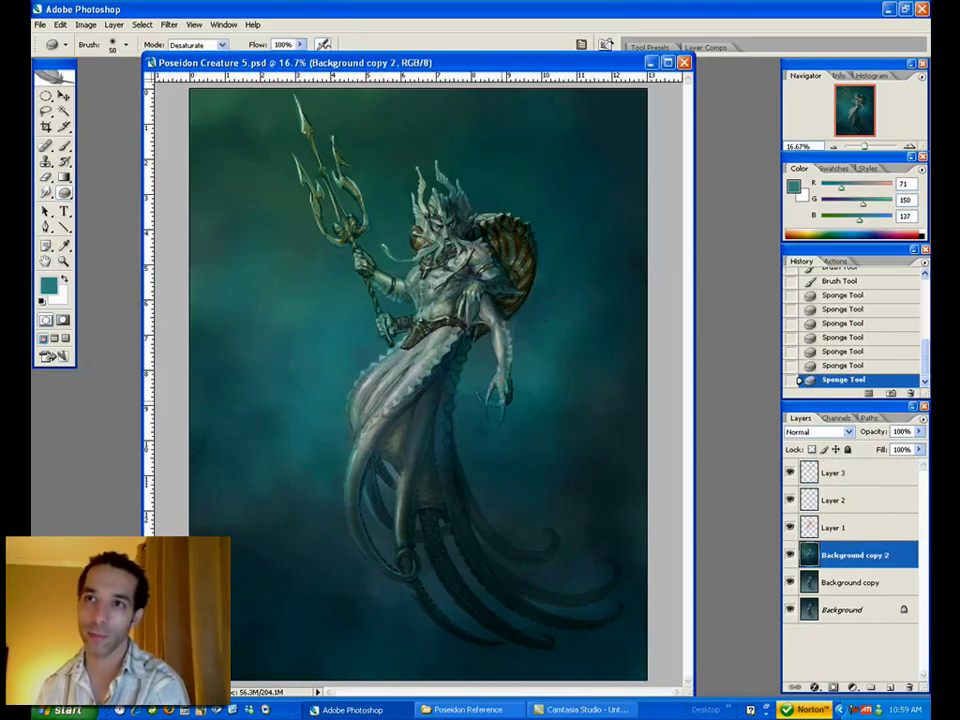
click(509, 392)
click(506, 386)
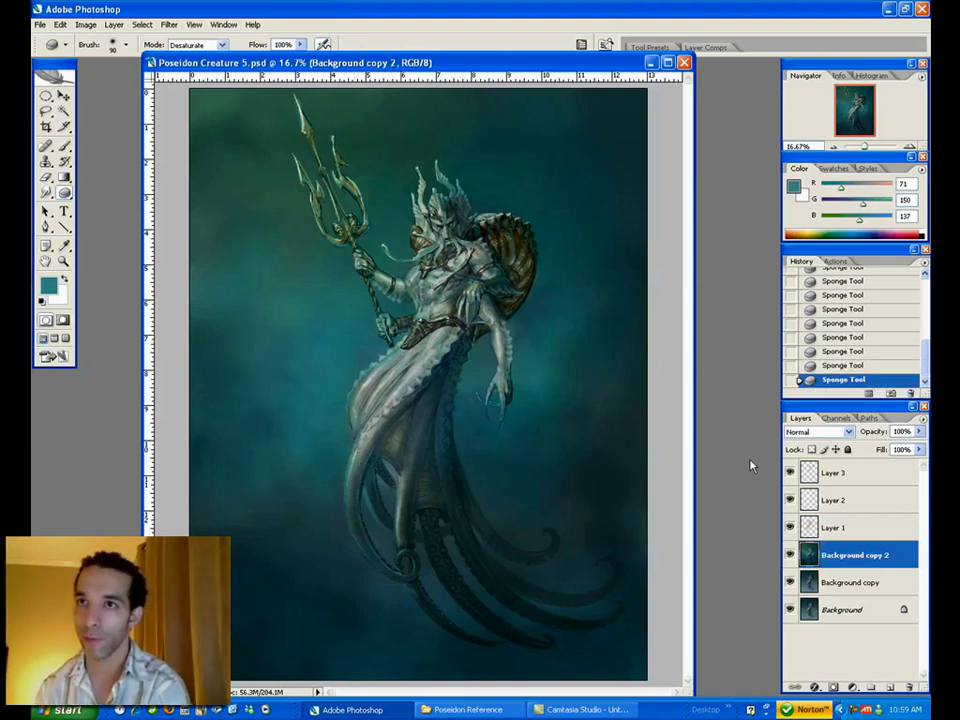
- Duplicate Background copy 2, merge the copy with the three paint layers while the lower layers are hidden, and show those layers again
drag(837, 560, 890, 686)
click(840, 530)
drag(789, 584, 789, 637)
click(115, 25)
click(204, 405)
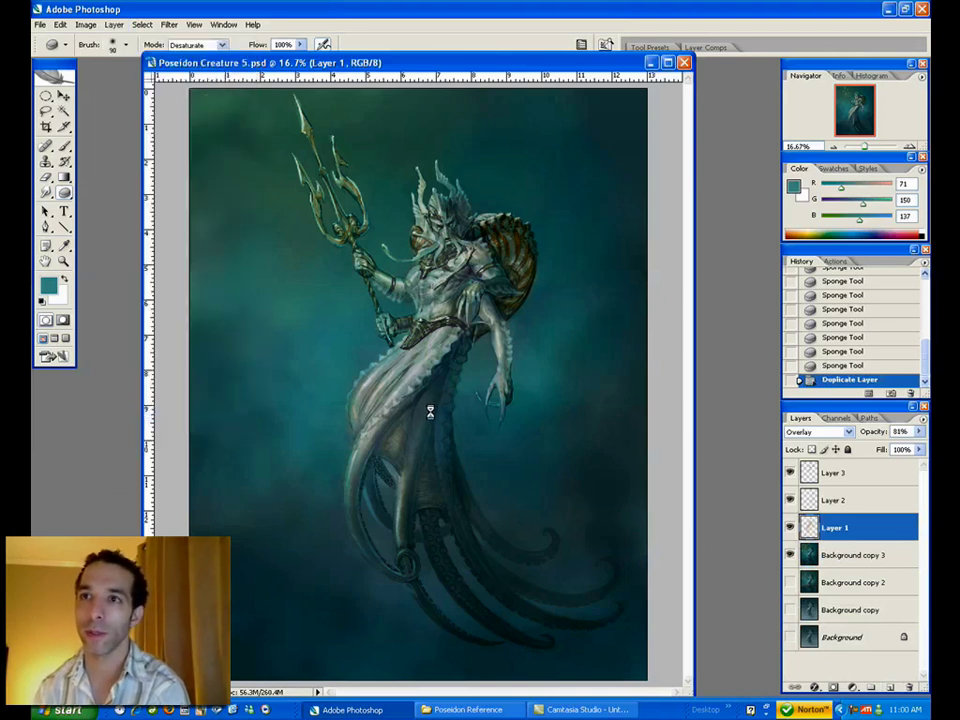
key(z)
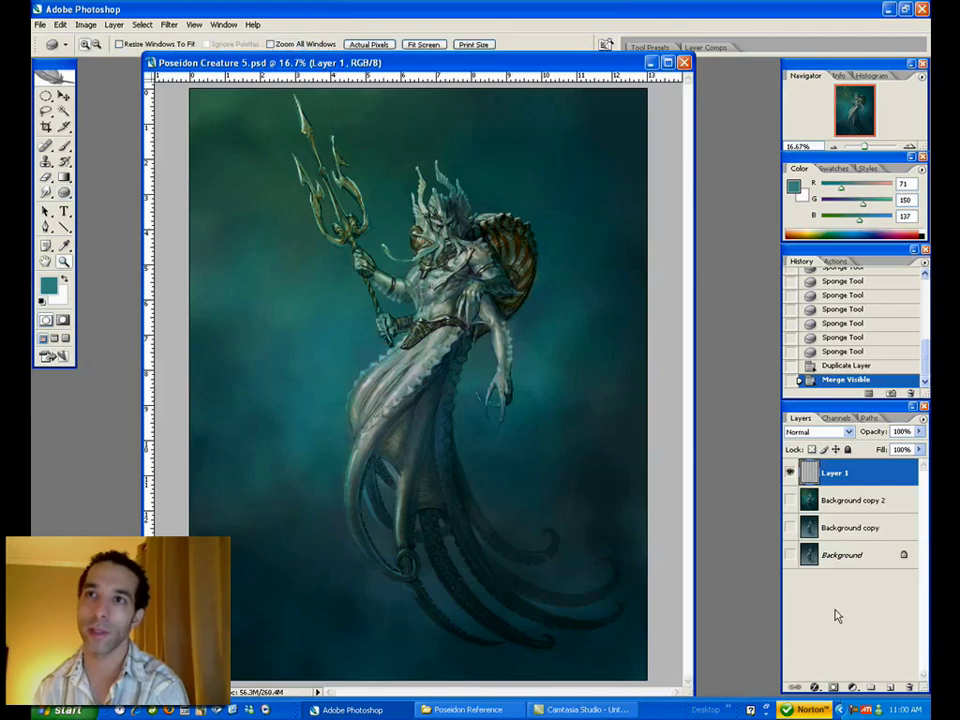
drag(790, 500, 791, 553)
- Add a new layer above the merged layer and set its blending mode to Overlay
click(432, 331)
alt+click(432, 328)
alt+click(432, 326)
click(428, 314)
click(887, 687)
click(820, 432)
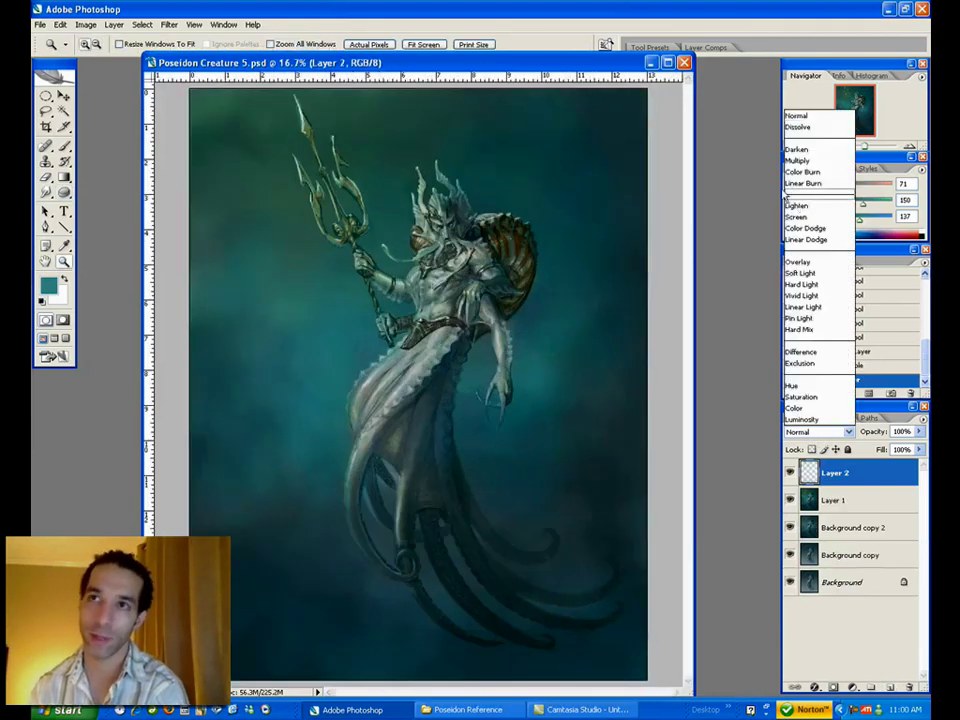
click(805, 262)
- Set the foreground color to pale yellow f0f3c1 and brush highlights onto the crown and the belt's ornament
click(47, 285)
click(465, 609)
click(306, 469)
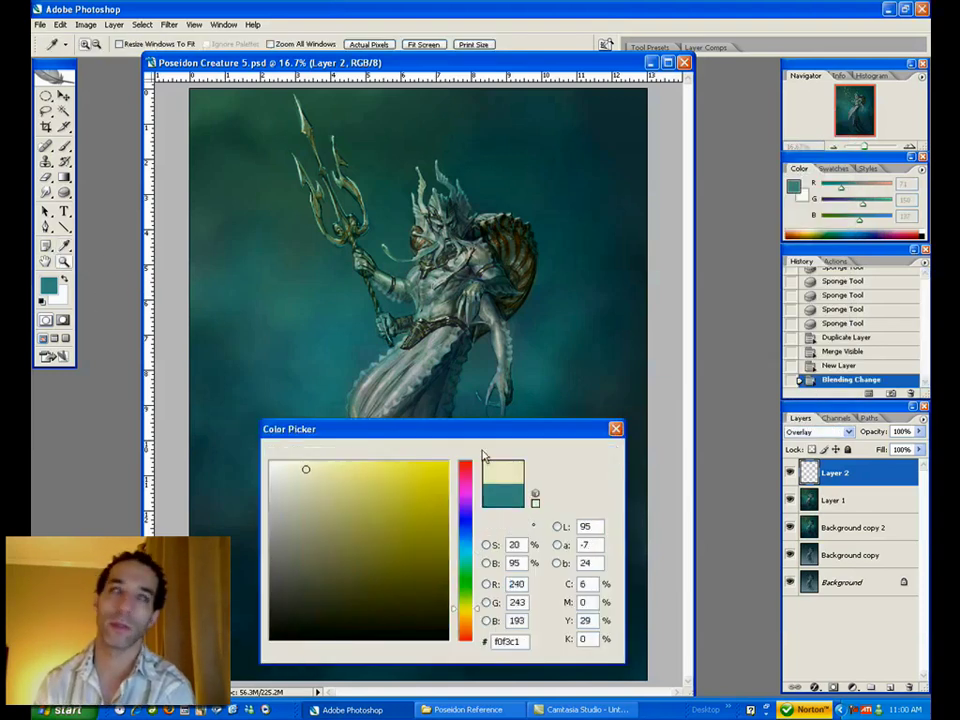
click(583, 452)
key(b)
drag(440, 205, 446, 222)
drag(446, 210, 446, 226)
drag(448, 215, 454, 232)
drag(411, 328, 424, 325)
drag(420, 328, 436, 323)
drag(432, 326, 442, 322)
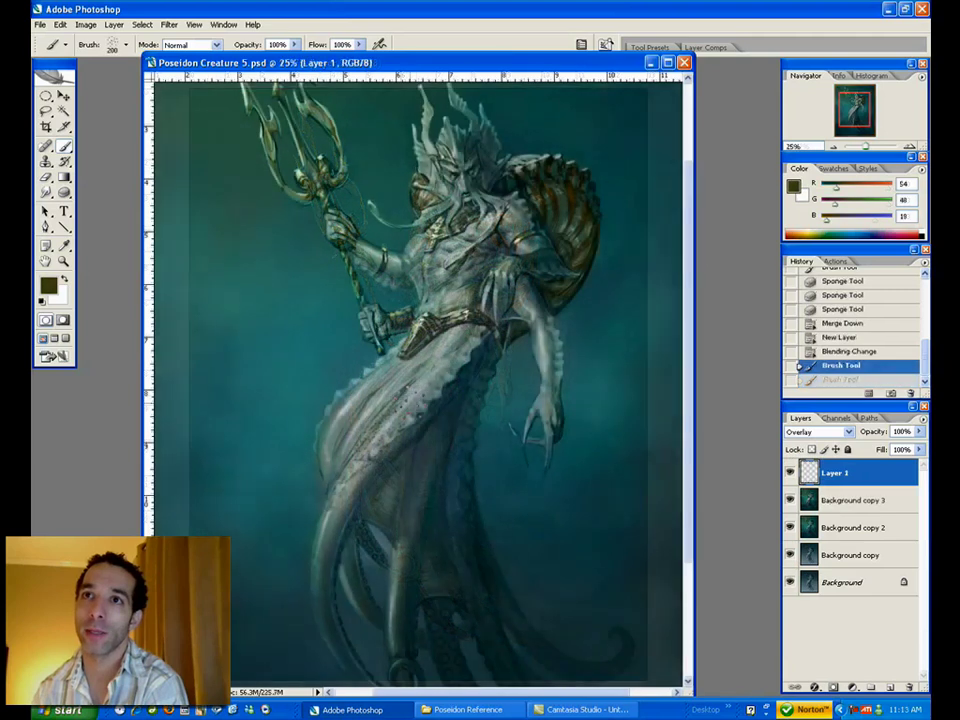
- Paint skin texture on the lower body's outer hip with the 200-pixel speckled brush and set Layer 1's opacity to 45%
mouse_move(330, 440)
mouse_down()
mouse_move(335, 450)
mouse_move(352, 413)
mouse_up()
mouse_move(448, 525)
mouse_down()
mouse_move(430, 466)
mouse_move(412, 455)
mouse_move(446, 436)
mouse_up()
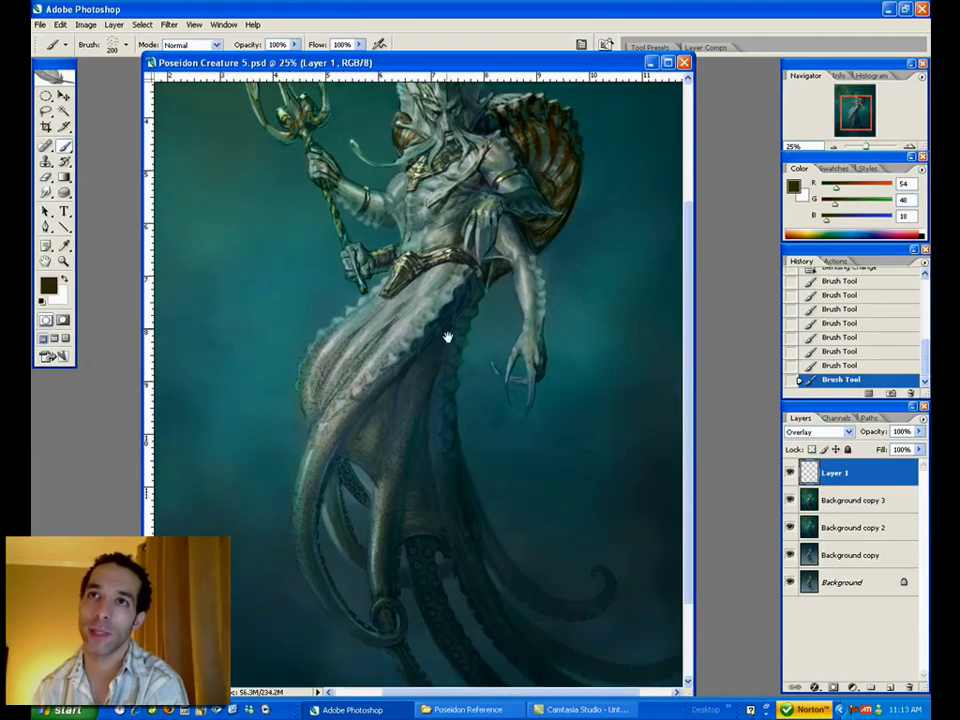
click(918, 431)
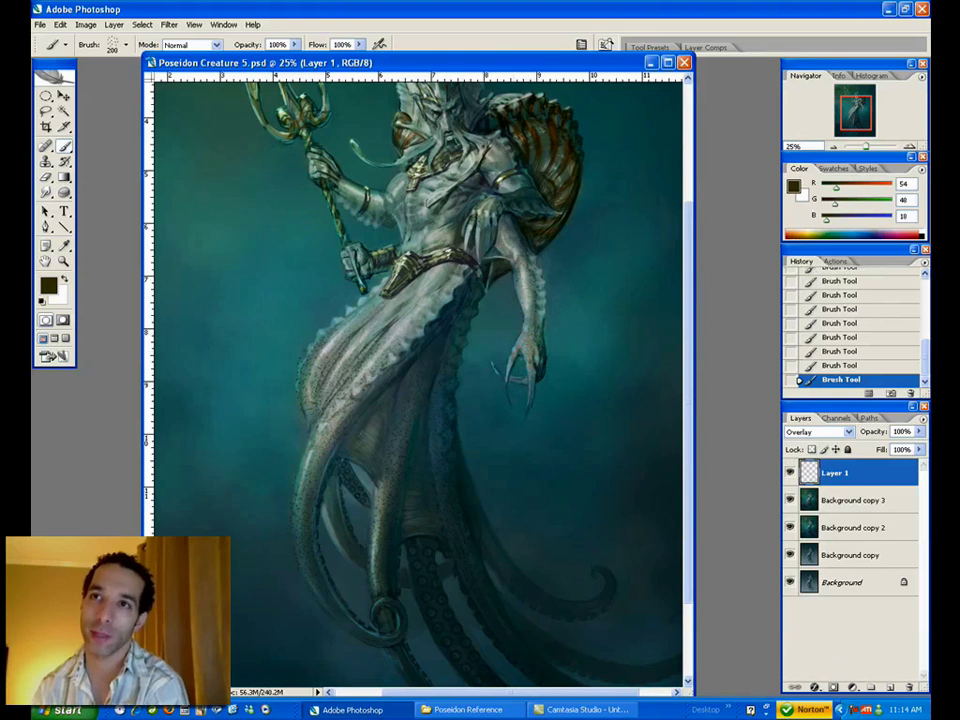
drag(913, 448, 880, 457)
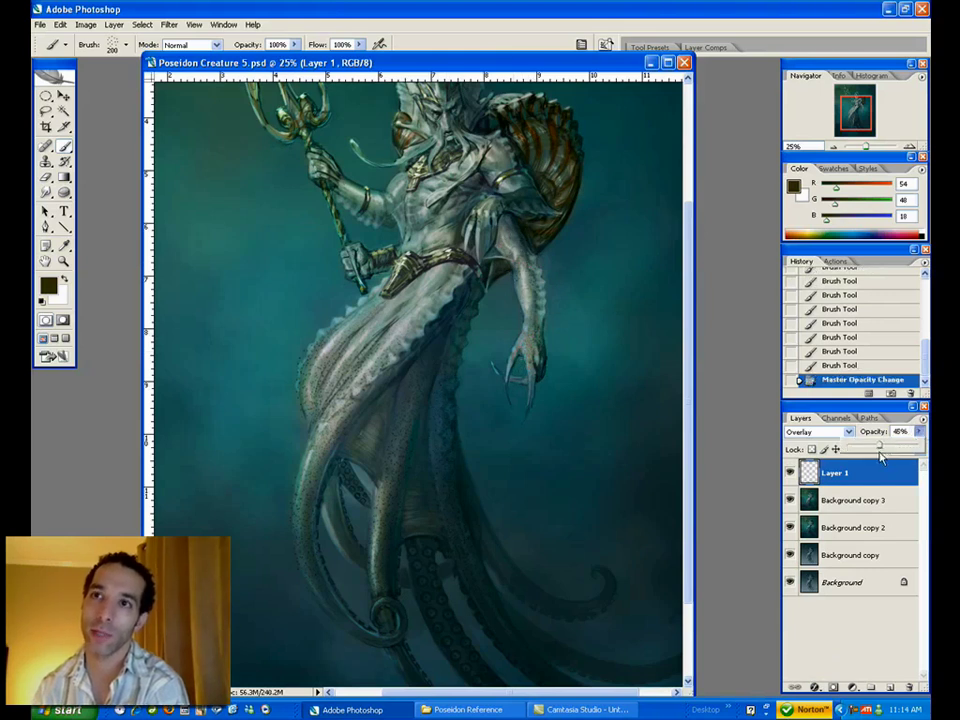
- Inspect the whole figure at different magnifications and compare the skin texture with Layer 1 hidden and shown
click(64, 262)
alt+click(440, 395)
alt+click(446, 396)
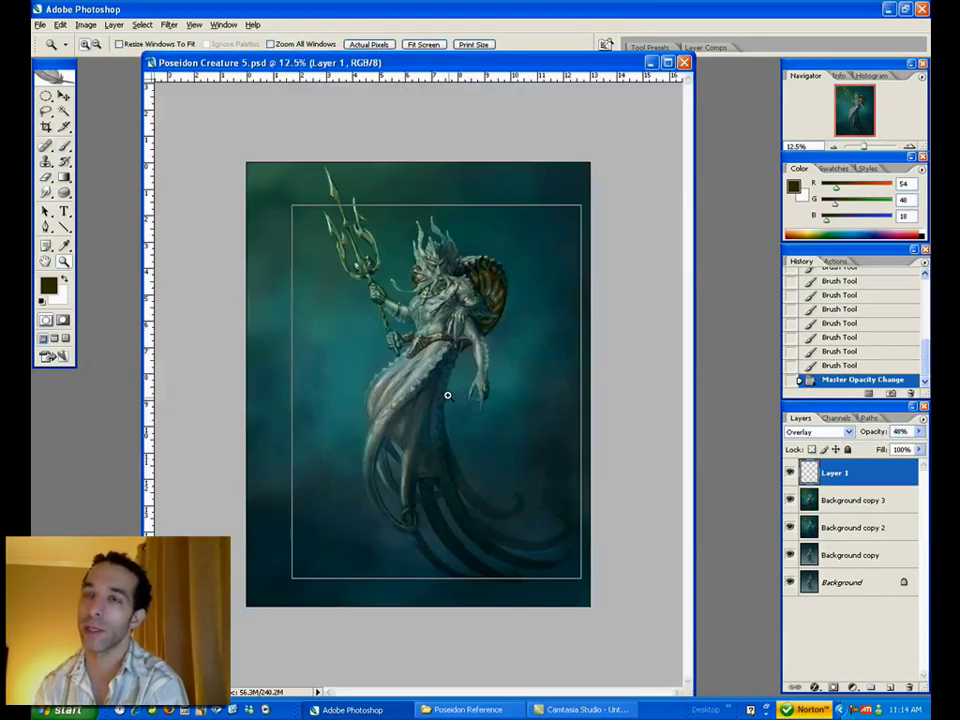
click(446, 396)
click(438, 392)
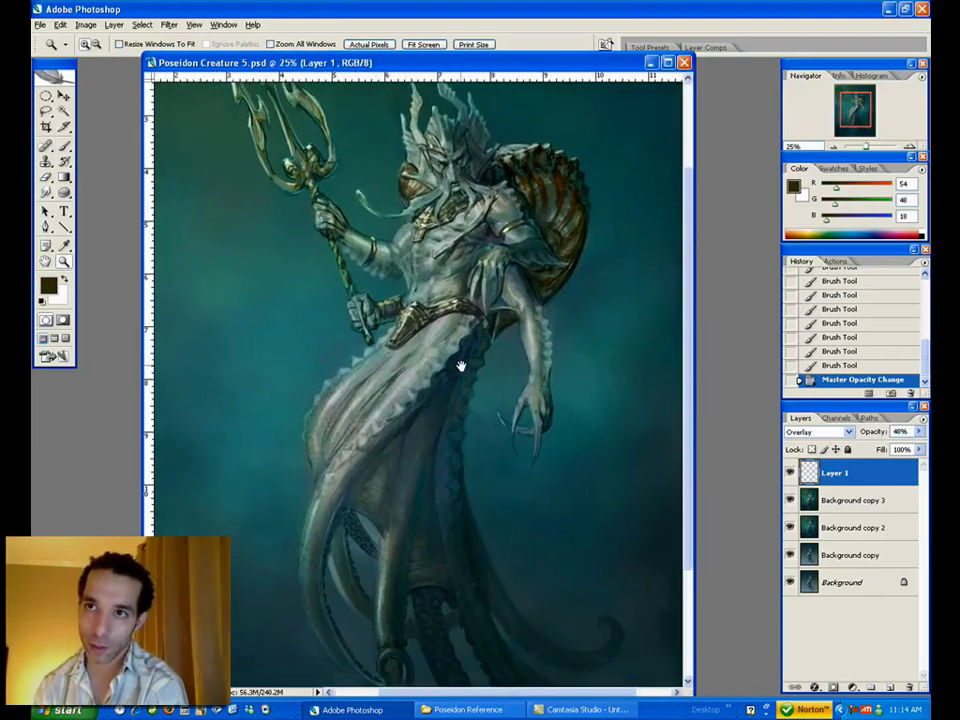
alt+click(454, 390)
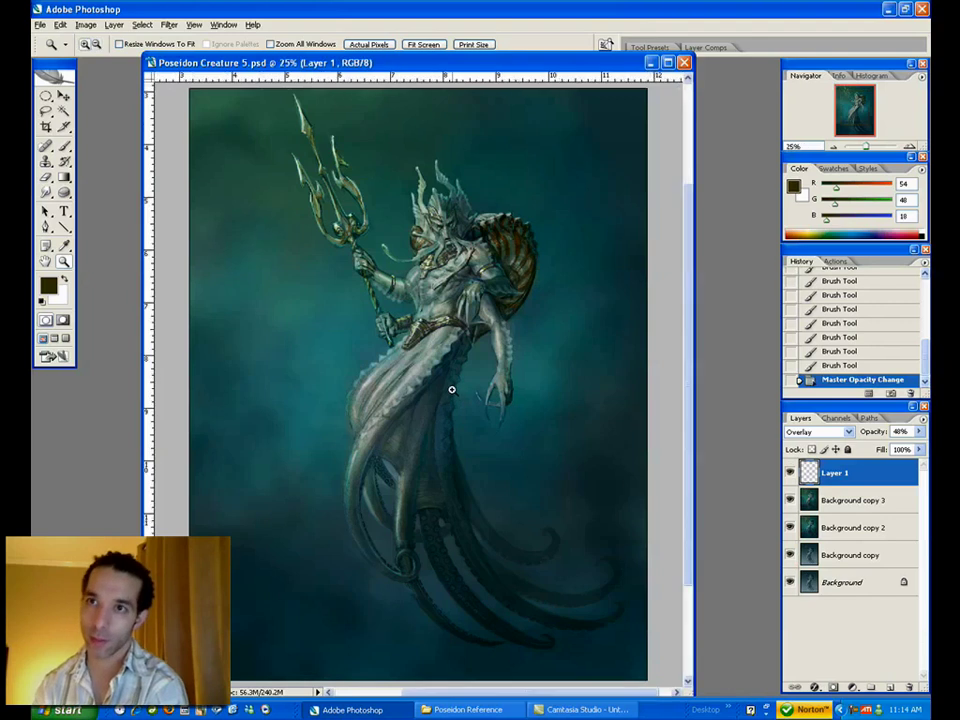
click(454, 389)
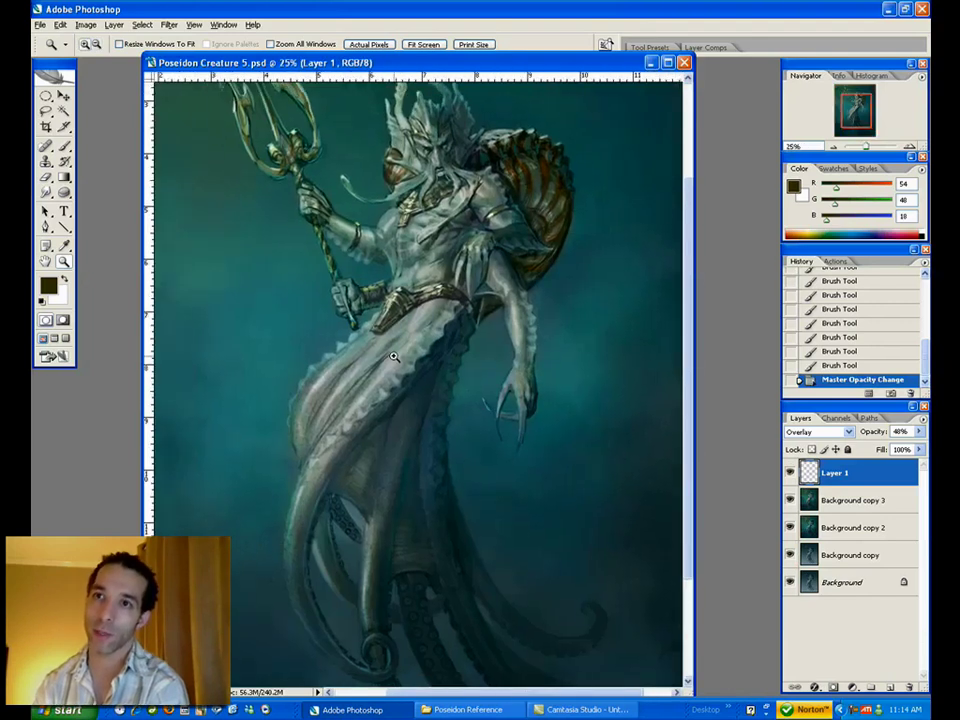
drag(419, 380, 422, 389)
click(789, 473)
click(789, 473)
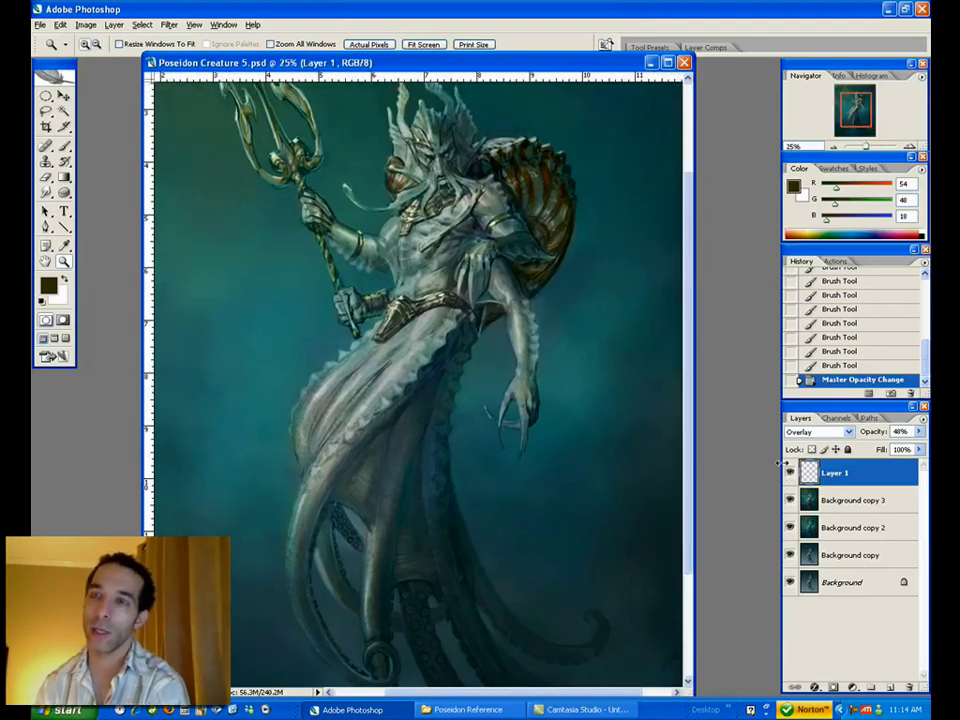
- Set Layer 1's opacity to 25% and erase parts of the texture on the lower body
drag(920, 433, 871, 451)
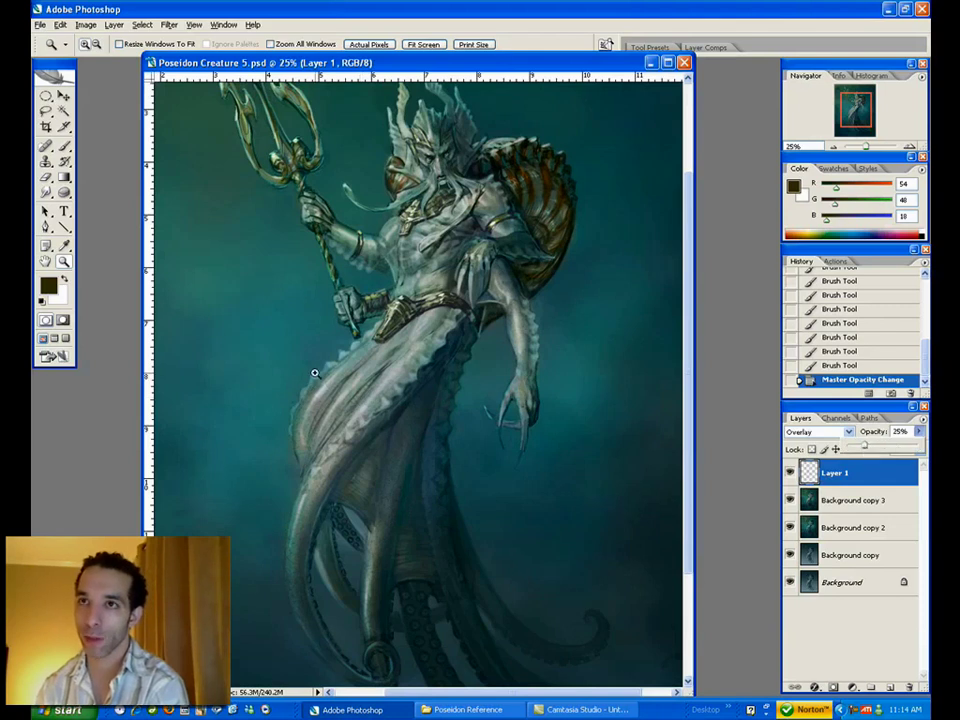
key(e)
click(343, 480)
mouse_move(414, 524)
mouse_down()
mouse_move(398, 501)
mouse_move(398, 550)
mouse_up()
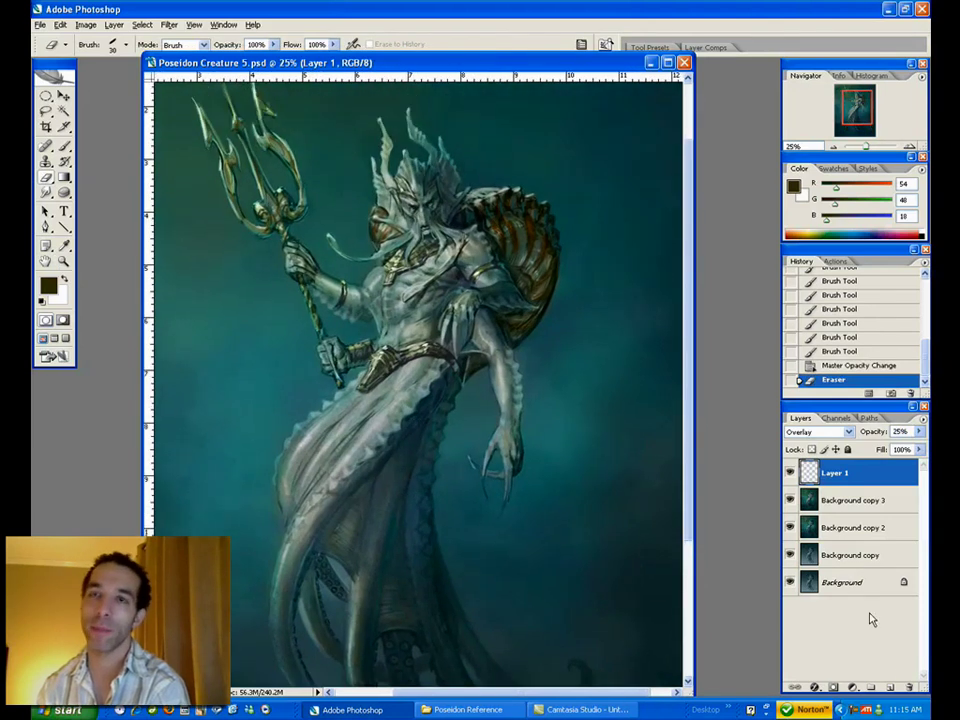
- Rename Layer 1 as spots and add a new layer above Background copy 3
double_click(835, 474)
click(835, 500)
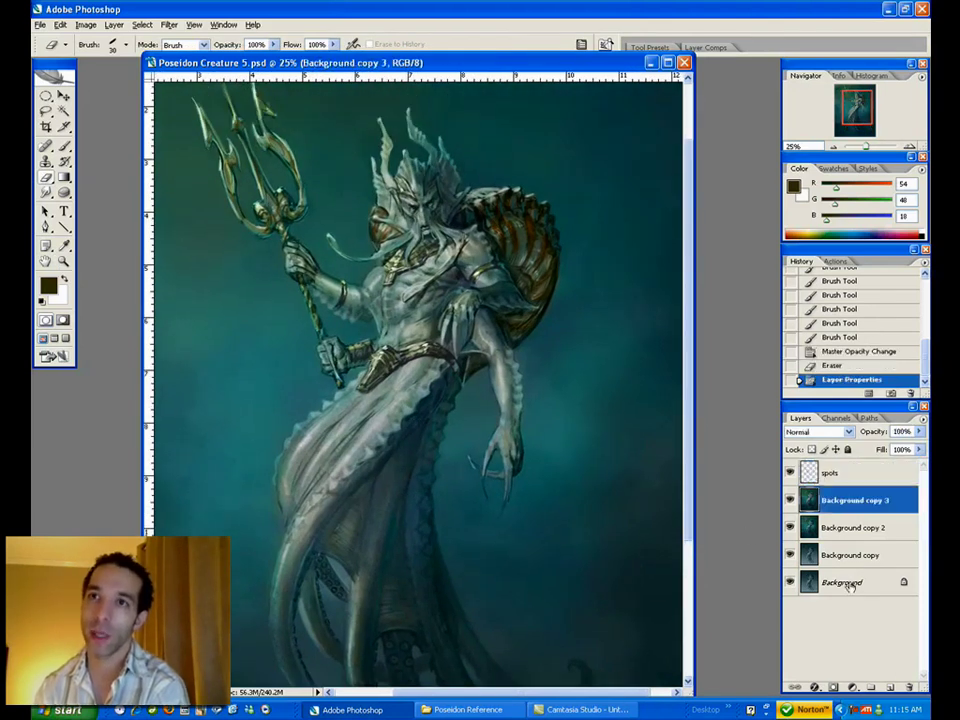
click(889, 687)
- Make a test stroke on the shoulder and set the foreground color to brown with R 91, G 72, B 25
key(b)
key(bracketleft)
key(bracketleft)
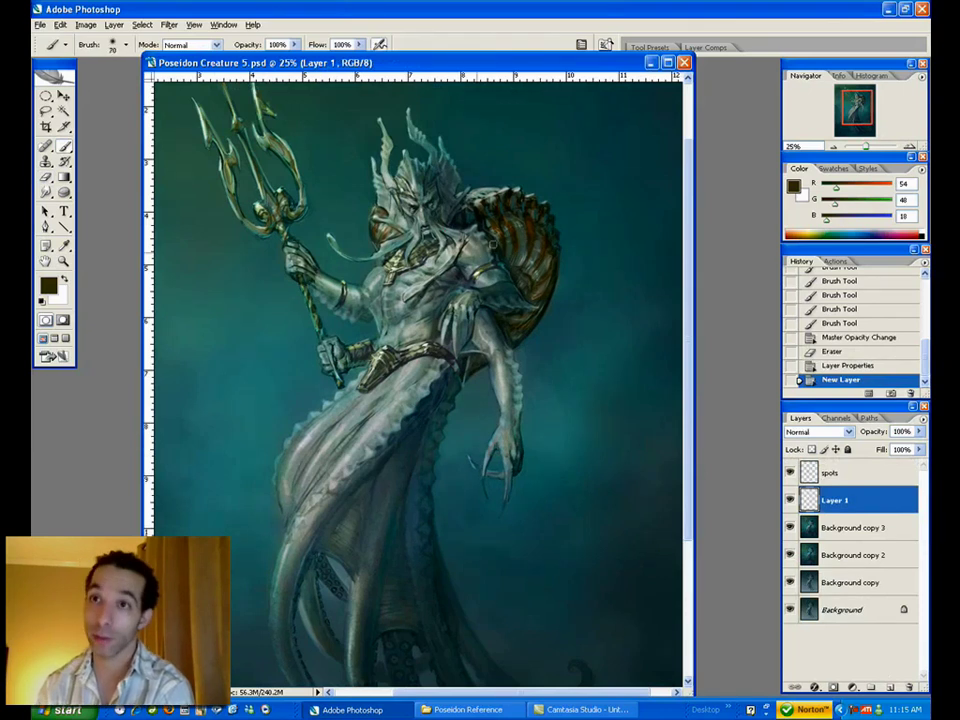
key(bracketright)
click(472, 254)
click(50, 285)
click(399, 578)
click(475, 617)
click(583, 453)
- Brush brown onto the shoulder and chest, compare Overlay, Color, Multiply and Soft Light on the new layer, and choose Hard Light
click(822, 432)
click(802, 263)
drag(490, 247, 452, 281)
click(820, 432)
click(794, 408)
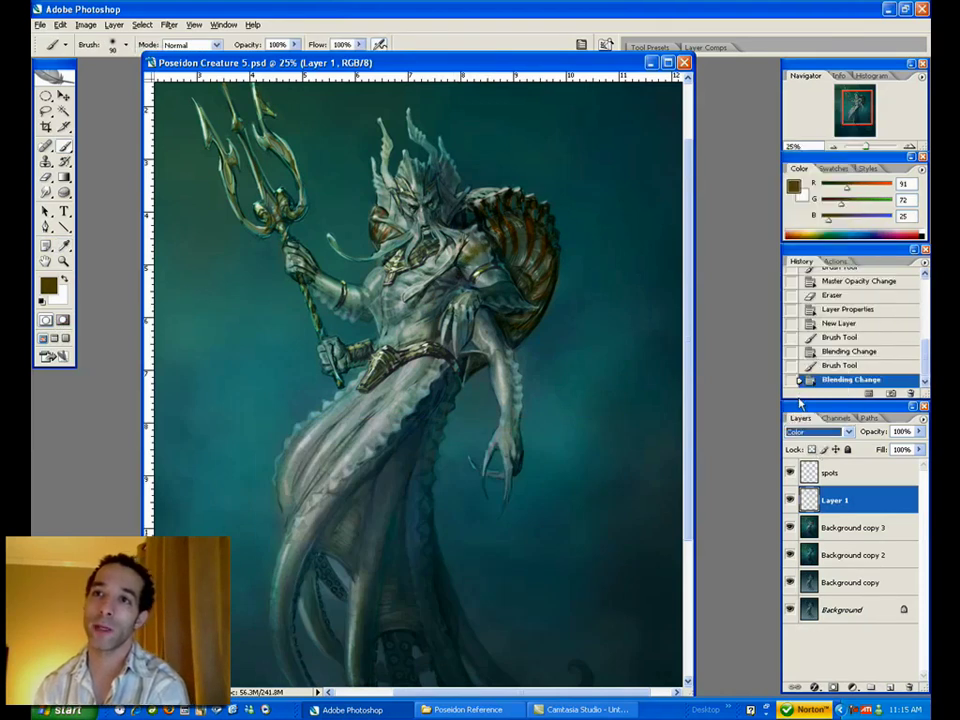
click(825, 432)
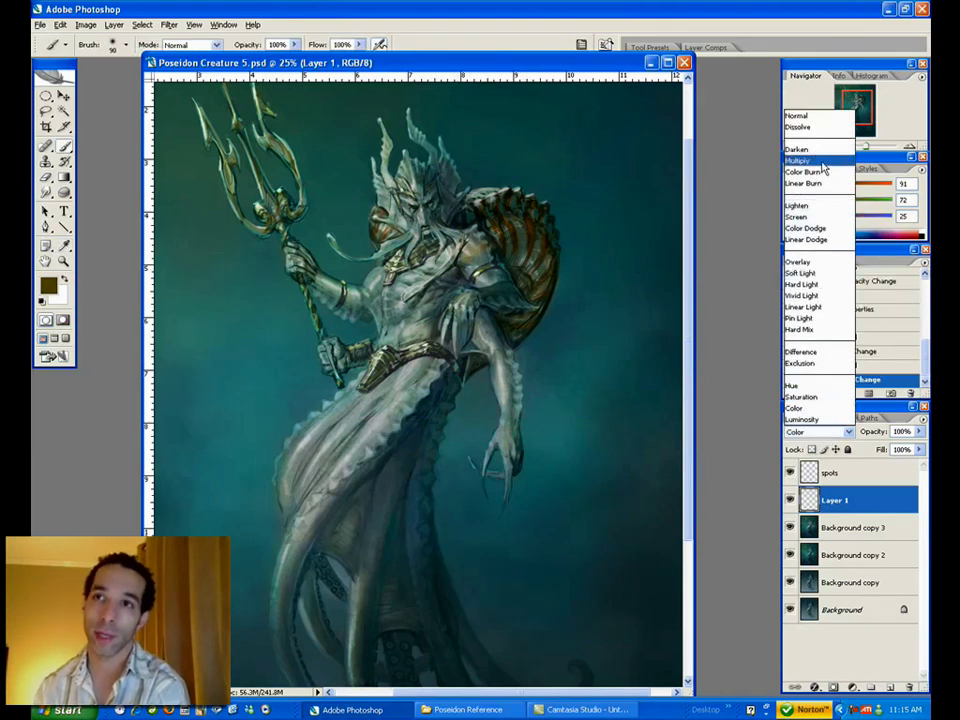
click(818, 161)
mouse_move(919, 432)
mouse_down()
mouse_move(893, 450)
mouse_move(925, 442)
mouse_up()
click(826, 432)
click(830, 281)
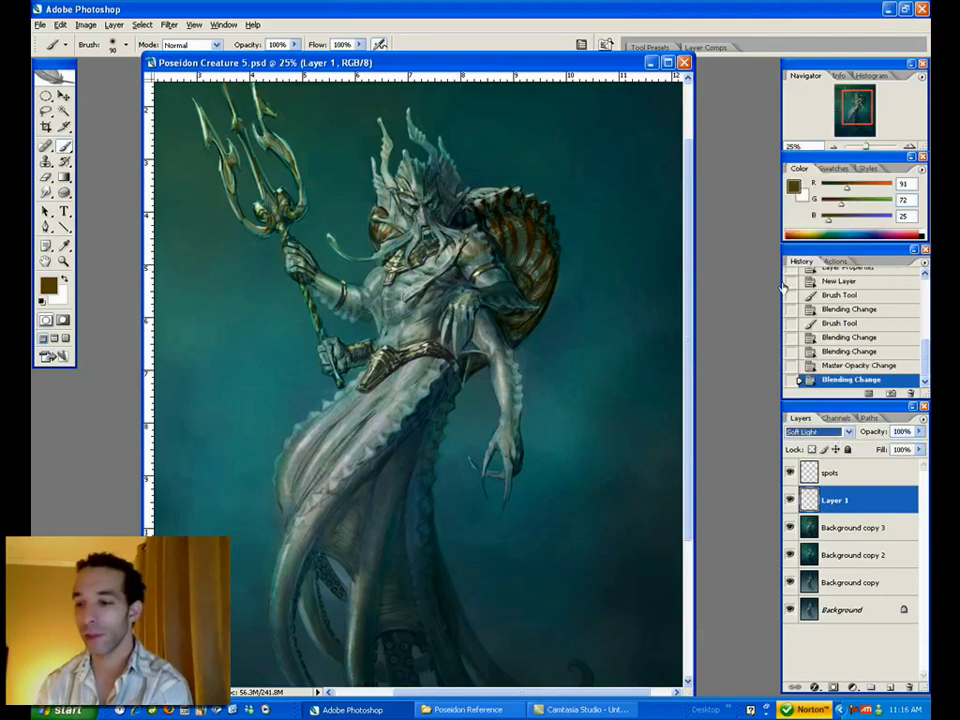
- Paint brown markings across the chest, shoulder and abdomen on the Hard Light layer
mouse_move(434, 256)
mouse_down()
mouse_move(487, 232)
mouse_move(446, 264)
mouse_up()
drag(446, 256, 452, 264)
drag(452, 256, 470, 266)
mouse_move(472, 254)
mouse_down()
mouse_move(472, 268)
mouse_move(425, 279)
mouse_up()
drag(476, 253, 486, 281)
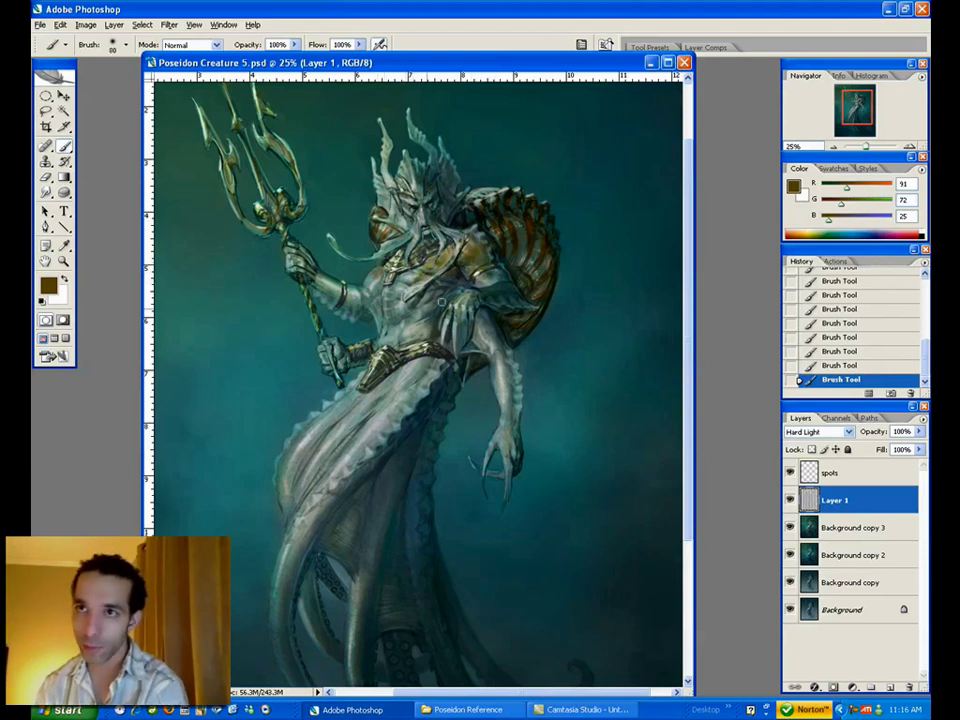
drag(430, 302, 418, 328)
- Try erasing parts of the brown markings on the abdomen and shoulder, and undo the eraser strokes
key(e)
drag(420, 312, 412, 332)
drag(476, 252, 484, 264)
click(63, 261)
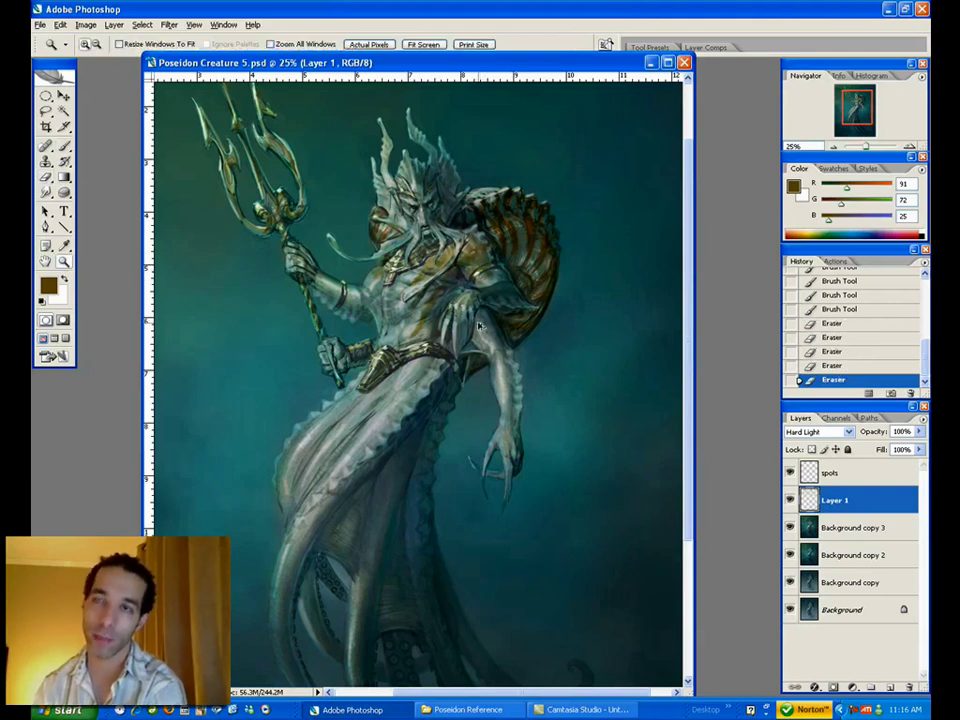
key(ctrl+alt+z)
key(ctrl+alt+z)
key(ctrl+alt+z)
key(ctrl+alt+z)
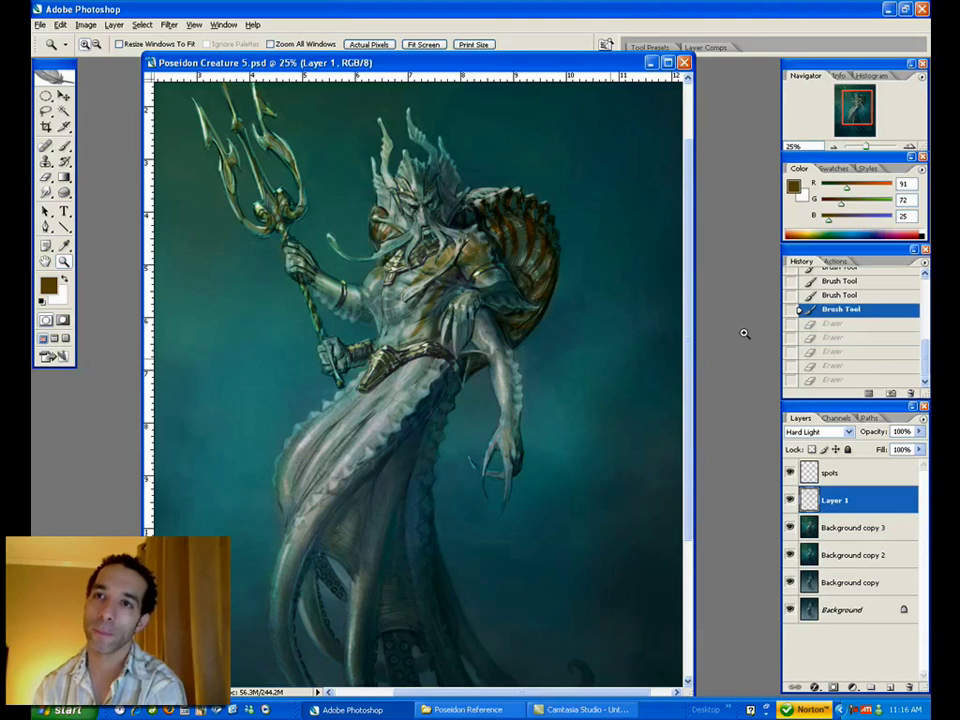
- Break up the brown markings on the upper body with the speckled eraser at sizes 200 to 400
key(e)
key(ctrl+shift+z)
key(ctrl+shift+z)
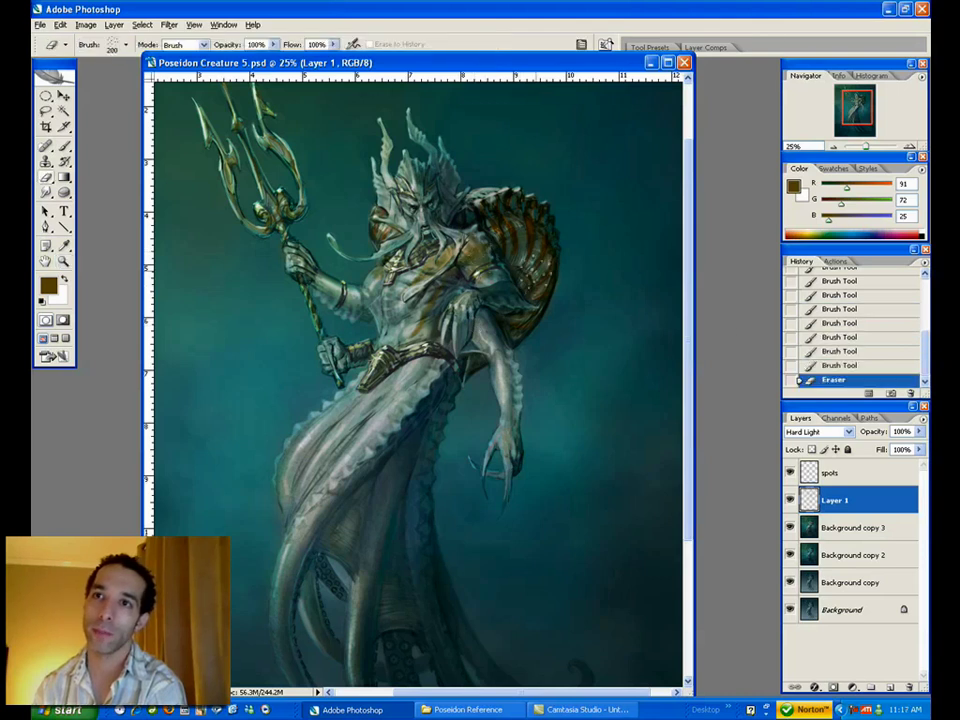
key(ctrl+shift+z)
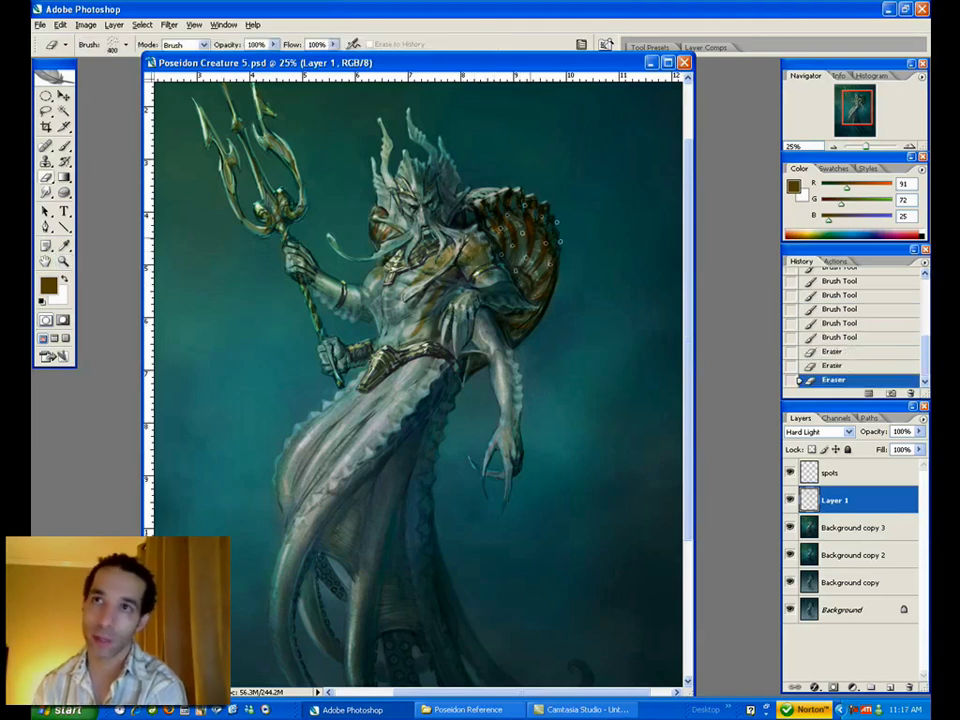
key(ctrl+shift+z)
- Paint further brown stripes over the chest, abdomen, hip and lowered arm with a soft brush of about 90 pixels
key(b)
mouse_move(410, 275)
mouse_down()
mouse_move(415, 285)
mouse_move(374, 282)
mouse_move(381, 290)
mouse_move(426, 267)
mouse_move(400, 295)
mouse_up()
mouse_move(408, 284)
mouse_down()
mouse_move(402, 296)
mouse_move(436, 282)
mouse_up()
drag(436, 276, 441, 282)
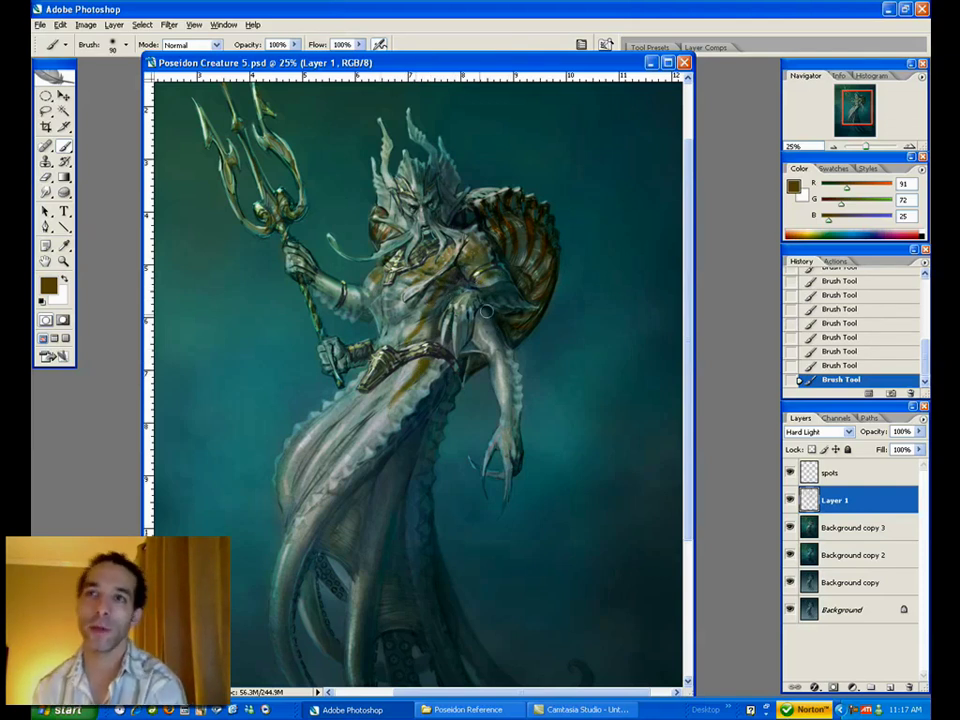
key(bracketright)
key(bracketright)
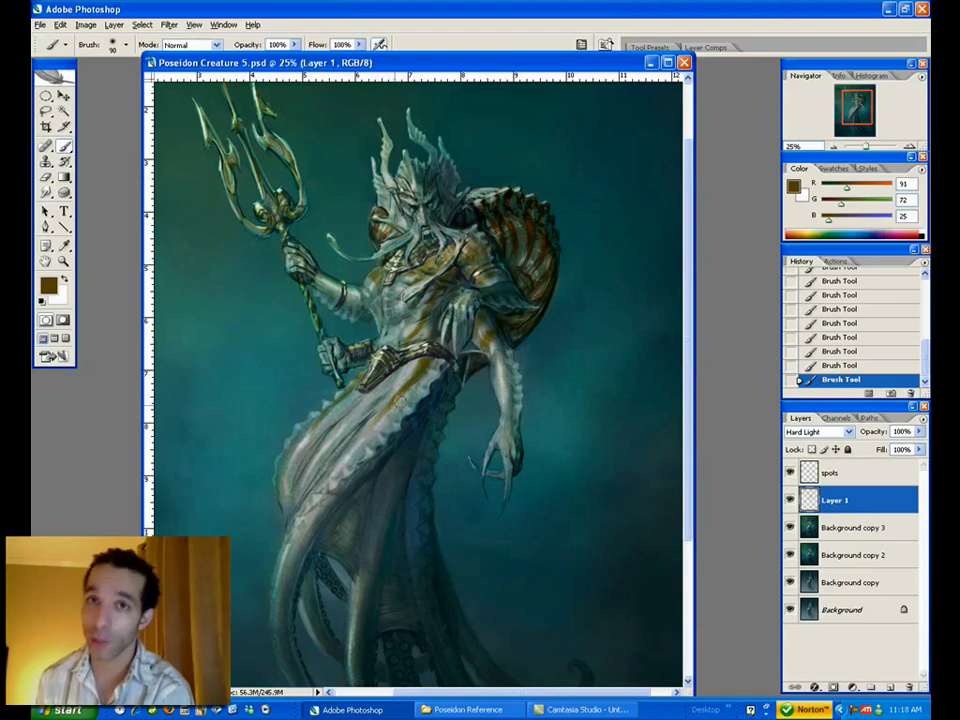
key(bracketleft)
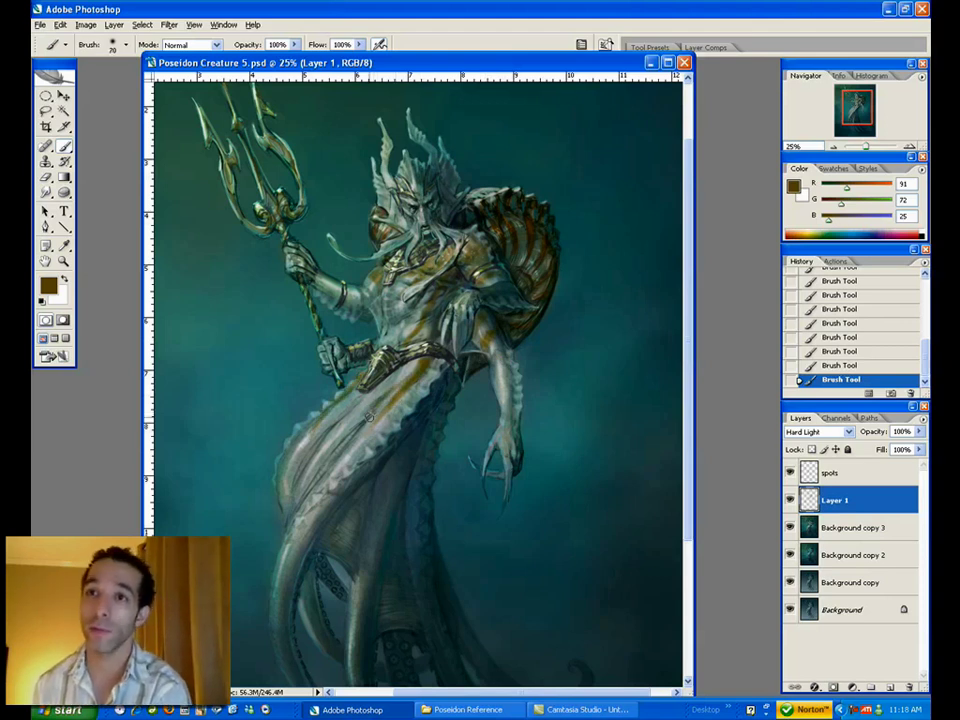
- Extend the brown markings below the belt and down the lower body's inner folds, varying the brush size
key(bracketright)
key(bracketright)
key(bracketright)
key(bracketright)
key(bracketright)
key(bracketright)
key(bracketright)
key(bracketright)
key(bracketright)
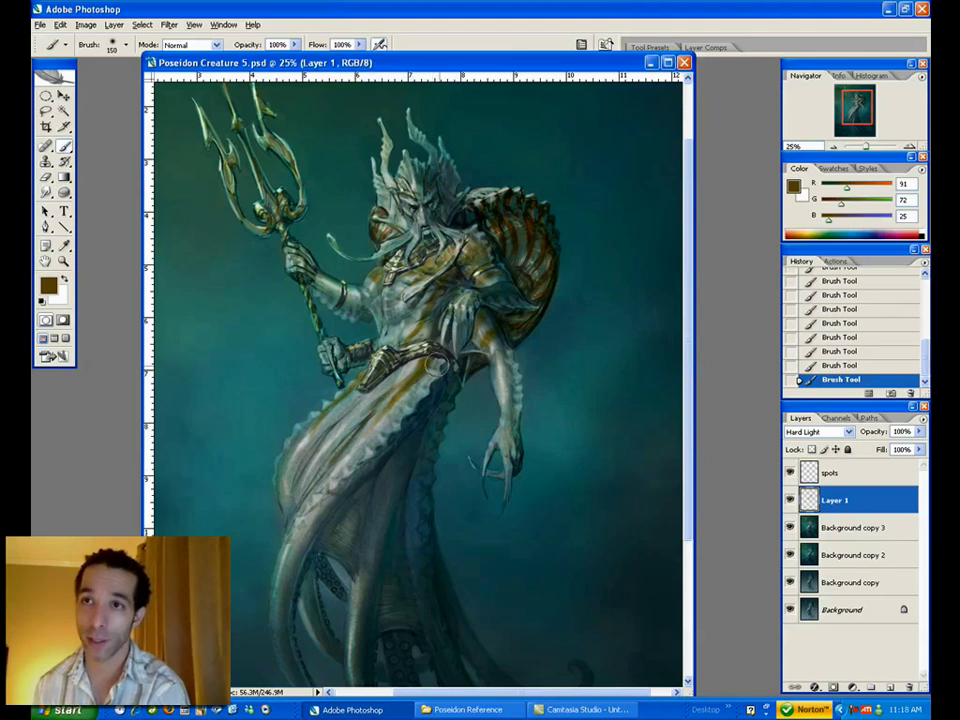
key(bracketleft)
key(bracketleft)
key(bracketleft)
key(bracketleft)
key(bracketleft)
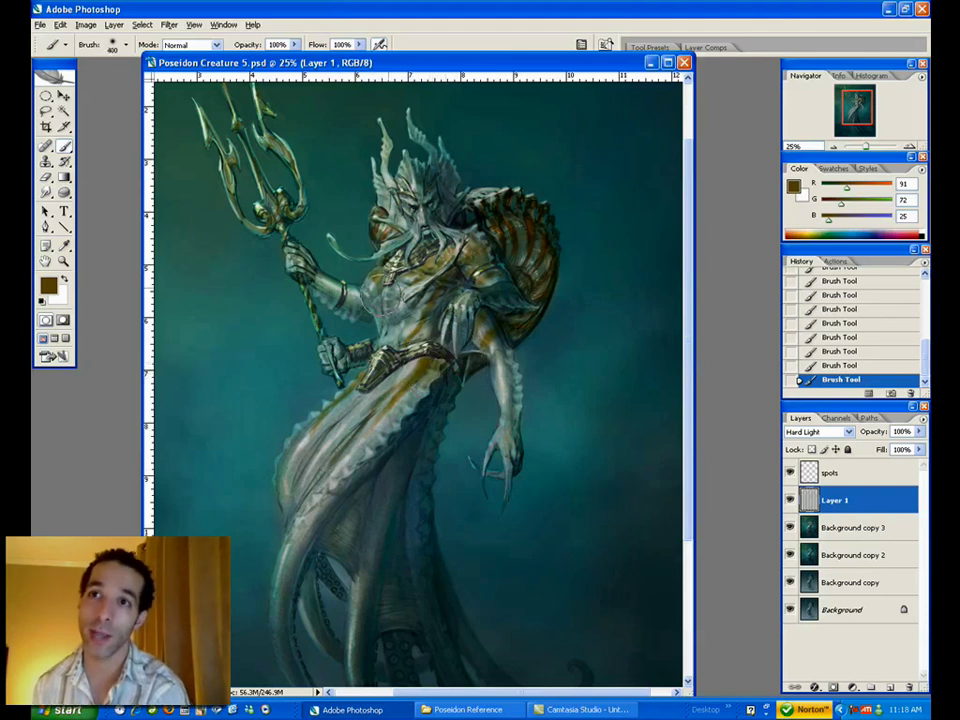
key(bracketleft)
key(bracketright)
key(bracketright)
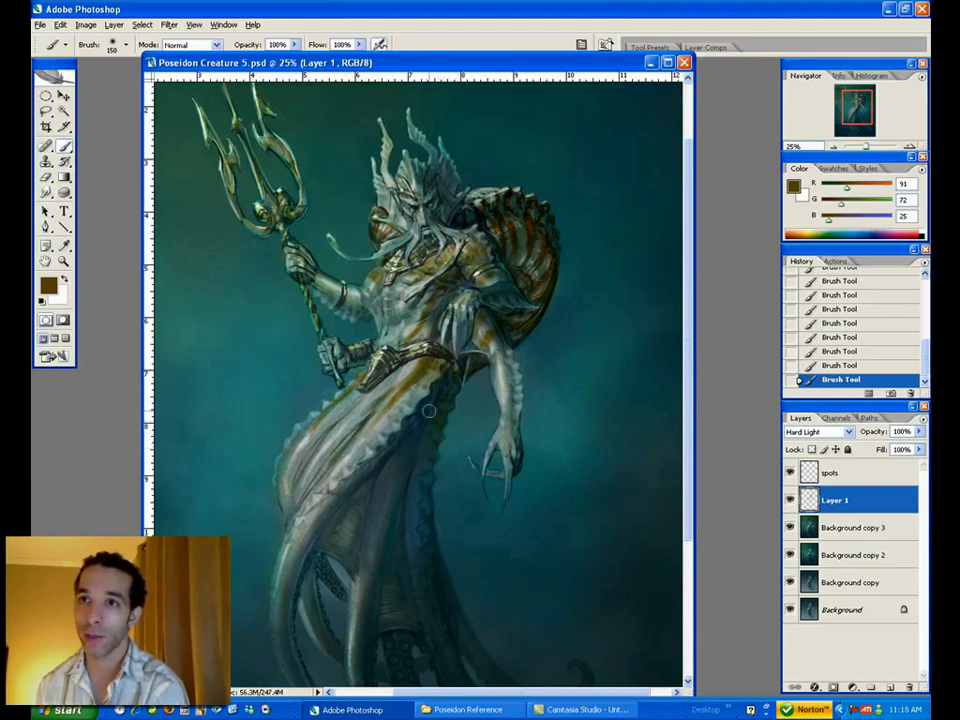
key(bracketleft)
key(bracketleft)
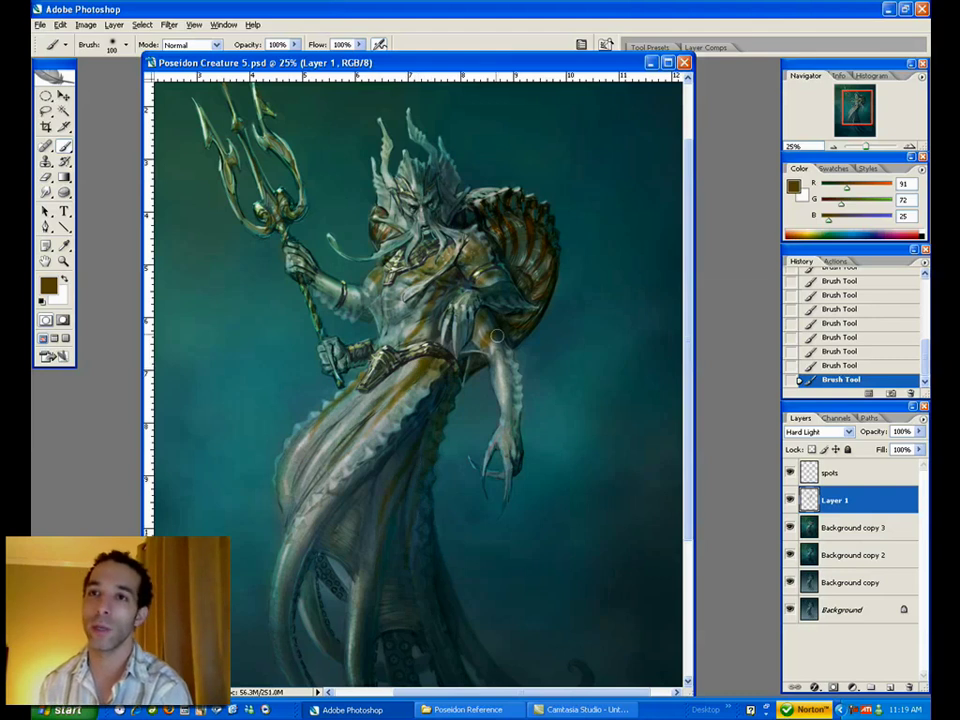
- Erase excess brown from the lowered arm with a smaller eraser
key(e)
key(bracketleft)
key(bracketleft)
key(bracketleft)
key(bracketleft)
key(bracketleft)
mouse_move(482, 334)
mouse_down()
mouse_move(481, 347)
mouse_move(488, 324)
mouse_up()
mouse_move(488, 326)
mouse_down()
mouse_move(504, 341)
mouse_move(488, 372)
mouse_move(506, 344)
mouse_move(494, 372)
mouse_up()
- Brush brown along the side of the chest below the raised arm with the 100-pixel brush
key(b)
mouse_move(381, 288)
mouse_down()
mouse_move(366, 310)
mouse_move(371, 294)
mouse_up()
drag(372, 293, 367, 300)
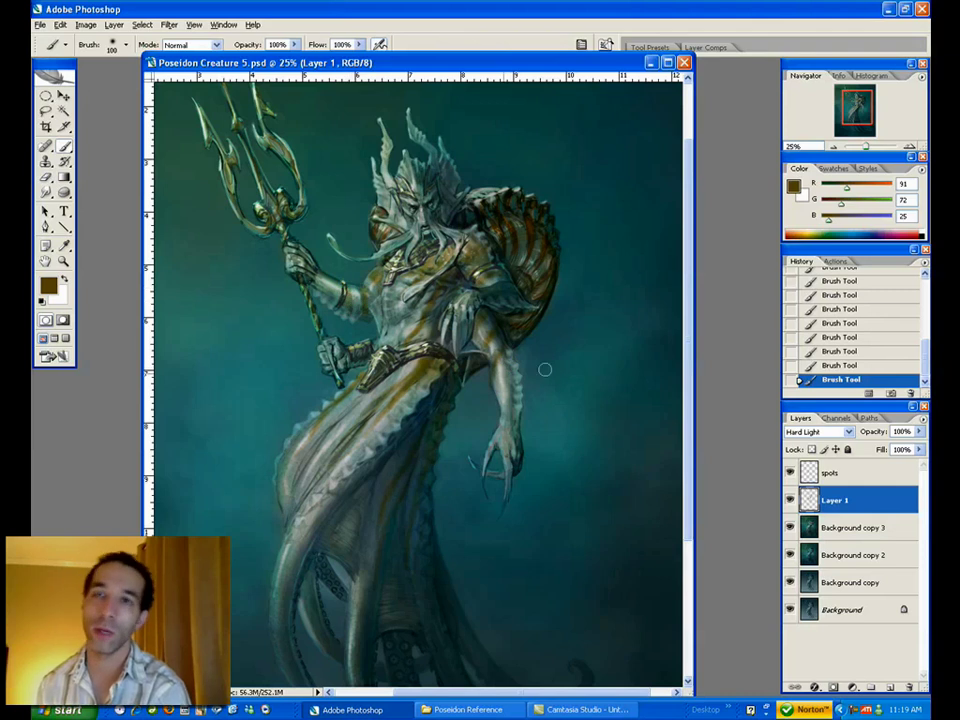
- Erase excess brown from the lower body's folds and from the hip just below the belt
key(e)
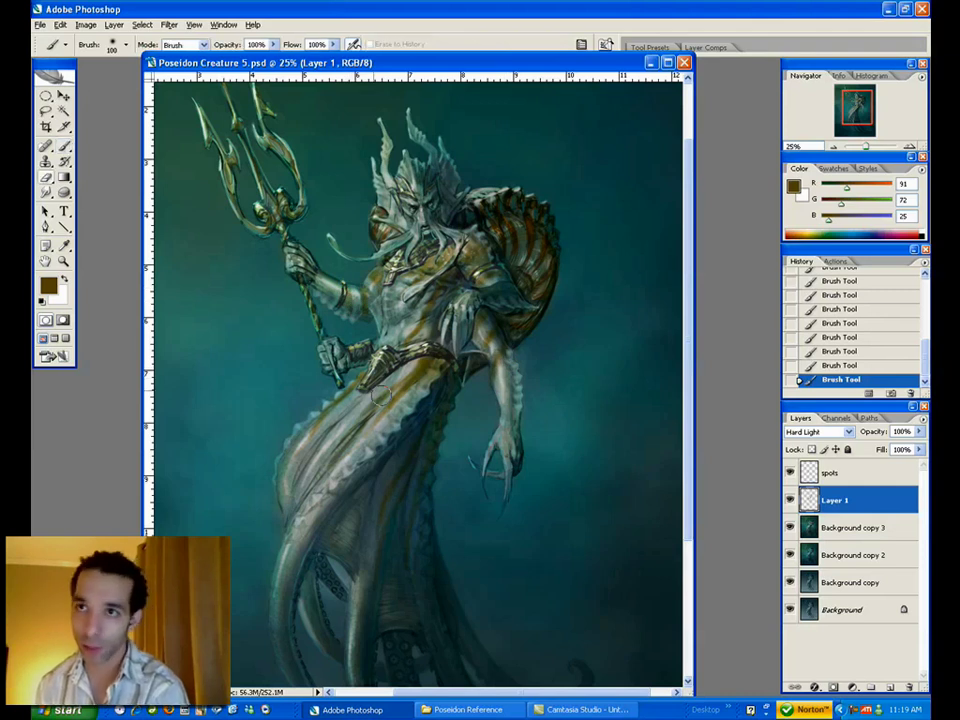
drag(380, 461, 398, 466)
drag(401, 548, 395, 556)
key(bracketleft)
key(bracketleft)
key(bracketleft)
key(bracketleft)
key(bracketleft)
key(bracketleft)
drag(442, 374, 438, 368)
drag(444, 368, 438, 362)
drag(445, 367, 437, 366)
drag(440, 364, 435, 377)
drag(436, 375, 442, 373)
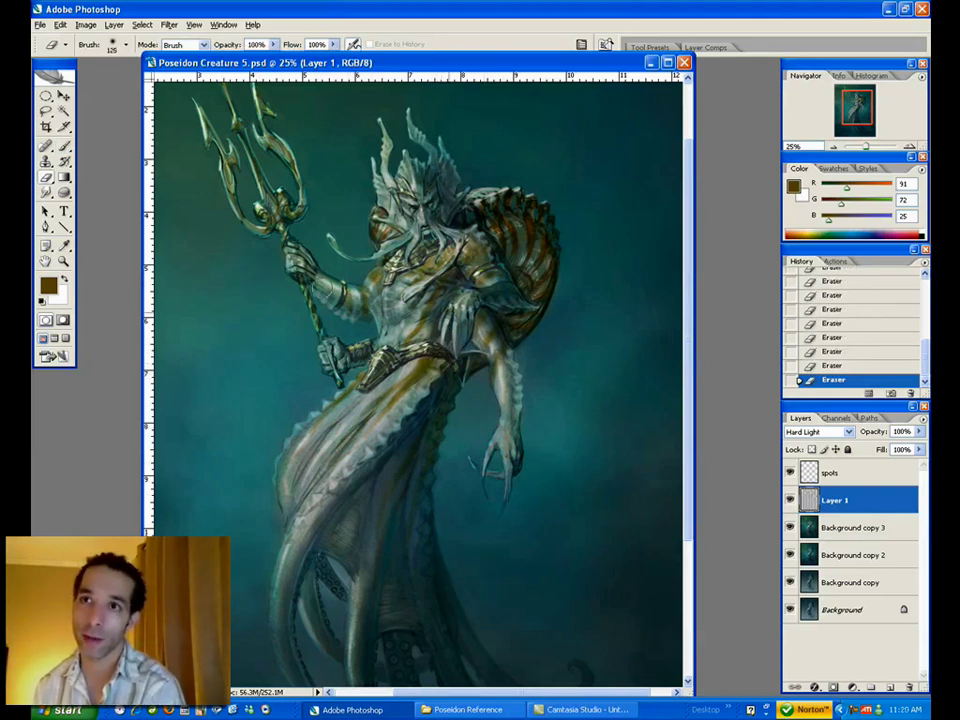
- Brush brown onto the side of the head and around the crown
key(b)
key(bracketright)
drag(378, 198, 398, 222)
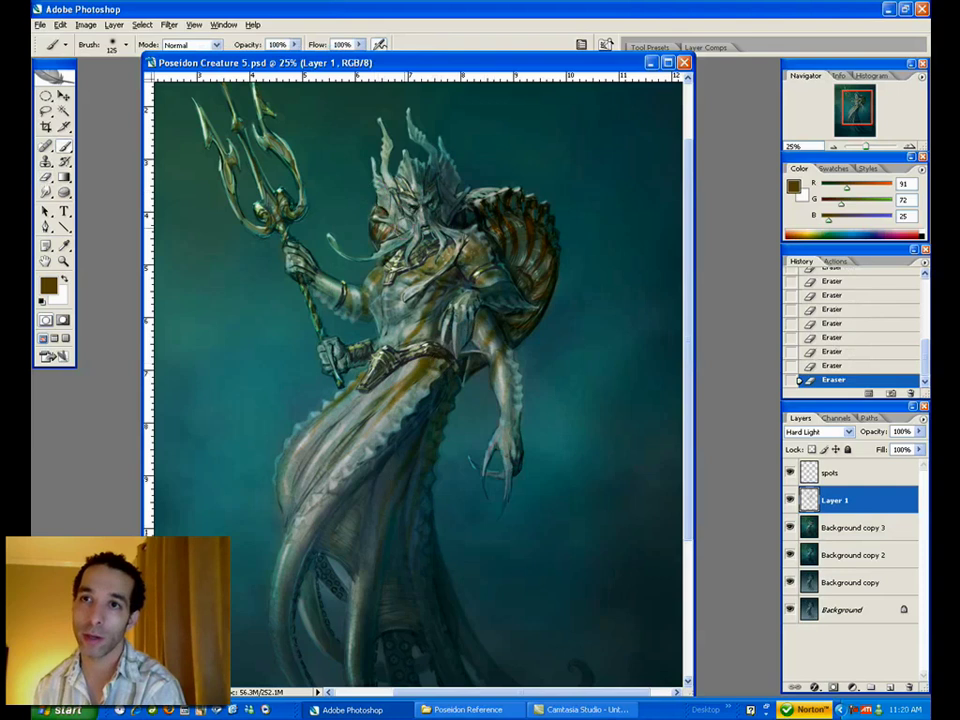
mouse_move(468, 191)
mouse_down()
mouse_move(451, 185)
mouse_move(465, 150)
mouse_up()
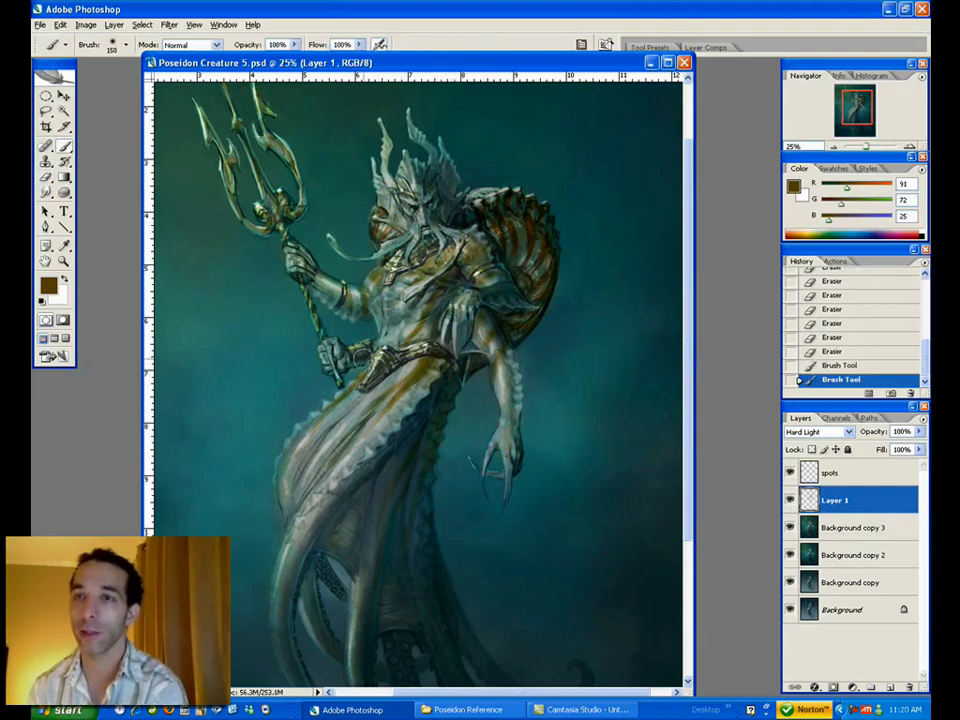
- Break up the brown on the hip, the lower body and the shell with the 200-pixel speckled eraser
key(e)
mouse_move(462, 345)
mouse_down()
mouse_move(428, 404)
mouse_move(424, 438)
mouse_up()
drag(426, 445, 422, 470)
drag(518, 250, 526, 266)
drag(530, 250, 525, 260)
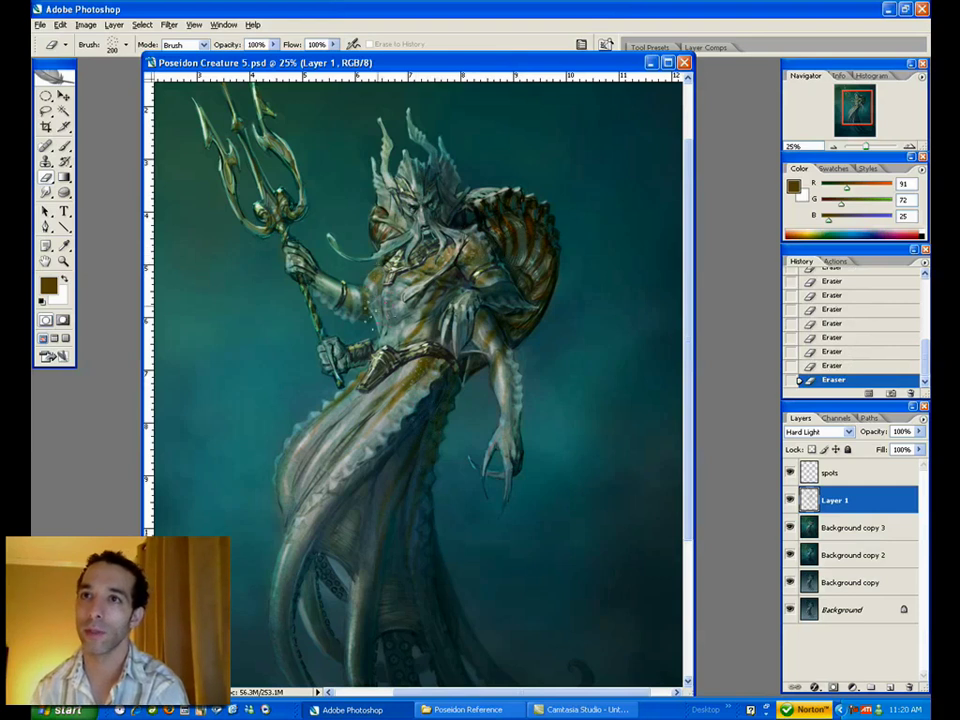
- Apply Hue/Saturation to Layer 1, shifting the hue slightly toward red and setting the saturation to -8
key(z)
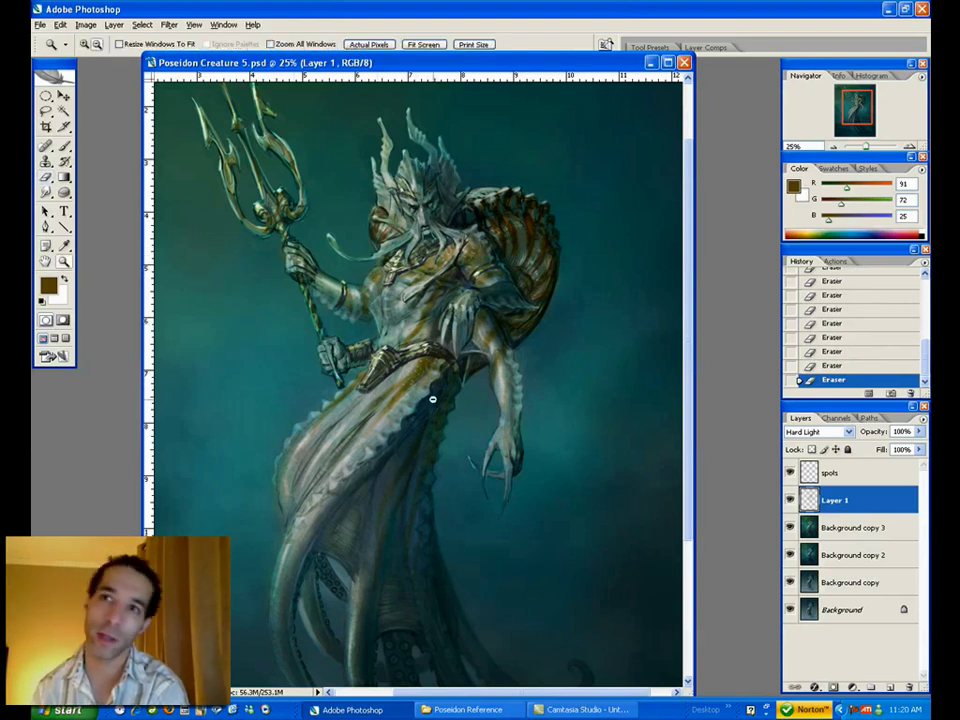
alt+click(438, 386)
alt+click(441, 388)
click(443, 379)
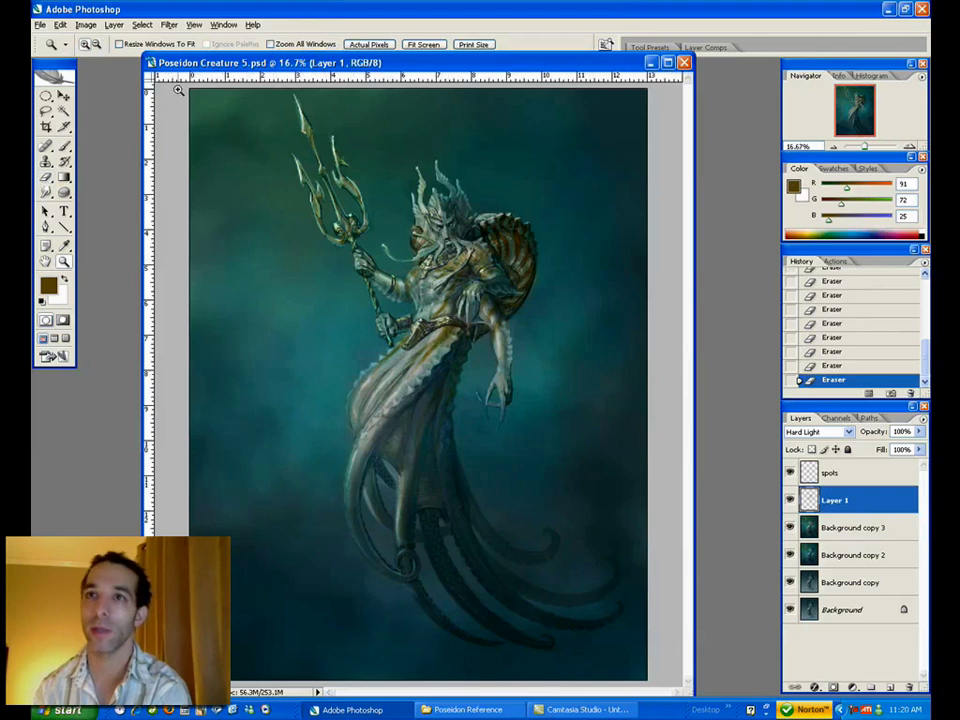
click(85, 24)
mouse_move(103, 58)
click(246, 146)
mouse_move(678, 217)
mouse_down()
mouse_move(671, 221)
mouse_move(690, 225)
mouse_move(675, 217)
mouse_up()
mouse_move(681, 178)
mouse_down()
mouse_move(694, 182)
mouse_move(672, 183)
mouse_up()
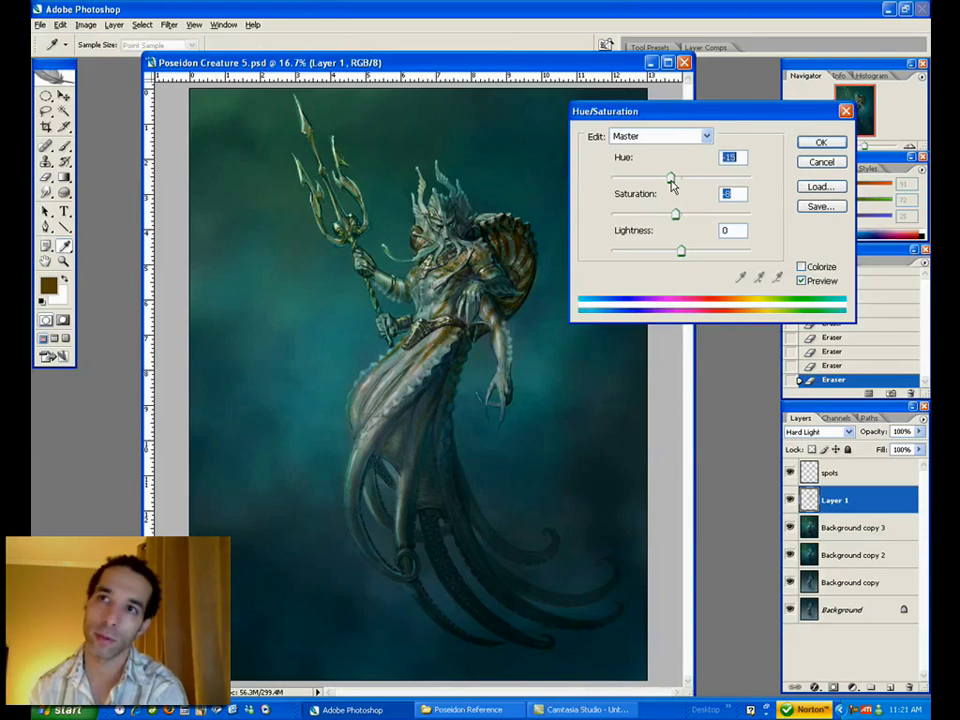
click(815, 143)
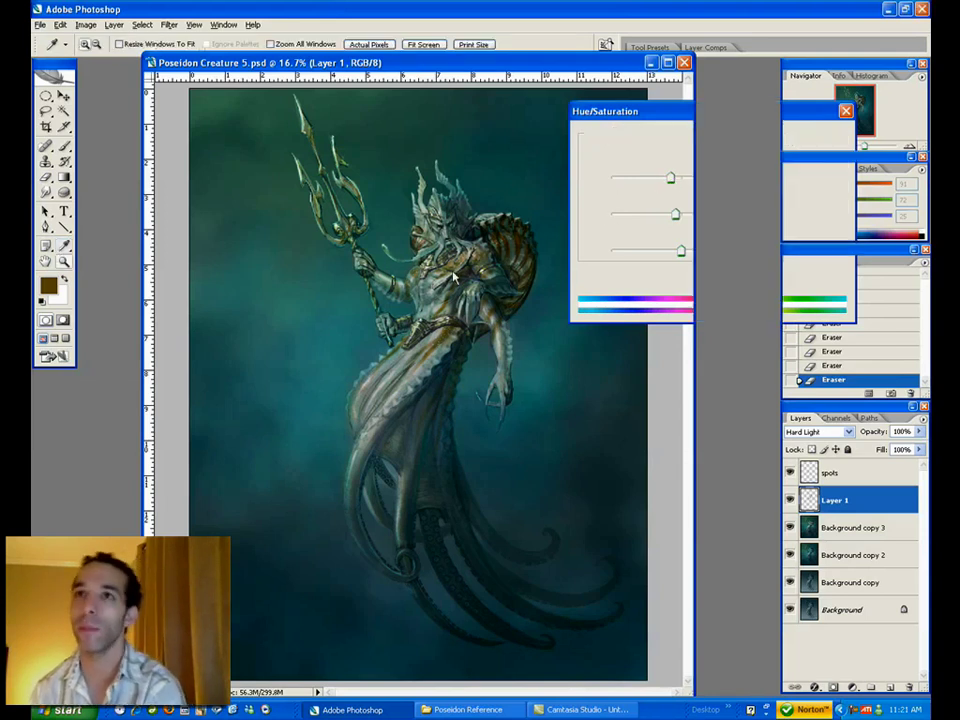
click(467, 341)
drag(424, 352, 470, 379)
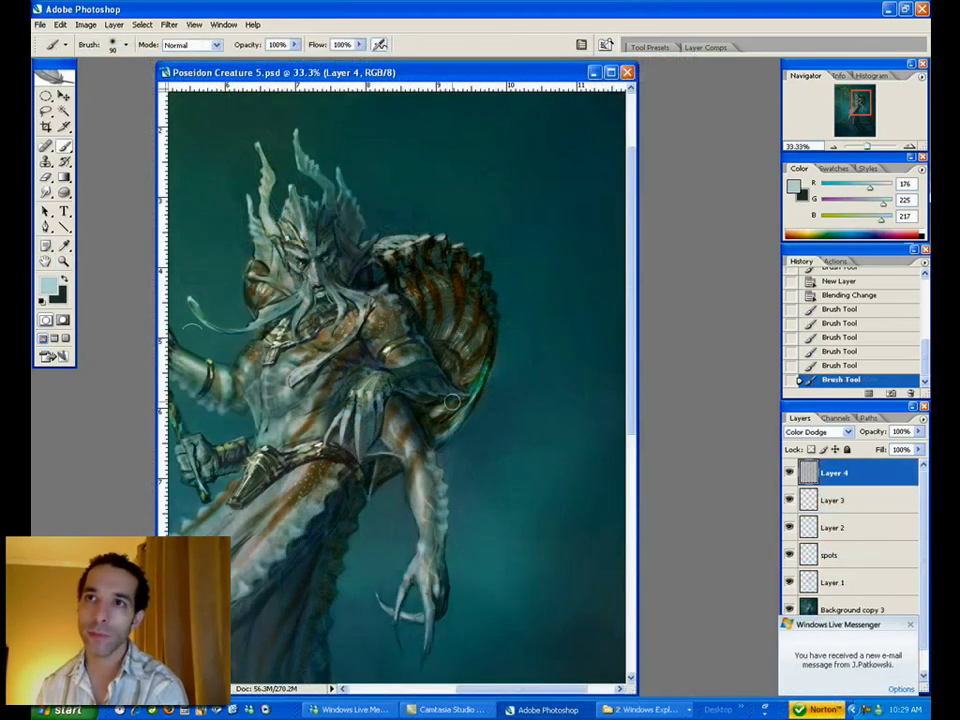
- Brush pale teal rim light on Color Dodge Layer 4 along the shell's lower edge and the lowered hand's outer side
mouse_move(320, 298)
mouse_down()
mouse_move(345, 318)
mouse_move(386, 478)
mouse_move(436, 436)
mouse_up()
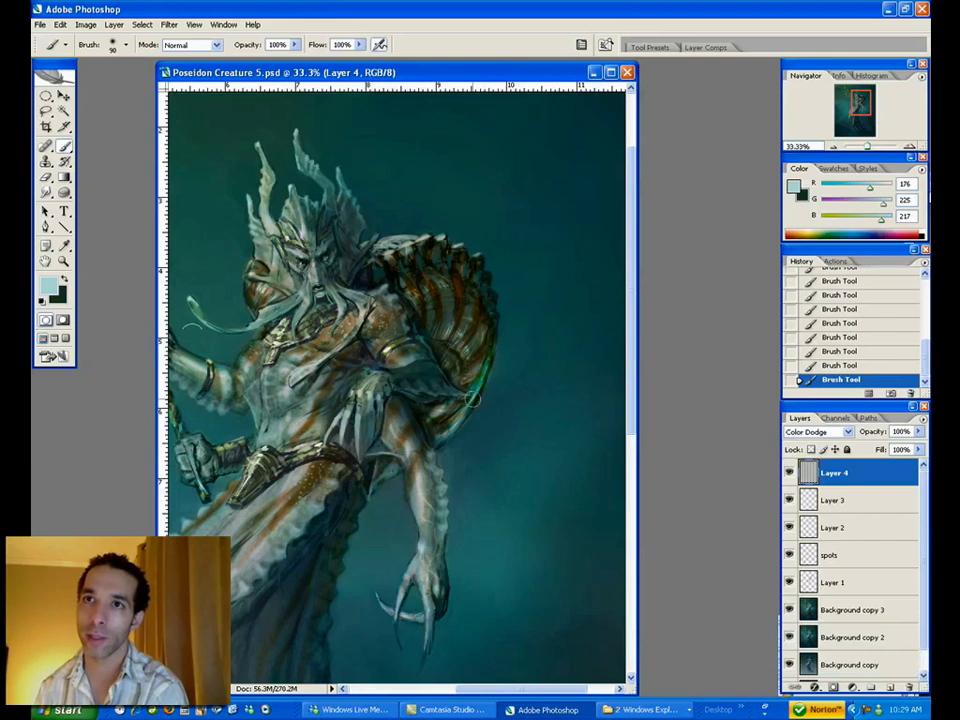
drag(440, 483, 440, 432)
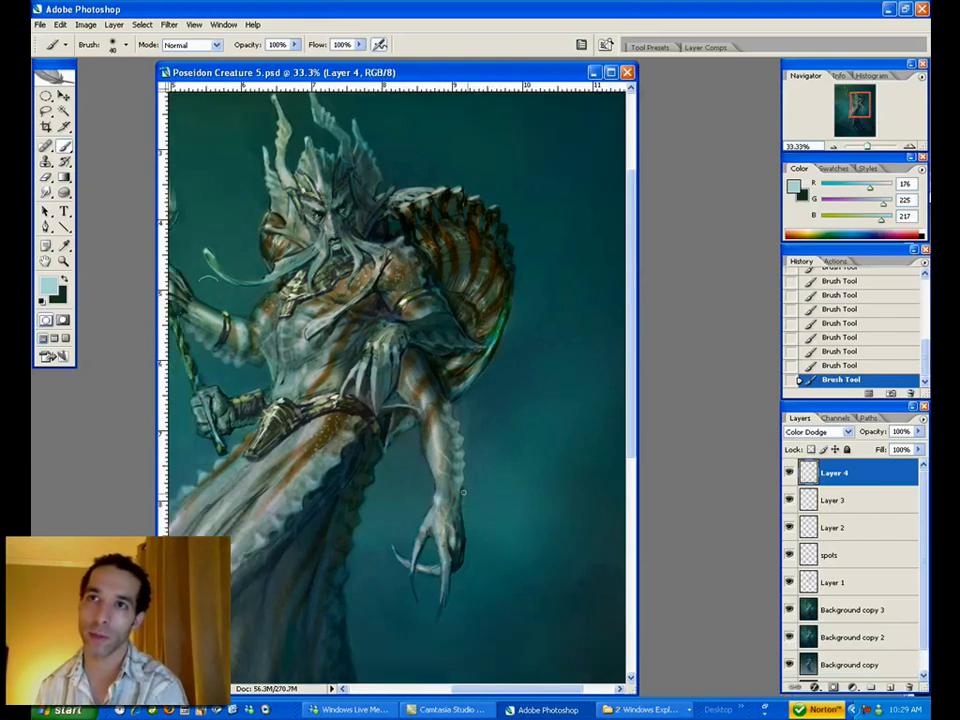
key(bracketright)
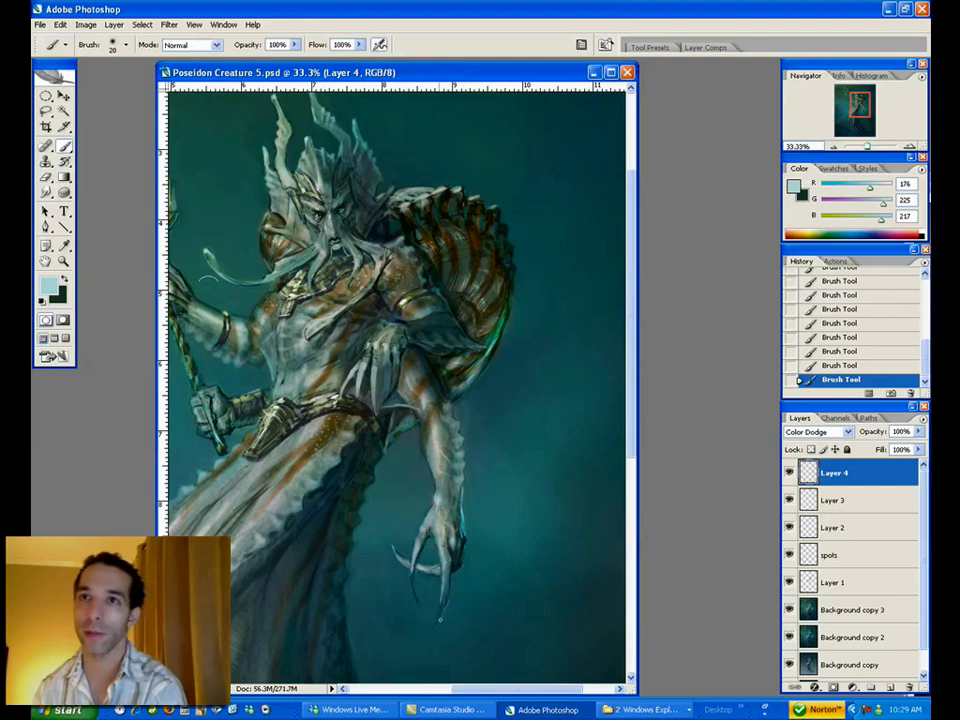
- Paint pale teal rim light along the trailing tentacle, the inner tentacle and the rippled edge of the lower body
scroll(388, 461, down, 5)
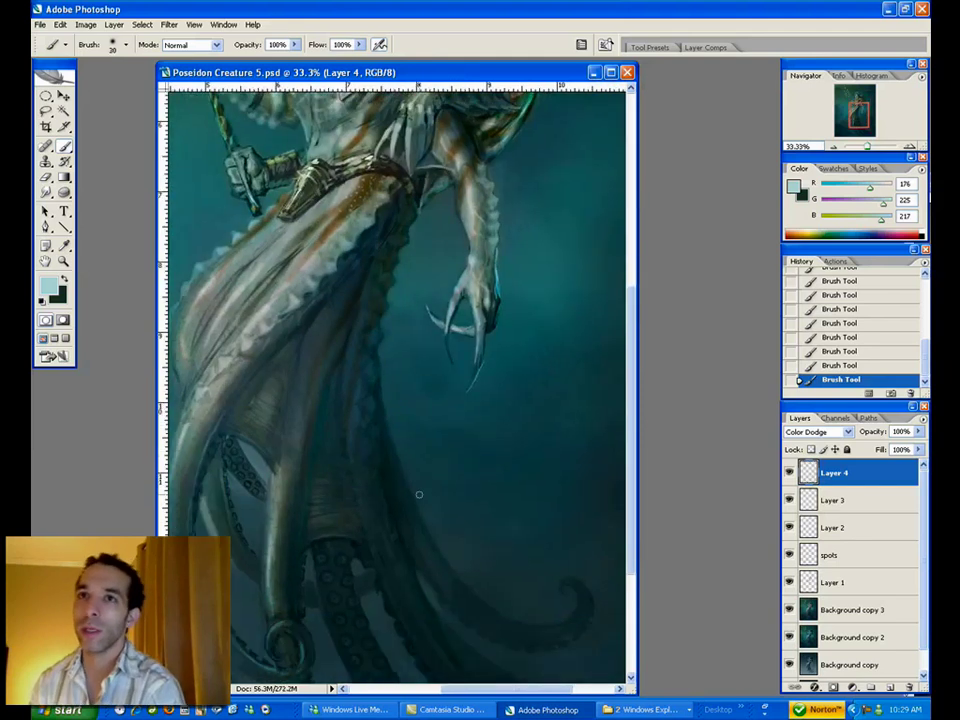
drag(390, 462, 450, 570)
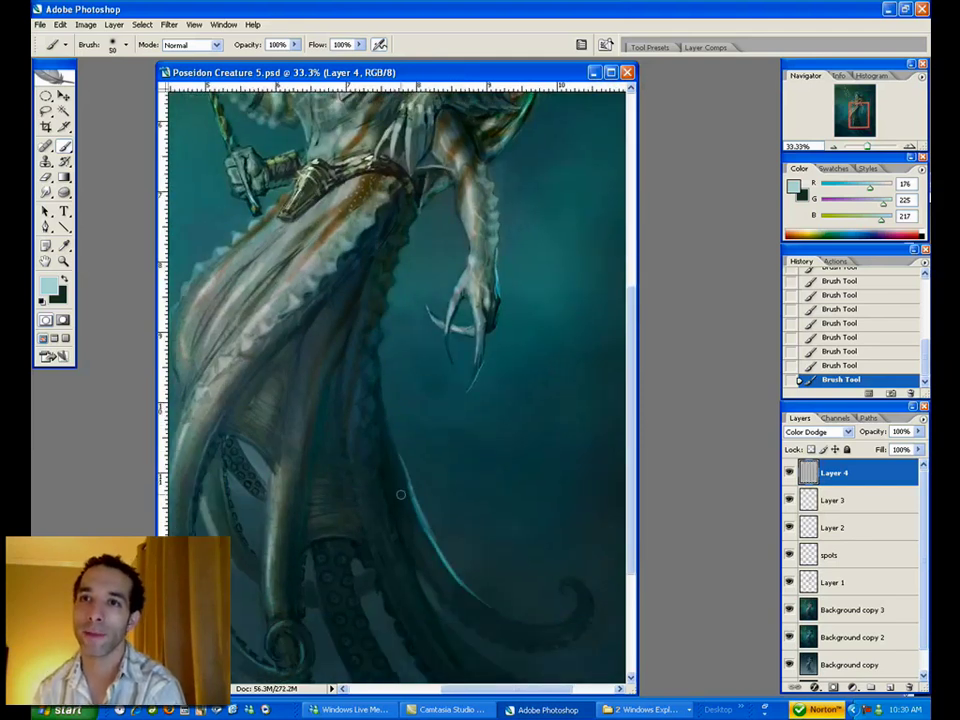
drag(319, 415, 302, 552)
drag(380, 460, 375, 348)
- Trim and touch up the rim light where the lower body's rippled edge meets the trailing tentacle
key(e)
click(375, 425)
click(384, 436)
key(b)
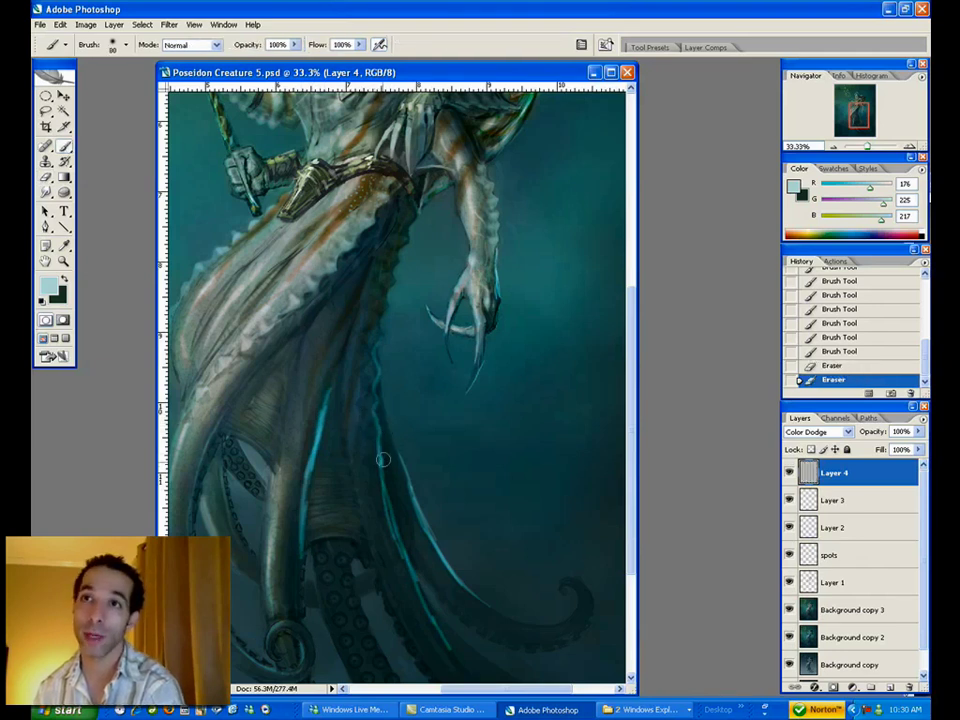
drag(381, 467, 377, 452)
key(e)
key(bracketleft)
key(bracketleft)
key(bracketleft)
click(375, 461)
click(375, 460)
click(374, 452)
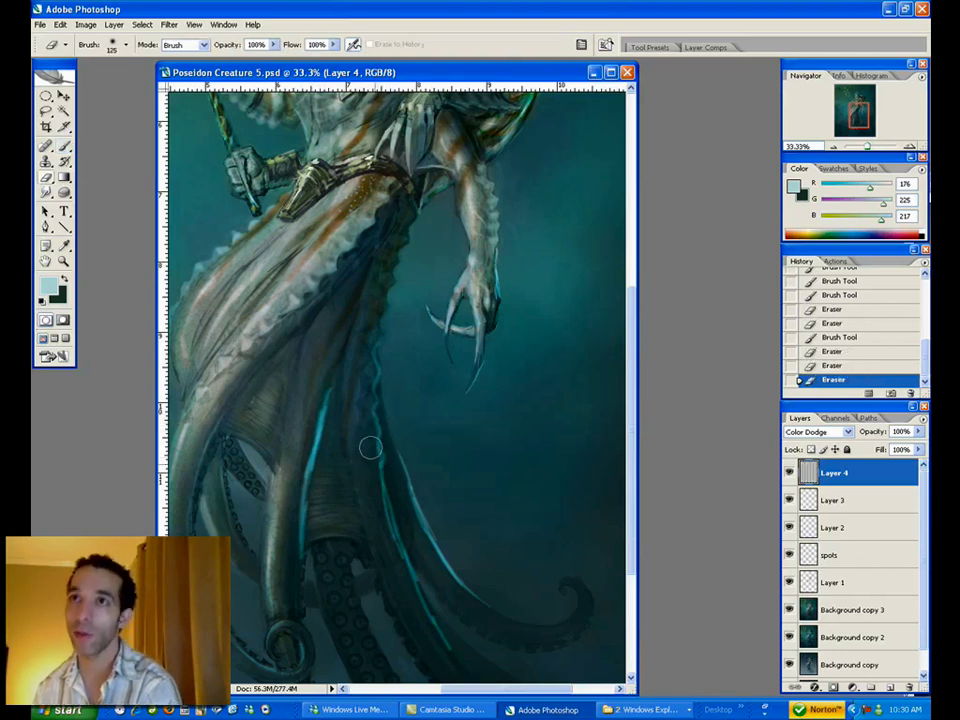
- Add short rim light touches to the lower body's rippled edge above the trailing tentacle
key(b)
click(378, 443)
click(380, 412)
click(379, 400)
- Fade the rim light on the lower body's edge and the trailing tentacles with a 250-pixel eraser
click(66, 262)
alt+click(416, 431)
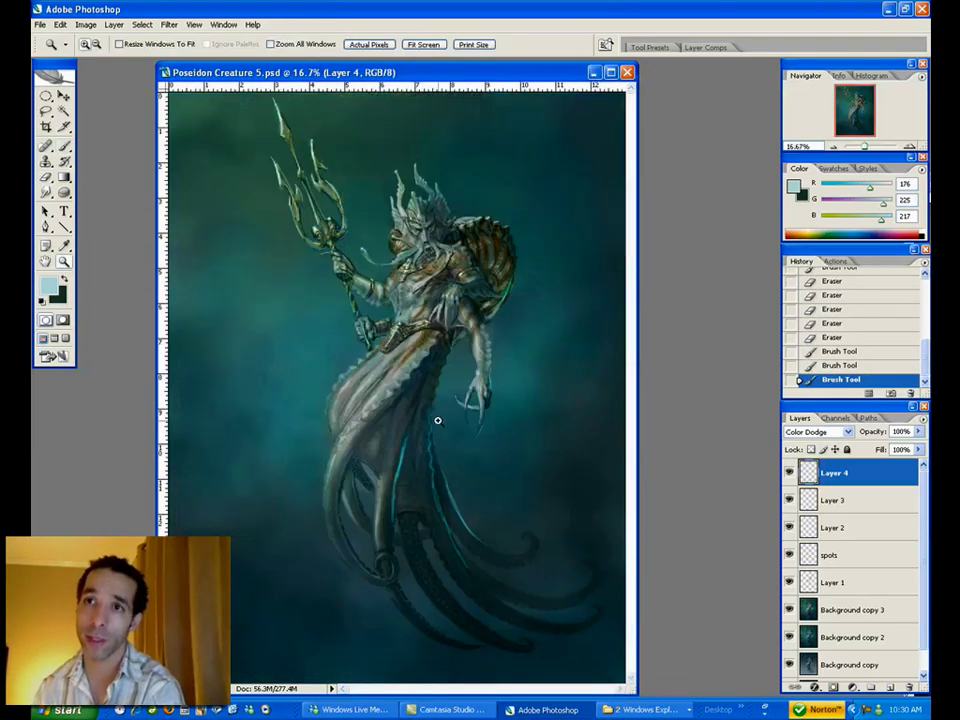
key(e)
key(bracketright)
key(bracketright)
key(bracketright)
key(bracketright)
mouse_move(407, 435)
mouse_down()
mouse_move(391, 516)
mouse_move(399, 490)
mouse_move(453, 477)
mouse_up()
click(403, 450)
mouse_move(453, 477)
mouse_down()
mouse_move(480, 549)
mouse_move(472, 533)
mouse_up()
mouse_move(465, 530)
mouse_down()
mouse_move(443, 519)
mouse_move(467, 569)
mouse_up()
mouse_move(433, 480)
mouse_down()
mouse_move(427, 493)
mouse_move(435, 429)
mouse_move(435, 482)
mouse_up()
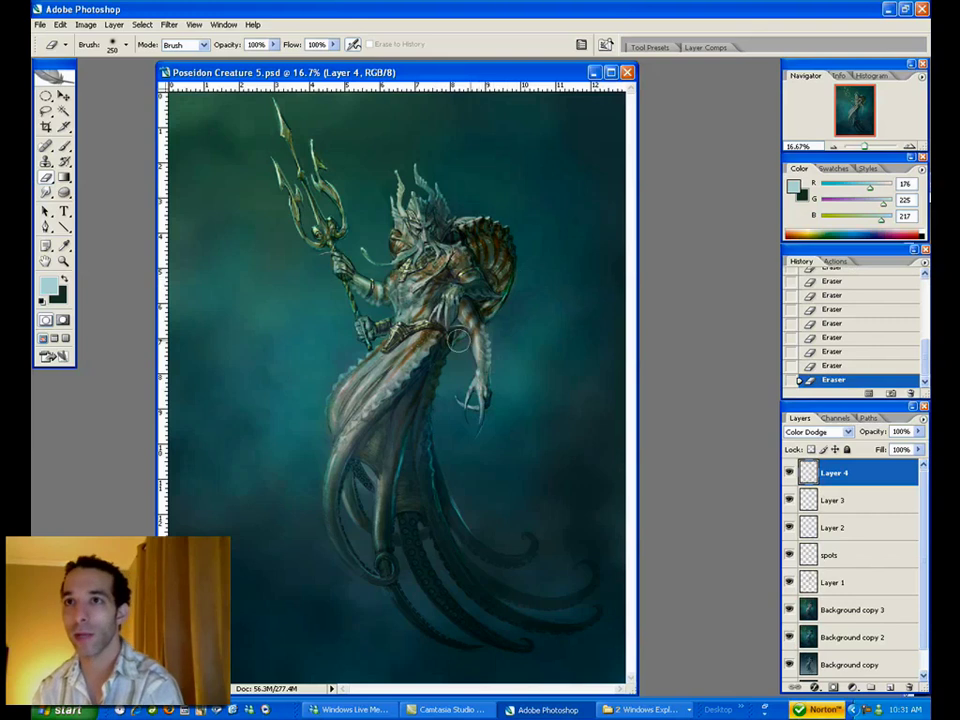
key(bracketleft)
key(bracketleft)
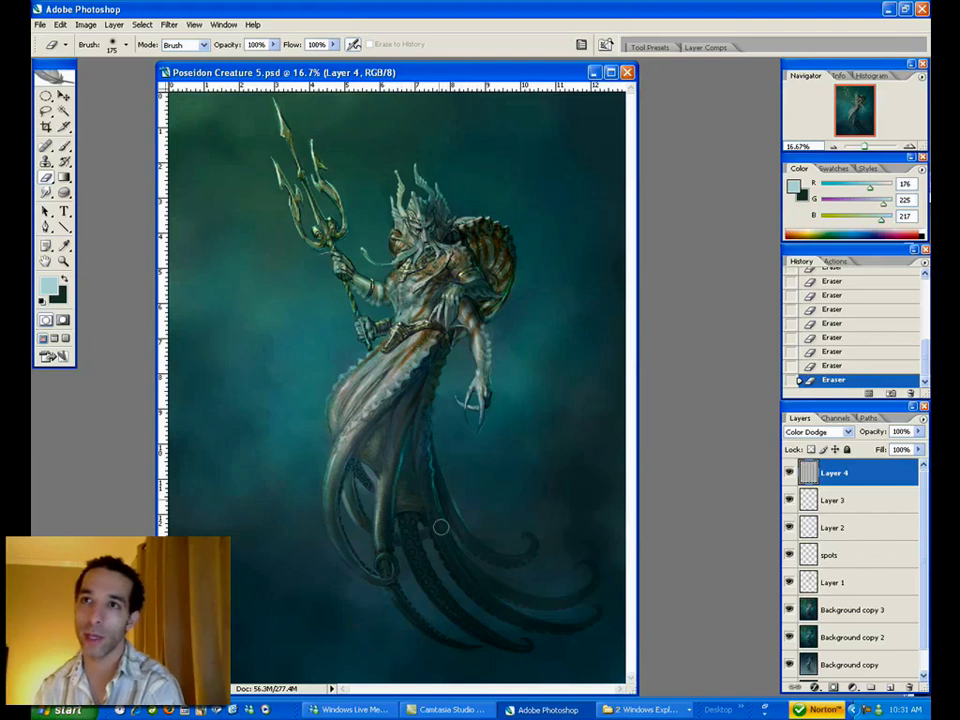
- Brush pale teal rim light onto the curled tentacle tip and along the inner tentacle down to its coil
click(64, 261)
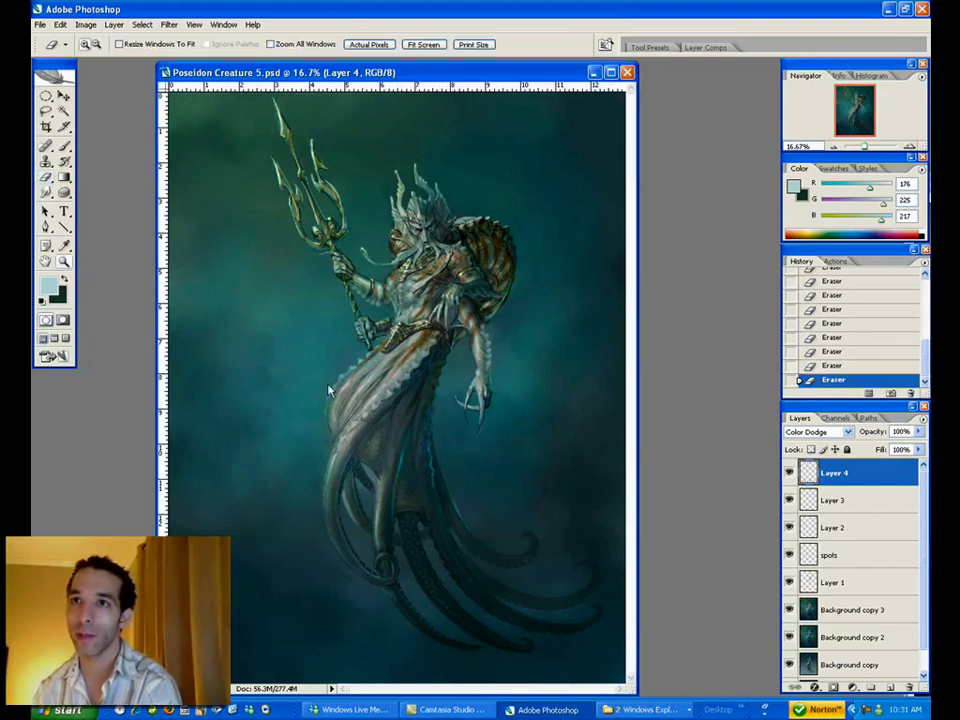
click(445, 490)
drag(484, 474, 435, 502)
key(b)
drag(498, 490, 508, 497)
drag(395, 440, 379, 388)
mouse_move(372, 270)
mouse_down()
mouse_move(353, 333)
mouse_move(309, 361)
mouse_move(304, 381)
mouse_up()
drag(315, 346, 301, 410)
drag(303, 394, 299, 425)
drag(301, 405, 296, 442)
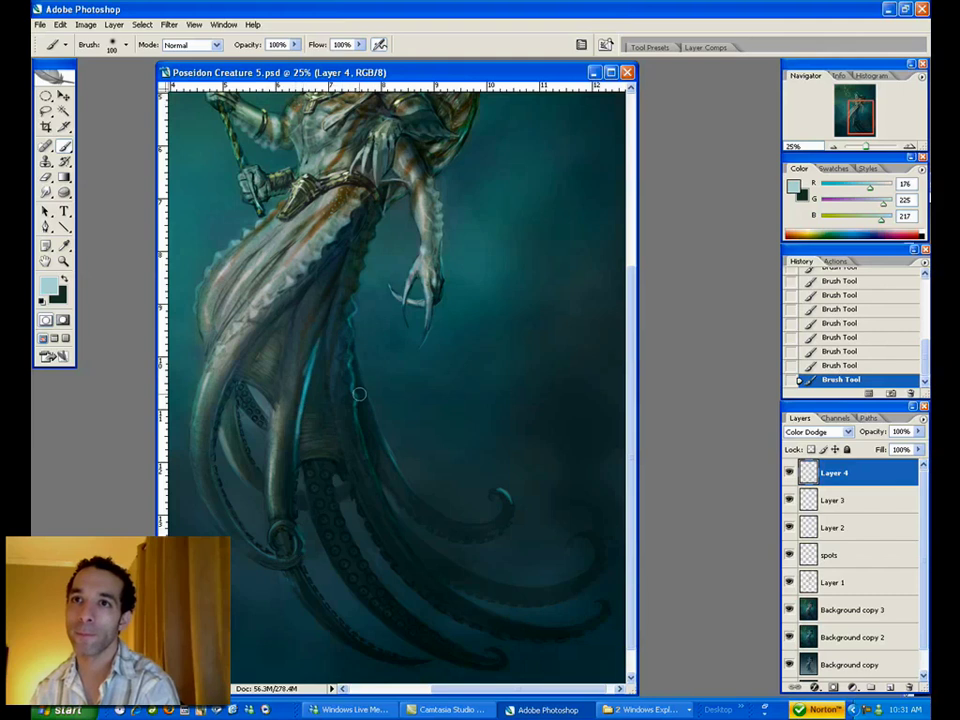
- Soften the new rim light on the inner tentacle and the curled tentacle tip with the 175-pixel eraser
key(e)
mouse_move(390, 459)
mouse_down()
mouse_move(405, 465)
mouse_move(388, 444)
mouse_up()
drag(296, 355, 292, 396)
drag(292, 396, 300, 368)
mouse_move(300, 368)
mouse_down()
mouse_move(307, 346)
mouse_move(288, 421)
mouse_move(314, 358)
mouse_up()
mouse_move(314, 358)
mouse_down()
mouse_move(328, 320)
mouse_move(290, 512)
mouse_up()
drag(303, 396, 306, 446)
mouse_move(501, 487)
mouse_down()
mouse_move(526, 513)
mouse_move(493, 471)
mouse_up()
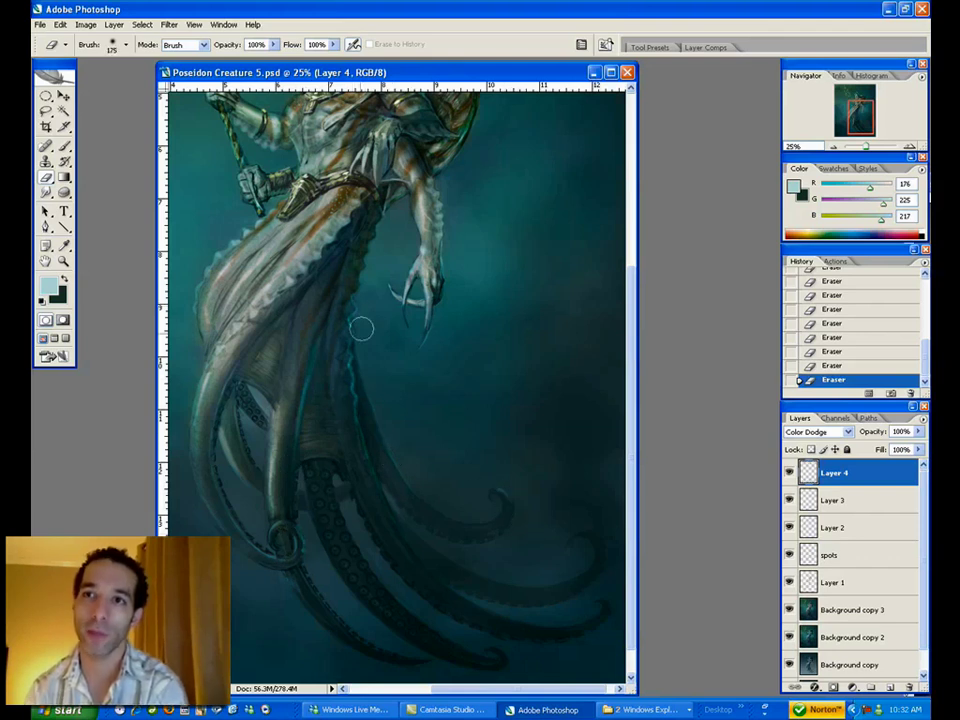
- Extend the rim light down the trailing tentacle's edge and soften it with the eraser
key(b)
drag(357, 422, 373, 484)
mouse_move(358, 420)
mouse_down()
mouse_move(386, 506)
mouse_move(365, 440)
mouse_up()
key(e)
mouse_move(364, 452)
mouse_down()
mouse_move(360, 424)
mouse_move(362, 440)
mouse_up()
drag(361, 432, 366, 462)
drag(364, 455, 380, 508)
drag(378, 500, 397, 530)
- On Layer 2, paint sampled background teal (39, 93, 88) beside the shell's outer edge with a 250-pixel brush
key(space)
key(b)
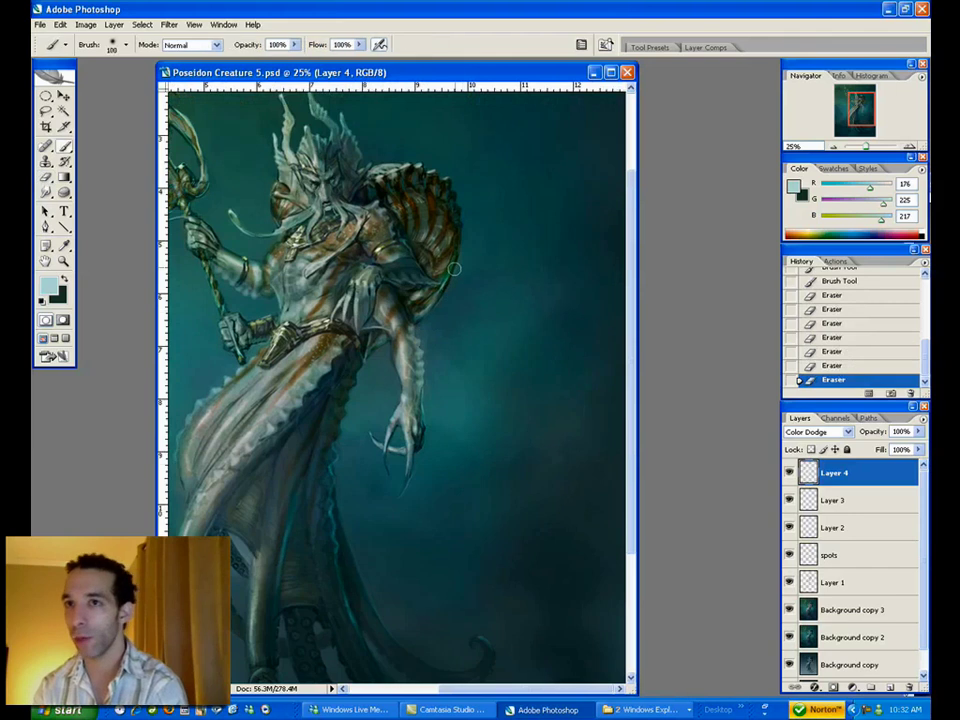
click(853, 500)
click(825, 527)
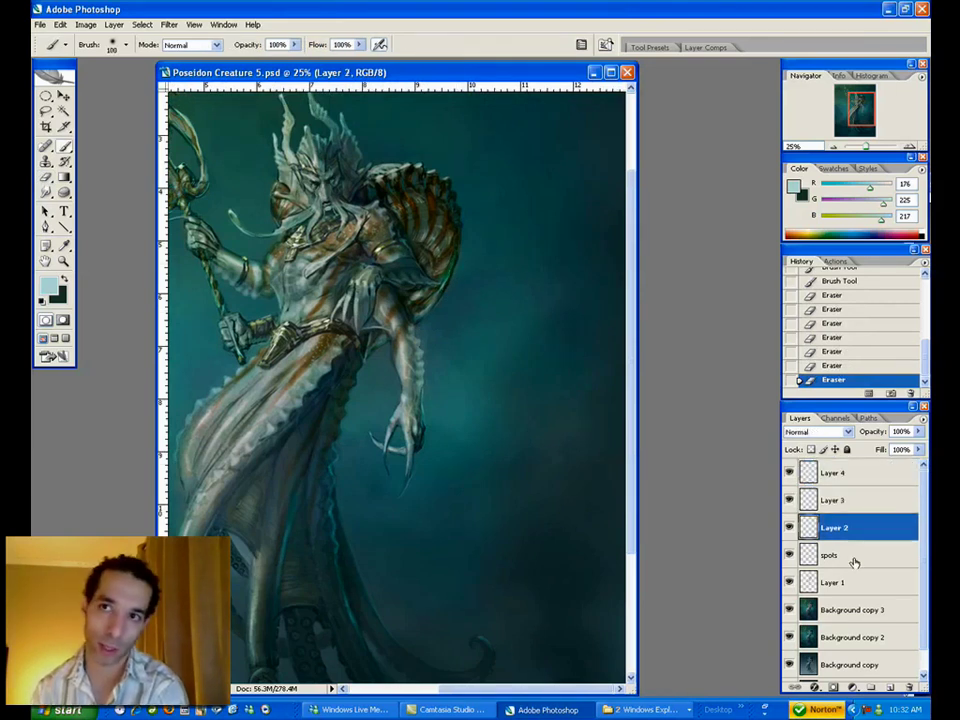
alt+click(458, 305)
key(bracketright)
key(bracketright)
key(bracketright)
key(bracketright)
key(bracketright)
mouse_move(437, 306)
mouse_down()
mouse_move(423, 318)
mouse_move(460, 267)
mouse_move(462, 221)
mouse_up()
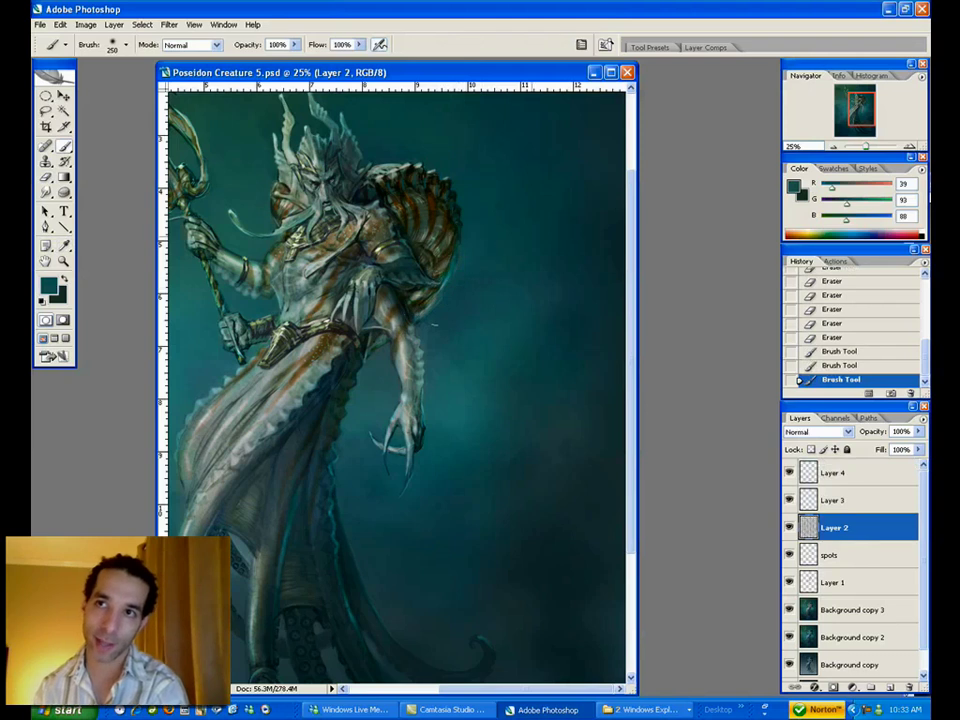
- On Layer 4, erase excess rim light from the shell's lower and outer edge with a 100-pixel eraser
key(alt+bracketright)
key(alt+bracketright)
key(e)
key(bracketleft)
key(bracketleft)
key(bracketleft)
drag(413, 312, 419, 309)
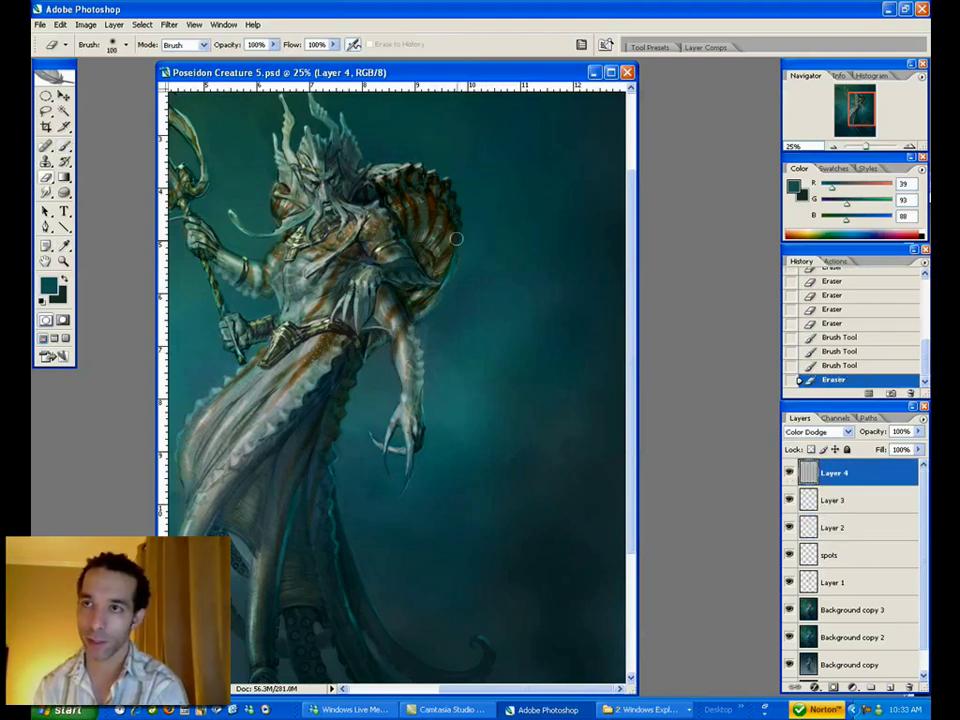
drag(458, 235, 461, 245)
- Choose a lighter teal (129, 192, 186) and brush fresh rim light along the shell's lower edge
key(b)
click(52, 287)
click(328, 505)
click(588, 453)
key(bracketleft)
key(bracketleft)
key(bracketleft)
key(bracketleft)
key(bracketleft)
key(bracketleft)
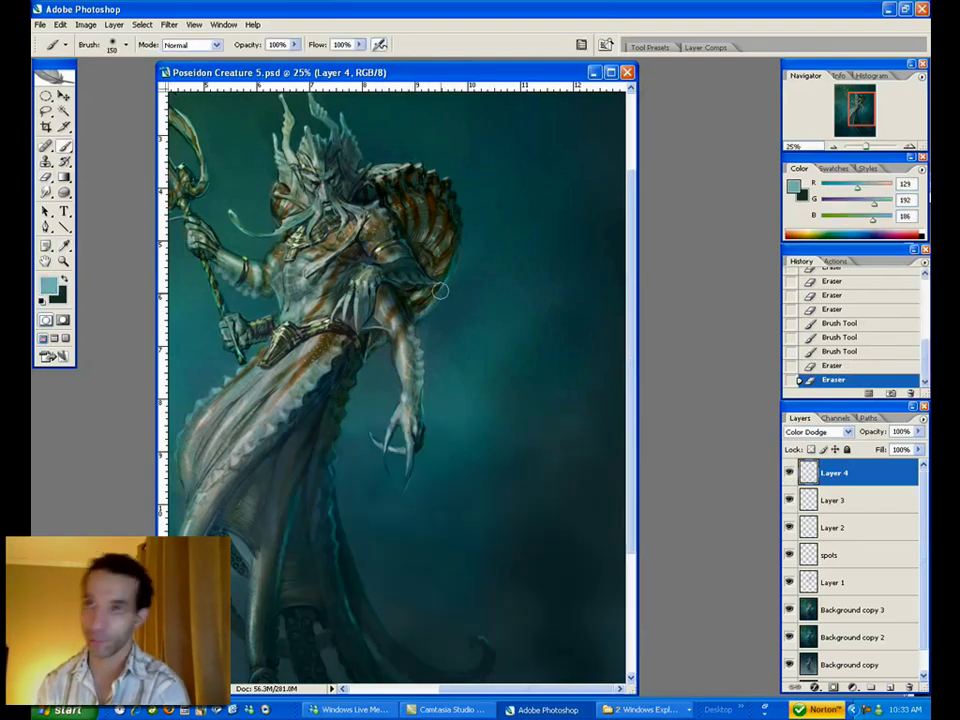
drag(443, 294, 445, 287)
drag(443, 294, 447, 281)
drag(443, 291, 451, 273)
mouse_move(445, 286)
mouse_down()
mouse_move(456, 262)
mouse_move(436, 302)
mouse_up()
key(bracketleft)
key(bracketleft)
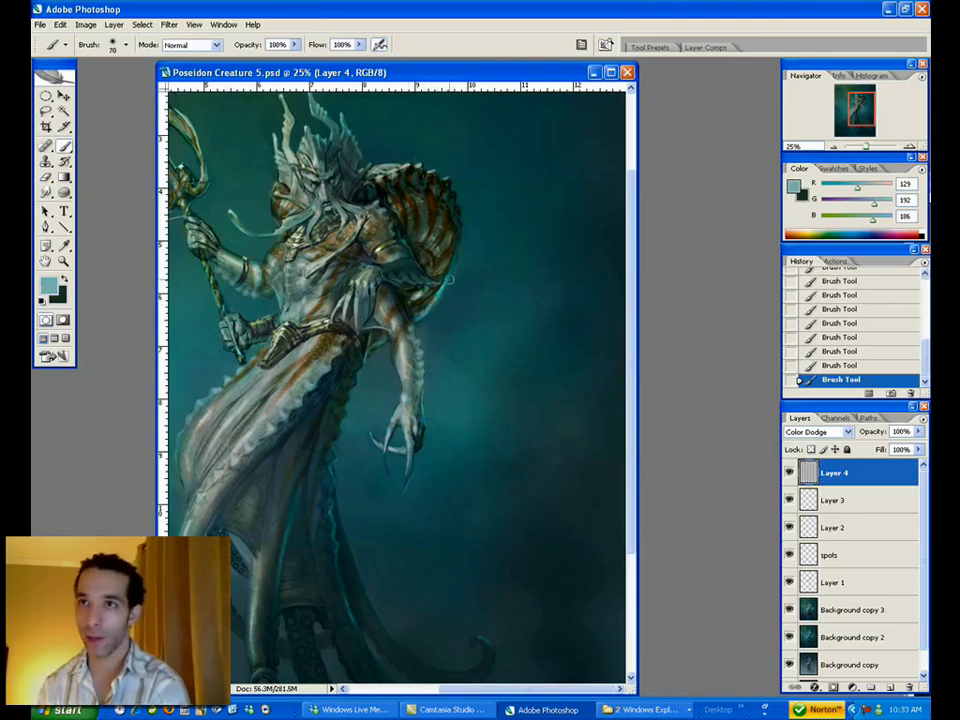
- Thin the shell's new rim light with the 100-pixel eraser
key(e)
drag(445, 275, 440, 281)
drag(445, 281, 434, 295)
drag(448, 275, 443, 288)
mouse_move(450, 278)
mouse_down()
mouse_move(382, 346)
mouse_move(443, 290)
mouse_up()
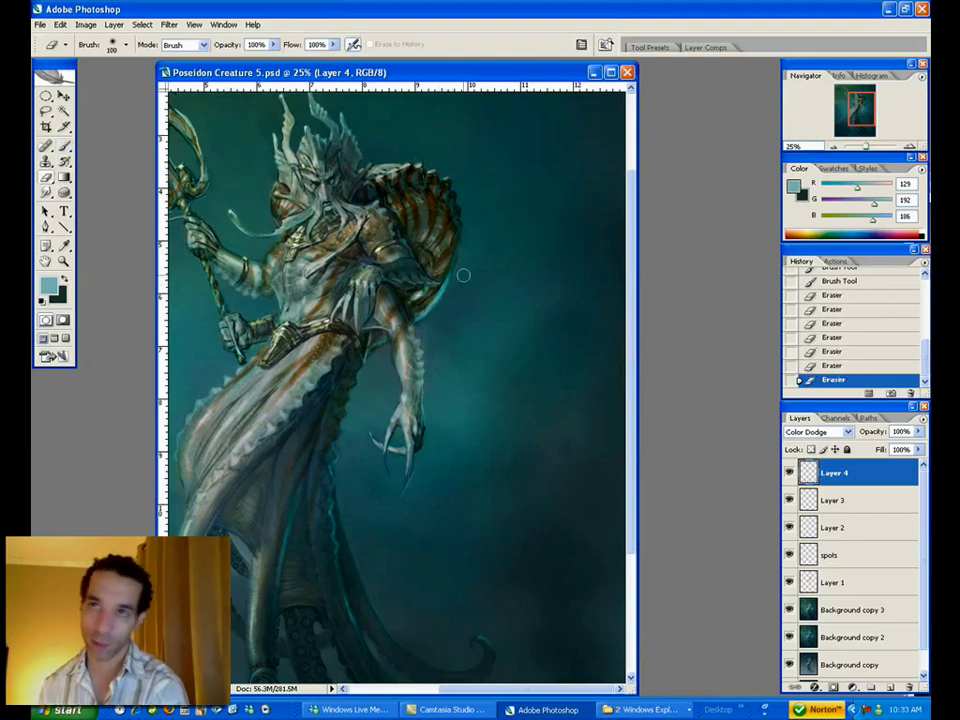
- Brush teal Color Dodge highlights onto the shell's lower interior just beneath the arm fin
click(64, 262)
click(418, 311)
key(b)
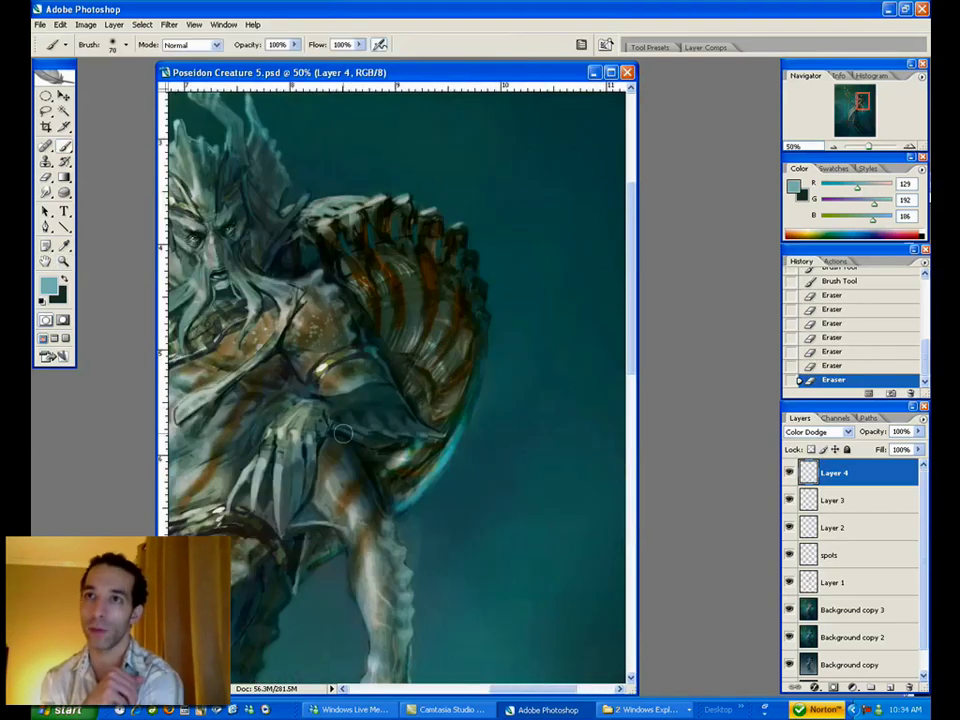
click(390, 445)
drag(390, 445, 400, 446)
mouse_move(397, 445)
mouse_down()
mouse_move(380, 448)
mouse_move(402, 460)
mouse_up()
- On Layer 2, paint a sampled dark olive over the shell's lower interior beneath the arm fin
click(831, 529)
key(i)
alt+click(431, 366)
mouse_move(390, 462)
mouse_down()
mouse_move(437, 444)
mouse_move(400, 496)
mouse_move(435, 460)
mouse_up()
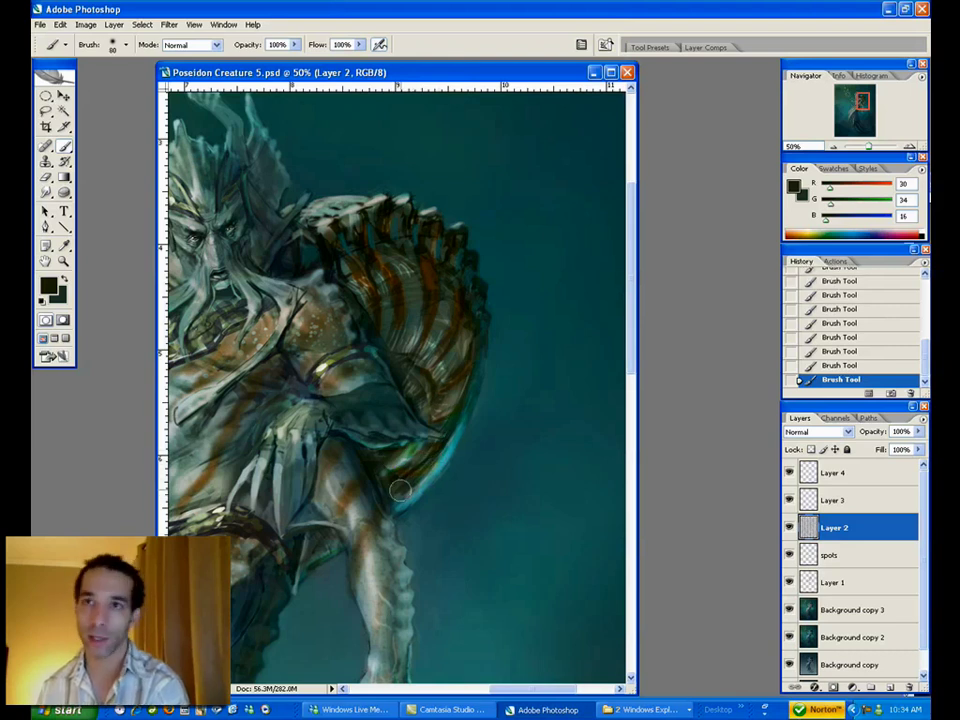
- Define the curved ridge near the shell's base using light and dark tones sampled from the shell
alt+click(415, 370)
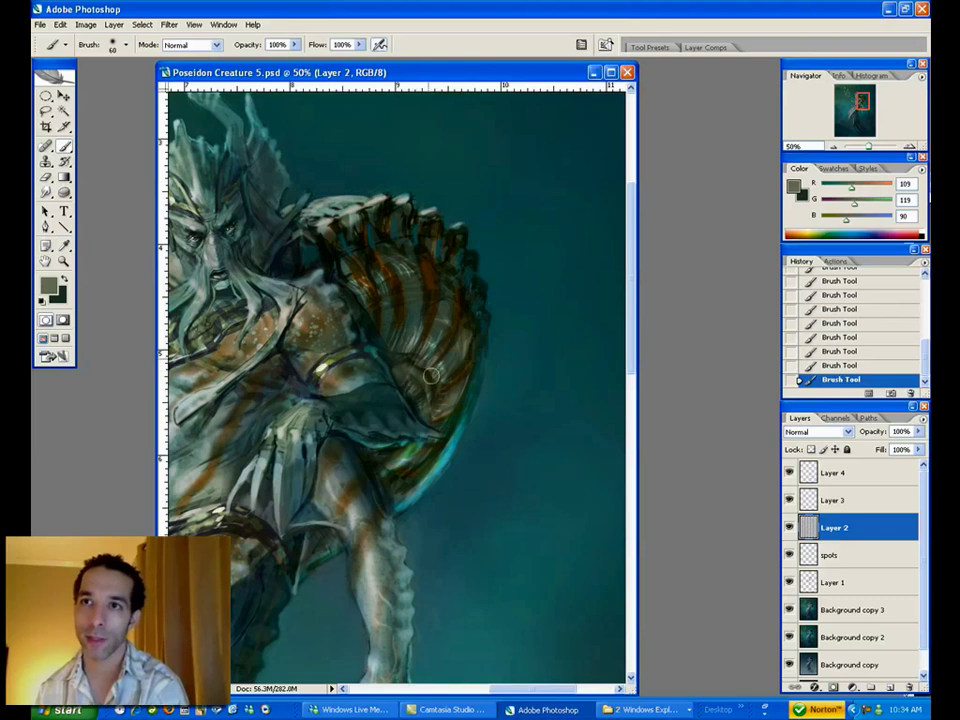
alt+click(396, 368)
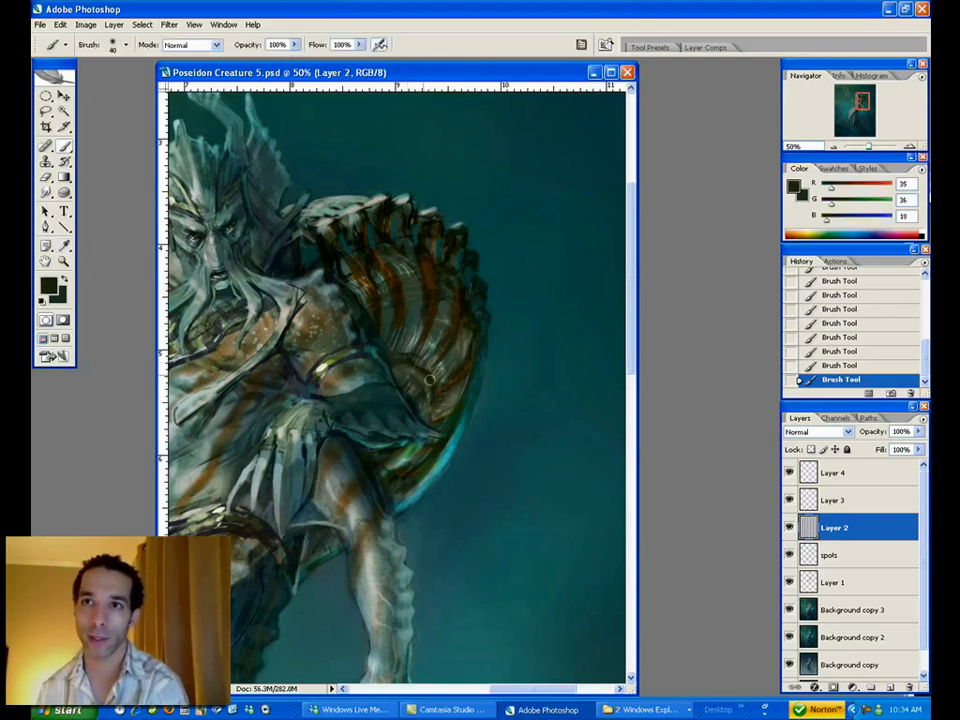
alt+click(395, 356)
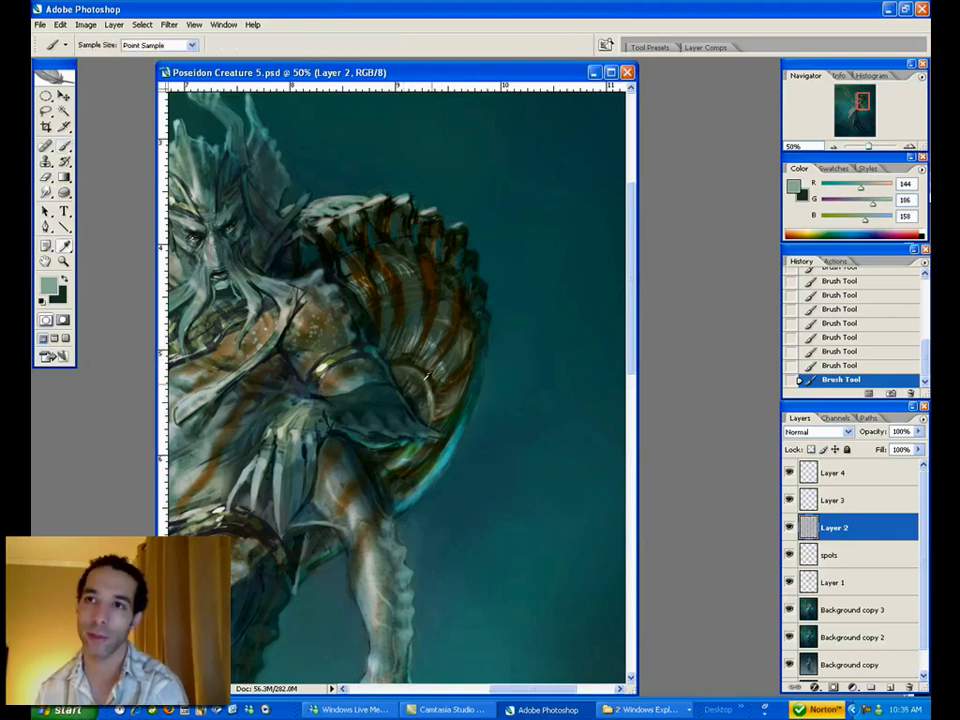
alt+click(393, 365)
mouse_move(401, 362)
mouse_down()
mouse_move(429, 415)
mouse_move(428, 382)
mouse_move(428, 426)
mouse_move(396, 462)
mouse_up()
- On Layer 4, erase the bright green highlight from the shell's lower interior with a smaller eraser
key(bracketright)
key(bracketright)
key(bracketright)
click(887, 481)
key(e)
key(bracketleft)
key(bracketleft)
key(bracketleft)
key(bracketleft)
mouse_move(411, 445)
mouse_down()
mouse_move(381, 466)
mouse_move(416, 438)
mouse_up()
- Return to Layer 2 and darken the shell's lower interior with dark olive (37, 40, 20) brush strokes
key(alt+bracketleft)
key(alt+bracketleft)
key(b)
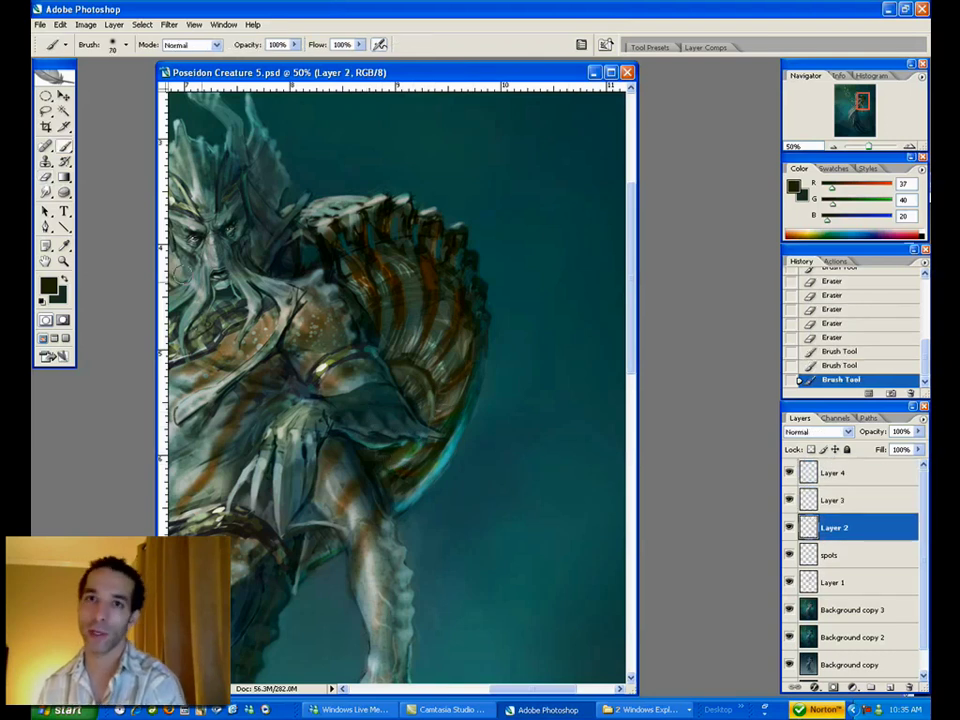
- On Layer 4, fade the rim light on the shell's lower edge with a 250-pixel eraser
click(63, 261)
alt+click(346, 400)
alt+click(366, 412)
alt+click(369, 413)
alt+click(380, 408)
click(529, 393)
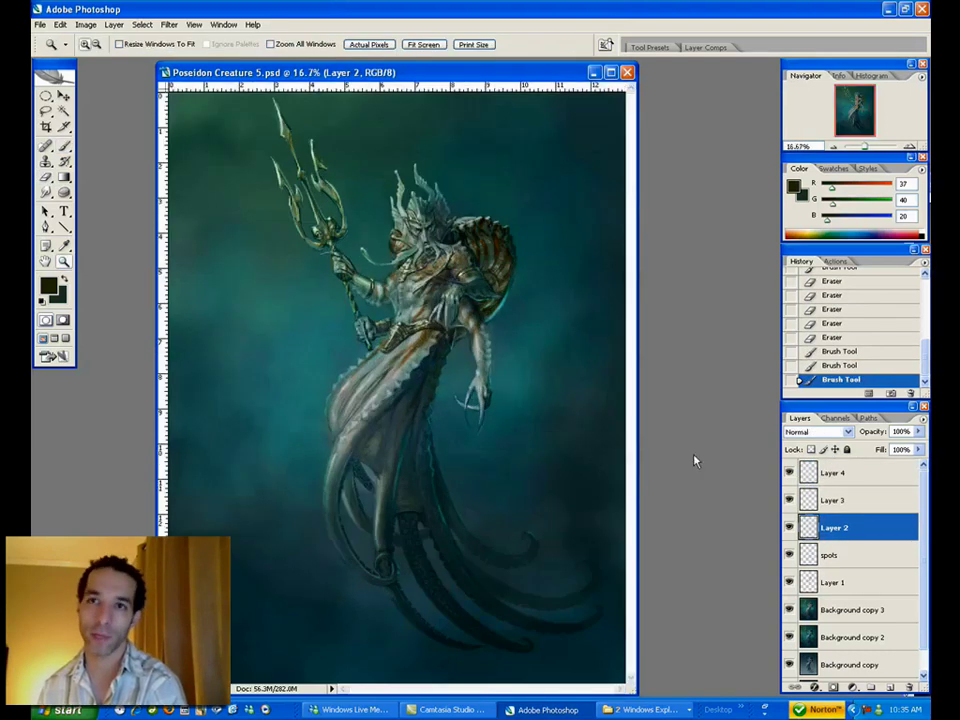
click(843, 482)
key(e)
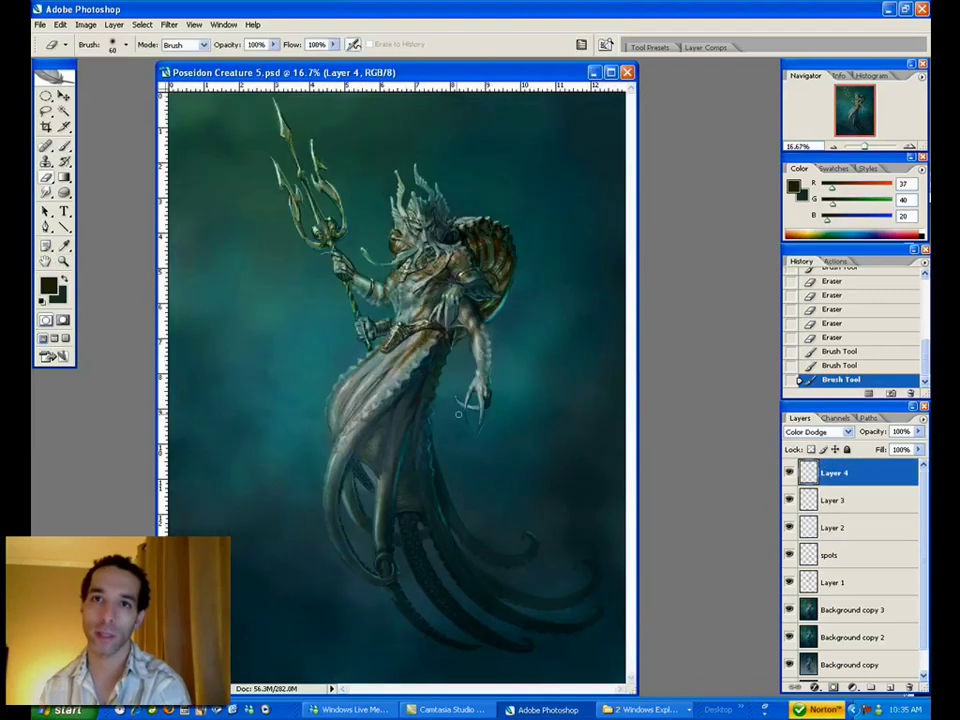
key(bracketright)
key(bracketright)
key(bracketright)
key(bracketright)
key(bracketright)
click(508, 298)
click(503, 308)
click(501, 311)
click(498, 292)
- Fade the rim light on the lower body's rippled edge below the lowered hand with the 250-pixel eraser
click(432, 409)
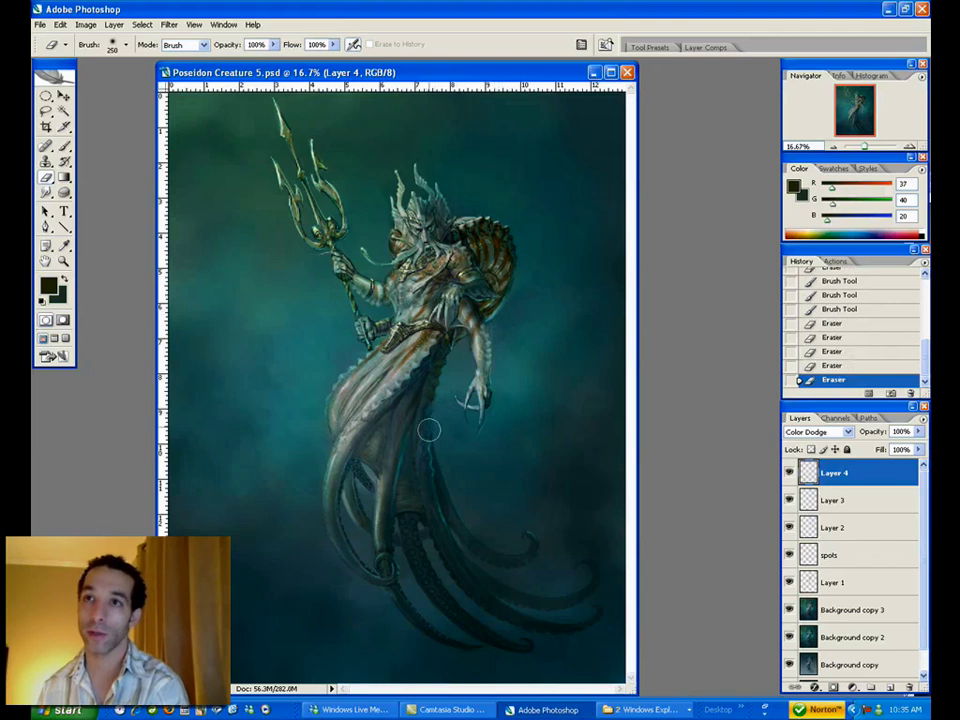
click(430, 424)
click(430, 447)
- Trim the shell's lower rim light with a smaller eraser and set the eraser size to 150 pixels
key(bracketleft)
key(bracketleft)
key(bracketleft)
key(bracketleft)
click(502, 297)
click(505, 290)
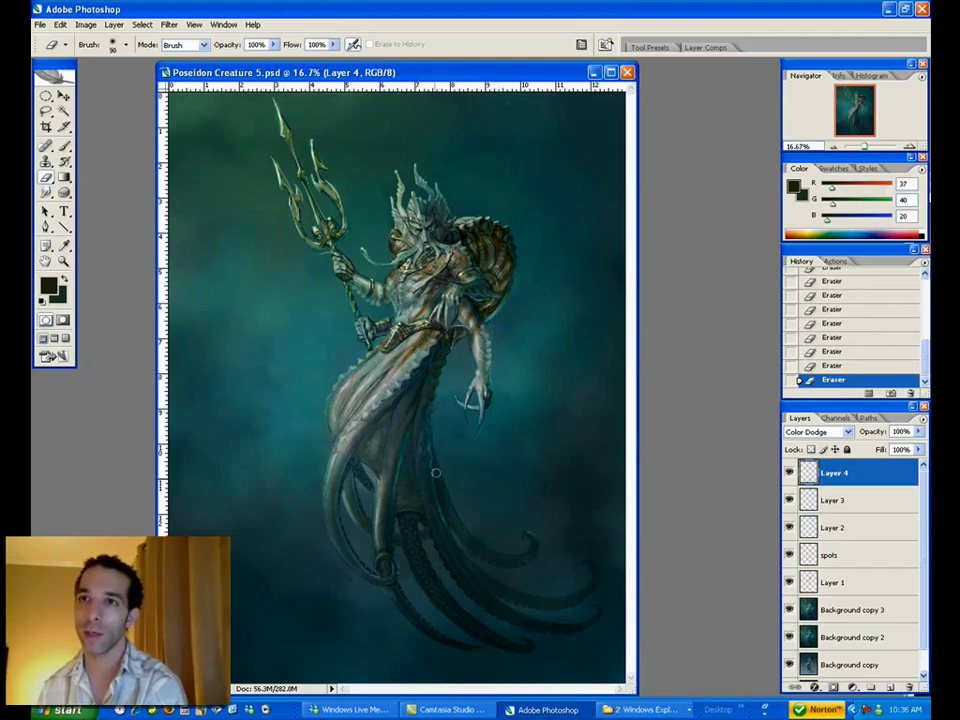
key(bracketright)
key(bracketright)
key(bracketright)
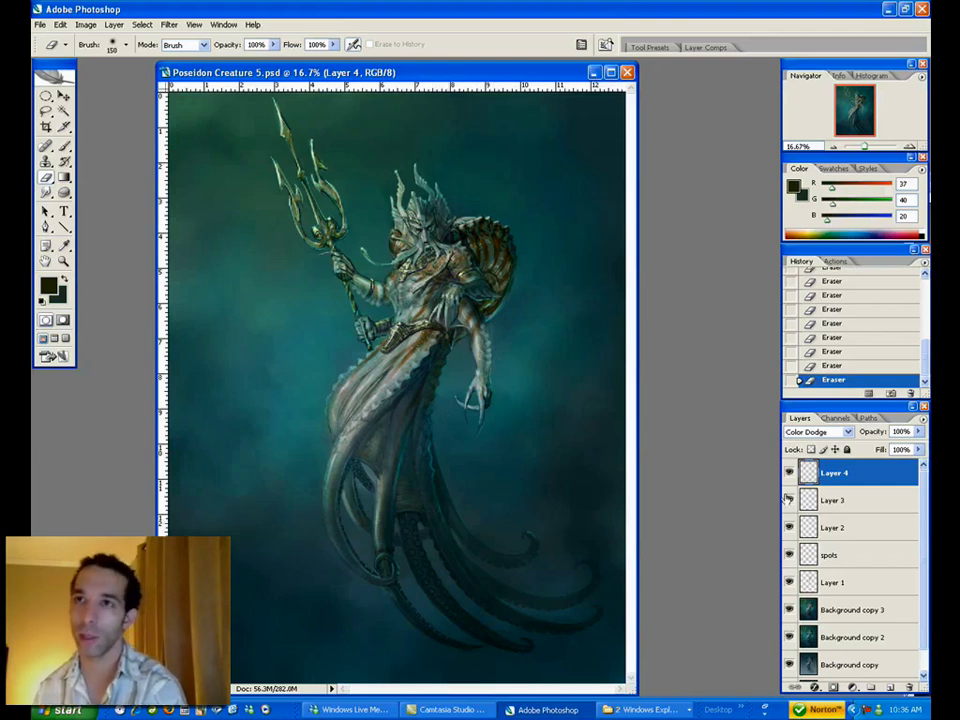
- Rename the Color Dodge rim light layer as rim and make Layer 2 active
double_click(814, 476)
text(rim)
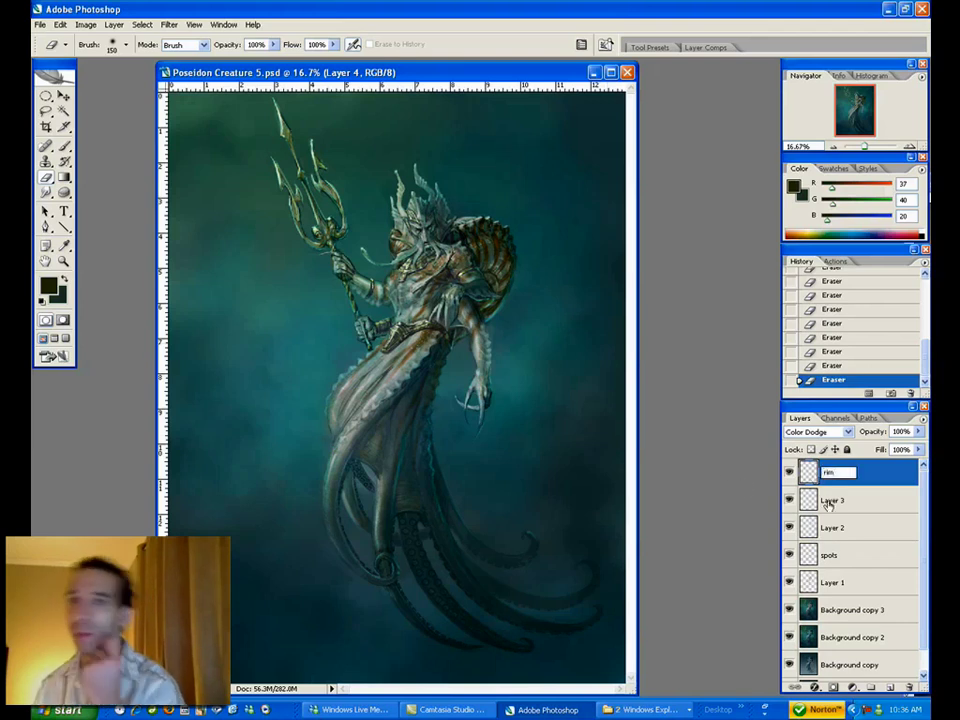
click(834, 531)
- Darken the shell's lower outer edge on Layer 2 with short dark green (24, 42, 21) brush strokes
key(b)
alt+click(507, 289)
key(p)
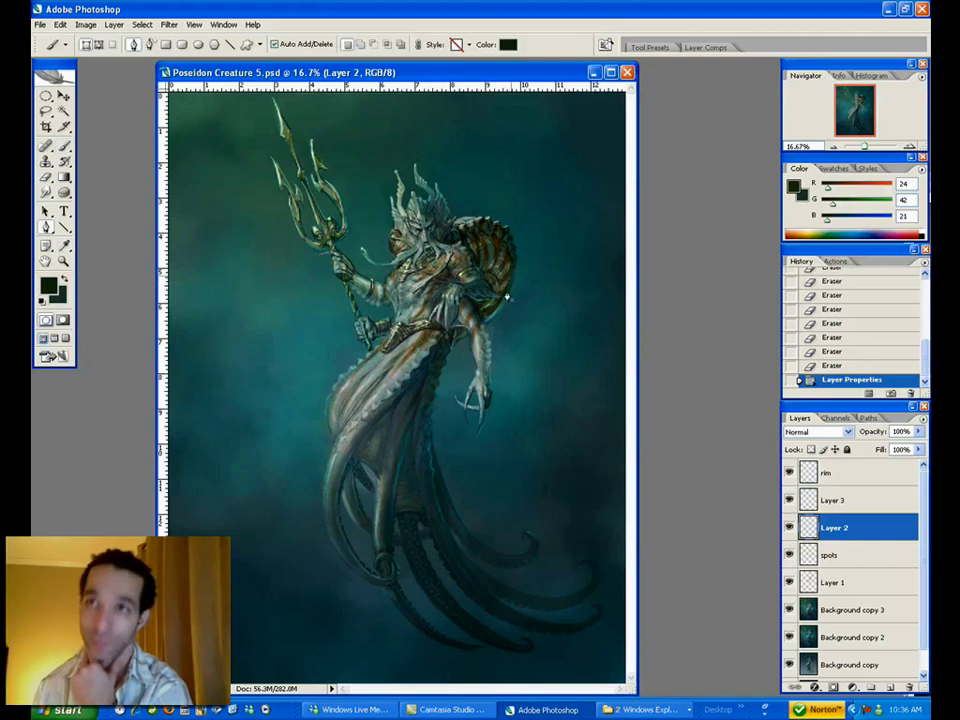
click(510, 290)
key(ctrl+alt+z)
key(ctrl+alt+z)
key(b)
click(840, 527)
drag(513, 274, 511, 286)
mouse_move(512, 284)
mouse_down()
mouse_move(508, 295)
mouse_move(514, 273)
mouse_up()
click(513, 272)
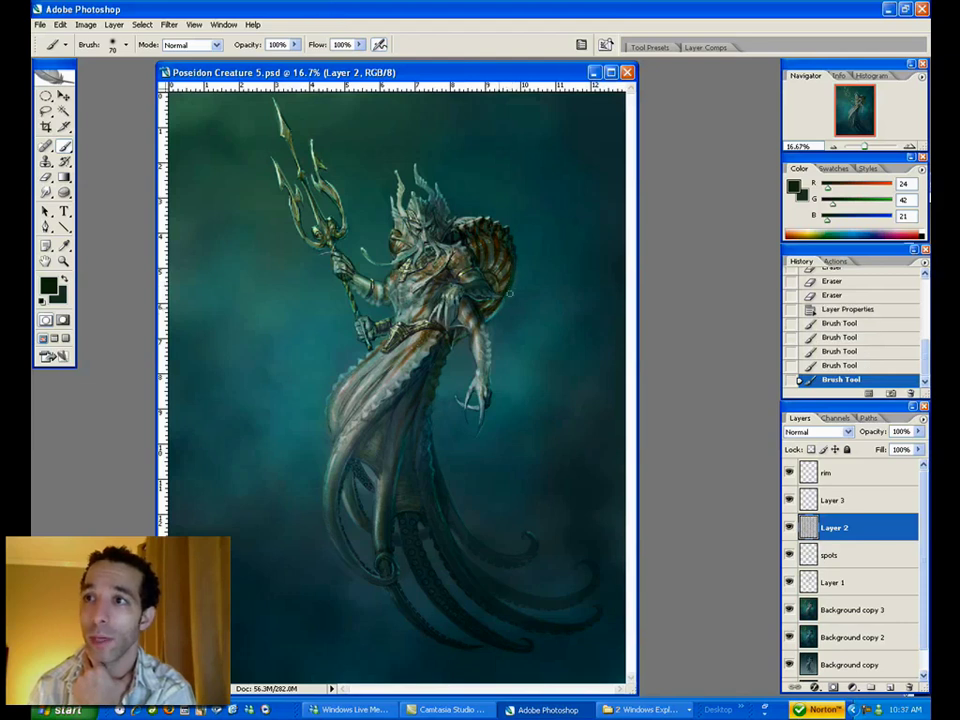
click(513, 272)
click(513, 272)
click(513, 272)
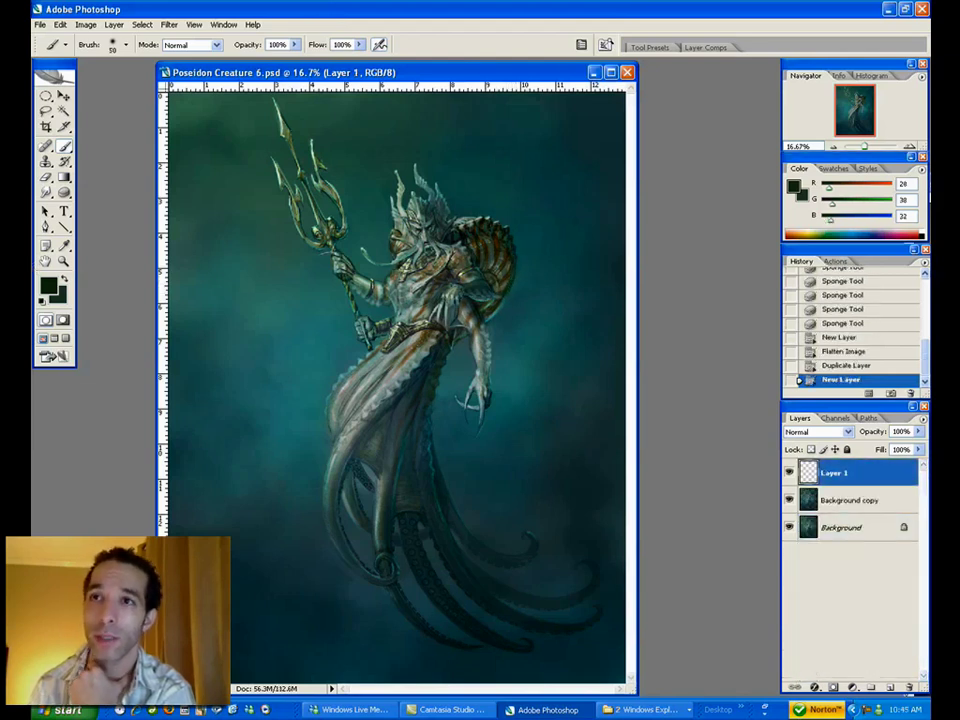
- In Poseidon Creature 6, paint small dark green (28, 38, 32) fish beside the robe on Layer 1 with a 41-pixel brush
key(bracketleft)
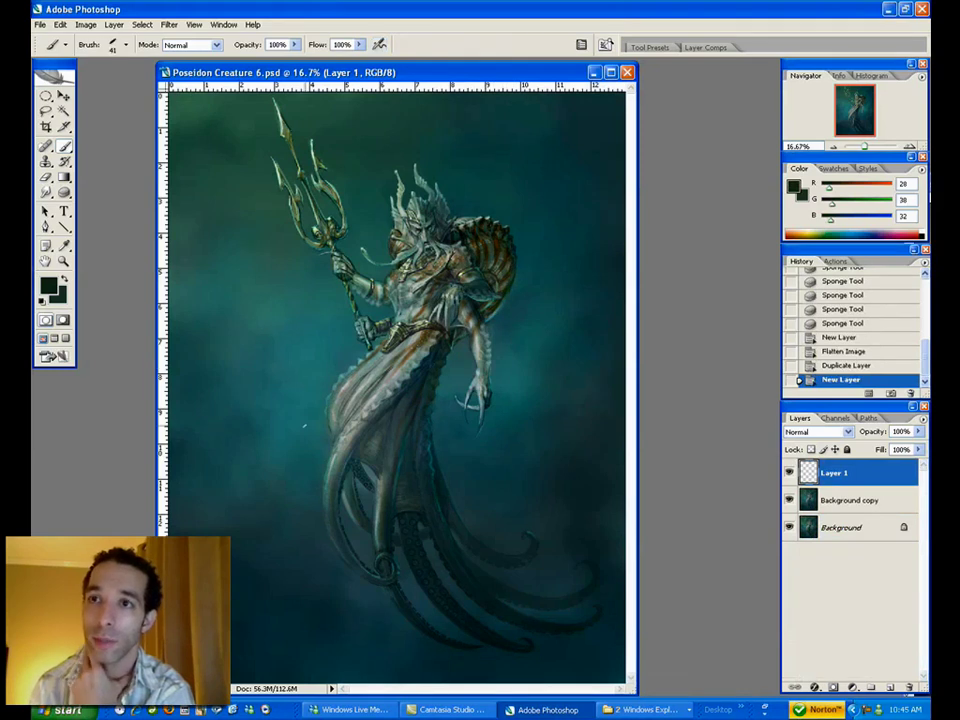
click(292, 424)
click(293, 426)
click(293, 428)
click(294, 430)
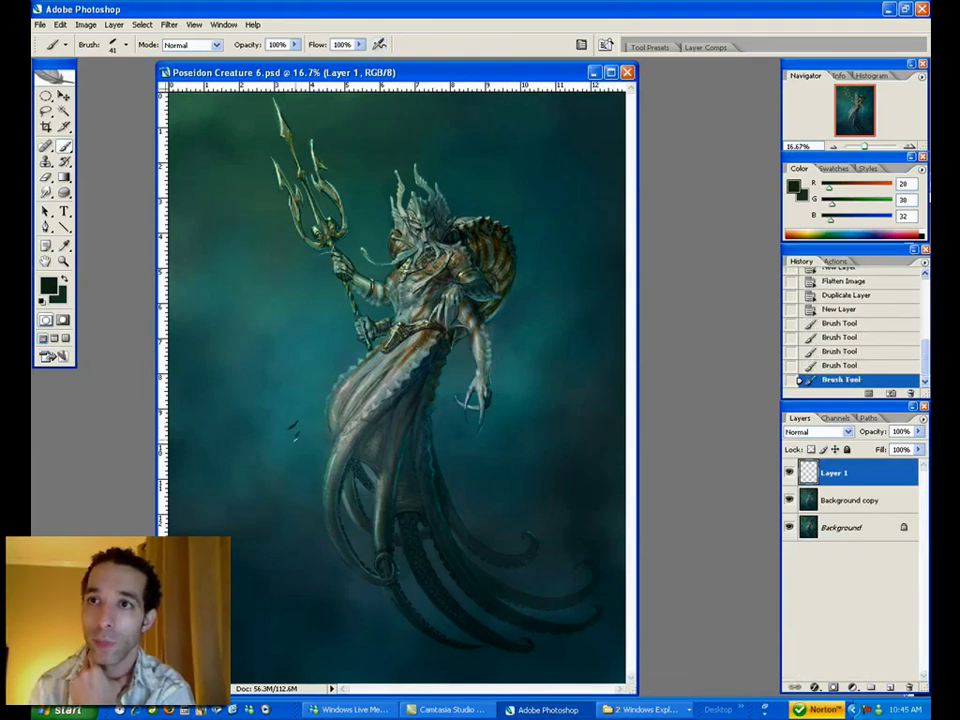
click(295, 432)
click(295, 432)
click(295, 436)
click(295, 435)
click(296, 434)
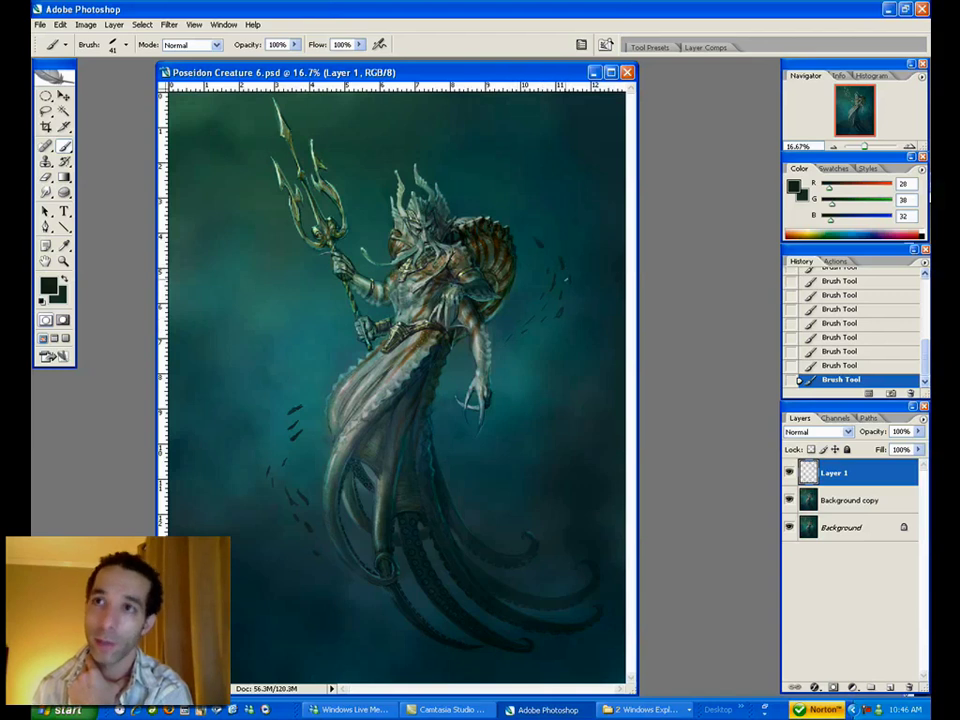
- Shape the small fish beside the shell by trimming them with the eraser and repainting their bodies
key(e)
drag(563, 272, 553, 263)
drag(549, 256, 544, 247)
key(b)
mouse_move(537, 240)
mouse_down()
mouse_move(546, 248)
mouse_move(545, 239)
mouse_up()
key(e)
key(b)
drag(541, 242, 548, 250)
drag(542, 244, 561, 252)
drag(558, 246, 562, 254)
drag(549, 260, 563, 270)
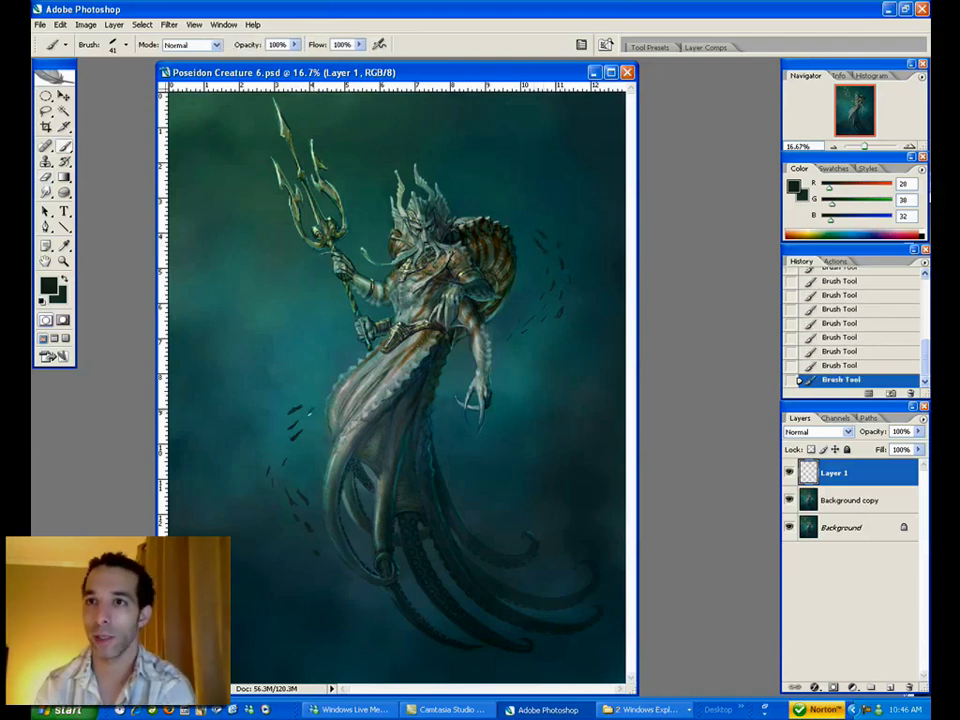
- Trim the fish shapes and paint more dark fish alongside the lower body down to the tentacle curl
key(e)
drag(632, 286, 632, 272)
drag(632, 279, 632, 255)
drag(632, 262, 632, 240)
key(b)
drag(305, 520, 313, 530)
drag(320, 567, 329, 574)
drag(325, 569, 335, 575)
drag(632, 255, 632, 250)
drag(632, 245, 632, 228)
drag(632, 225, 632, 218)
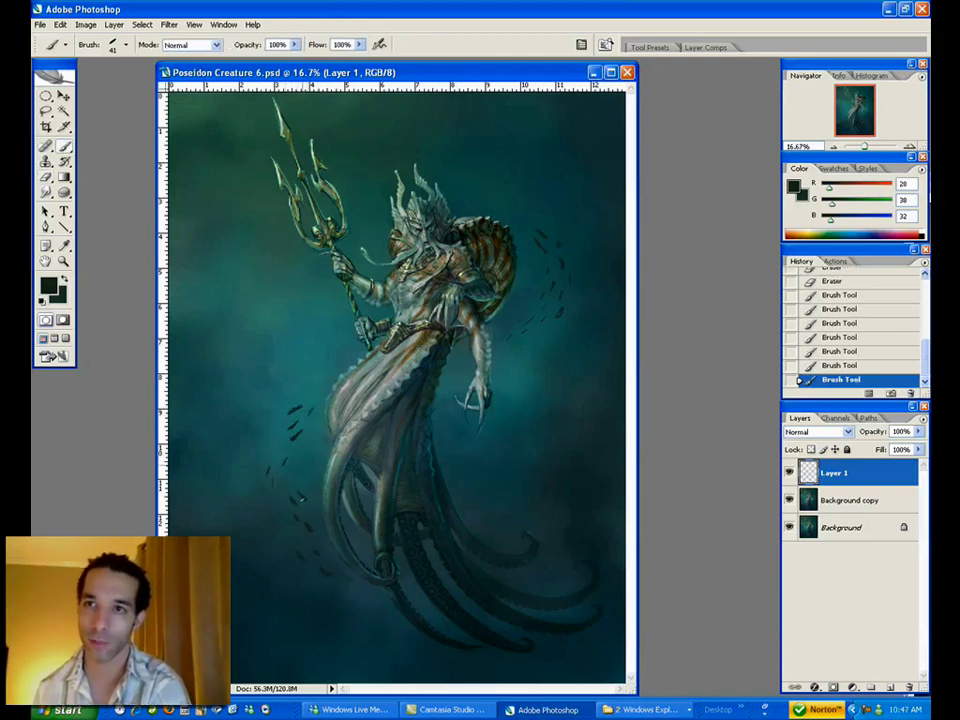
- Refine the fish beside the lower tentacles with eraser and brush, and touch in another beside the robe
key(e)
drag(632, 286, 632, 281)
drag(305, 511, 308, 515)
key(b)
mouse_move(304, 509)
mouse_down()
mouse_move(309, 515)
mouse_move(306, 501)
mouse_up()
drag(303, 508, 308, 514)
drag(310, 412, 313, 408)
drag(331, 446, 333, 443)
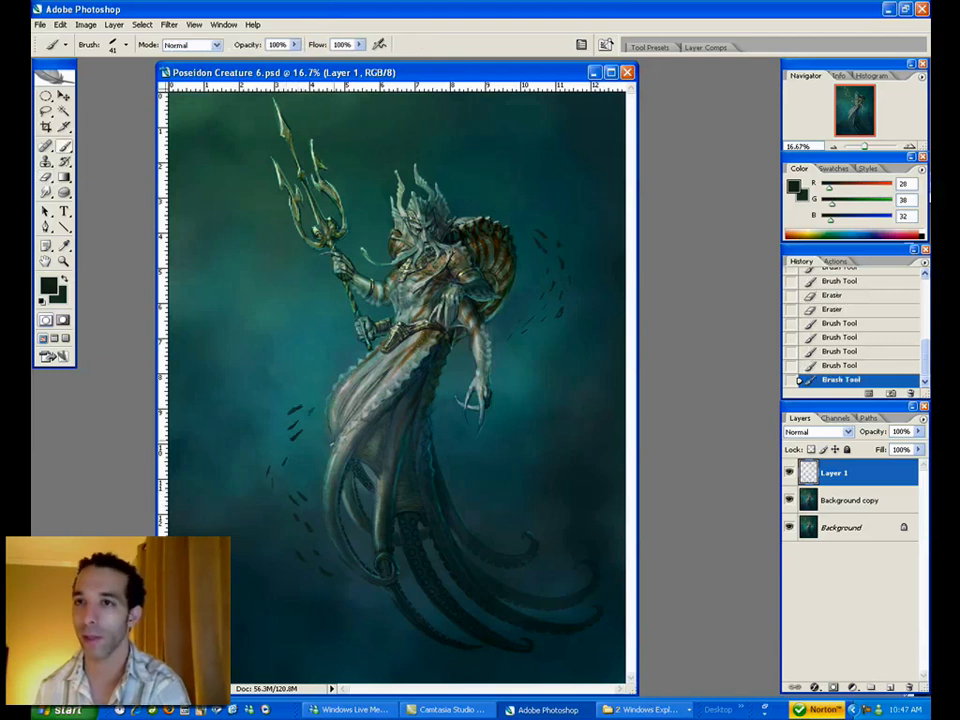
- Recolor the larger fish beside the robe with brown and slate (30, 42, 50) tones sampled from the creature
mouse_move(290, 412)
mouse_down()
mouse_move(299, 406)
mouse_move(299, 423)
mouse_up()
mouse_move(291, 439)
mouse_down()
mouse_move(299, 431)
mouse_move(290, 444)
mouse_up()
alt+click(406, 357)
key(e)
mouse_move(287, 447)
mouse_down()
mouse_move(298, 408)
mouse_move(293, 440)
mouse_up()
key(b)
alt+click(441, 346)
drag(291, 441, 297, 434)
drag(291, 440, 321, 394)
drag(316, 398, 321, 395)
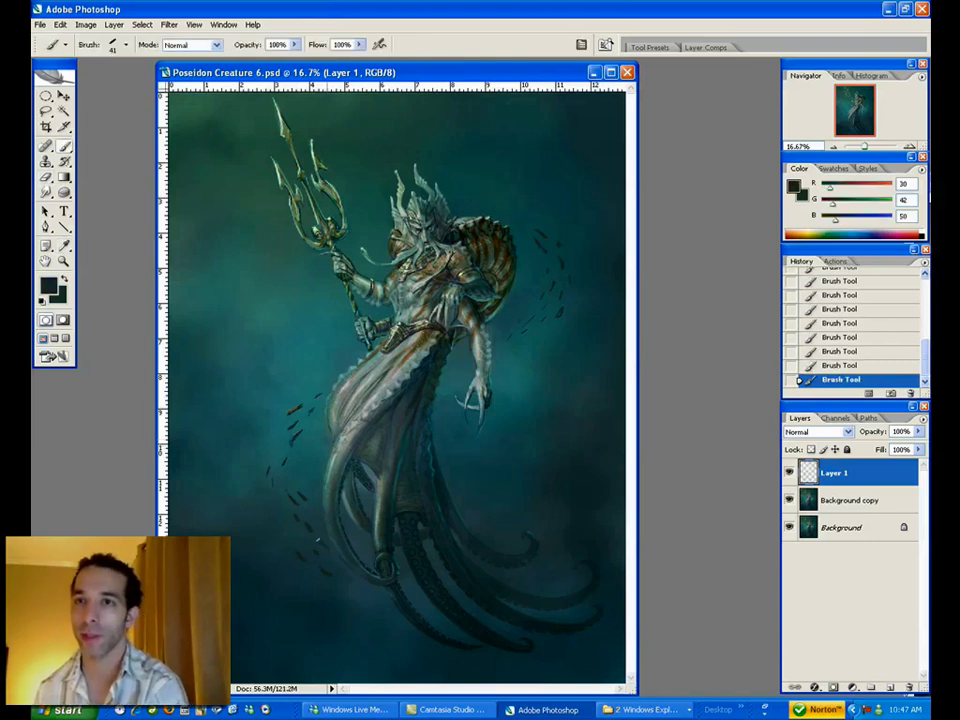
- Trim the lower fish with the eraser and extend the school with small slate fish below the tentacle curl
key(e)
drag(632, 286, 632, 272)
drag(632, 267, 632, 250)
drag(632, 245, 632, 220)
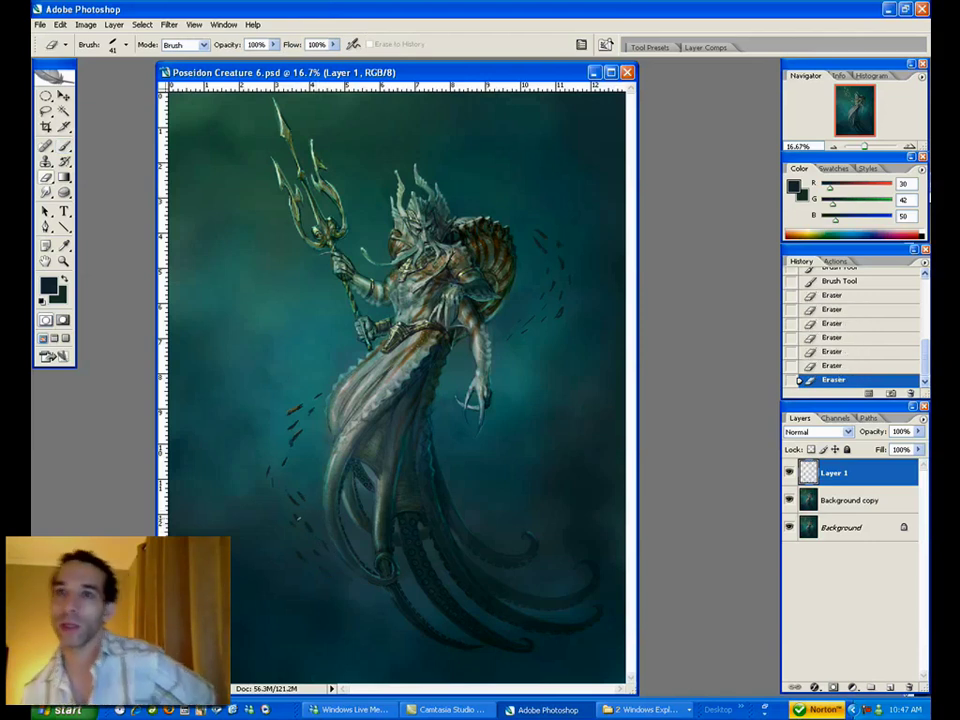
drag(291, 507, 295, 511)
key(b)
drag(345, 574, 352, 580)
drag(347, 576, 353, 581)
drag(348, 577, 355, 584)
key(e)
drag(352, 580, 356, 584)
- Try a few small slate fish above the school beside the shell, and erase them
key(b)
drag(525, 210, 531, 215)
drag(528, 212, 535, 217)
drag(531, 213, 538, 218)
drag(535, 215, 542, 219)
drag(538, 215, 543, 219)
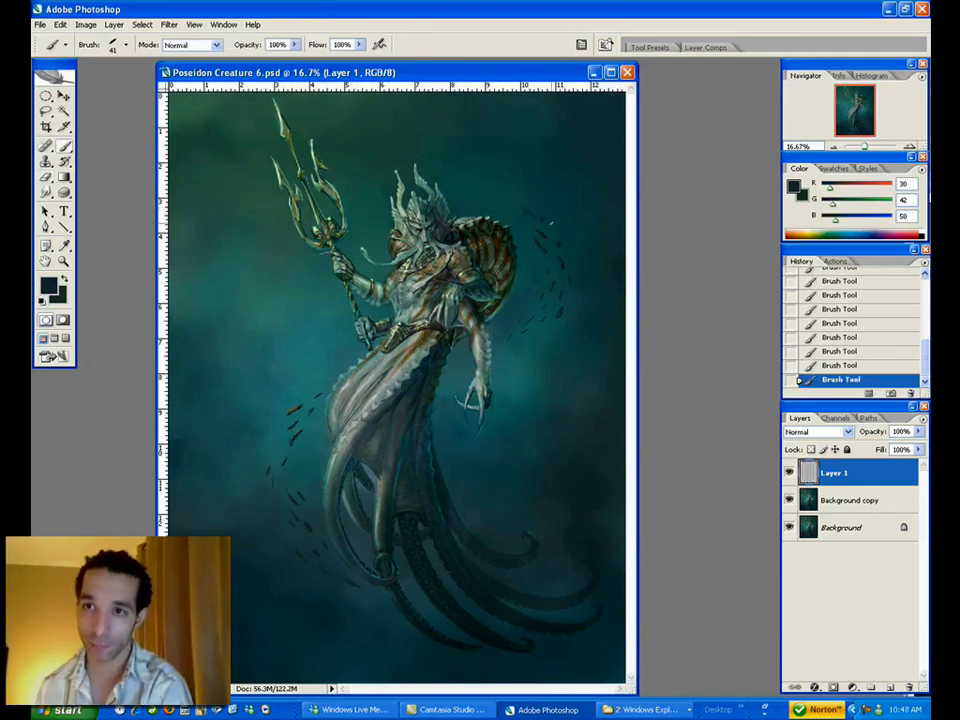
key(e)
drag(632, 288, 632, 271)
drag(632, 266, 632, 250)
drag(632, 245, 632, 230)
drag(546, 211, 541, 215)
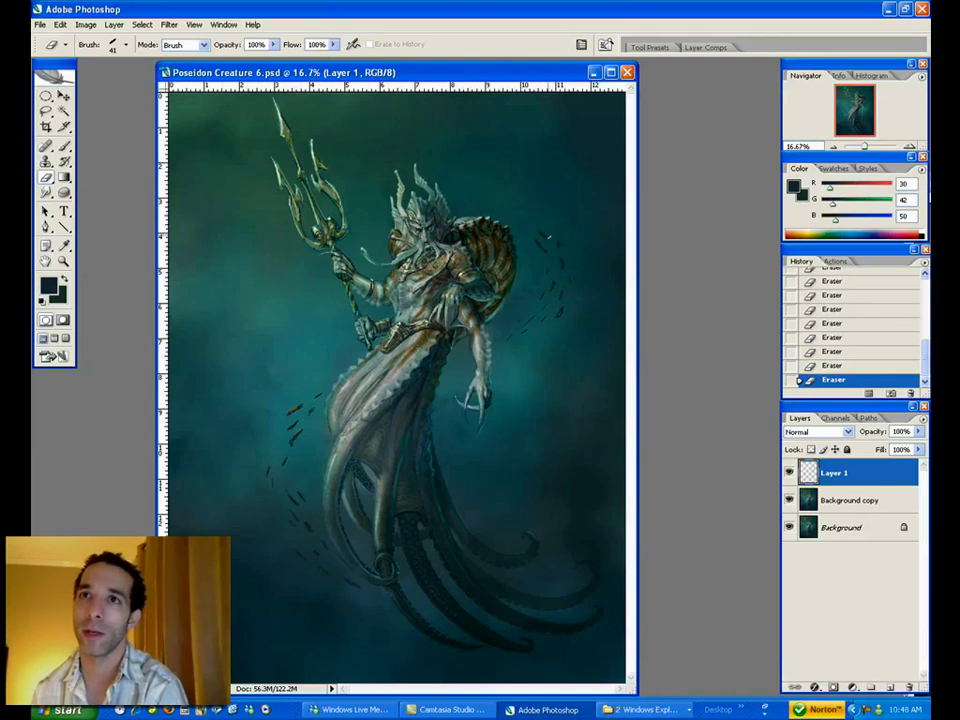
- Extend the school beside the shell with small slate (30, 42, 50) fish trailing down behind the lowered arm
key(b)
drag(608, 277, 610, 271)
drag(608, 267, 610, 240)
drag(608, 236, 610, 230)
drag(608, 224, 610, 209)
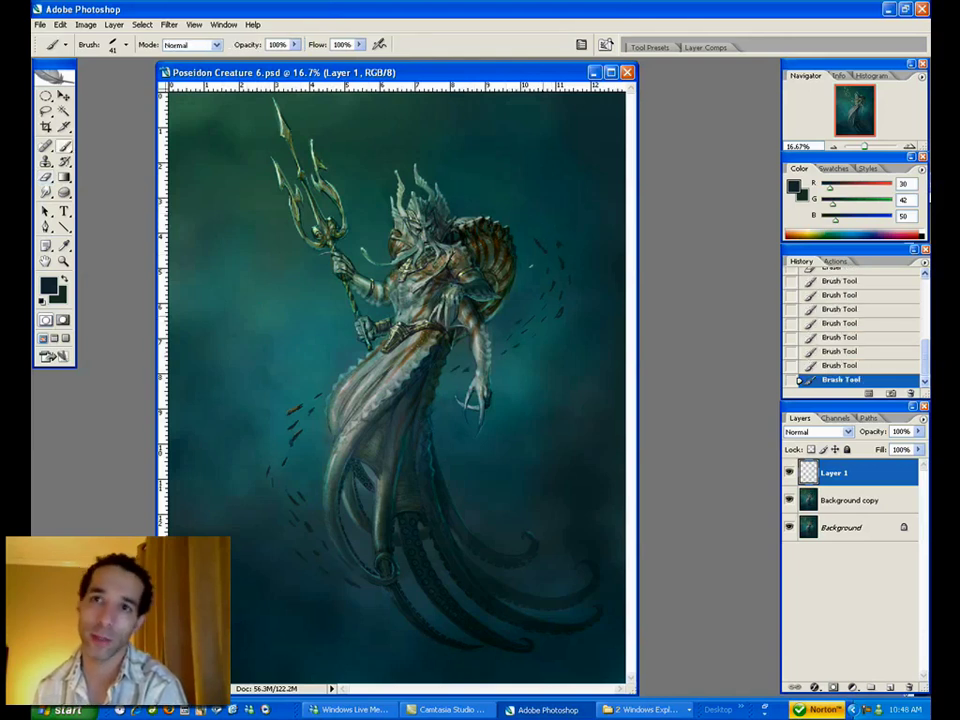
- Erase the cluster of fish just outside the tentacles, midway down the school beside the lower body
key(e)
drag(305, 498, 299, 489)
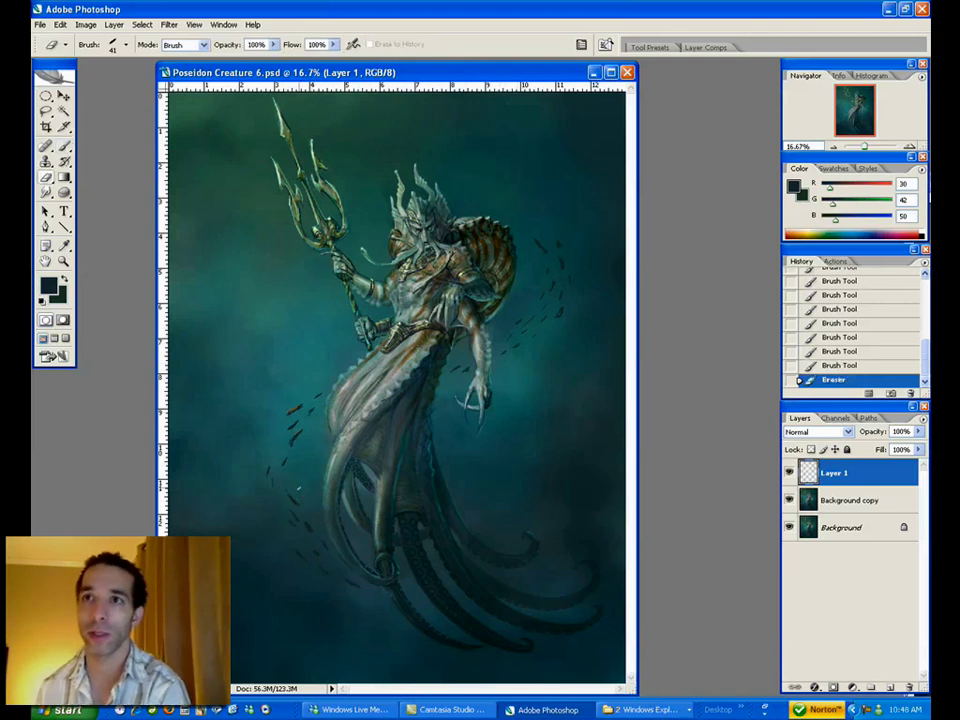
drag(608, 277, 610, 261)
drag(608, 257, 610, 251)
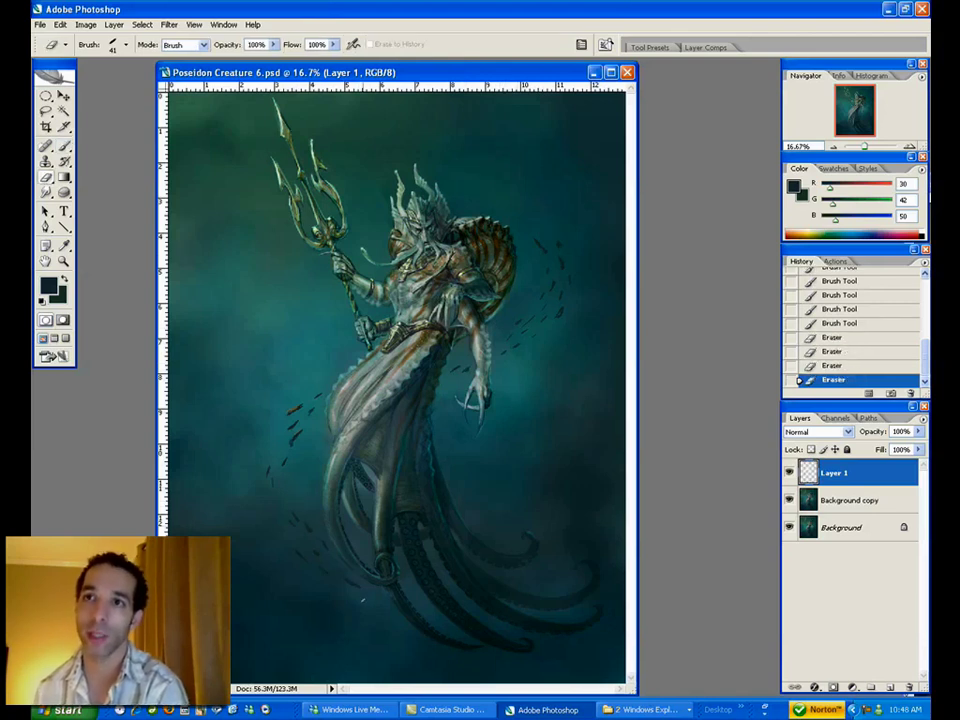
- Paint a trail of tiny slate fish beneath the front tentacle's curl
key(b)
drag(346, 577, 351, 581)
drag(349, 578, 354, 582)
drag(353, 581, 361, 587)
drag(359, 585, 364, 589)
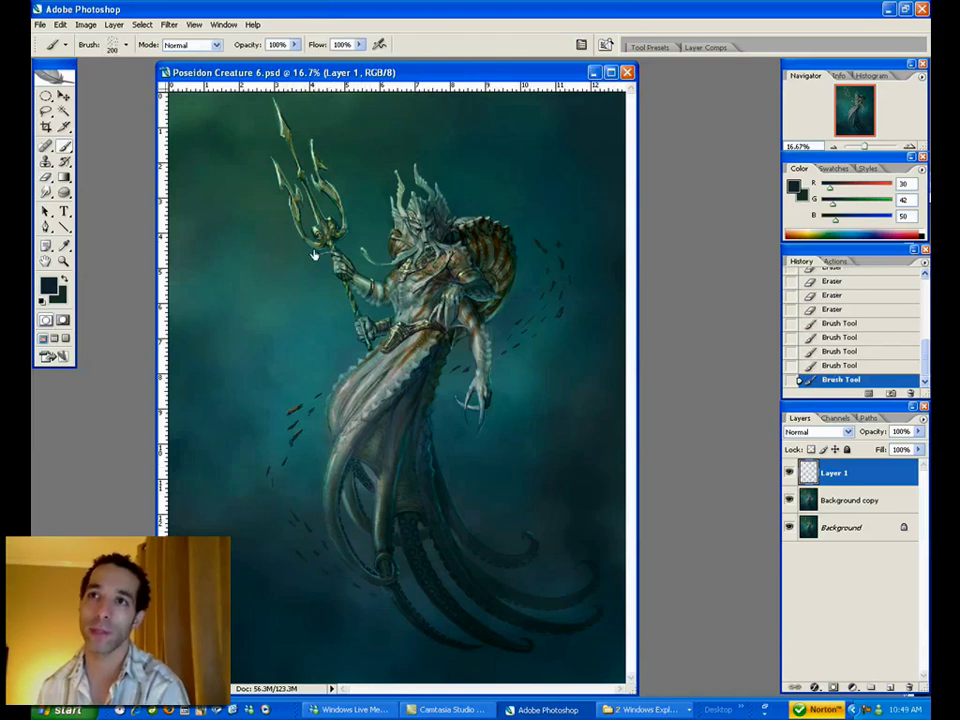
- Rename the fish layer as fish and add a new layer above it
double_click(832, 474)
text(fish)
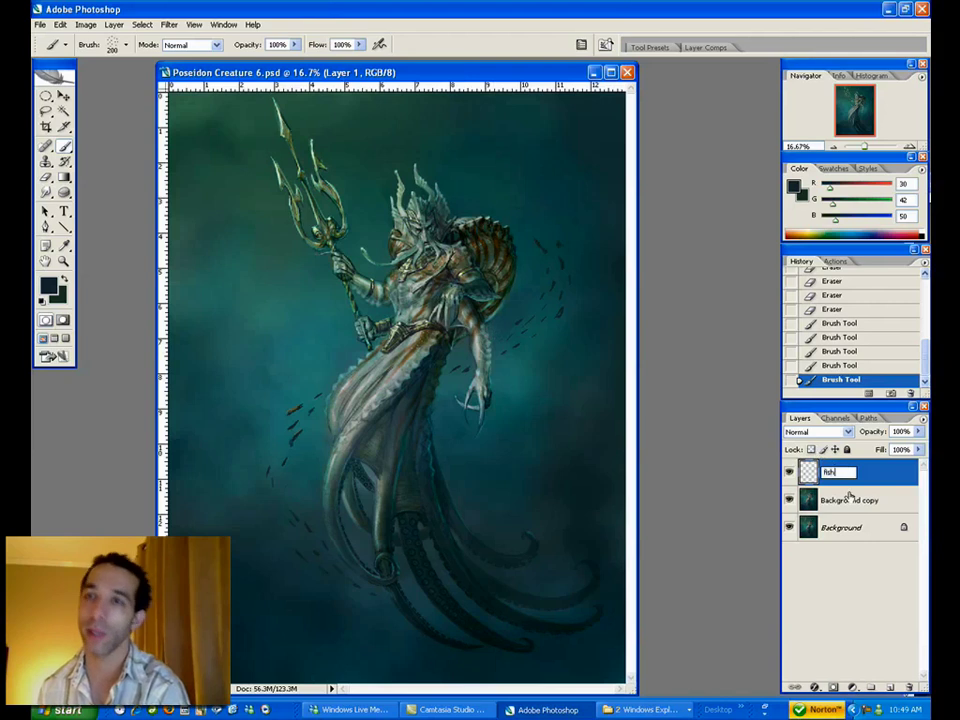
key(Return)
click(889, 687)
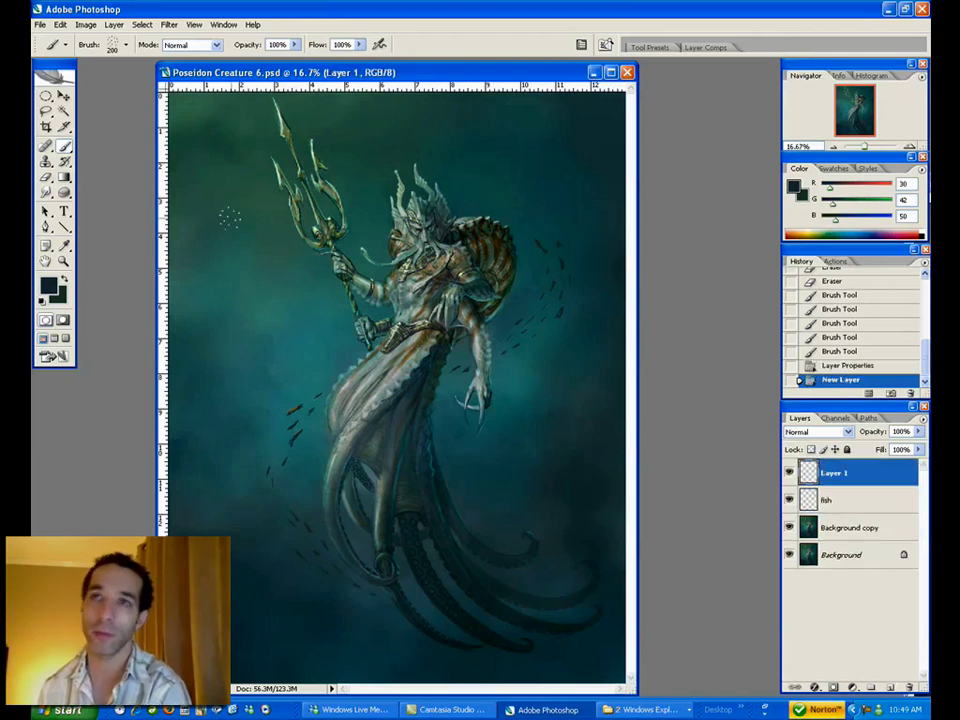
- Stamp clusters of pale grey-green (180, 194, 164) specks across the water around the trident and figure with a scattered speckle brush
alt+click(281, 176)
key(bracketright)
key(bracketright)
key(bracketright)
key(bracketright)
key(bracketright)
click(276, 257)
key(bracketleft)
key(bracketleft)
key(bracketleft)
key(bracketleft)
key(bracketleft)
click(367, 192)
click(354, 163)
click(340, 172)
click(204, 324)
click(268, 236)
click(285, 302)
click(311, 279)
click(494, 486)
click(598, 353)
click(375, 120)
click(508, 173)
- Thin the speck clusters near the trident and above the shell with a small eraser
key(e)
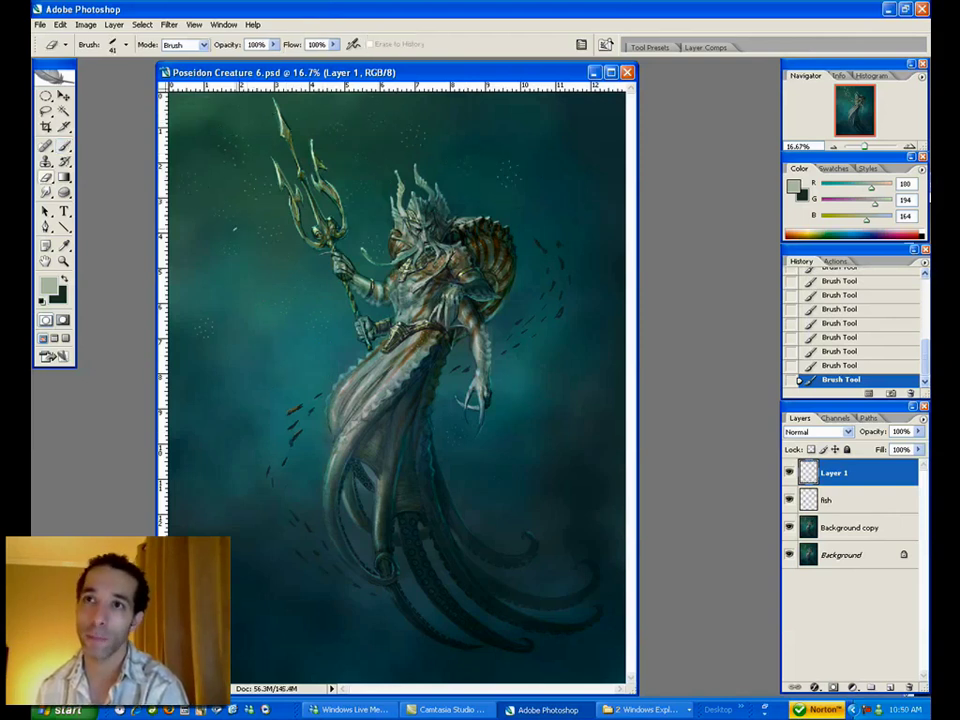
drag(230, 145, 240, 165)
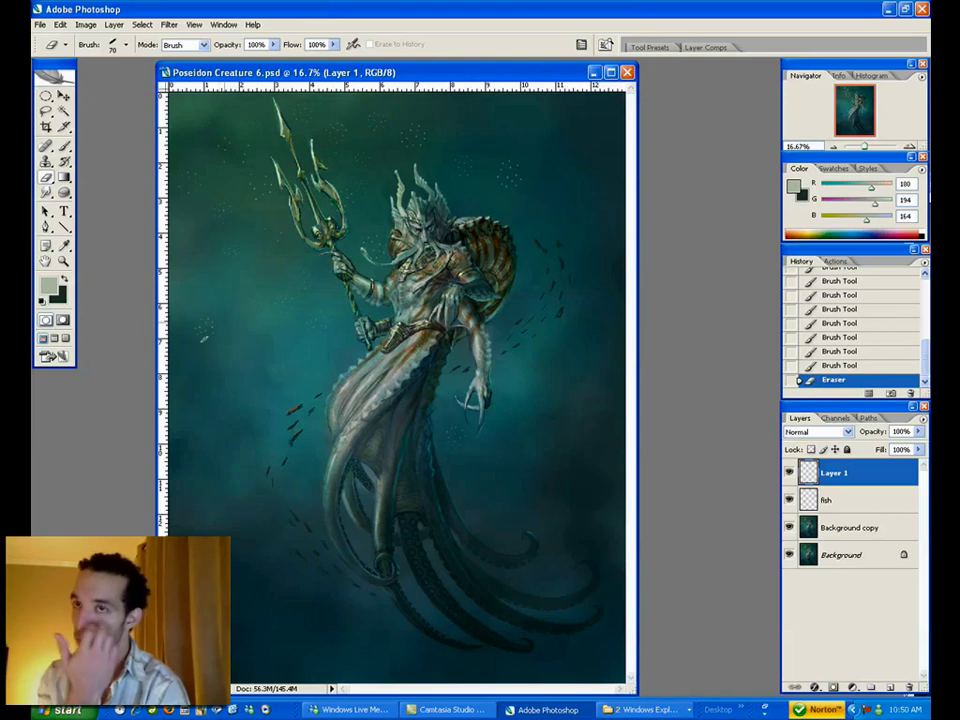
click(206, 333)
click(262, 201)
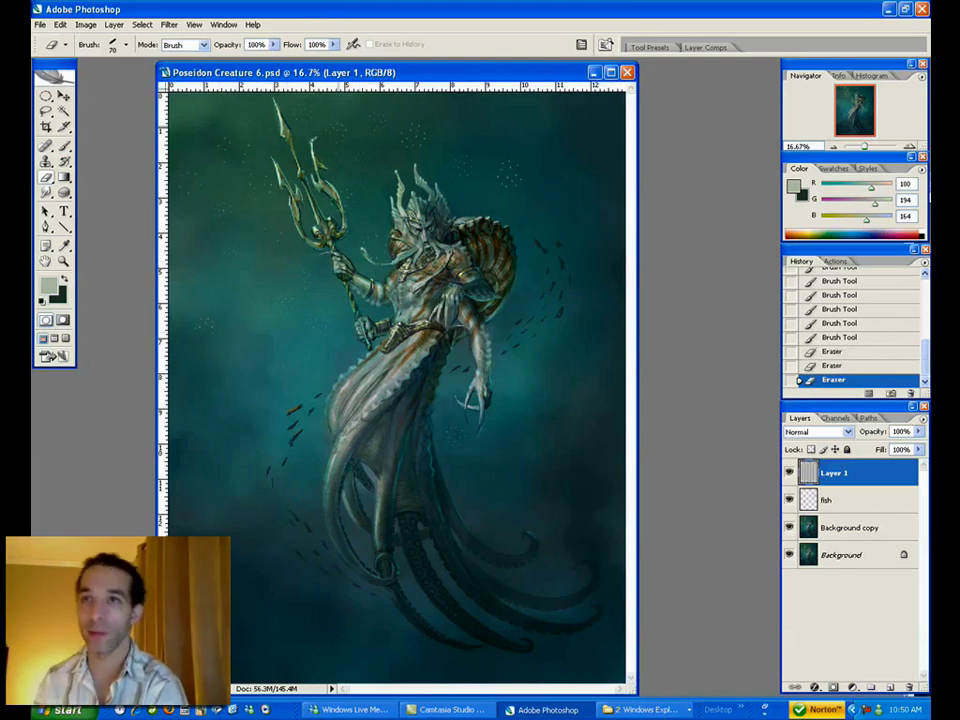
click(510, 170)
click(505, 173)
- Thin the remaining specks with a 250-pixel eraser and set Layer 1's opacity to 54%
key(])
key(])
key(])
key(])
key(])
mouse_move(200, 128)
mouse_down()
mouse_move(250, 150)
mouse_move(208, 160)
mouse_up()
click(476, 448)
click(510, 467)
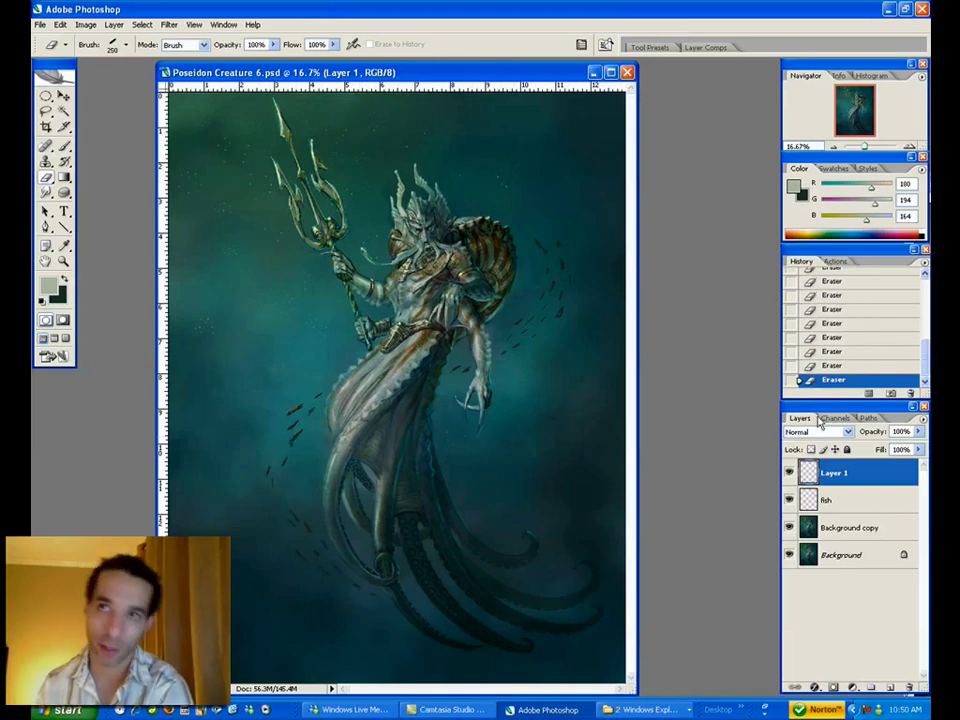
drag(918, 431, 886, 452)
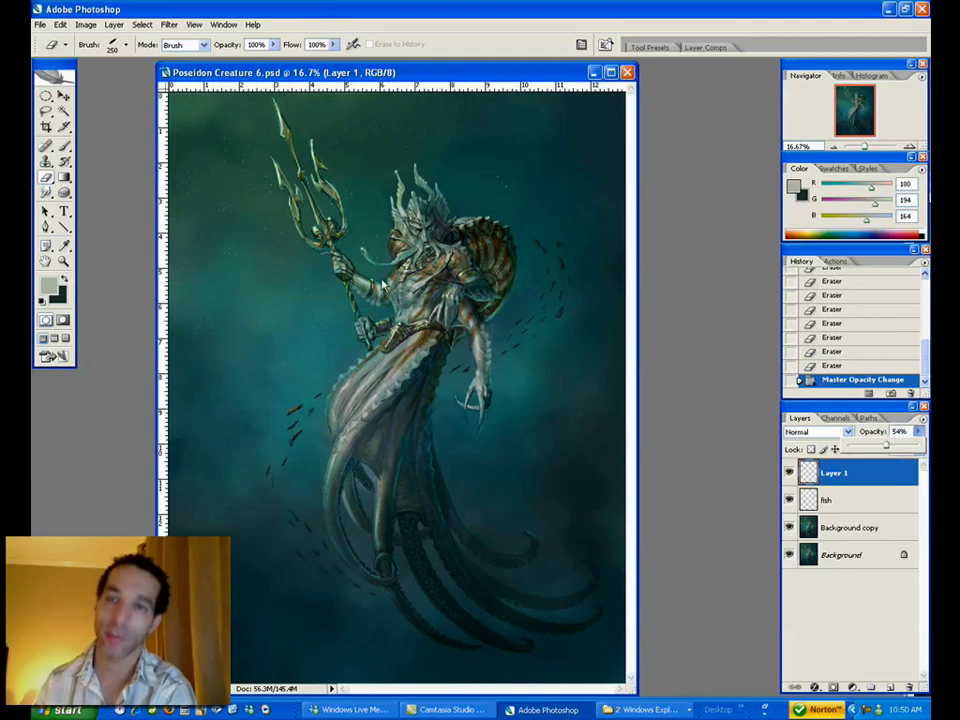
- Duplicate the speck layer at an offset position and lower the copy's opacity slightly
key(v)
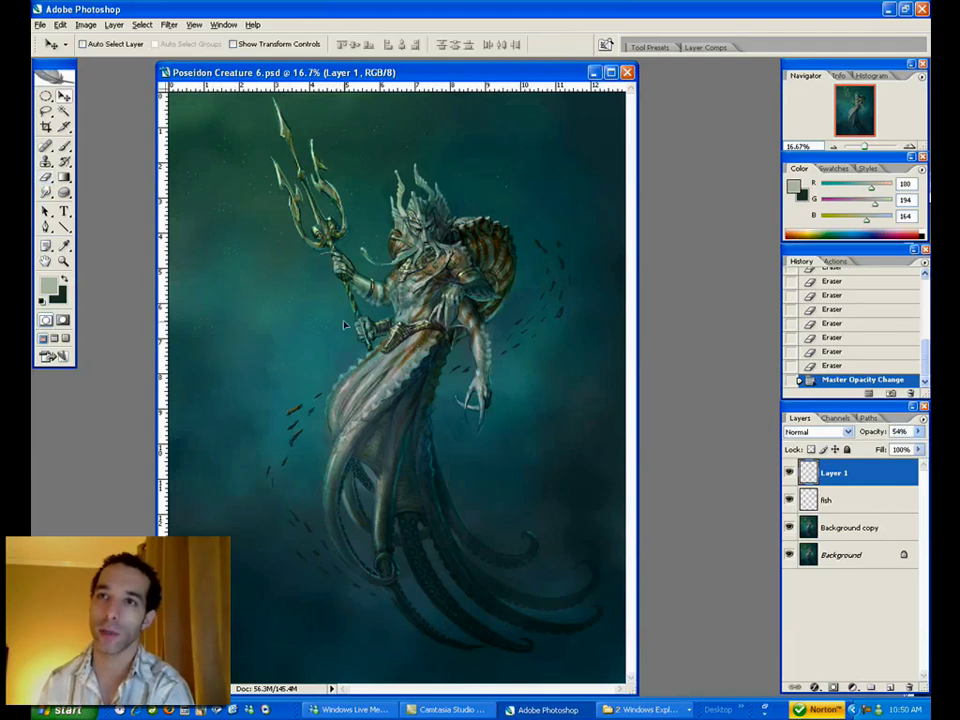
alt+click(349, 330)
click(918, 431)
mouse_move(887, 451)
mouse_down()
mouse_move(900, 452)
mouse_move(882, 452)
mouse_up()
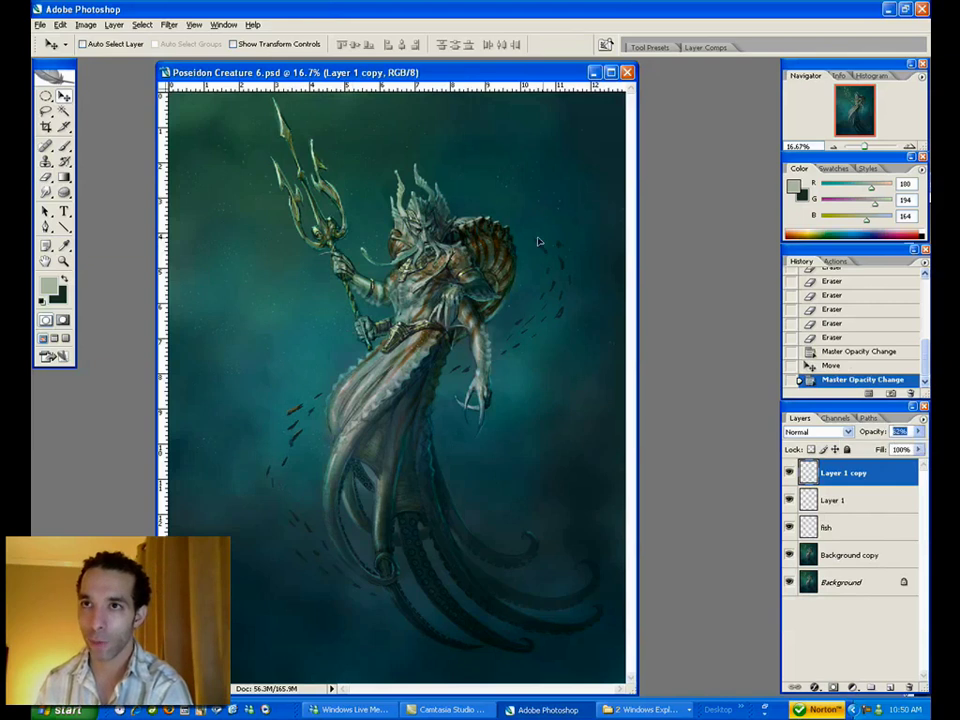
- Make two more offset copies of the speck layer at 22% opacity and move them to spread the specks
drag(488, 210, 490, 212)
drag(863, 450, 864, 450)
click(881, 494)
click(888, 481)
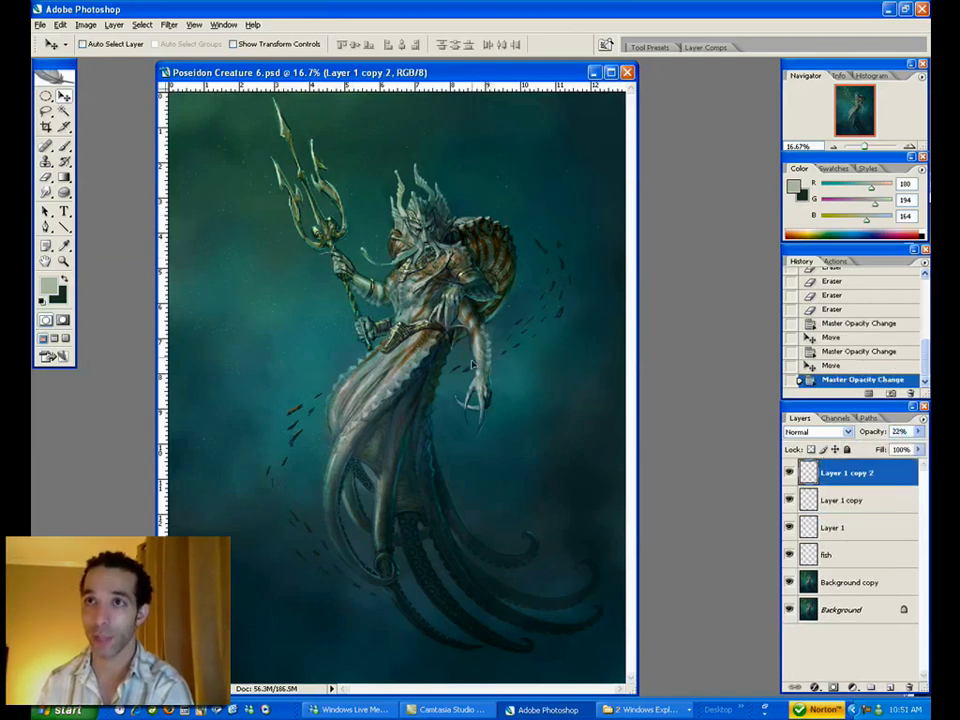
drag(433, 485, 411, 469)
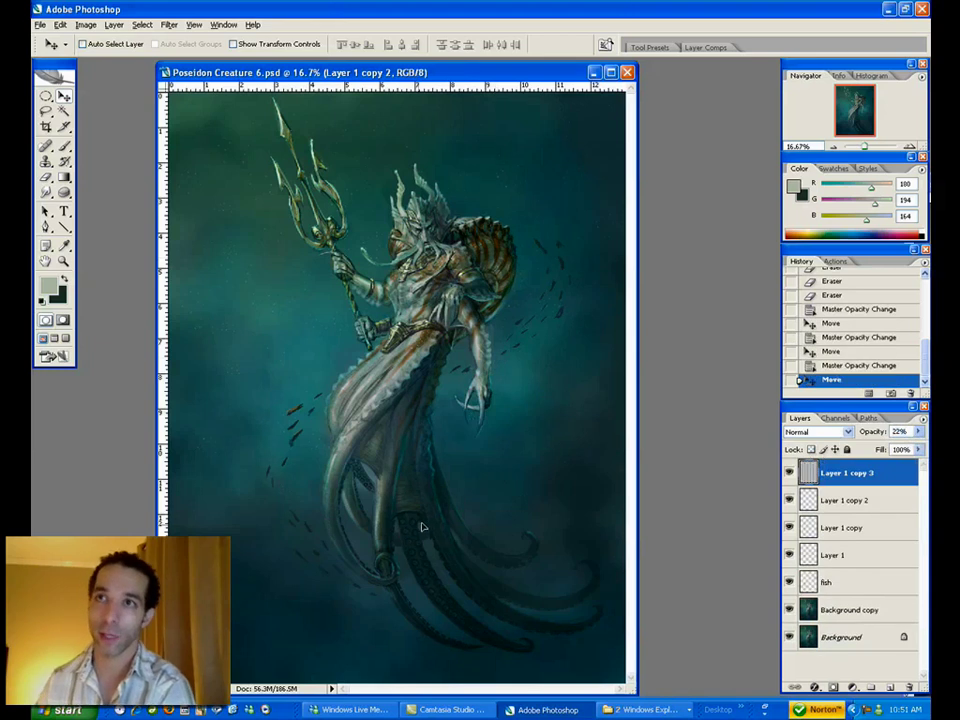
drag(420, 528, 424, 512)
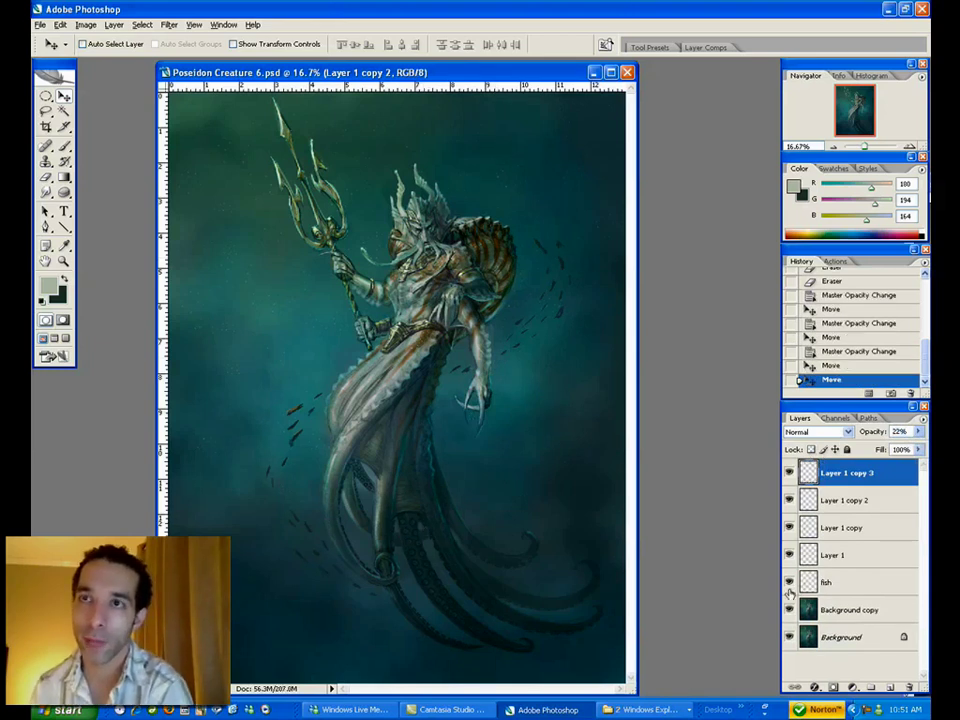
- Adjust the opacity of Layer 1 copy and compare it with the other speck layers' opacities
click(800, 554)
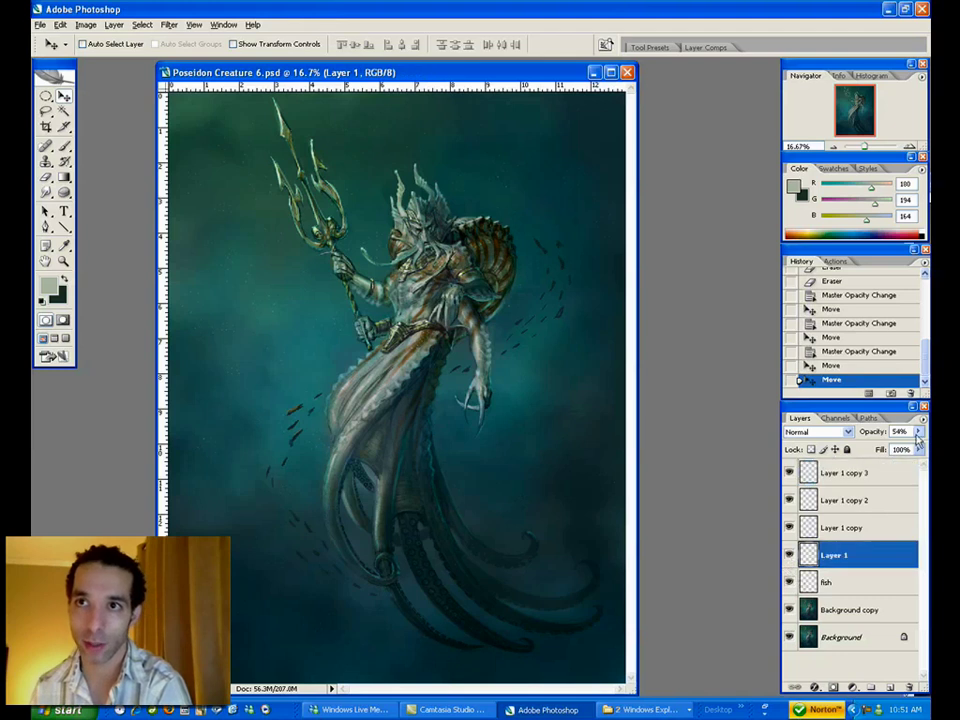
click(866, 530)
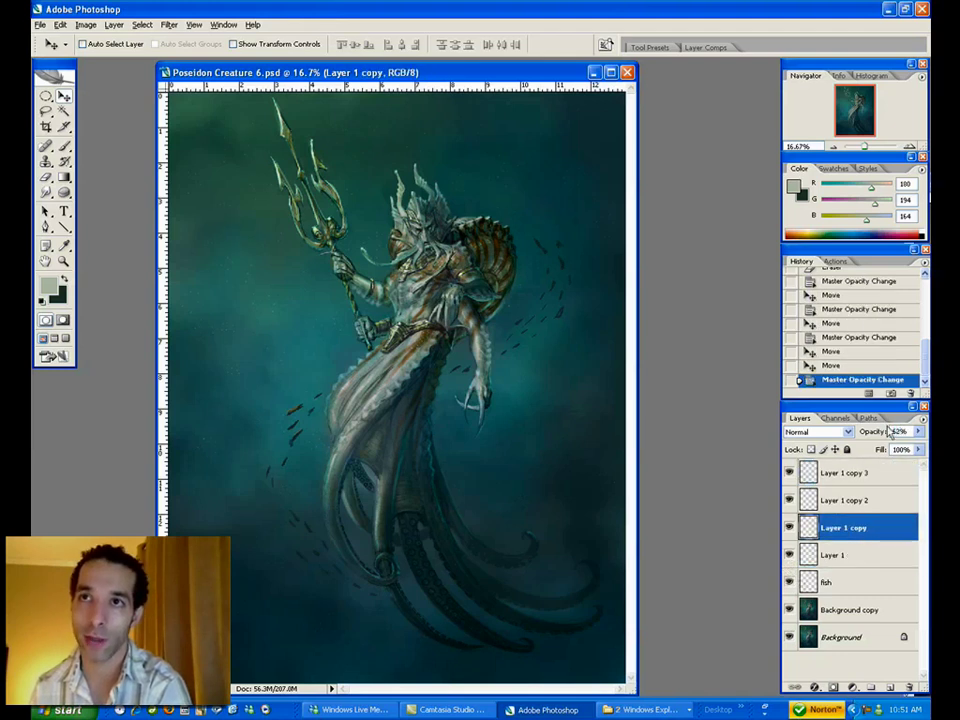
click(843, 553)
click(879, 577)
click(889, 526)
click(887, 498)
click(880, 472)
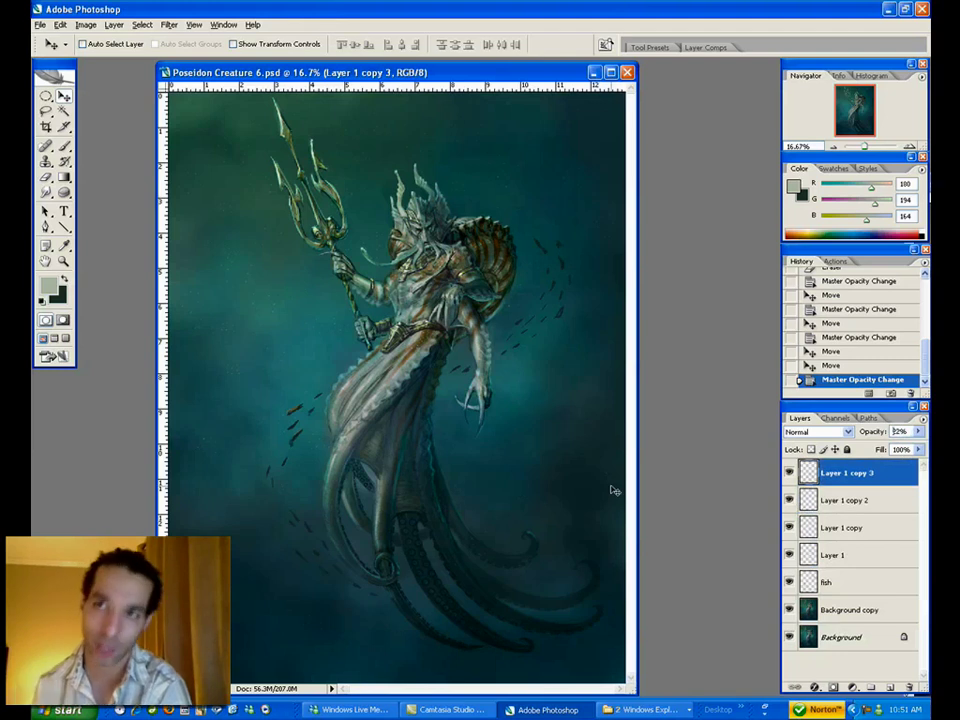
click(893, 498)
click(890, 472)
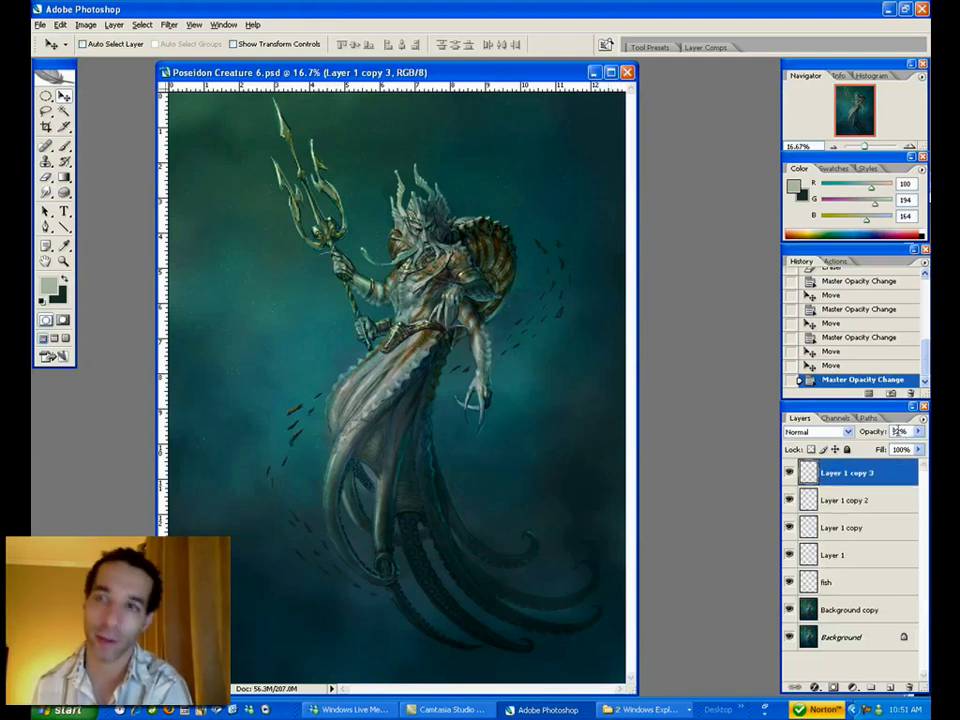
- Fine-tune the opacity of Layer 1 copy 2 and Layer 1 copy 3 to balance the faint specks
click(877, 500)
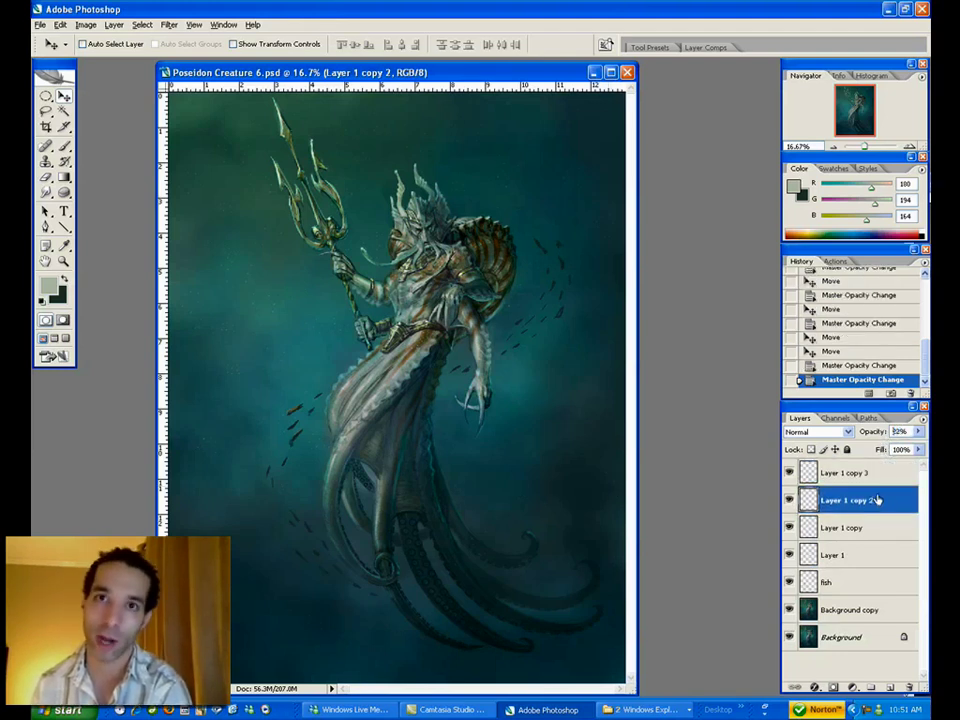
click(895, 366)
click(885, 380)
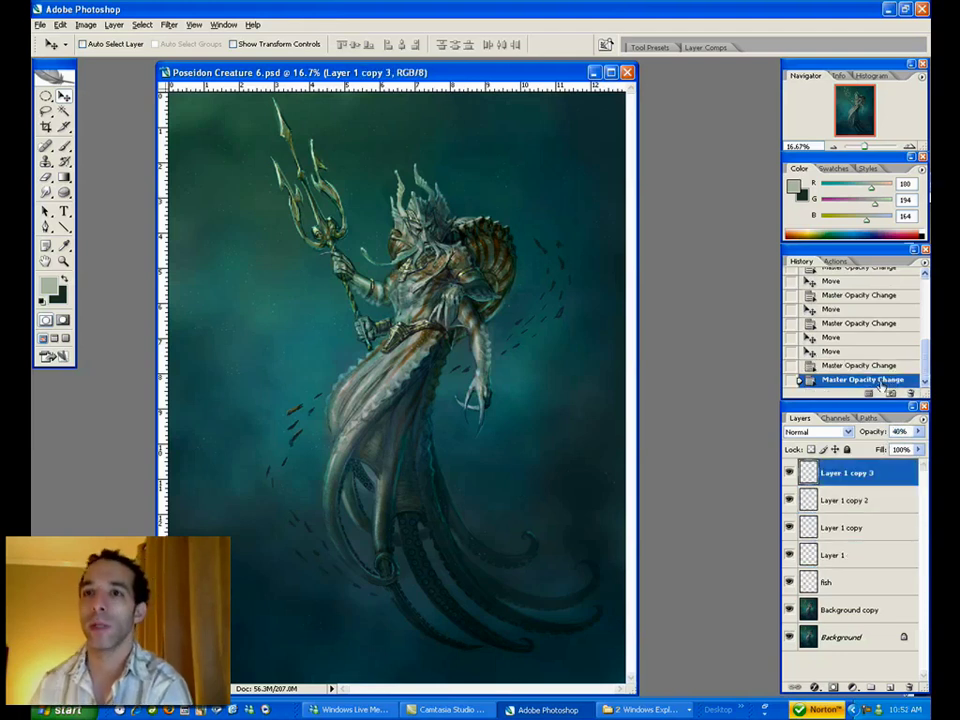
click(868, 554)
key(3)
key(5)
click(815, 473)
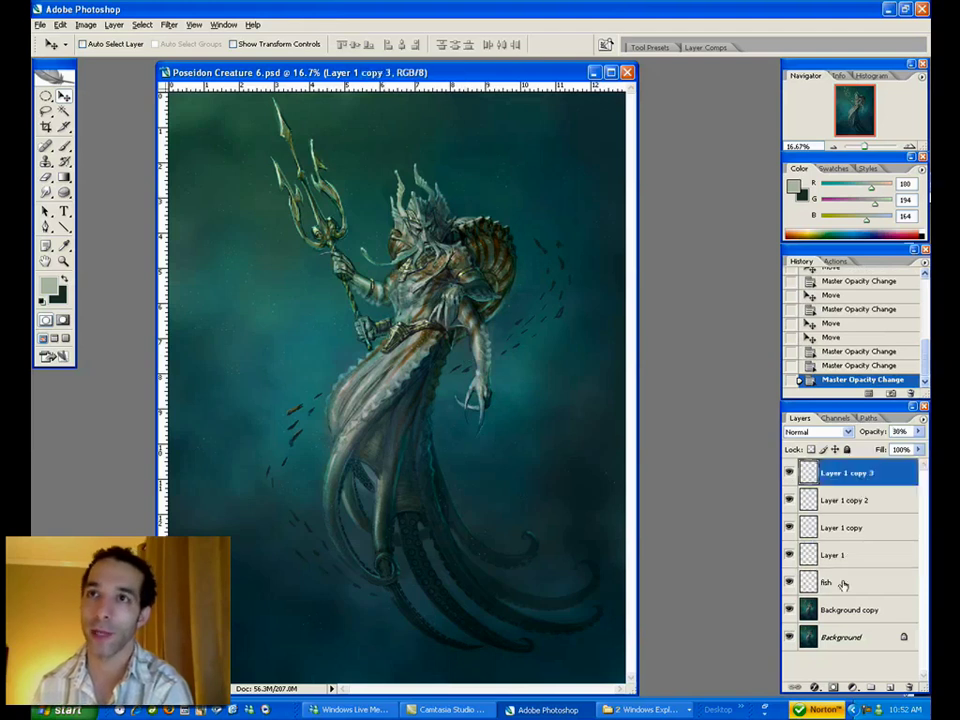
- Lasso the fish beside the arm and robe on the fish layer and apply a 26° Motion Blur of 58 pixels
click(842, 582)
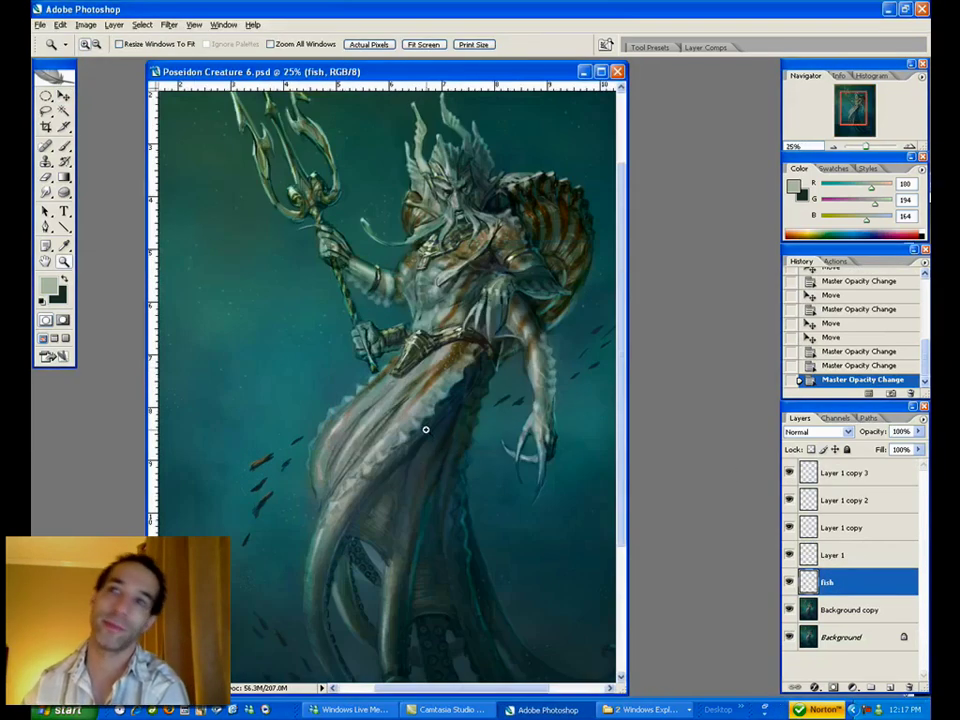
click(45, 111)
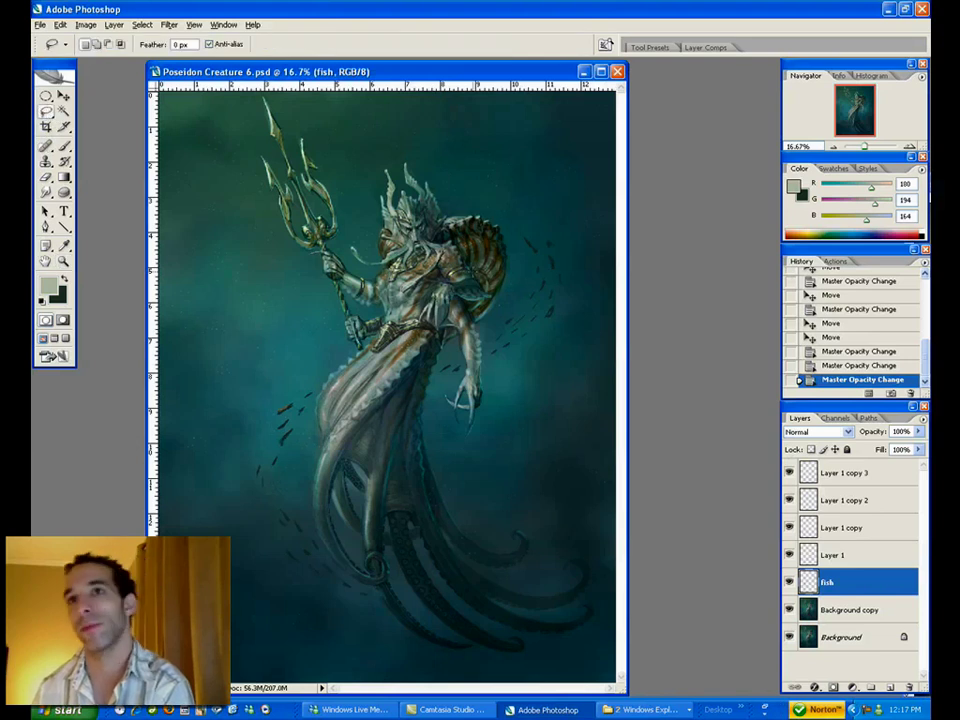
mouse_move(510, 288)
mouse_down()
mouse_move(273, 388)
mouse_move(248, 478)
mouse_move(261, 482)
mouse_move(253, 476)
mouse_move(537, 338)
mouse_up()
drag(400, 245, 236, 188)
click(86, 25)
mouse_move(103, 62)
mouse_move(169, 25)
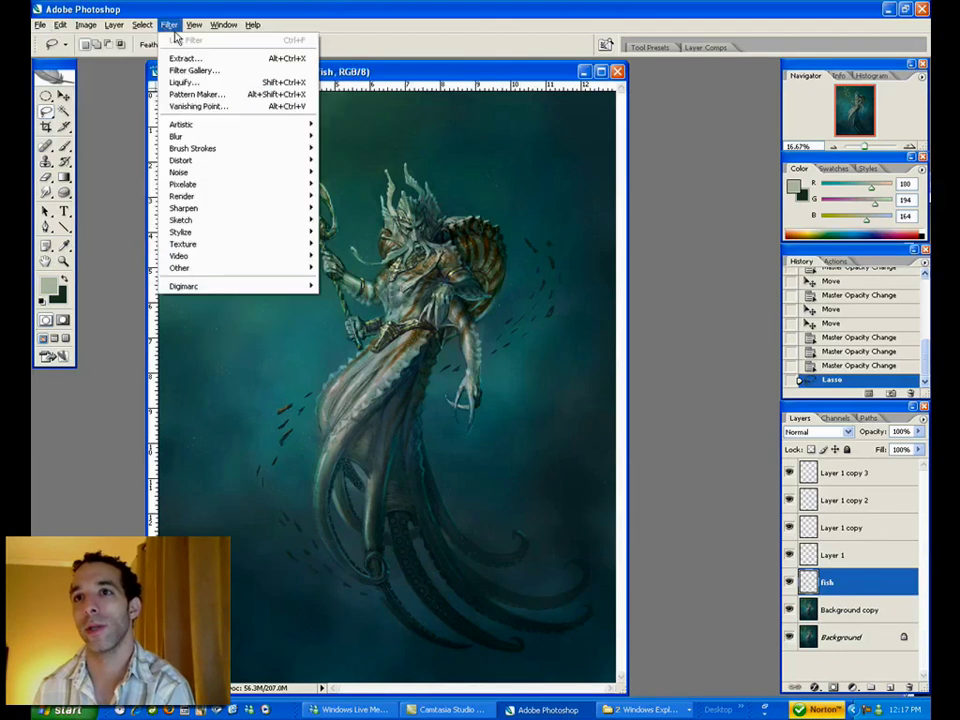
mouse_move(232, 136)
click(339, 208)
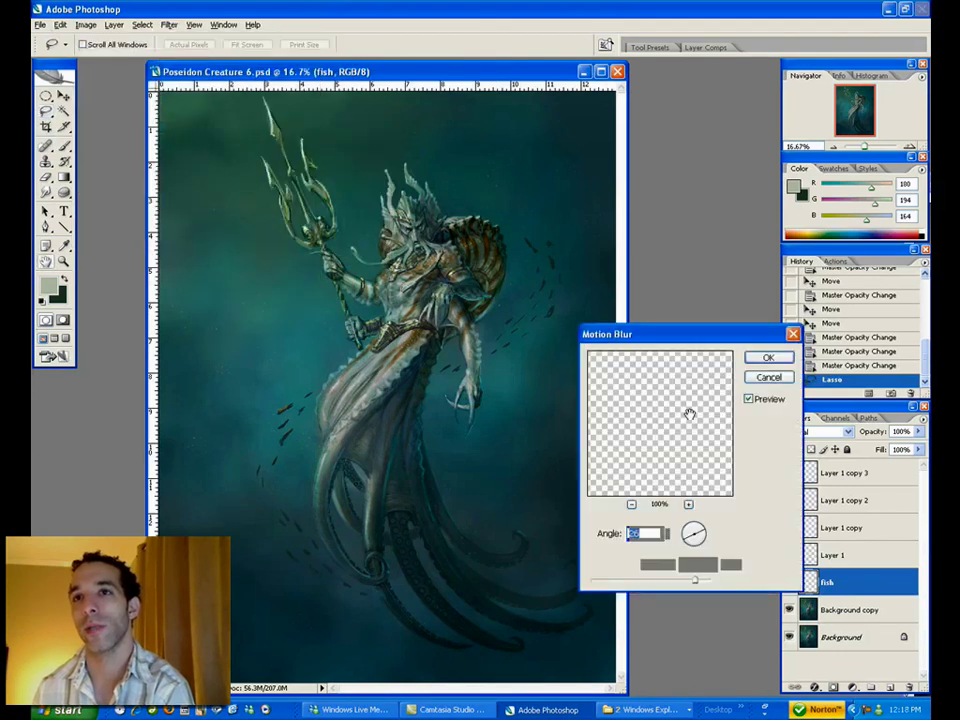
drag(693, 580, 618, 588)
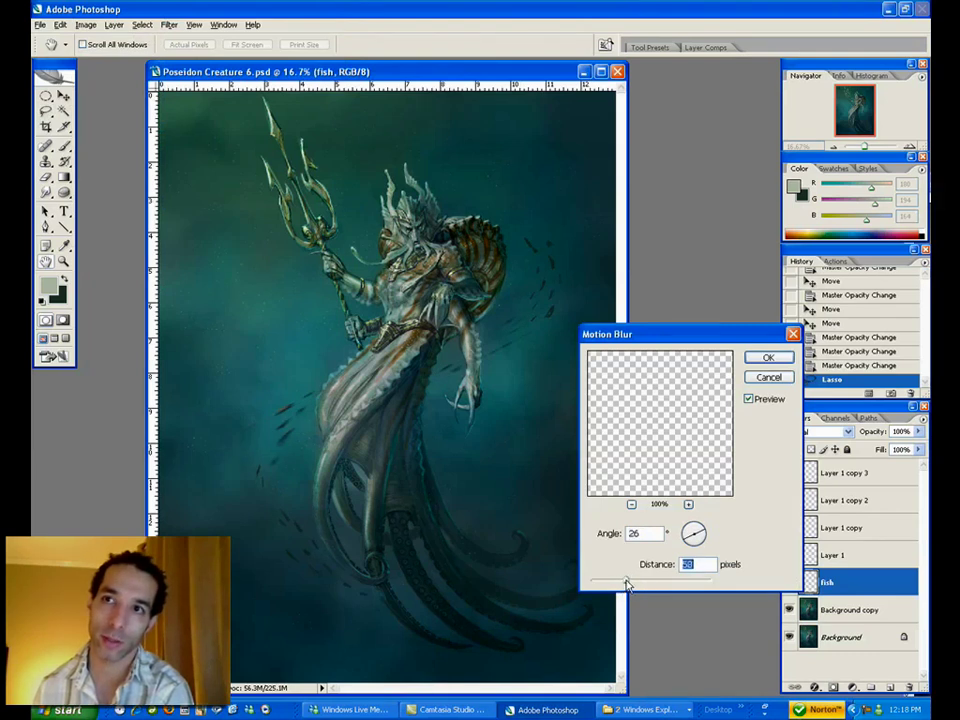
click(770, 359)
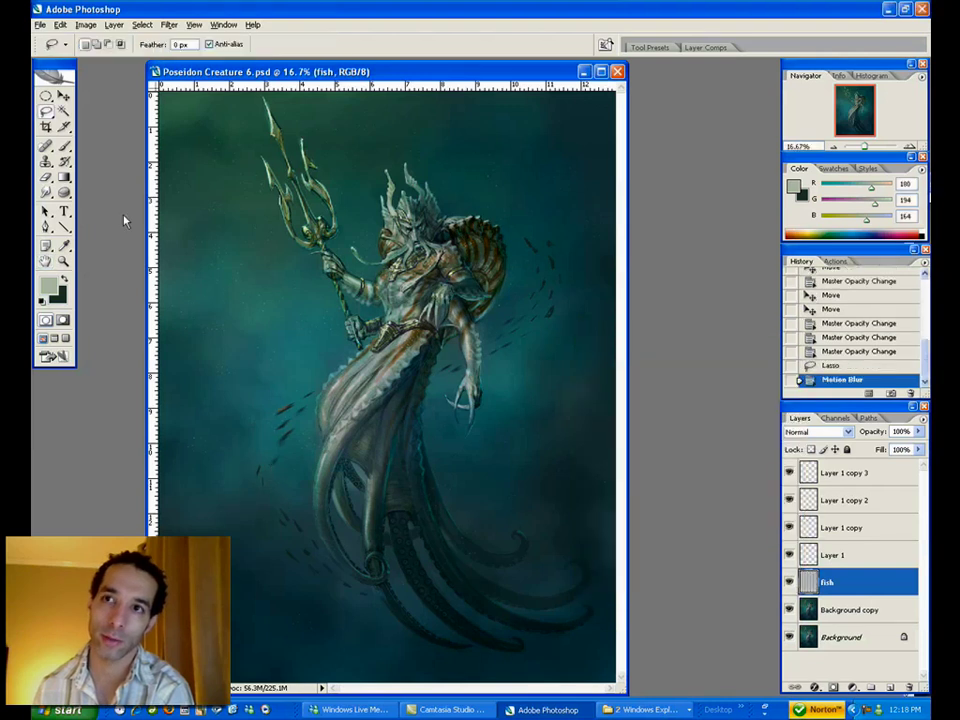
- Lasso the fish near the lower-left tentacles, apply a Motion Blur at -60° and 32 pixels, and deselect
mouse_move(270, 468)
mouse_down()
mouse_move(430, 618)
mouse_move(258, 458)
mouse_up()
click(169, 24)
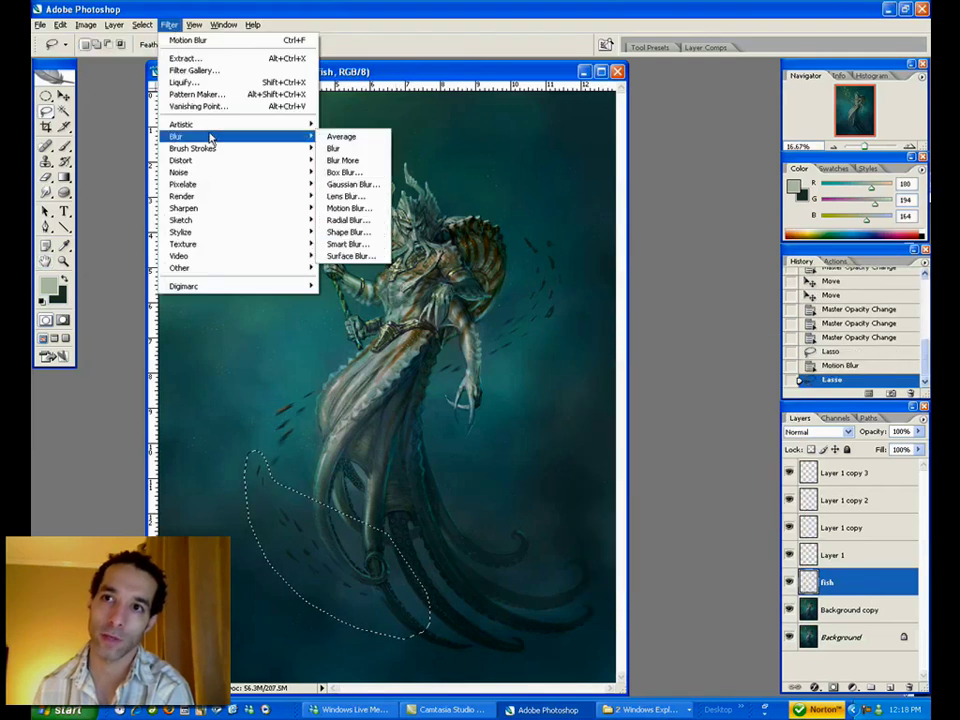
click(350, 195)
drag(702, 540, 700, 543)
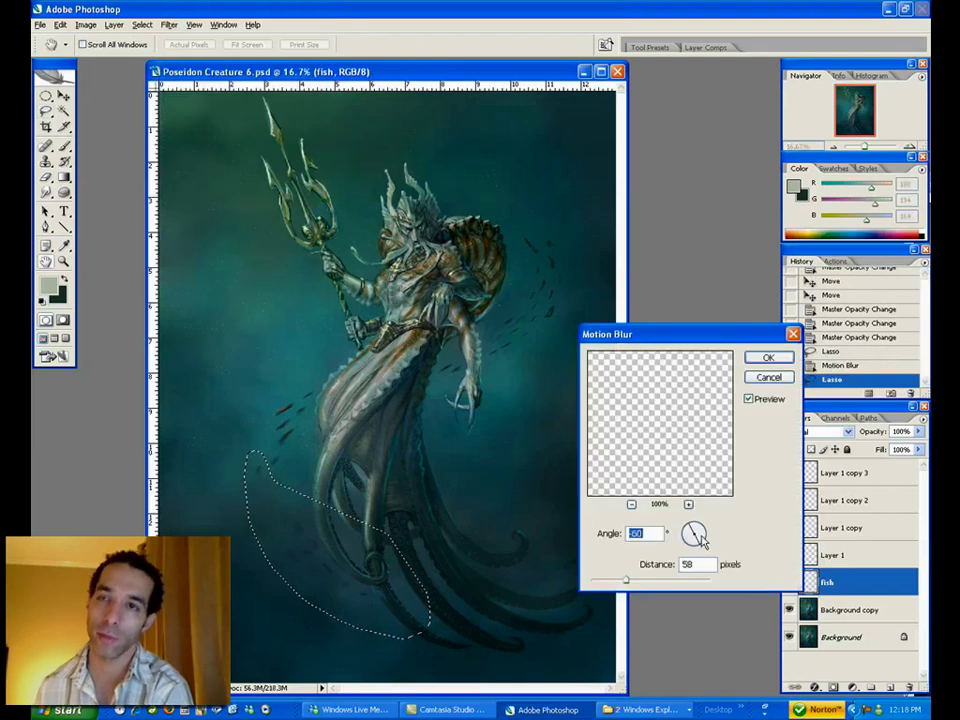
drag(626, 581, 617, 585)
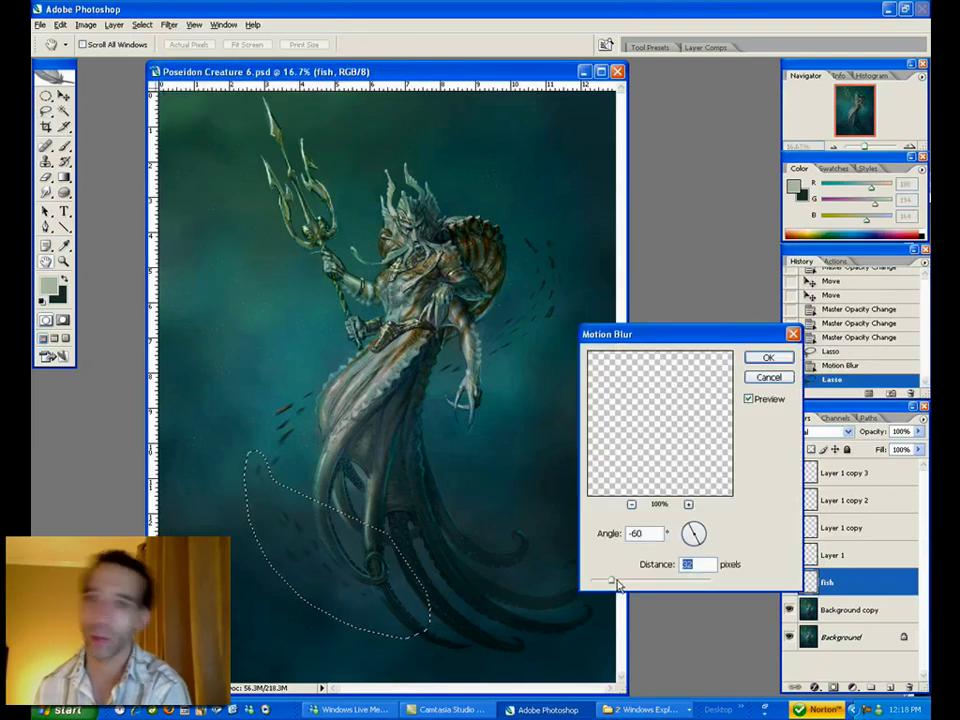
key(Return)
key(ctrl+d)
- Lasso the fish beside the shell, apply a Motion Blur at -60° and 44 pixels, and deselect
mouse_move(553, 210)
mouse_down()
mouse_move(515, 255)
mouse_move(566, 251)
mouse_move(545, 210)
mouse_up()
click(170, 25)
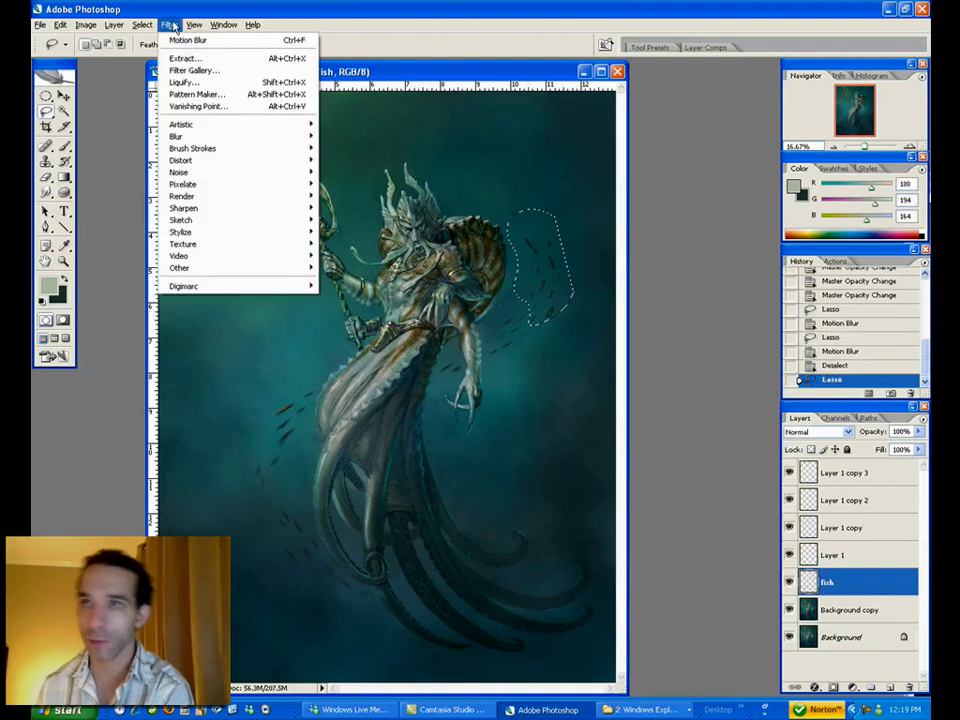
mouse_move(242, 137)
click(352, 208)
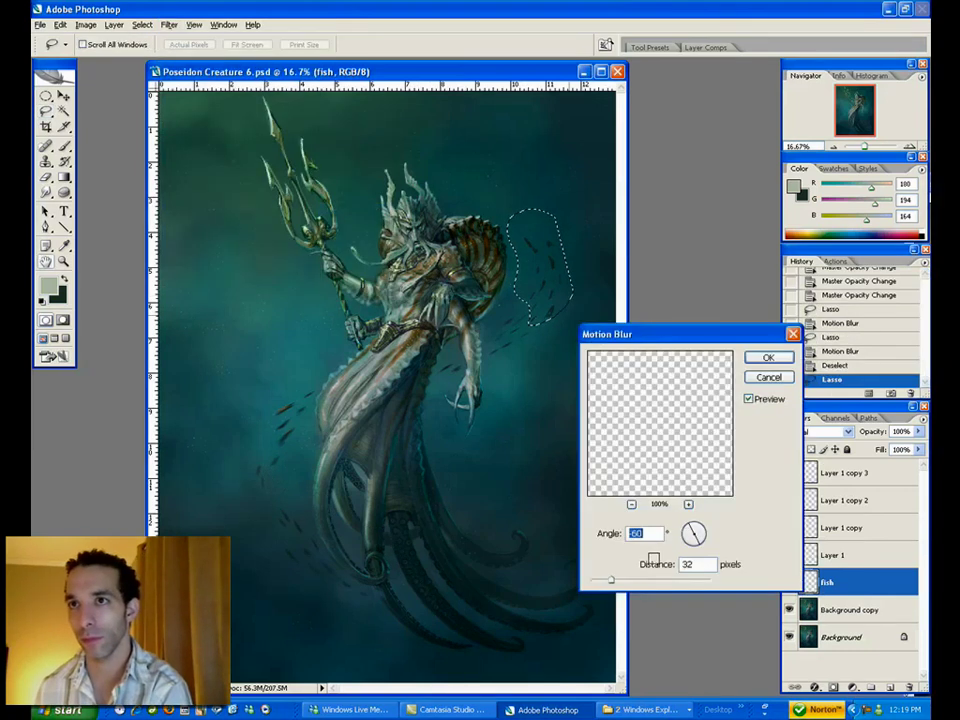
drag(612, 581, 624, 583)
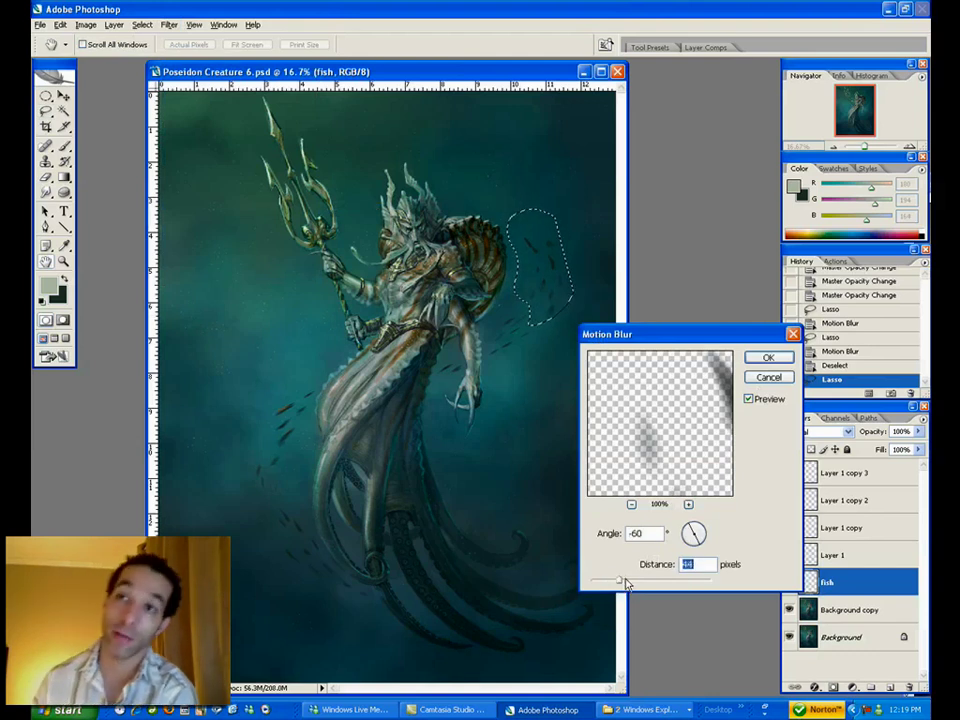
click(763, 359)
key(ctrl+d)
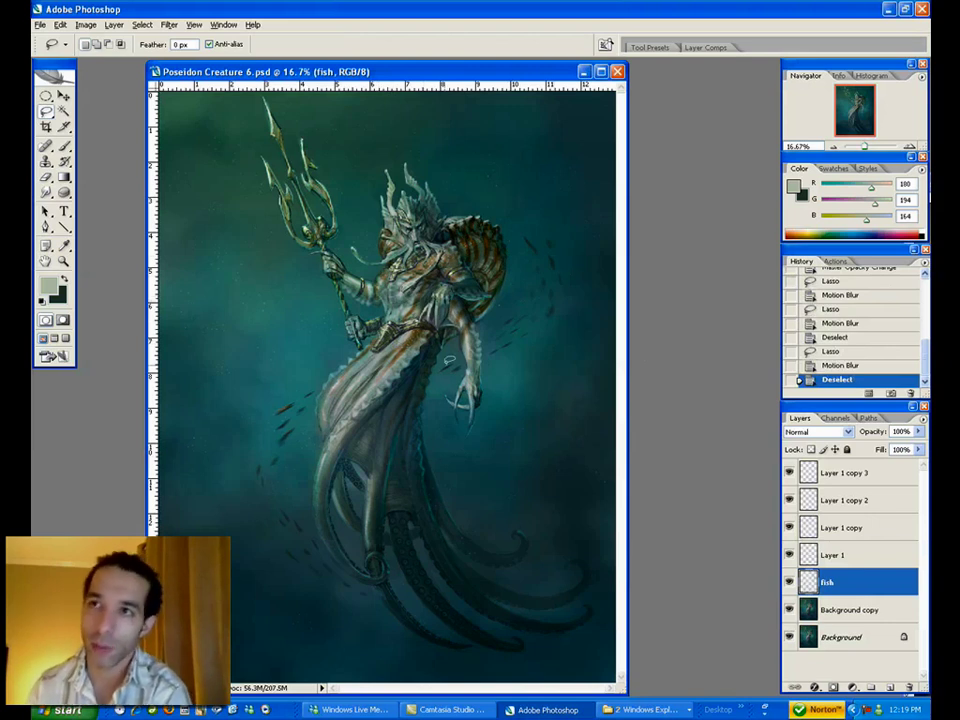
- Touch up the blurred fish left of the robe on the fish layer with the Eraser
key(e)
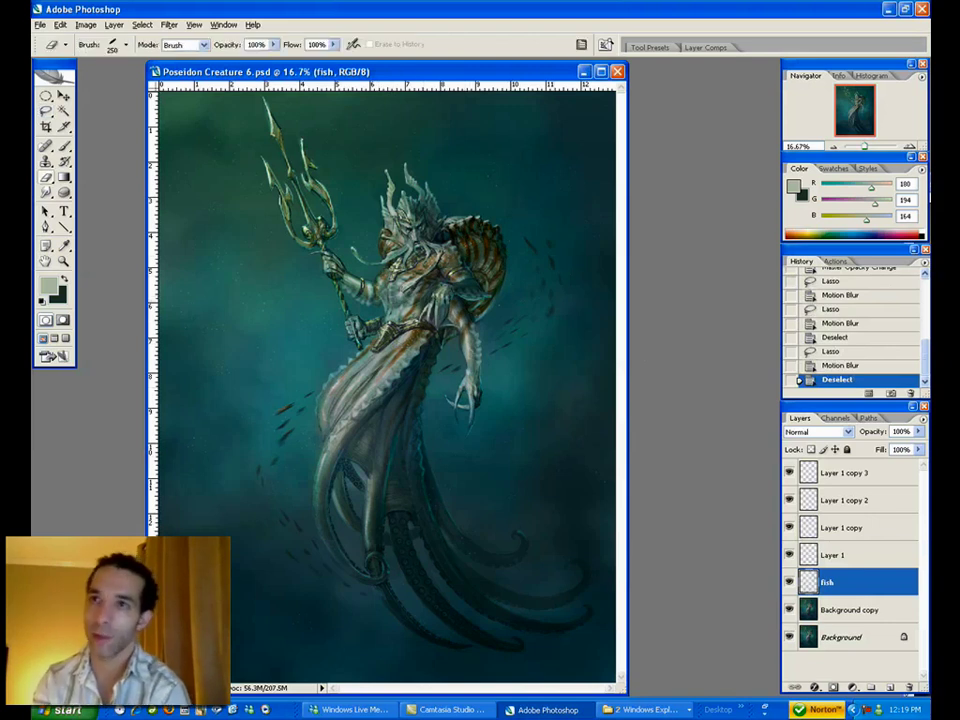
click(296, 410)
click(296, 410)
click(295, 409)
click(294, 409)
click(293, 408)
click(293, 408)
click(292, 408)
click(292, 408)
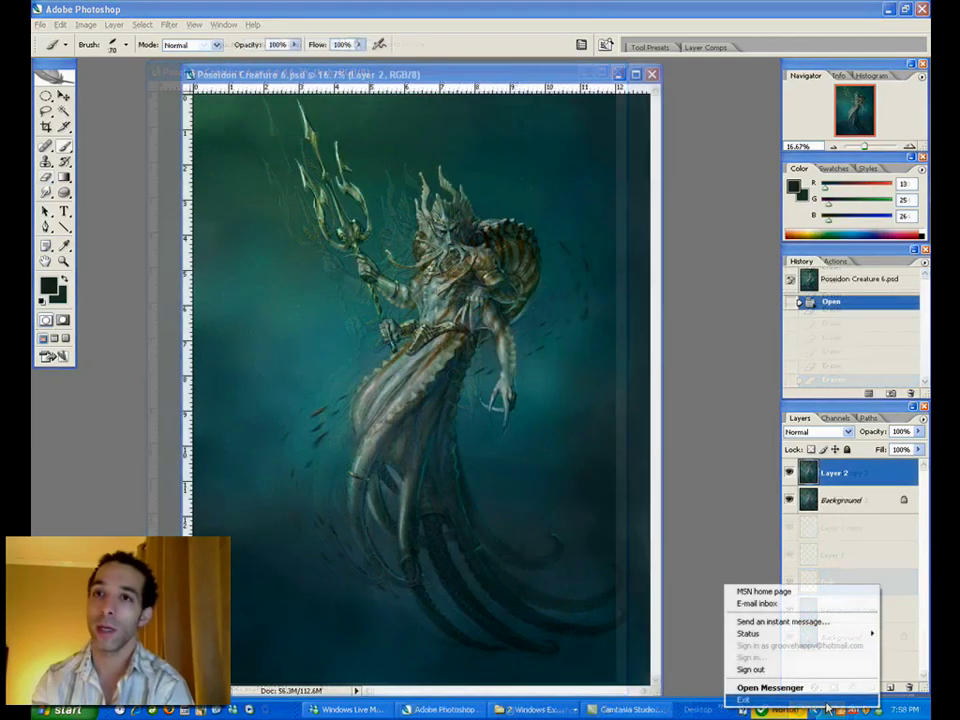
- Exit the Messenger program and duplicate Layer 2
click(826, 700)
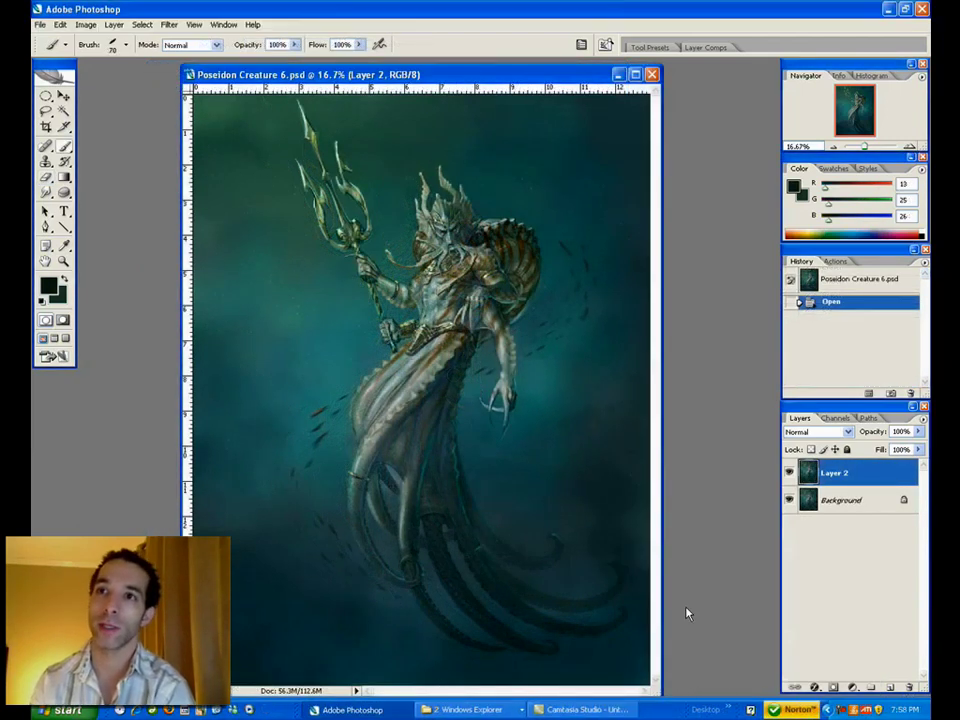
click(889, 688)
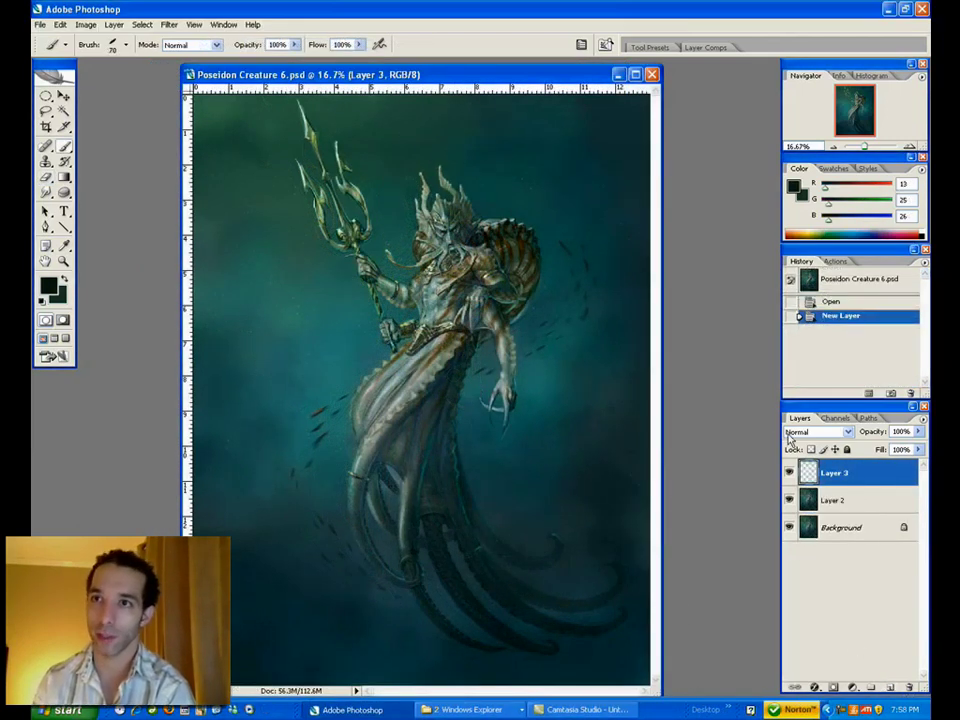
key(ctrl+z)
key(ctrl+j)
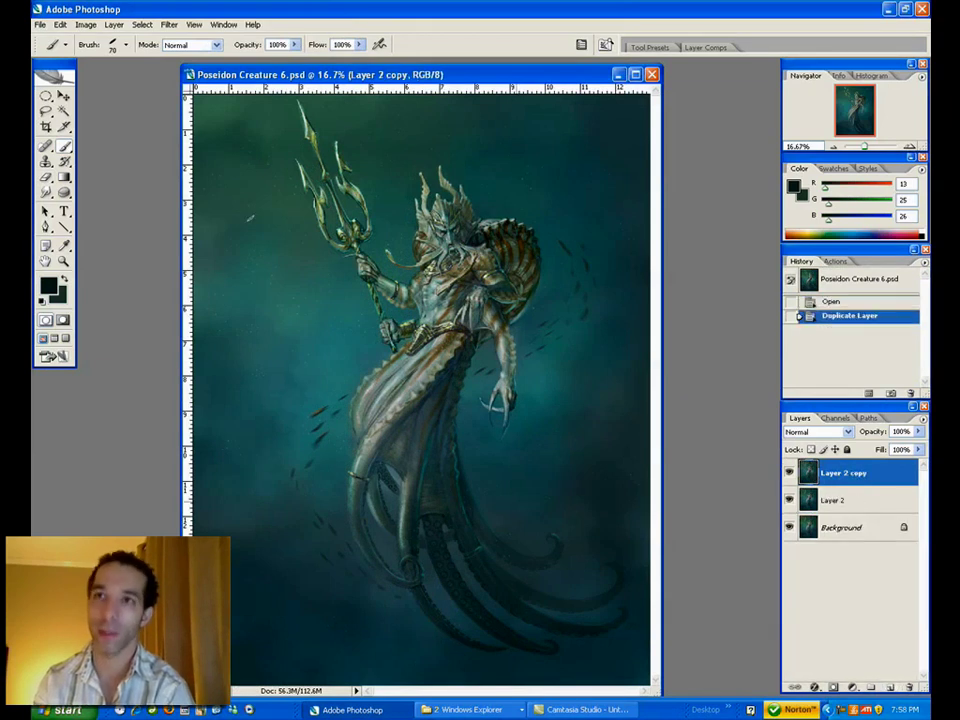
- Start a Brightness/Contrast adjustment on Layer 2 copy with brightness -2 and contrast +13, comparing it with the original through the preview
click(85, 27)
mouse_move(100, 58)
click(250, 131)
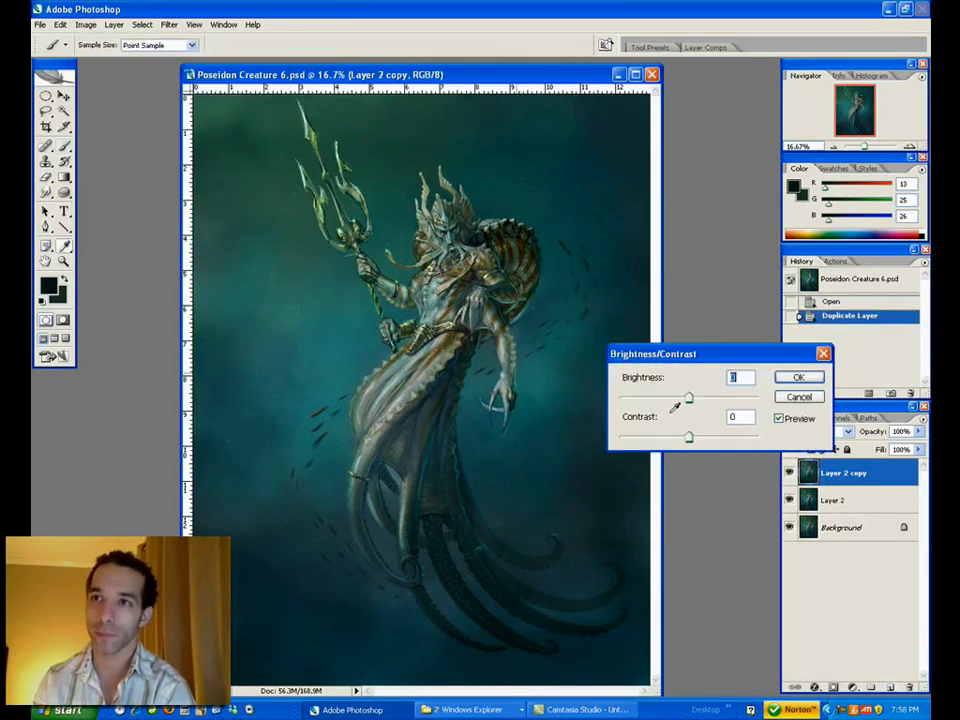
drag(697, 442, 698, 441)
click(689, 398)
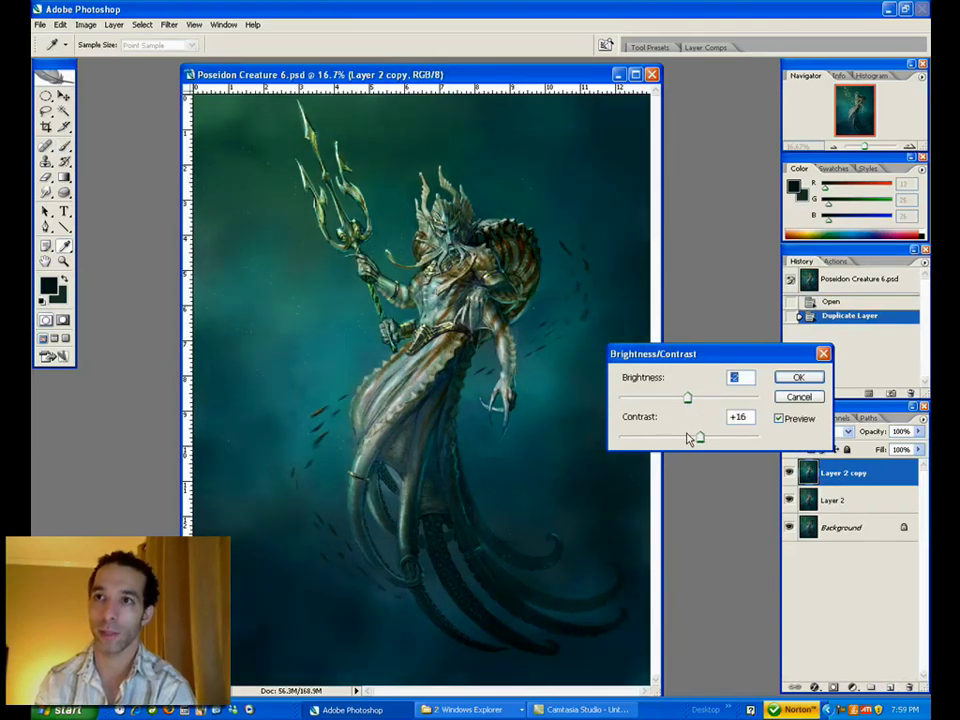
click(779, 421)
click(779, 421)
mouse_move(702, 441)
mouse_down()
mouse_move(714, 441)
mouse_move(697, 446)
mouse_up()
click(780, 421)
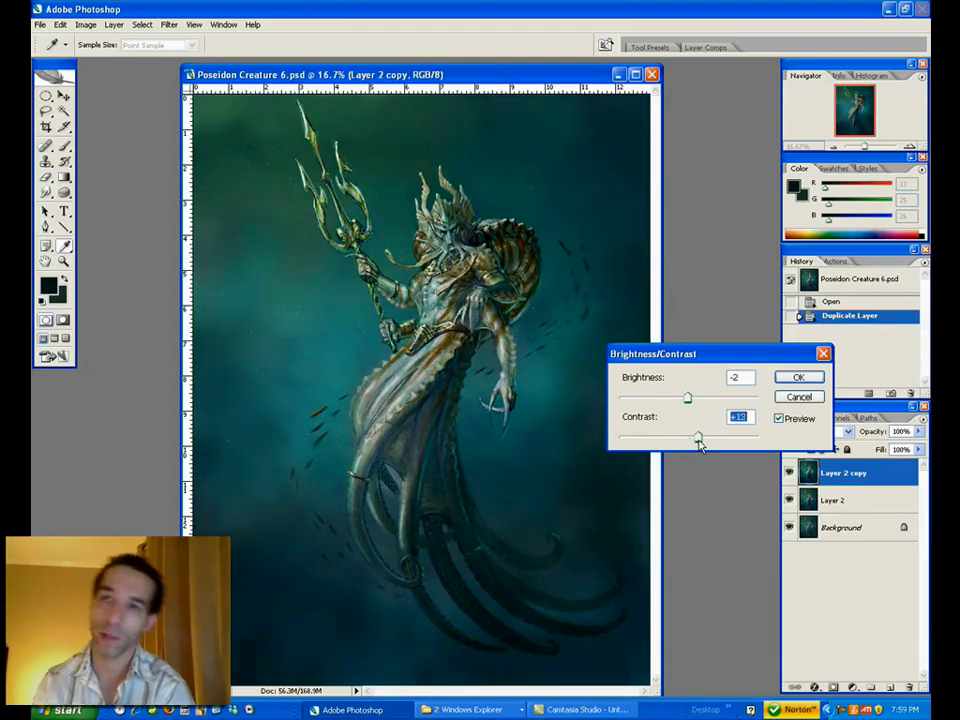
- Set the brightness to -3 and apply the Brightness/Contrast adjustment to Layer 2 copy
drag(688, 402, 687, 406)
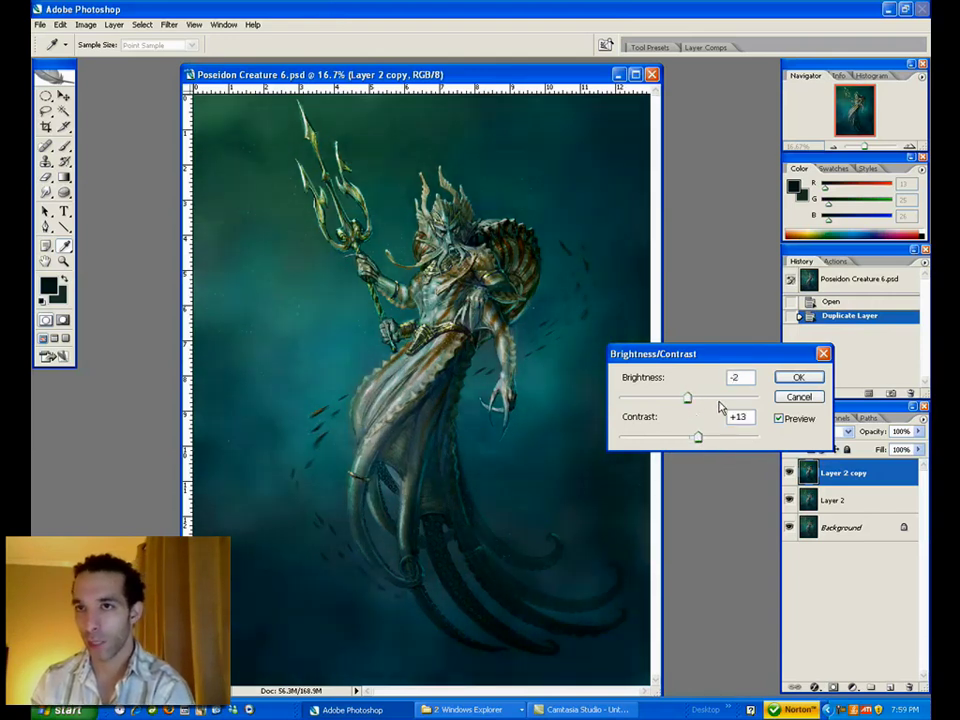
drag(743, 379, 715, 382)
text(0)
click(690, 401)
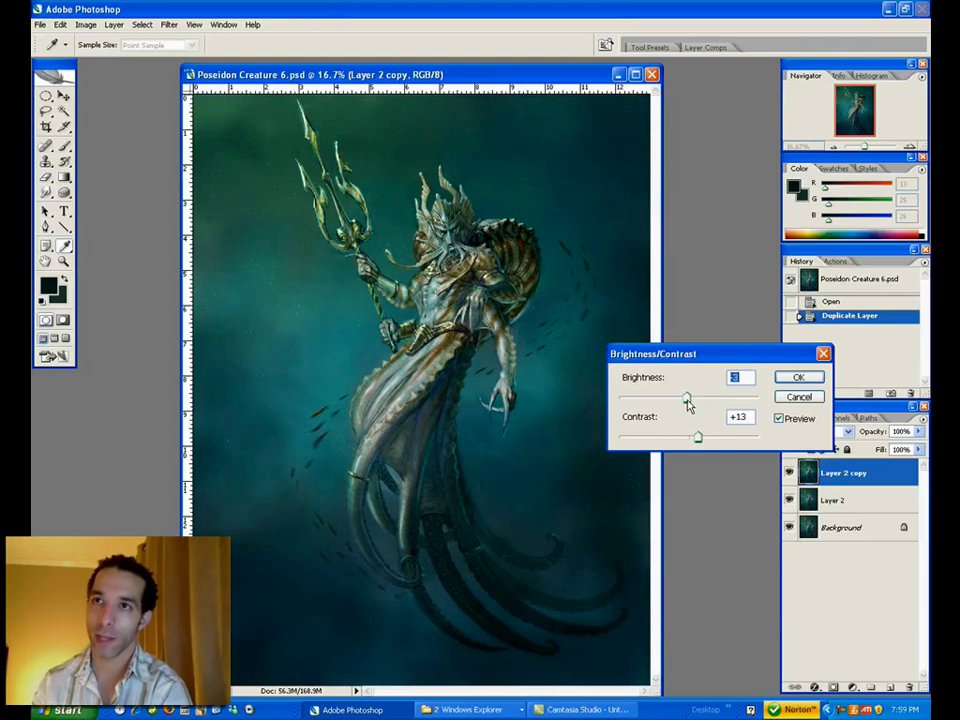
click(795, 377)
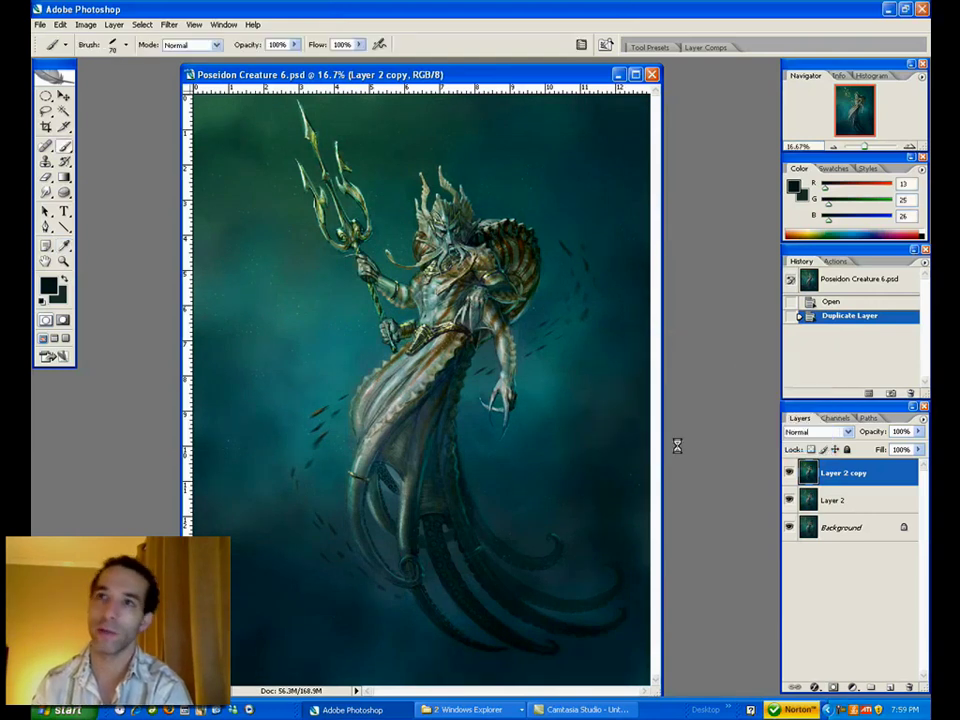
- Paint dark leaves on the lower seaweed strand left of the figure on Layer 5 and trim them with the Eraser
key(i)
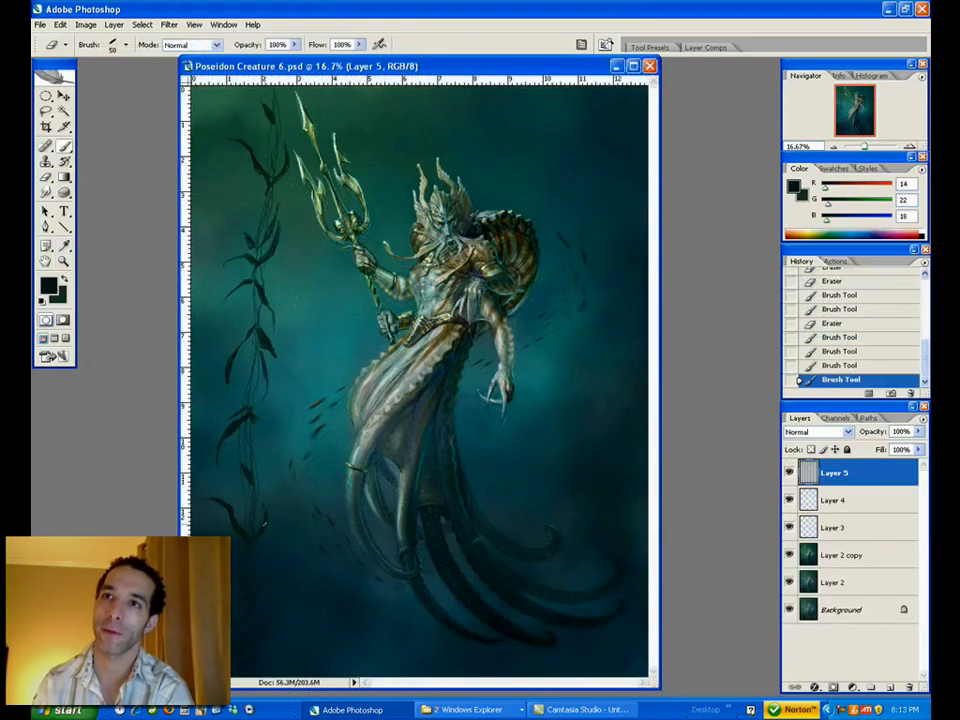
mouse_move(264, 524)
mouse_down()
mouse_move(252, 539)
mouse_move(258, 534)
mouse_up()
drag(264, 526, 250, 545)
key(e)
key(b)
mouse_move(631, 210)
mouse_down()
mouse_move(631, 275)
mouse_move(631, 221)
mouse_up()
mouse_move(631, 221)
mouse_down()
mouse_move(631, 210)
mouse_move(631, 284)
mouse_up()
key(e)
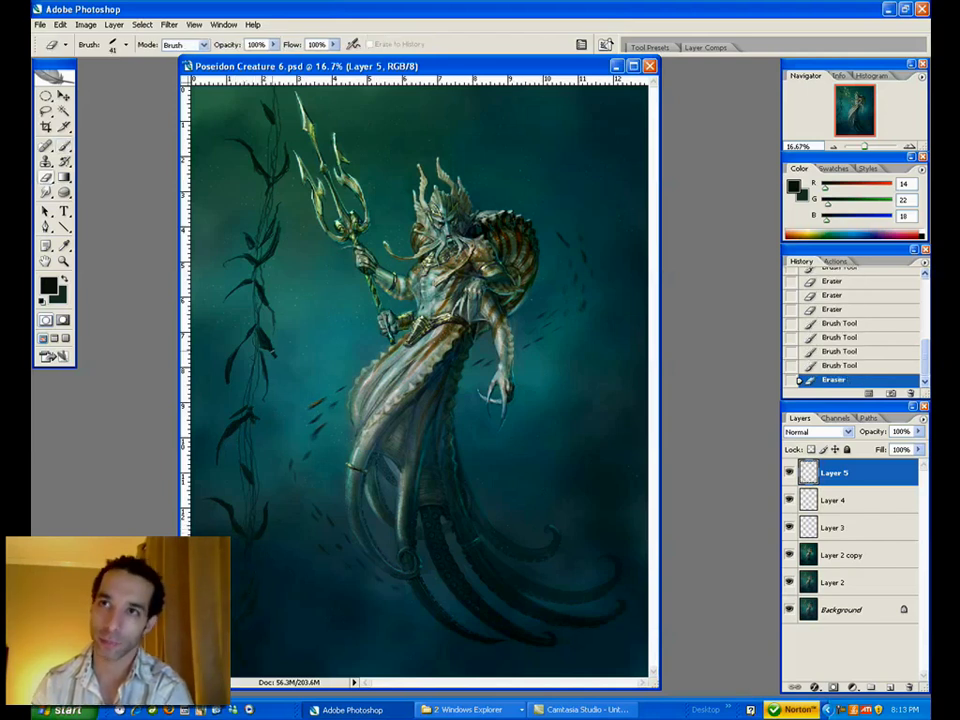
- Paint small dark leaves branching off the upper part of the seaweed strand on Layer 5
key(b)
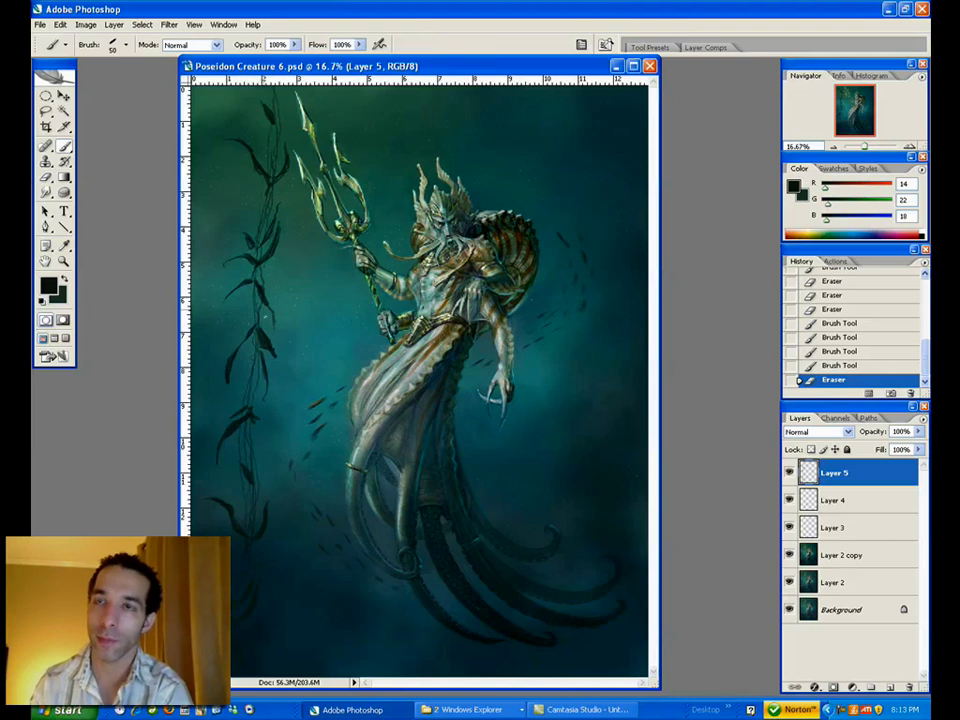
drag(631, 270, 631, 285)
drag(631, 220, 631, 276)
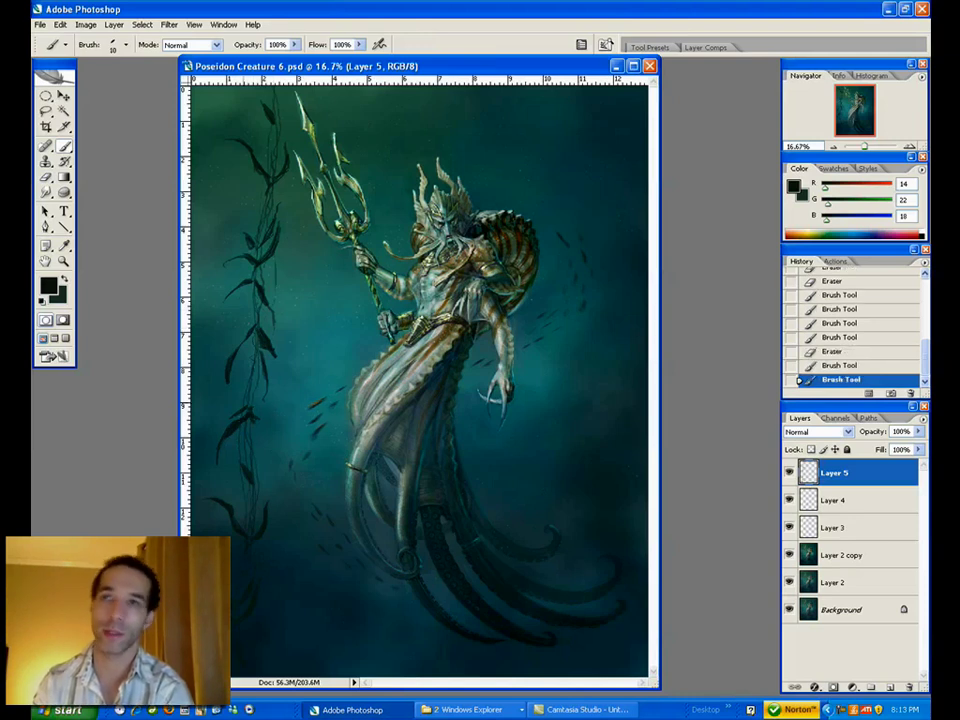
drag(631, 210, 631, 252)
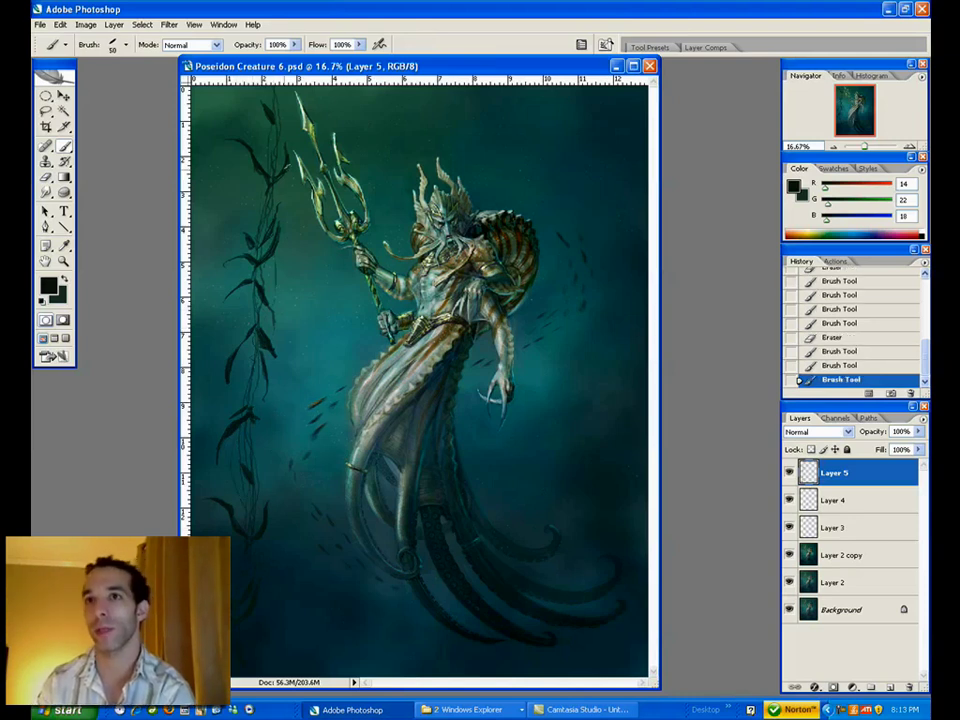
drag(266, 178, 284, 164)
drag(268, 178, 287, 154)
- Trim the upper leaf near the trident with the Eraser and repaint its thin tips with the Brush
key(e)
mouse_move(272, 177)
mouse_down()
mouse_move(287, 152)
mouse_move(286, 168)
mouse_up()
drag(273, 184, 287, 168)
drag(273, 185, 287, 168)
key(b)
drag(274, 179, 290, 170)
drag(275, 179, 295, 160)
drag(277, 180, 288, 174)
key(e)
- Place duplicates of the seaweed on the shield side of the figure and lower Layer 5 copy 2's opacity to 46%
key(v)
drag(270, 359, 625, 500)
drag(625, 500, 611, 393)
drag(919, 432, 882, 455)
- Scale the seaweed on Layer 5 copy 2 narrower and move it upward beside the figure
click(60, 24)
mouse_move(205, 251)
click(247, 269)
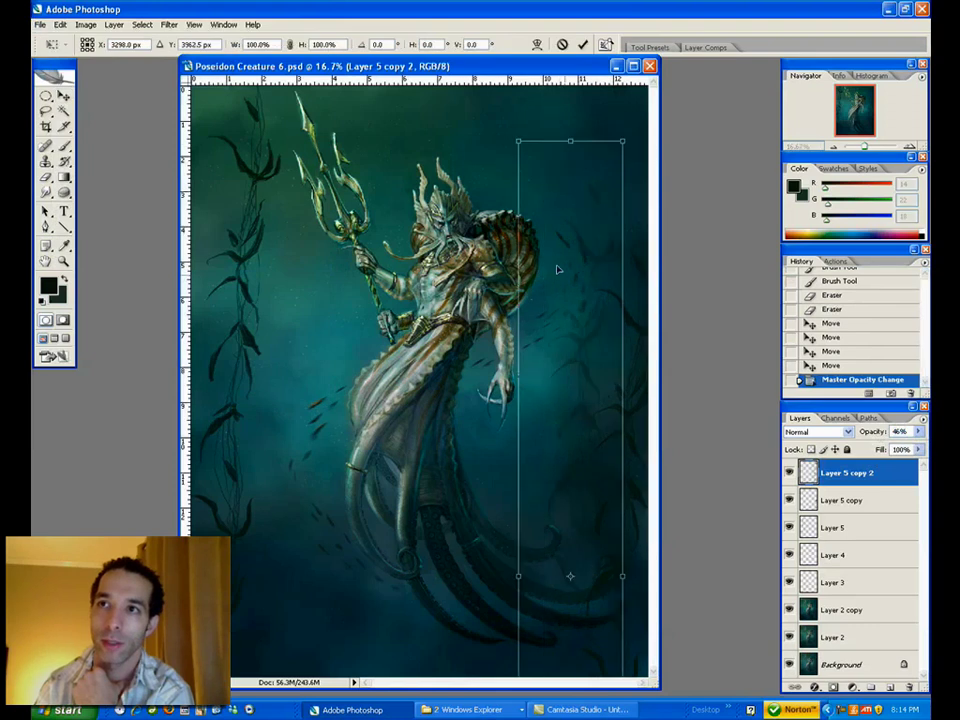
key(Return)
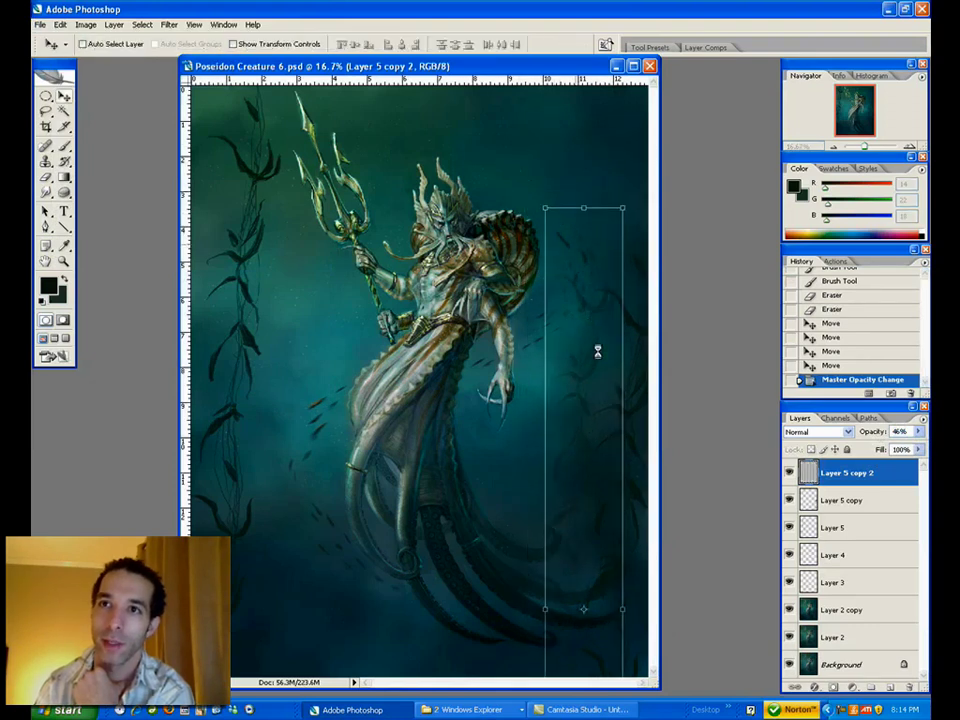
drag(592, 354, 598, 302)
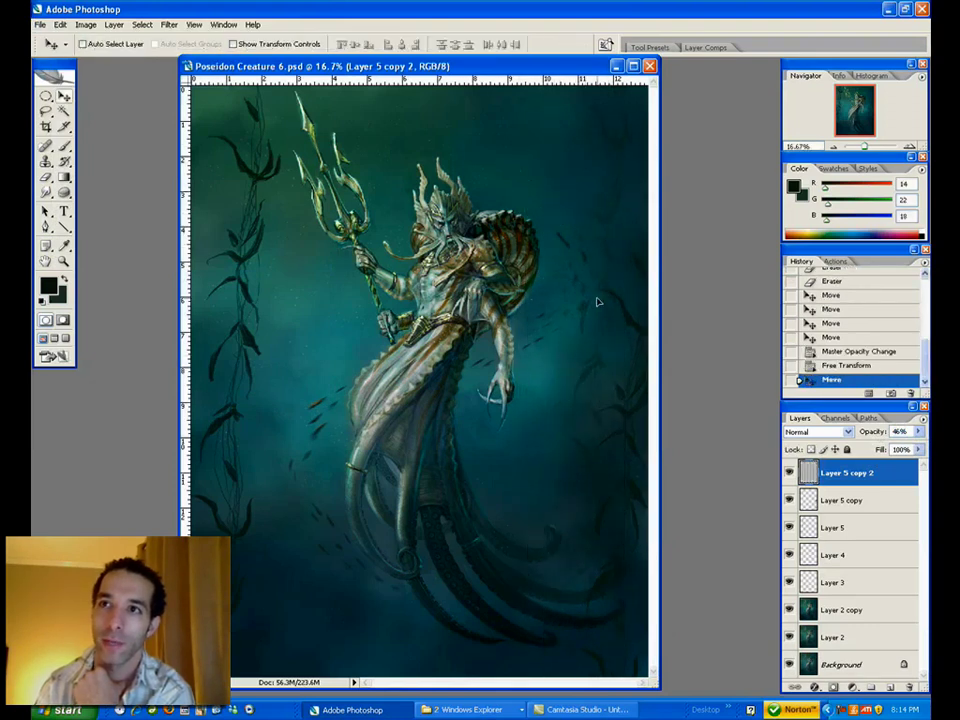
click(790, 473)
click(790, 473)
- Duplicate Layer 5 copy as another strand beside the shield and reposition the seaweed on Layer 5 copy 2
drag(832, 503, 890, 687)
drag(597, 400, 598, 371)
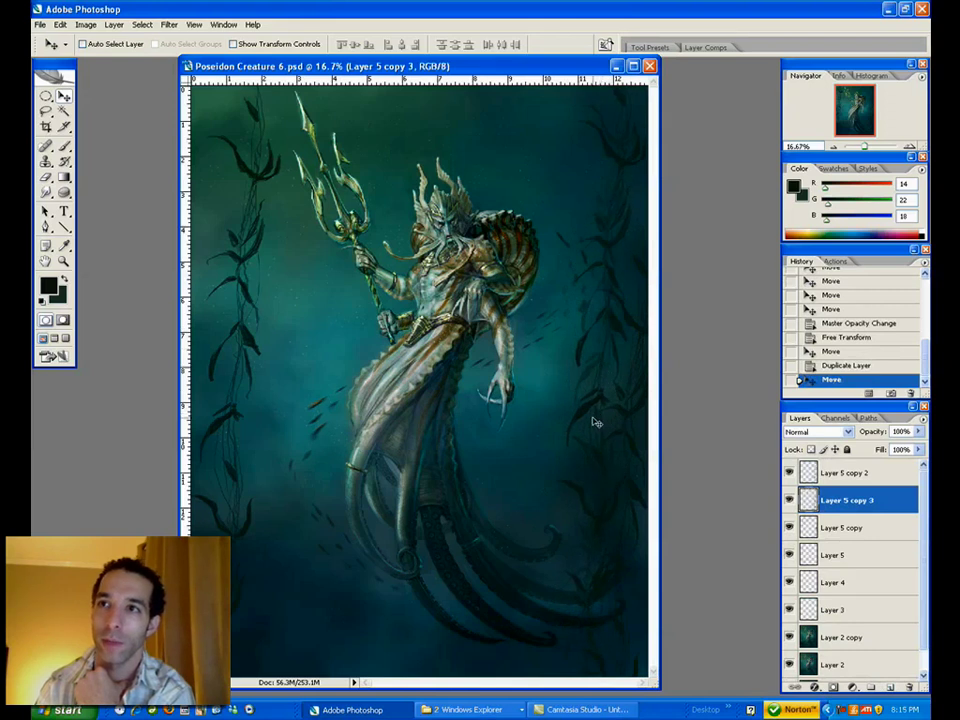
click(843, 482)
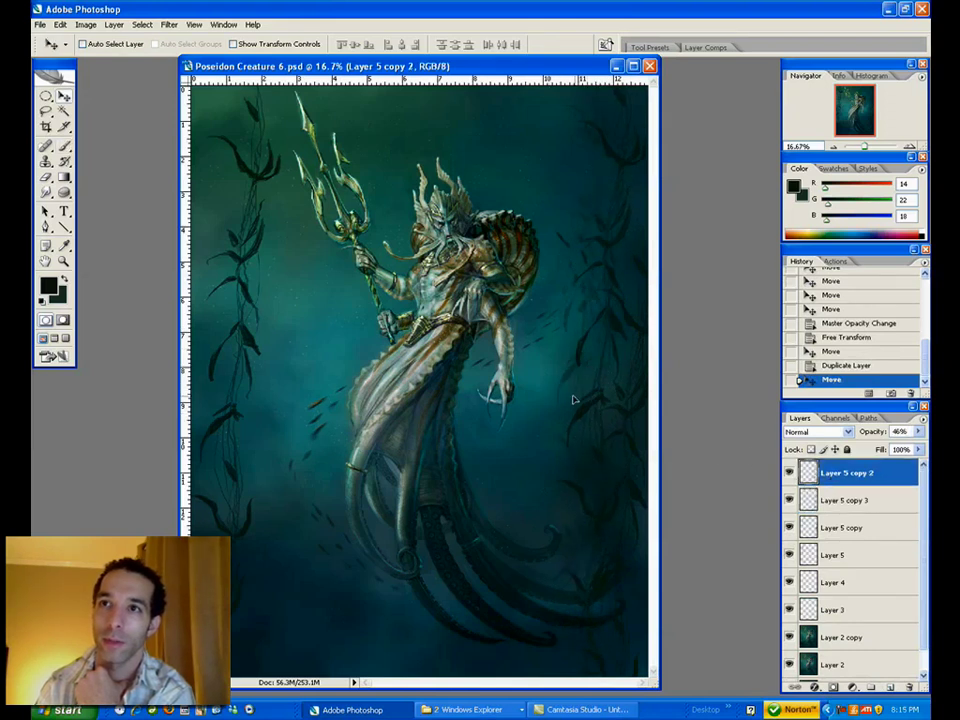
drag(551, 403, 553, 392)
key(b)
mouse_move(562, 202)
mouse_down()
mouse_move(577, 189)
mouse_move(575, 212)
mouse_move(608, 249)
mouse_up()
key(b)
key(v)
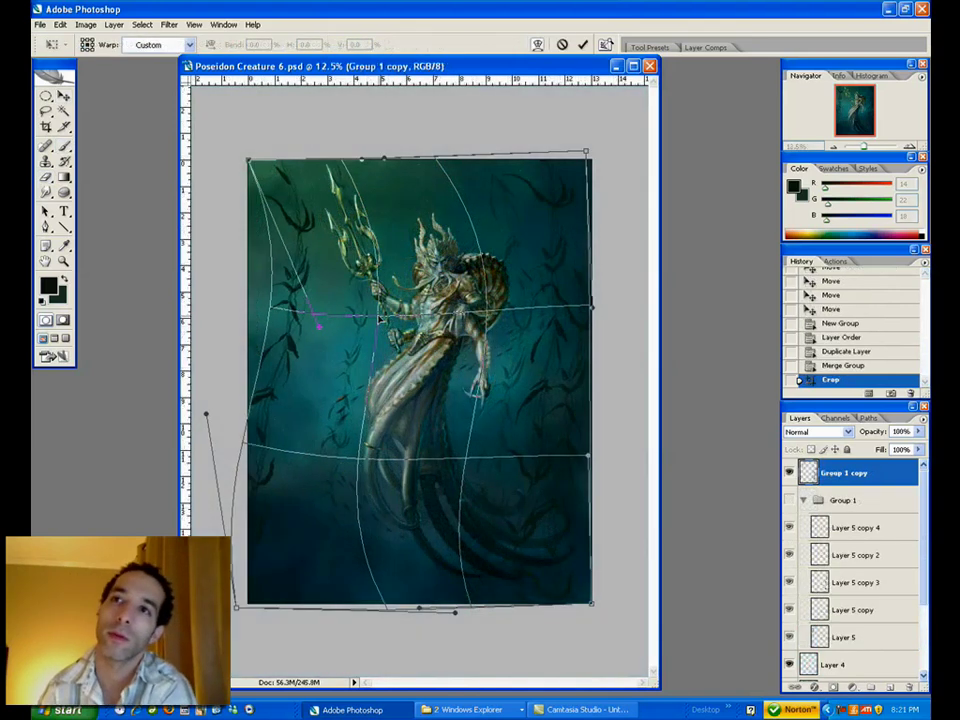
- Warp the merged seaweed on Group 1 copy by pulling its lower-right corner outward and bending the inner mesh lines
drag(587, 455, 566, 463)
drag(591, 604, 637, 607)
drag(482, 607, 471, 607)
drag(451, 464, 444, 459)
drag(476, 334, 490, 316)
drag(437, 160, 426, 161)
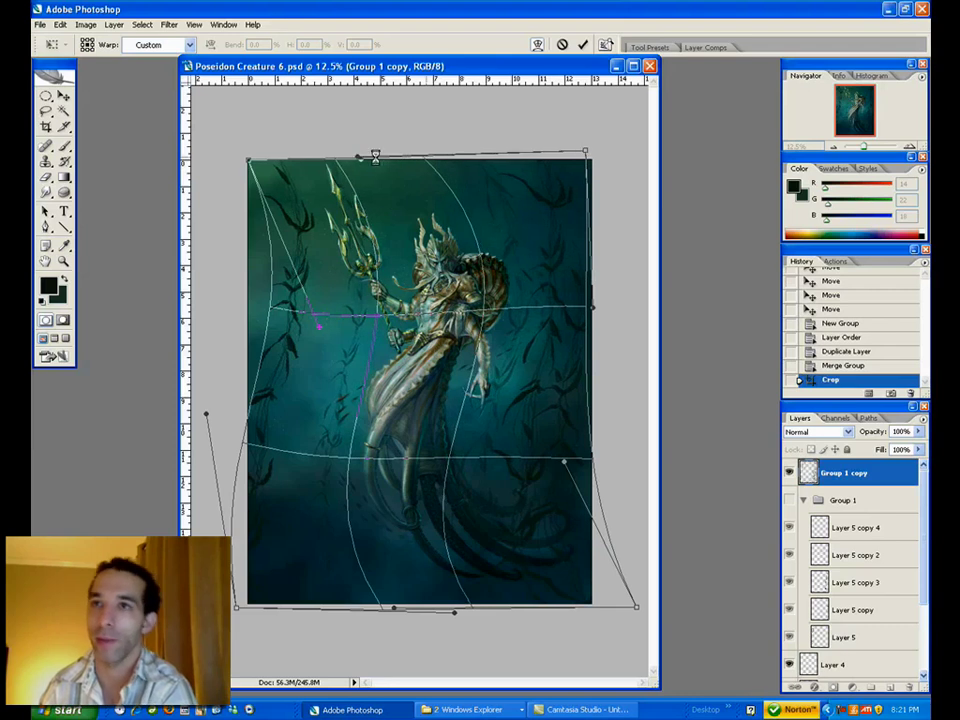
- Stretch the upper edge and upper-left corner of the Group 1 copy warp mesh beyond the canvas
drag(339, 160, 351, 161)
drag(249, 161, 240, 163)
drag(350, 161, 363, 157)
drag(241, 165, 236, 157)
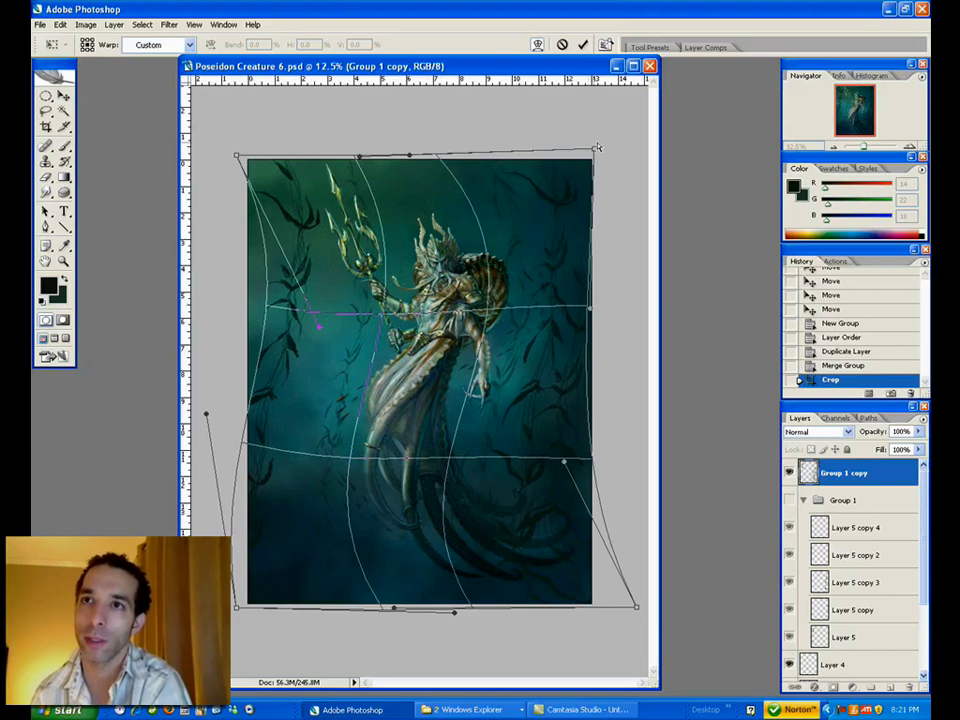
- Switch to the Eraser on Group 1 copy and enlarge its tip
key(c)
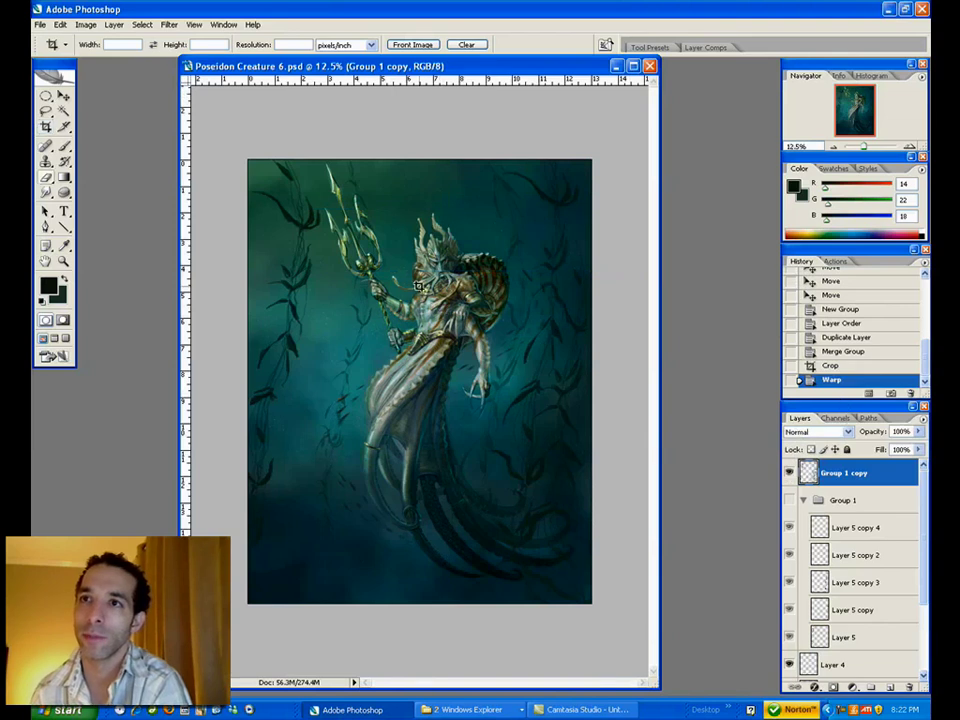
key(e)
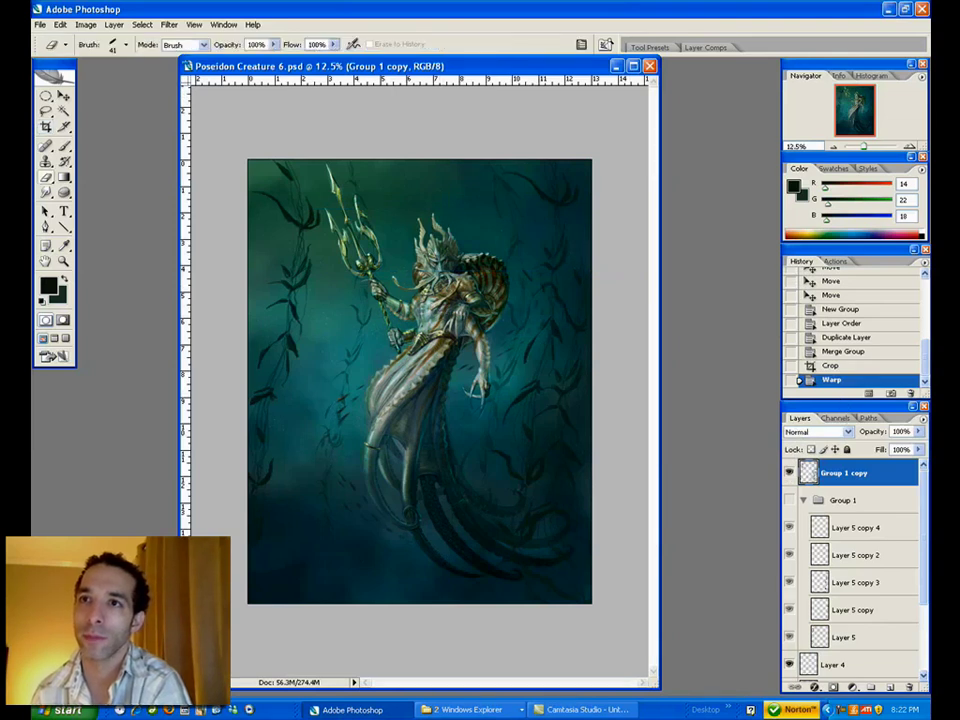
key(bracketright)
key(bracketright)
key(bracketright)
key(bracketright)
key(bracketright)
key(bracketright)
key(bracketright)
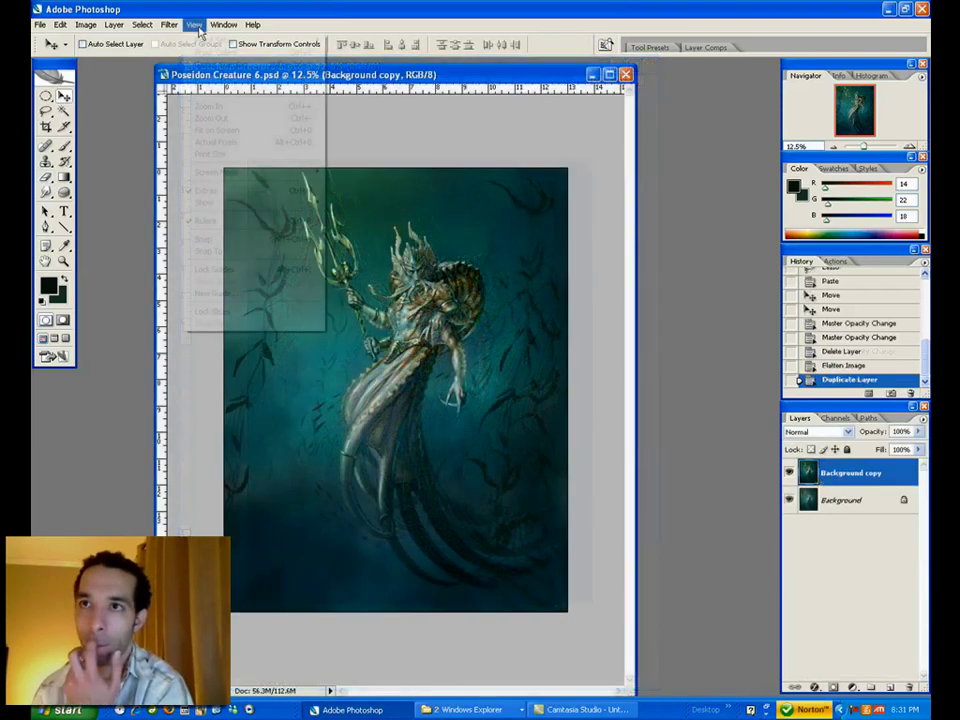
- Apply a Gaussian Blur with a radius of about 16 pixels to the Background copy layer
click(170, 24)
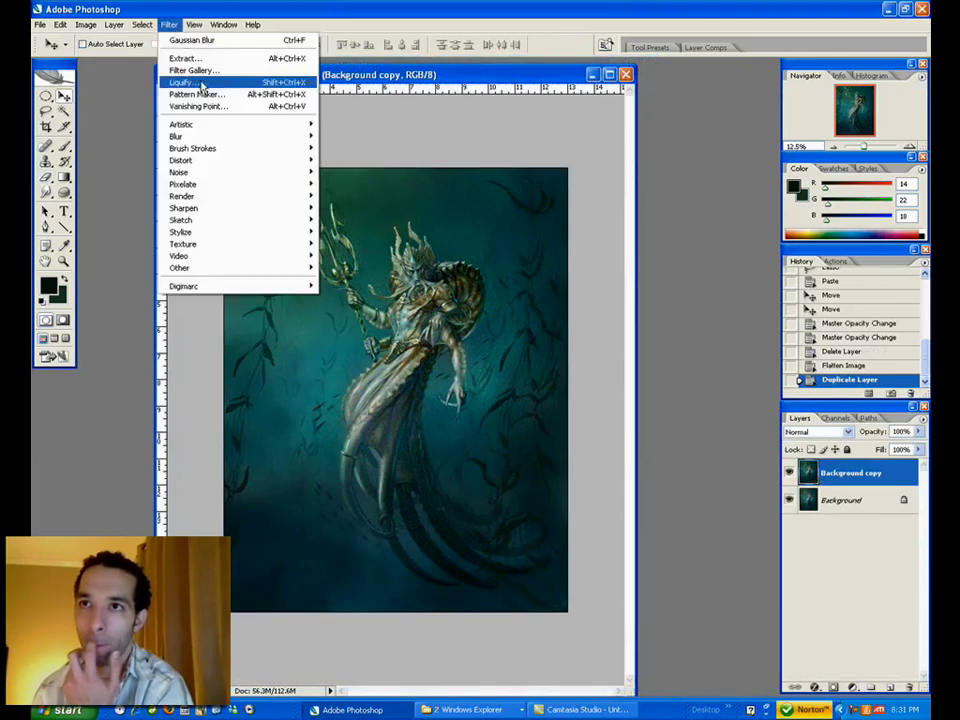
mouse_move(190, 133)
click(355, 183)
mouse_move(562, 665)
mouse_down()
mouse_move(593, 665)
mouse_move(573, 664)
mouse_up()
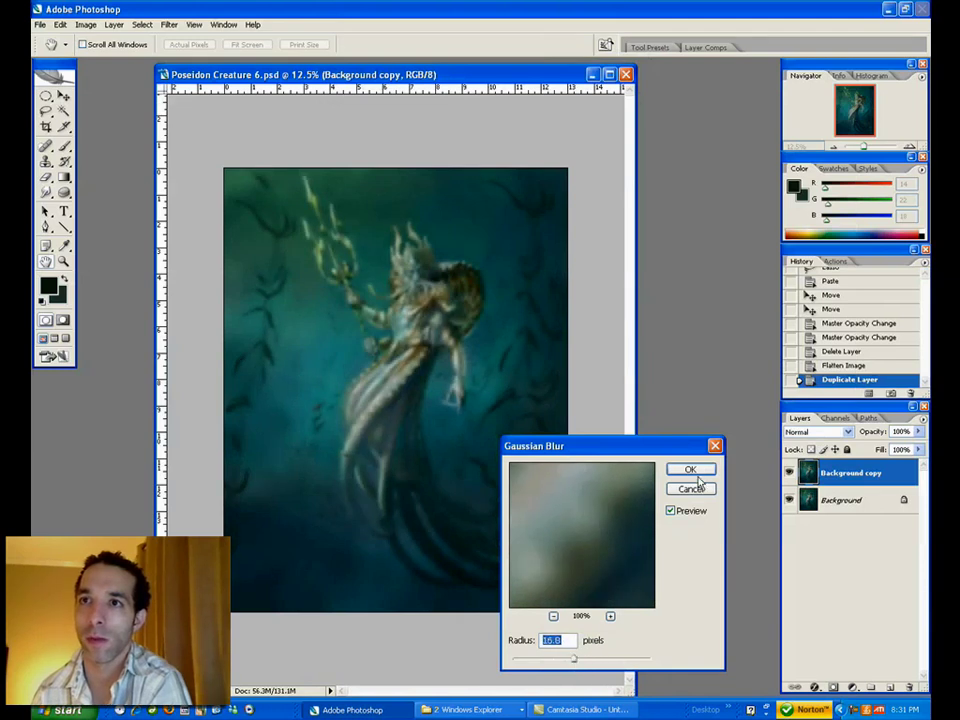
click(700, 490)
key(v)
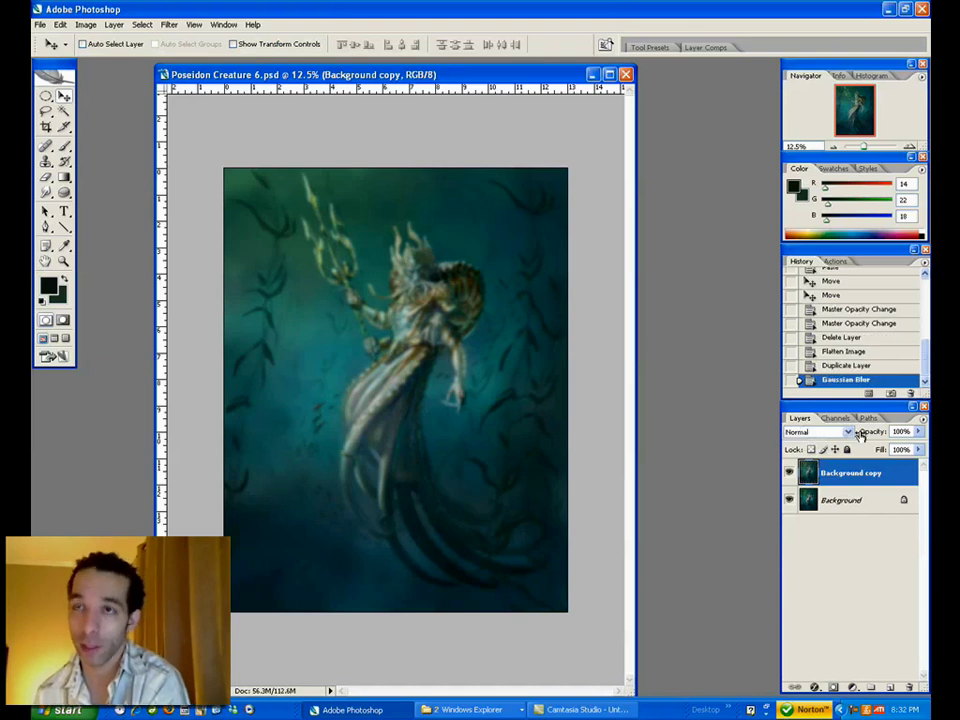
- Set the Background copy layer's blending mode to Lighten and its opacity to 96%
click(847, 432)
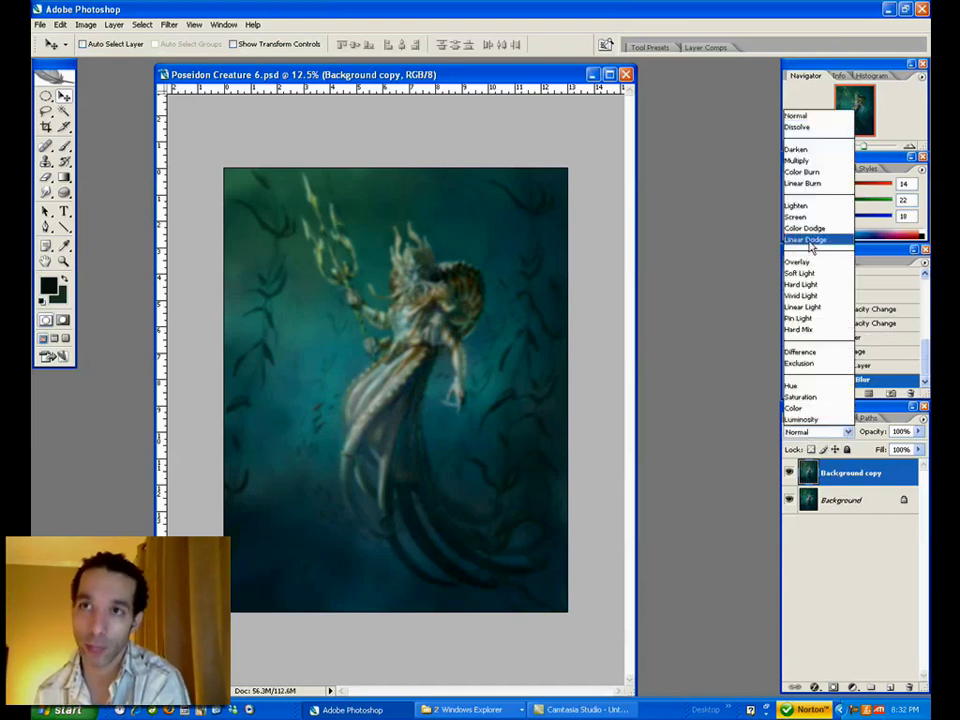
click(797, 205)
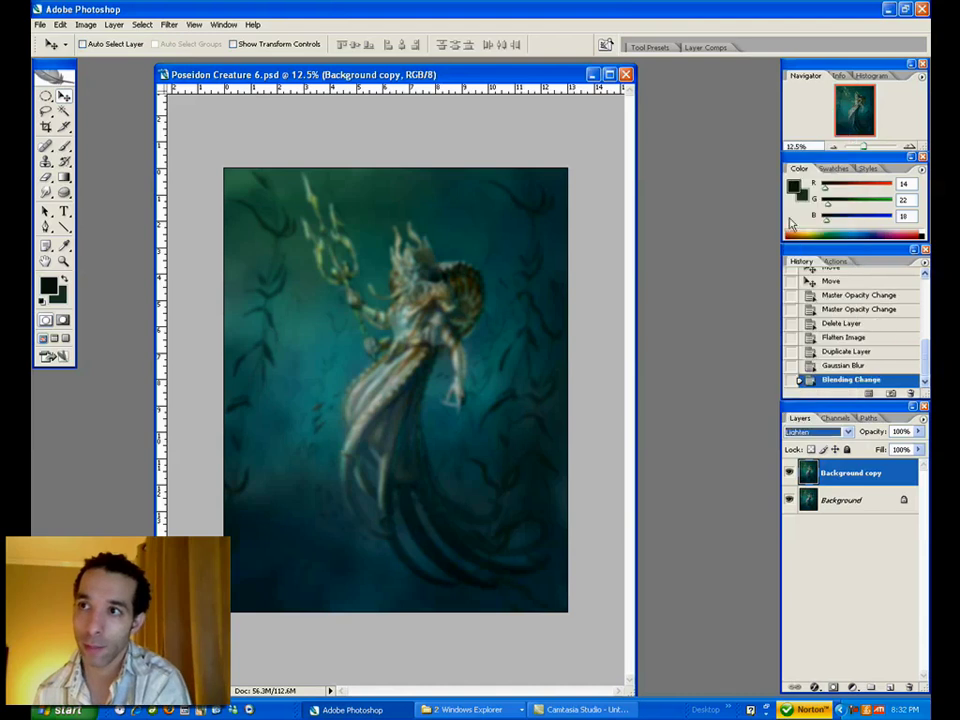
click(918, 432)
mouse_move(920, 449)
mouse_down()
mouse_move(879, 453)
mouse_move(919, 455)
mouse_up()
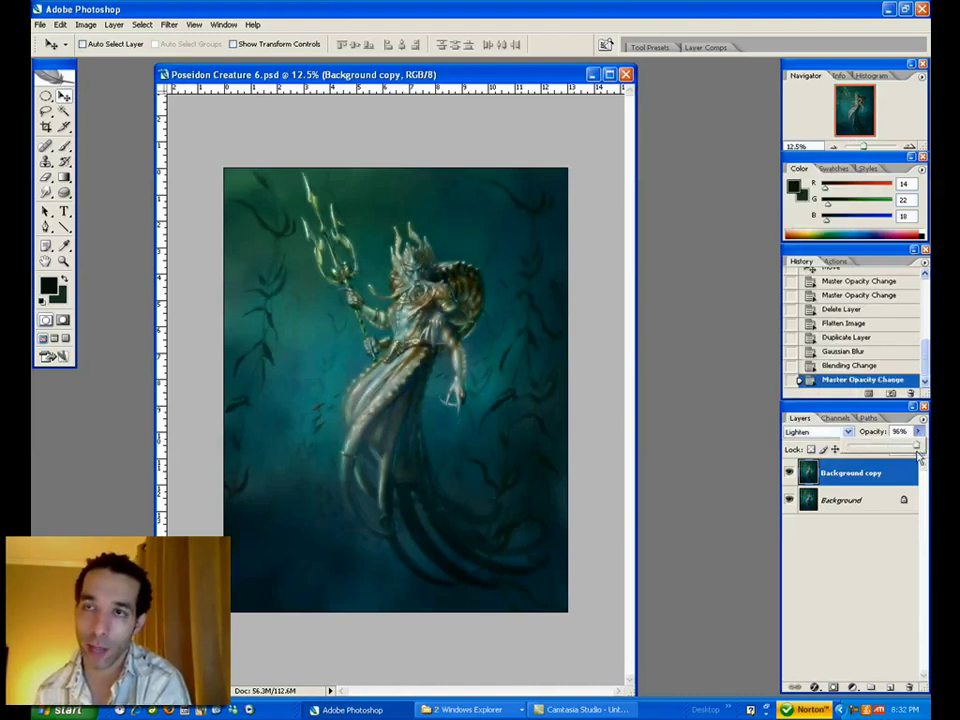
- Add a layer mask to Background copy and ready the Brush for painting on it
click(828, 687)
click(64, 262)
click(429, 411)
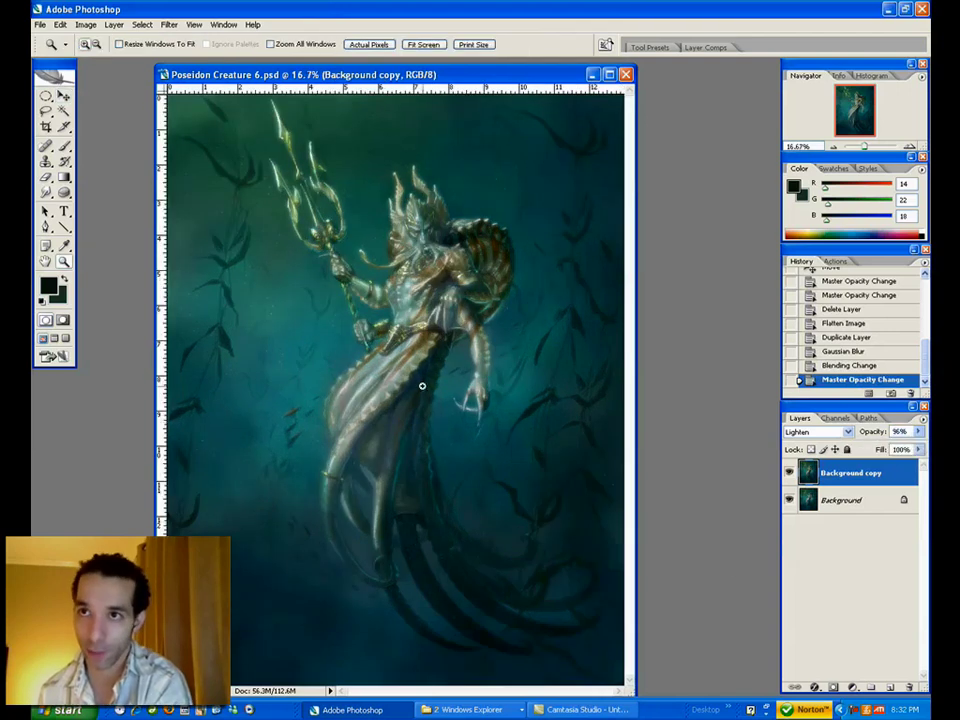
key(b)
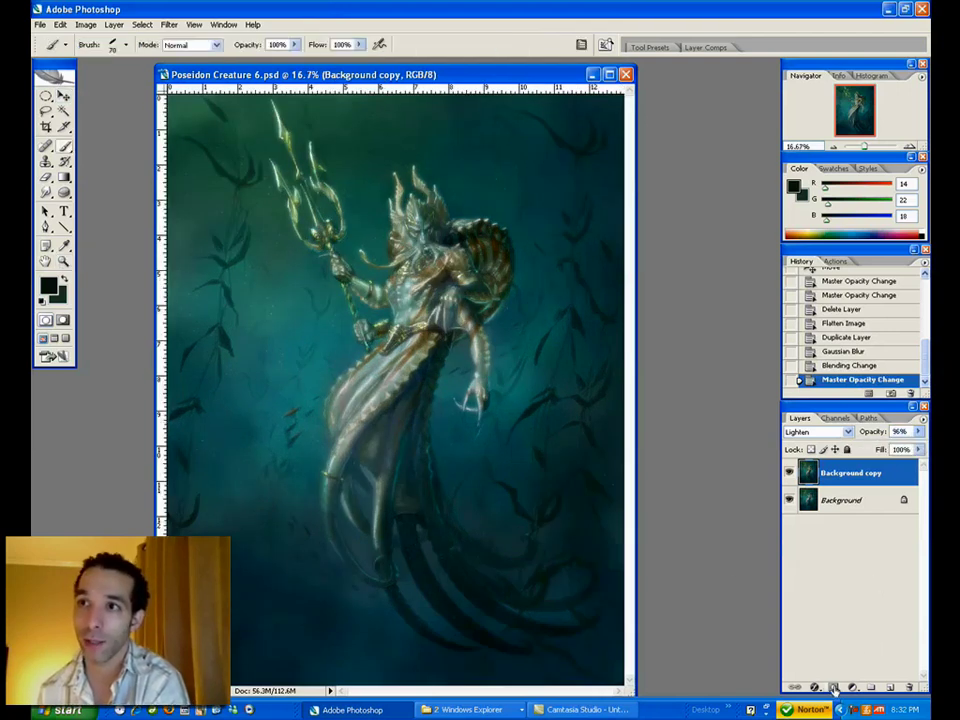
click(814, 687)
- Paint black on the mask with an enlarged brush over the face, shield, chest and trident arm to restore sharp detail
key(bracketright)
key(bracketright)
key(bracketright)
key(bracketright)
key(bracketright)
key(bracketright)
key(bracketright)
mouse_move(425, 222)
mouse_down()
mouse_move(432, 214)
mouse_move(423, 238)
mouse_move(462, 238)
mouse_up()
drag(467, 299, 470, 276)
mouse_move(450, 245)
mouse_down()
mouse_move(404, 296)
mouse_move(470, 296)
mouse_up()
mouse_move(418, 335)
mouse_down()
mouse_move(385, 293)
mouse_move(345, 270)
mouse_up()
- Mask the blur off the belt with a smaller brush and off the upper skirt with a larger one
key(bracketleft)
key(bracketleft)
mouse_move(362, 332)
mouse_down()
mouse_move(372, 324)
mouse_move(423, 365)
mouse_move(404, 350)
mouse_up()
key(bracketright)
key(bracketright)
key(bracketright)
mouse_move(356, 392)
mouse_down()
mouse_move(386, 426)
mouse_move(377, 447)
mouse_move(404, 407)
mouse_up()
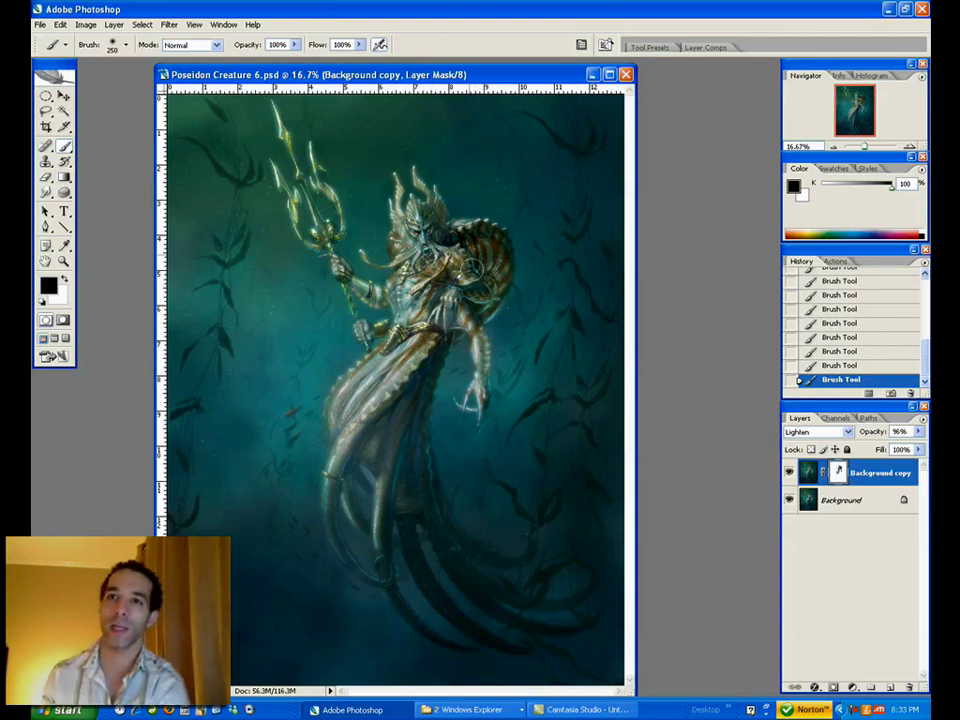
- Paint black on the Background copy mask over the trident's prongs to sharpen them
key(x)
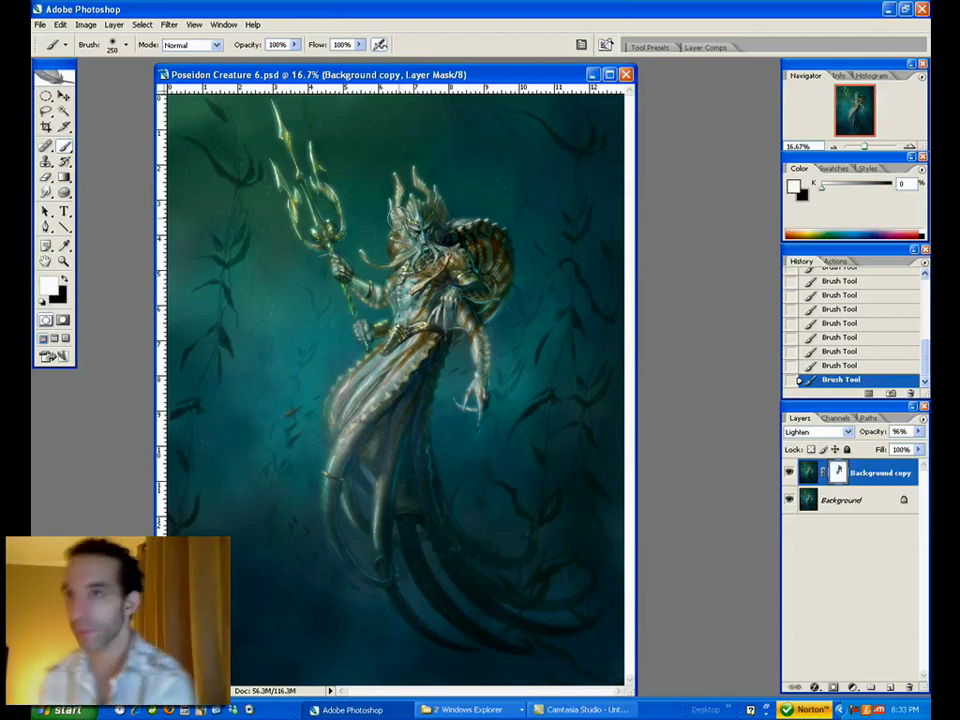
key(x)
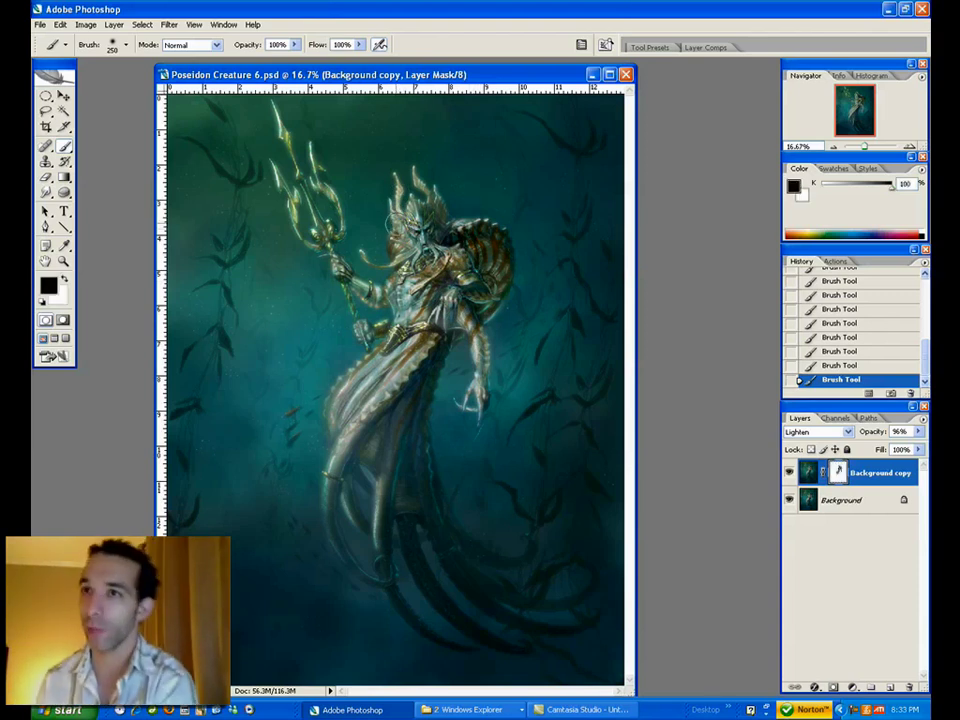
mouse_move(300, 166)
mouse_down()
mouse_move(326, 154)
mouse_move(339, 209)
mouse_up()
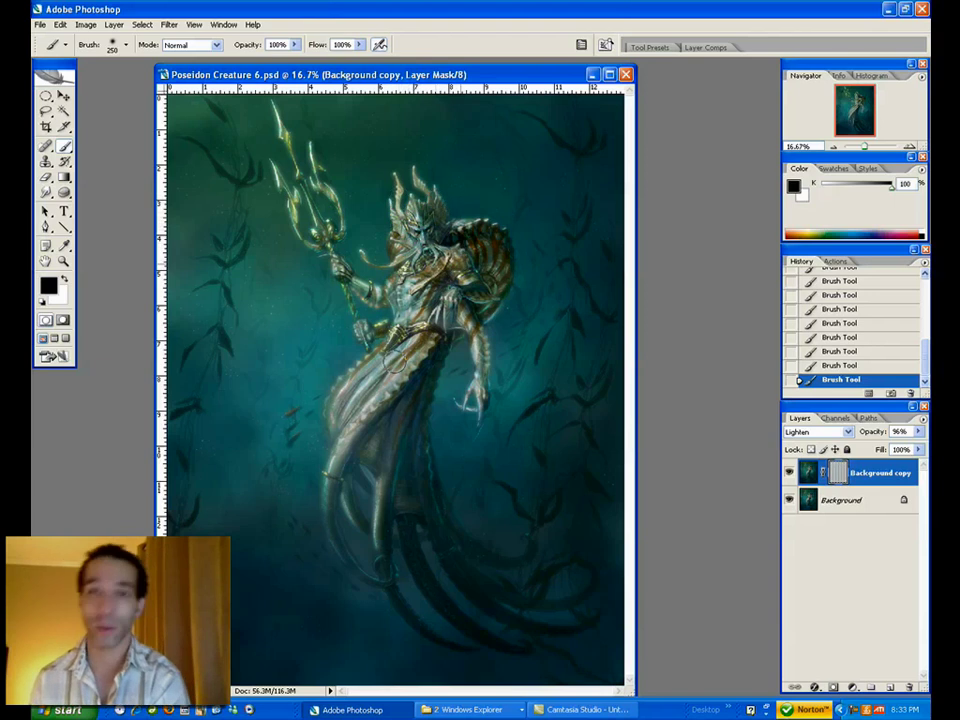
key(x)
key(x)
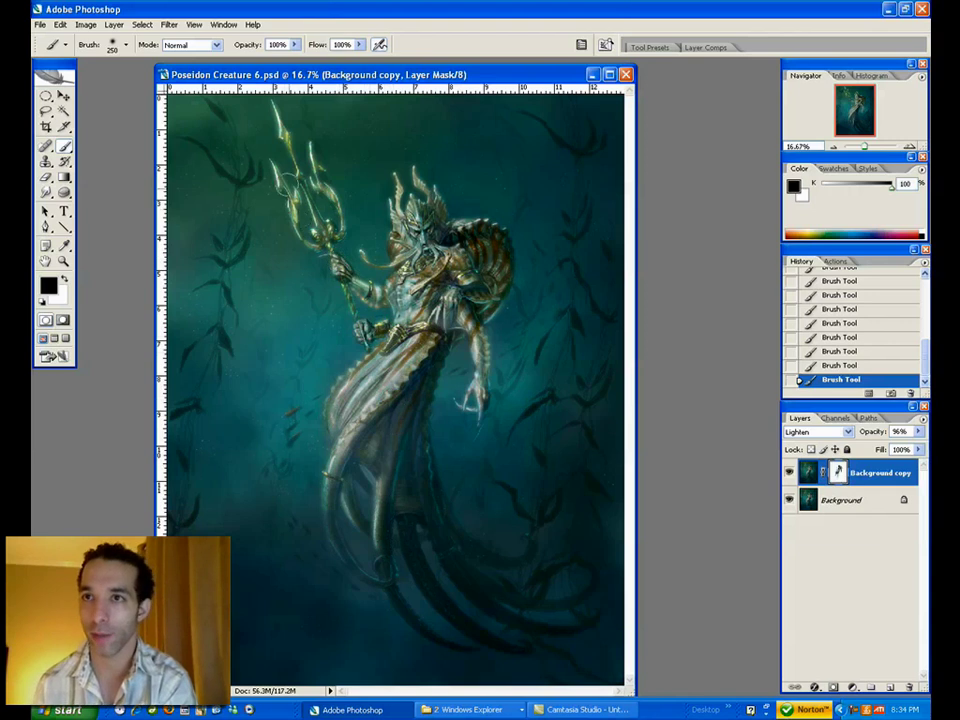
mouse_move(332, 205)
mouse_down()
mouse_move(323, 239)
mouse_move(297, 235)
mouse_up()
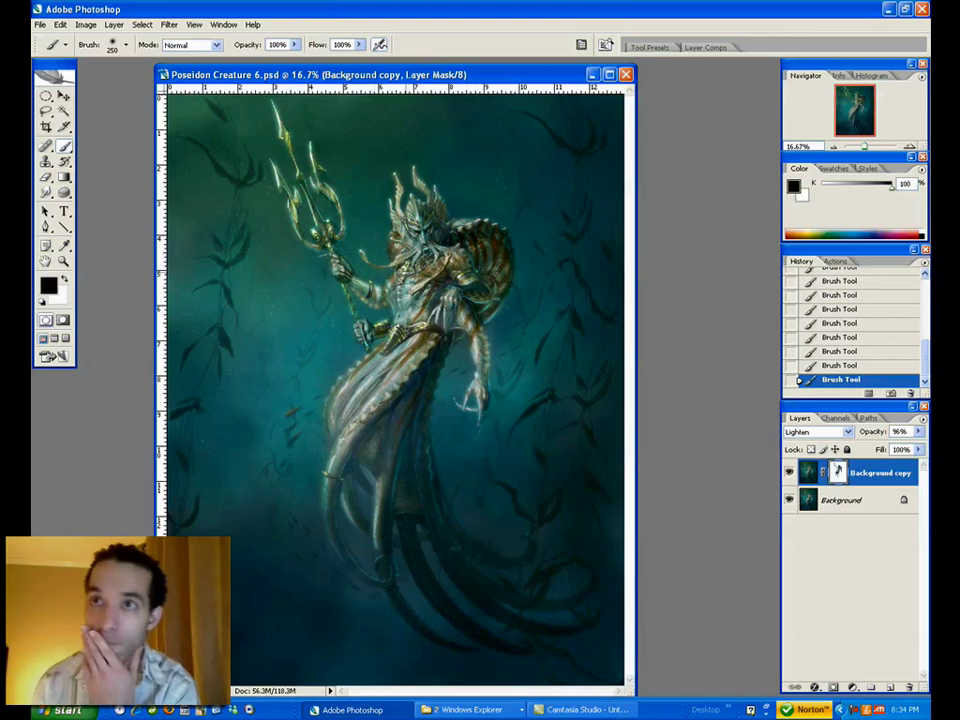
- Refine the Background copy mask around the face, shield and trident by alternating between white and black paint
key(x)
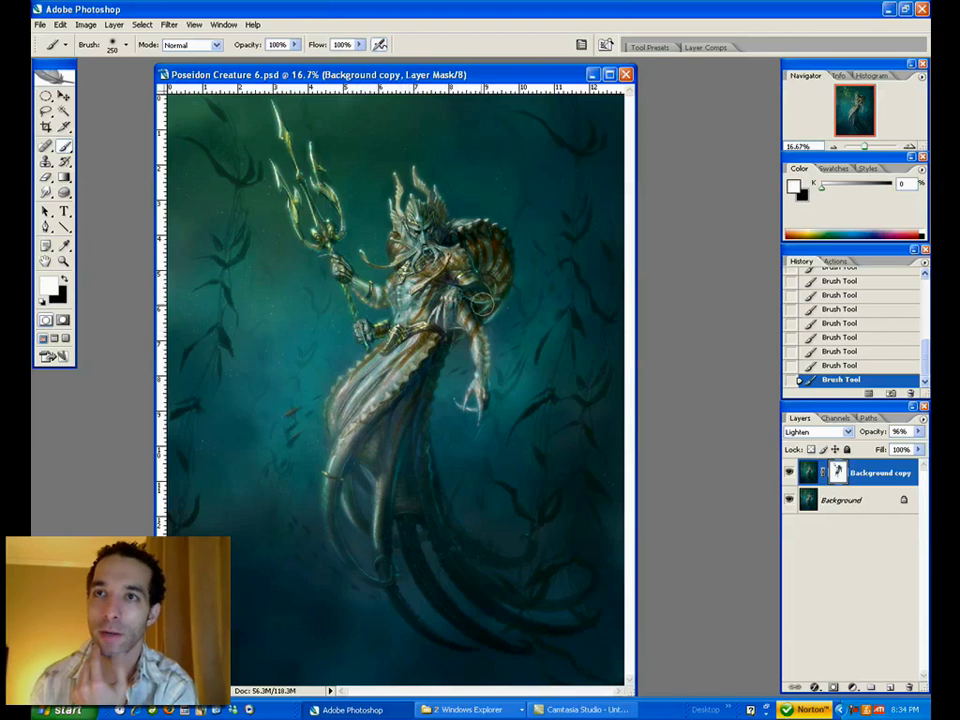
key(x)
key(x)
key(x)
key(x)
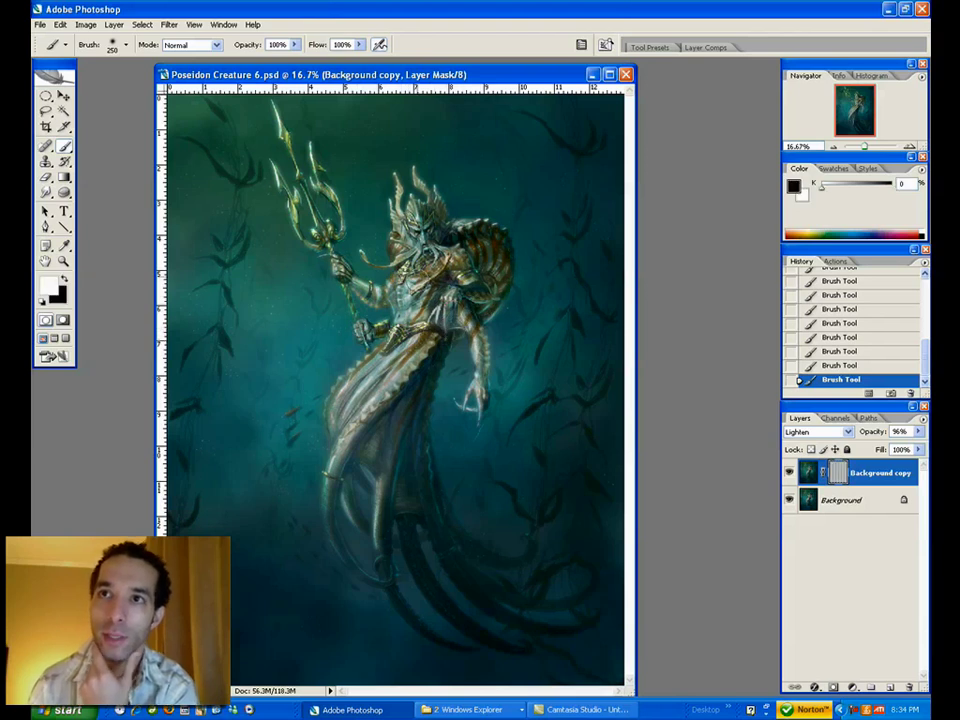
key(x)
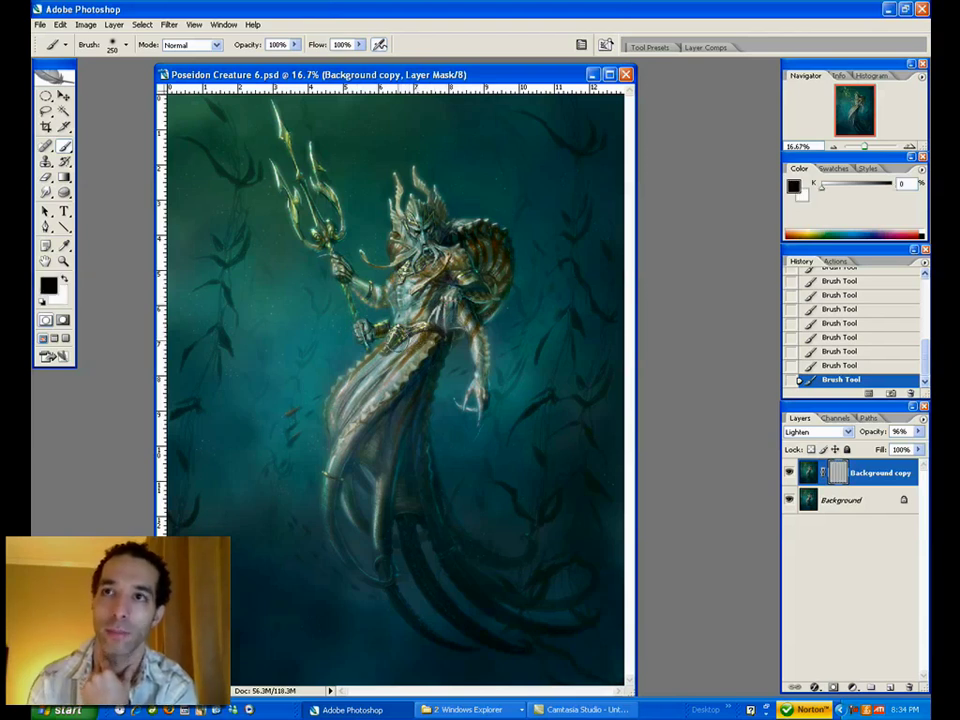
key(x)
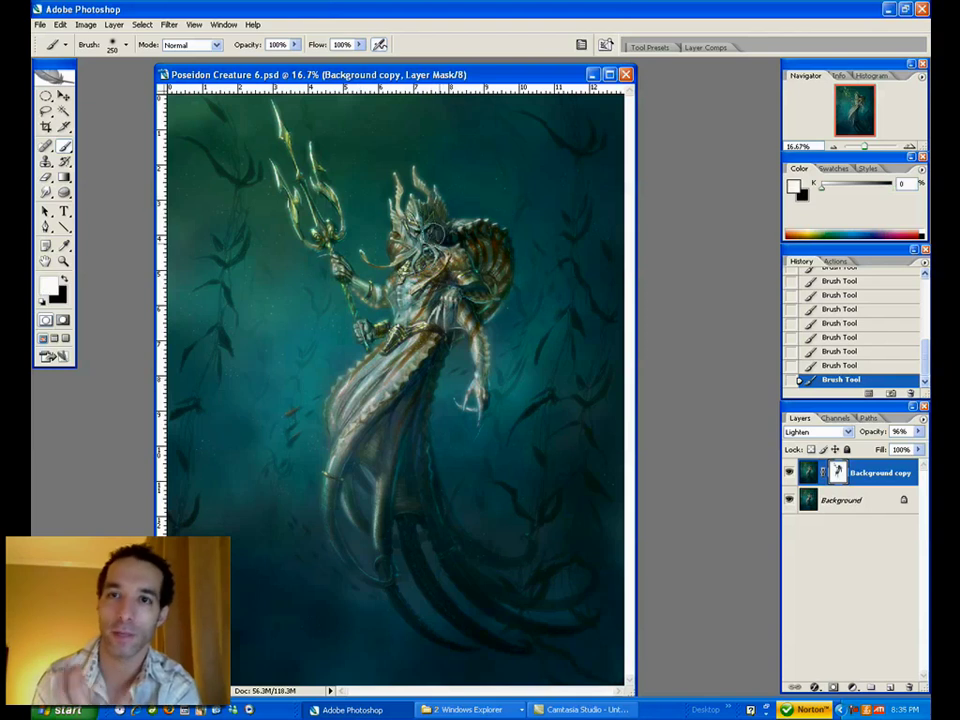
key(x)
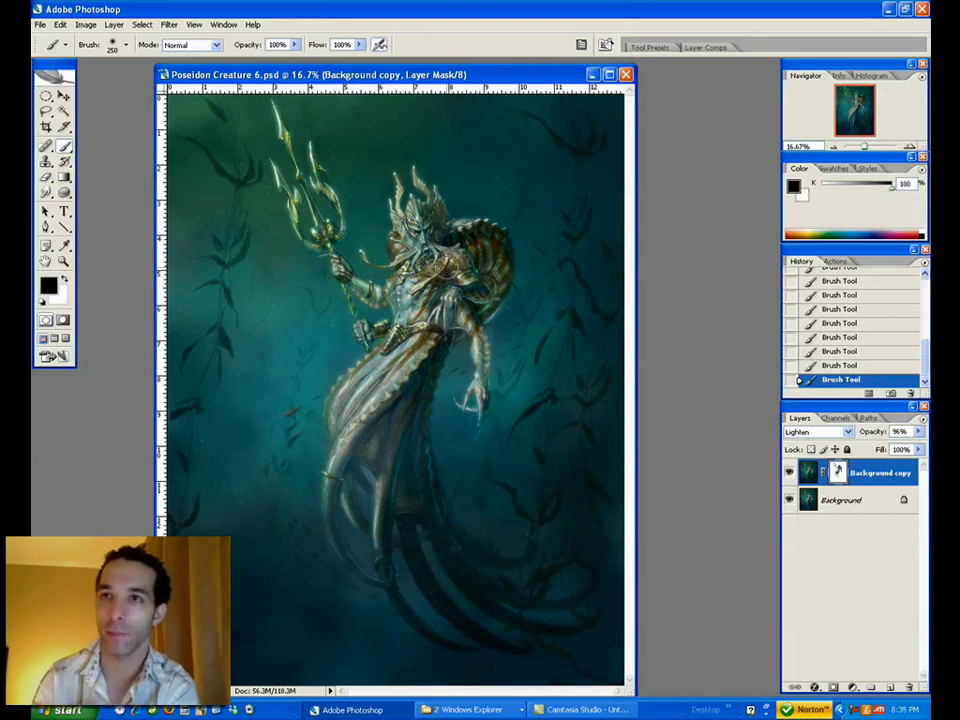
key(x)
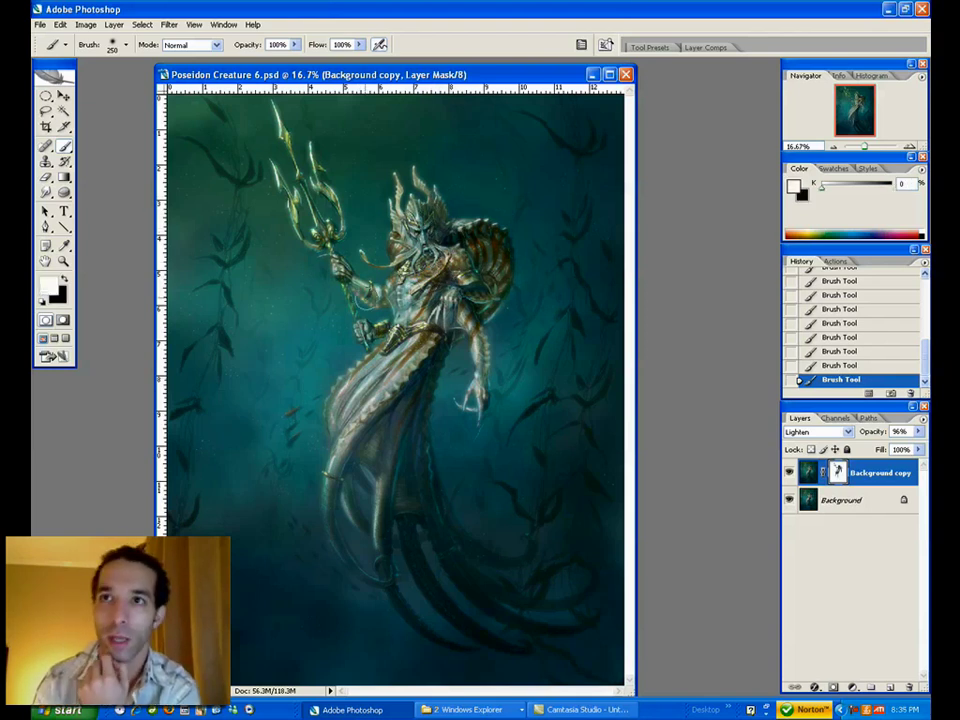
key(x)
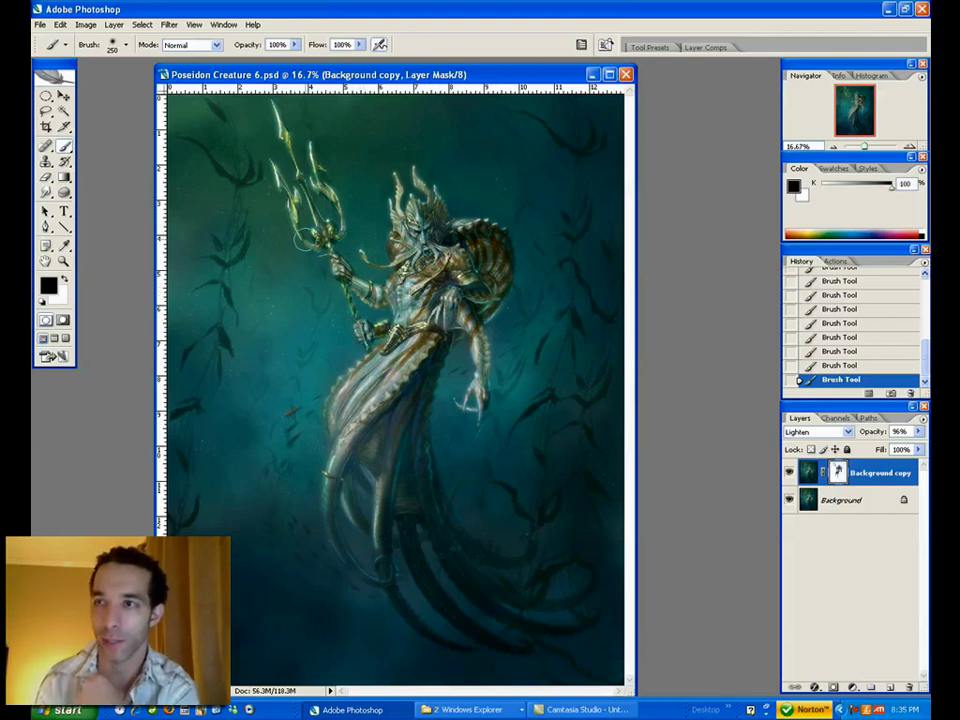
- Touch up the Background copy mask with black at the base of the trident's prongs and white over the shield
drag(317, 235, 345, 205)
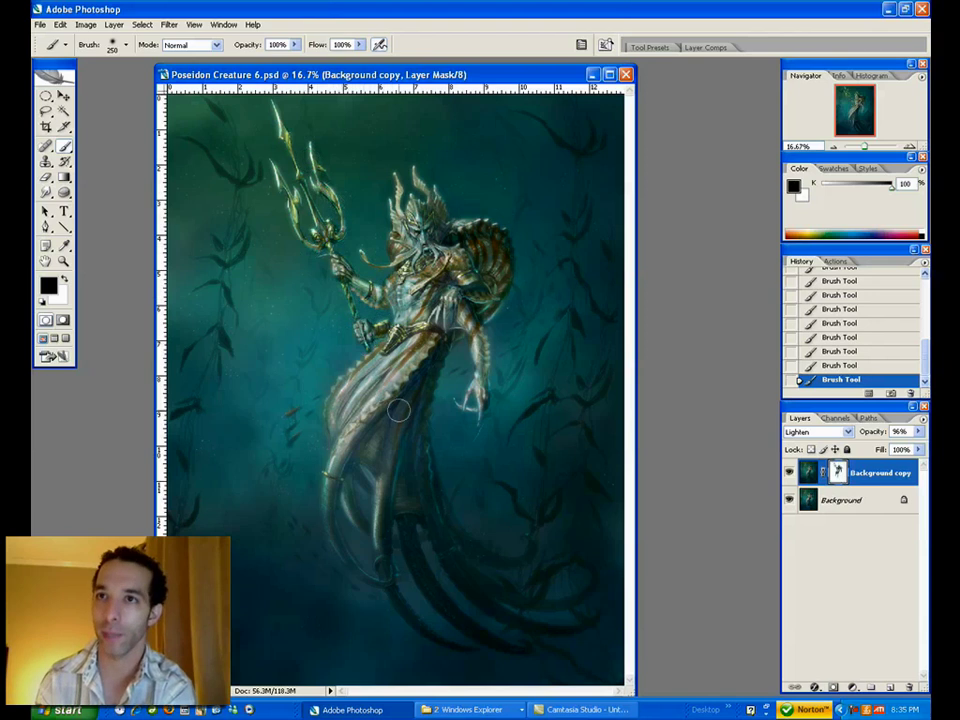
key(x)
mouse_move(499, 255)
mouse_down()
mouse_move(507, 317)
mouse_move(502, 280)
mouse_up()
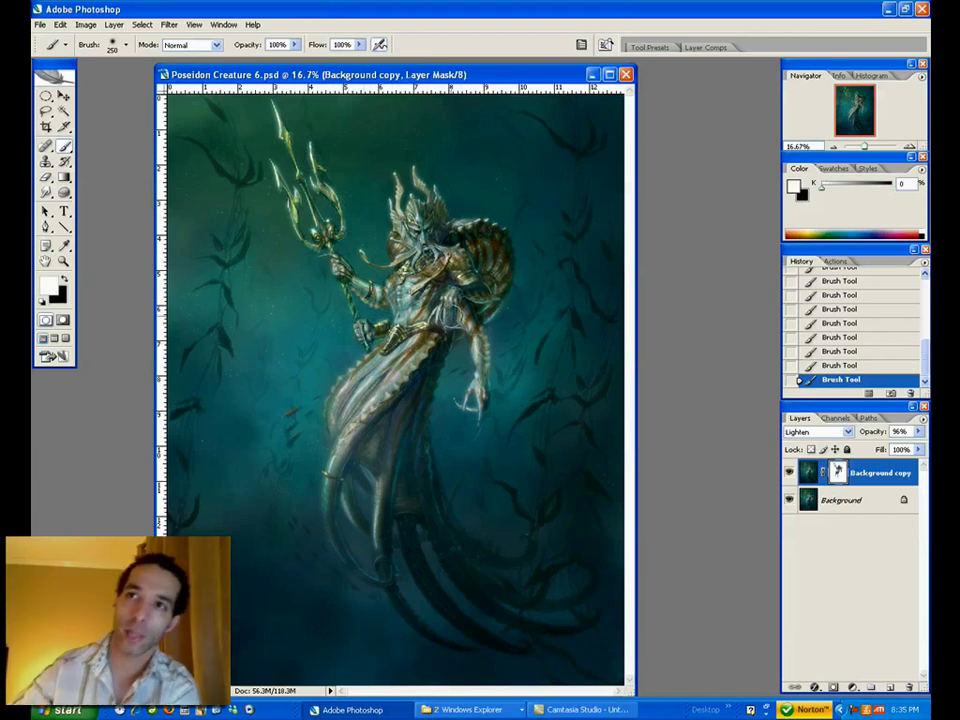
key(x)
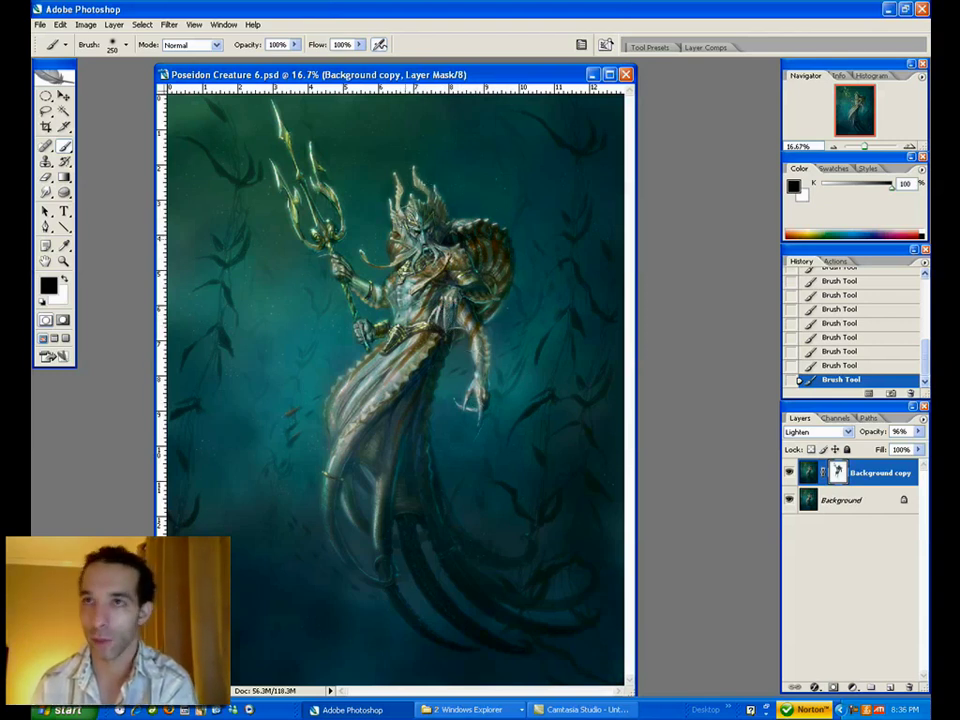
key(x)
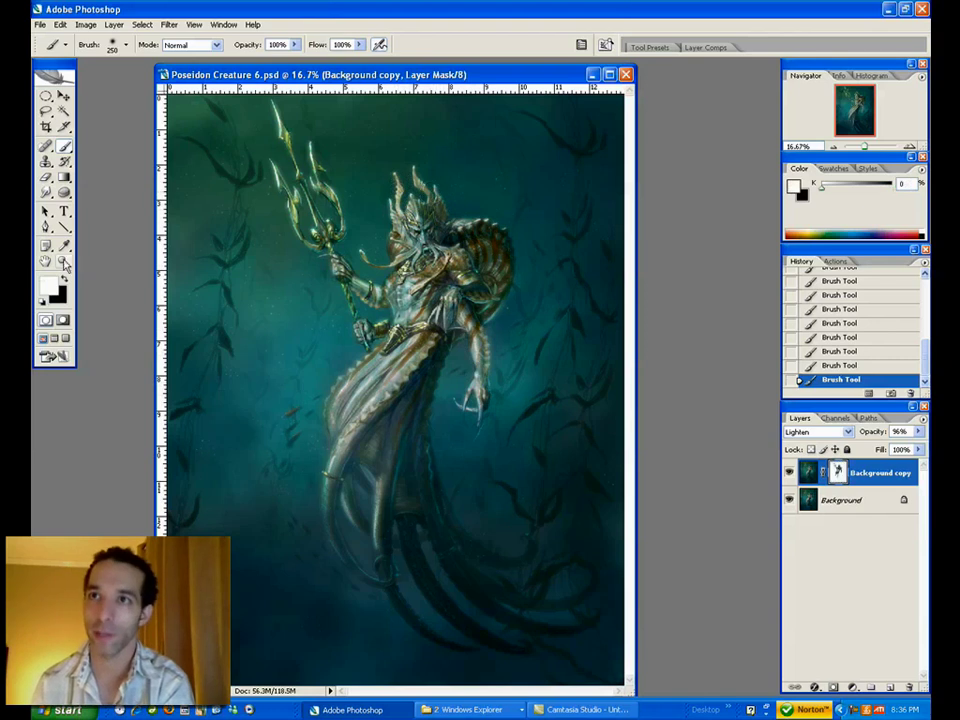
click(63, 261)
alt+click(421, 423)
alt+click(419, 392)
click(405, 379)
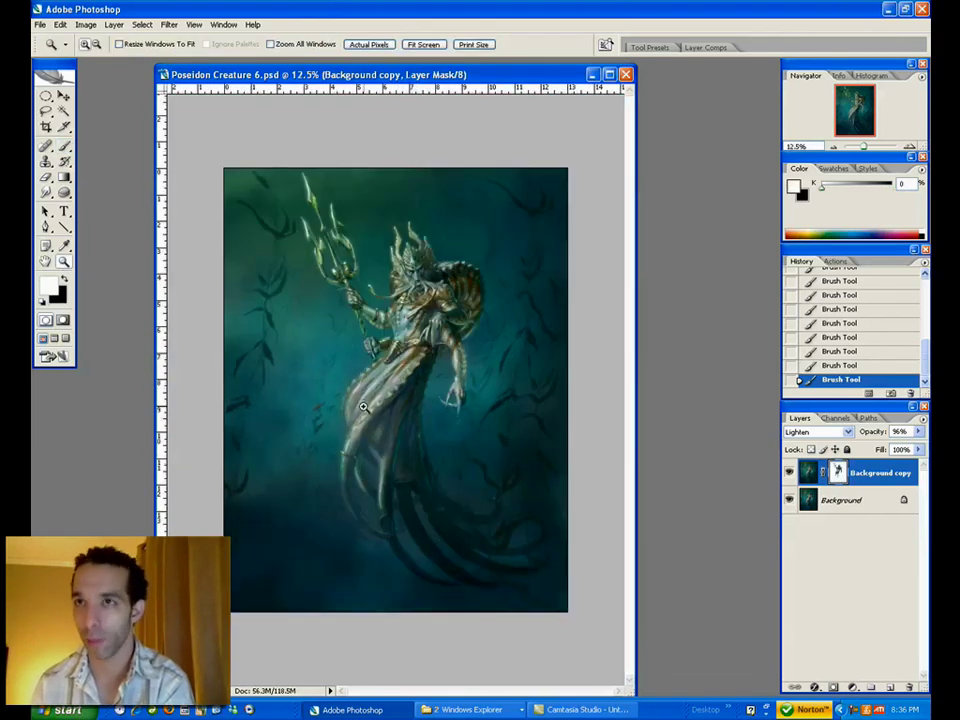
key(b)
key(x)
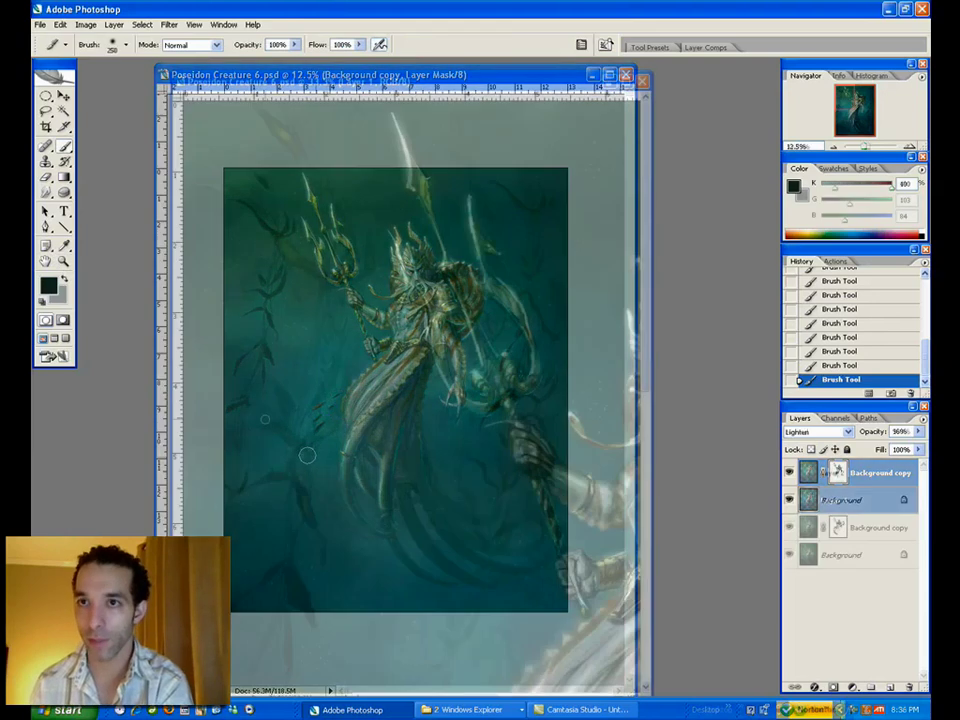
- Paint the middle leaves of the left seaweed on Layer 1 using greens sampled from the surrounding image
mouse_move(267, 420)
mouse_down()
mouse_move(281, 409)
mouse_move(271, 383)
mouse_up()
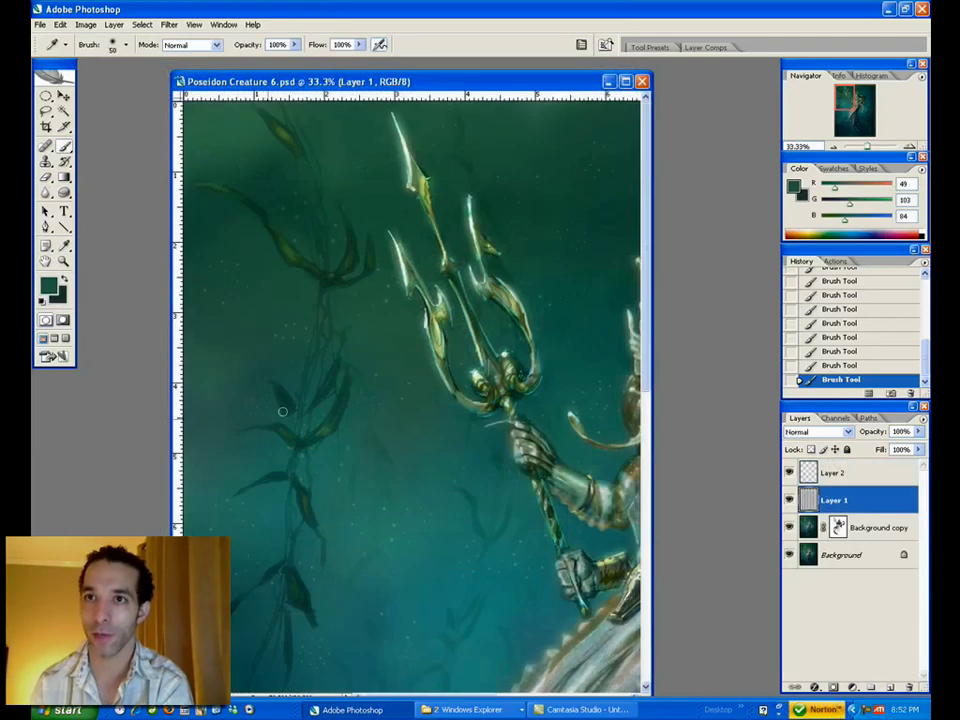
alt+click(281, 396)
alt+click(310, 575)
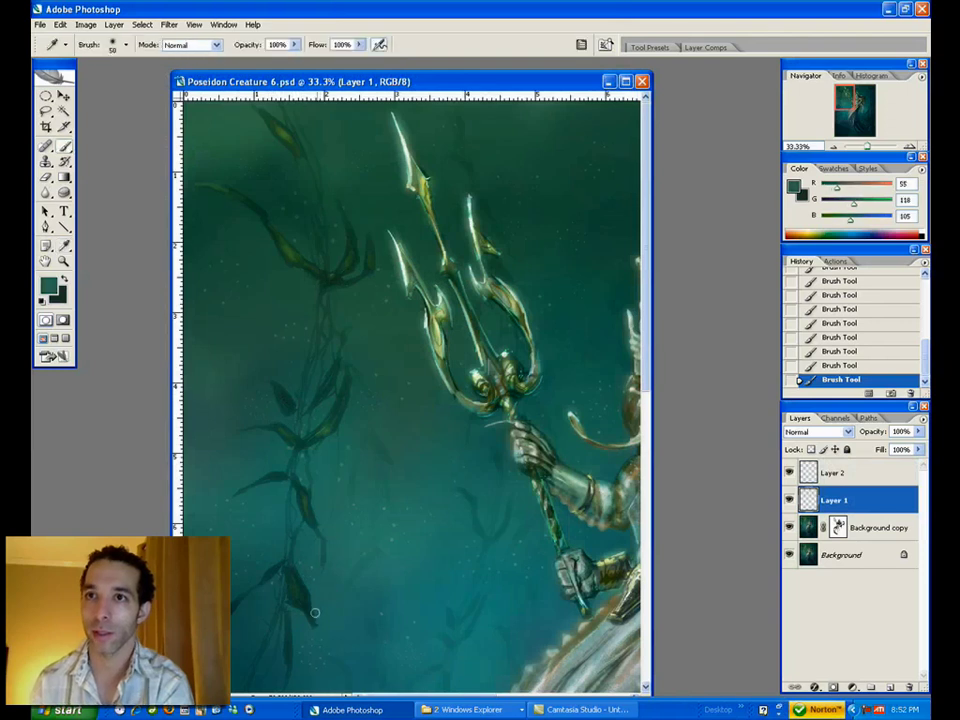
alt+click(302, 391)
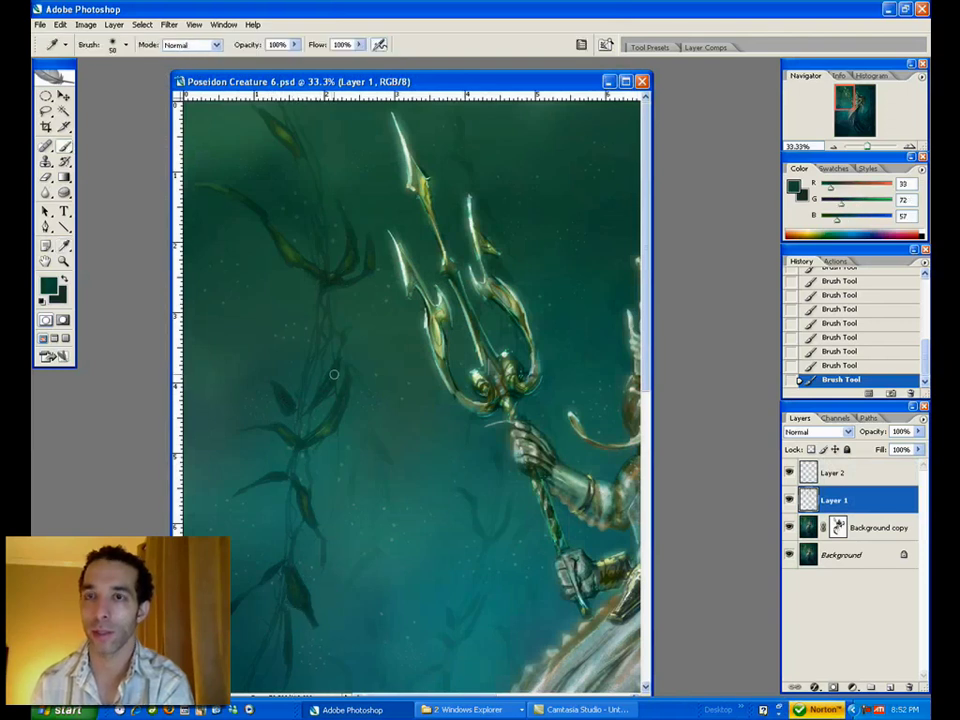
alt+click(337, 390)
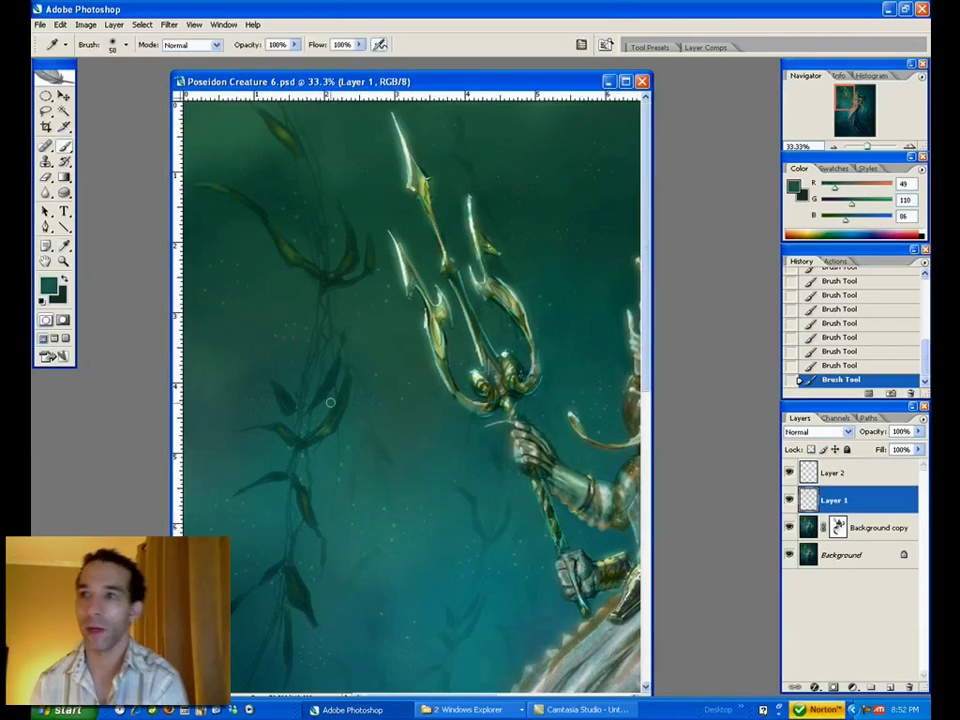
- Apply the Sponge tool to the long upper leaf of the left seaweed and paint over it with a sampled green
click(64, 193)
drag(270, 250, 284, 260)
alt+click(276, 250)
key(b)
drag(278, 250, 288, 260)
drag(280, 248, 292, 262)
- Paint around the left seaweed's upper branching joint with sampled greens on Layer 1, reducing the brush size to 40
key(z)
alt+click(330, 362)
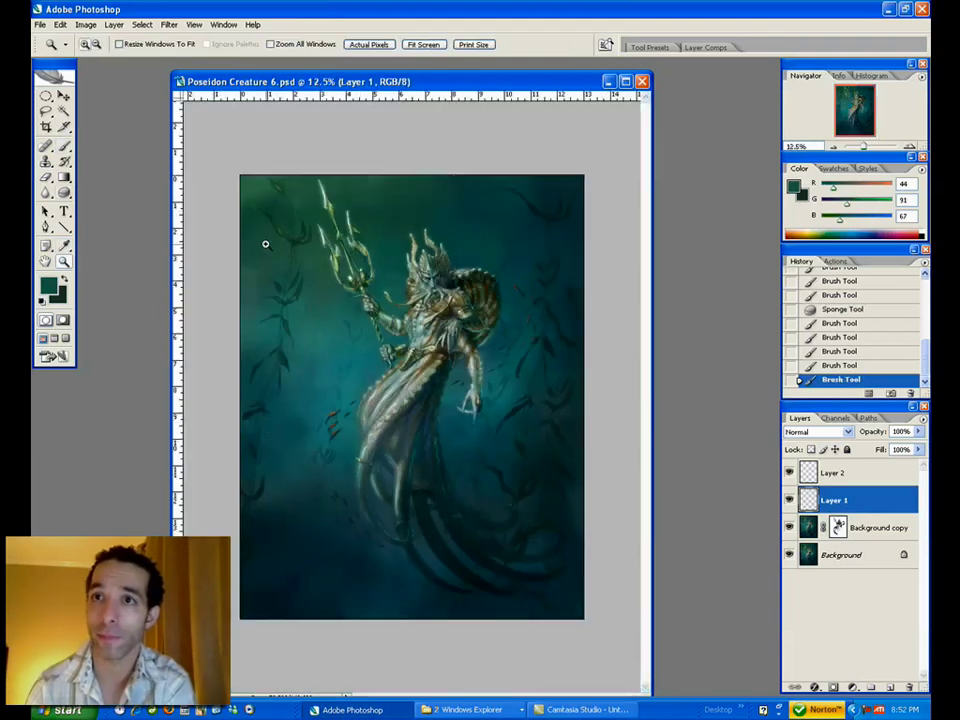
click(316, 246)
key(b)
alt+click(340, 255)
click(347, 258)
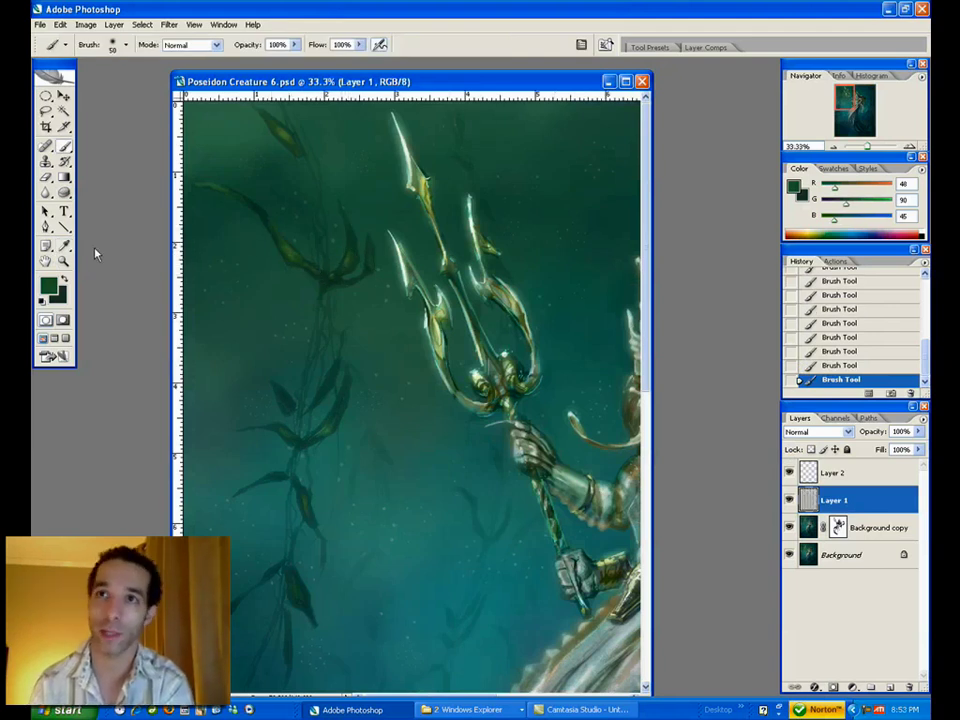
key(z)
key(o)
key(b)
alt+click(264, 209)
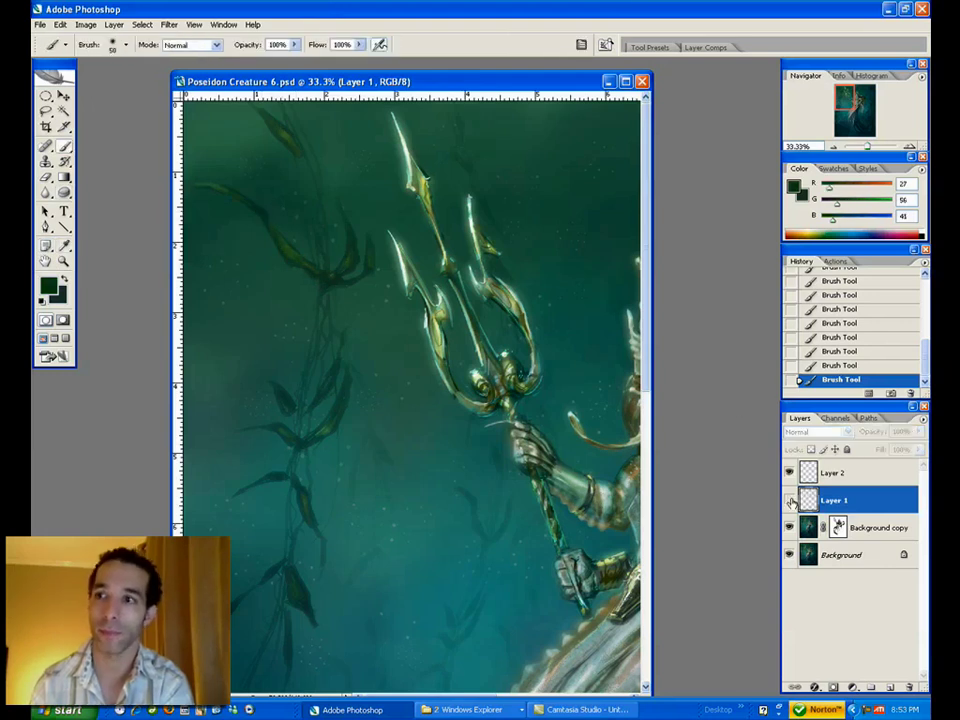
alt+click(332, 278)
key(bracketleft)
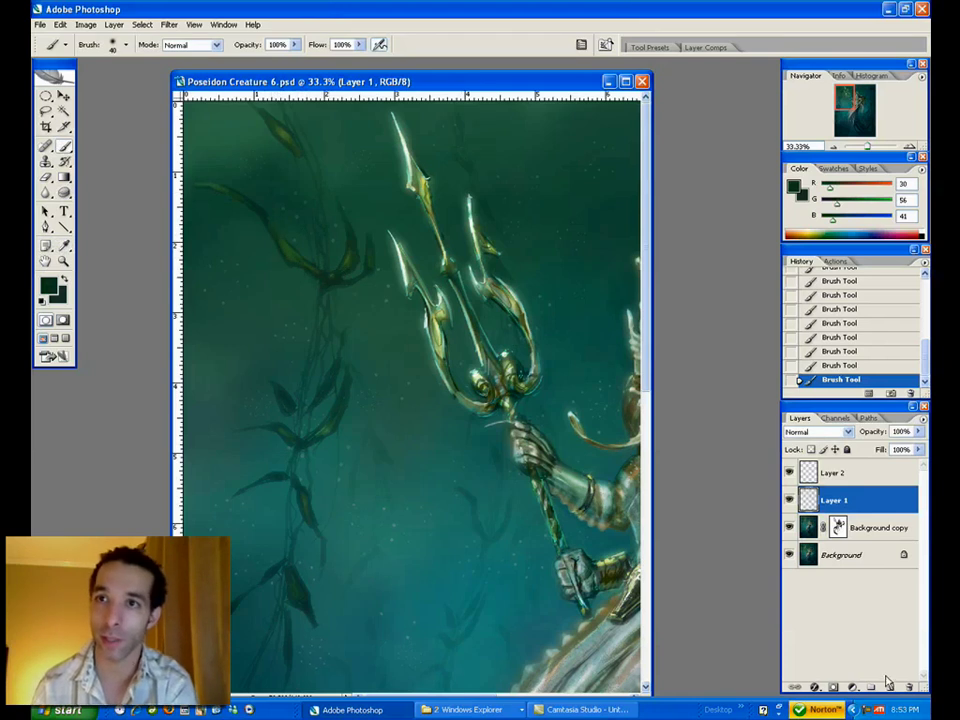
- Compare the seaweed with Layer 1 hidden and shown, and undo the last brush stroke on its upper leaf
click(790, 500)
click(790, 500)
key(alt)
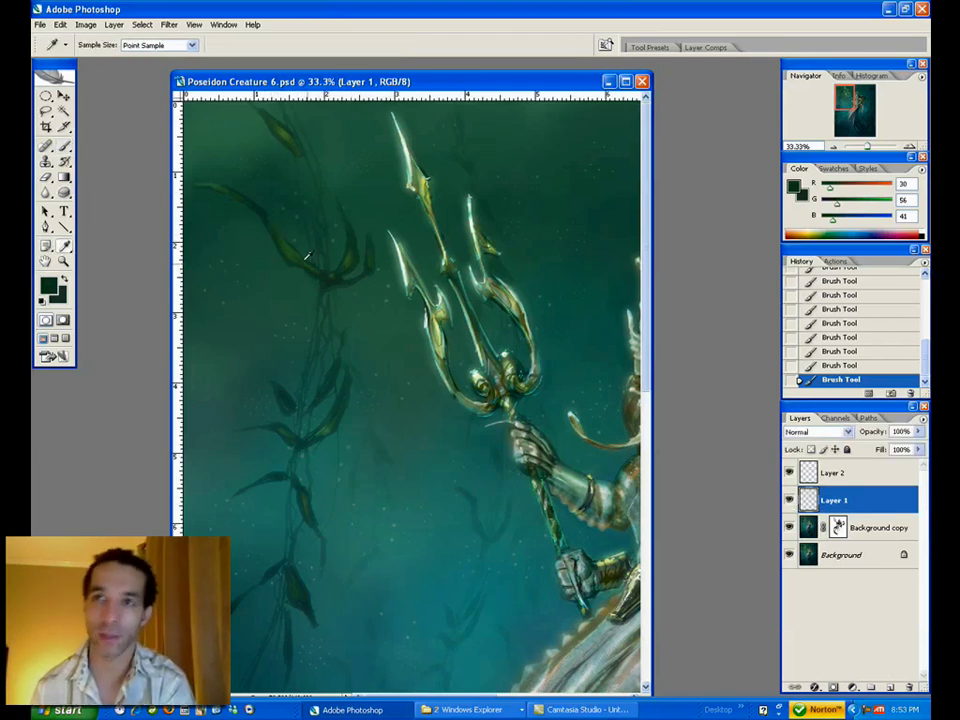
click(290, 249)
key(ctrl+z)
- Add a new layer above Layer 2 and paint dark green and sampled leaf green on the left seaweed's upper branching leaves
click(869, 482)
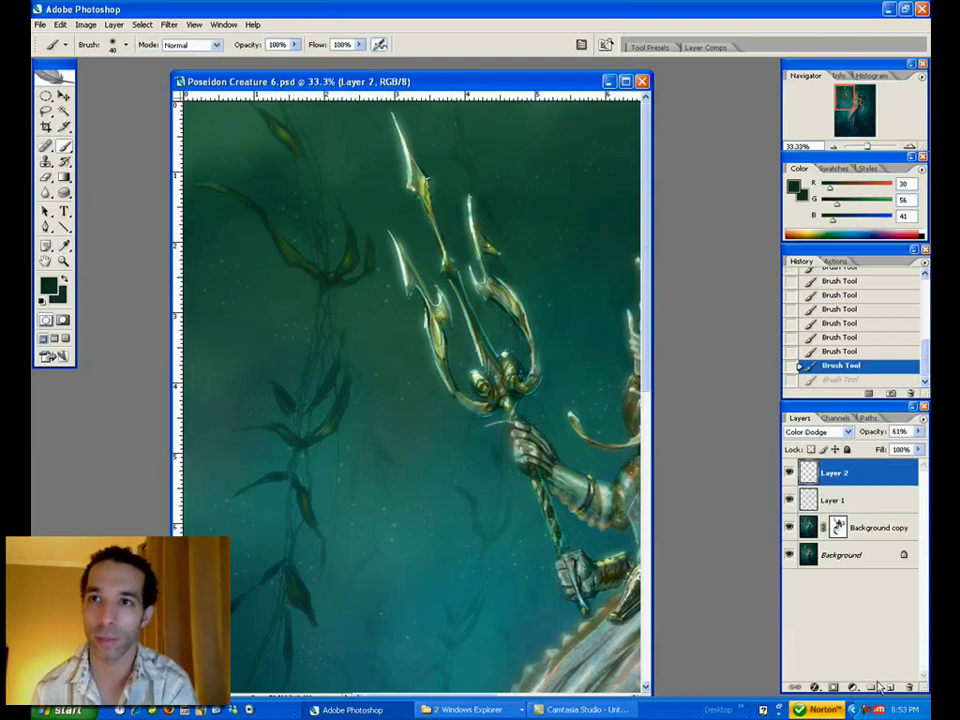
click(873, 687)
drag(301, 260, 349, 265)
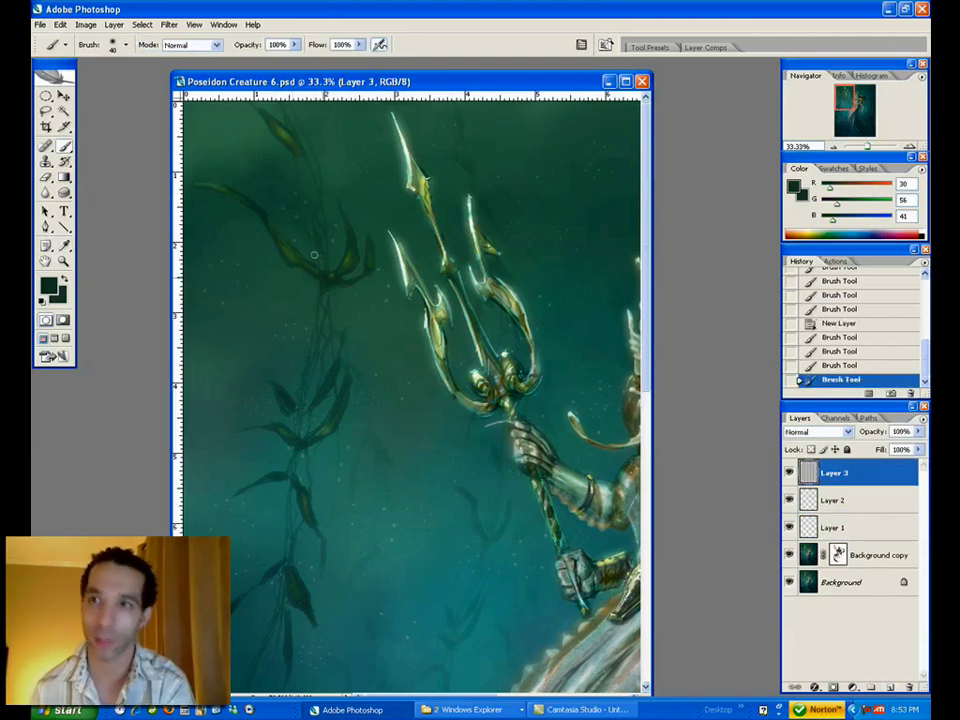
alt+click(285, 130)
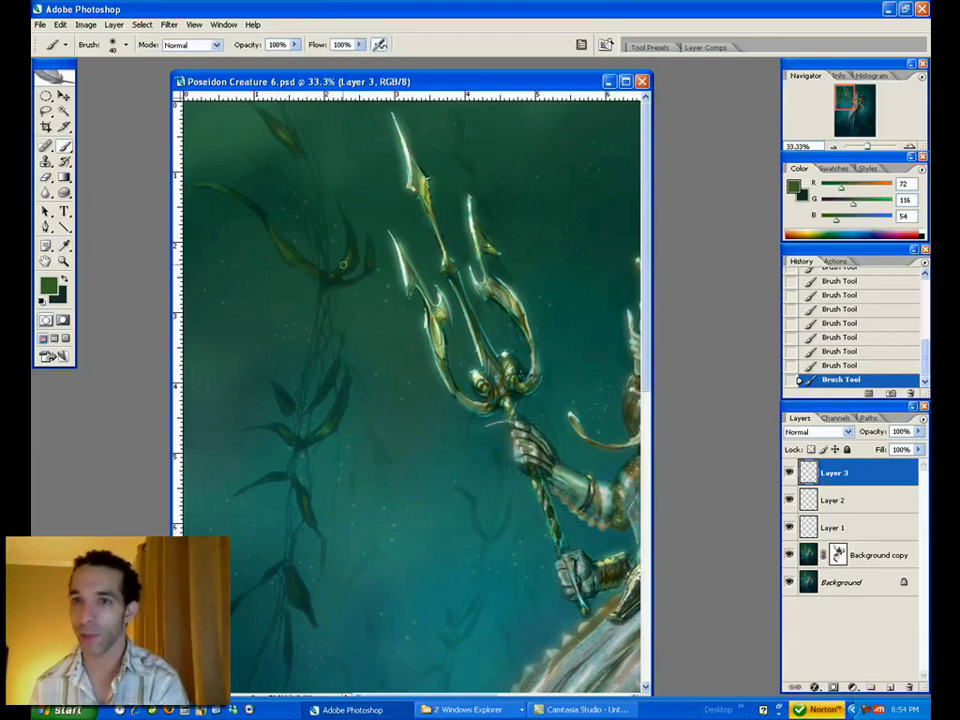
drag(350, 271, 347, 266)
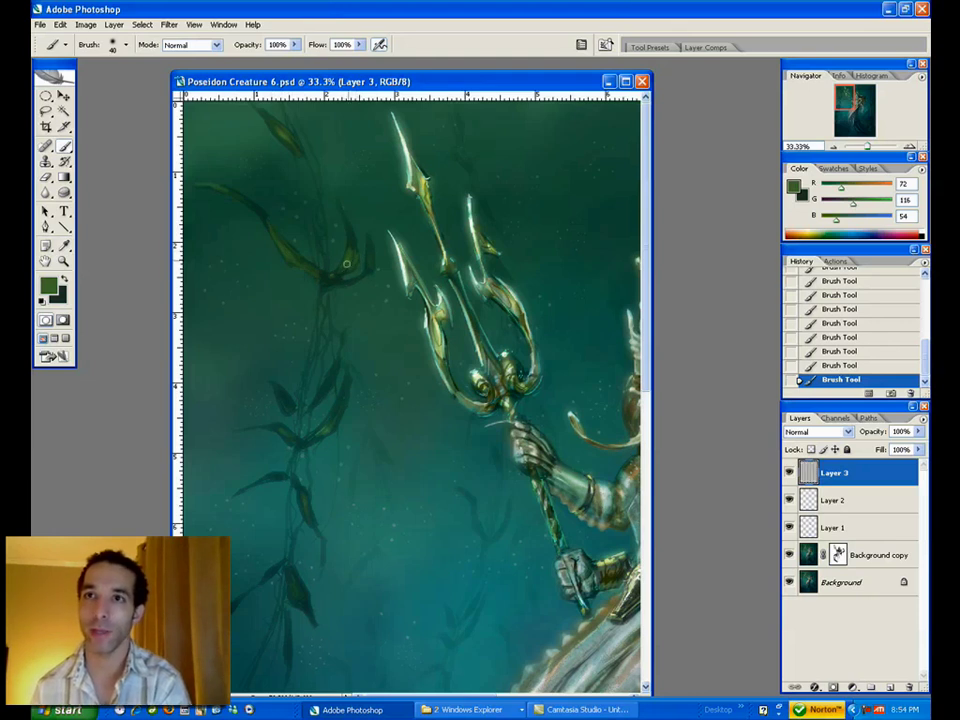
- Erase excess green around the left seaweed's upper branching leaves on Layer 3, with the eraser reduced to size 125
key(e)
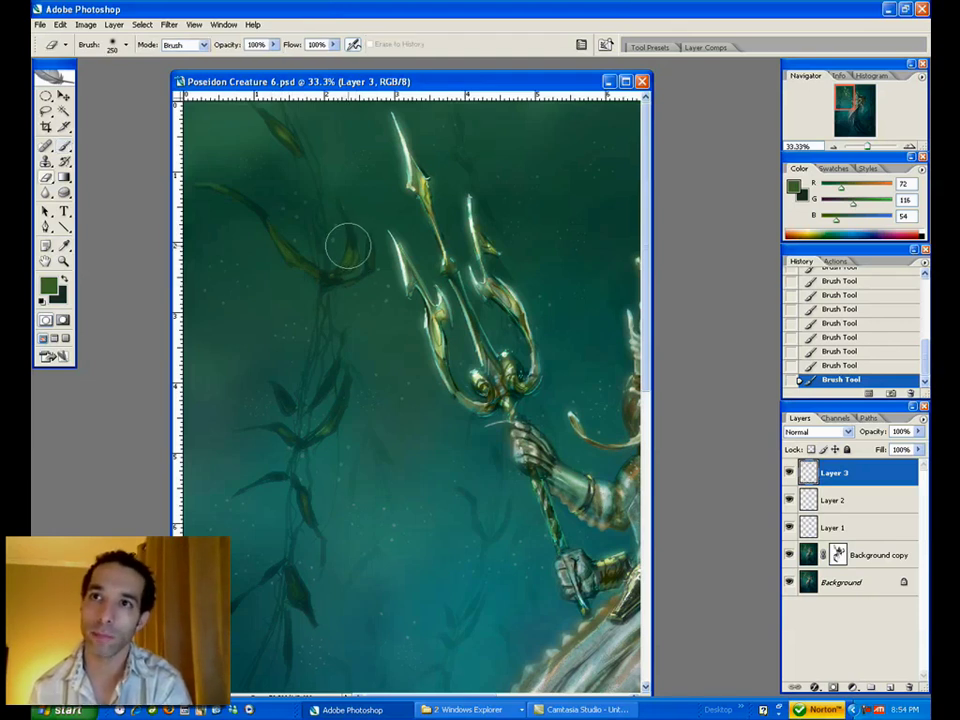
drag(340, 260, 346, 252)
drag(350, 245, 354, 262)
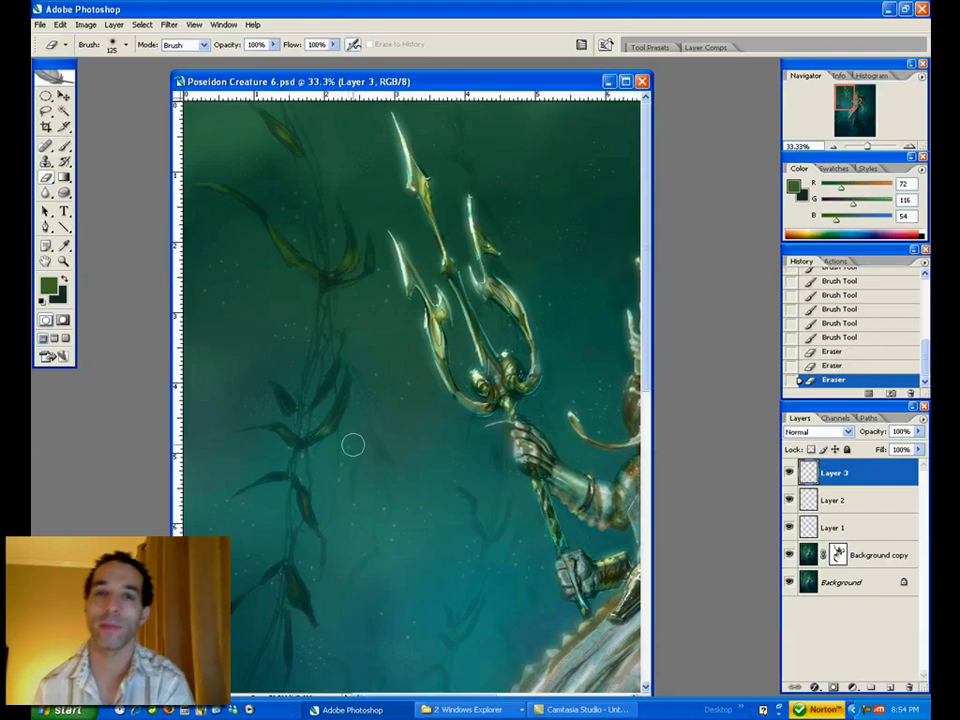
- Paint green highlights on the middle leaves of the left seaweed on Layer 3
key(b)
drag(336, 420, 322, 434)
drag(333, 420, 314, 438)
drag(322, 432, 310, 440)
drag(316, 434, 305, 441)
drag(279, 394, 284, 410)
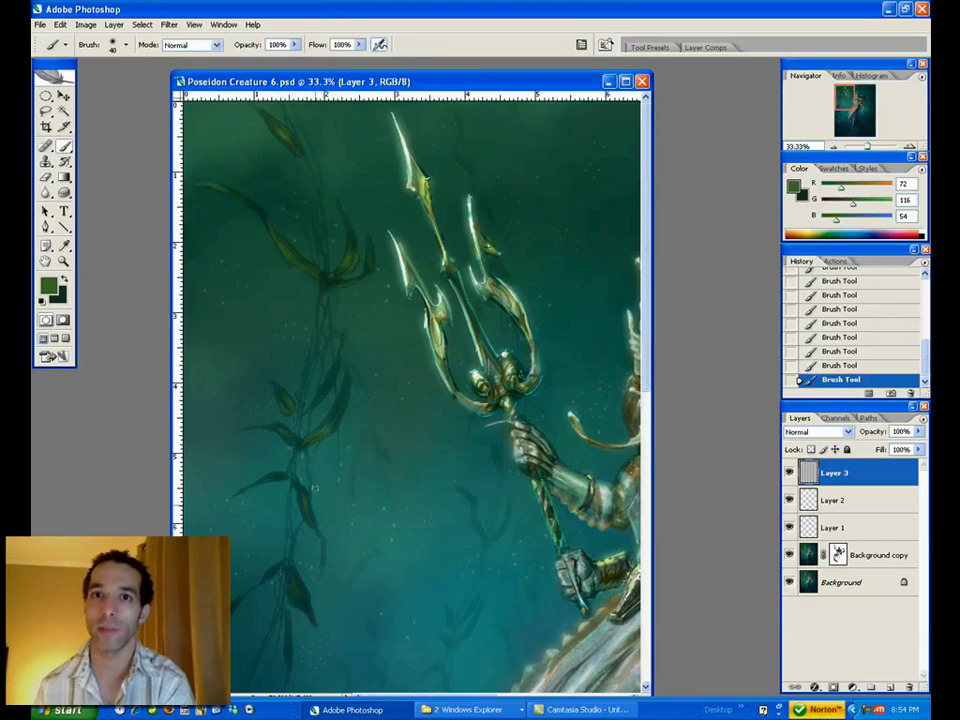
- Erase part of the green highlights on the left seaweed's middle and upper leaves to soften them
key(e)
drag(332, 396, 324, 405)
mouse_move(345, 256)
mouse_down()
mouse_move(349, 246)
mouse_move(316, 273)
mouse_up()
drag(314, 273, 255, 225)
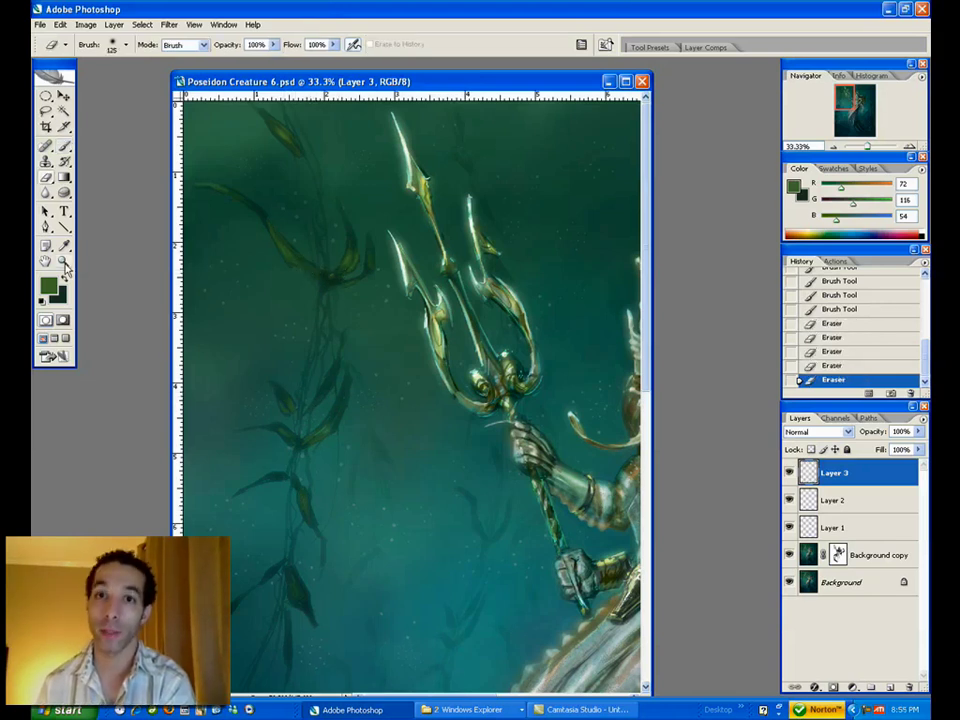
- Erase excess paint along the lower stem and leaves of the left seaweed on Layer 3
click(64, 261)
alt+click(396, 353)
alt+click(390, 354)
alt+click(374, 357)
click(320, 241)
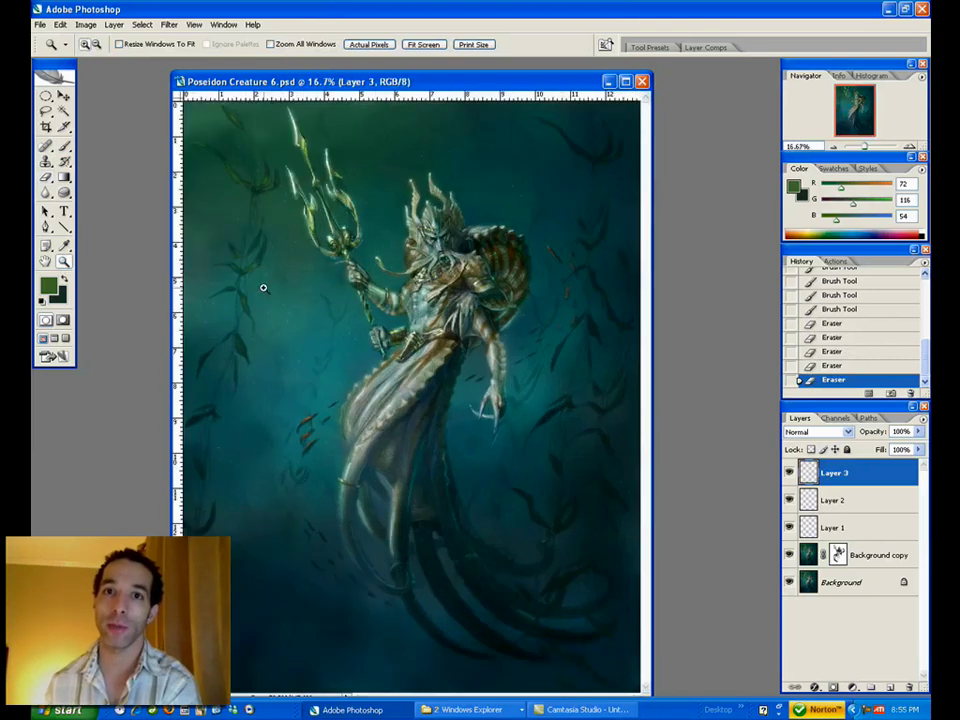
key(e)
mouse_move(246, 304)
mouse_down()
mouse_move(240, 297)
mouse_move(243, 340)
mouse_up()
mouse_move(247, 352)
mouse_down()
mouse_move(251, 364)
mouse_move(236, 347)
mouse_up()
- Repaint the lower leaves of the left seaweed with a dark green sampled from the same area
key(b)
key(alt)
alt+click(245, 347)
drag(236, 340, 243, 347)
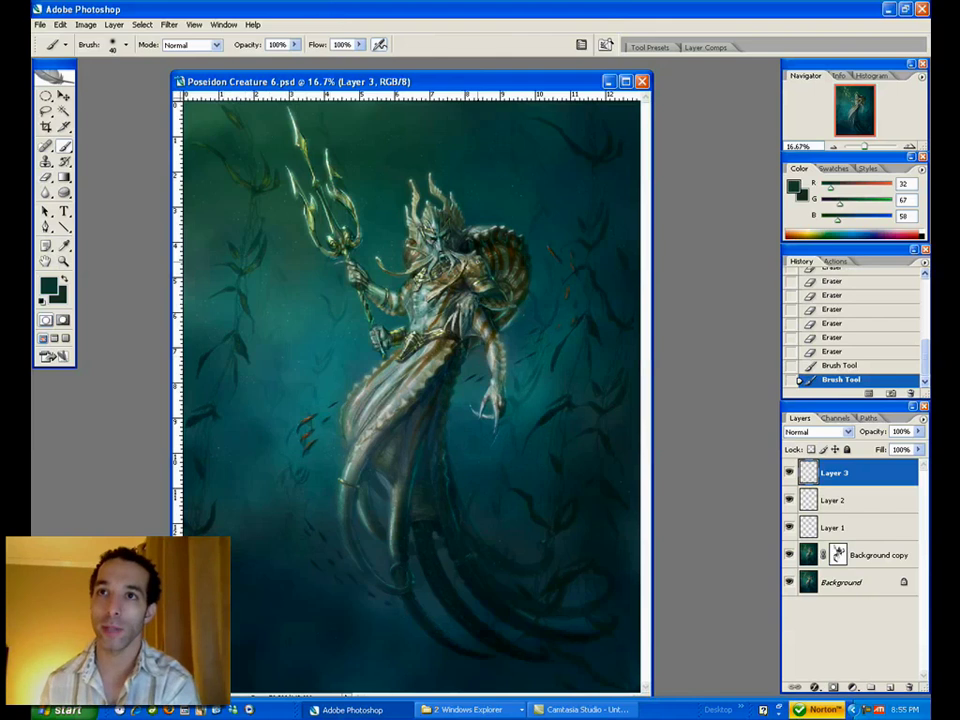
- Paint green highlights on the leaves of the right seaweed beside the shield, enlarging the brush to size 60
alt+click(567, 293)
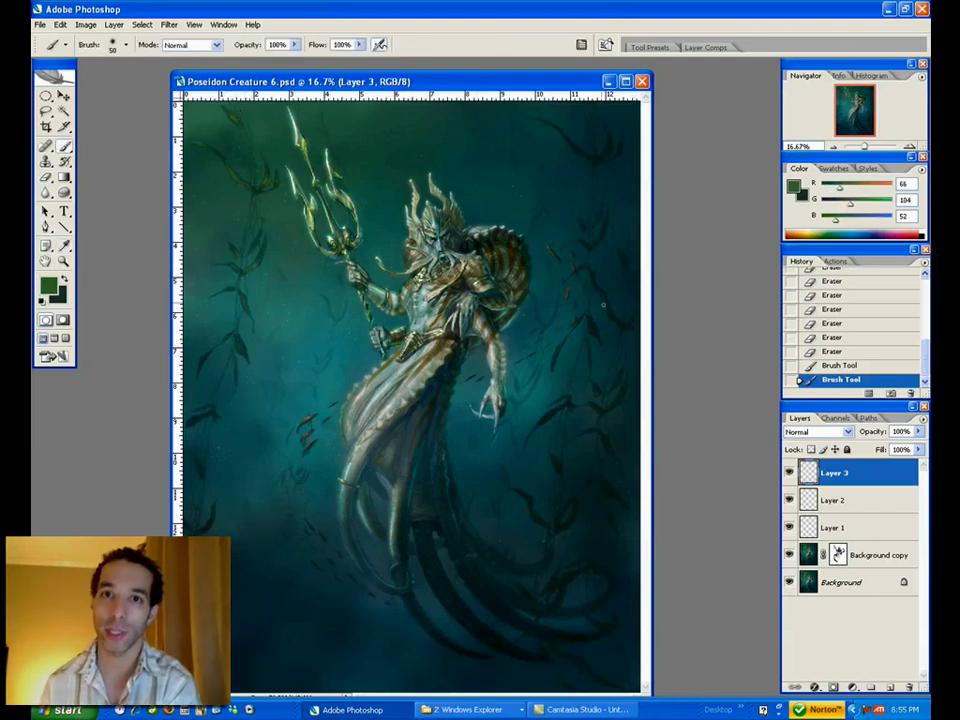
drag(554, 361, 588, 322)
key(])
drag(587, 319, 597, 338)
click(606, 353)
click(587, 385)
drag(591, 247, 585, 246)
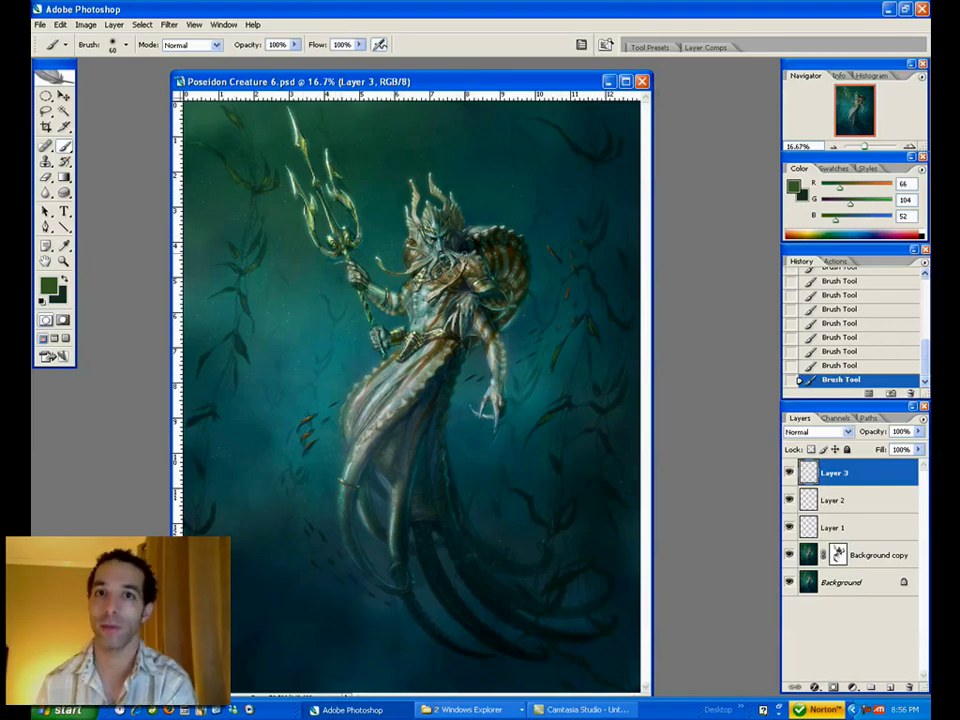
- Erase excess green around the right seaweed's leaves beside the figure on Layer 3
key(e)
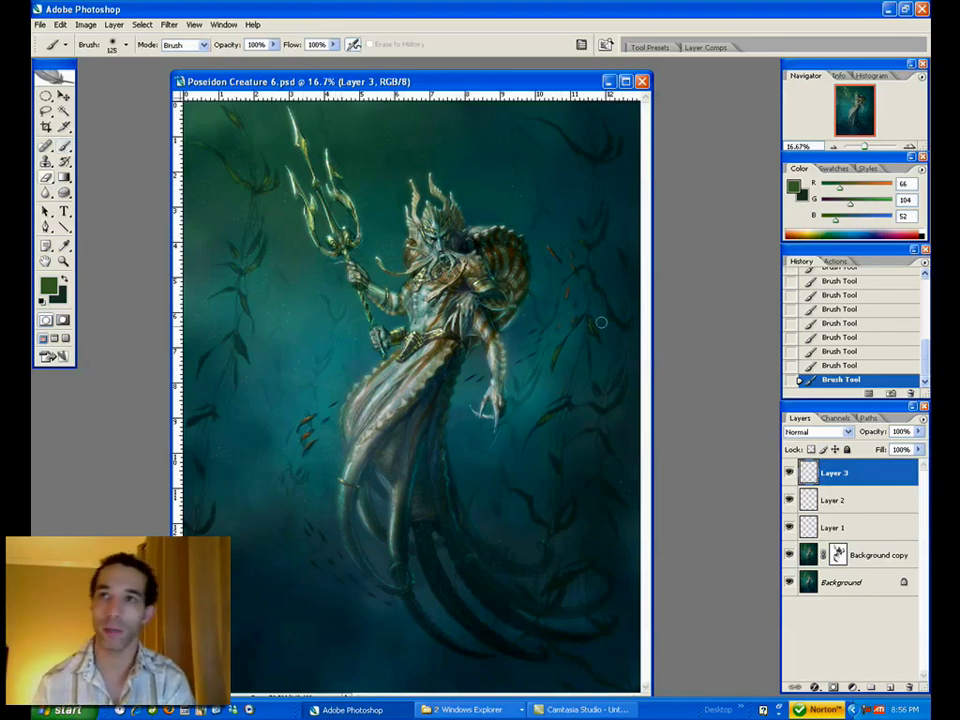
drag(591, 334, 606, 352)
drag(622, 290, 621, 325)
click(596, 332)
click(553, 364)
click(538, 334)
- Paint the right seaweed's leaves and stem upward beside the figure with a sampled dark green
key(b)
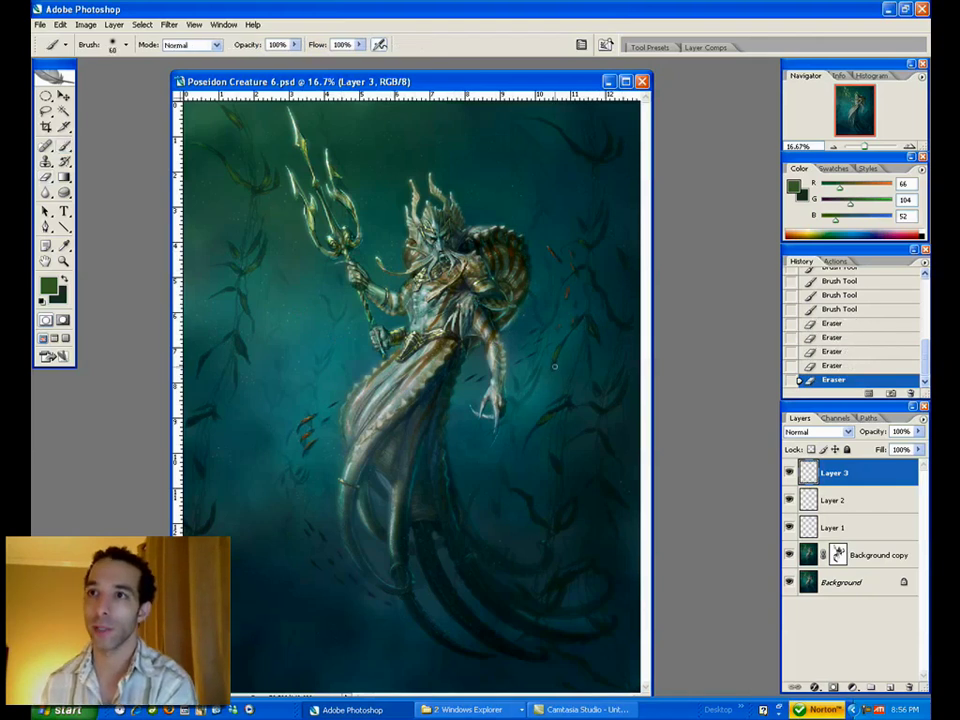
alt+click(553, 367)
drag(553, 366, 559, 352)
drag(556, 366, 577, 336)
drag(580, 335, 588, 320)
drag(590, 322, 604, 292)
drag(604, 292, 610, 274)
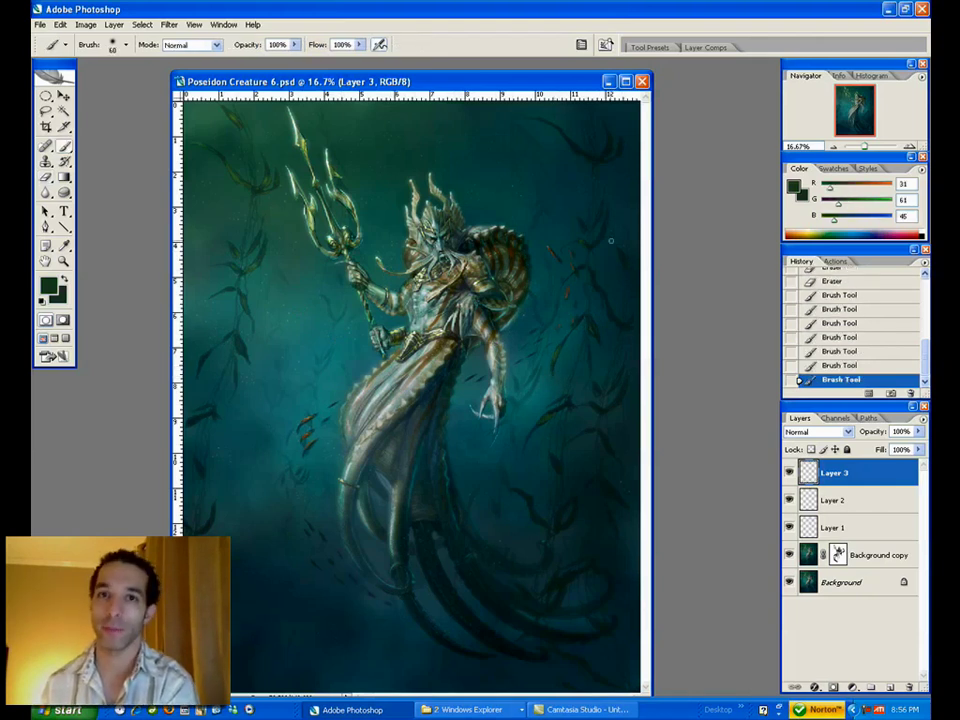
- Dab a sampled lighter green on the upper-right seaweed's long leaf and erase the excess around it
alt+click(577, 153)
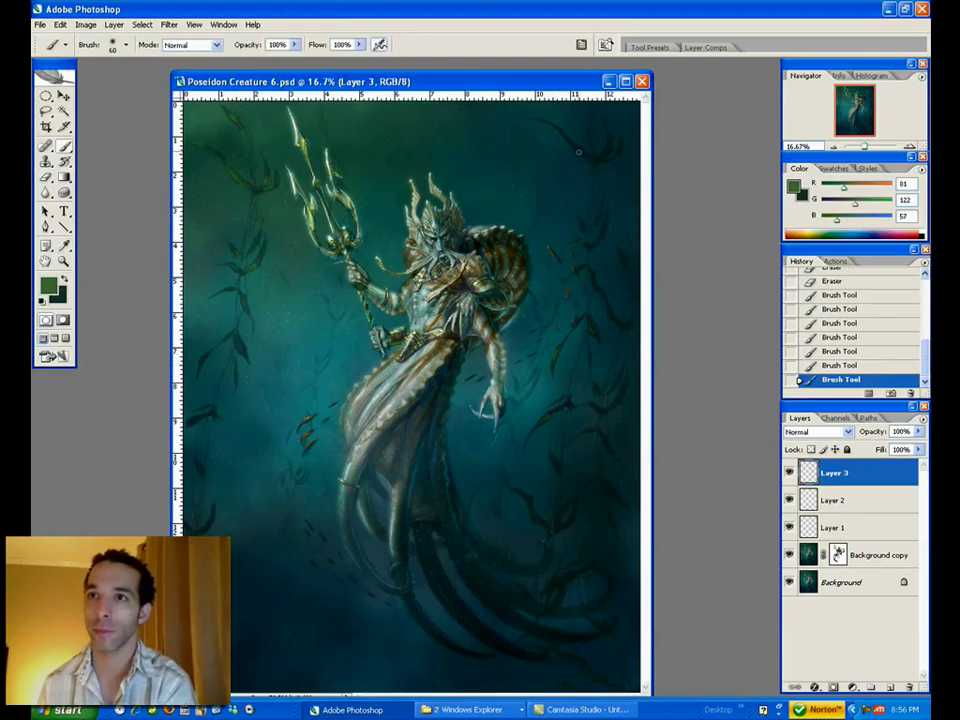
click(573, 148)
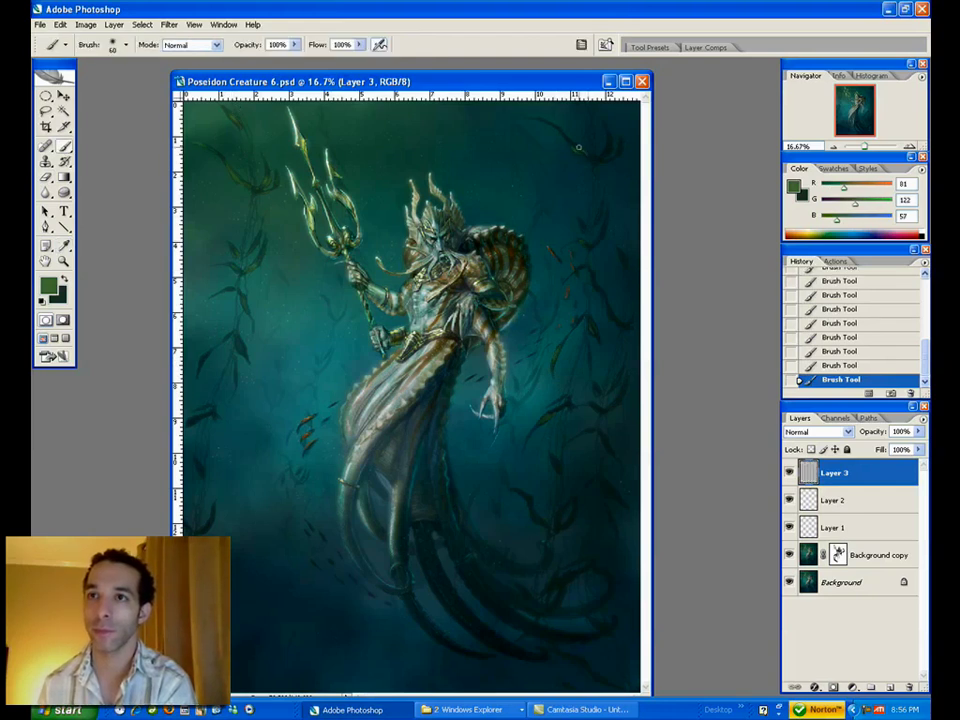
key(e)
mouse_move(583, 152)
mouse_down()
mouse_move(574, 146)
mouse_move(585, 158)
mouse_up()
click(592, 162)
click(594, 163)
- Soften the green on the right seaweed's lower, middle and upper leaves with dabs of the eraser
click(542, 430)
click(531, 506)
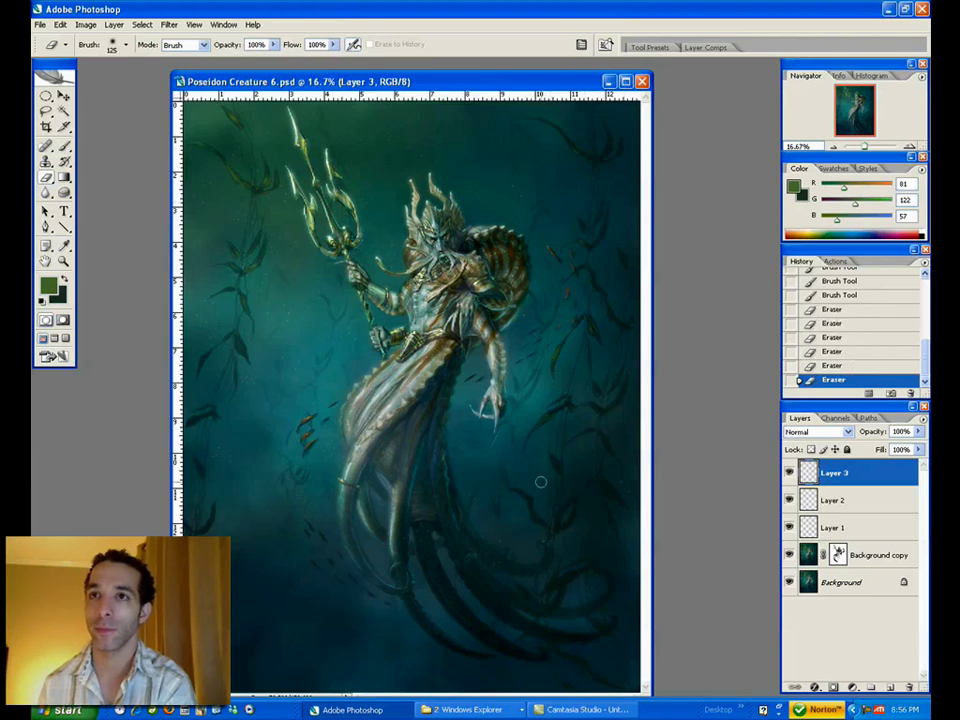
click(594, 340)
click(600, 353)
click(609, 234)
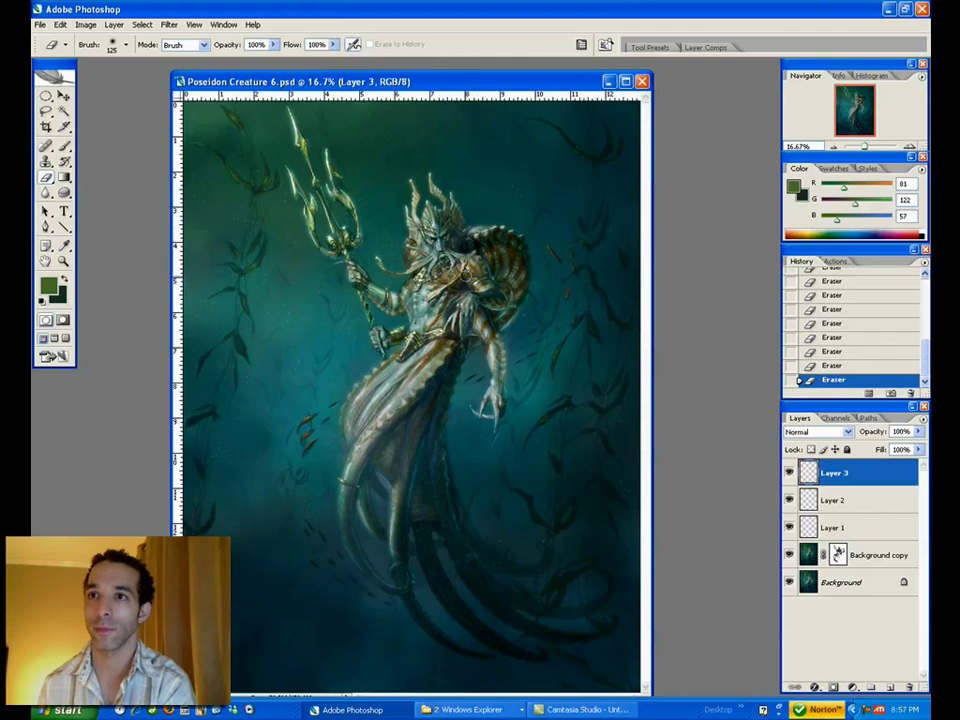
- Save the Poseidon Creature 6.psd document and shift its window slightly
click(40, 24)
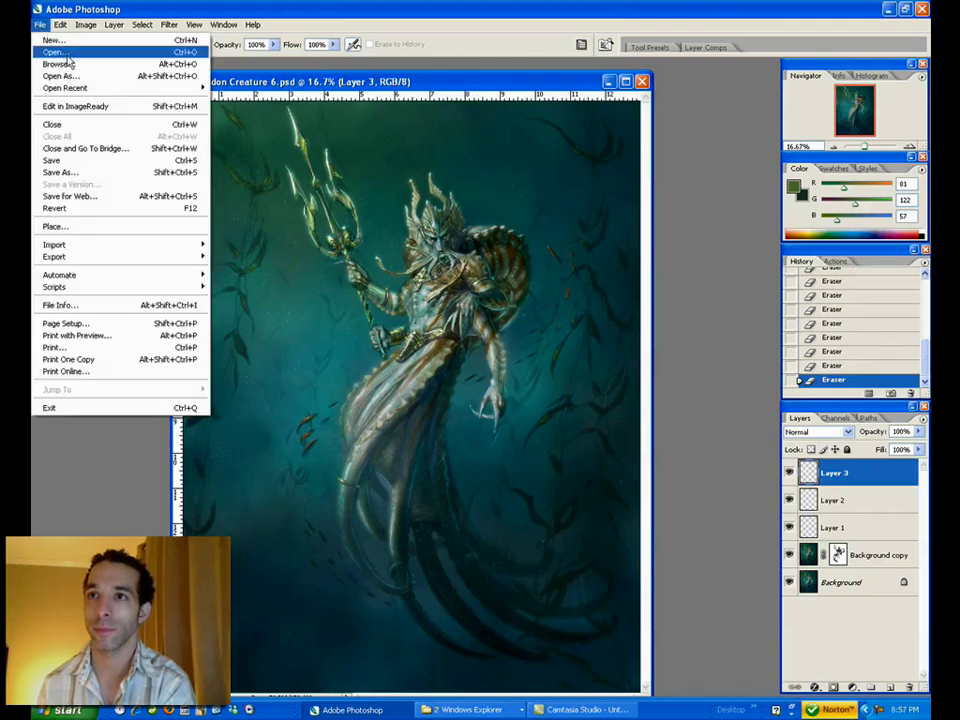
click(138, 161)
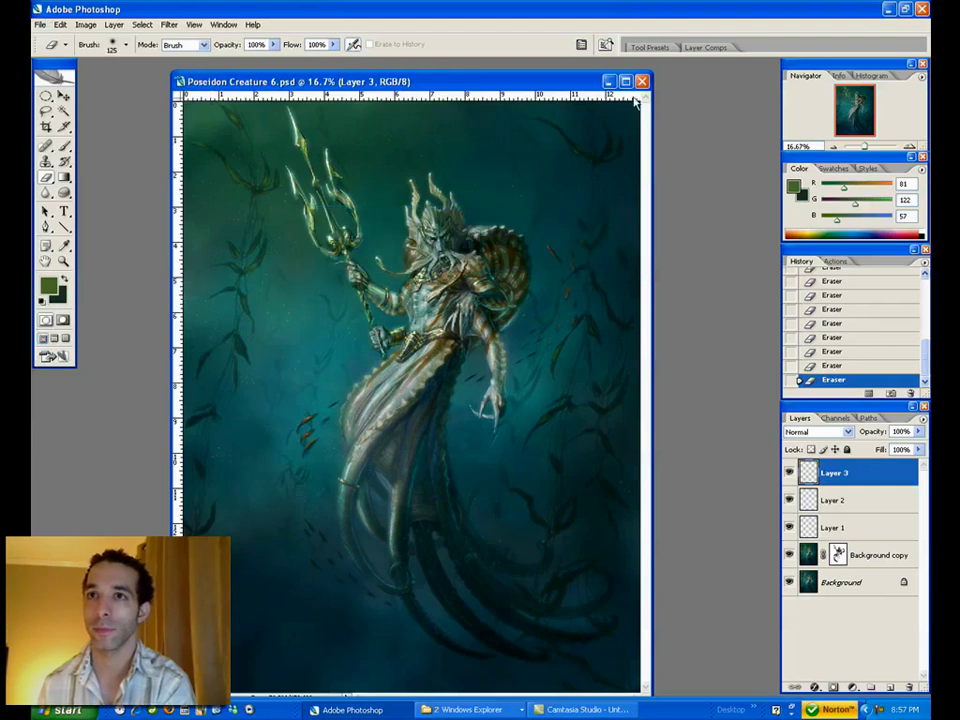
drag(457, 84, 451, 80)
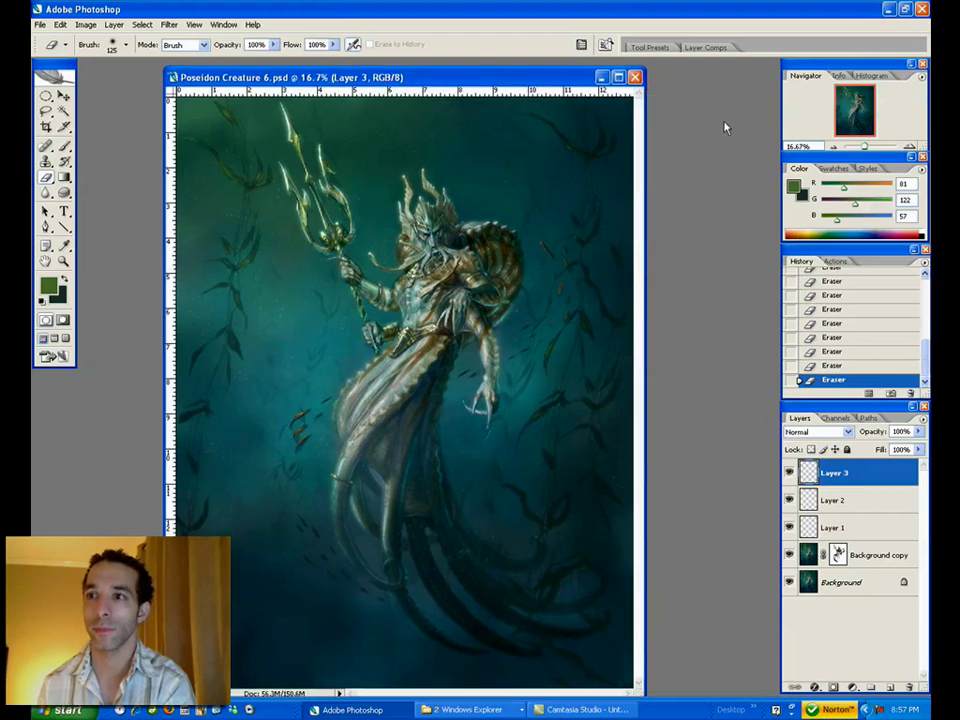